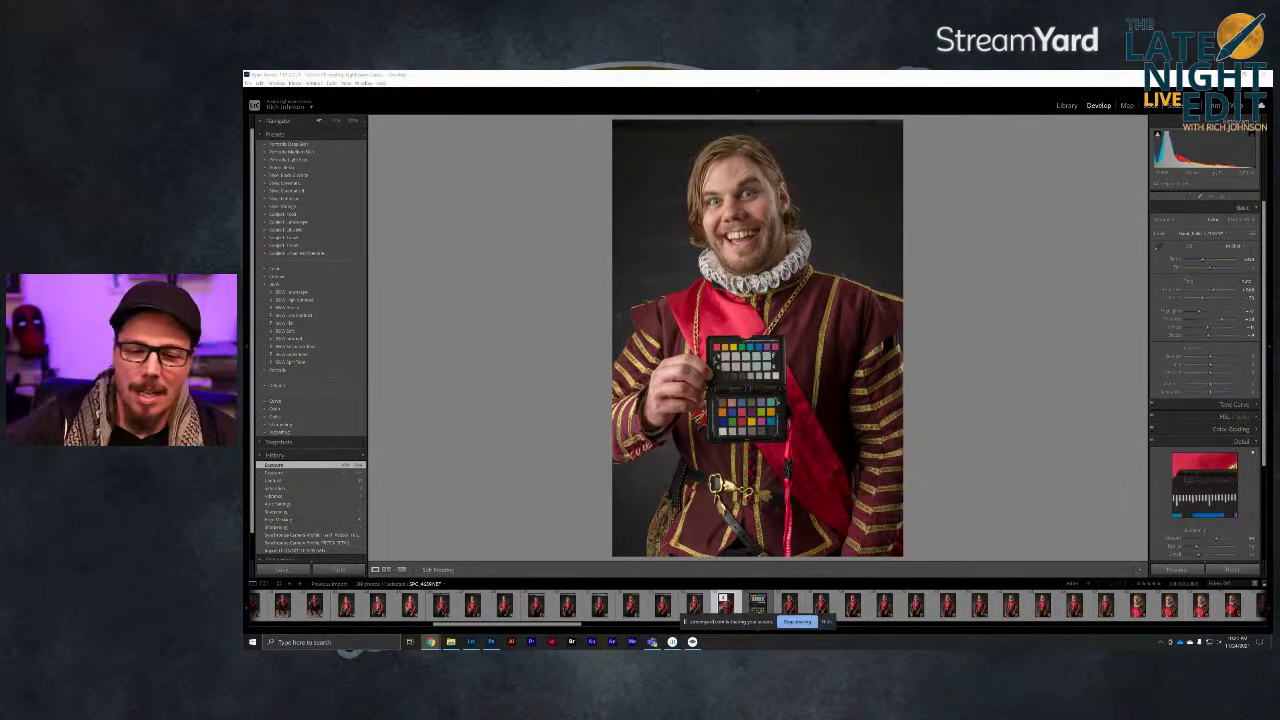
Compare the close-up of the colour checker chart with the portrait of the costumed man holding it
{"action": "left_click", "coordinate": [826, 622]}
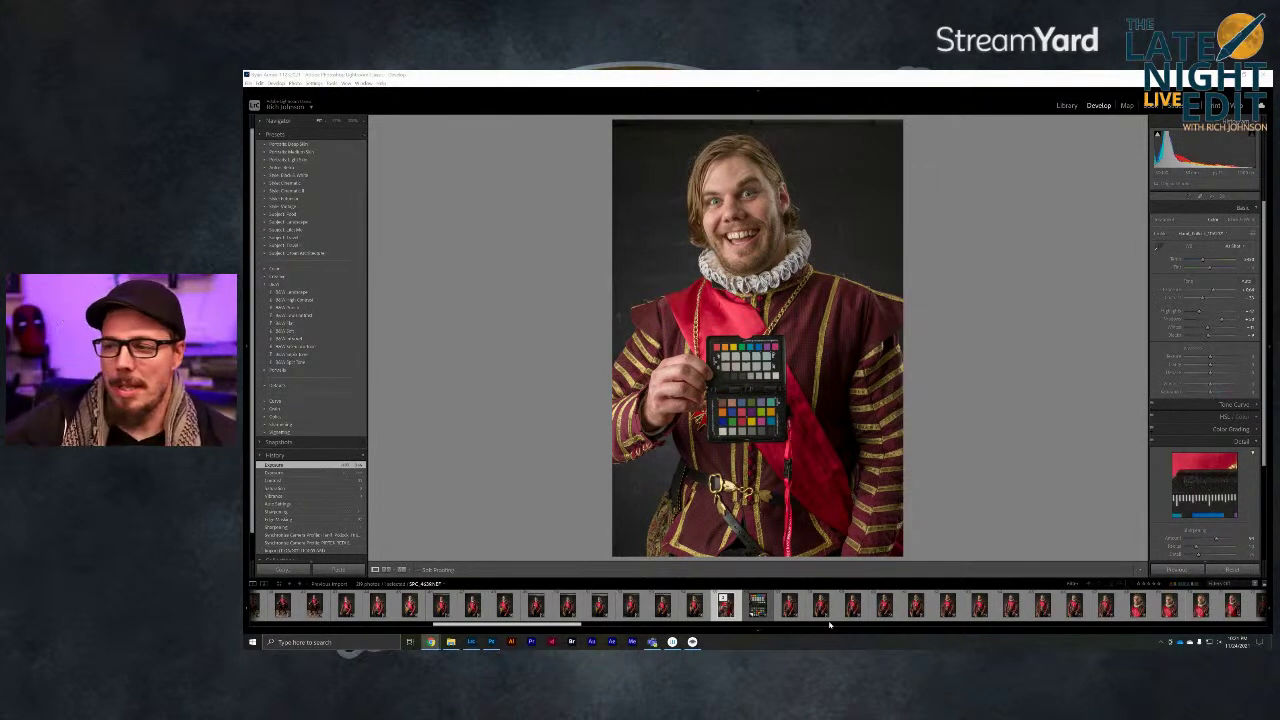
{"action": "left_click", "coordinate": [757, 604]}
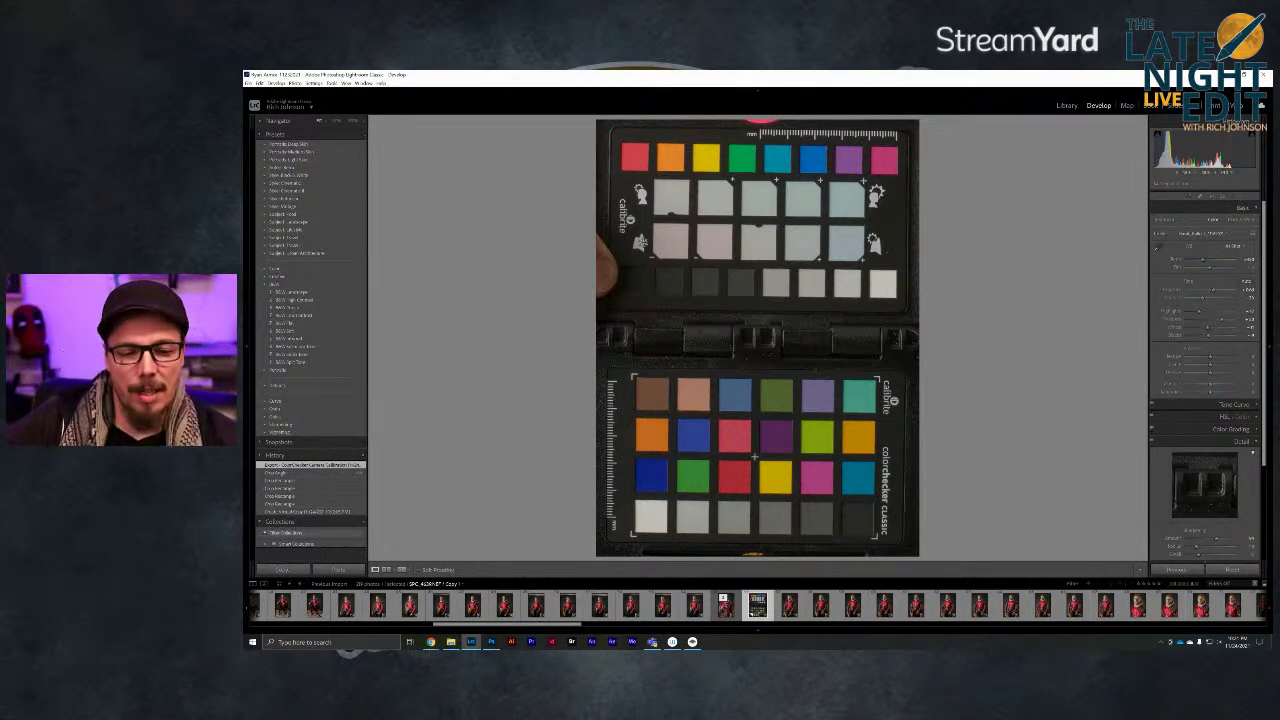
{"action": "left_click", "coordinate": [725, 604]}
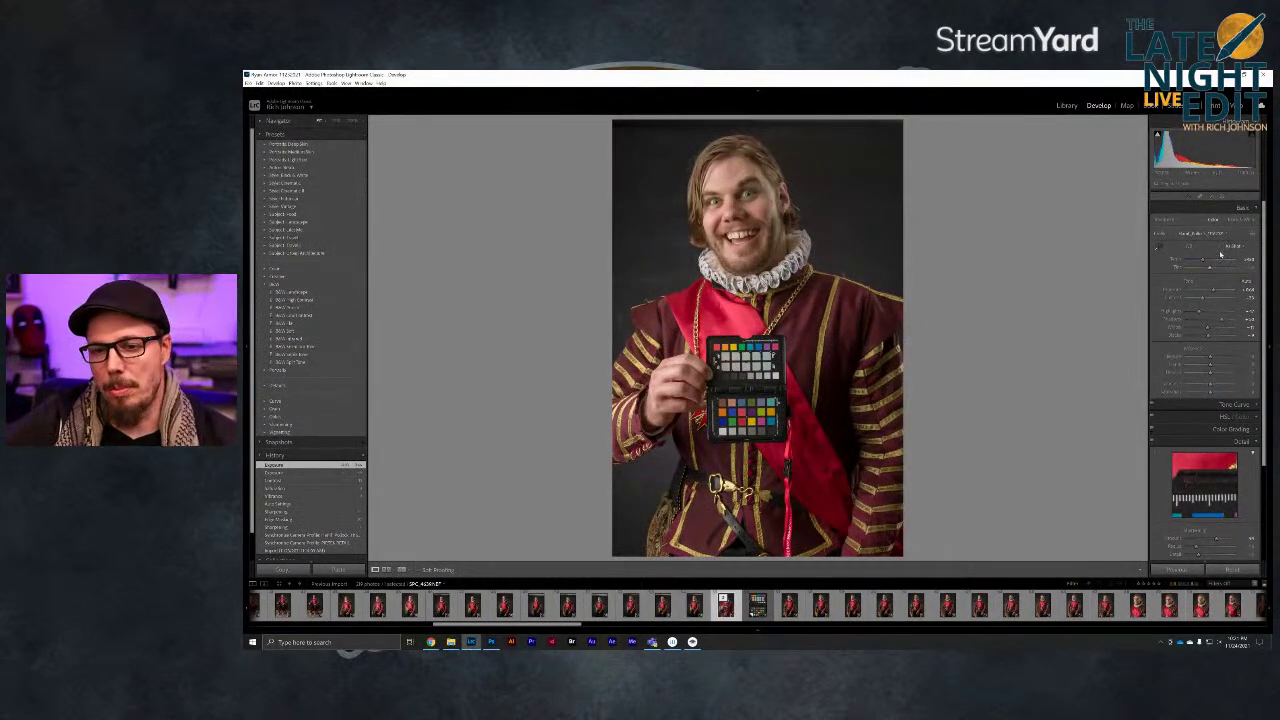
Apply the custom camera profile made for this shoot to the portrait with the colour checker, browsing the full profile collection
{"action": "left_click", "coordinate": [1212, 233]}
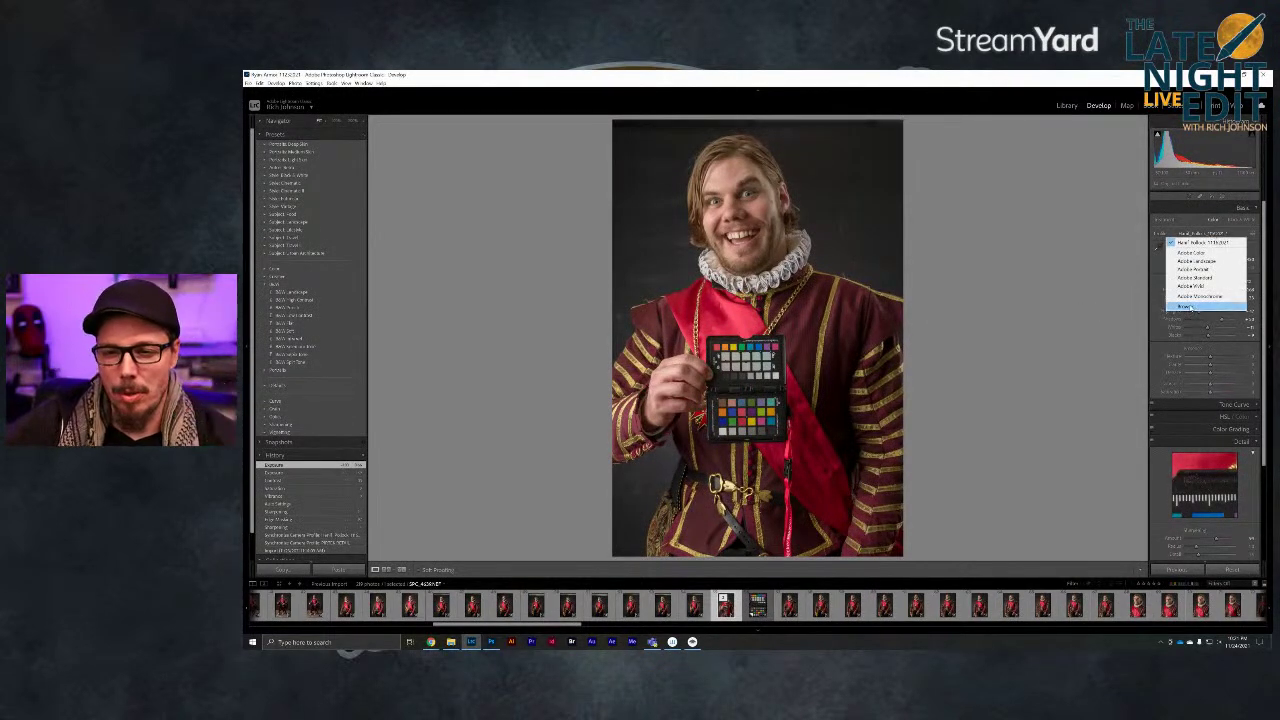
{"action": "left_click", "coordinate": [1191, 307]}
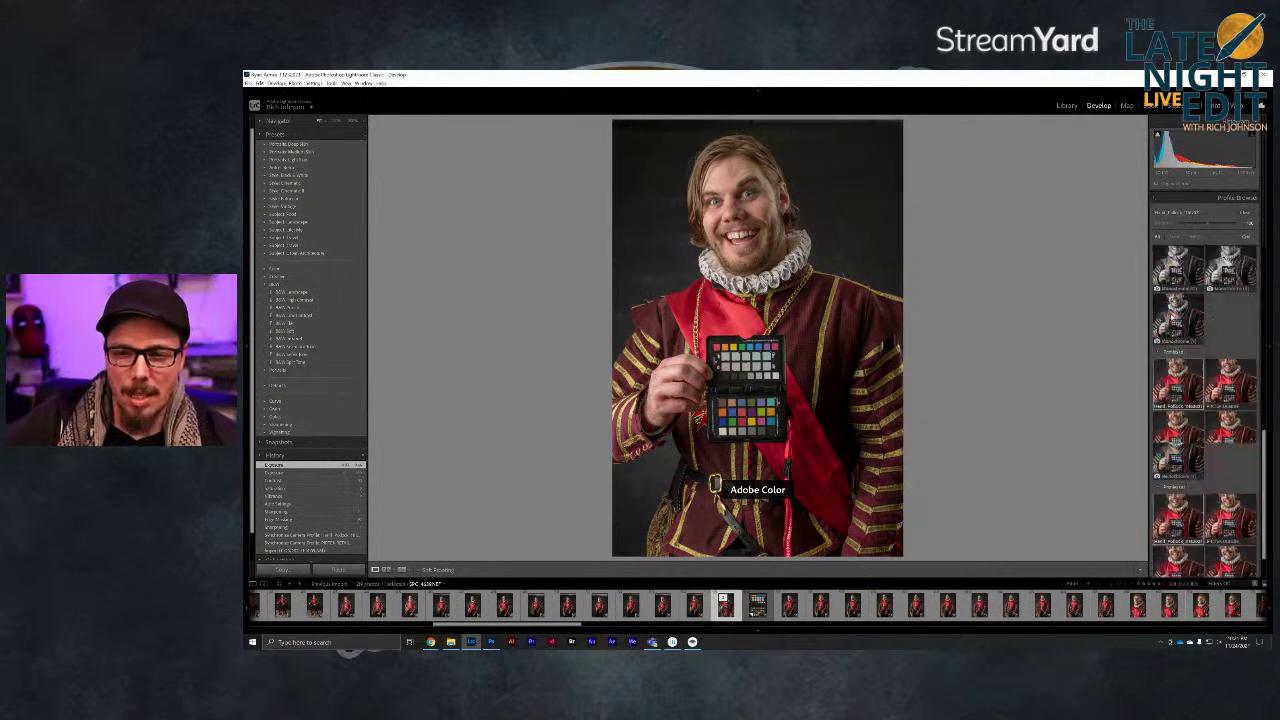
{"action": "scroll", "coordinate": [1186, 318], "scroll_direction": "down", "scroll_amount": 3}
{"action": "scroll", "coordinate": [1178, 318], "scroll_direction": "down", "scroll_amount": 1}
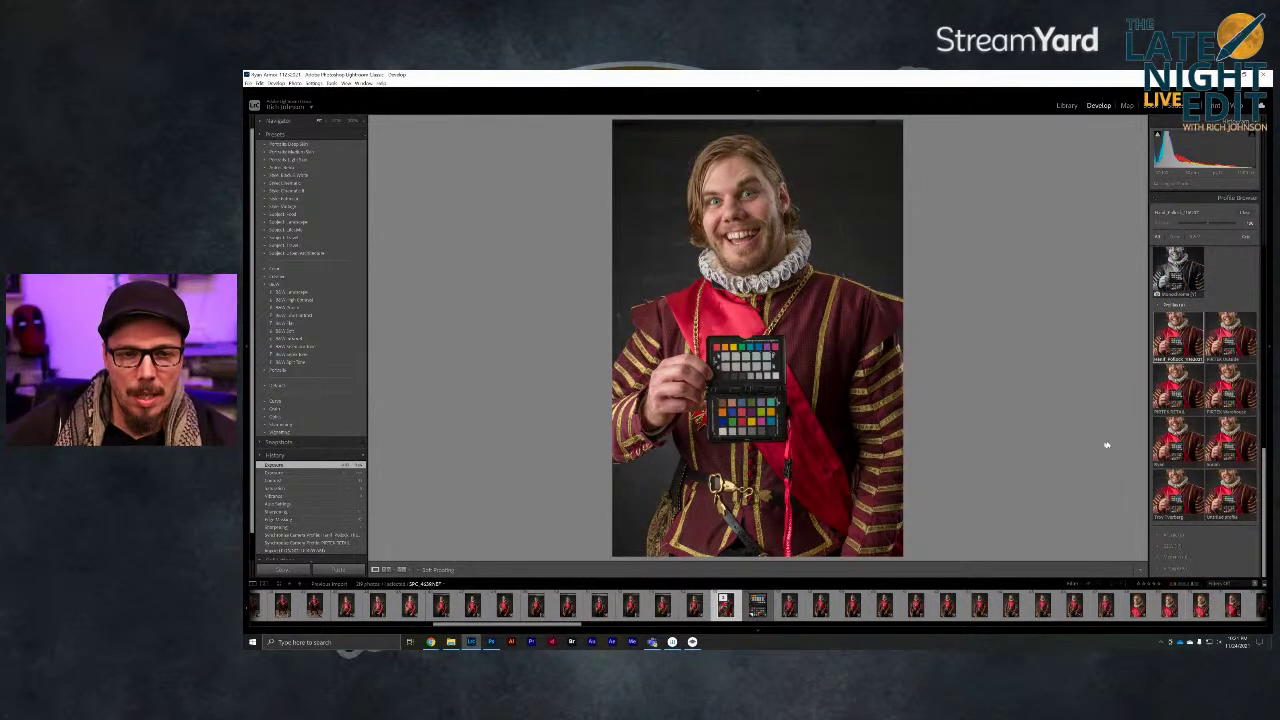
{"action": "left_click", "coordinate": [1178, 443]}
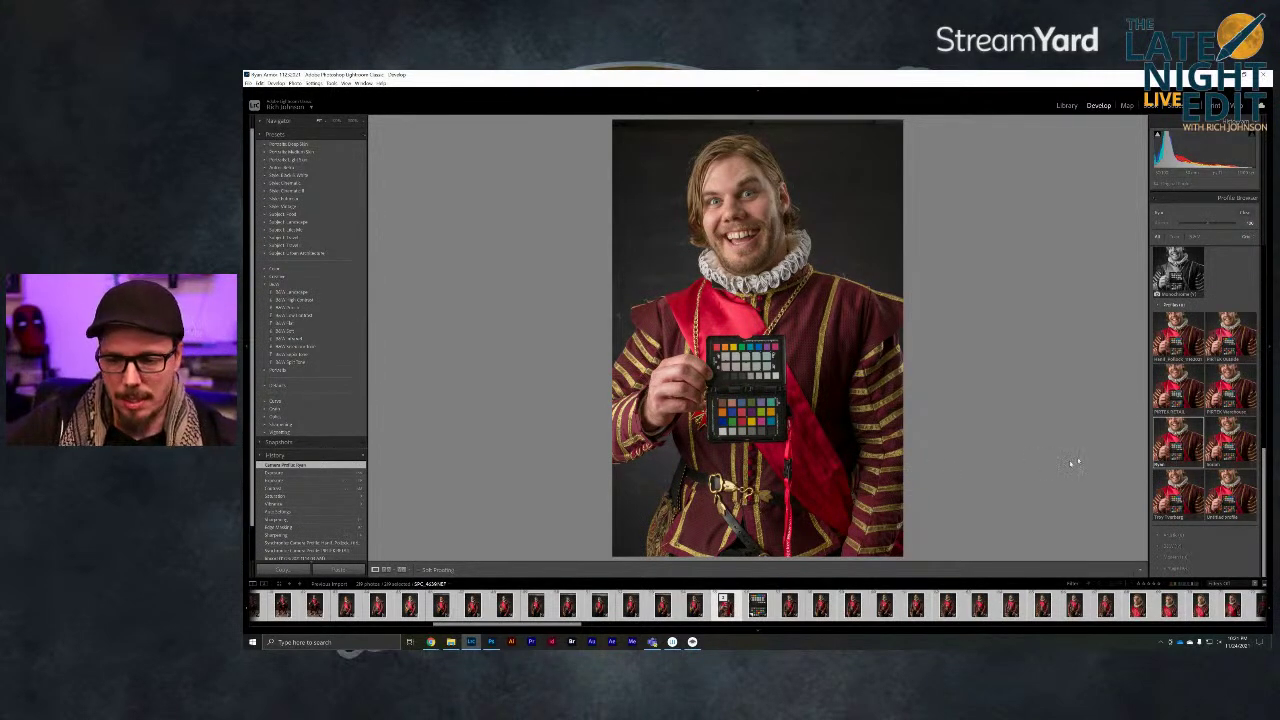
{"action": "left_click", "coordinate": [1245, 213]}
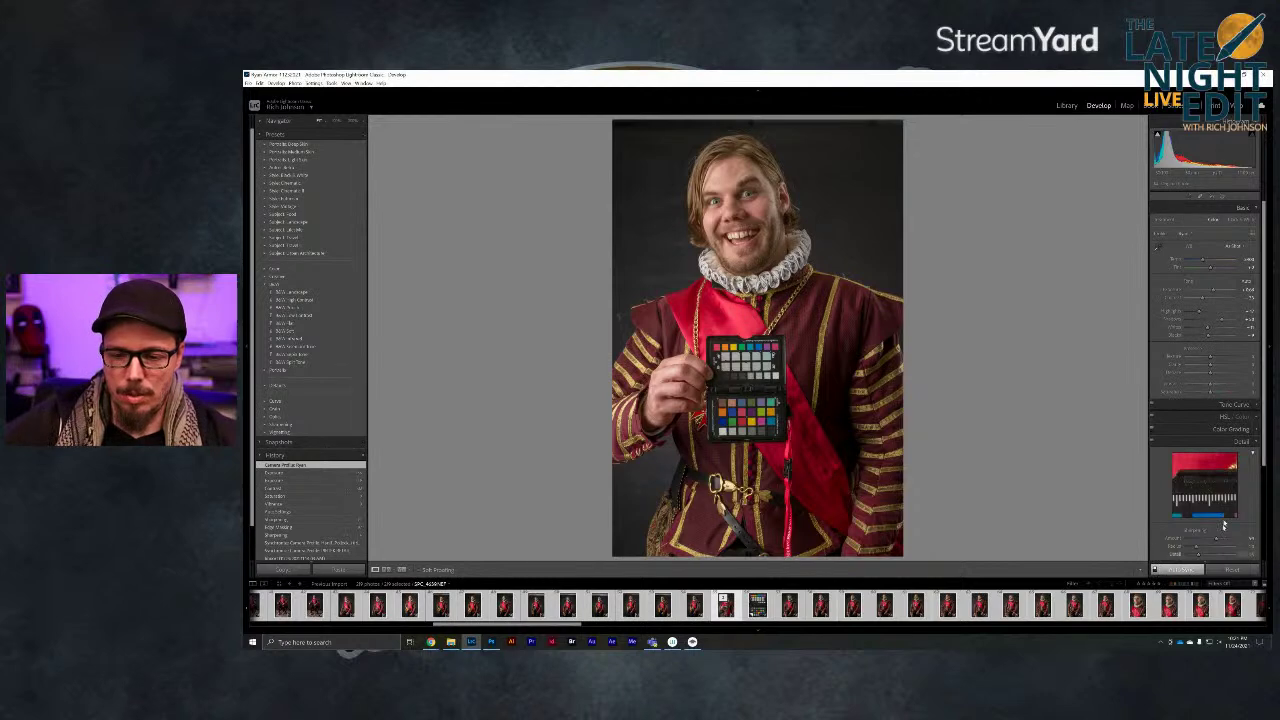
Update all selected photos by switching to the earlier custom profile dated 11162021 and back to this shoot's custom camera profile
{"action": "left_click", "coordinate": [1228, 246]}
{"action": "left_click", "coordinate": [1225, 250]}
{"action": "left_click", "coordinate": [1187, 237]}
{"action": "left_click", "coordinate": [1190, 308]}
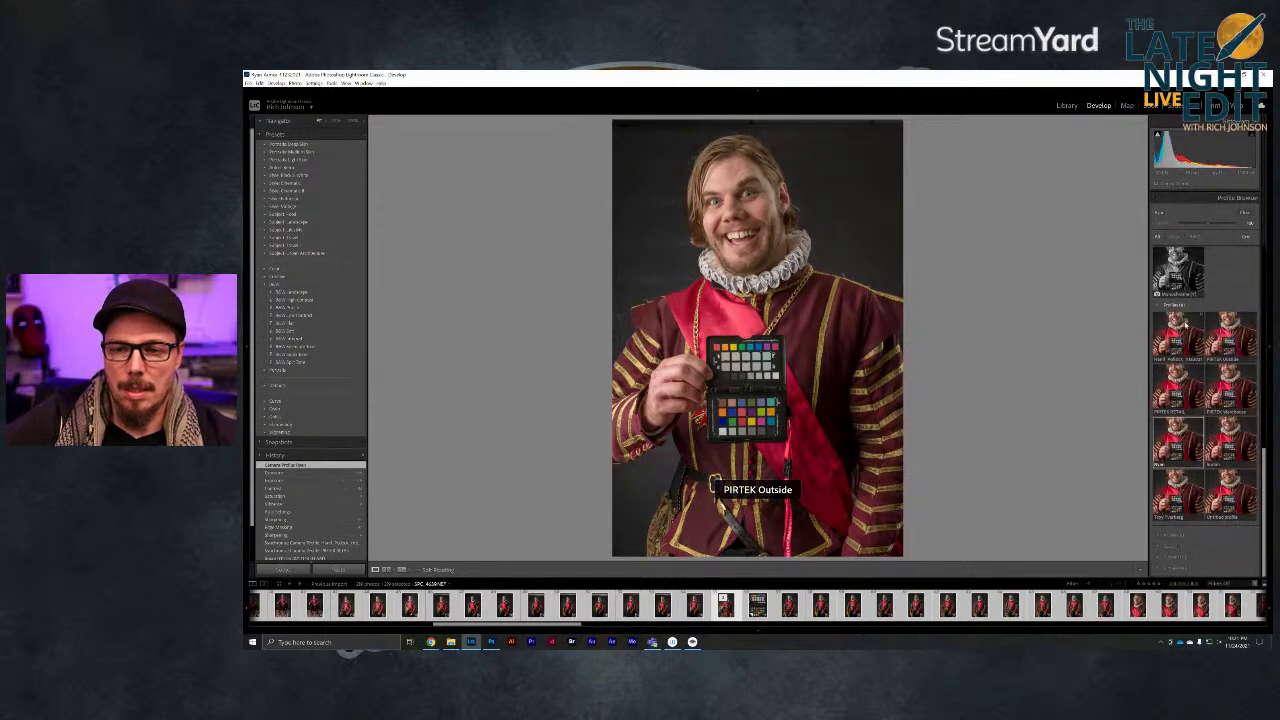
{"action": "left_click", "coordinate": [1173, 346]}
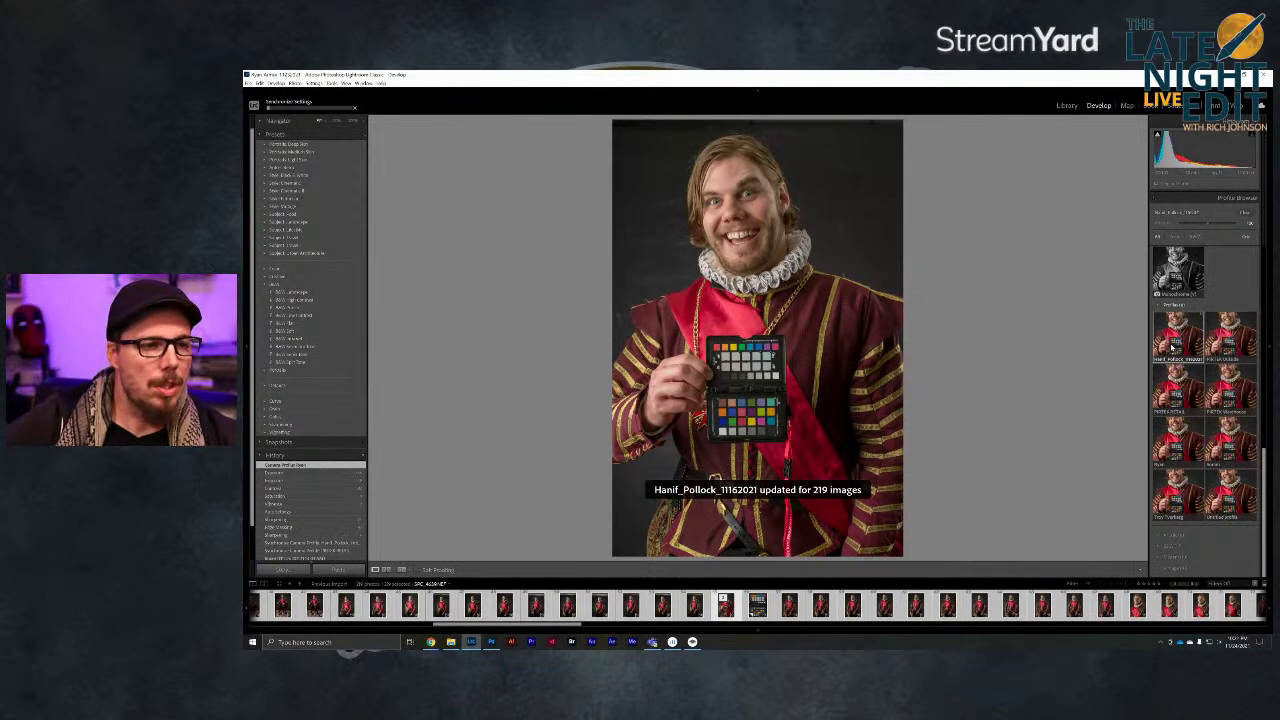
{"action": "left_click", "coordinate": [1179, 441]}
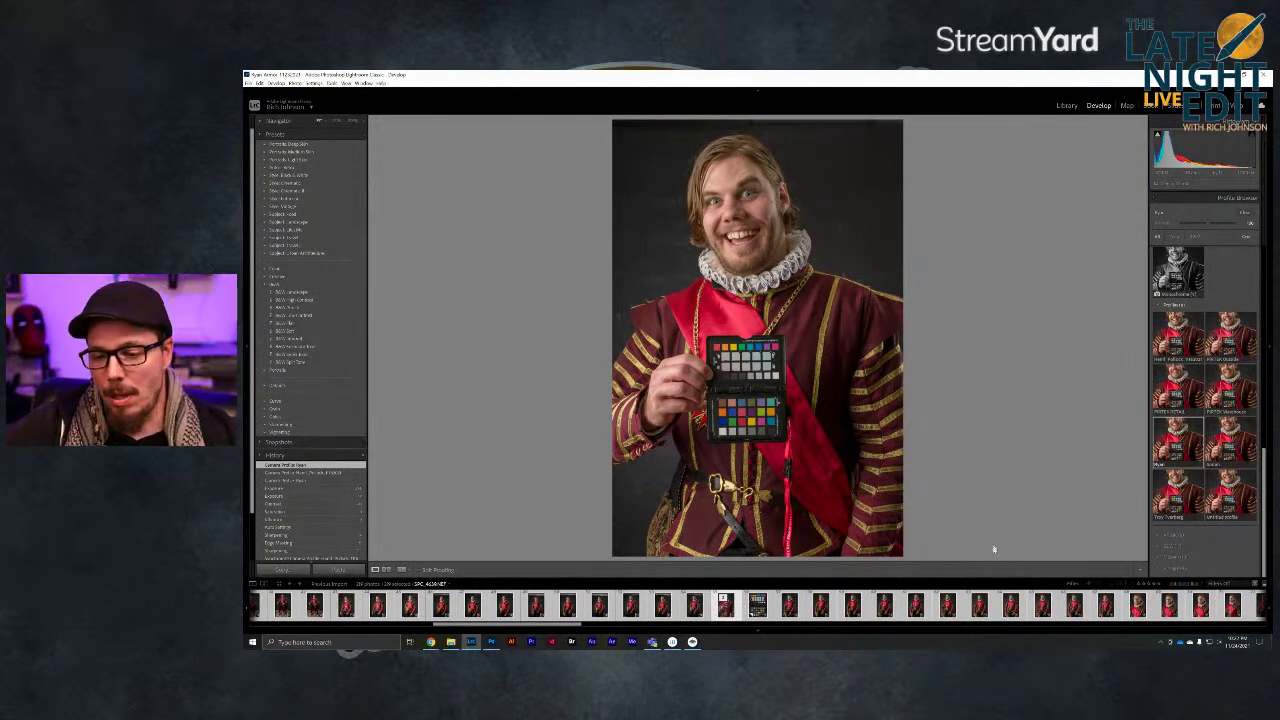
{"action": "left_click", "coordinate": [1245, 212]}
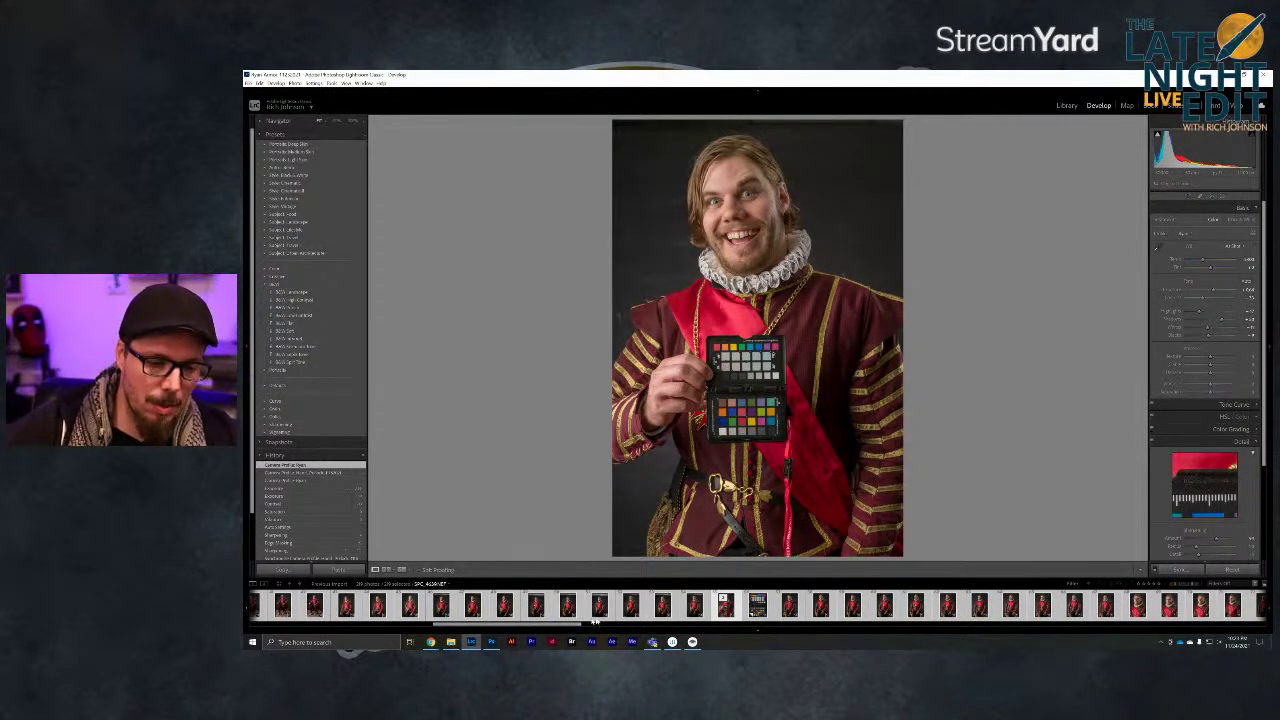
Review the profile's colours on the velvet costume close-up and the armour portraits shot against the dark backdrop
{"action": "left_click_drag", "start_coordinate": [561, 629], "coordinate": [641, 625]}
{"action": "left_click", "coordinate": [649, 606]}
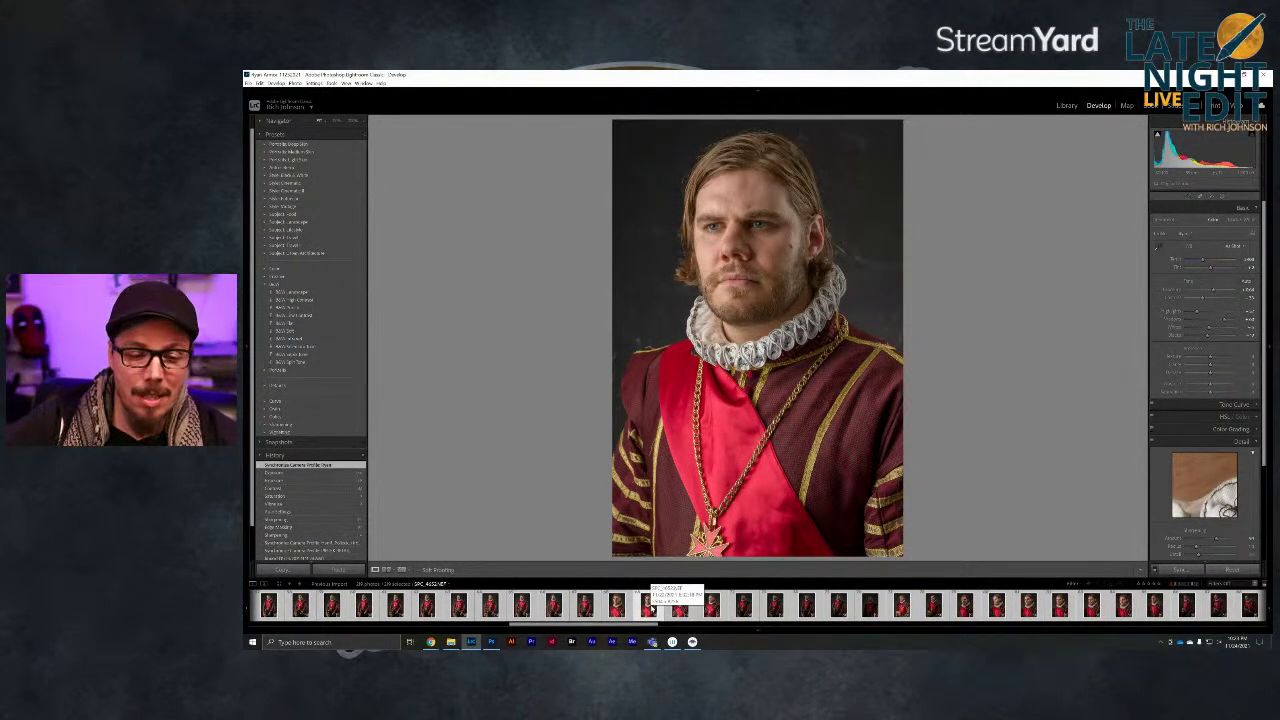
{"action": "scroll", "coordinate": [651, 607], "scroll_direction": "down", "scroll_amount": 10}
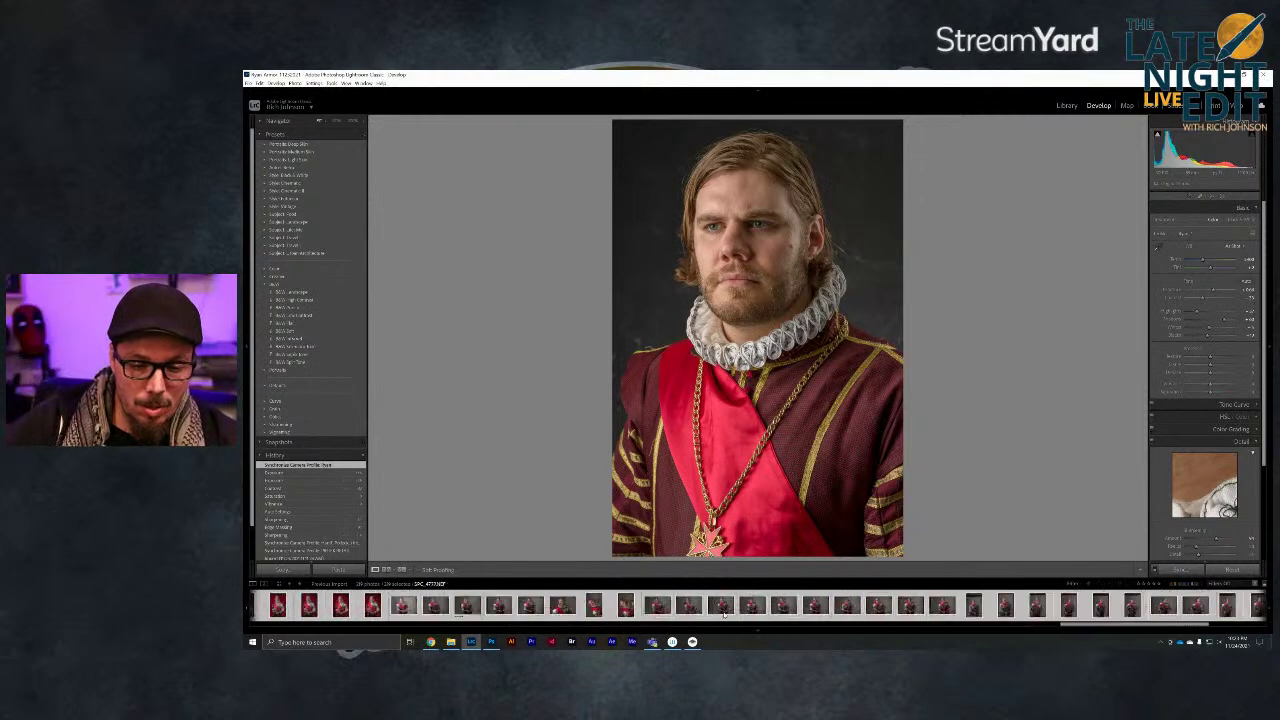
{"action": "left_click", "coordinate": [580, 606]}
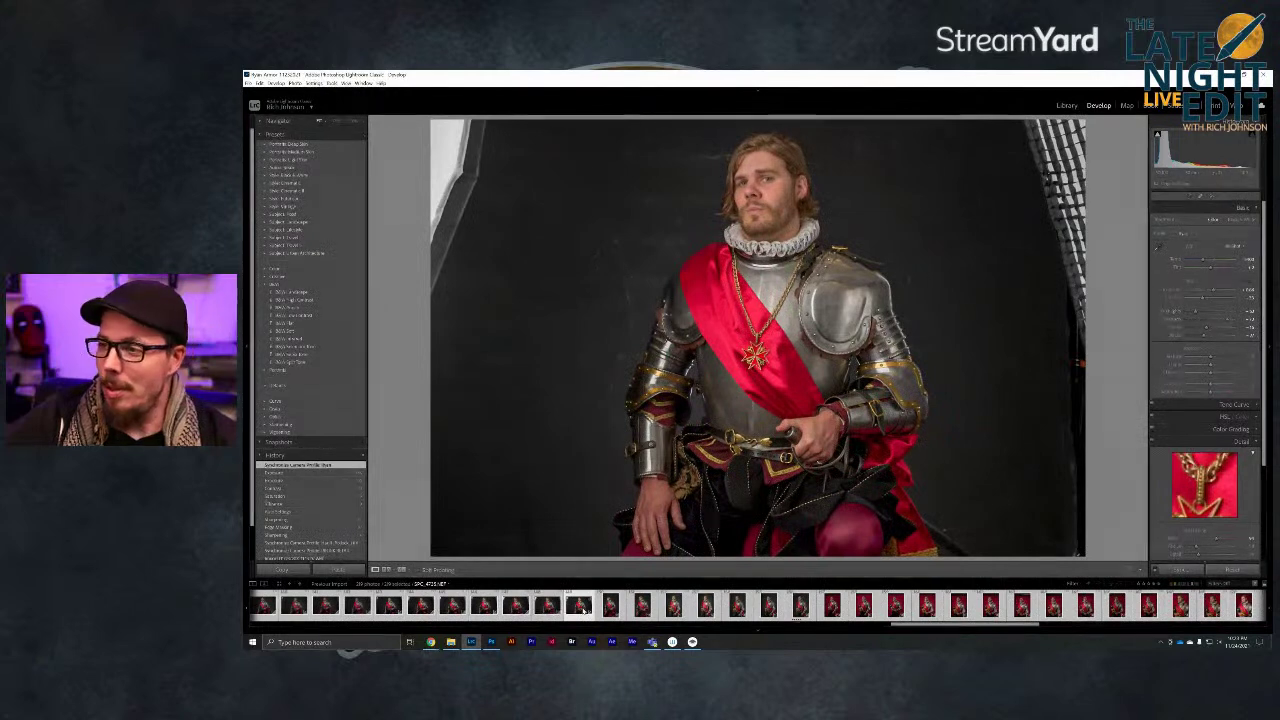
{"action": "left_click", "coordinate": [515, 605]}
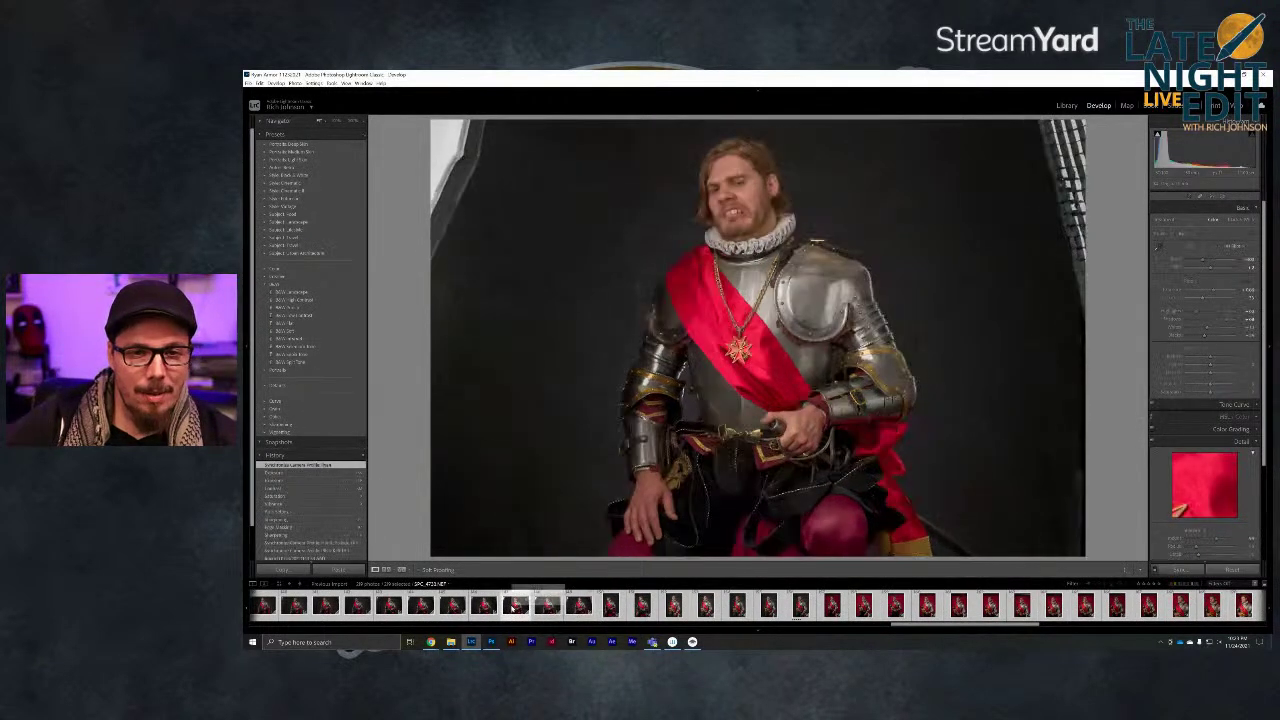
{"action": "left_click", "coordinate": [483, 606]}
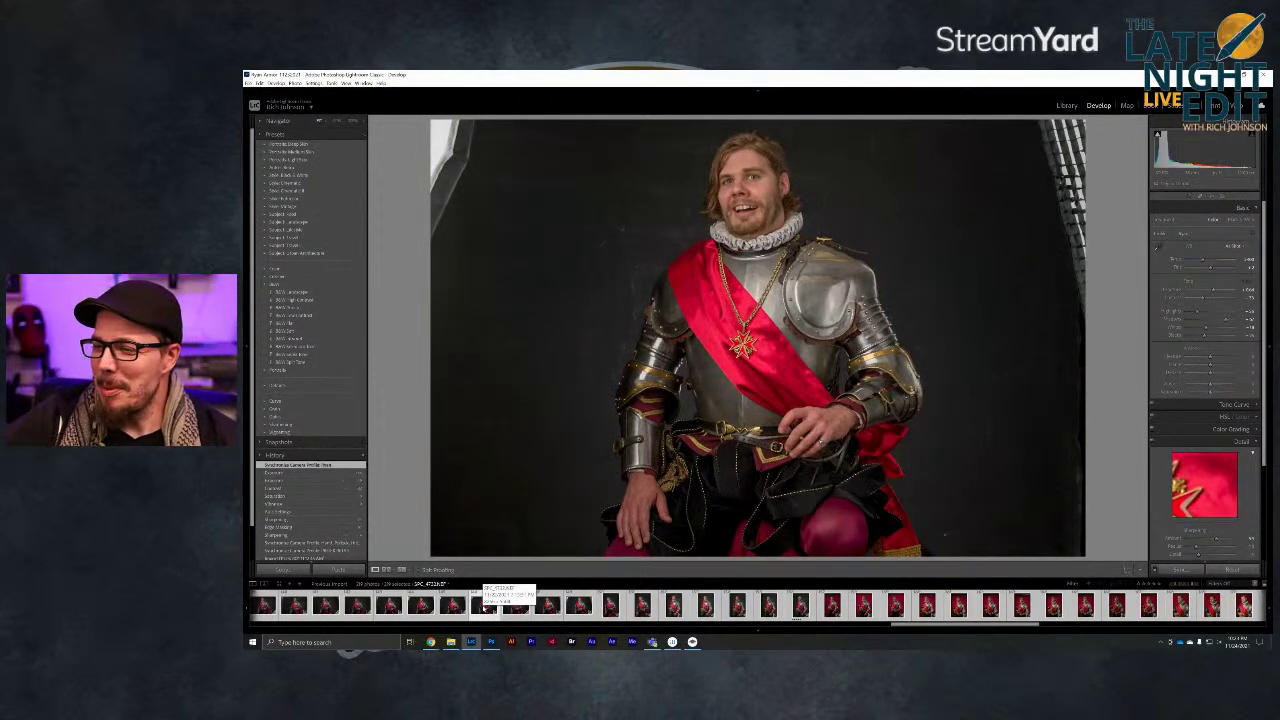
{"action": "left_click", "coordinate": [581, 607]}
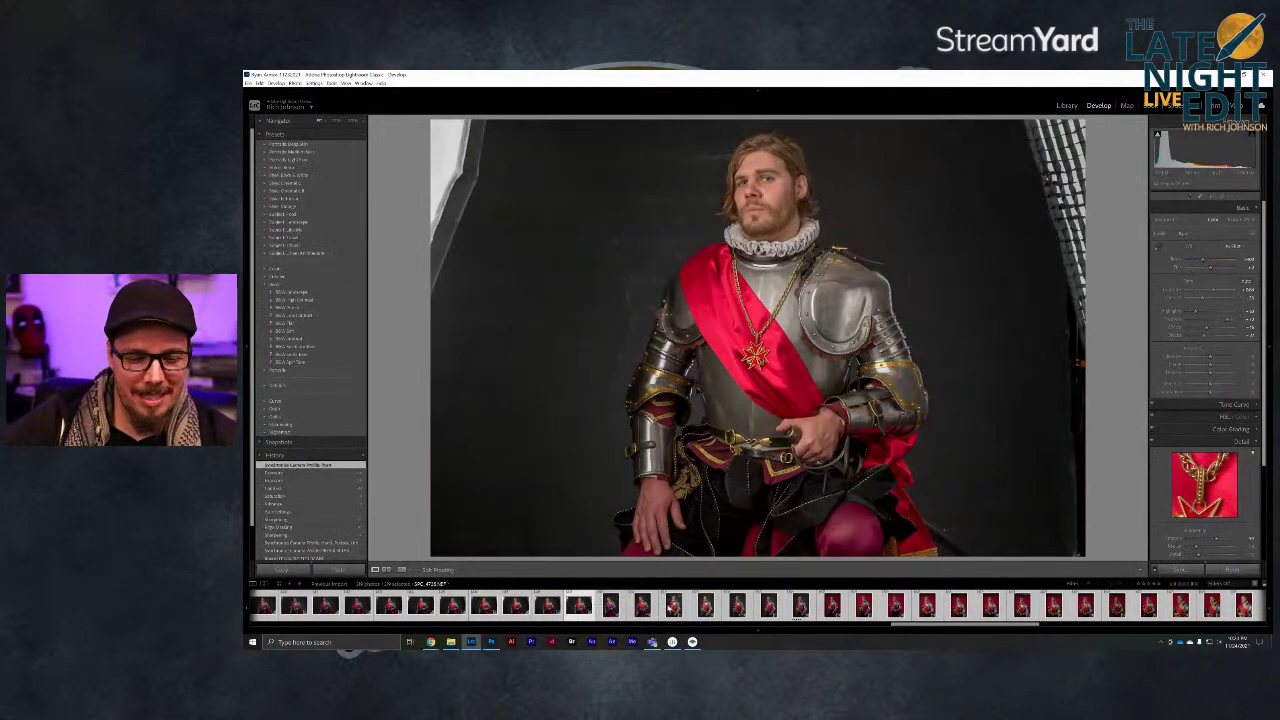
{"action": "left_click", "coordinate": [801, 607]}
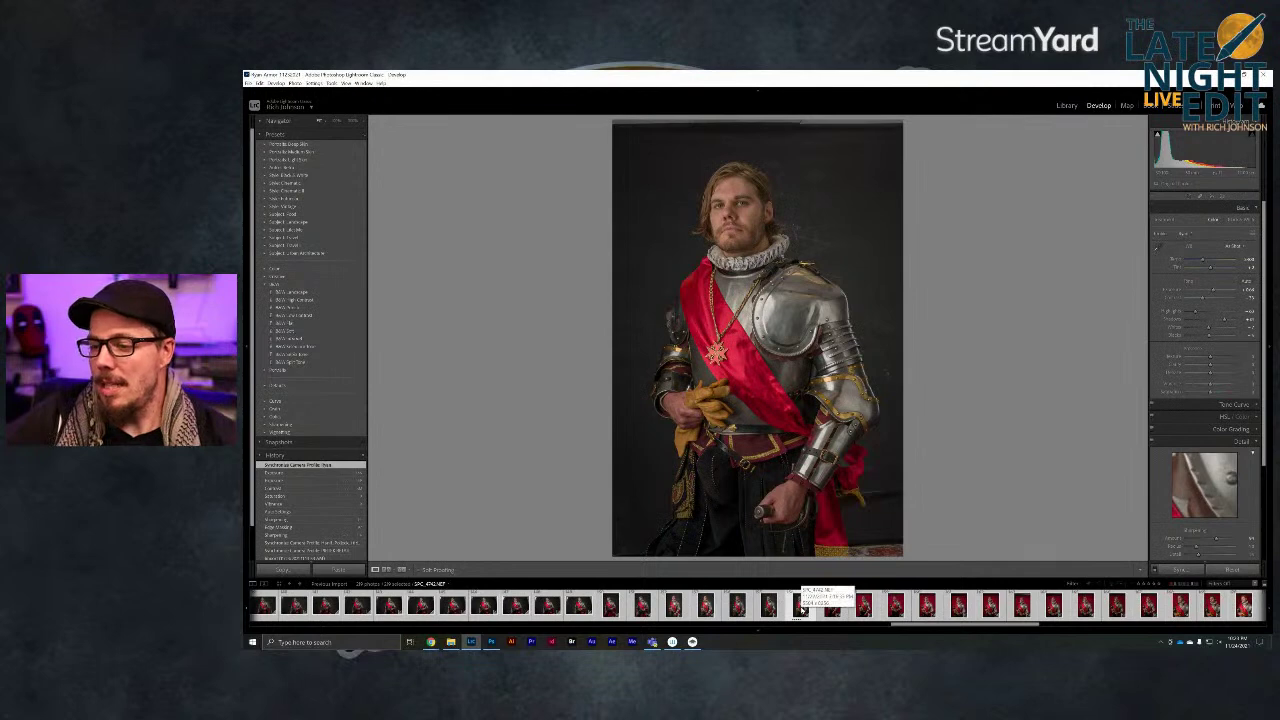
Examine the sword action shots against the grey backdrop, comparing the shouting pose with the calm one
{"action": "scroll", "coordinate": [850, 606], "scroll_direction": "down", "scroll_amount": 3}
{"action": "scroll", "coordinate": [868, 606], "scroll_direction": "down", "scroll_amount": 3}
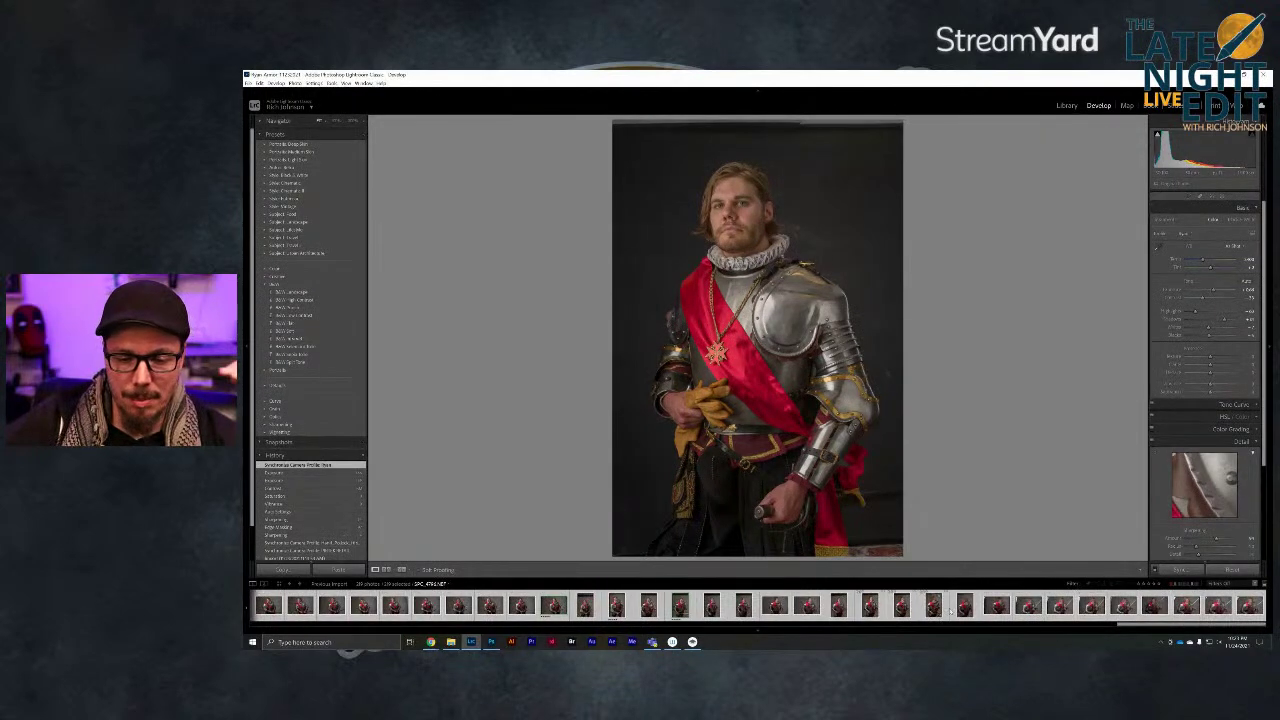
{"action": "left_click", "coordinate": [618, 605]}
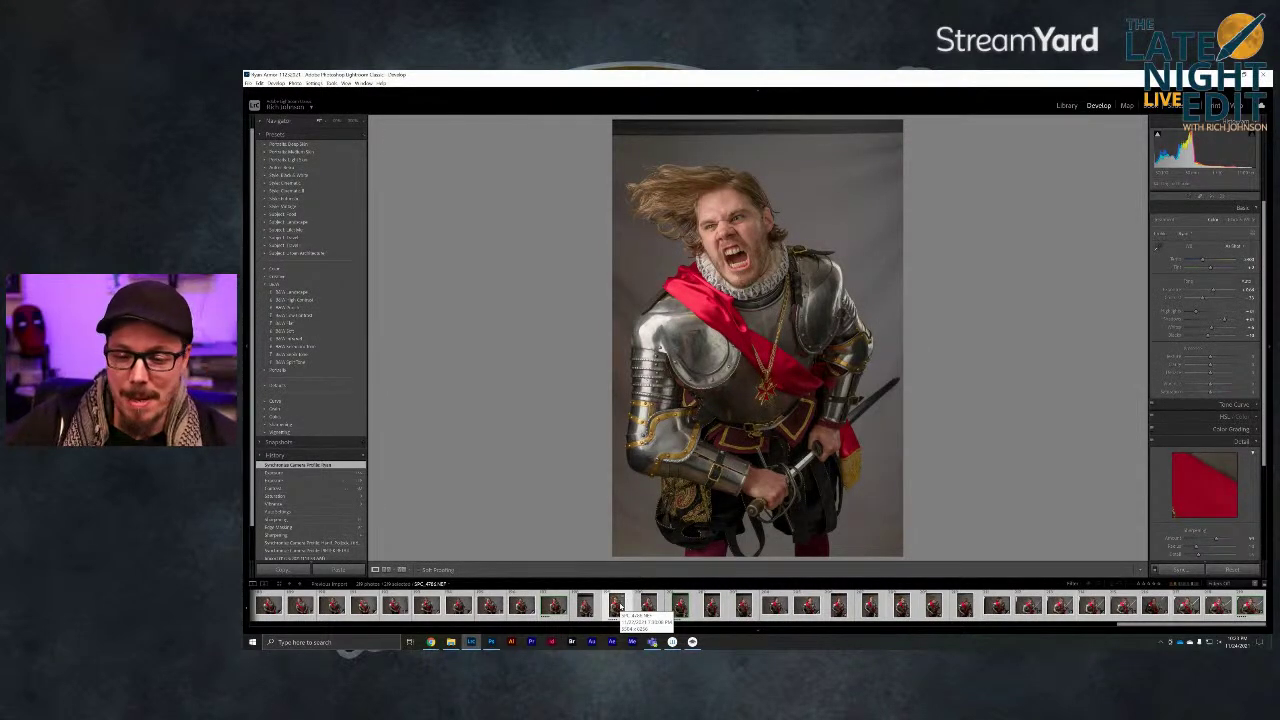
{"action": "scroll", "coordinate": [620, 605], "scroll_direction": "up", "scroll_amount": 3}
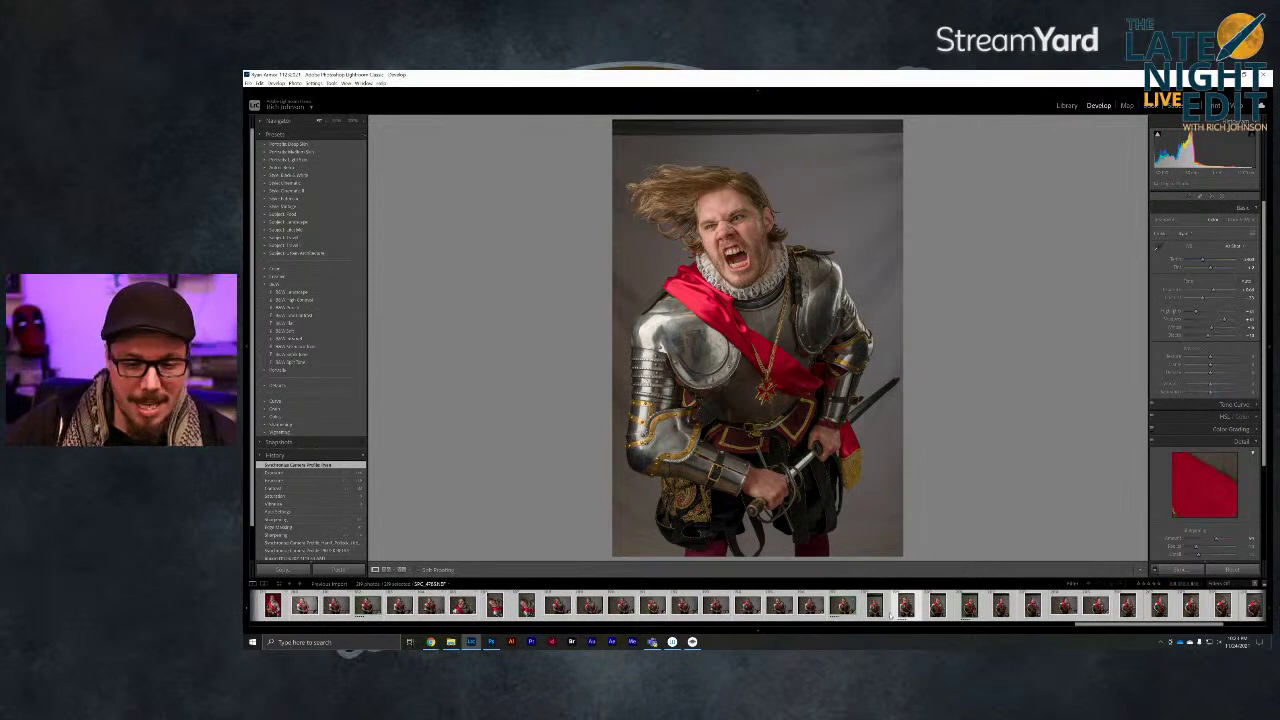
{"action": "left_click", "coordinate": [843, 605]}
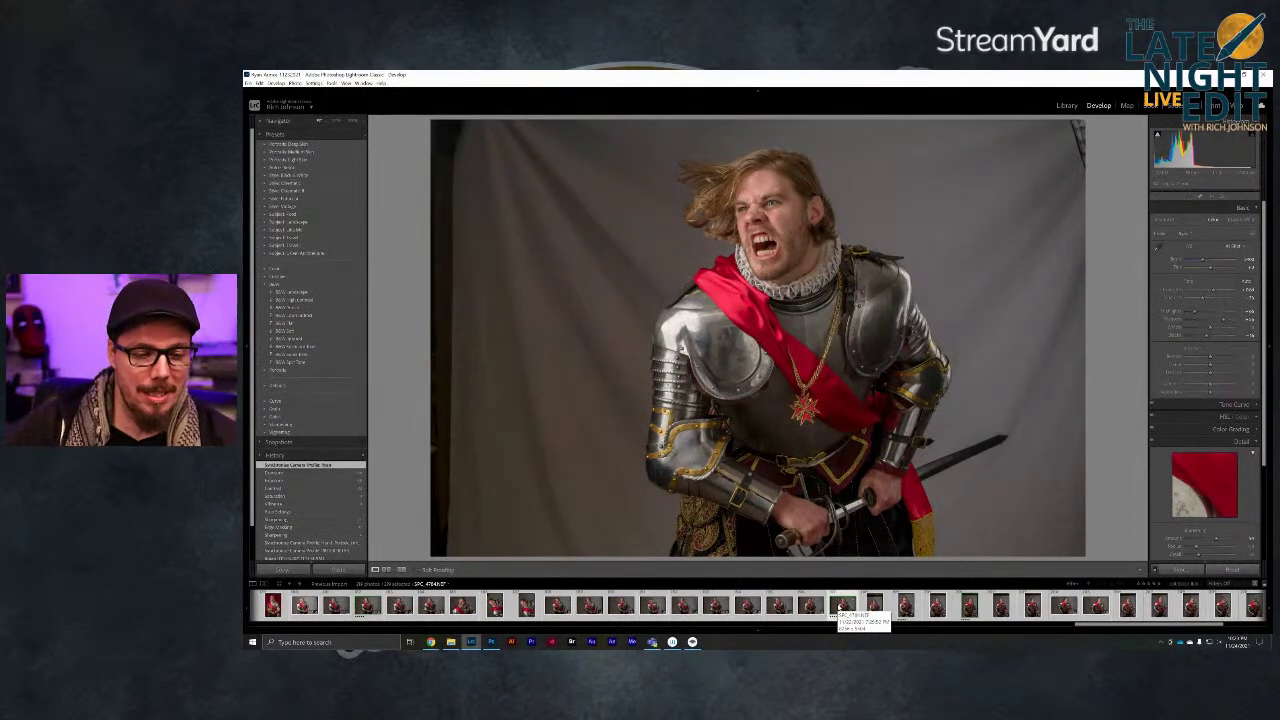
{"action": "left_click", "coordinate": [367, 605]}
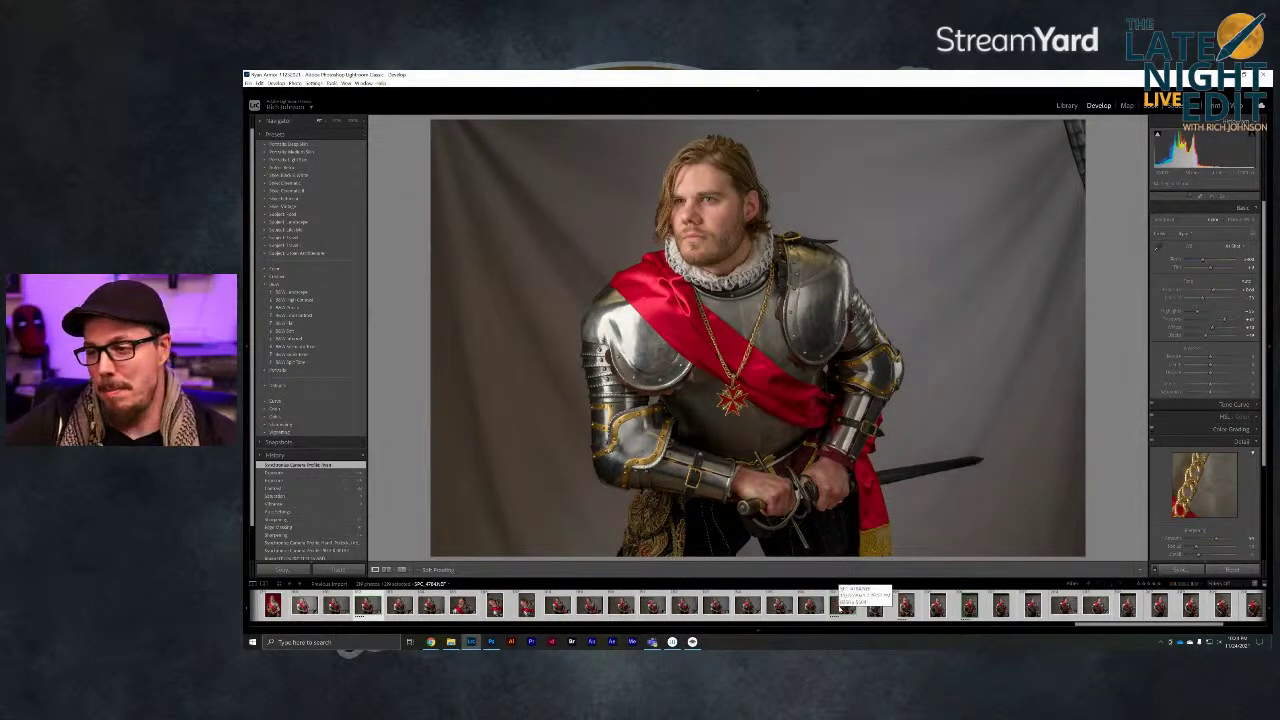
{"action": "left_click", "coordinate": [843, 600]}
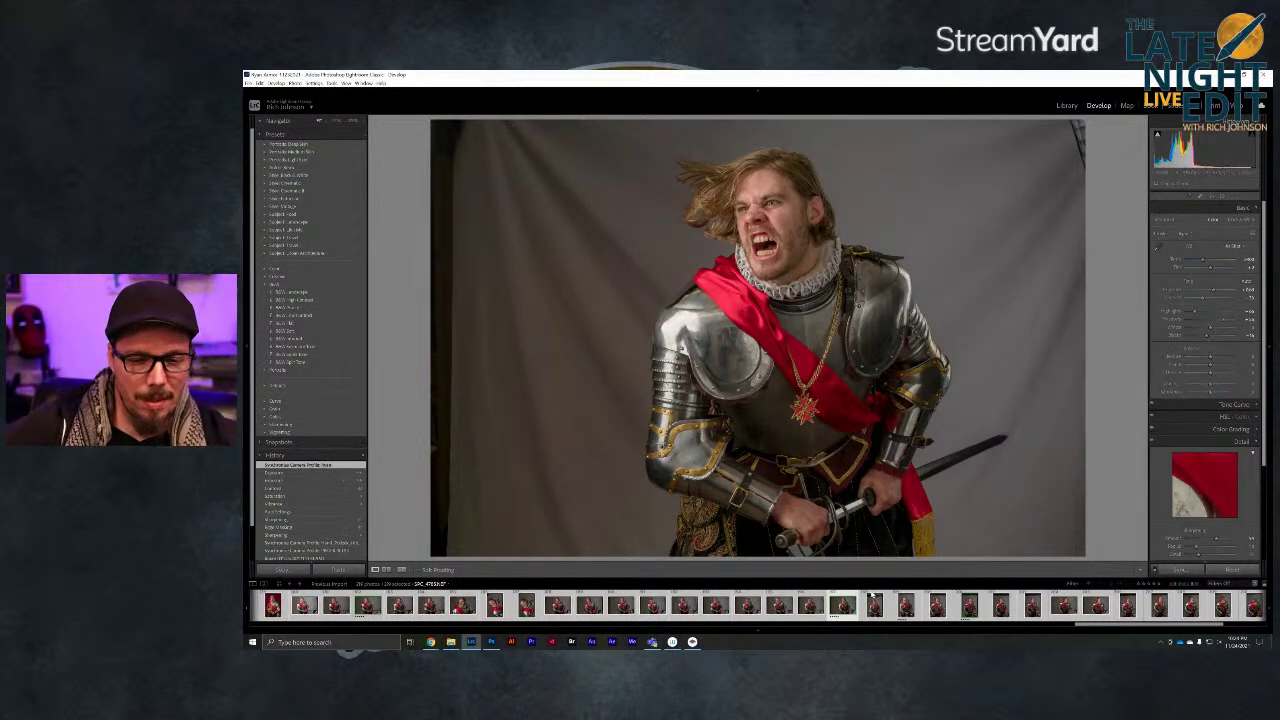
Compare the armour portraits with the yellow gloves against the red backdrop, stepping through neighbouring frames
{"action": "scroll", "coordinate": [757, 605], "scroll_direction": "up", "scroll_amount": 5}
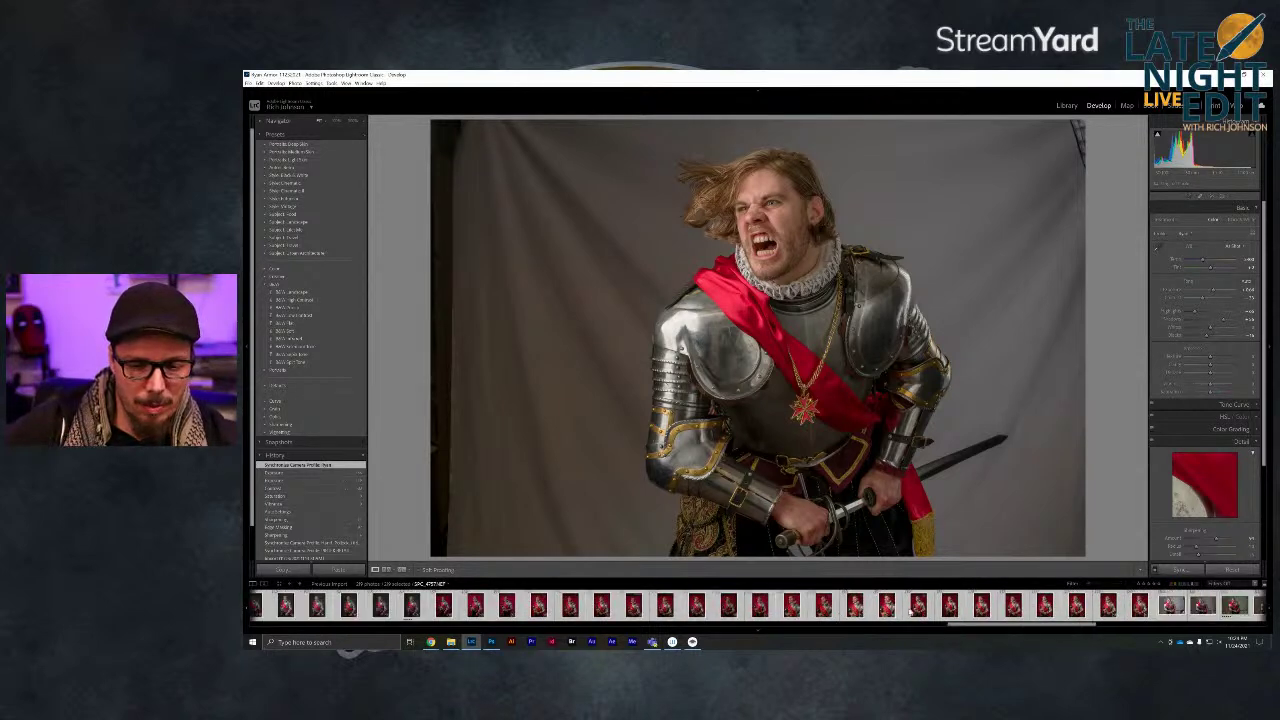
{"action": "left_click", "coordinate": [824, 605]}
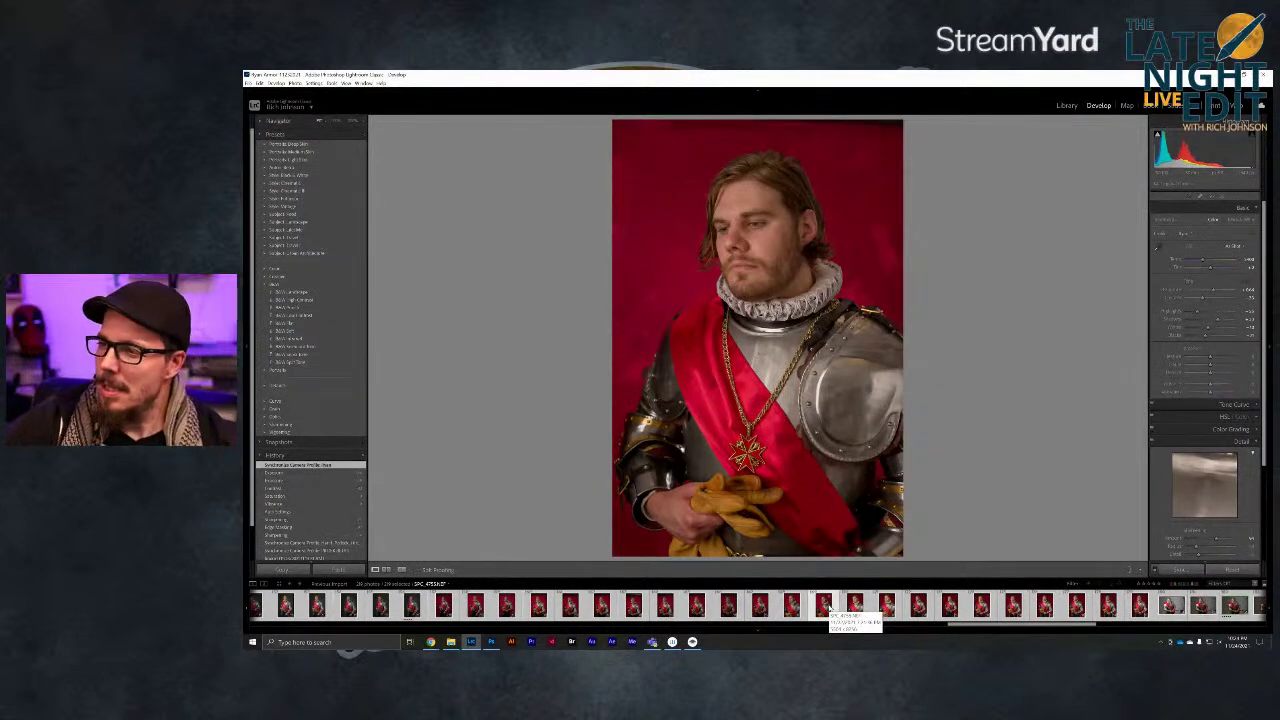
{"action": "key", "text": "Left"}
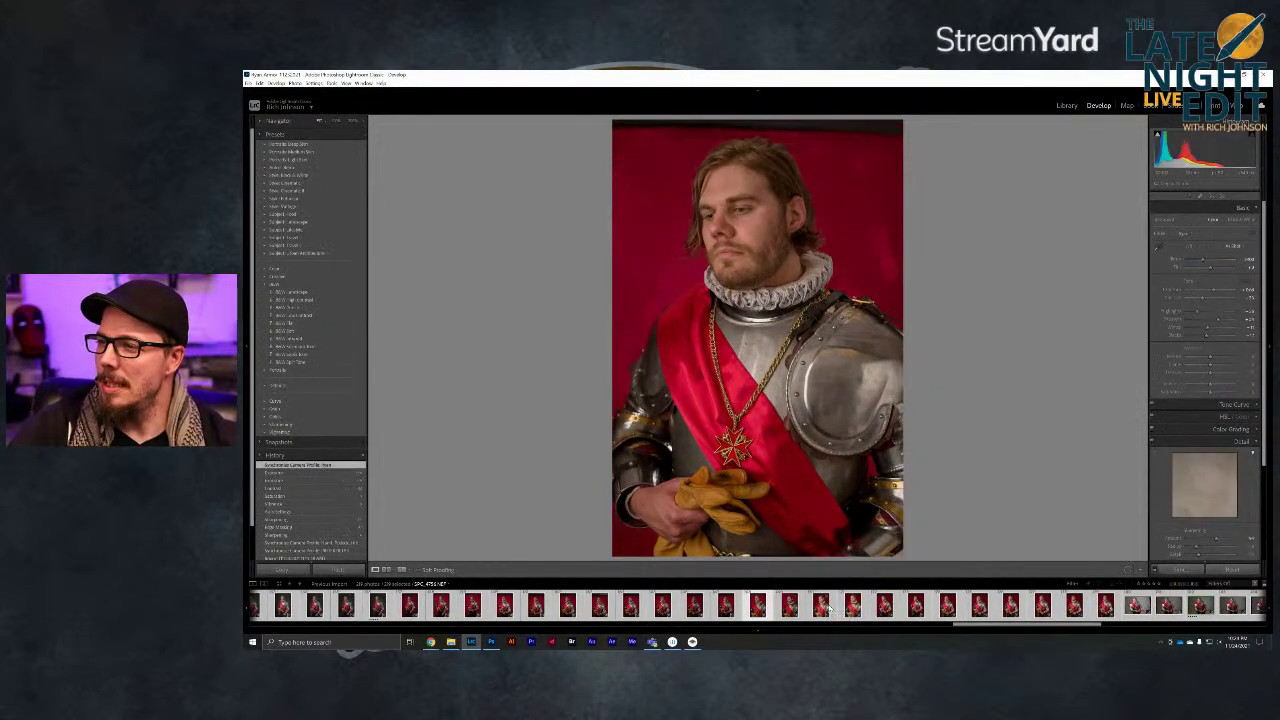
{"action": "key", "text": "Left"}
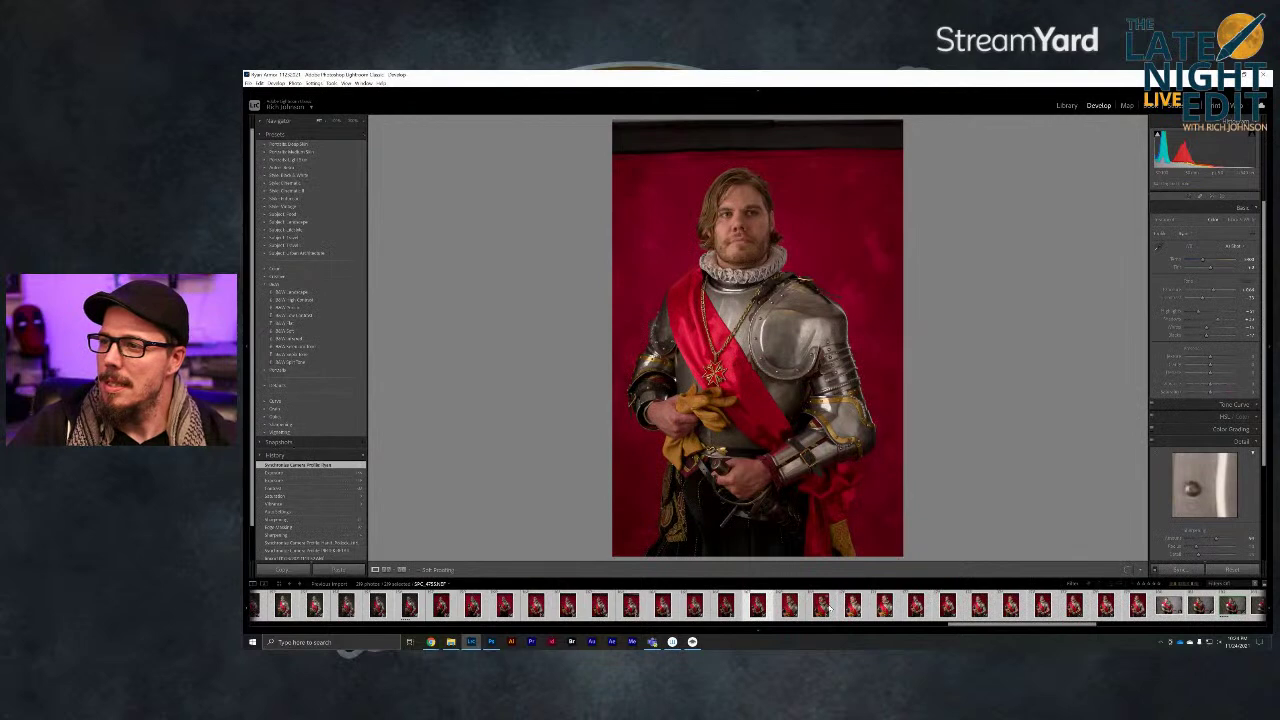
{"action": "key", "text": "Left"}
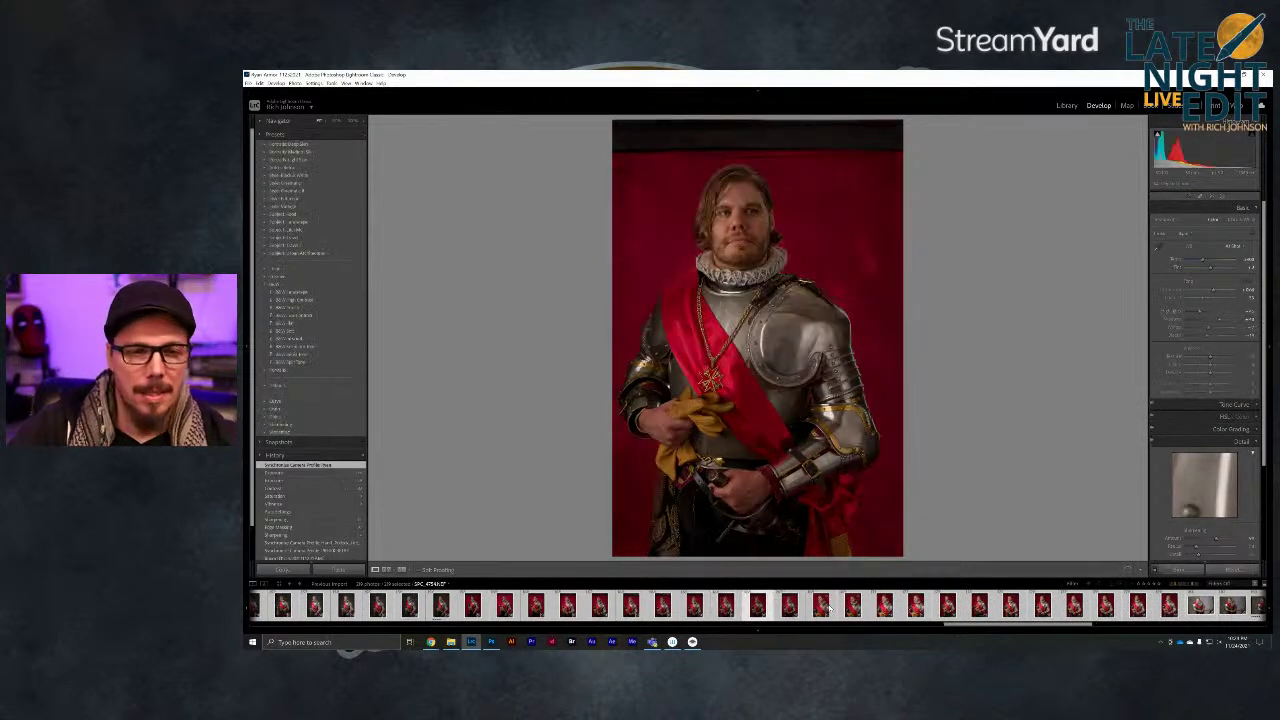
{"action": "key", "text": "Left"}
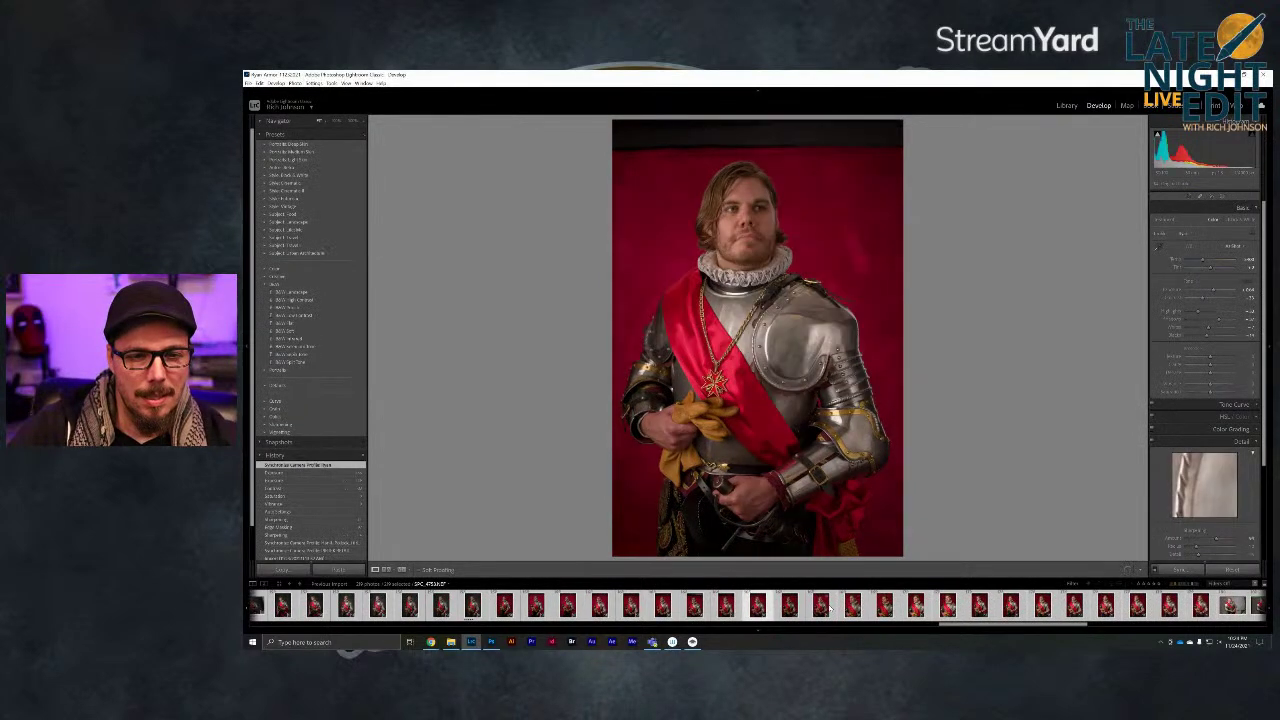
{"action": "key", "text": "Left"}
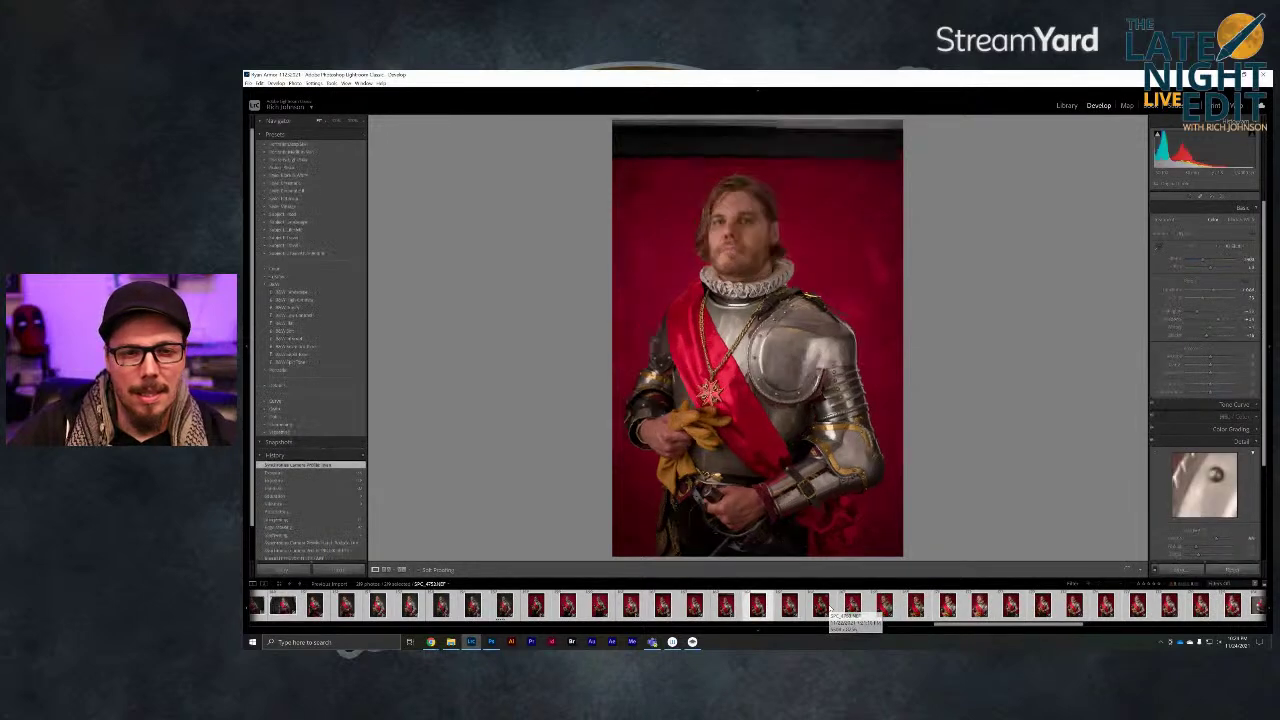
{"action": "key", "text": "Right"}
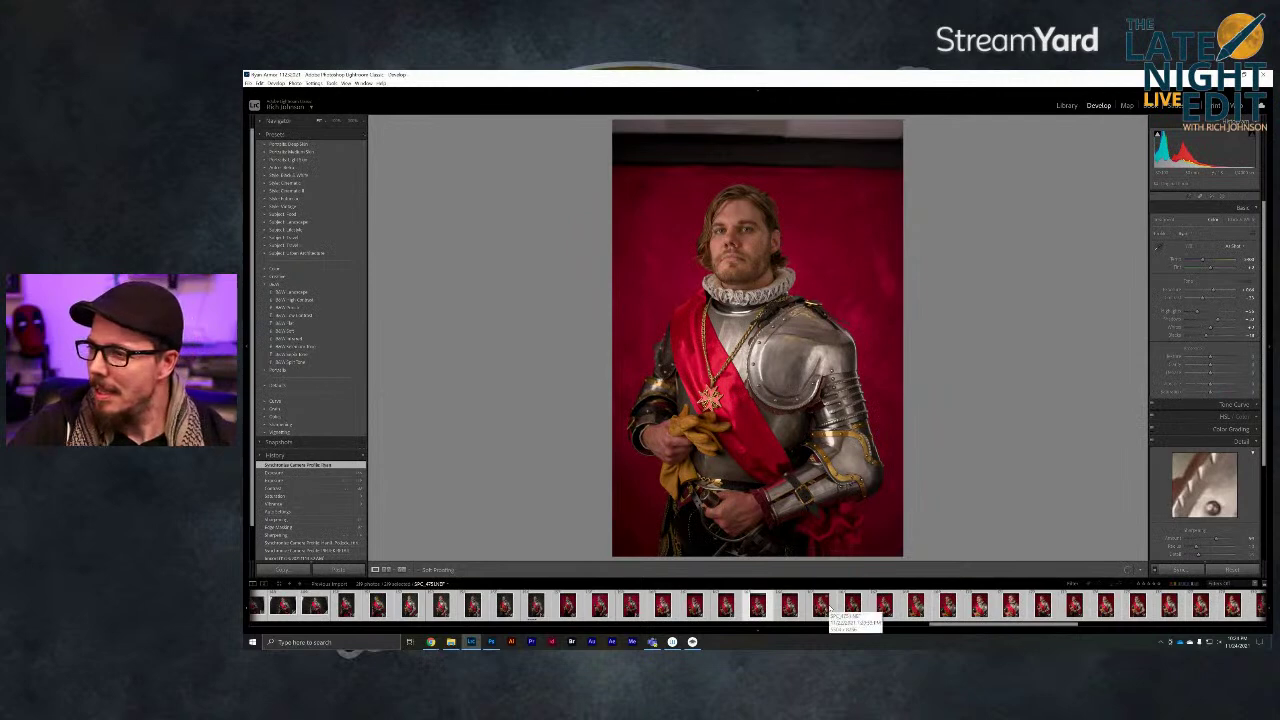
{"action": "key", "text": "Right"}
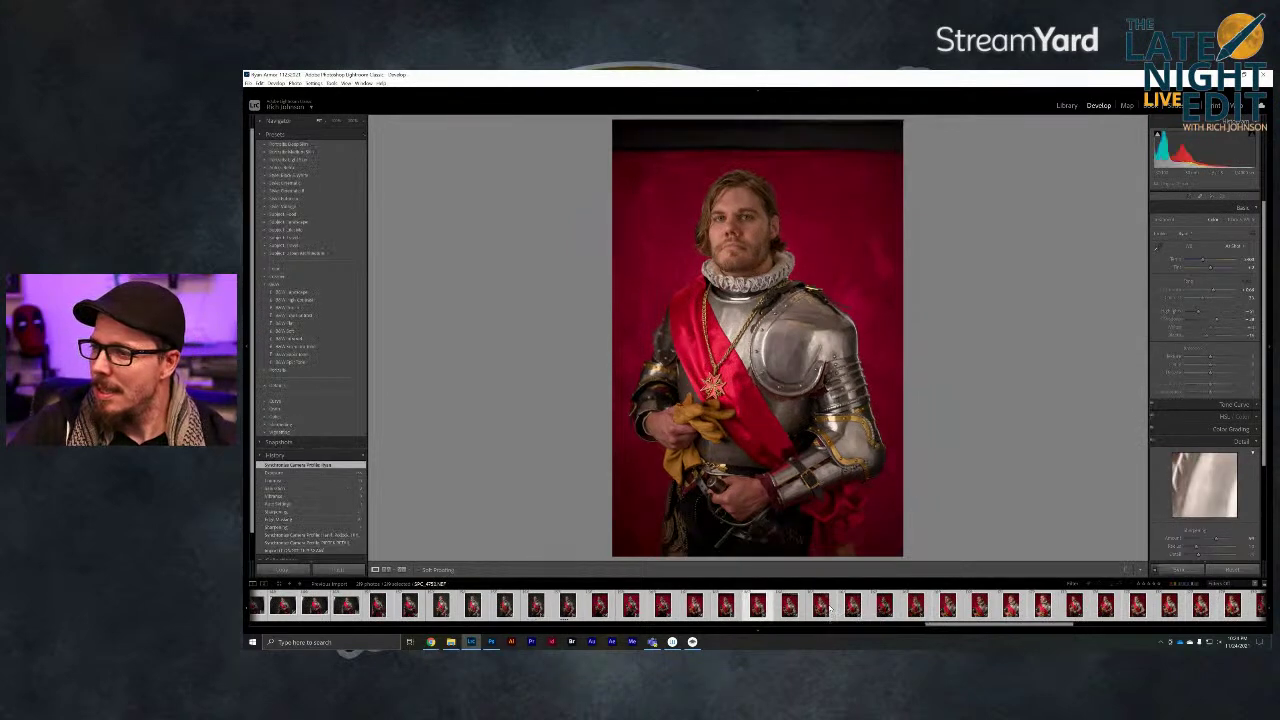
{"action": "key", "text": "Right"}
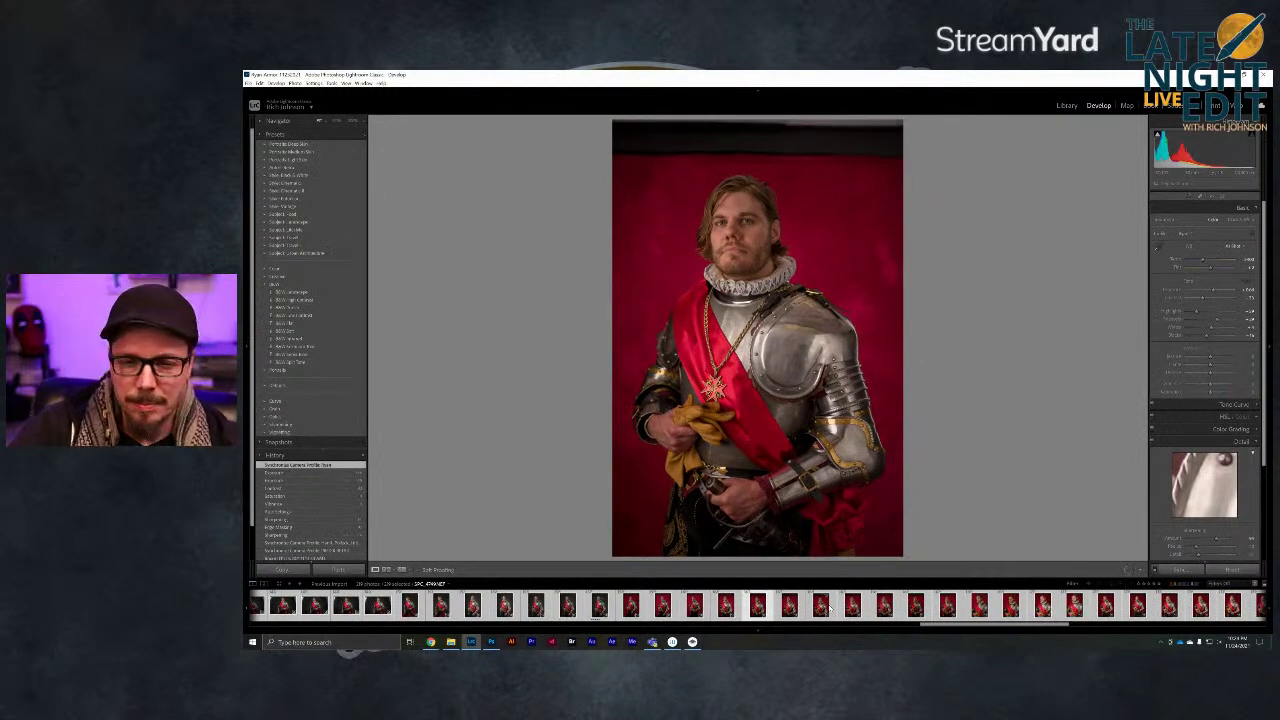
Examine the red-backdrop armour portraits, comparing the poses with both hands at the waist and with one arm lowered on the sword hilt
{"action": "key", "text": "Right"}
{"action": "key", "text": "Right"}
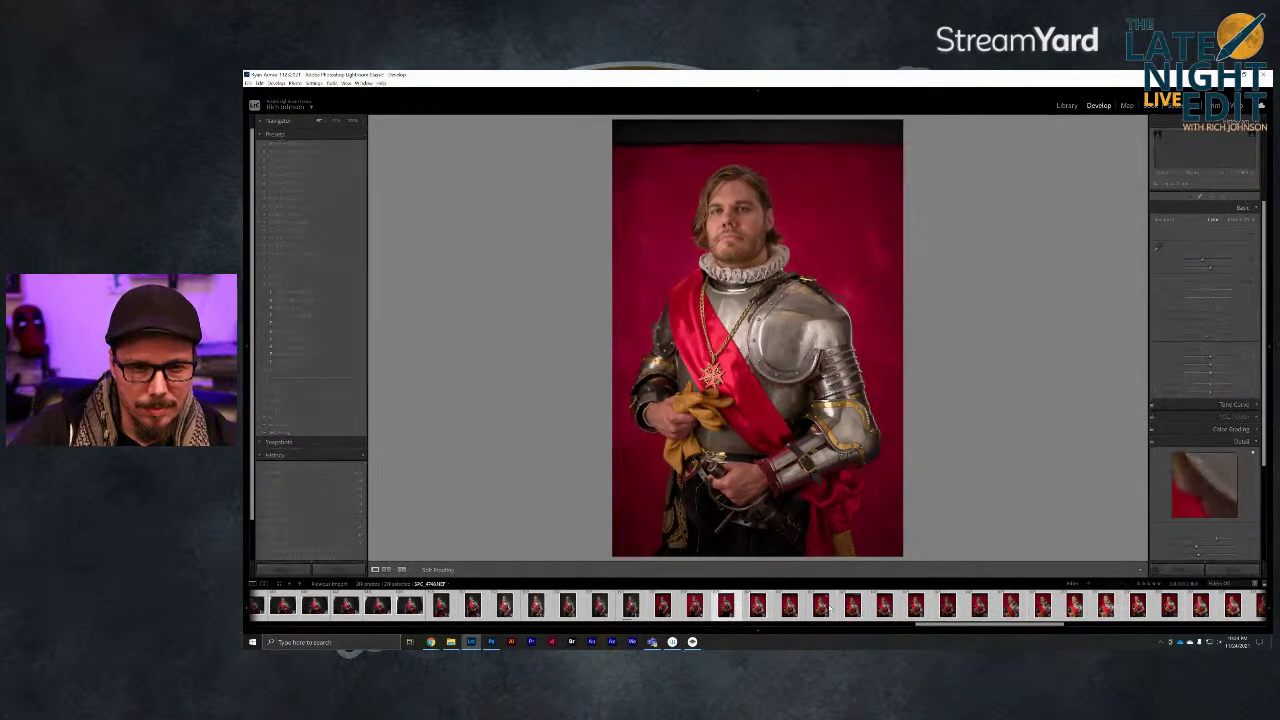
{"action": "key", "text": "Right"}
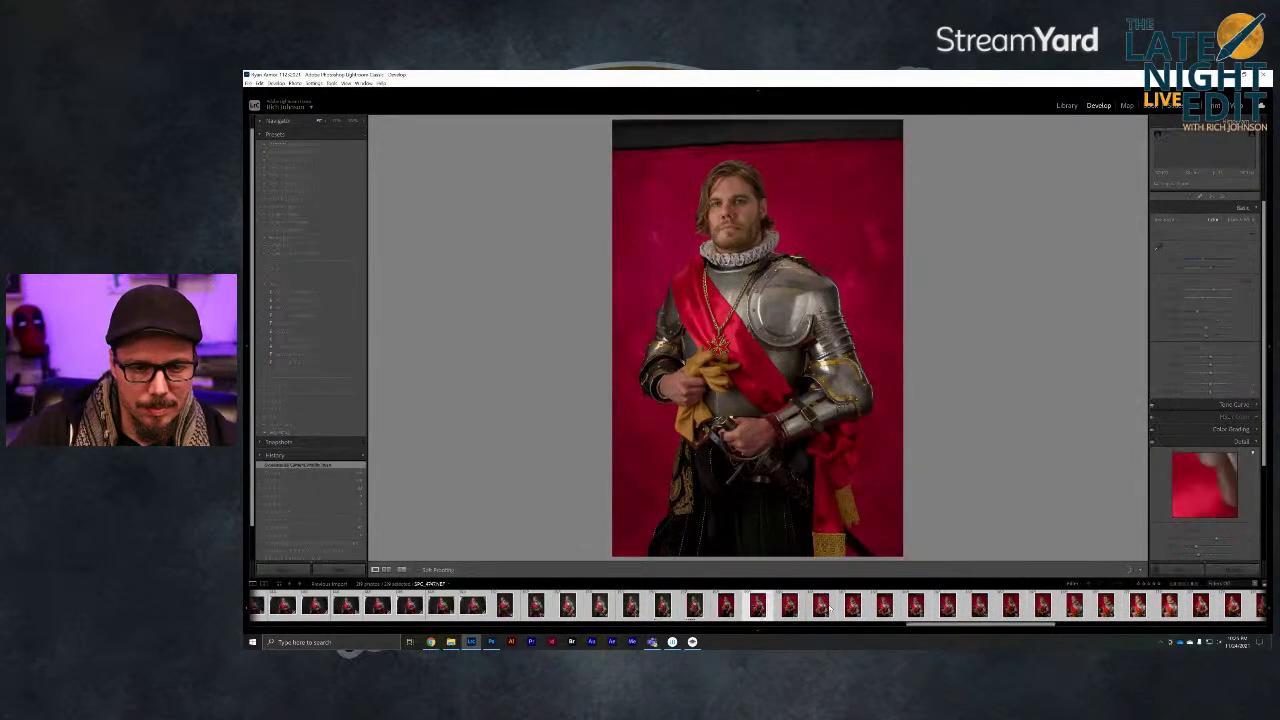
{"action": "key", "text": "Right"}
{"action": "key", "text": "Right"}
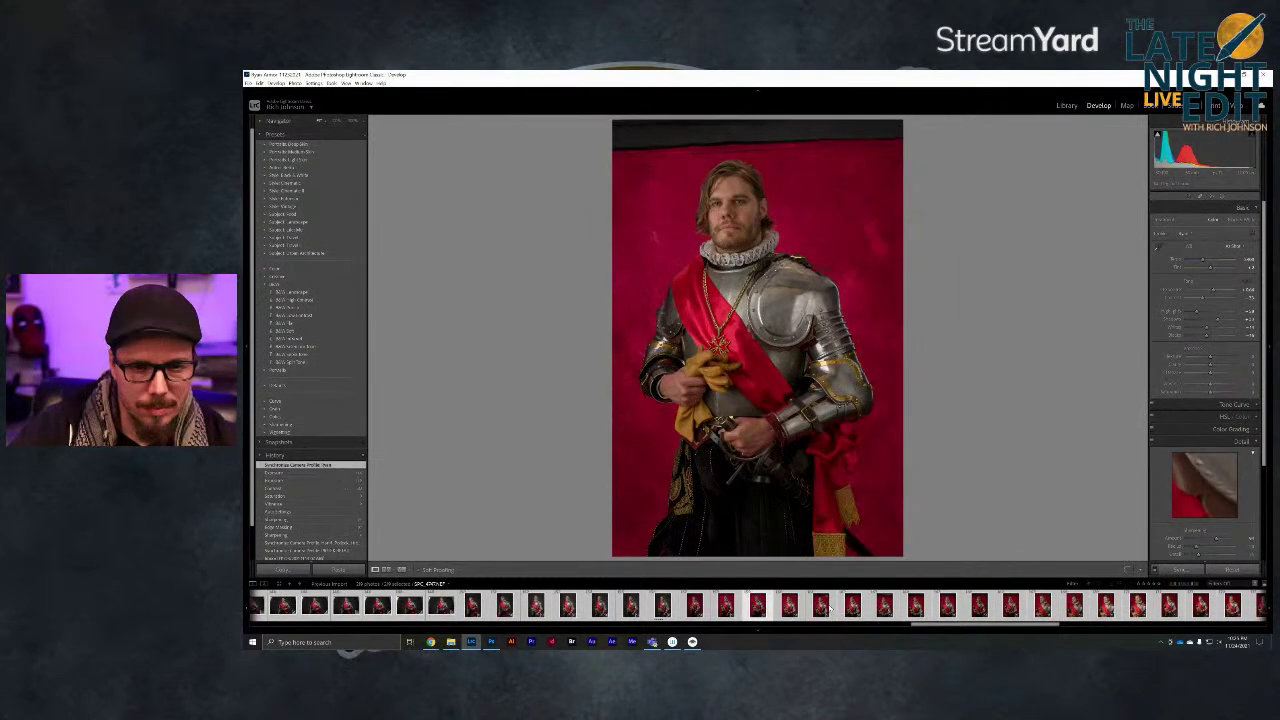
{"action": "key", "text": "Right"}
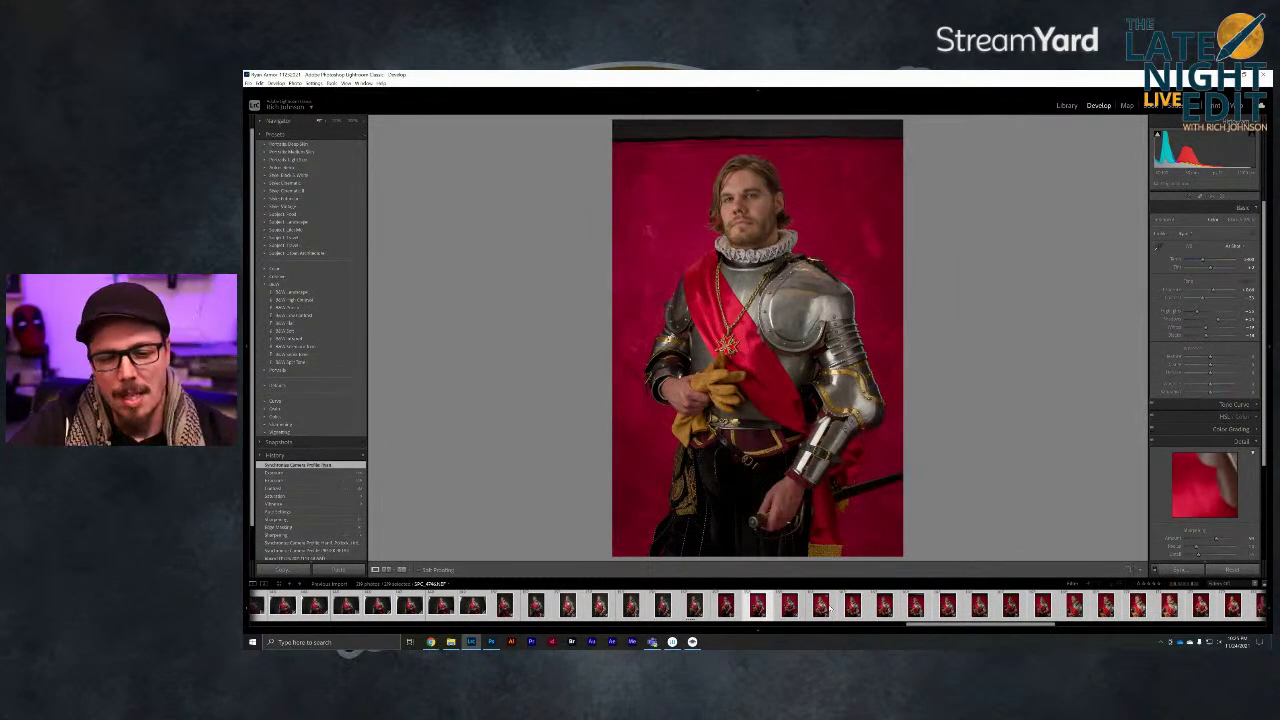
{"action": "key", "text": "Right"}
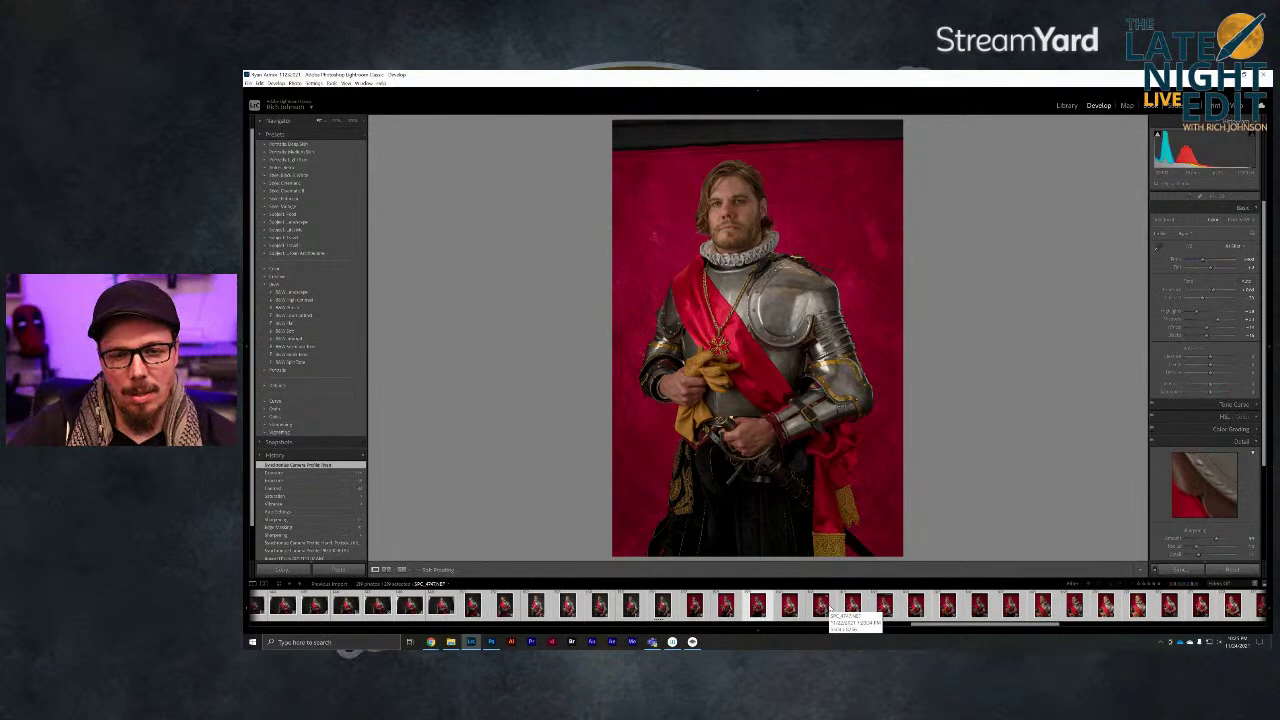
{"action": "key", "text": "Right"}
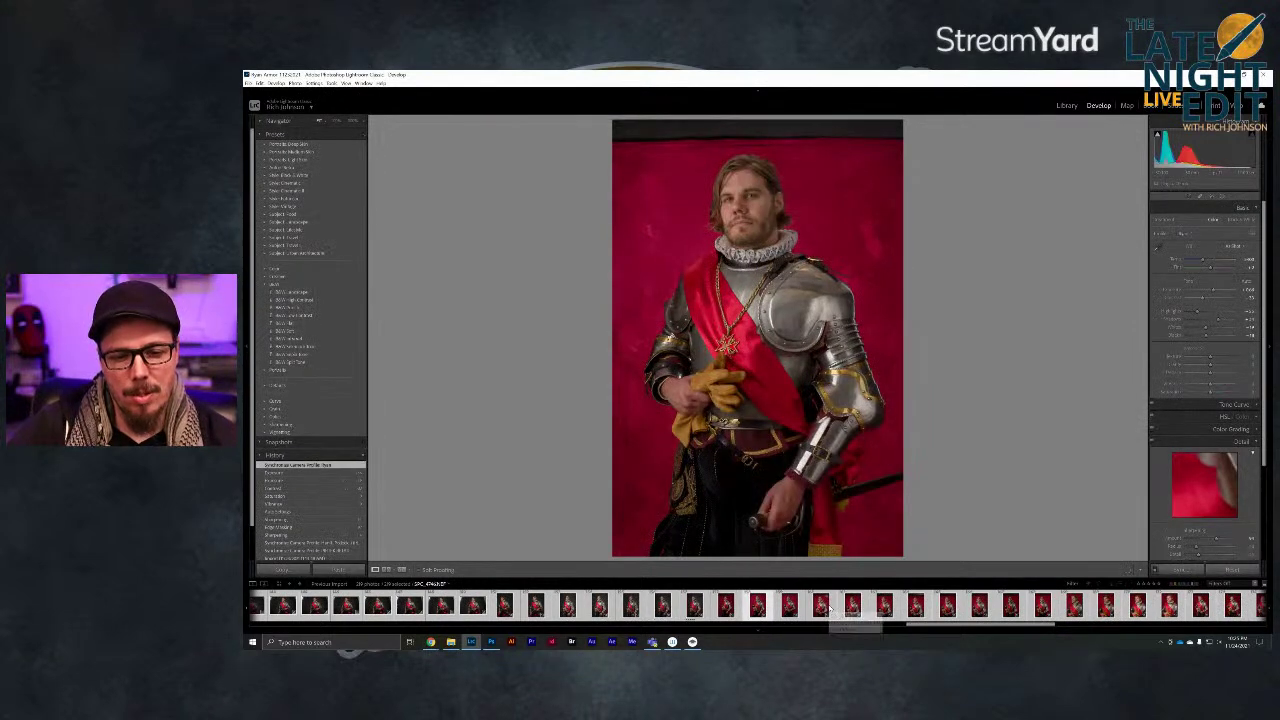
{"action": "key", "text": "Right"}
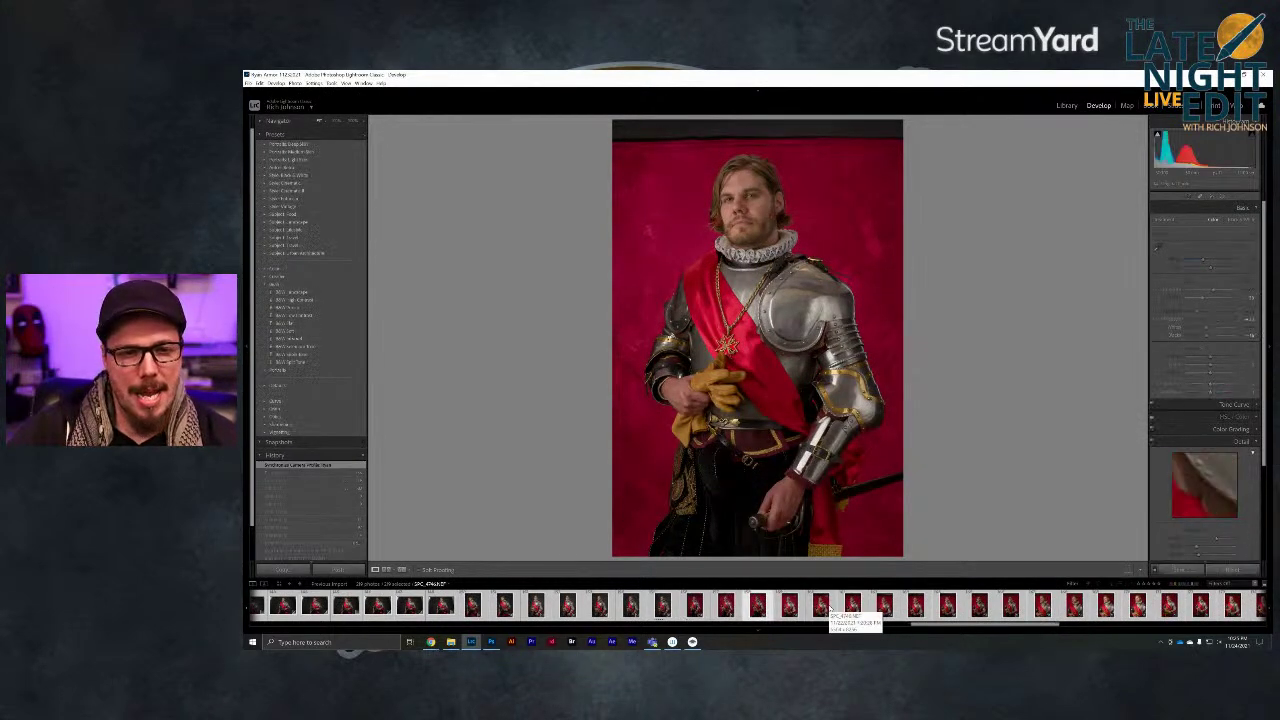
{"action": "key", "text": "Right"}
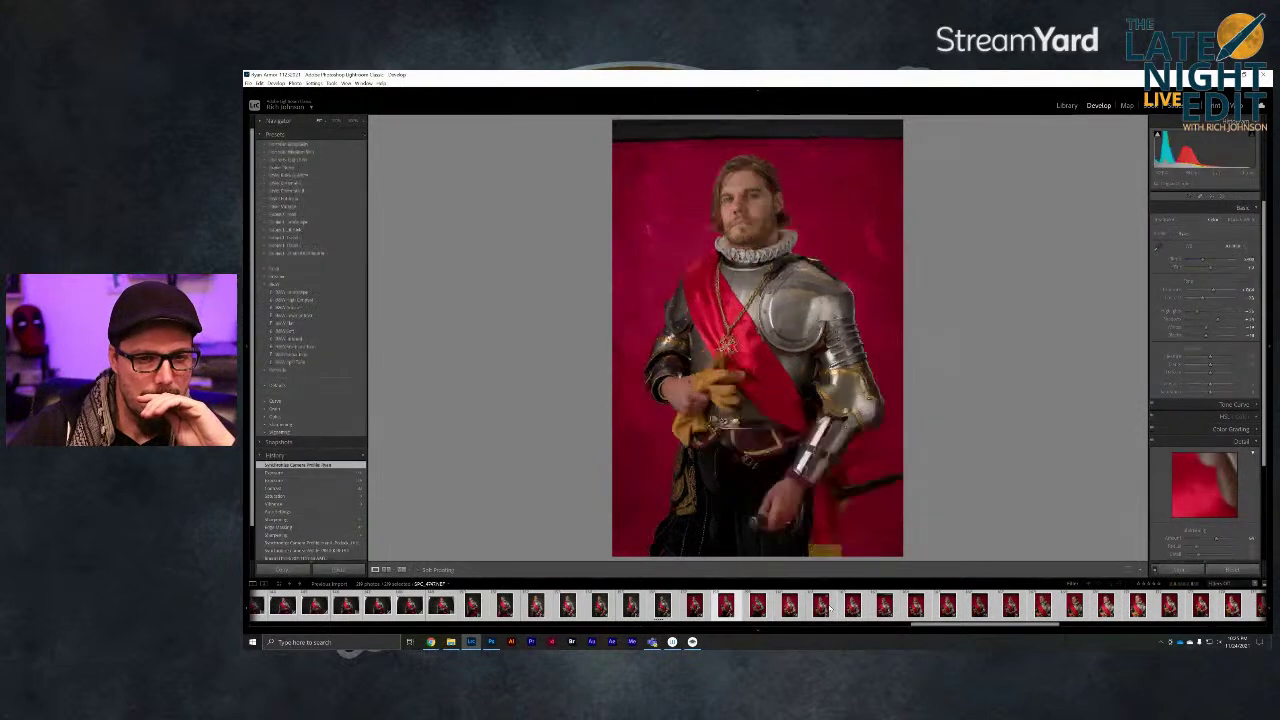
Review the armour portraits with yellow gloves and a lowered sword hand against the dark backdrop
{"action": "key", "text": "Right"}
{"action": "key", "text": "Right"}
{"action": "key", "text": "Right"}
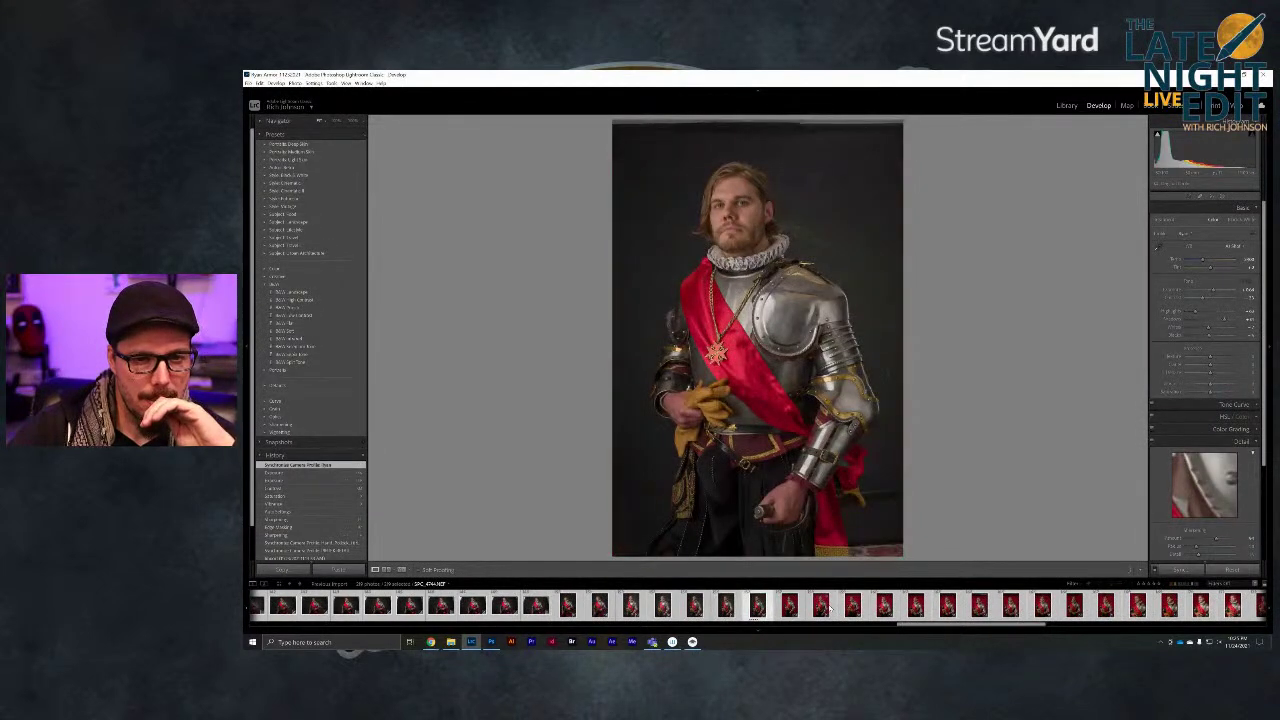
{"action": "key", "text": "Right"}
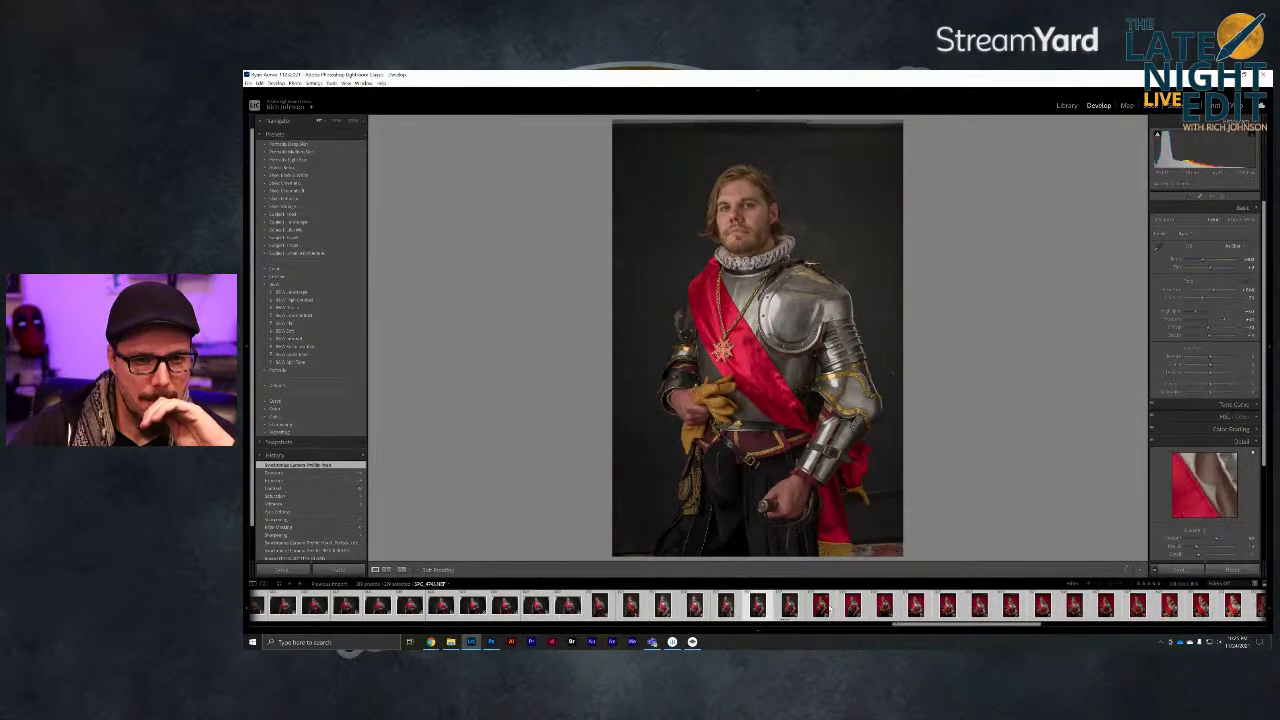
{"action": "key", "text": "Right"}
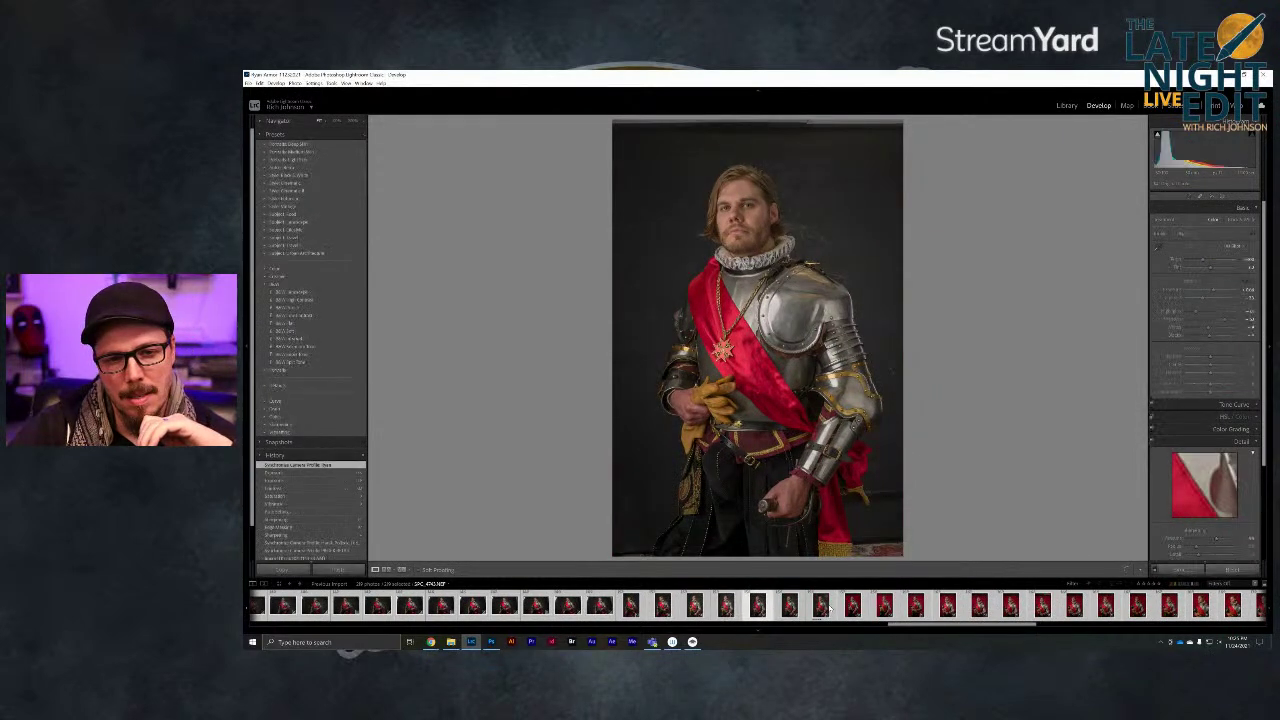
{"action": "key", "text": "Right"}
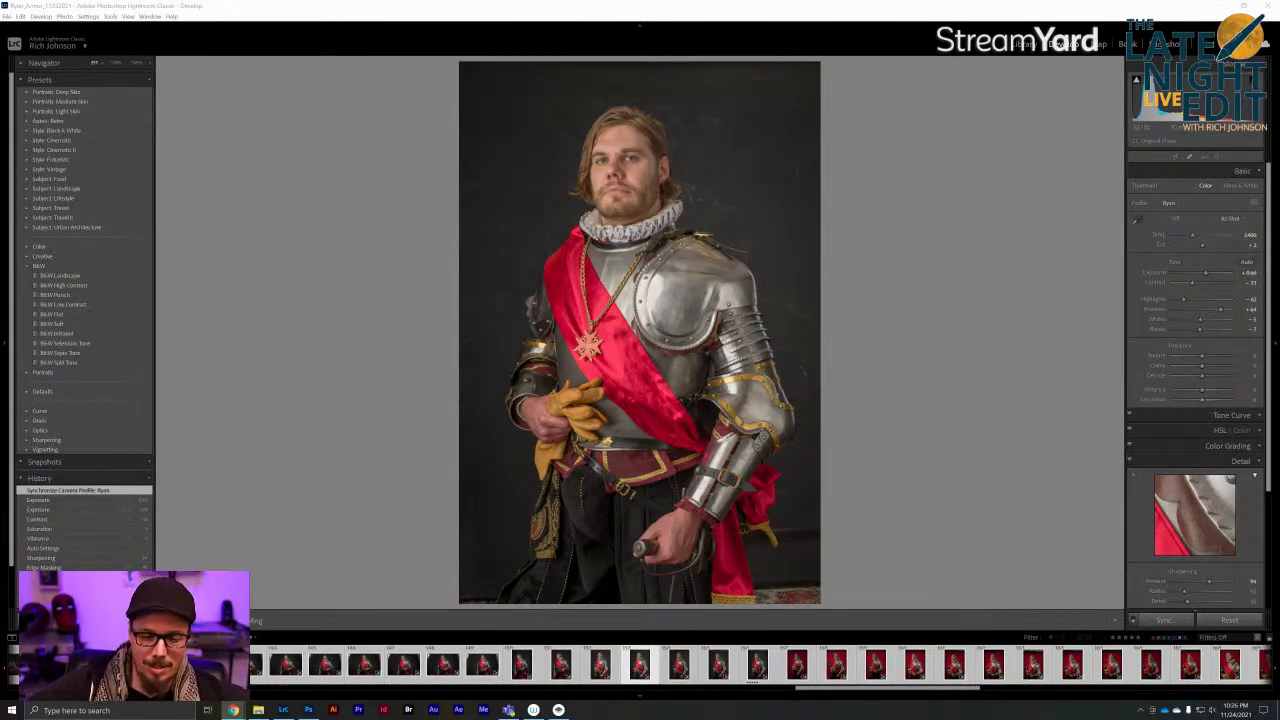
Compare the shouting sword shot with the calm one against the grey backdrop, and slightly raise the calm photo's exposure
{"action": "left_click_drag", "start_coordinate": [928, 690], "coordinate": [1116, 692]}
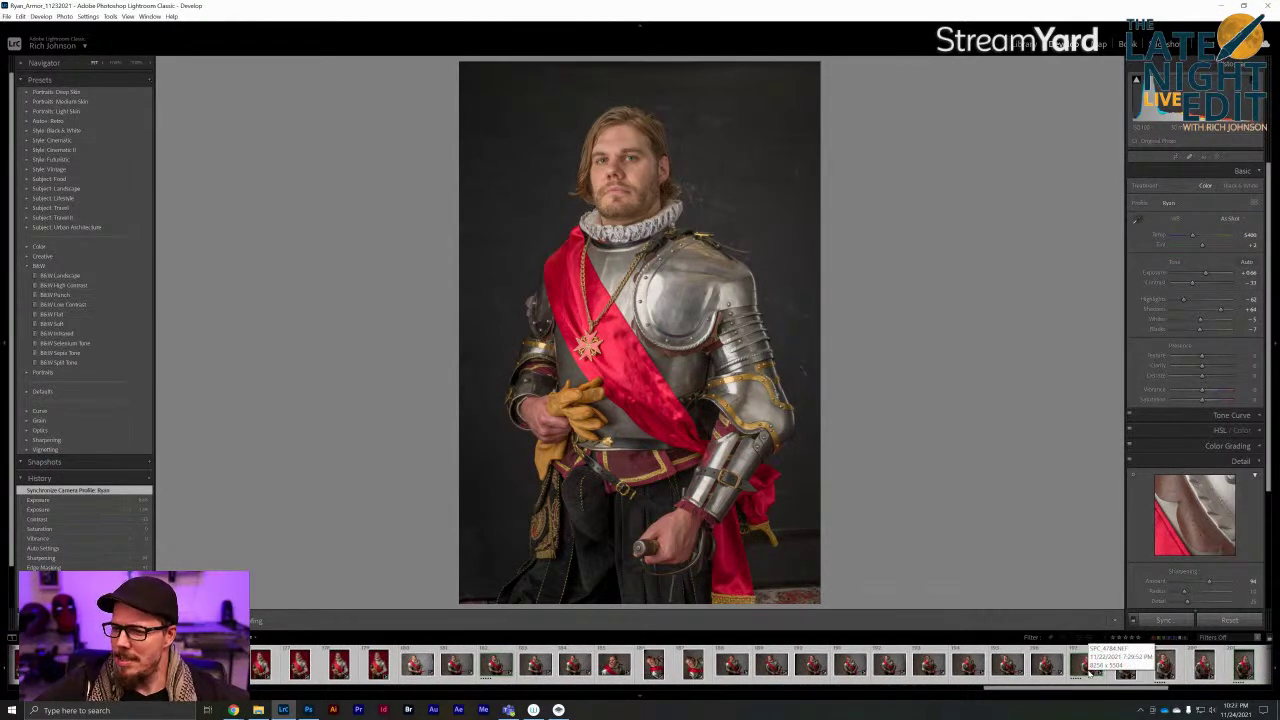
{"action": "left_click", "coordinate": [1088, 667]}
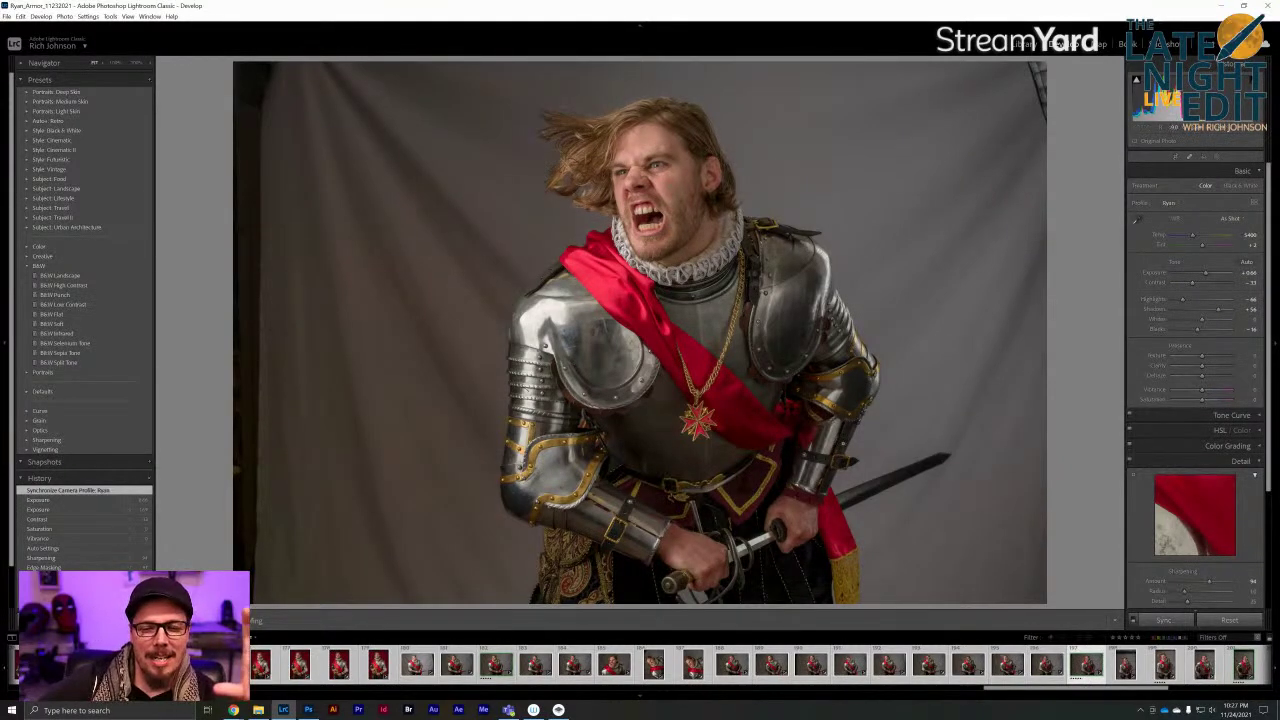
{"action": "left_click", "coordinate": [495, 670]}
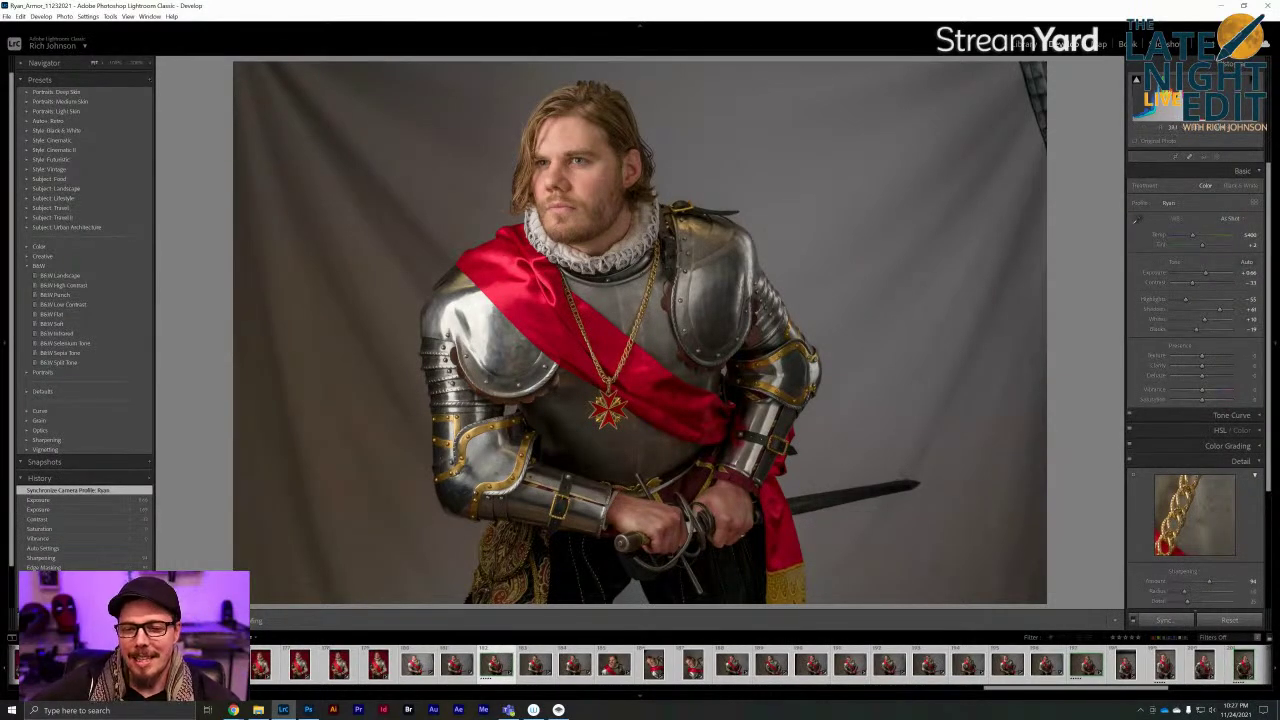
{"action": "left_click_drag", "start_coordinate": [1206, 277], "coordinate": [1208, 278]}
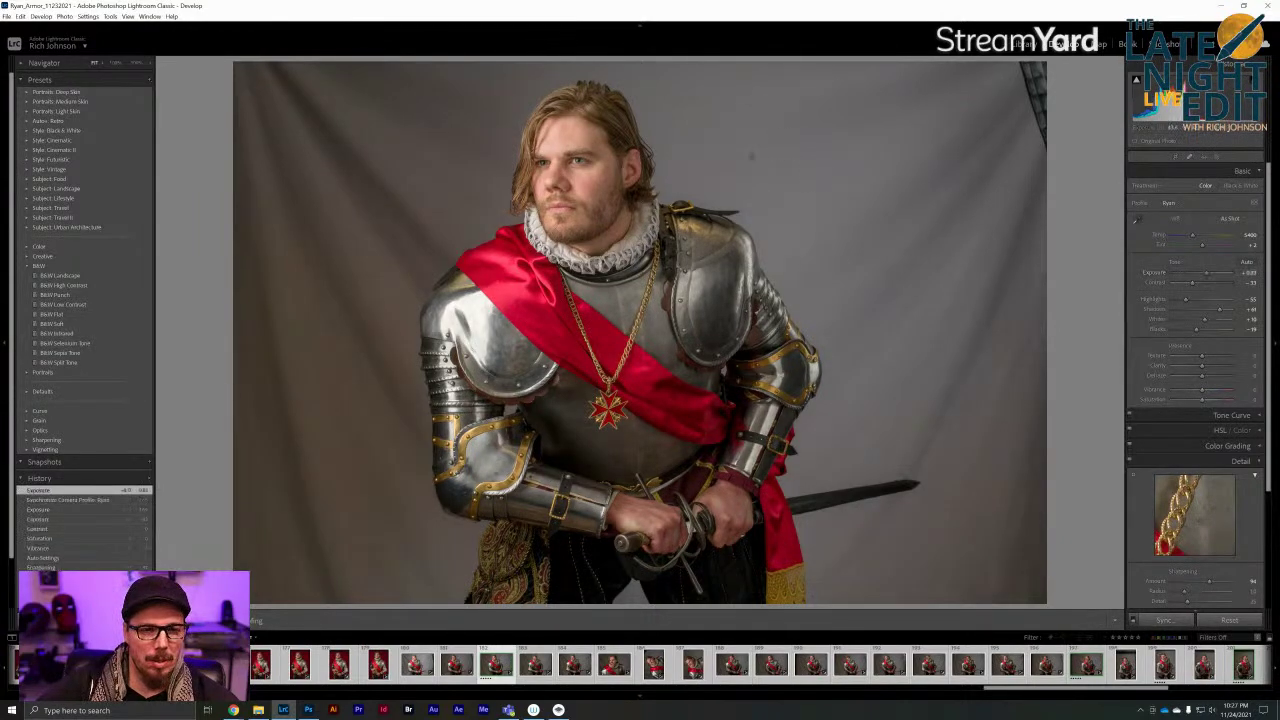
Inspect the sharpness of the beard, skin and eyes at 100% on the calm sword portrait and return to the full photo
{"action": "left_click", "coordinate": [115, 62]}
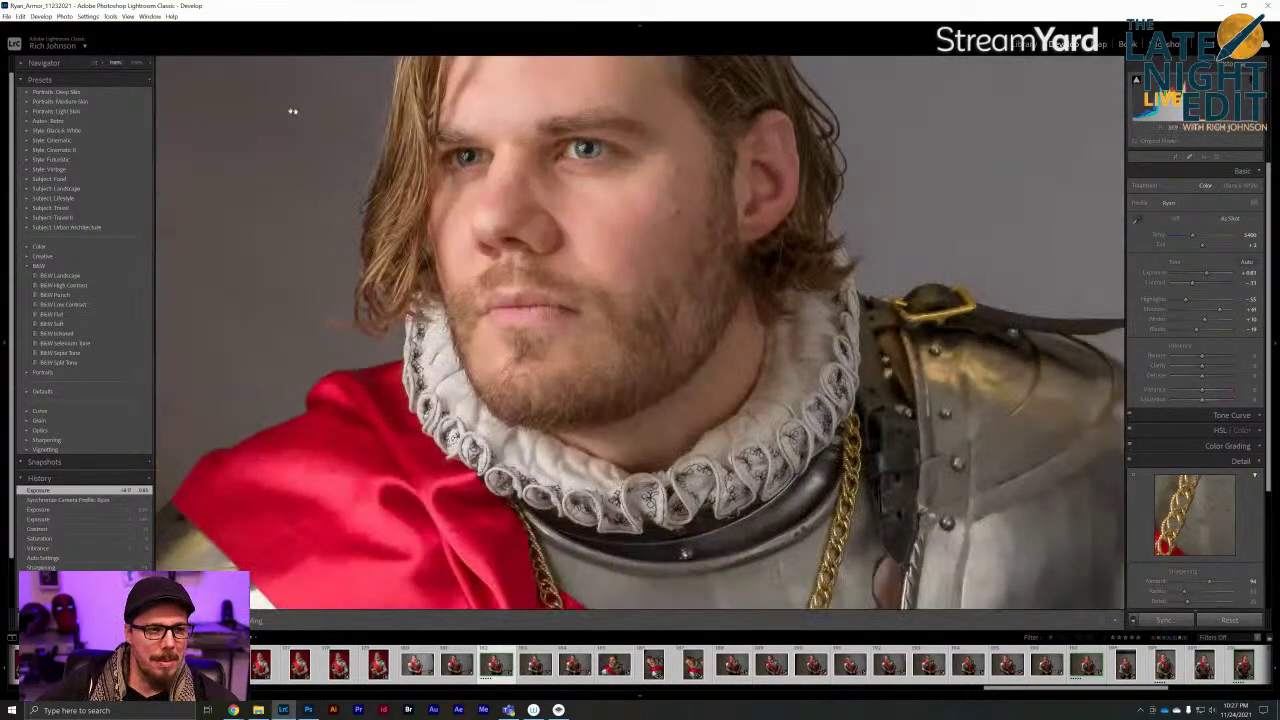
{"action": "left_click", "coordinate": [136, 62]}
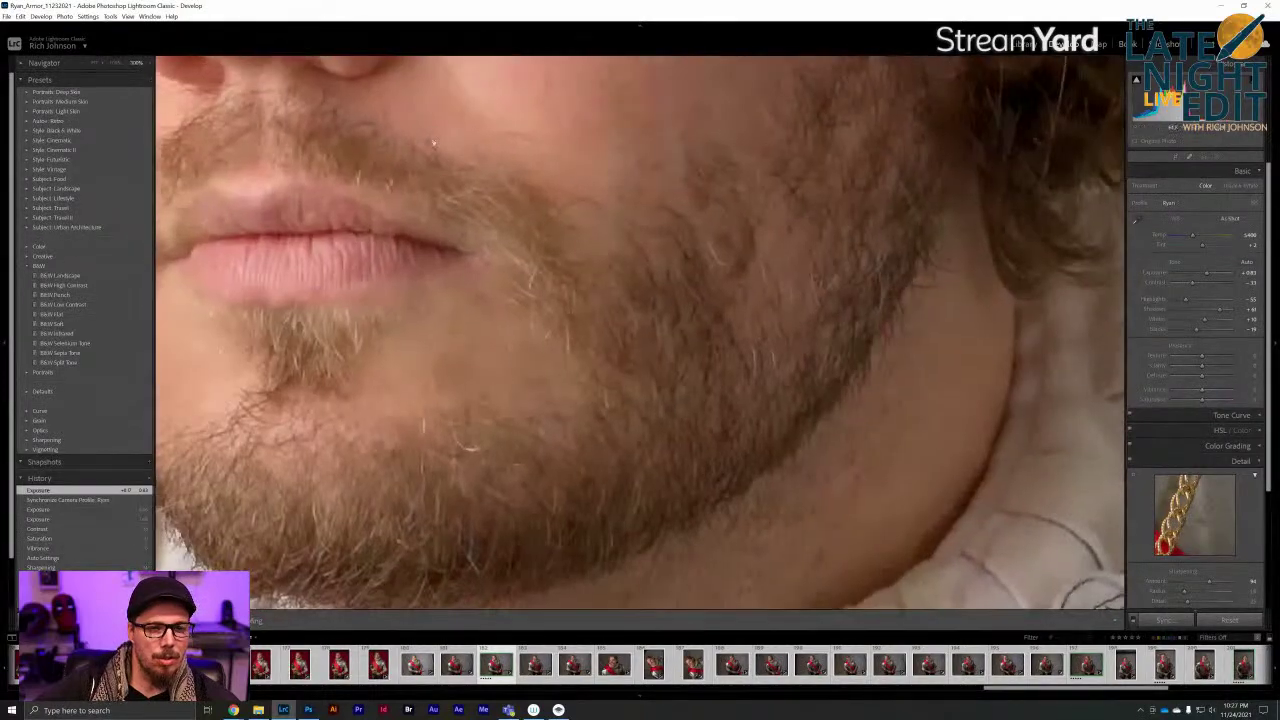
{"action": "left_click_drag", "start_coordinate": [645, 203], "coordinate": [645, 519]}
{"action": "left_click_drag", "start_coordinate": [683, 243], "coordinate": [753, 358]}
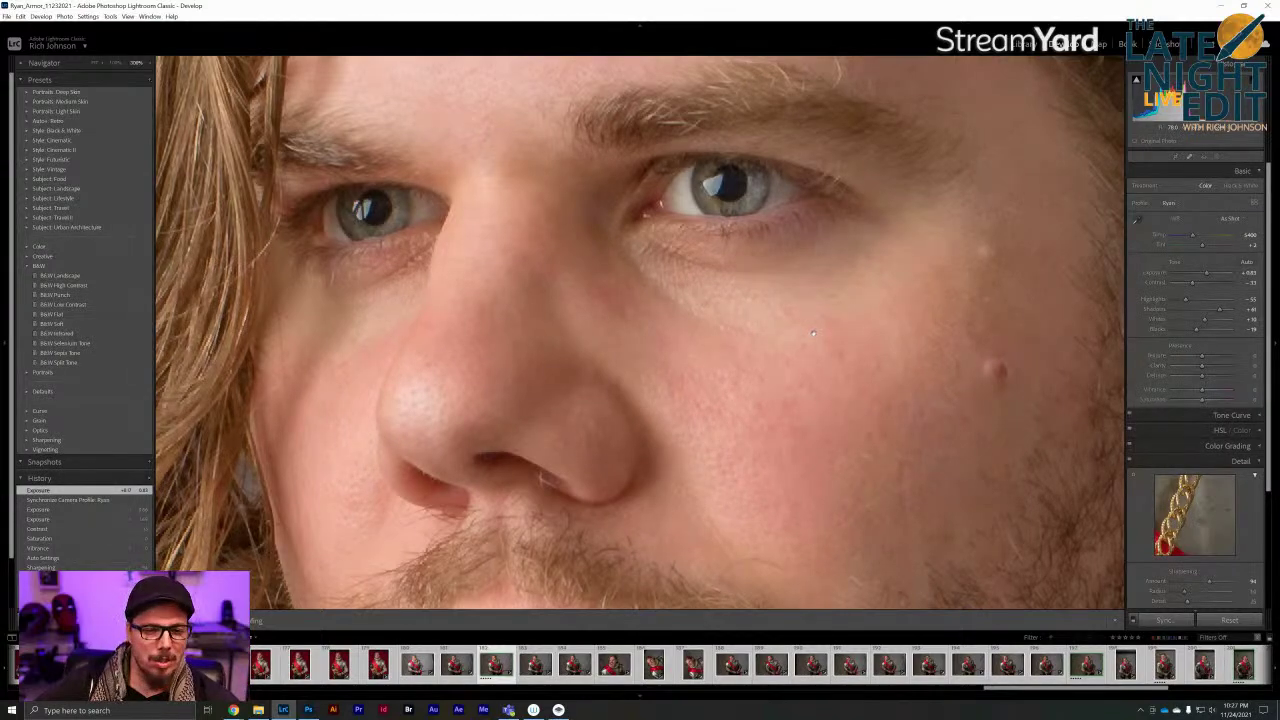
{"action": "left_click", "coordinate": [813, 333]}
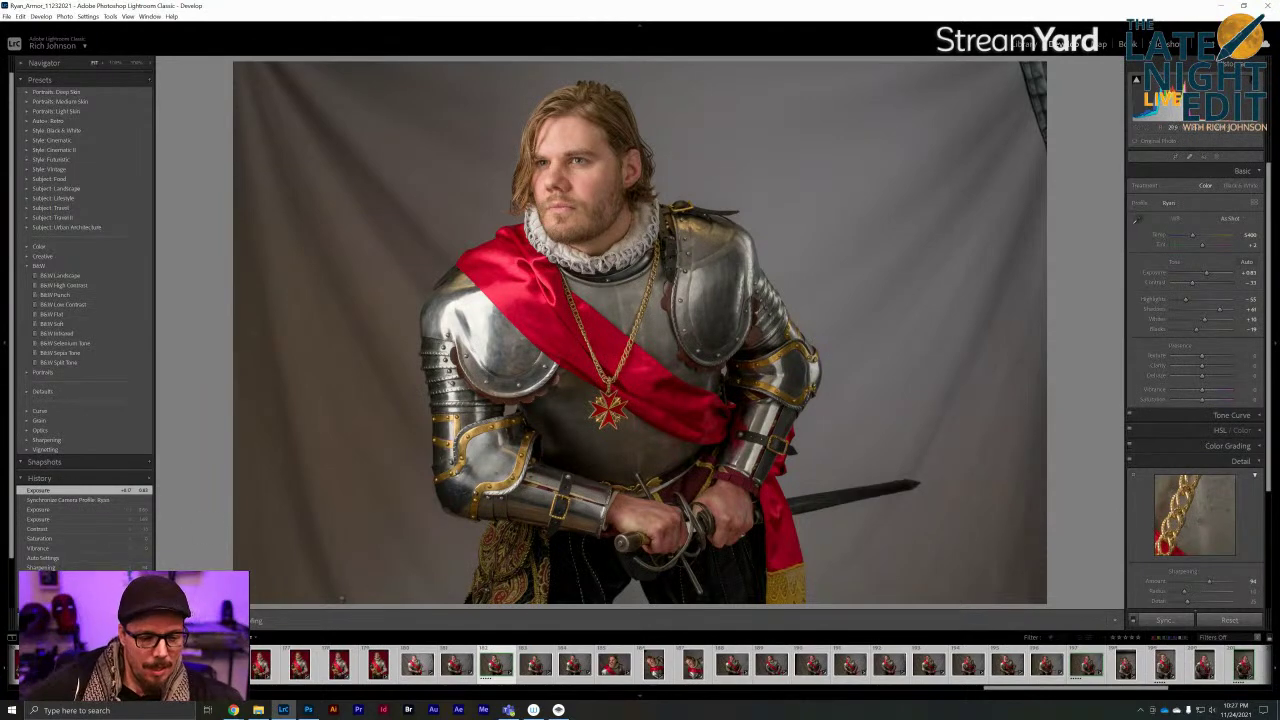
Open the calm sword portrait in Photoshop and bring the face and upper armour into view
{"action": "key", "text": "ctrl"}
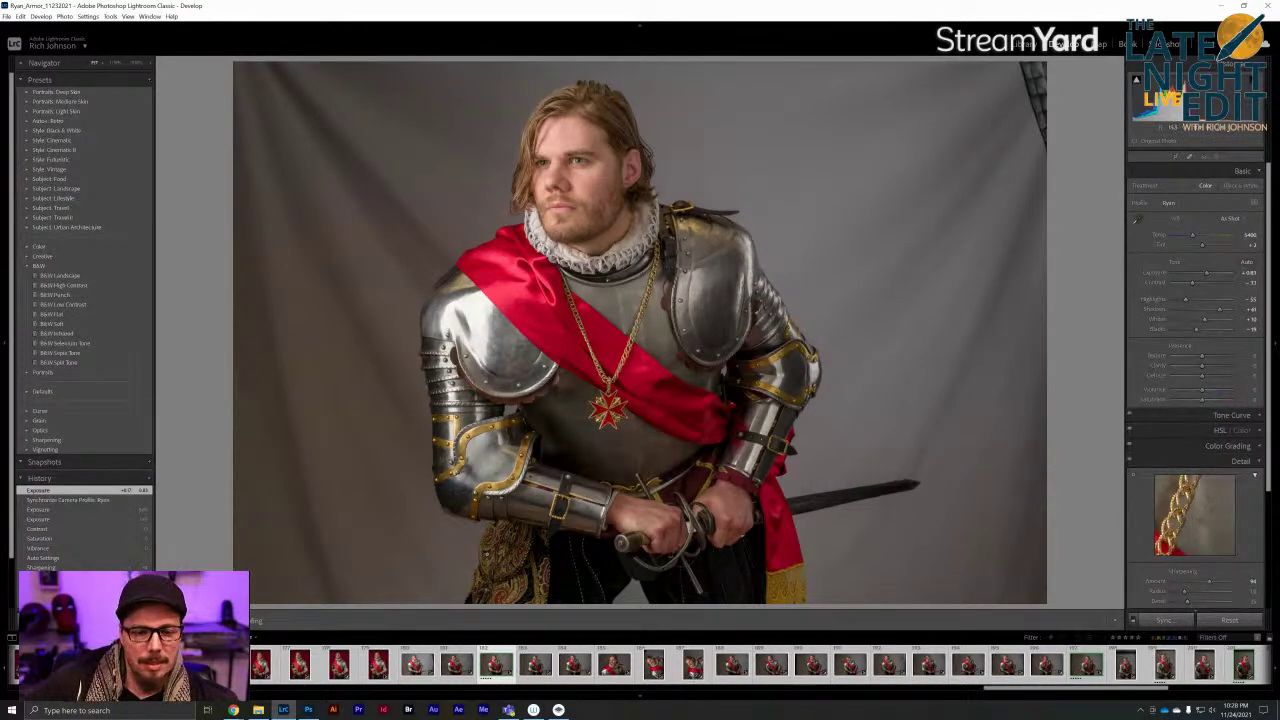
{"action": "key", "text": "alt+Tab"}
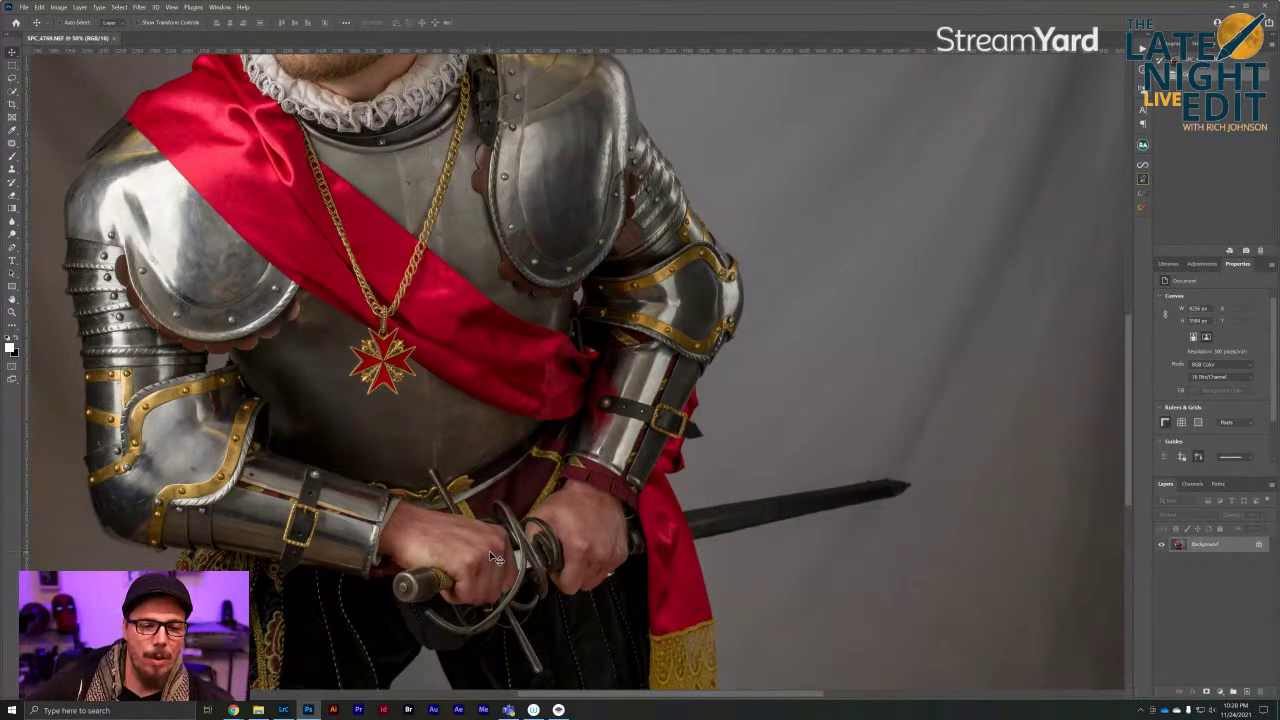
{"action": "left_click_drag", "start_coordinate": [294, 334], "coordinate": [517, 533]}
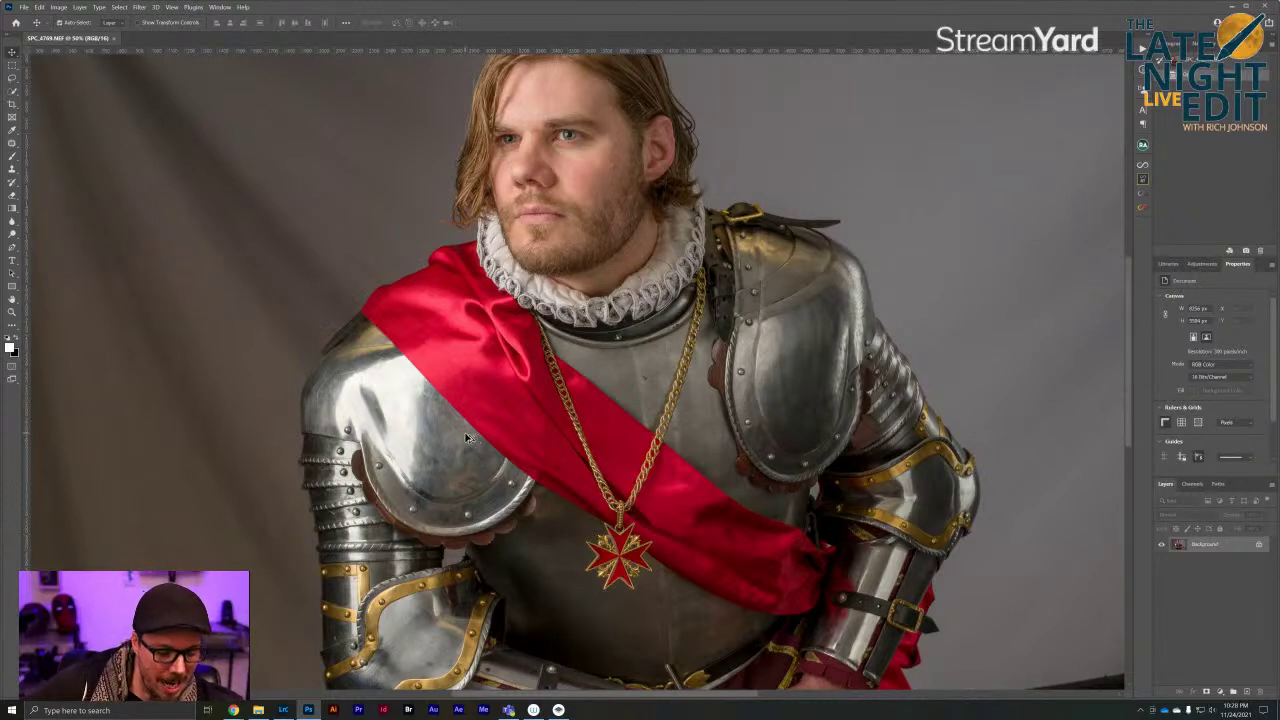
Save a copy of the portrait to the Desktop as the JPEG SPC_4769-Edit.jpg at quality 12
{"action": "key", "text": "ctrl+alt+s"}
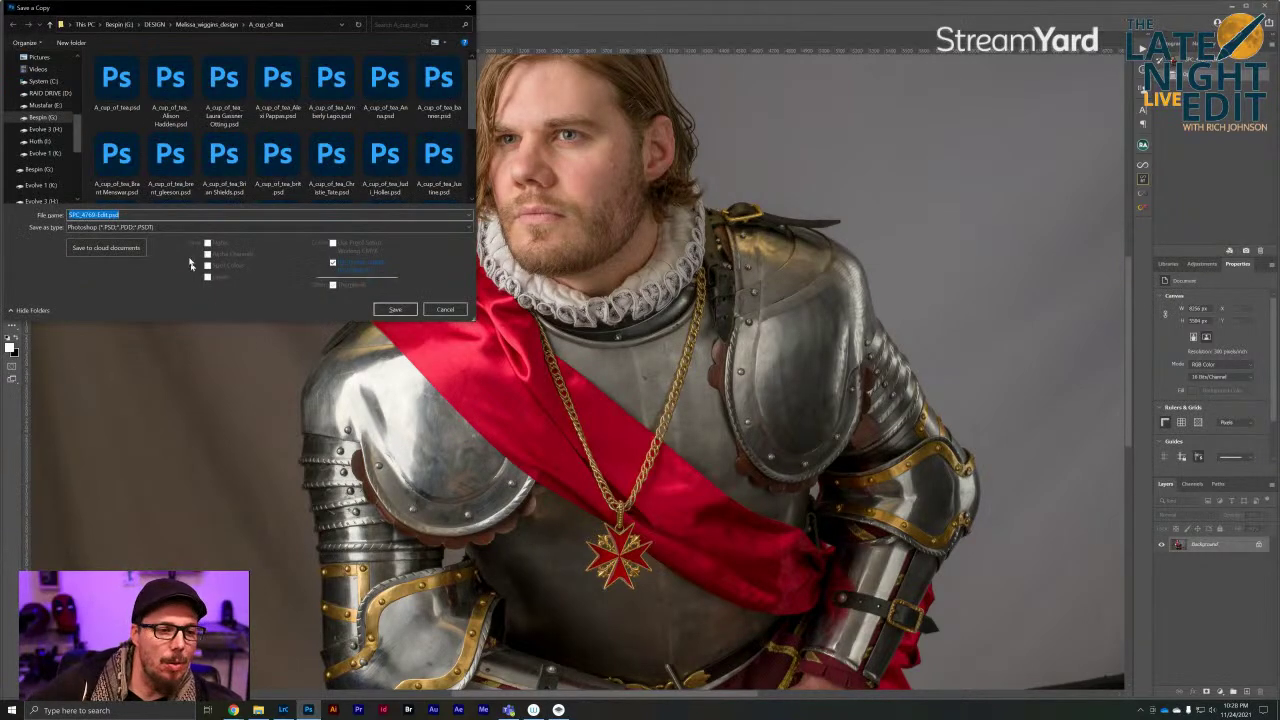
{"action": "left_click", "coordinate": [150, 227]}
{"action": "left_click", "coordinate": [117, 279]}
{"action": "scroll", "coordinate": [42, 93], "scroll_direction": "up", "scroll_amount": 2}
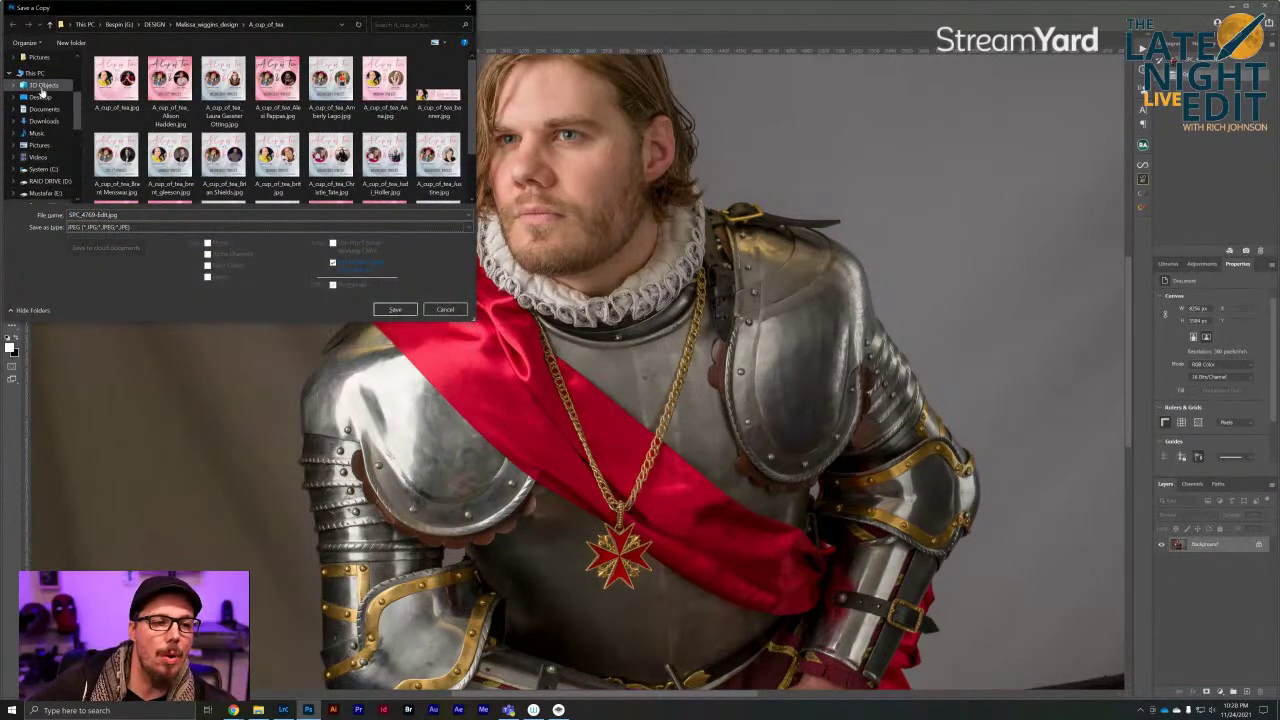
{"action": "left_click", "coordinate": [42, 98]}
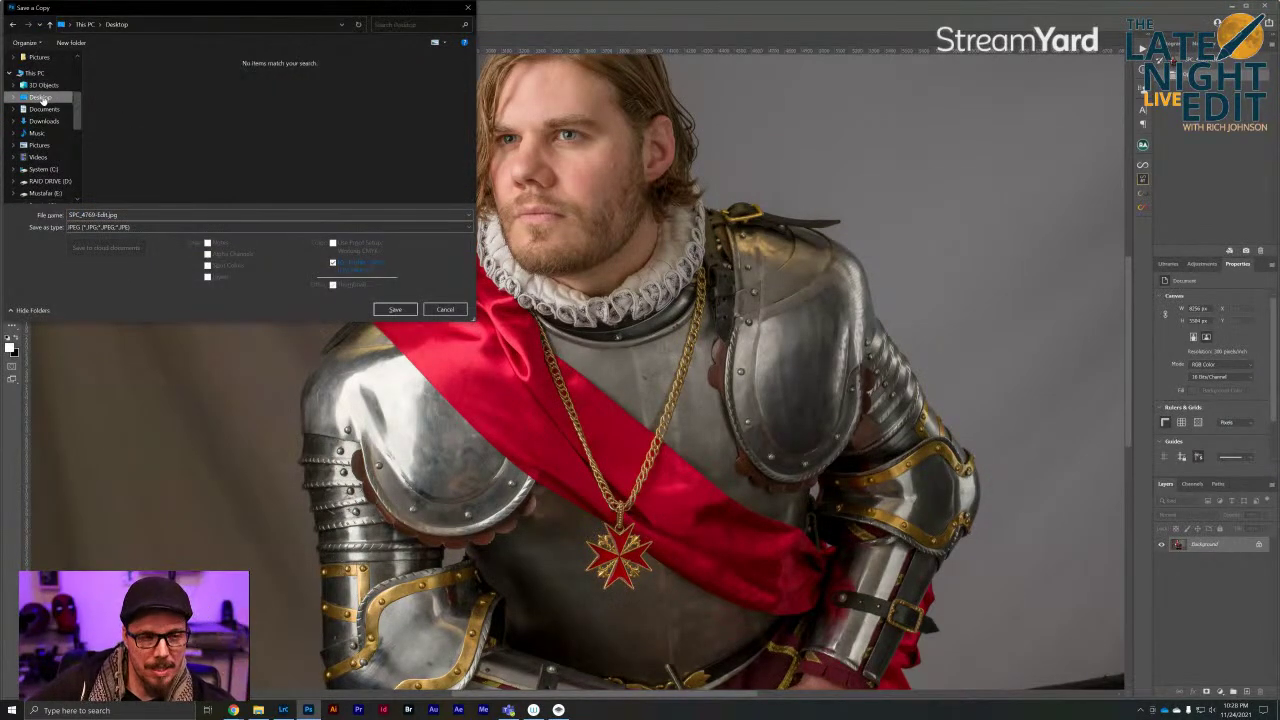
{"action": "left_click", "coordinate": [400, 310]}
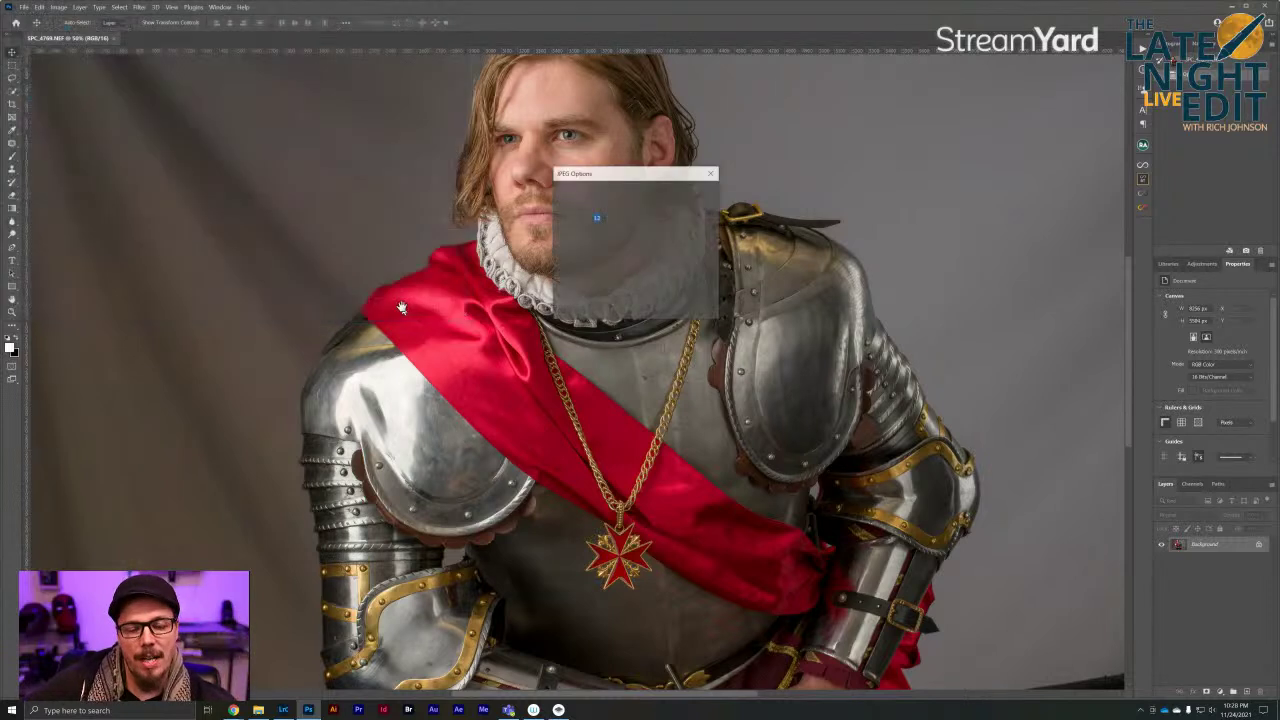
{"action": "left_click", "coordinate": [695, 193]}
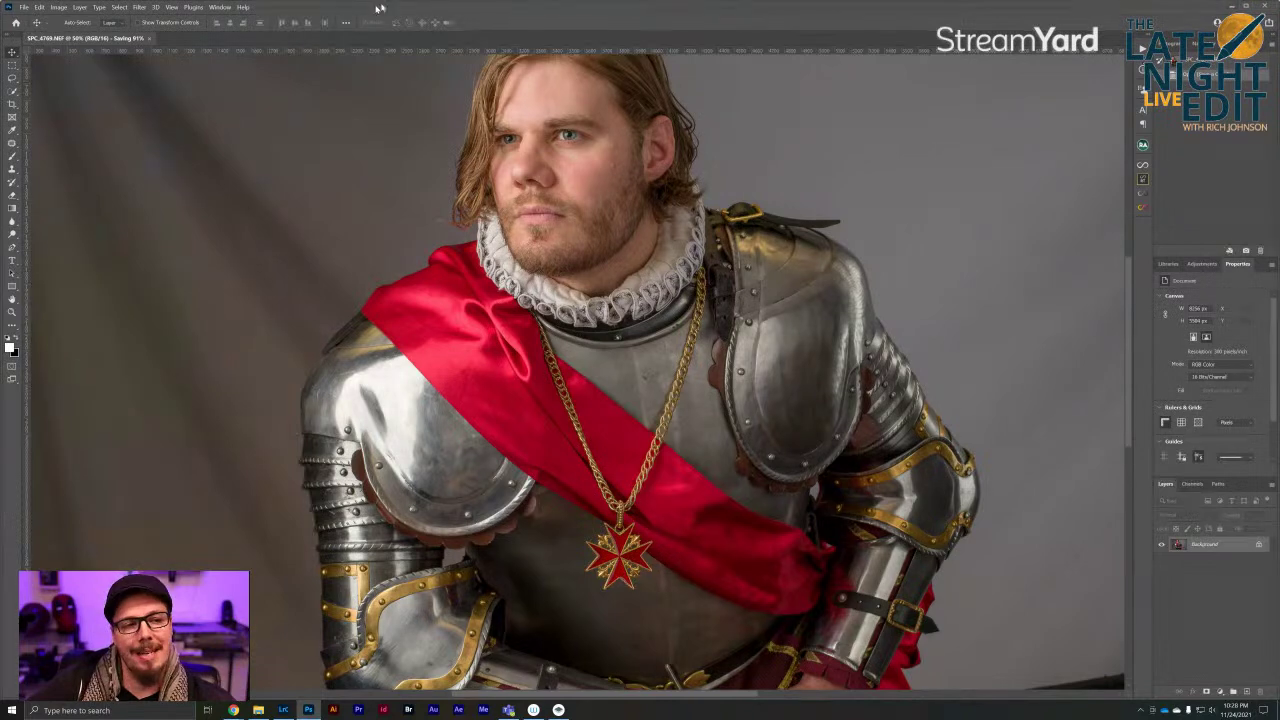
Look over Photoshop's selection commands and minimize Photoshop without choosing one
{"action": "left_click", "coordinate": [119, 7]}
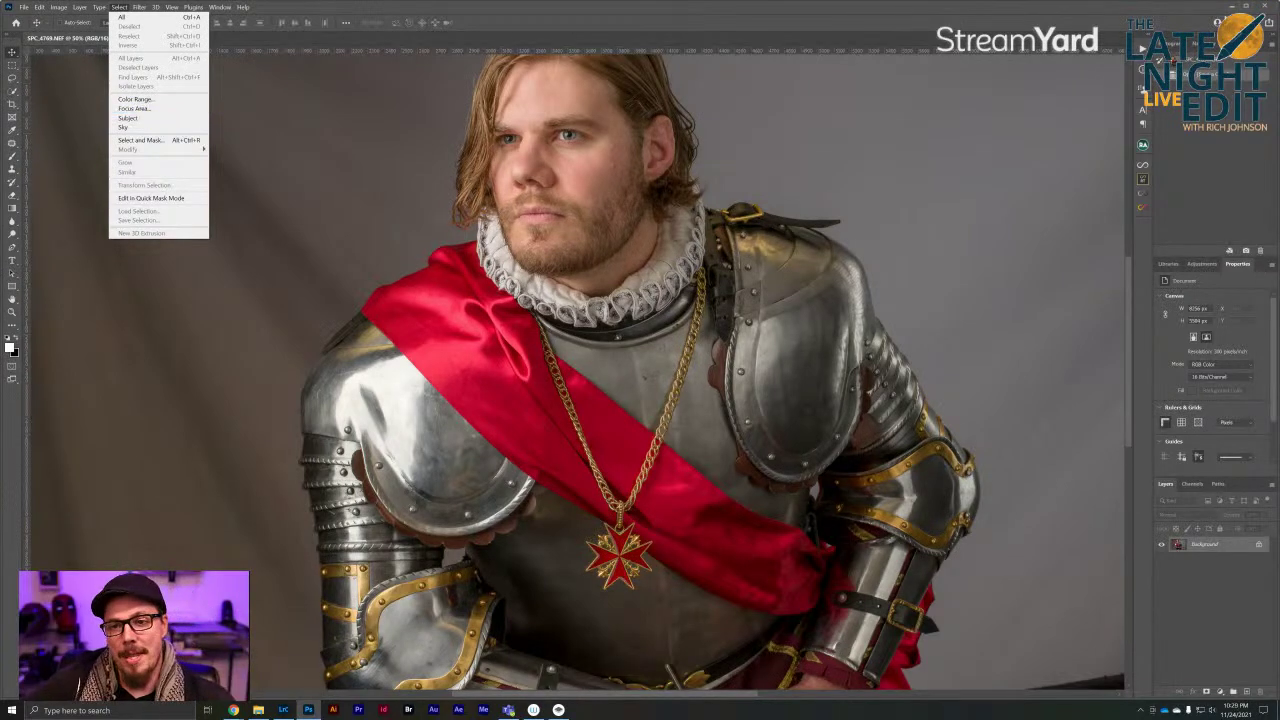
{"action": "left_click", "coordinate": [1226, 14]}
{"action": "left_click", "coordinate": [1224, 12]}
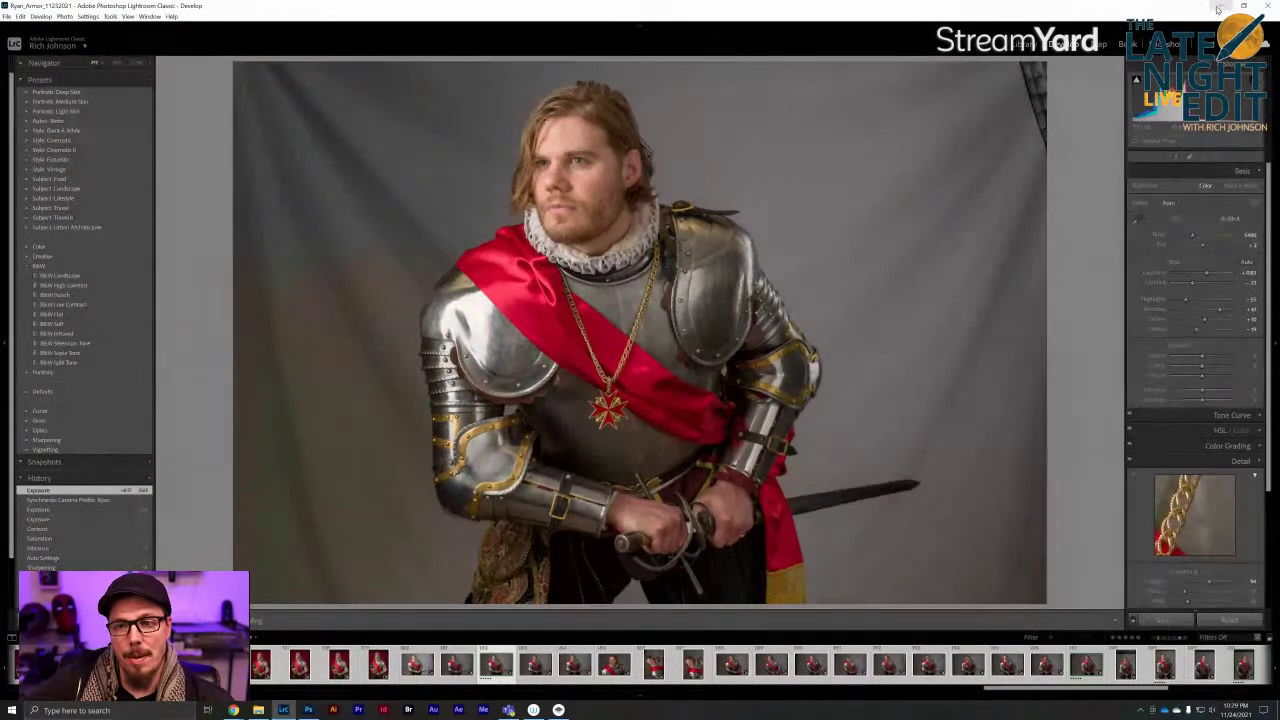
Switch to remove.bg, process SPC_4769-Edit.jpg into a full-image Photoshop file with transparent background on the Desktop, and show the desktop
{"action": "left_click", "coordinate": [558, 709]}
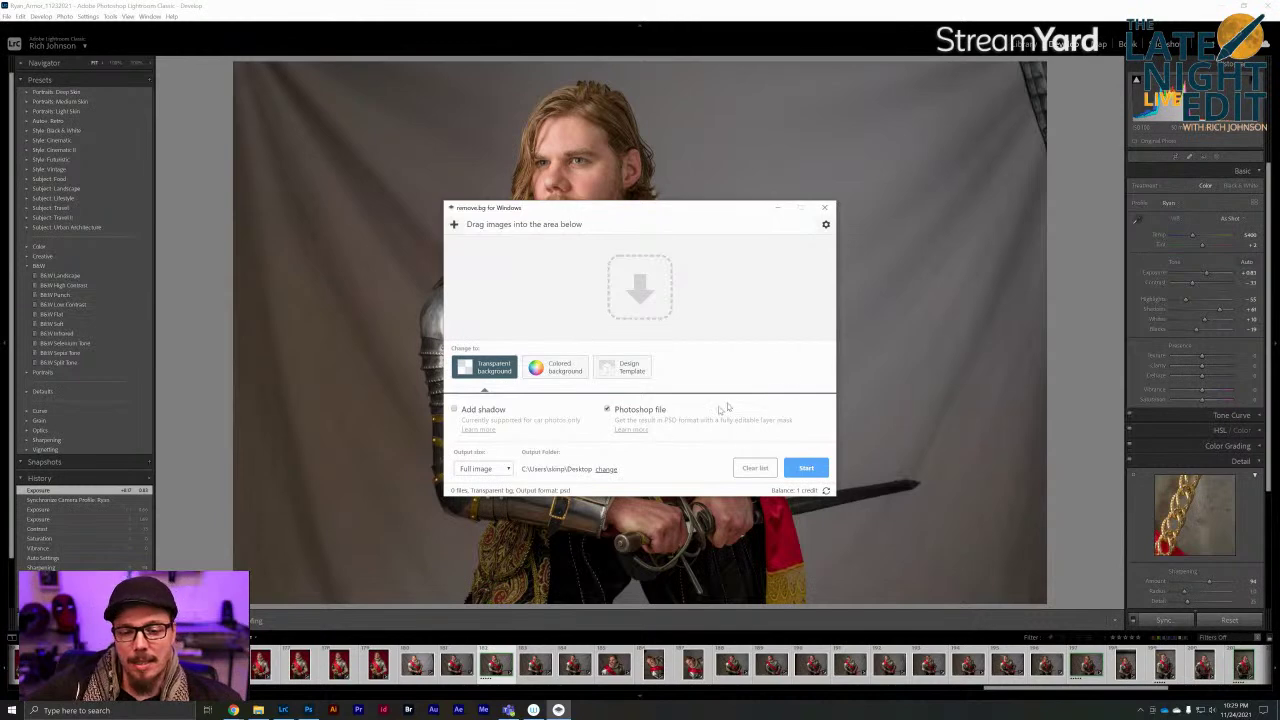
{"action": "left_click", "coordinate": [453, 224]}
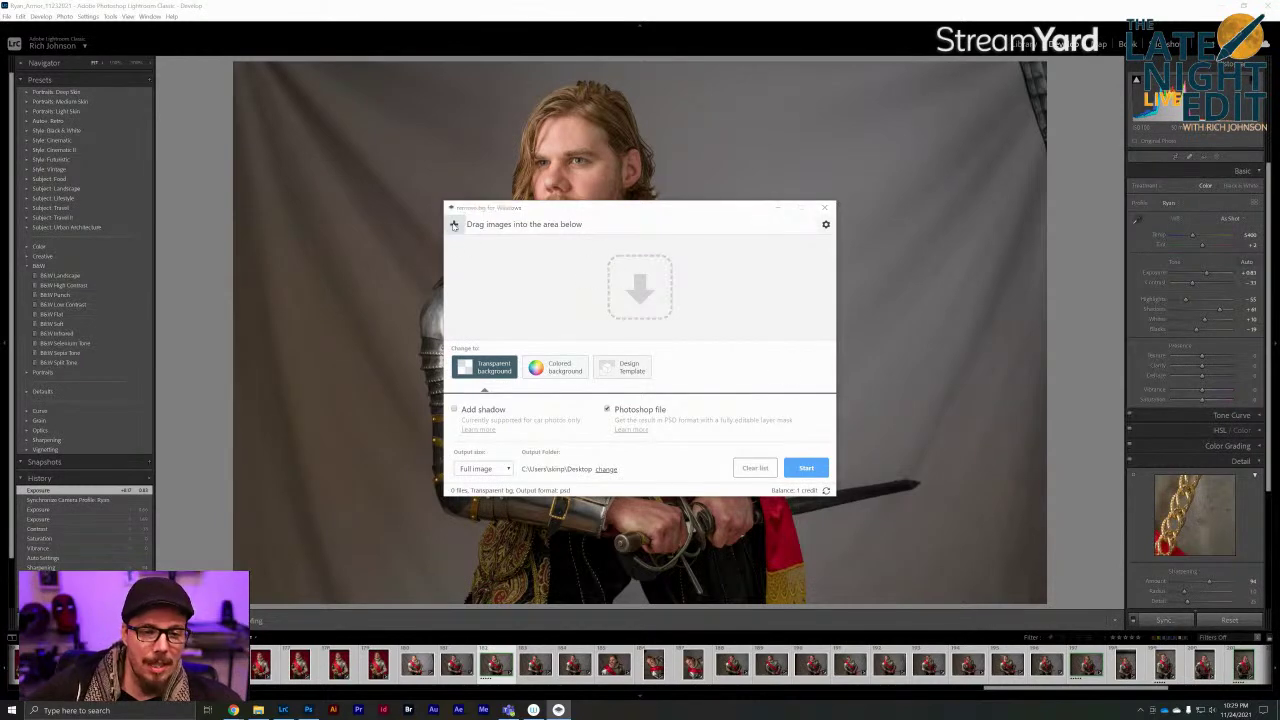
{"action": "double_click", "coordinate": [561, 308]}
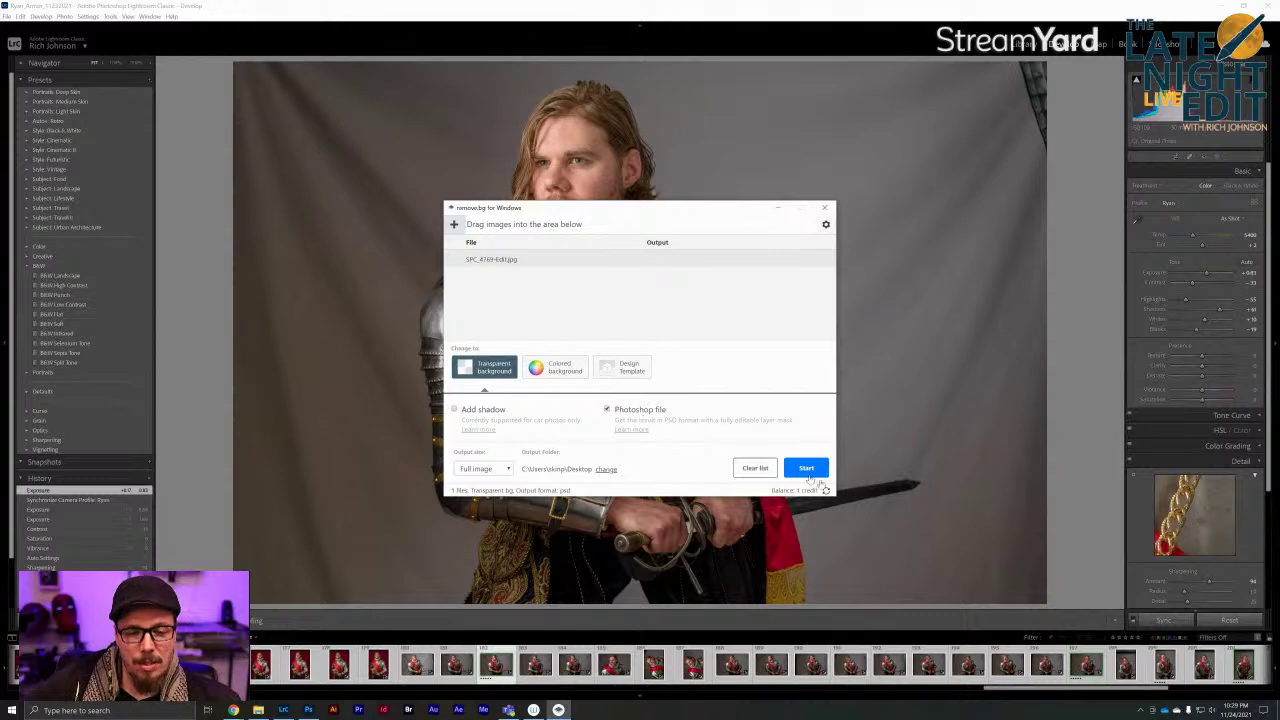
{"action": "left_click", "coordinate": [806, 469]}
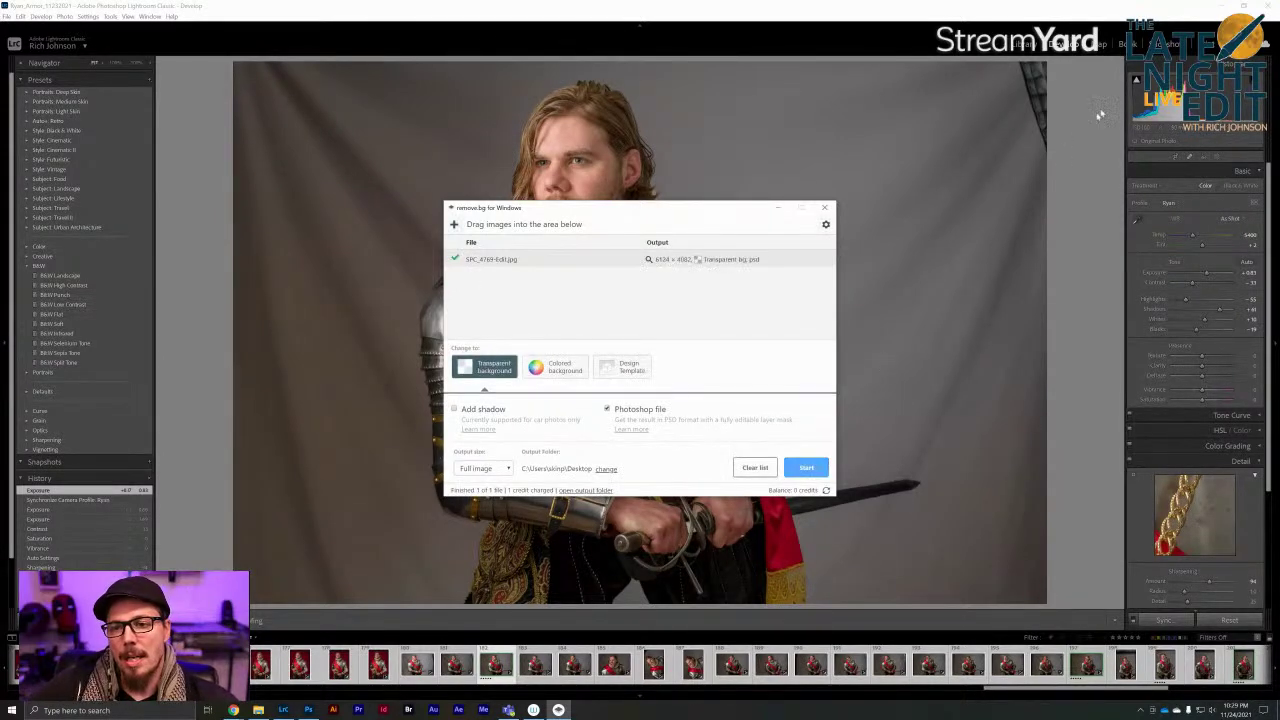
{"action": "left_click", "coordinate": [1226, 10]}
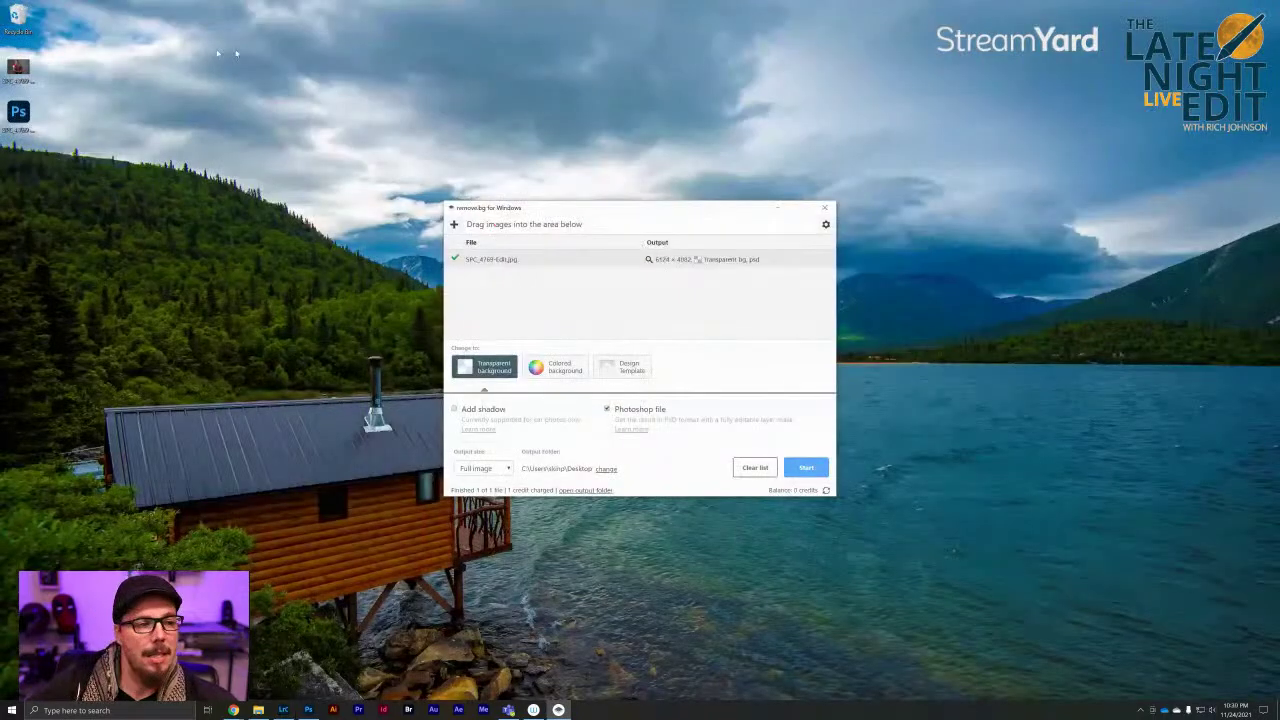
Open the cut-out SPC_4769-Edit.psd in Photoshop and check the original portrait's pixel dimensions in Image Size
{"action": "double_click", "coordinate": [18, 115]}
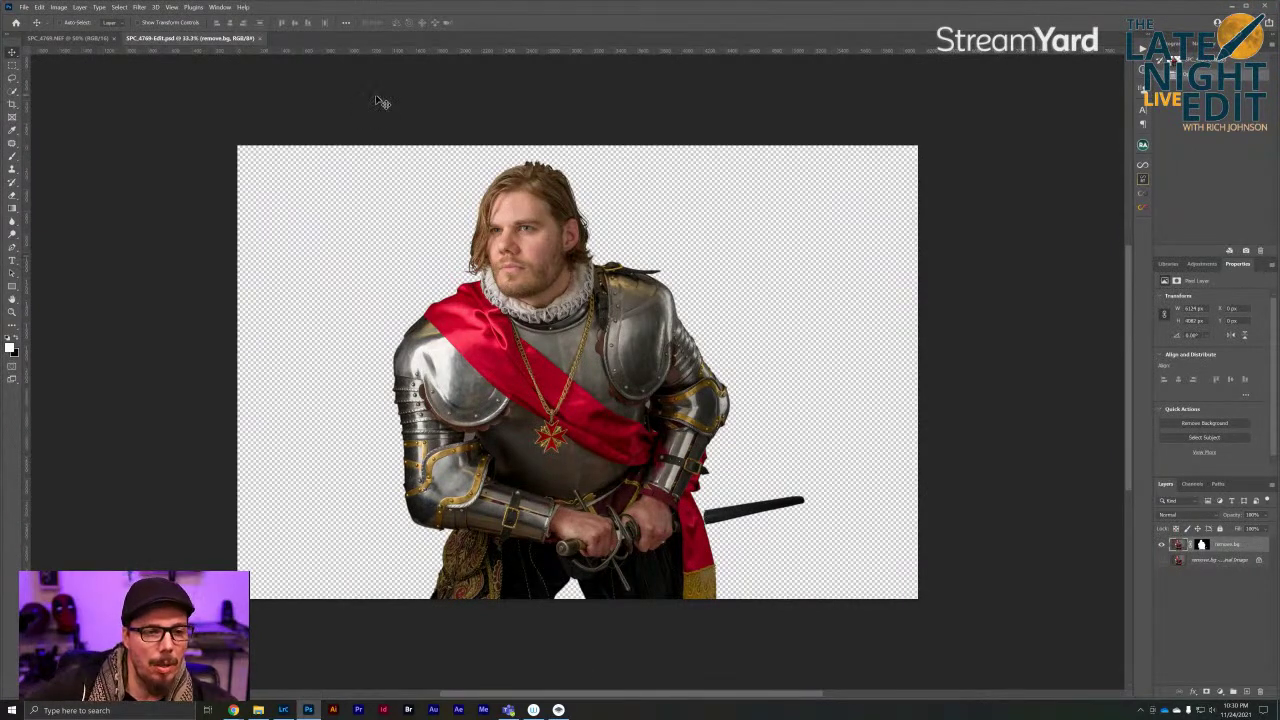
{"action": "left_click", "coordinate": [95, 38]}
{"action": "left_click", "coordinate": [61, 7]}
{"action": "left_click", "coordinate": [78, 76]}
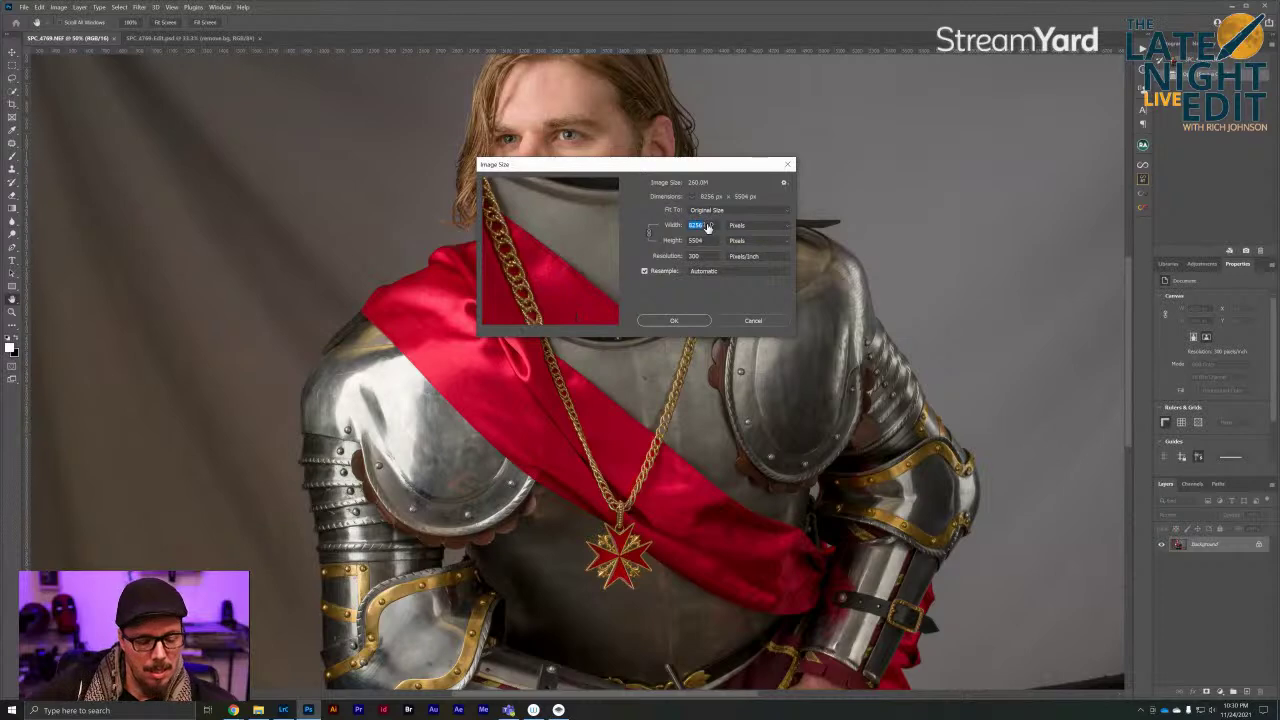
{"action": "left_click", "coordinate": [744, 321]}
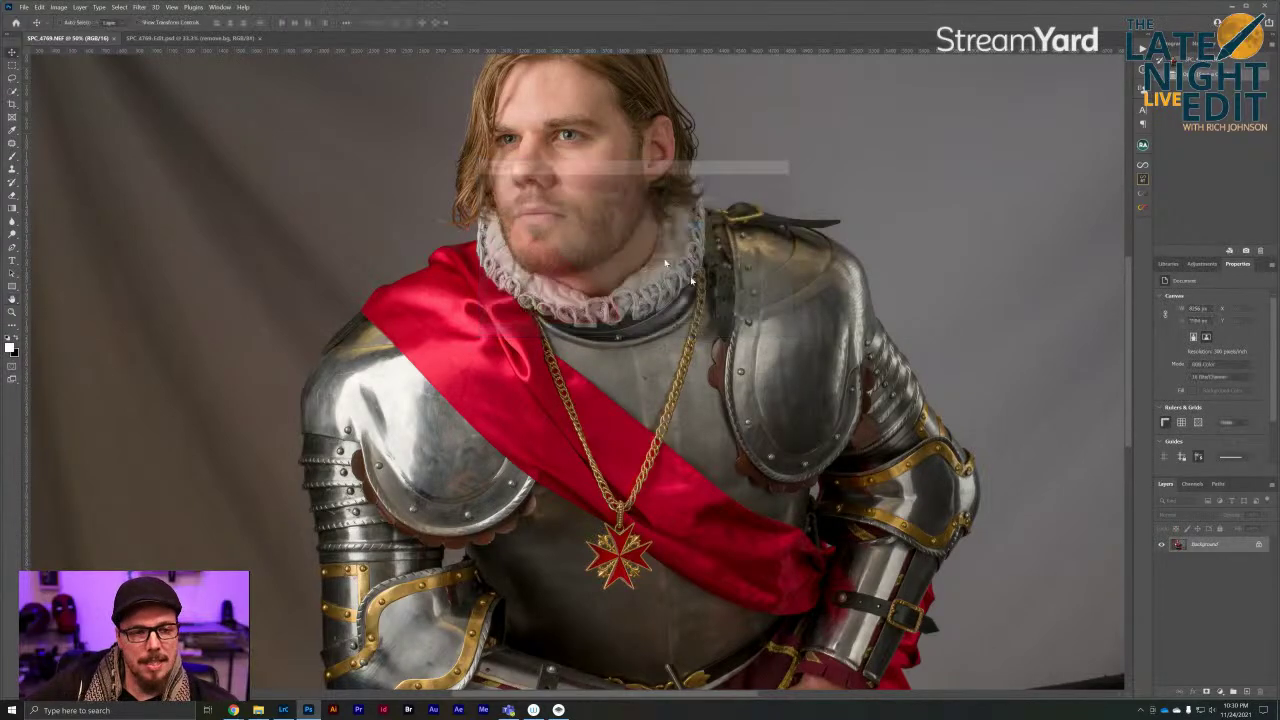
Resize the cut-out PSD to a width of 8256 pixels with Image Size
{"action": "left_click", "coordinate": [185, 38]}
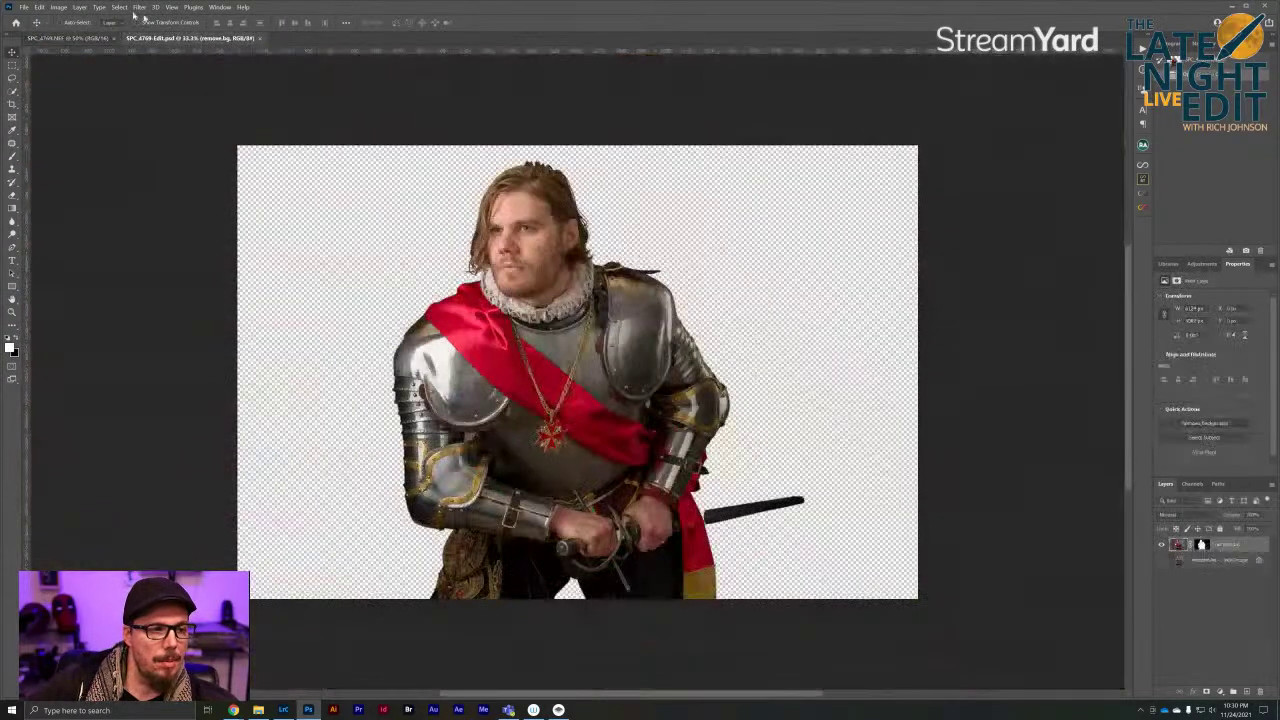
{"action": "left_click", "coordinate": [59, 7]}
{"action": "left_click", "coordinate": [78, 76]}
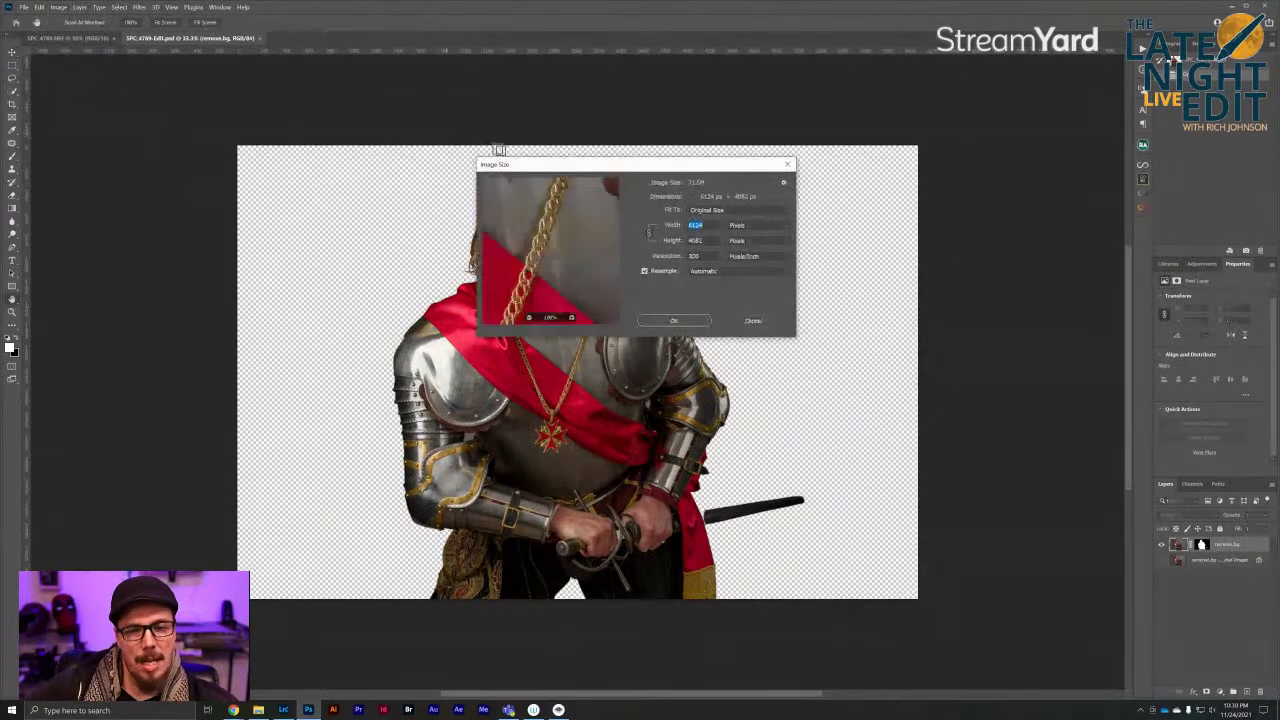
{"action": "type", "text": "8256"}
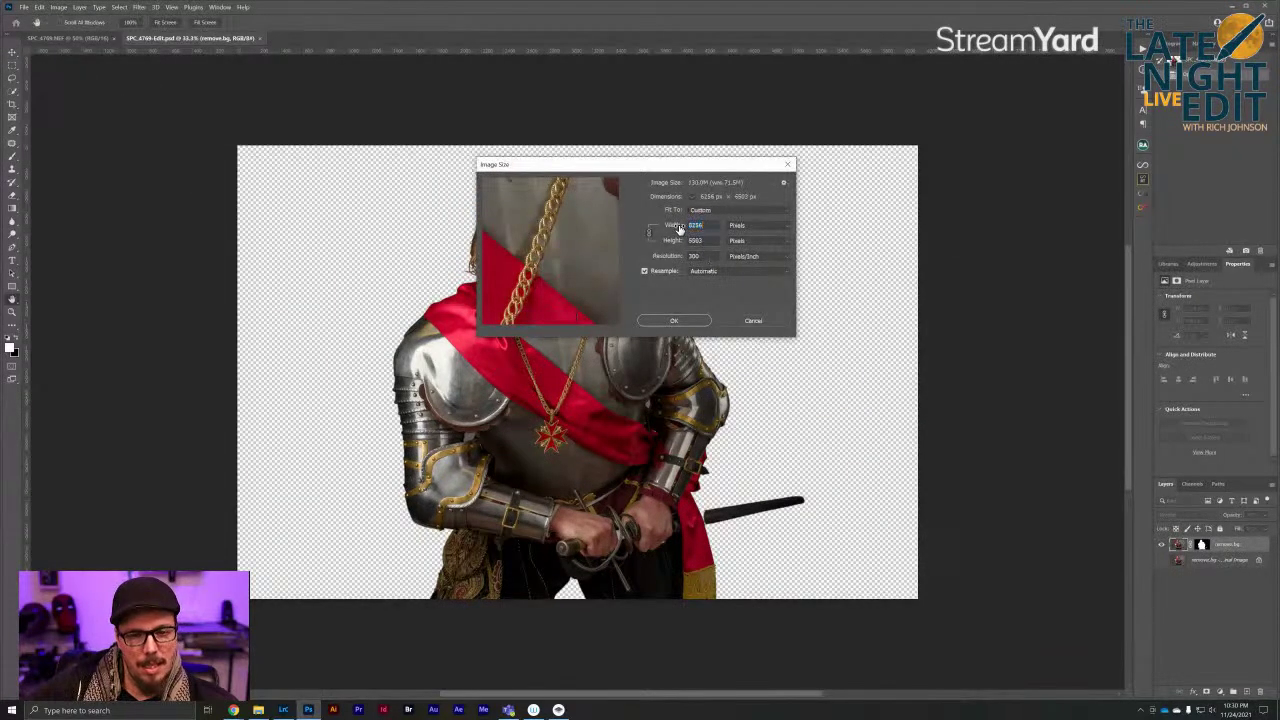
{"action": "left_click", "coordinate": [674, 320]}
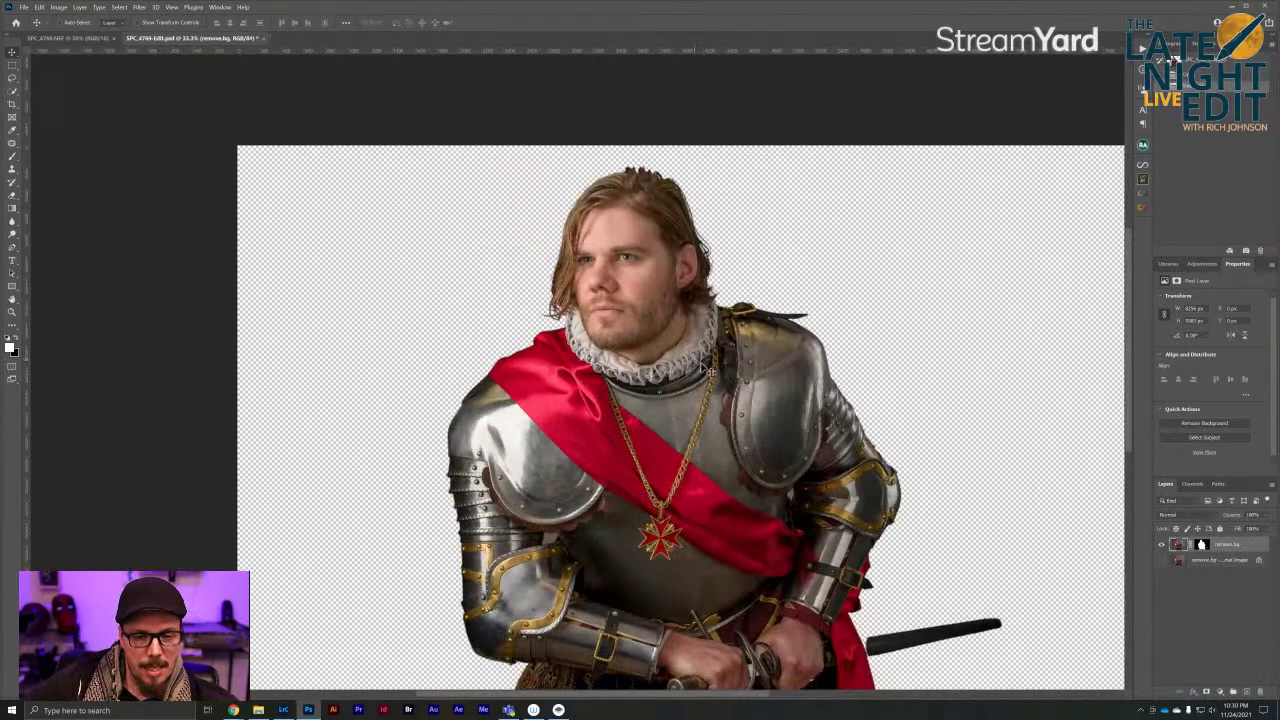
Copy the masked remove.bg layer into the original portrait document and toggle its visibility to compare it with the Background
{"action": "left_click_drag", "start_coordinate": [727, 378], "coordinate": [666, 302]}
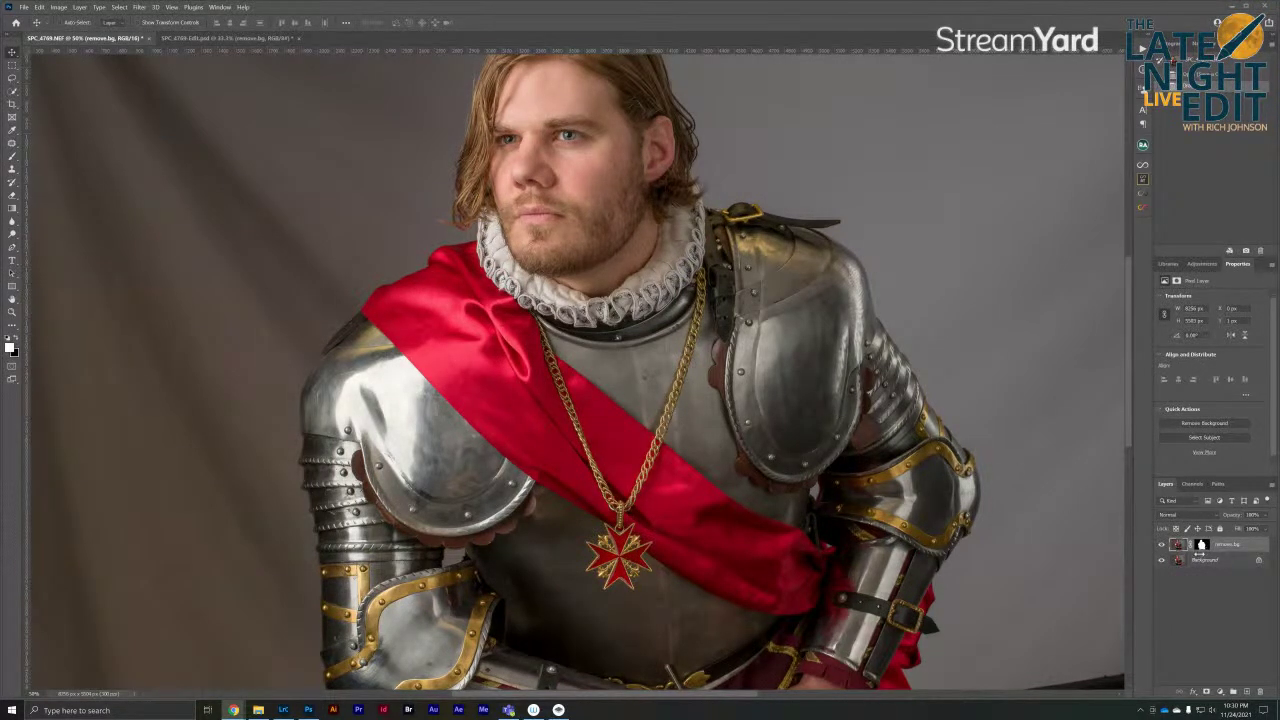
{"action": "left_click", "coordinate": [1161, 545]}
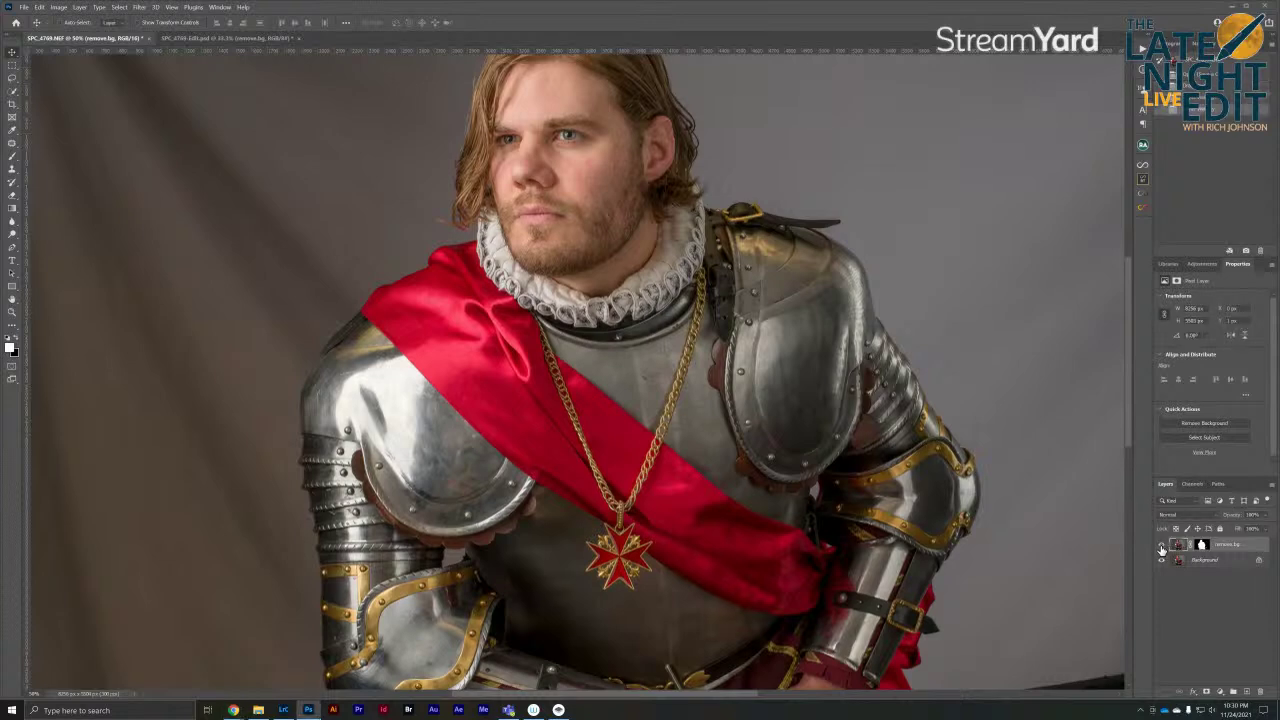
{"action": "left_click", "coordinate": [1161, 545]}
{"action": "left_click", "coordinate": [1161, 545]}
{"action": "left_click", "coordinate": [1161, 545]}
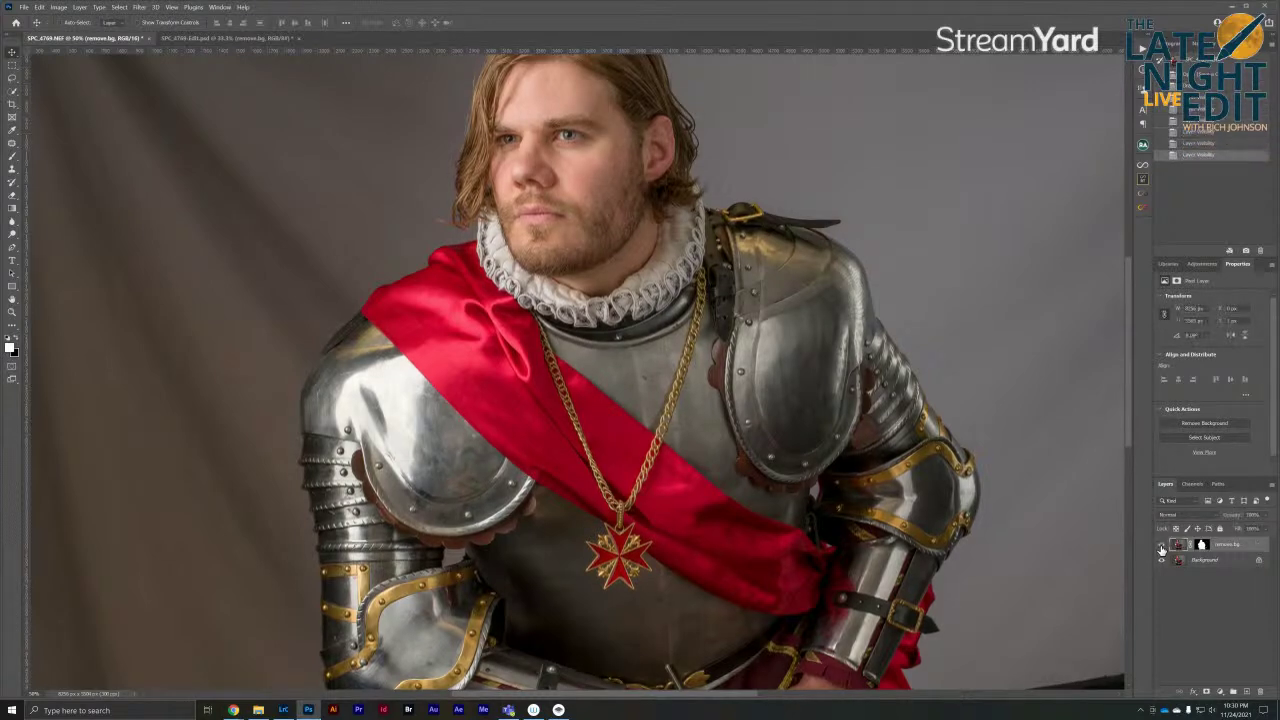
{"action": "left_click", "coordinate": [1161, 545]}
{"action": "left_click", "coordinate": [1161, 545]}
{"action": "left_click", "coordinate": [1161, 545]}
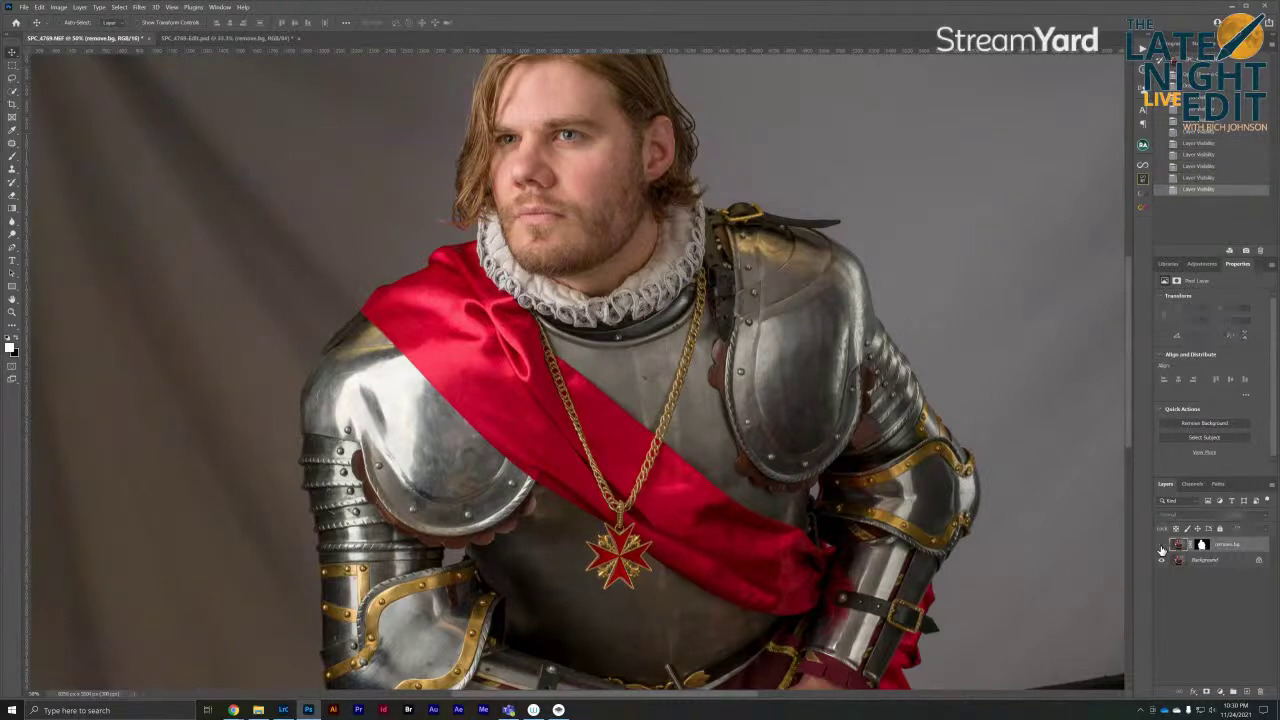
{"action": "left_click", "coordinate": [1161, 545]}
Duplicate the original portrait's Background layer
{"action": "left_click", "coordinate": [1224, 564]}
{"action": "key", "text": "ctrl+j"}
{"action": "key", "text": "i"}
{"action": "key", "text": "ctrl+k"}
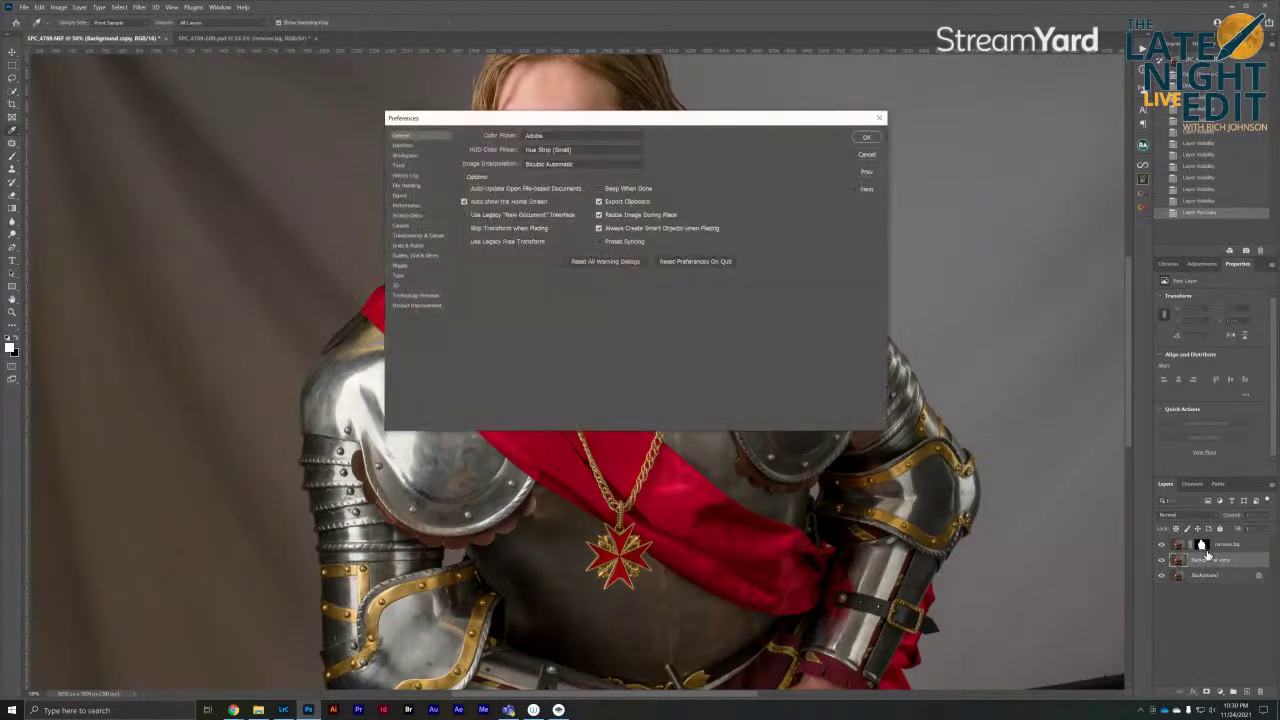
{"action": "left_click", "coordinate": [864, 155]}
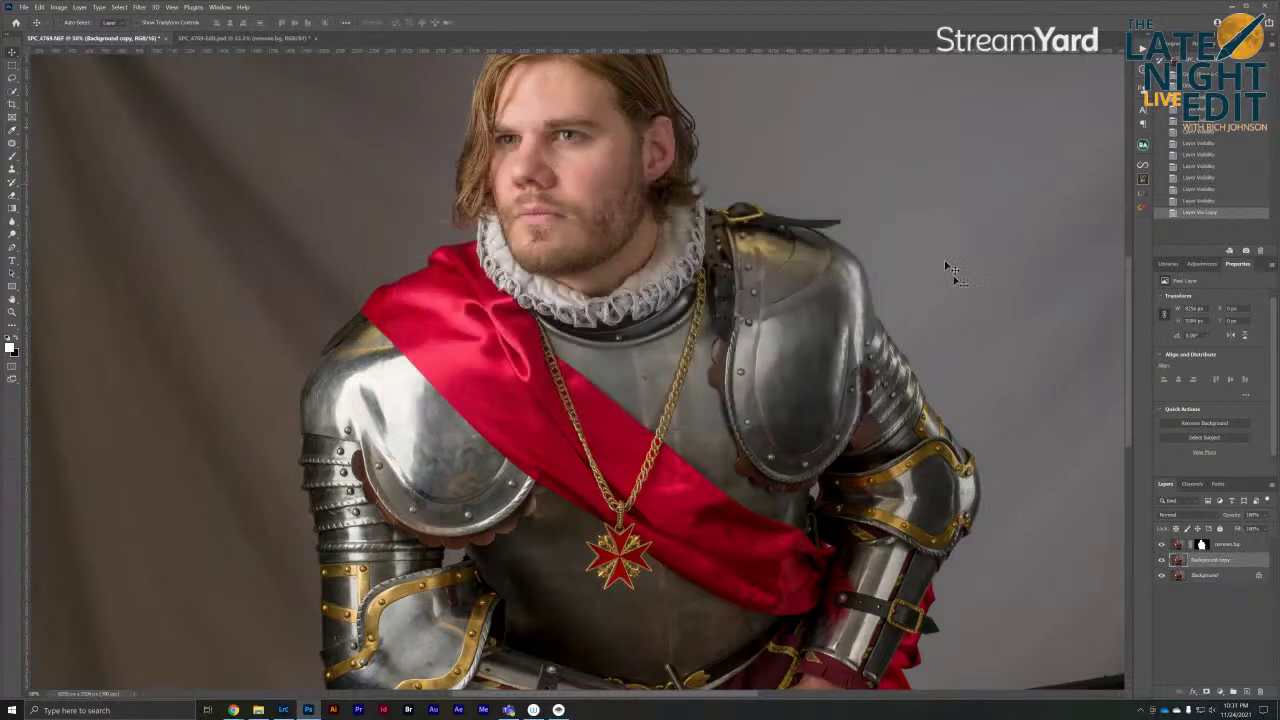
Move the subject mask from the remove.bg layer to the Background copy and delete the remove.bg layer
{"action": "left_click", "coordinate": [1202, 545], "text": "ctrl"}
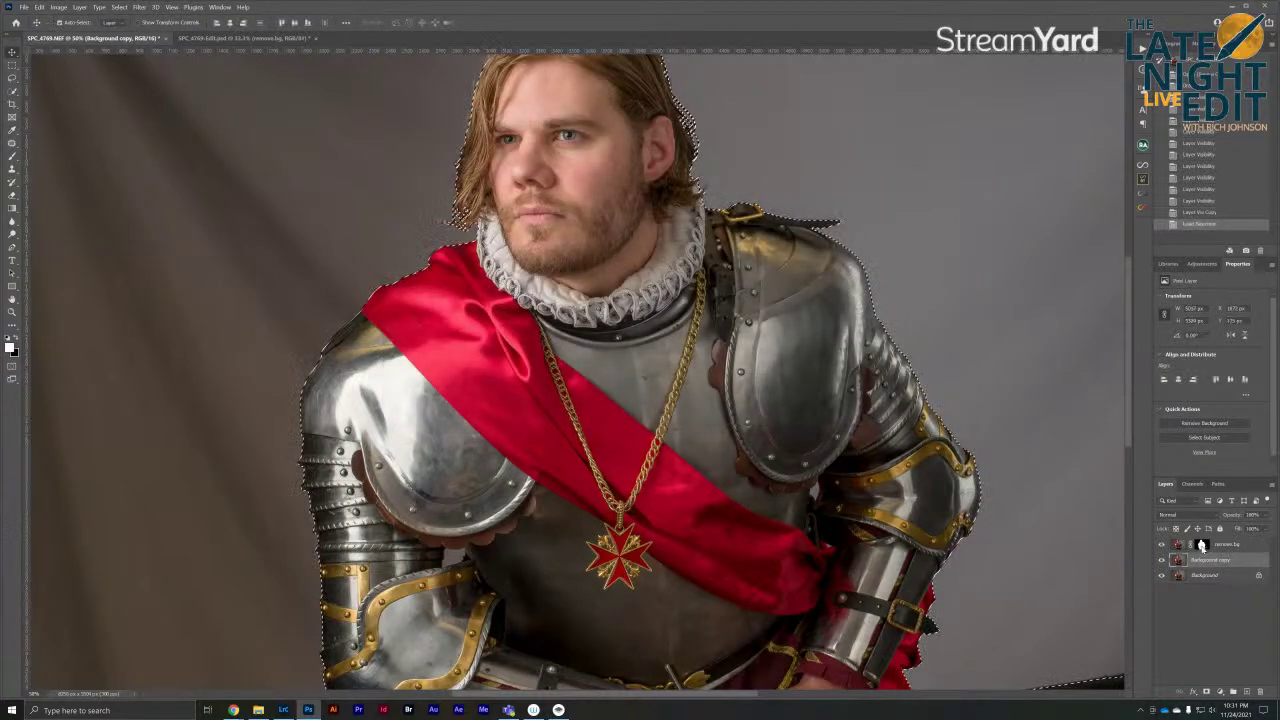
{"action": "left_click", "coordinate": [1225, 547]}
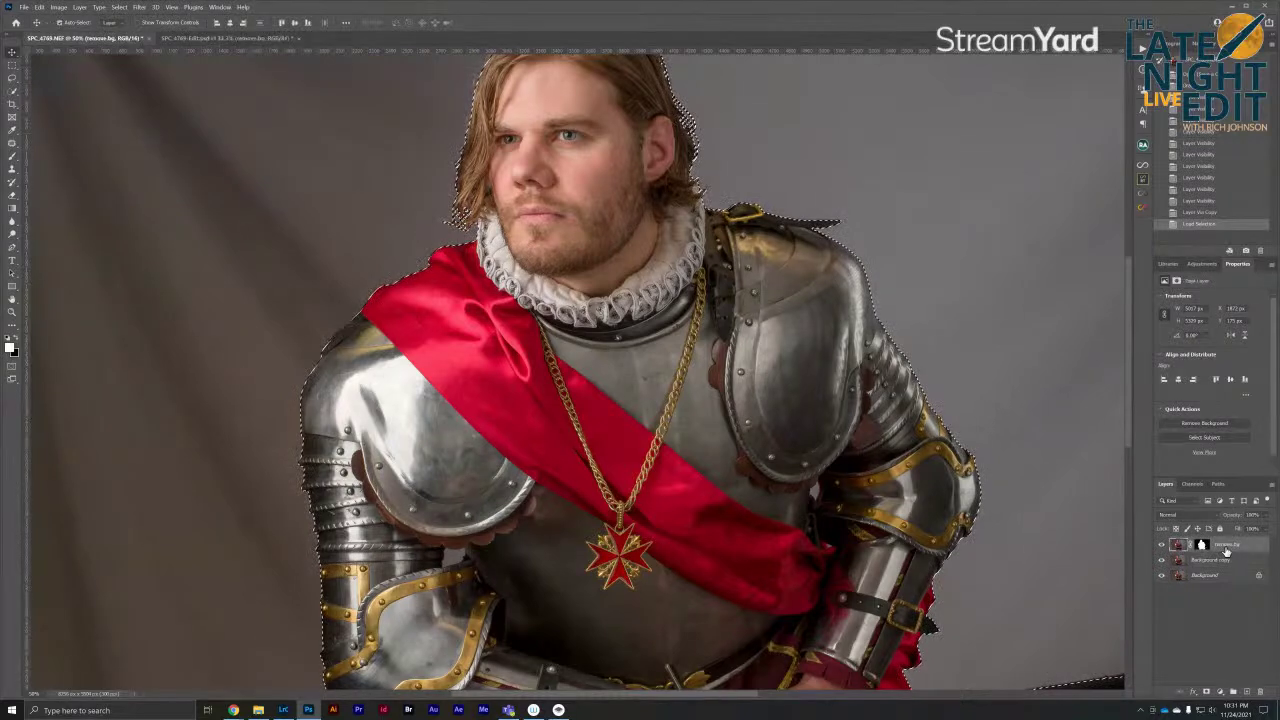
{"action": "key", "text": "ctrl+d"}
{"action": "left_click_drag", "start_coordinate": [1204, 548], "coordinate": [1205, 565]}
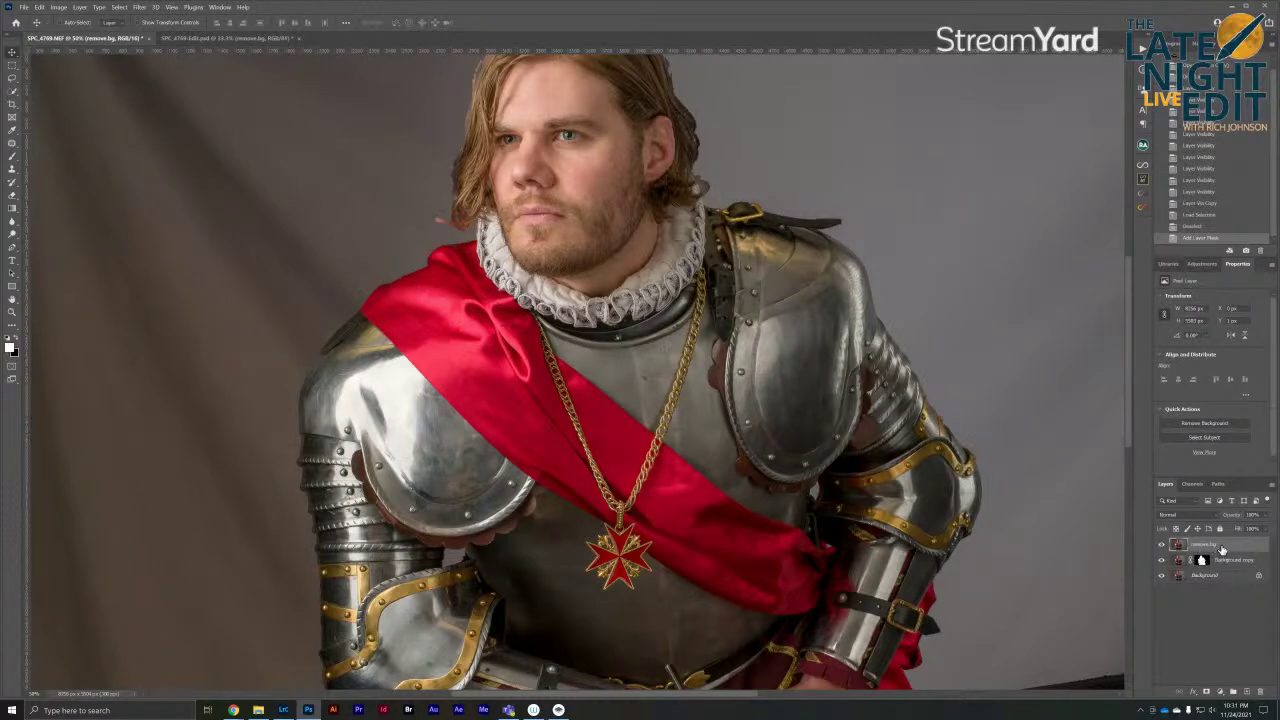
{"action": "key", "text": "Delete"}
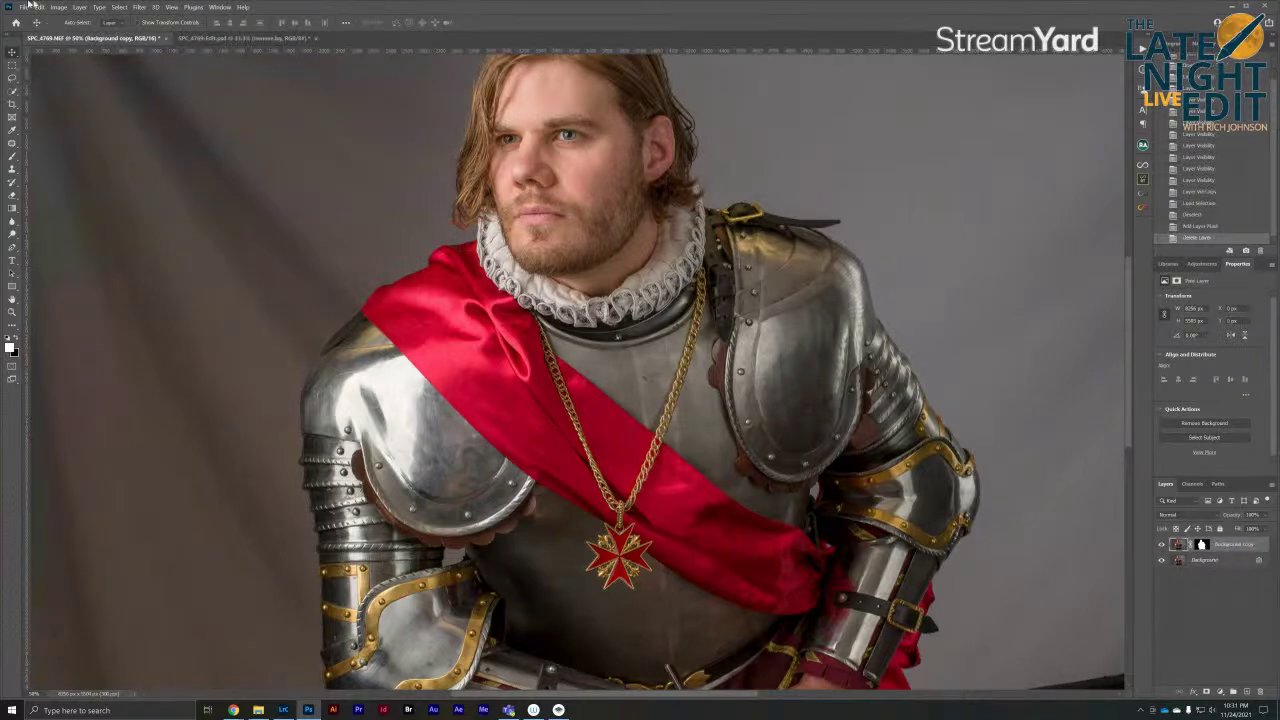
Close the resized cut-out PSD without saving and hide the Background layer in the portrait document
{"action": "left_click", "coordinate": [250, 38]}
{"action": "left_click", "coordinate": [315, 38]}
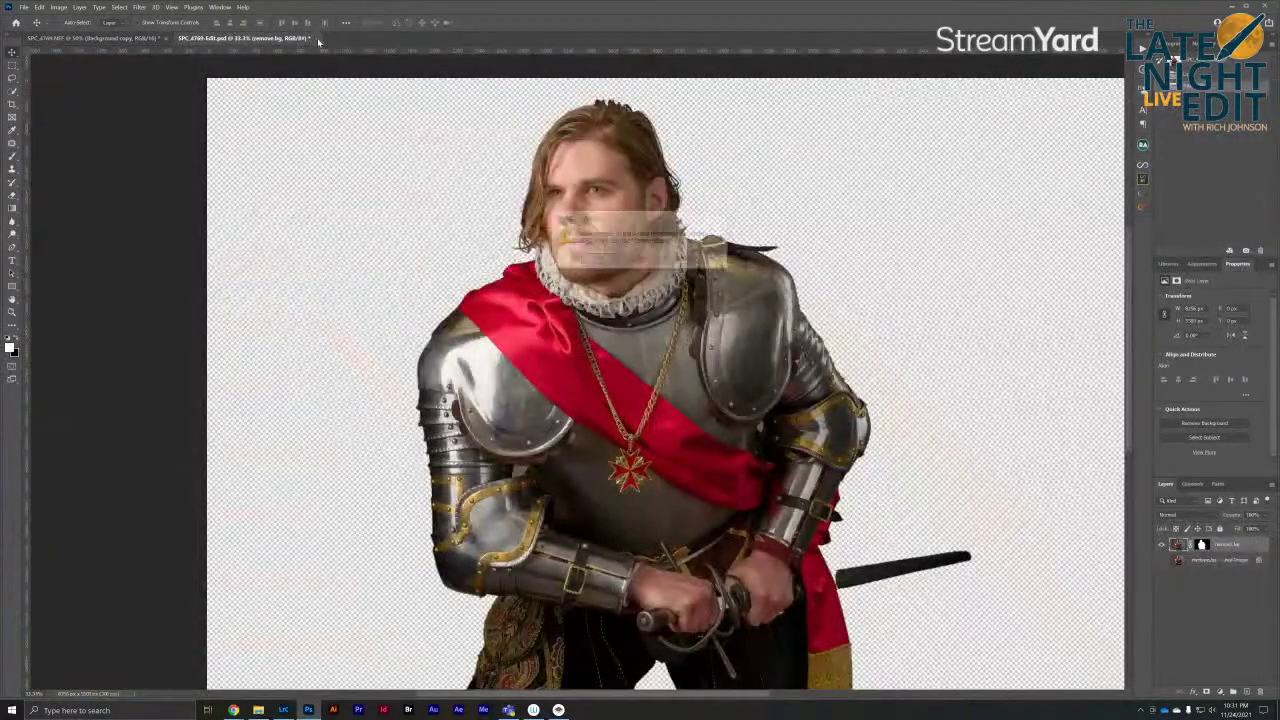
{"action": "left_click", "coordinate": [641, 259]}
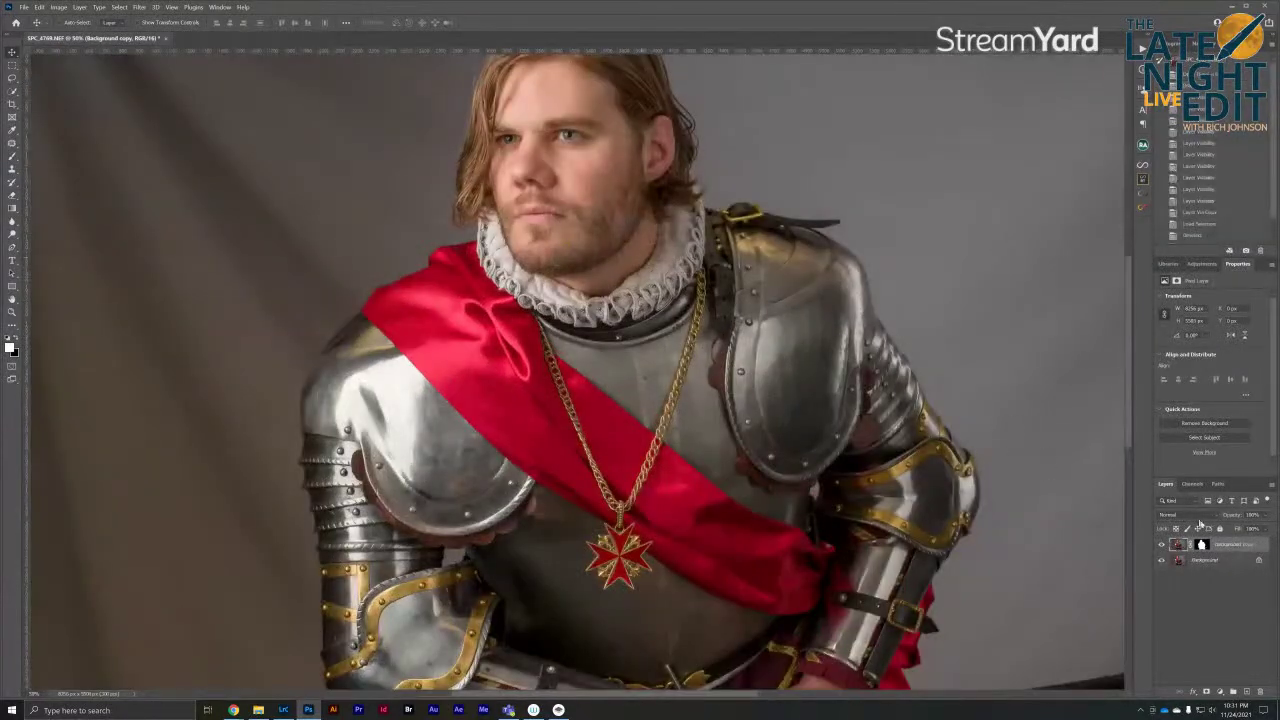
{"action": "left_click", "coordinate": [1162, 560]}
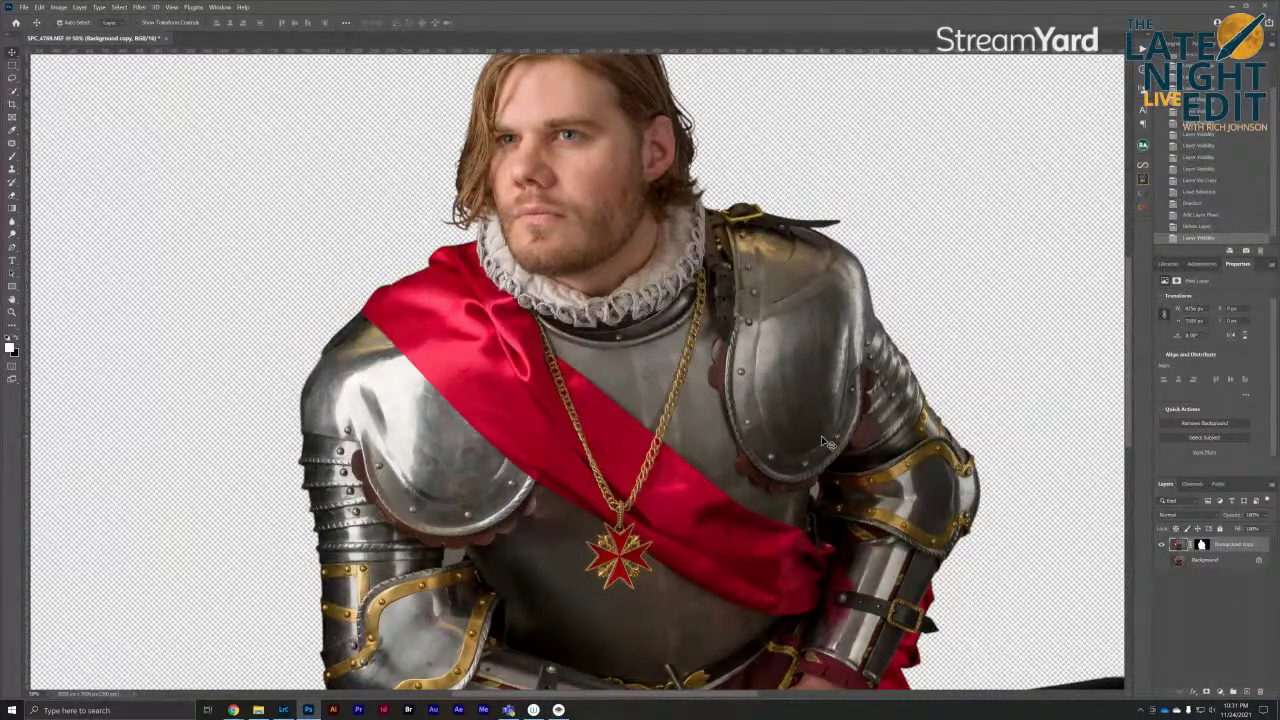
Target the Background copy's mask and set up a Hard Round brush at 100% opacity for the grey gap below the shoulder plate
{"action": "key", "text": "ctrl+plus"}
{"action": "key", "text": "ctrl+plus"}
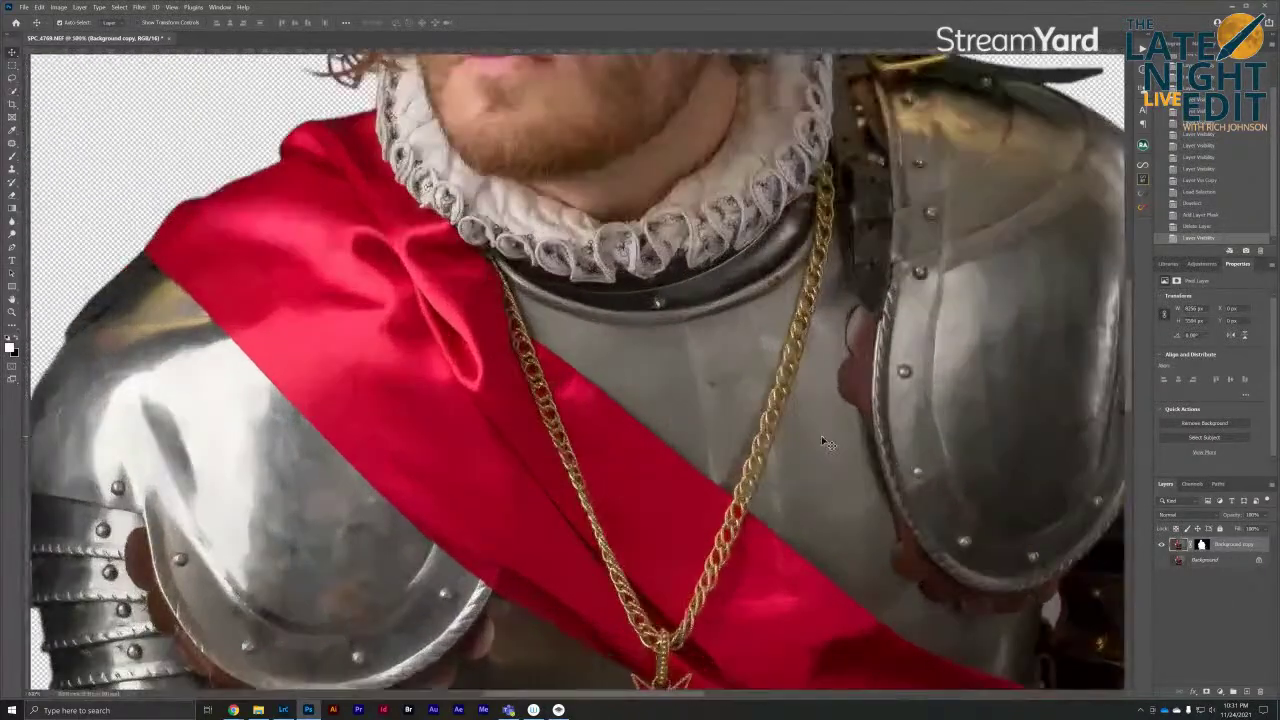
{"action": "key", "text": "ctrl+plus"}
{"action": "key", "text": "ctrl+plus"}
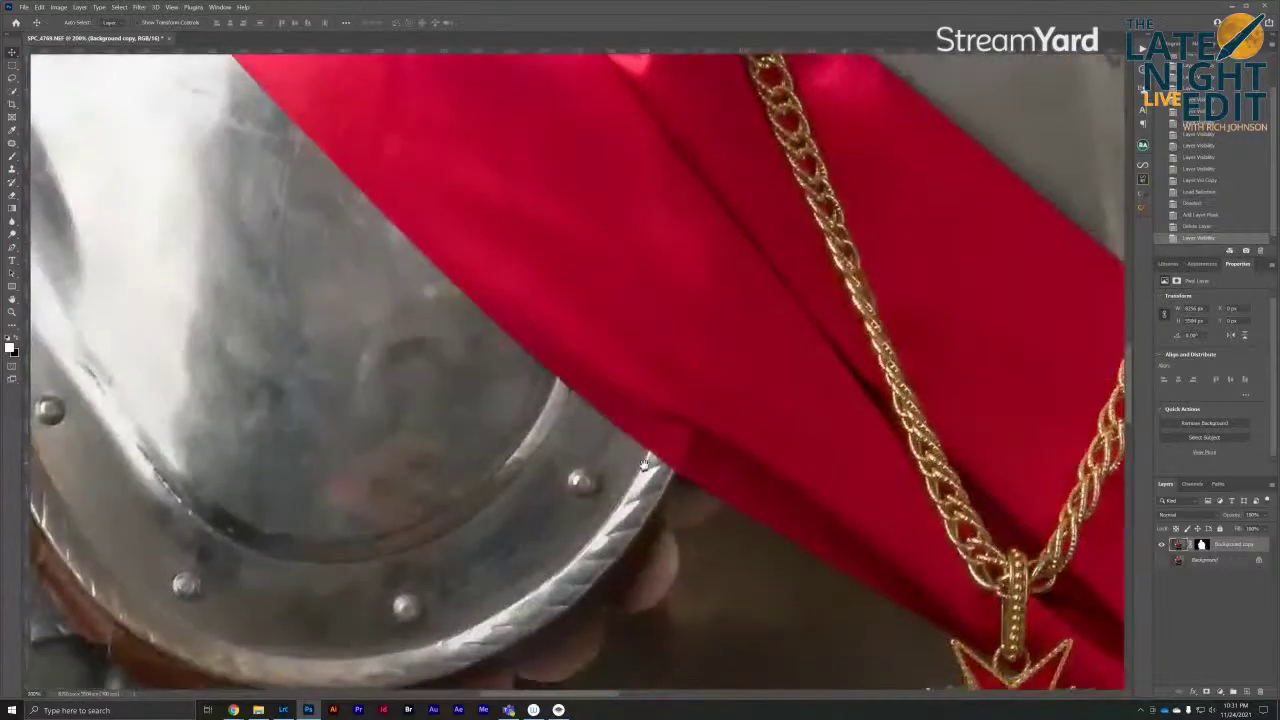
{"action": "scroll", "coordinate": [644, 465], "scroll_direction": "down", "scroll_amount": 5}
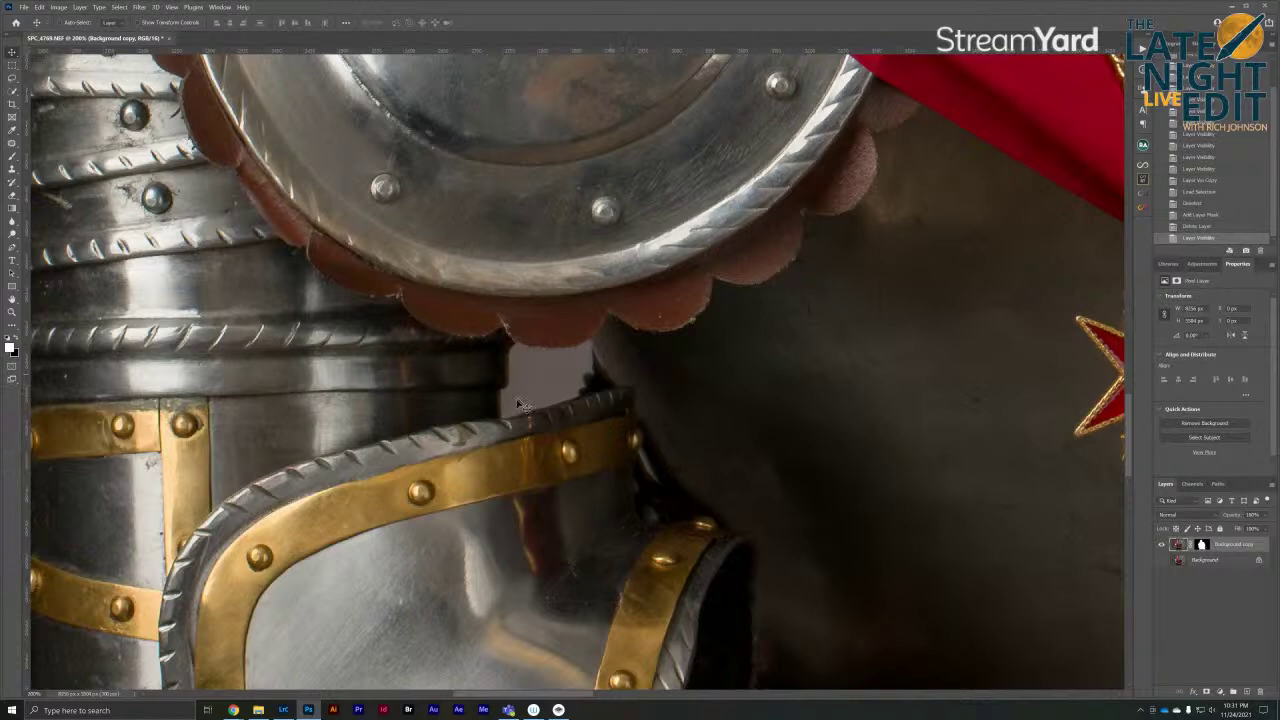
{"action": "left_click", "coordinate": [1201, 545]}
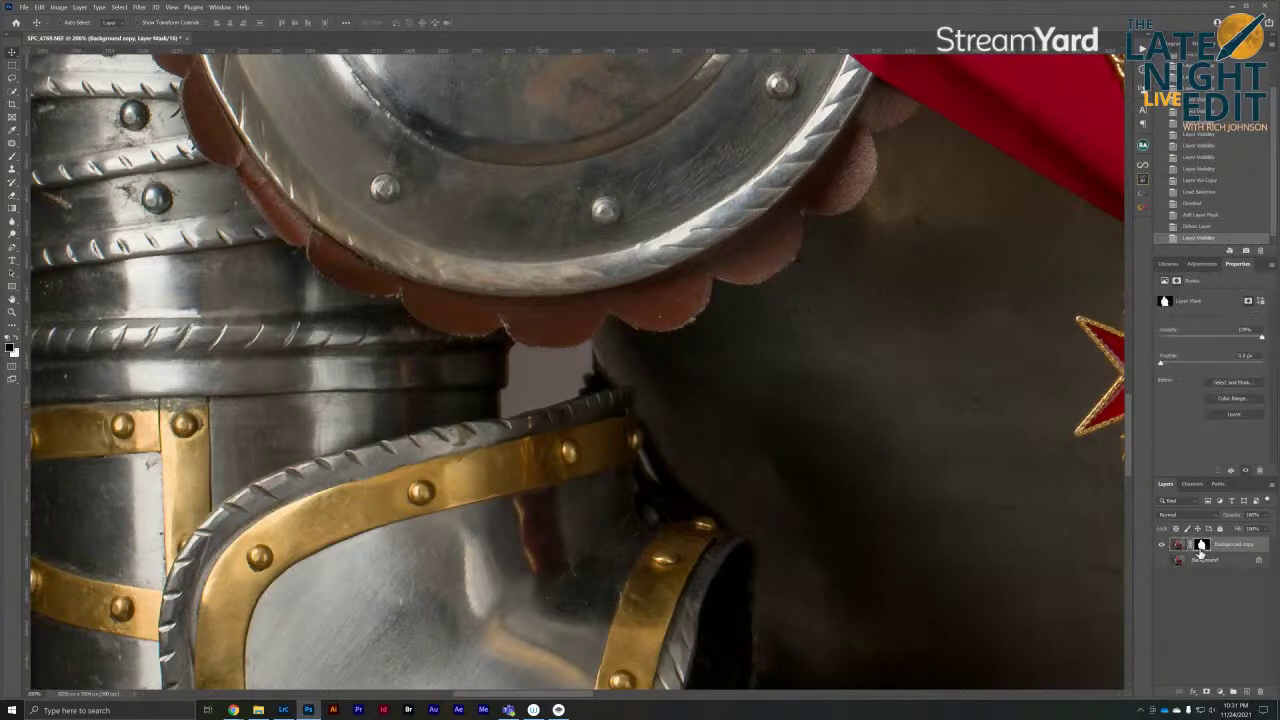
{"action": "left_click", "coordinate": [13, 157]}
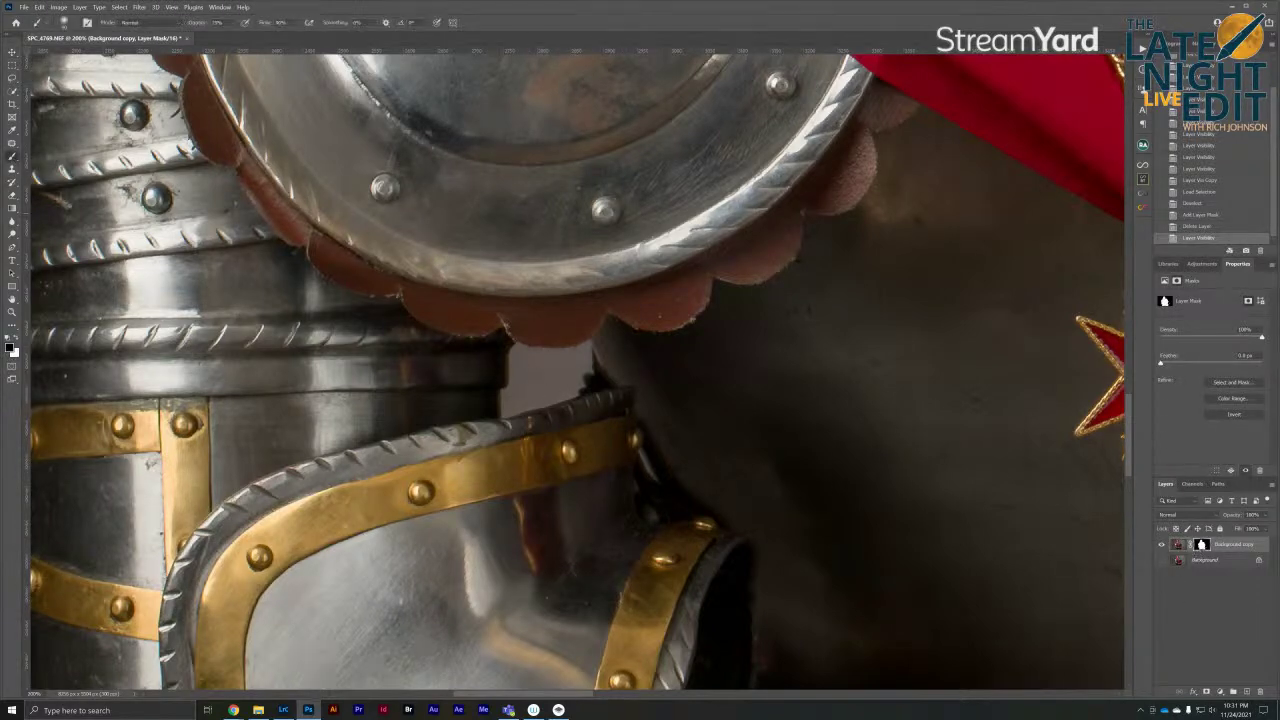
{"action": "scroll", "coordinate": [536, 368], "scroll_direction": "up", "scroll_amount": 4}
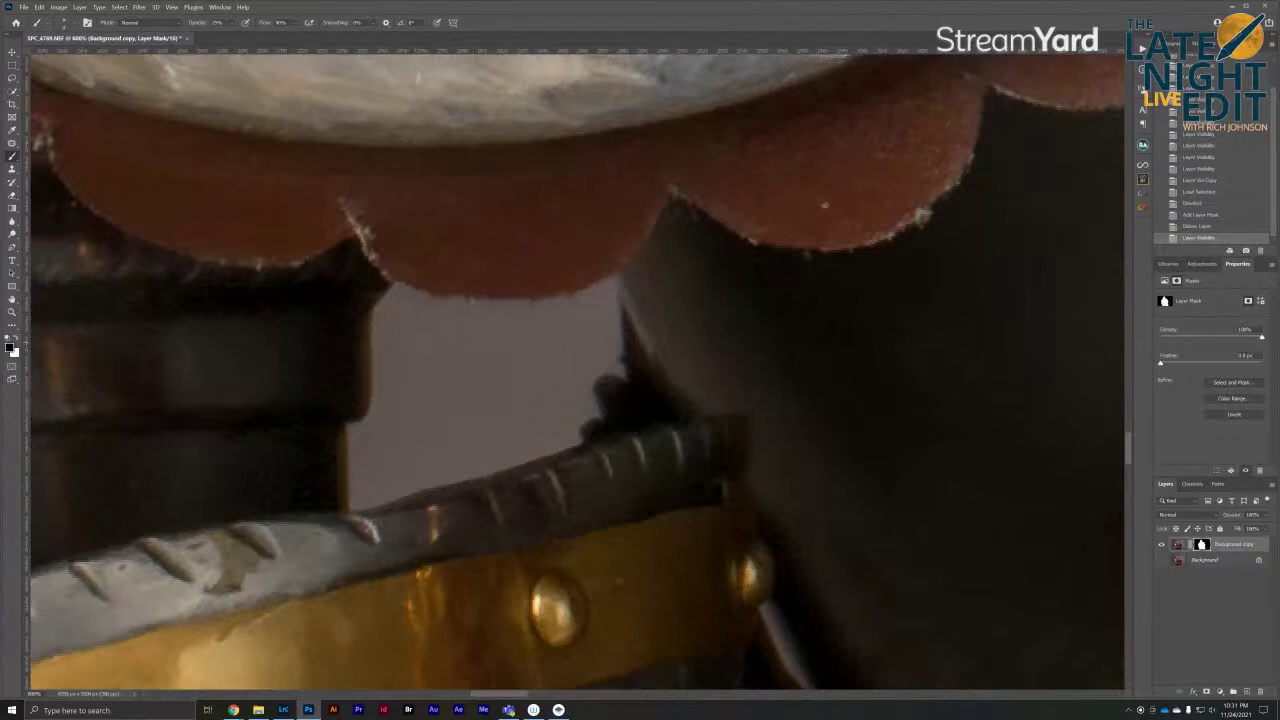
{"action": "left_click_drag", "start_coordinate": [423, 314], "coordinate": [716, 276]}
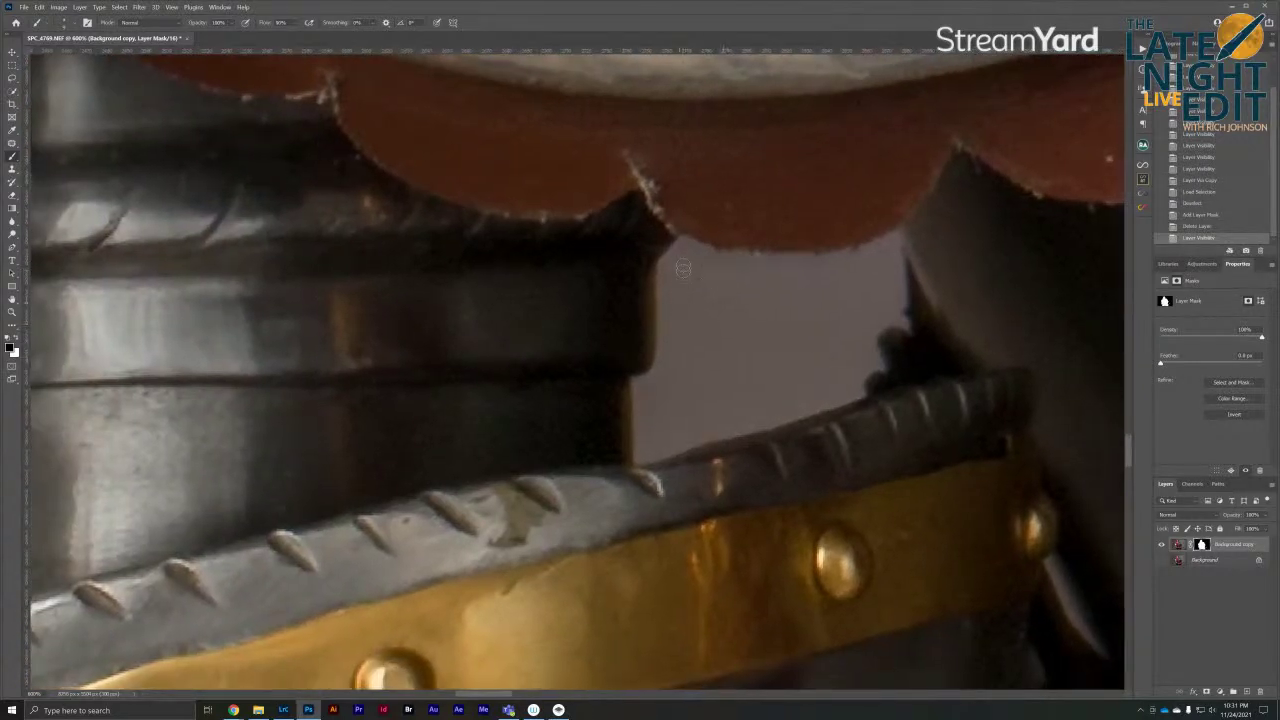
{"action": "left_click", "coordinate": [77, 26]}
{"action": "left_click", "coordinate": [170, 157]}
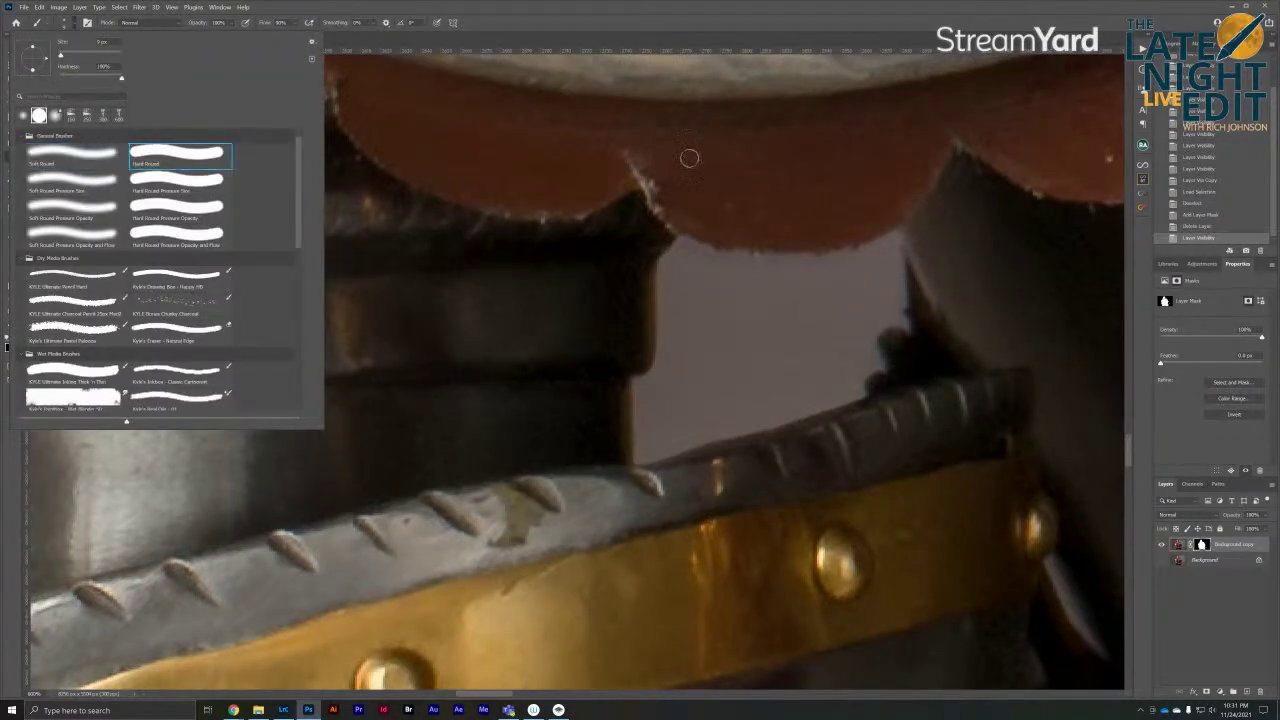
{"action": "left_click", "coordinate": [691, 46]}
Paint black on the mask along the inner edges of the grey gap between the shoulder plate and elbow armour
{"action": "left_click", "coordinate": [665, 265]}
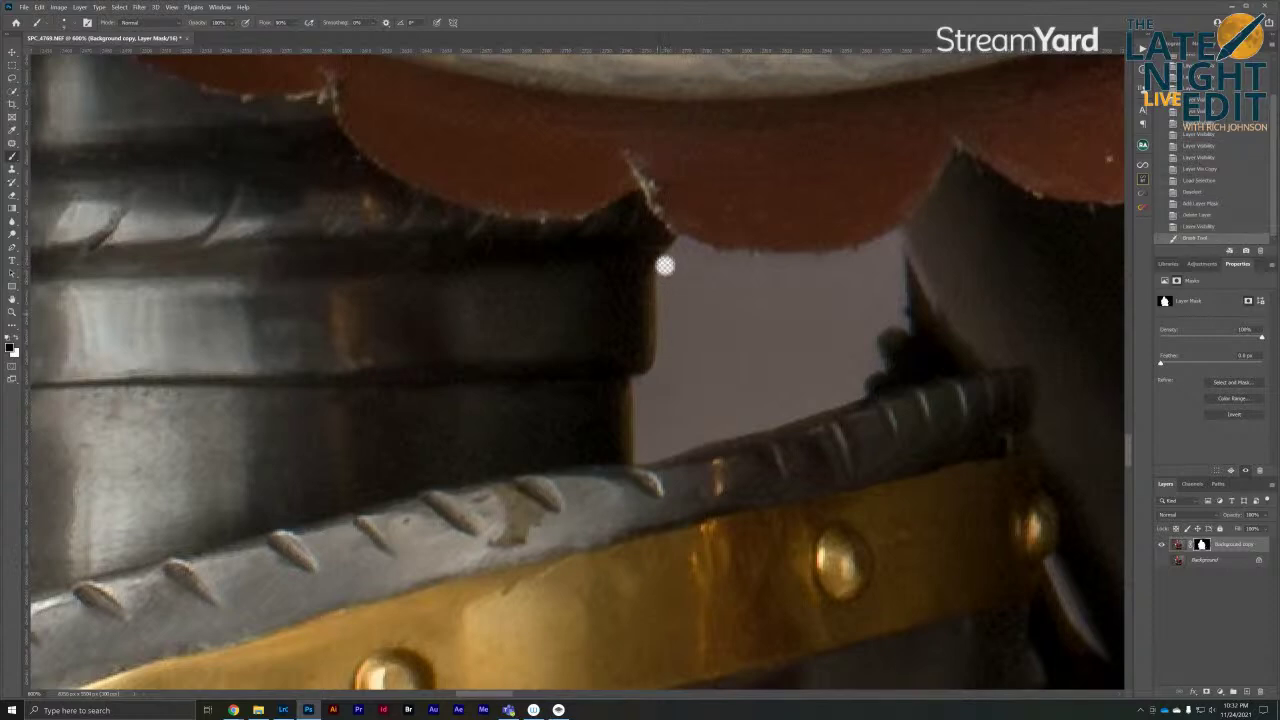
{"action": "left_click", "coordinate": [663, 356], "text": "shift"}
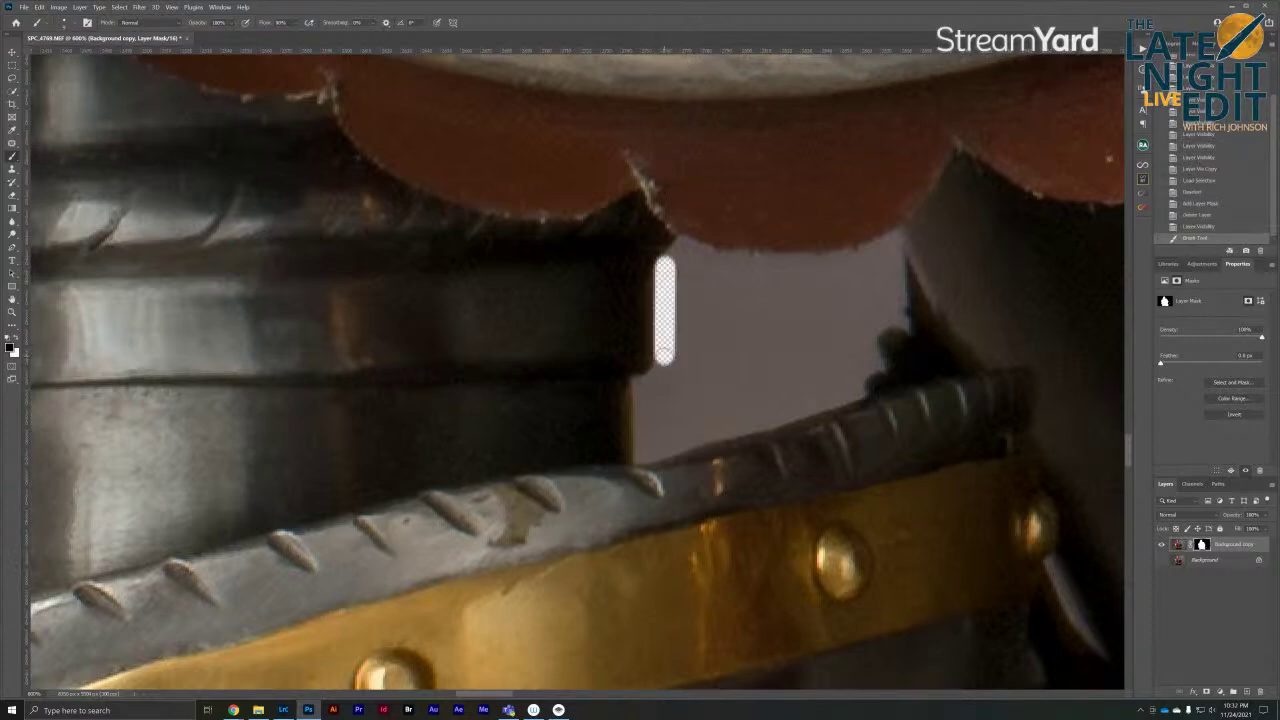
{"action": "left_click_drag", "start_coordinate": [659, 372], "coordinate": [631, 389]}
{"action": "left_click", "coordinate": [637, 456], "text": "shift"}
{"action": "mouse_move", "coordinate": [637, 456]}
{"action": "left_mouse_down"}
{"action": "mouse_move", "coordinate": [859, 389]}
{"action": "mouse_move", "coordinate": [877, 362]}
{"action": "mouse_move", "coordinate": [875, 328]}
{"action": "mouse_move", "coordinate": [898, 318]}
{"action": "mouse_move", "coordinate": [889, 235]}
{"action": "mouse_move", "coordinate": [853, 257]}
{"action": "mouse_move", "coordinate": [772, 268]}
{"action": "mouse_move", "coordinate": [668, 262]}
{"action": "left_mouse_up"}
{"action": "left_click", "coordinate": [688, 441], "text": "shift"}
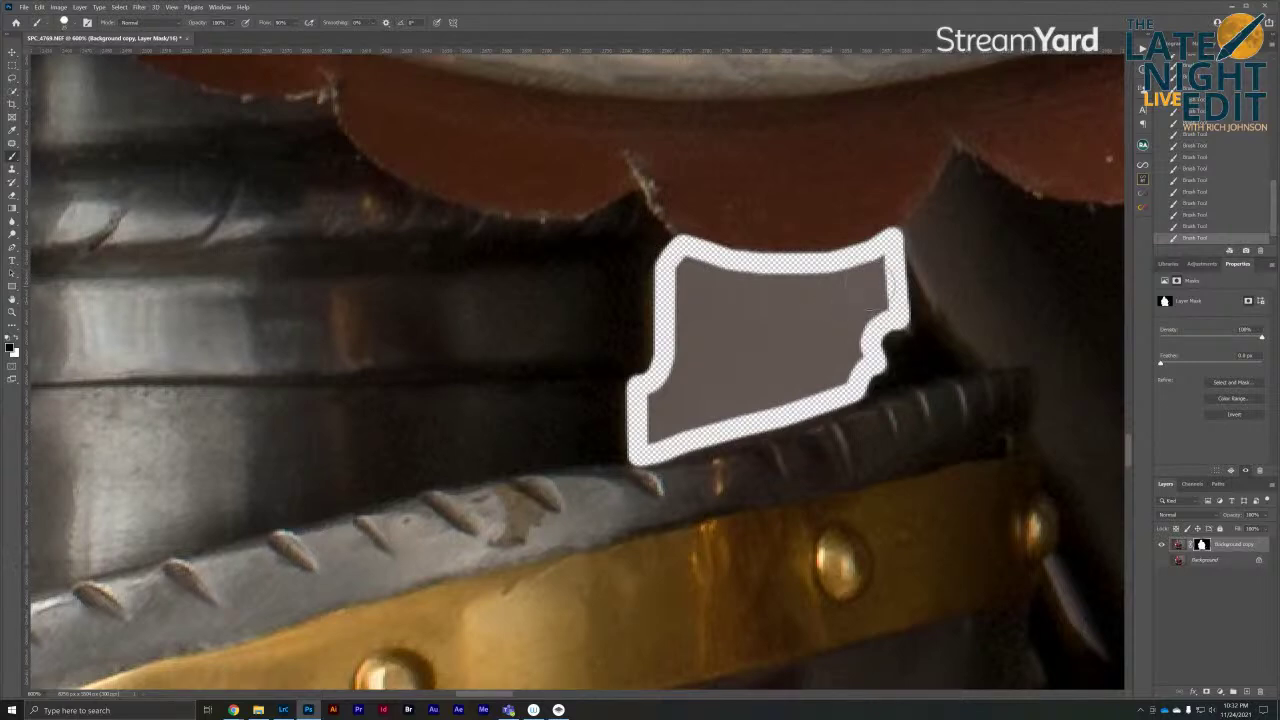
Enlarge the brush, mask out the remaining grey inside the armour gap, and review the cut-out around the arms and torso
{"action": "key", "text": "bracketright"}
{"action": "key", "text": "bracketright"}
{"action": "key", "text": "bracketright"}
{"action": "key", "text": "bracketright"}
{"action": "mouse_move", "coordinate": [866, 280]}
{"action": "left_mouse_down"}
{"action": "mouse_move", "coordinate": [795, 378]}
{"action": "mouse_move", "coordinate": [657, 422]}
{"action": "mouse_move", "coordinate": [698, 355]}
{"action": "mouse_move", "coordinate": [665, 398]}
{"action": "mouse_move", "coordinate": [703, 328]}
{"action": "mouse_move", "coordinate": [687, 279]}
{"action": "mouse_move", "coordinate": [768, 296]}
{"action": "mouse_move", "coordinate": [820, 285]}
{"action": "mouse_move", "coordinate": [755, 342]}
{"action": "mouse_move", "coordinate": [790, 320]}
{"action": "mouse_move", "coordinate": [750, 330]}
{"action": "mouse_move", "coordinate": [743, 351]}
{"action": "mouse_move", "coordinate": [778, 459]}
{"action": "mouse_move", "coordinate": [847, 311]}
{"action": "mouse_move", "coordinate": [865, 360]}
{"action": "mouse_move", "coordinate": [888, 349]}
{"action": "mouse_move", "coordinate": [873, 391]}
{"action": "mouse_move", "coordinate": [890, 276]}
{"action": "mouse_move", "coordinate": [872, 228]}
{"action": "mouse_move", "coordinate": [883, 255]}
{"action": "mouse_move", "coordinate": [858, 233]}
{"action": "mouse_move", "coordinate": [889, 238]}
{"action": "mouse_move", "coordinate": [926, 218]}
{"action": "mouse_move", "coordinate": [930, 232]}
{"action": "mouse_move", "coordinate": [882, 207]}
{"action": "mouse_move", "coordinate": [885, 193]}
{"action": "mouse_move", "coordinate": [897, 207]}
{"action": "mouse_move", "coordinate": [867, 213]}
{"action": "mouse_move", "coordinate": [900, 201]}
{"action": "mouse_move", "coordinate": [927, 222]}
{"action": "left_mouse_up"}
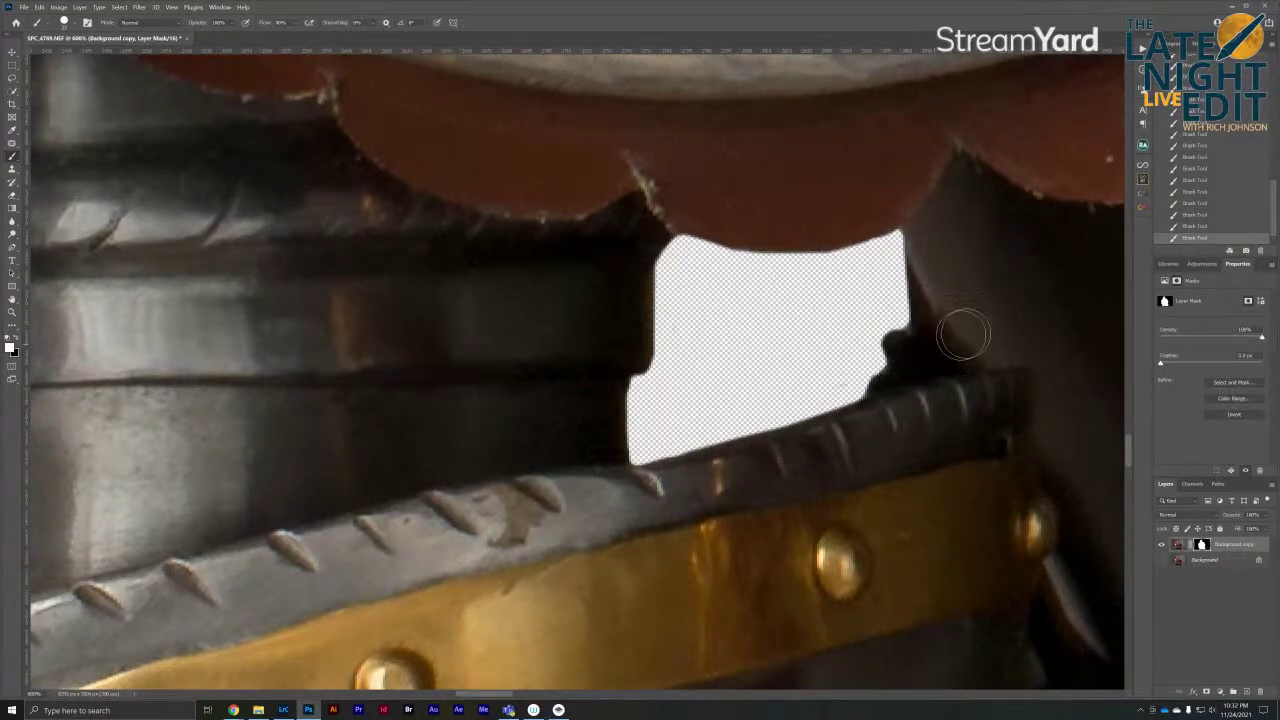
{"action": "scroll", "coordinate": [904, 317], "scroll_direction": "down", "scroll_amount": 3}
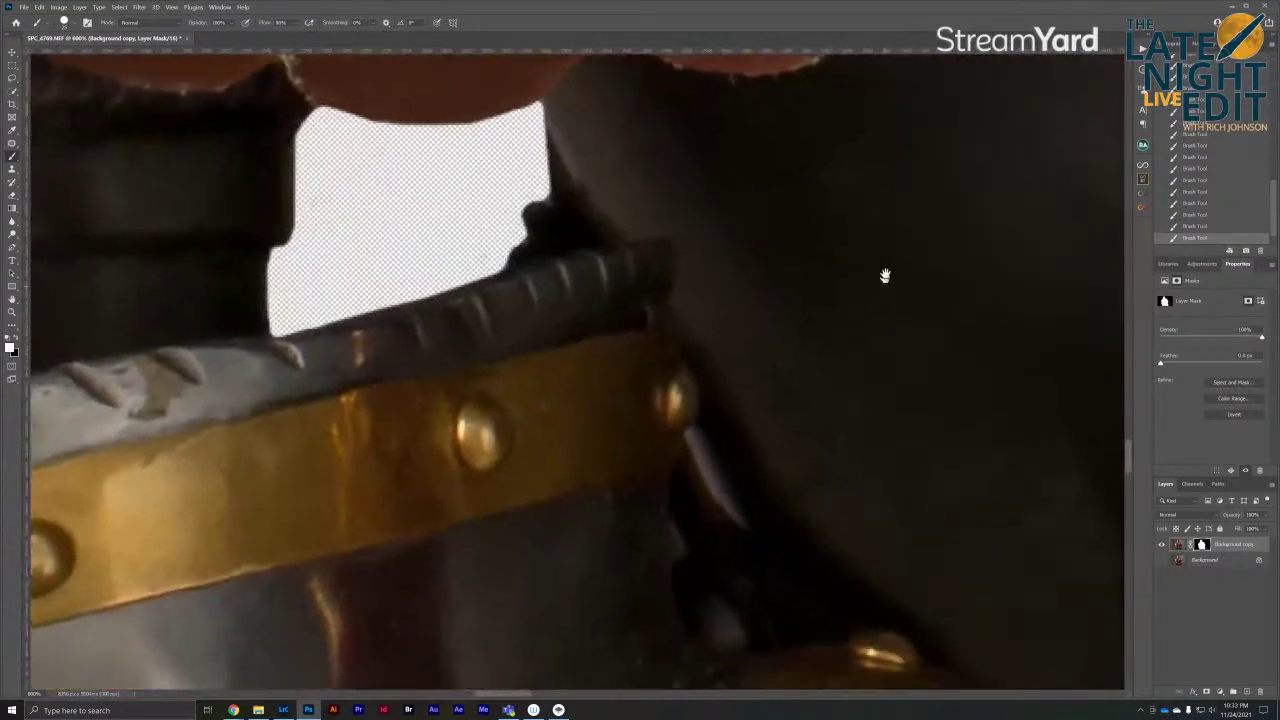
{"action": "scroll", "coordinate": [782, 403], "scroll_direction": "down", "scroll_amount": 4}
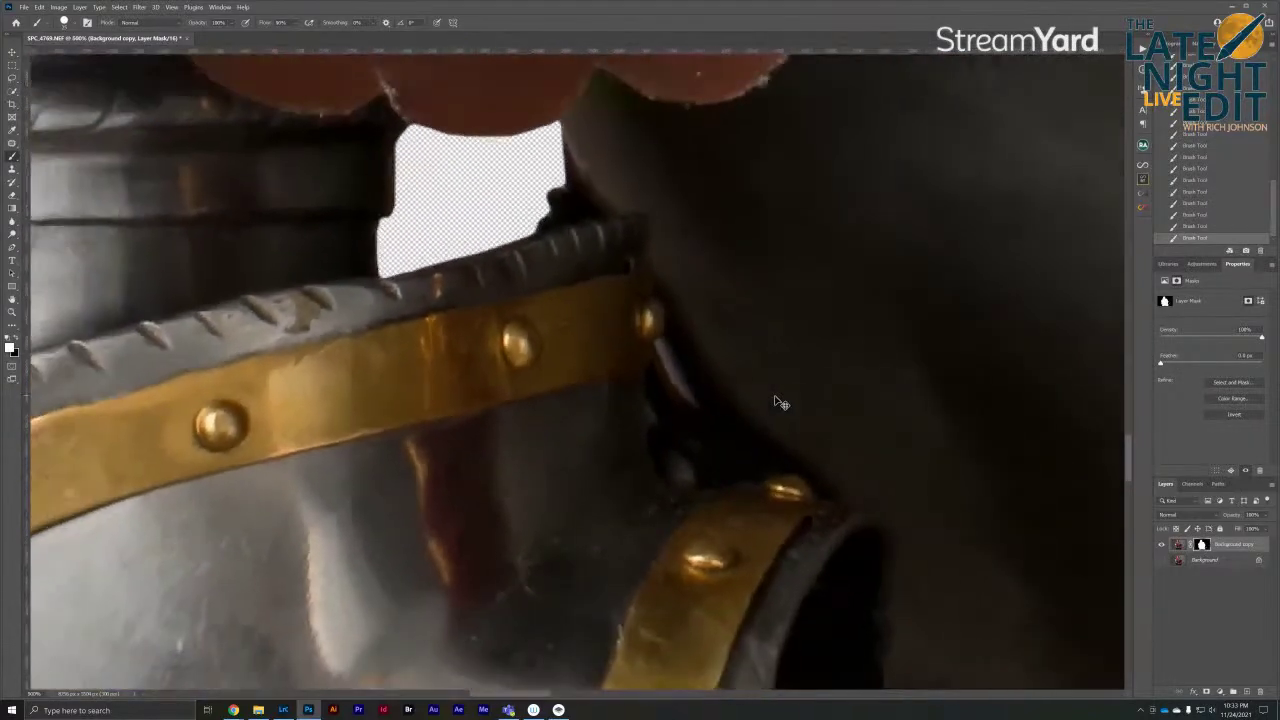
{"action": "scroll", "coordinate": [787, 403], "scroll_direction": "down", "scroll_amount": 3}
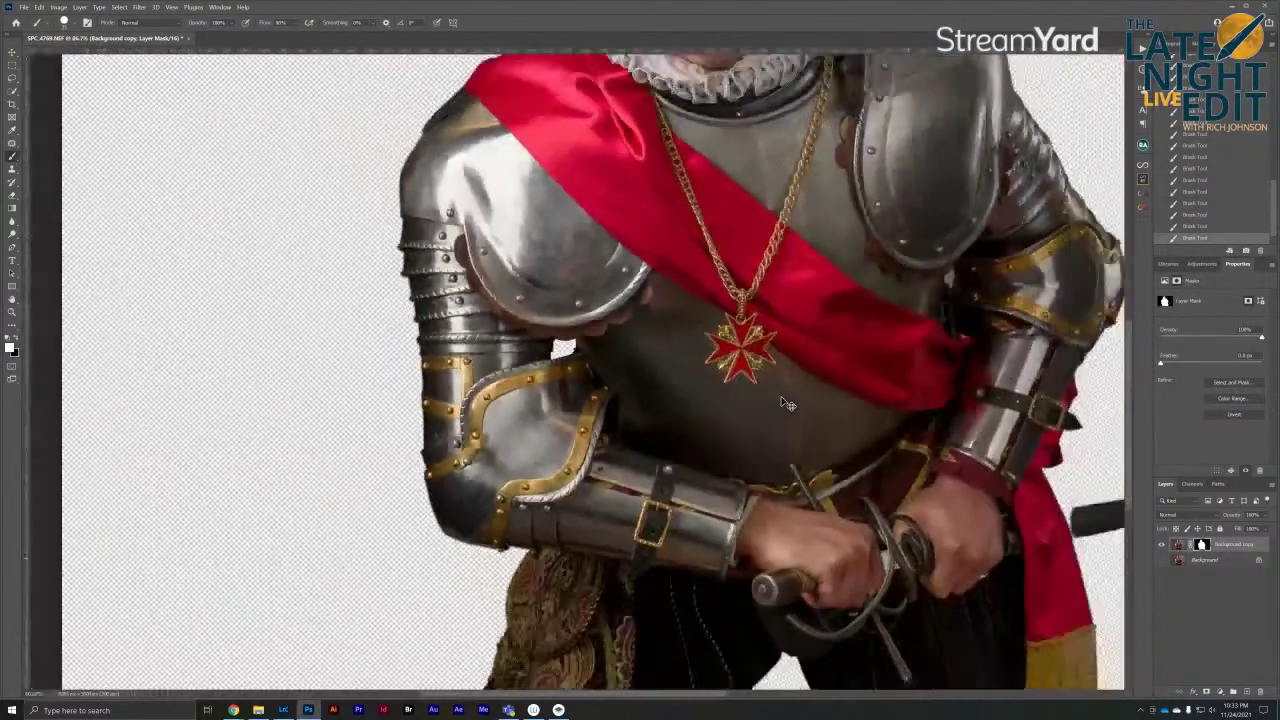
Compare the cut-out around the hands, sword and red sash with the unmasked photo by repeatedly disabling and enabling the Background copy's mask
{"action": "scroll", "coordinate": [787, 403], "scroll_direction": "up", "scroll_amount": 2}
{"action": "scroll", "coordinate": [787, 403], "scroll_direction": "up", "scroll_amount": 3}
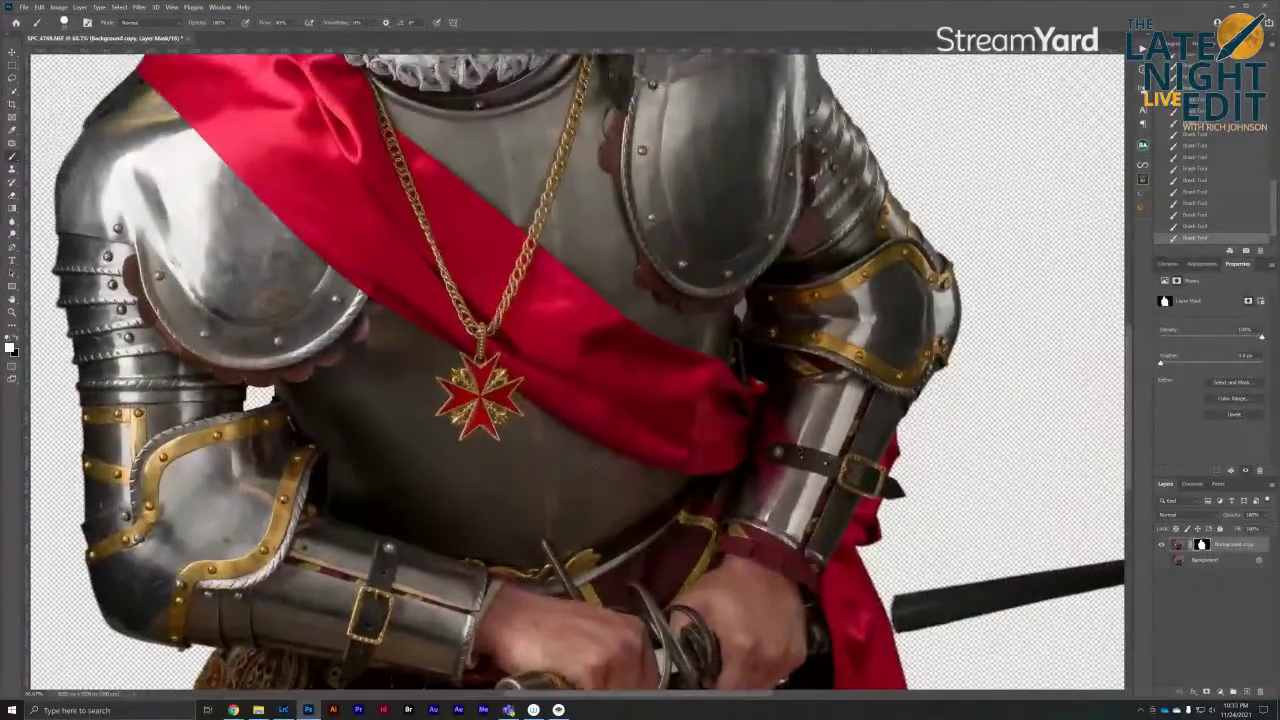
{"action": "left_click_drag", "start_coordinate": [880, 597], "coordinate": [883, 320]}
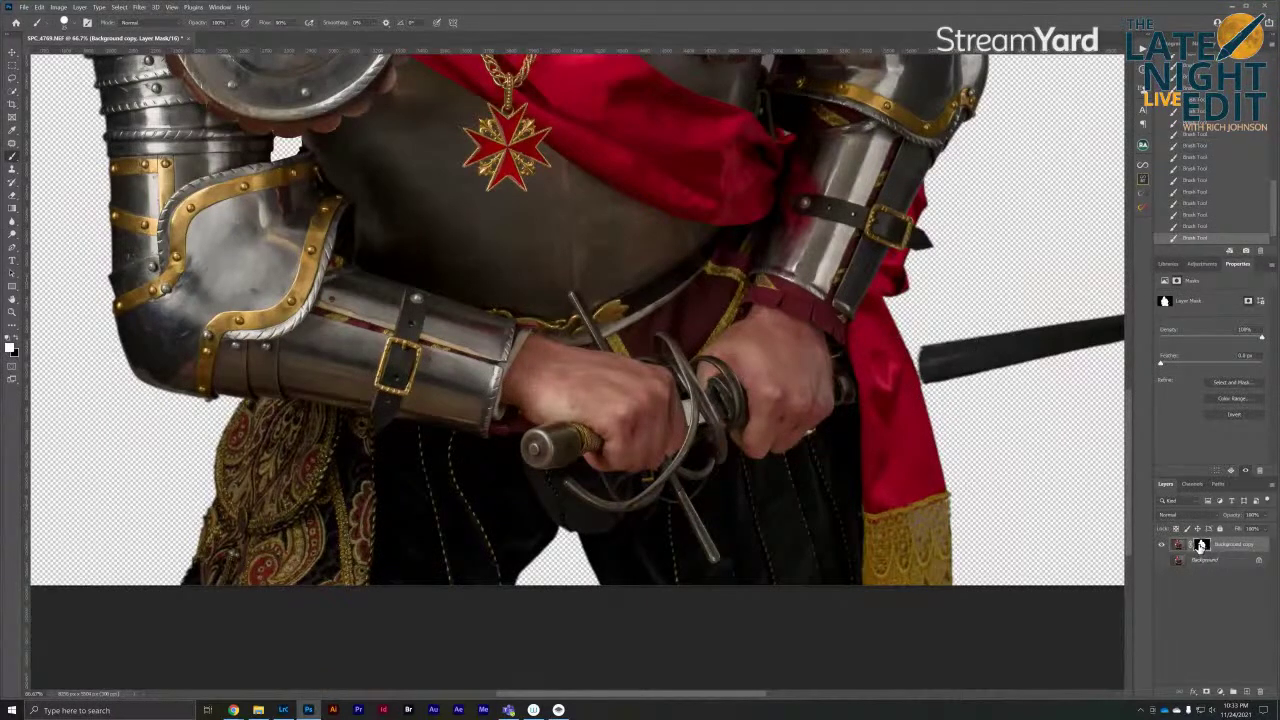
{"action": "left_click", "coordinate": [1201, 544], "text": "shift"}
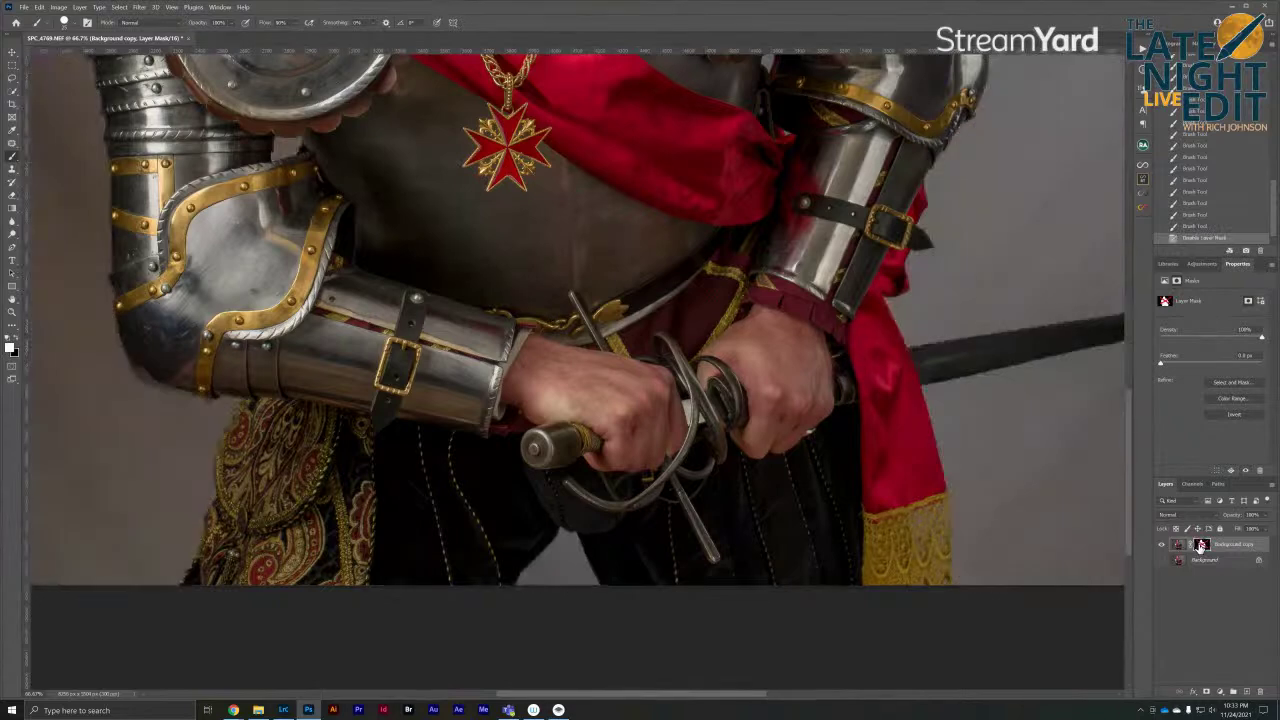
{"action": "left_click", "coordinate": [1201, 544], "text": "shift"}
{"action": "left_click", "coordinate": [1201, 544], "text": "shift"}
{"action": "left_click", "coordinate": [1201, 544], "text": "shift"}
{"action": "left_click", "coordinate": [1201, 544], "text": "shift"}
{"action": "left_click", "coordinate": [1201, 544], "text": "shift"}
{"action": "left_click", "coordinate": [1201, 544], "text": "shift"}
{"action": "left_click", "coordinate": [1201, 544], "text": "shift"}
{"action": "left_click", "coordinate": [1201, 544], "text": "shift"}
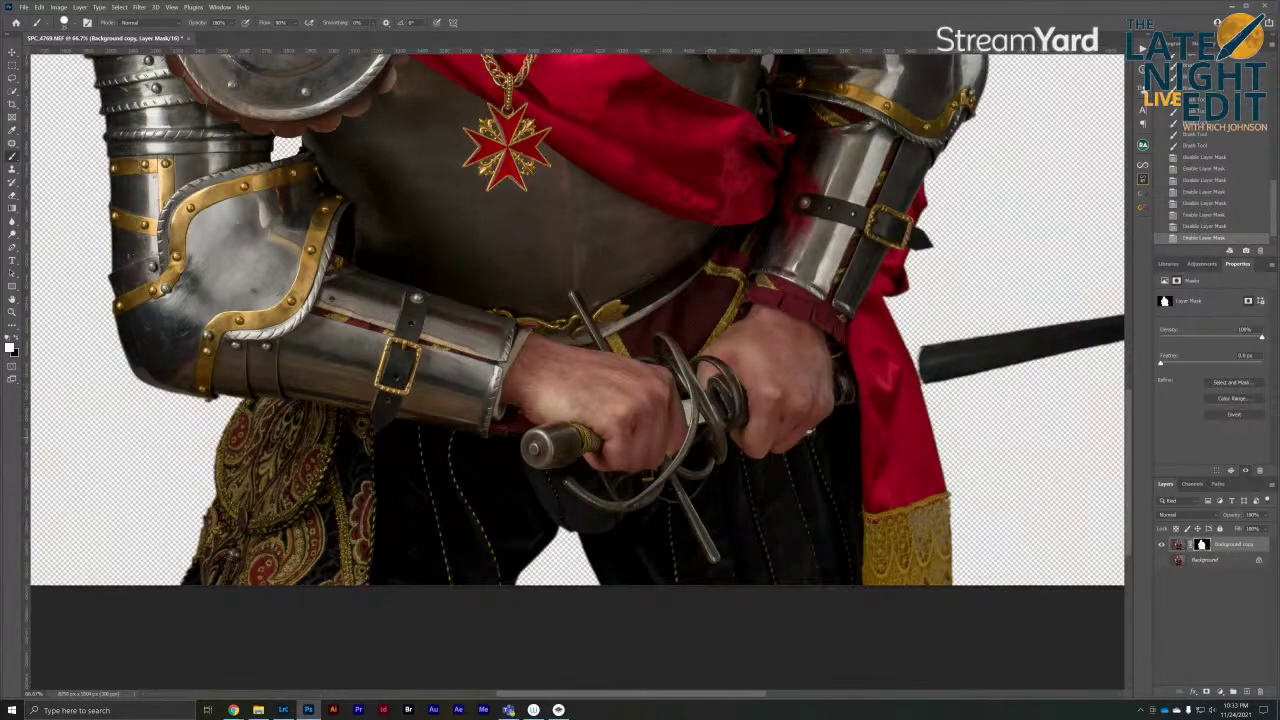
{"action": "left_click", "coordinate": [1201, 544], "text": "shift"}
Paint white on the mask to restore the missing piece of the scabbard where it meets the red sash
{"action": "scroll", "coordinate": [686, 385], "scroll_direction": "up", "scroll_amount": 8}
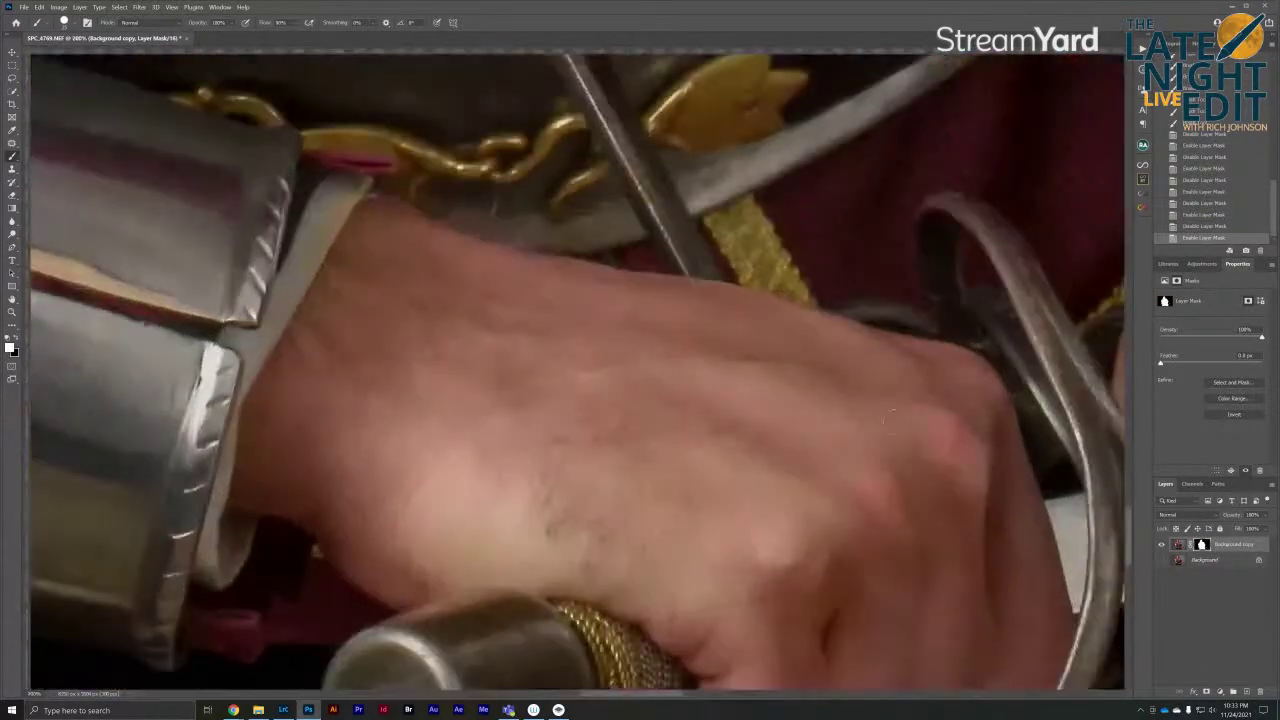
{"action": "scroll", "coordinate": [448, 399], "scroll_direction": "right", "scroll_amount": 10}
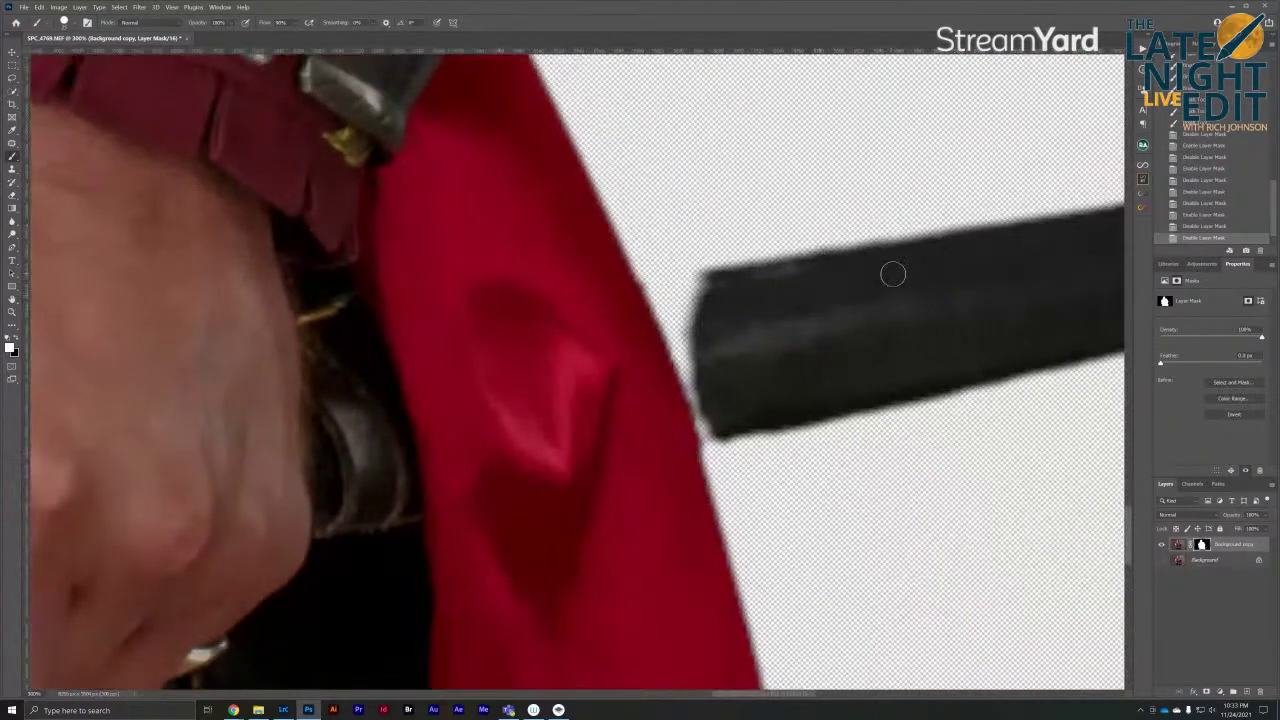
{"action": "left_click", "coordinate": [882, 261]}
{"action": "left_click", "coordinate": [632, 292], "text": "shift"}
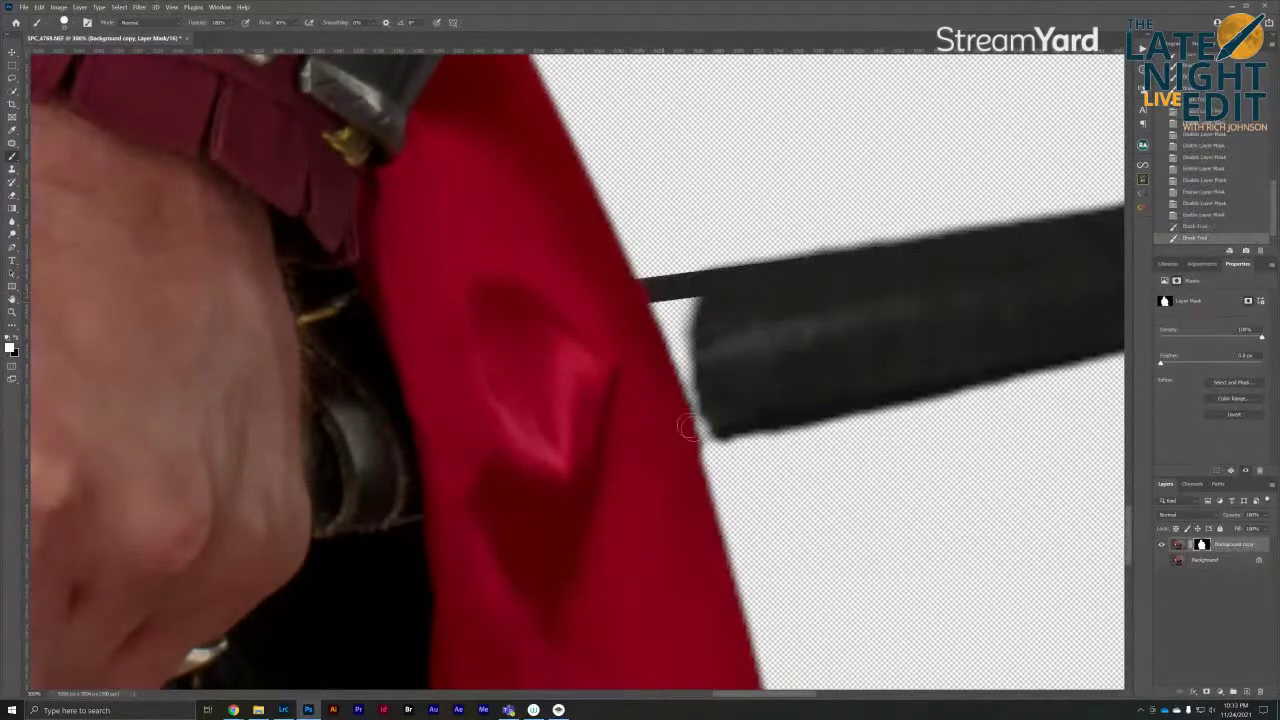
{"action": "mouse_move", "coordinate": [737, 420]}
{"action": "left_mouse_down"}
{"action": "mouse_move", "coordinate": [676, 437]}
{"action": "mouse_move", "coordinate": [696, 420]}
{"action": "mouse_move", "coordinate": [645, 403]}
{"action": "mouse_move", "coordinate": [683, 368]}
{"action": "mouse_move", "coordinate": [663, 356]}
{"action": "mouse_move", "coordinate": [784, 300]}
{"action": "mouse_move", "coordinate": [657, 308]}
{"action": "left_mouse_up"}
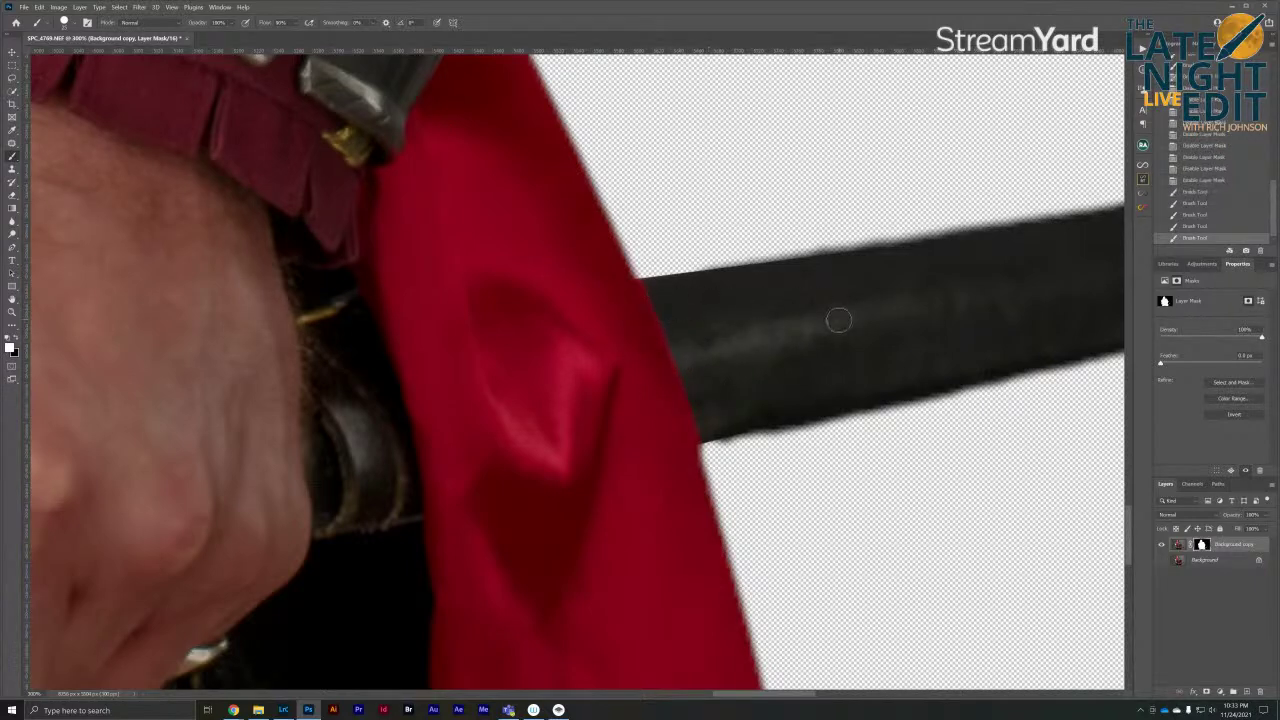
{"action": "key", "text": "ctrl+minus"}
{"action": "key", "text": "ctrl+minus"}
{"action": "key", "text": "ctrl+minus"}
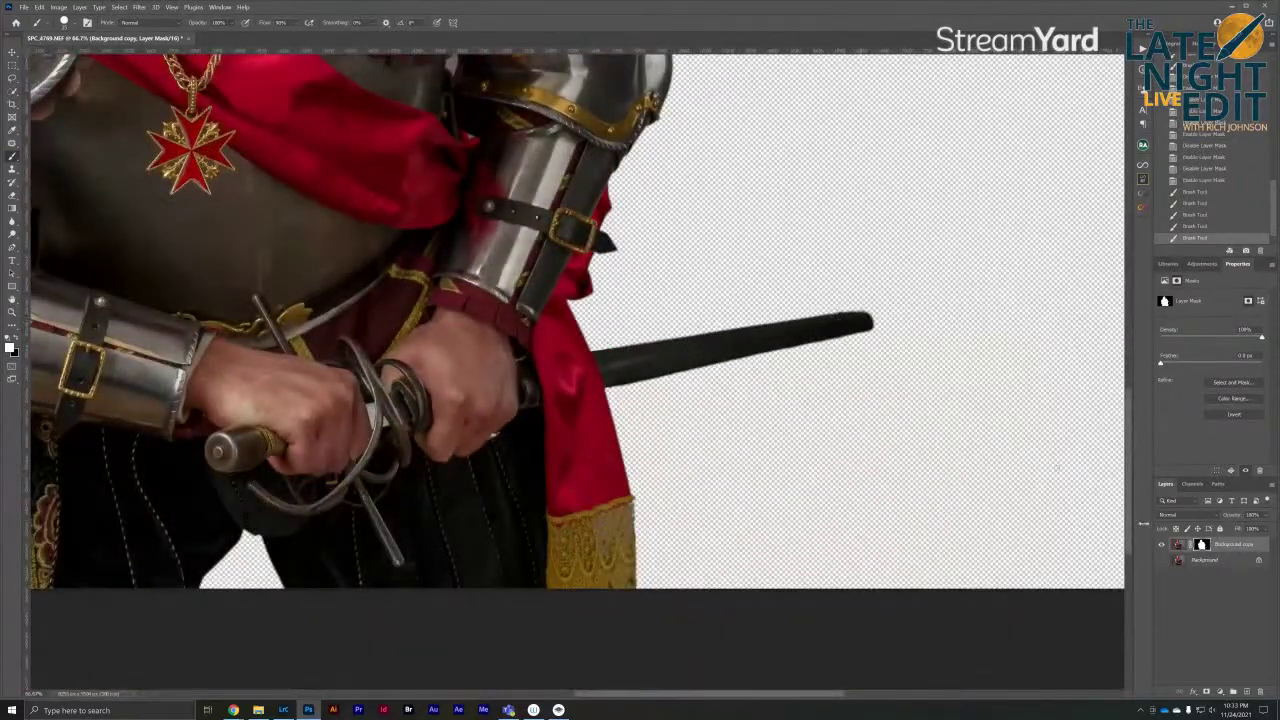
With a small black brush, mask out the edges of the small grey gap between the other shoulder plate's scalloped trim and elbow armour
{"action": "left_click_drag", "start_coordinate": [808, 257], "coordinate": [943, 460]}
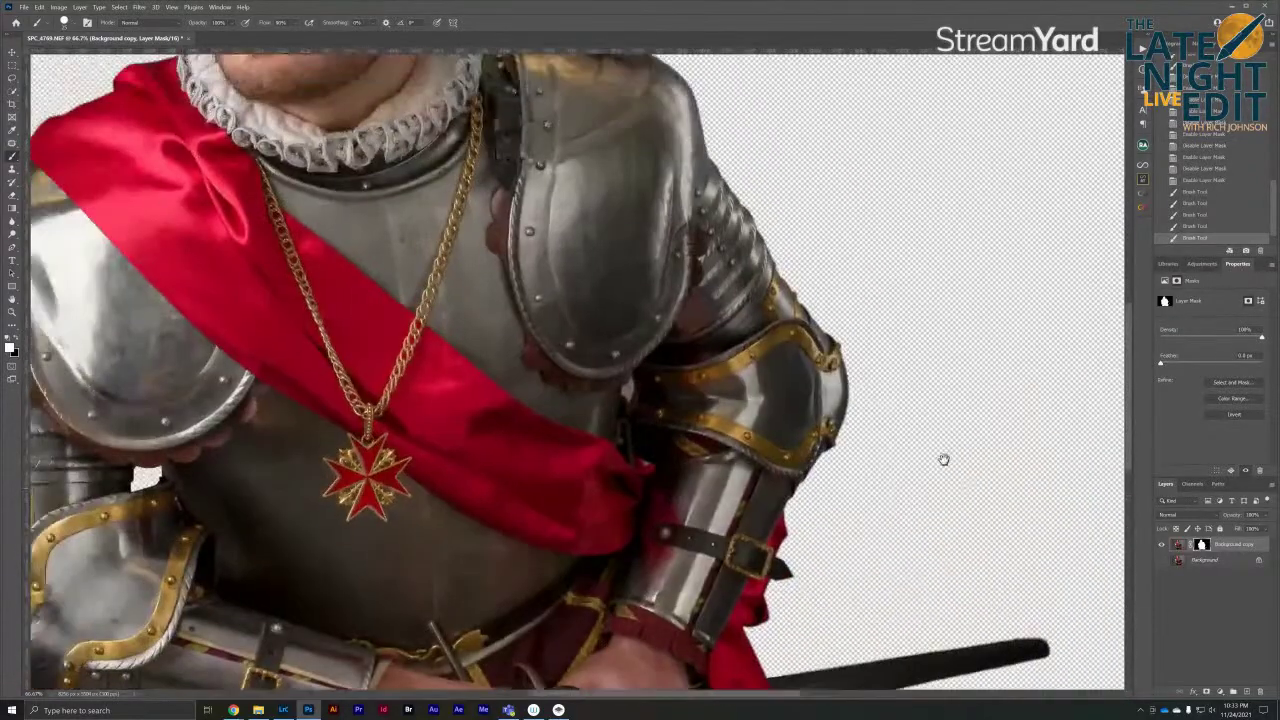
{"action": "key", "text": "ctrl+plus"}
{"action": "key", "text": "ctrl+plus"}
{"action": "key", "text": "ctrl+plus"}
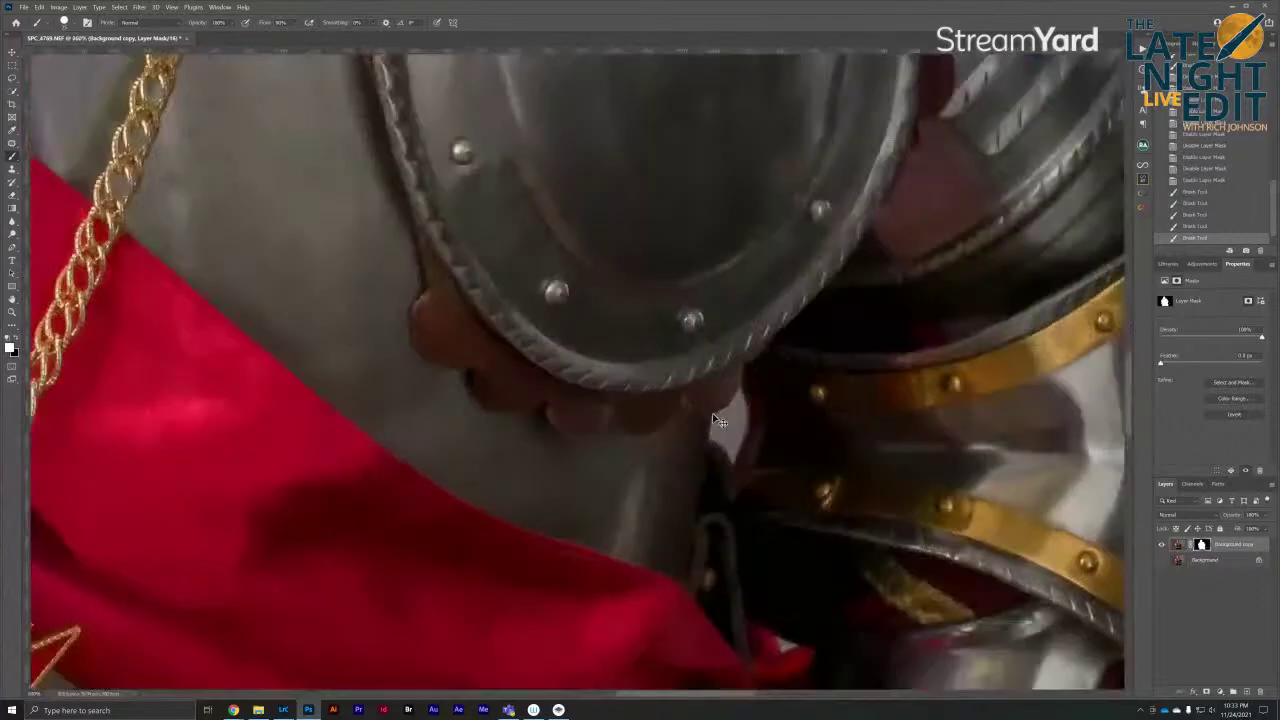
{"action": "key", "text": "ctrl+plus"}
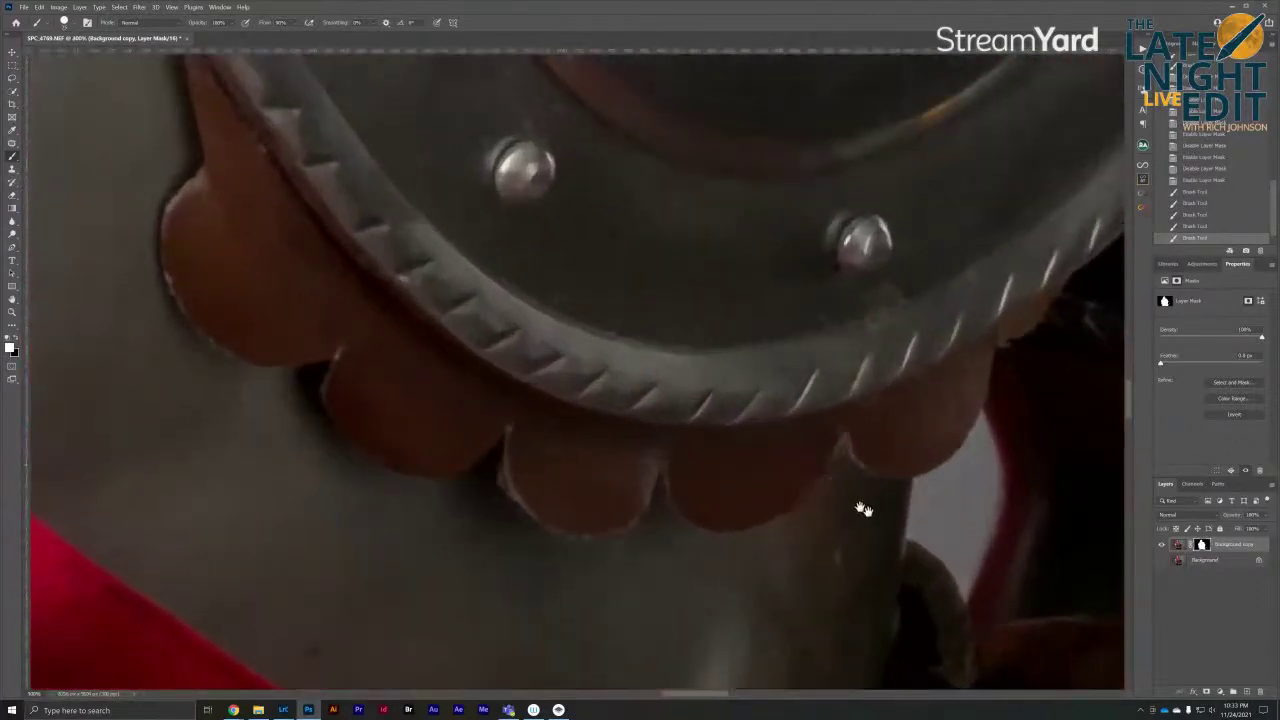
{"action": "left_click_drag", "start_coordinate": [871, 514], "coordinate": [600, 334]}
{"action": "key", "text": "p"}
{"action": "key", "text": "b"}
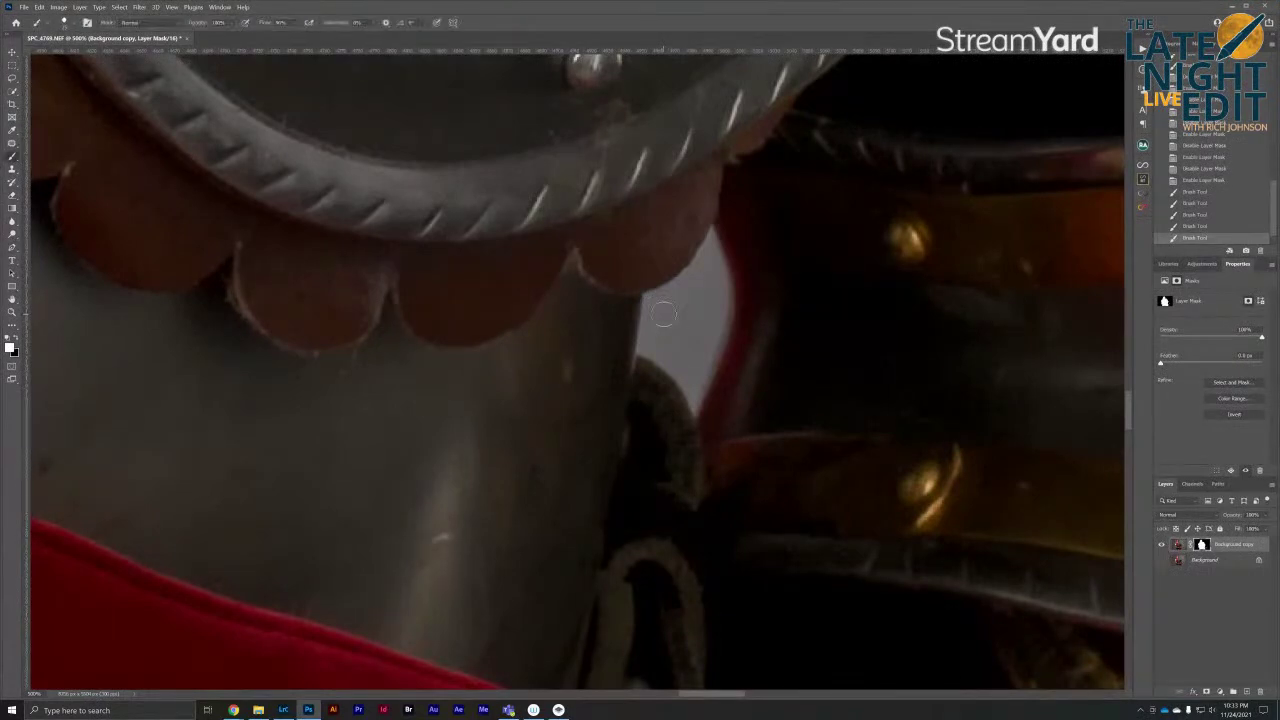
{"action": "key", "text": "x"}
{"action": "left_click", "coordinate": [648, 297]}
{"action": "mouse_move", "coordinate": [648, 297]}
{"action": "left_mouse_down"}
{"action": "mouse_move", "coordinate": [644, 352]}
{"action": "mouse_move", "coordinate": [688, 385]}
{"action": "mouse_move", "coordinate": [702, 418]}
{"action": "mouse_move", "coordinate": [726, 318]}
{"action": "mouse_move", "coordinate": [720, 260]}
{"action": "left_mouse_up"}
{"action": "left_click", "coordinate": [704, 224], "text": "shift"}
{"action": "mouse_move", "coordinate": [704, 226]}
{"action": "left_mouse_down"}
{"action": "mouse_move", "coordinate": [678, 282]}
{"action": "mouse_move", "coordinate": [650, 298]}
{"action": "left_mouse_up"}
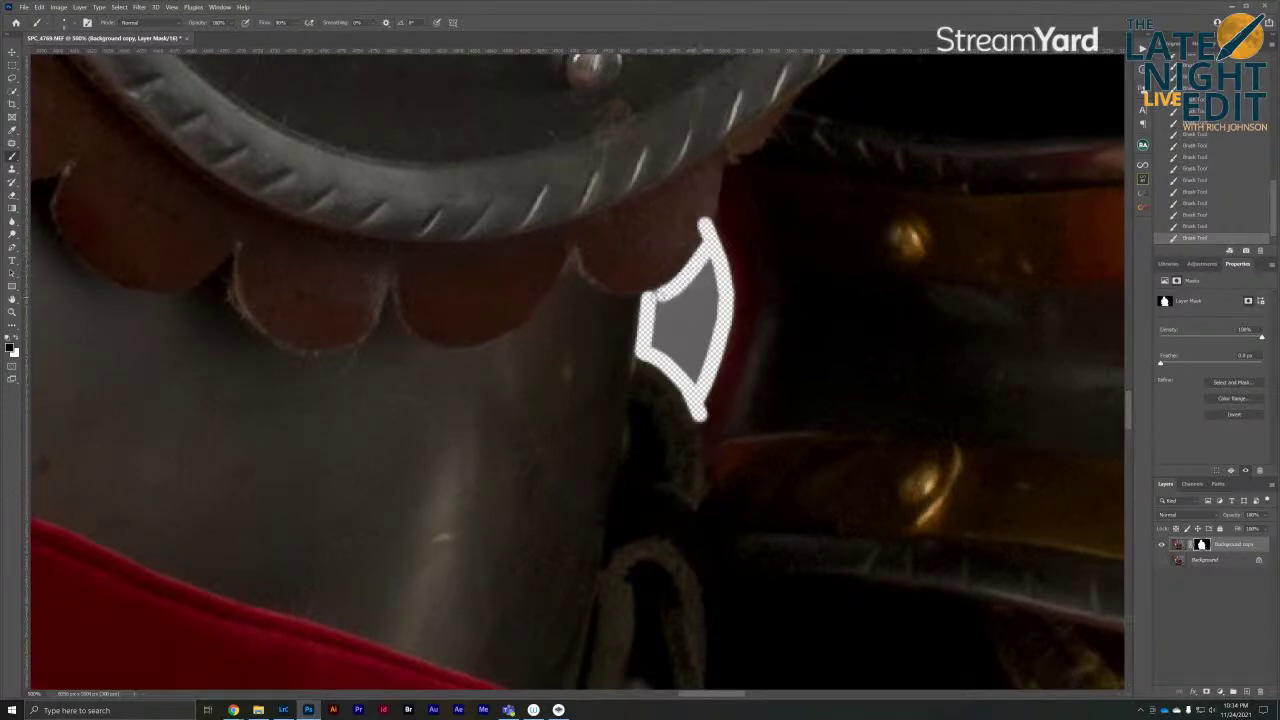
Mask out the grey centre of that gap and paint white over the overshoot at its ends
{"action": "mouse_move", "coordinate": [707, 258]}
{"action": "left_mouse_down"}
{"action": "mouse_move", "coordinate": [693, 372]}
{"action": "mouse_move", "coordinate": [660, 350]}
{"action": "mouse_move", "coordinate": [660, 302]}
{"action": "mouse_move", "coordinate": [658, 318]}
{"action": "mouse_move", "coordinate": [693, 292]}
{"action": "mouse_move", "coordinate": [685, 340]}
{"action": "mouse_move", "coordinate": [696, 312]}
{"action": "left_mouse_up"}
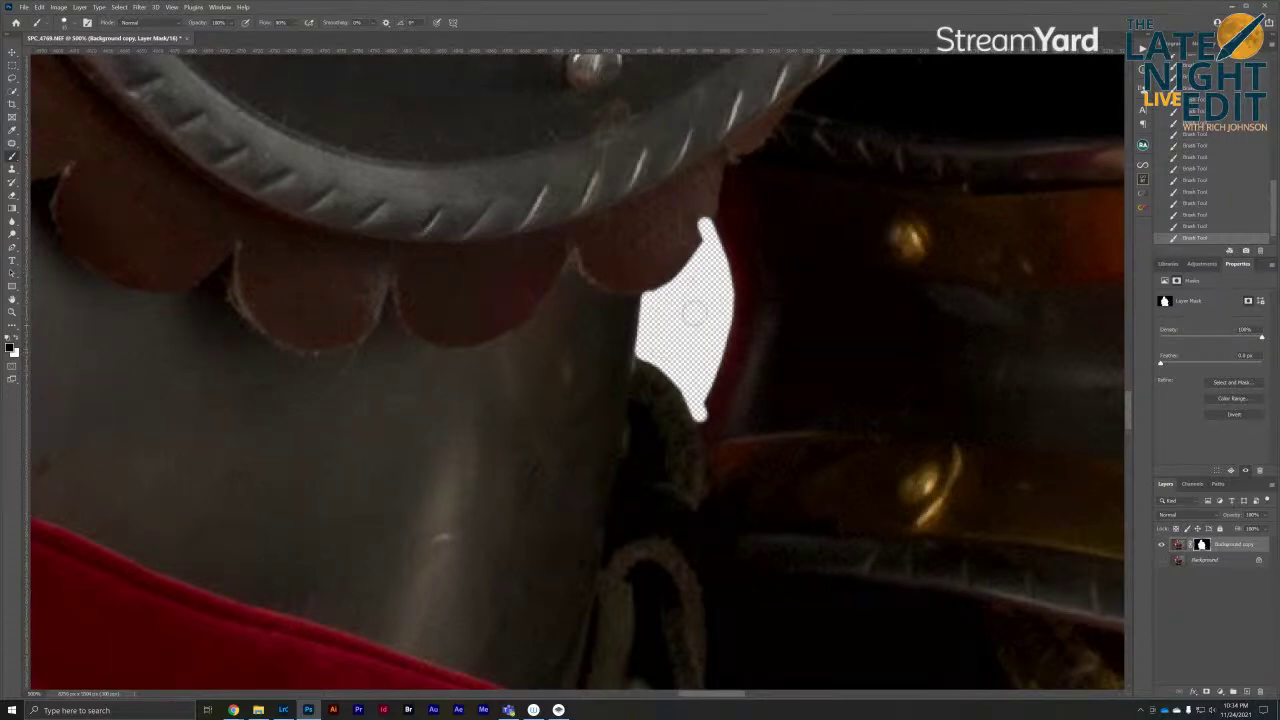
{"action": "key", "text": "x"}
{"action": "mouse_move", "coordinate": [705, 215]}
{"action": "left_mouse_down"}
{"action": "mouse_move", "coordinate": [706, 229]}
{"action": "mouse_move", "coordinate": [691, 234]}
{"action": "mouse_move", "coordinate": [705, 218]}
{"action": "mouse_move", "coordinate": [675, 236]}
{"action": "left_mouse_up"}
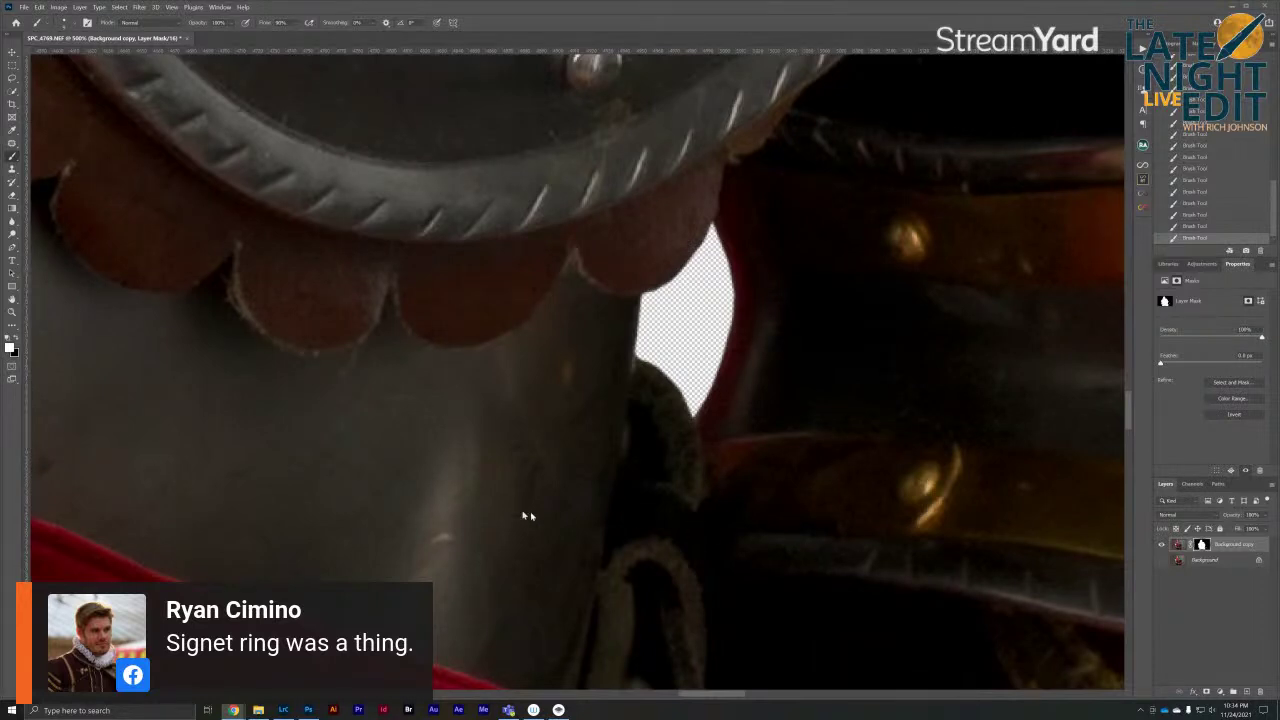
Mask out the tiny grey triangle between the red sash's folds and the dark forearm area
{"action": "left_click_drag", "start_coordinate": [740, 534], "coordinate": [723, 374]}
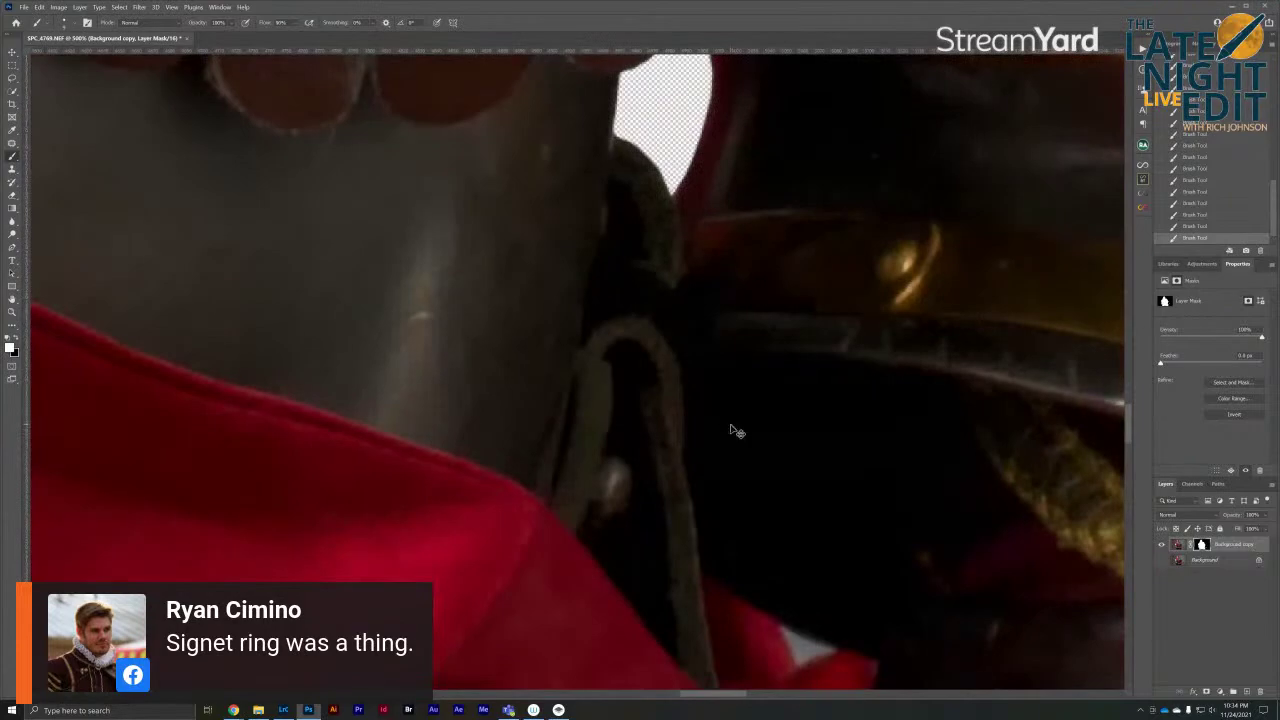
{"action": "scroll", "coordinate": [737, 431], "scroll_direction": "down", "scroll_amount": 10}
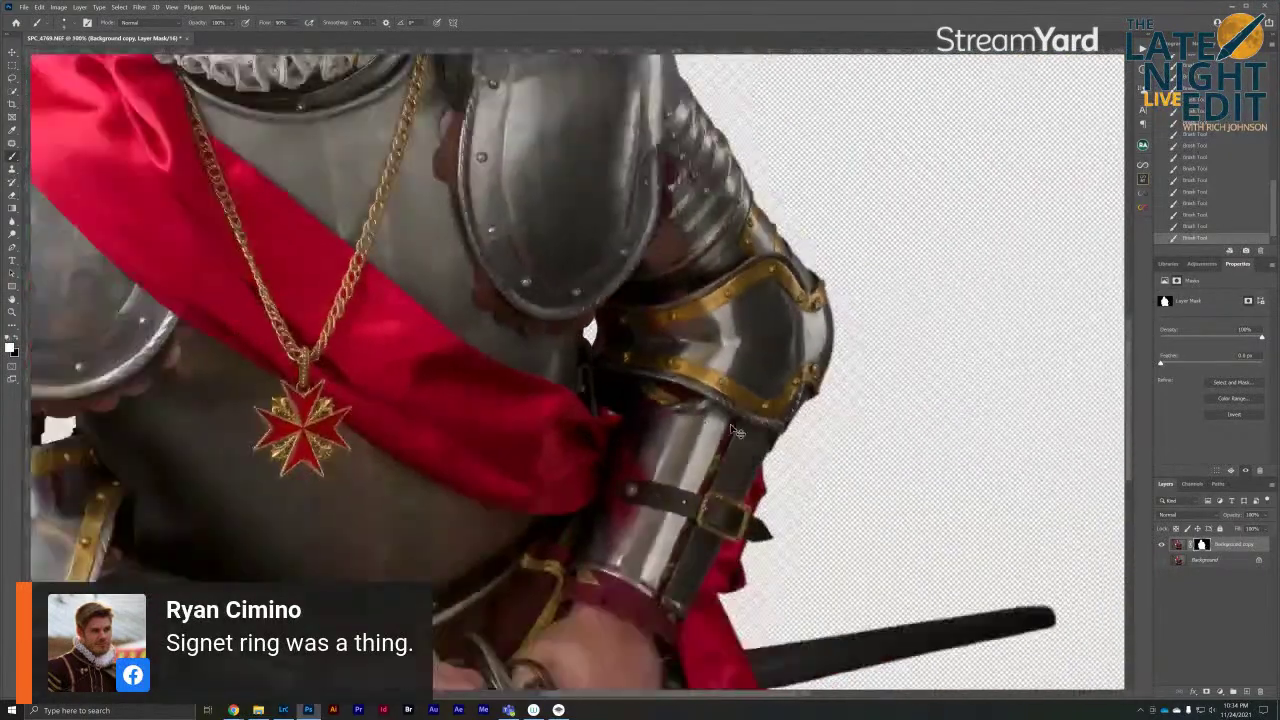
{"action": "scroll", "coordinate": [737, 431], "scroll_direction": "down", "scroll_amount": 5}
{"action": "scroll", "coordinate": [706, 506], "scroll_direction": "up", "scroll_amount": 10}
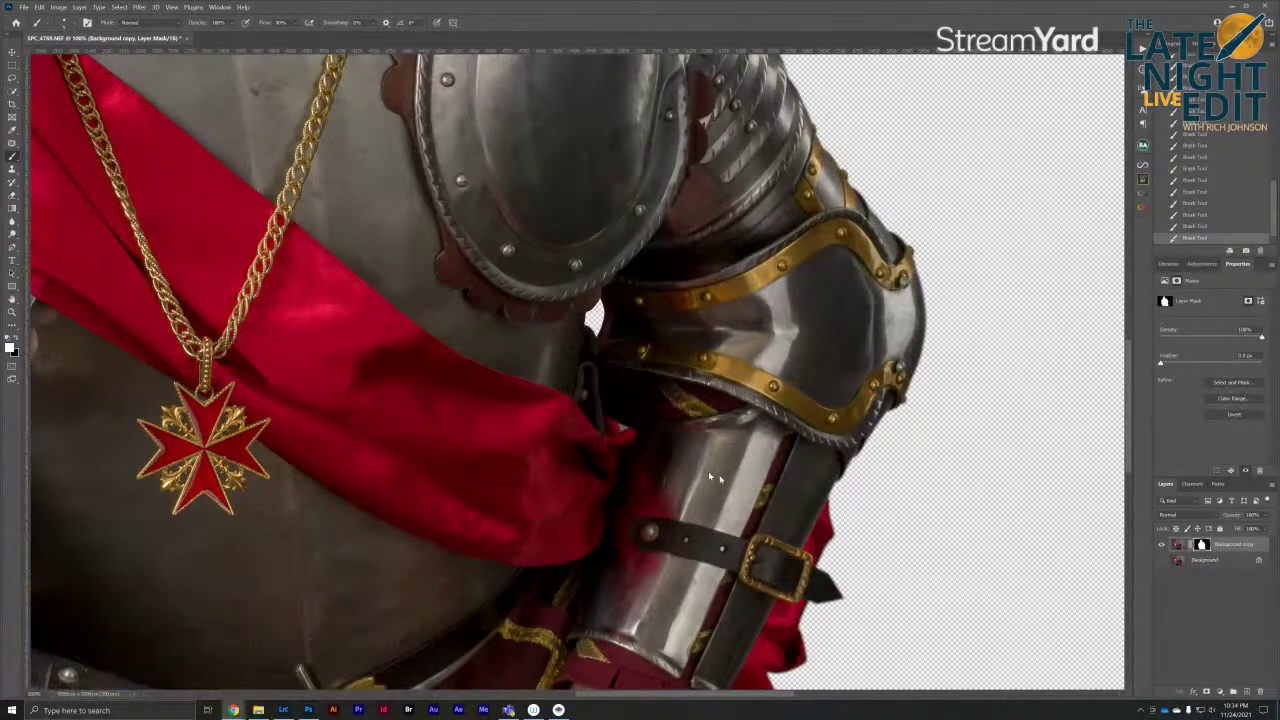
{"action": "left_click", "coordinate": [700, 408]}
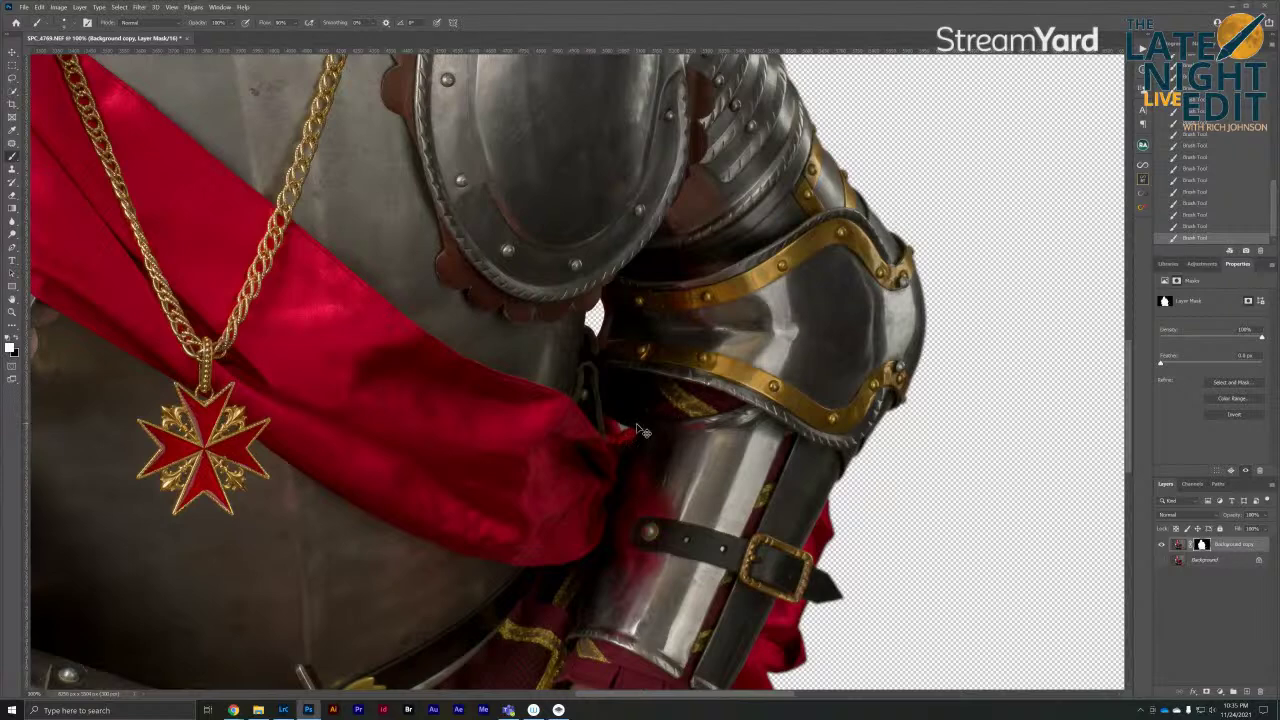
{"action": "scroll", "coordinate": [640, 430], "scroll_direction": "up", "scroll_amount": 8}
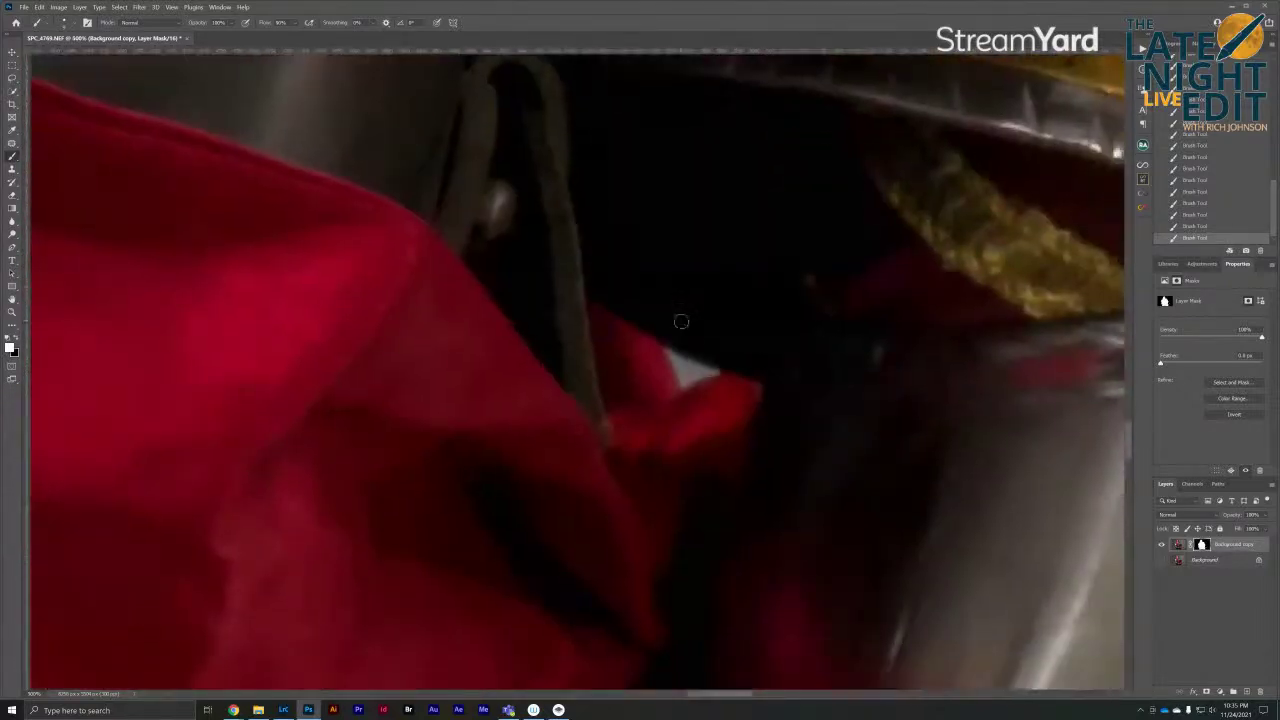
{"action": "scroll", "coordinate": [712, 355], "scroll_direction": "up", "scroll_amount": 3}
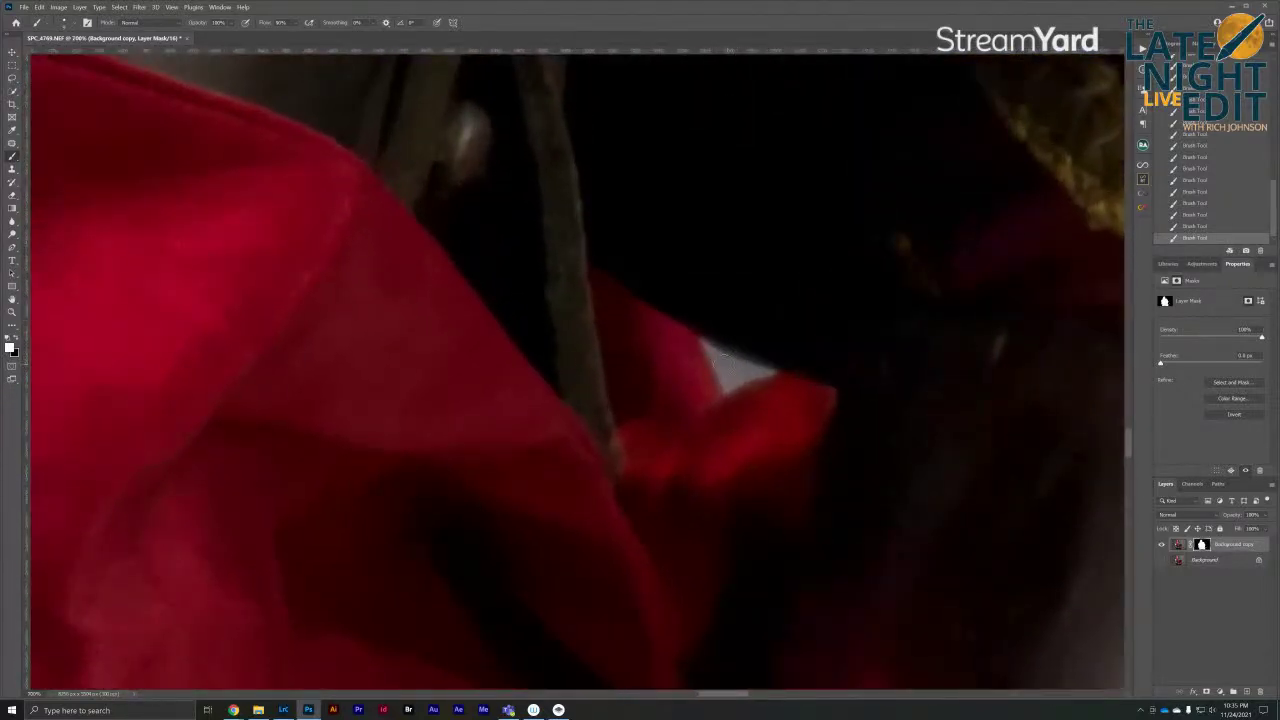
{"action": "mouse_move", "coordinate": [722, 362]}
{"action": "left_mouse_down"}
{"action": "mouse_move", "coordinate": [731, 384]}
{"action": "mouse_move", "coordinate": [770, 368]}
{"action": "mouse_move", "coordinate": [735, 362]}
{"action": "mouse_move", "coordinate": [702, 330]}
{"action": "mouse_move", "coordinate": [714, 362]}
{"action": "mouse_move", "coordinate": [740, 346]}
{"action": "mouse_move", "coordinate": [794, 371]}
{"action": "left_mouse_up"}
Review the finished cut-out across the arms and torso, ending with the whole portrait fitted in view
{"action": "key", "text": "ctrl+minus"}
{"action": "key", "text": "ctrl+minus"}
{"action": "key", "text": "ctrl+minus"}
{"action": "key", "text": "ctrl+minus"}
{"action": "key", "text": "ctrl+minus"}
{"action": "key", "text": "ctrl+minus"}
{"action": "key", "text": "ctrl+minus"}
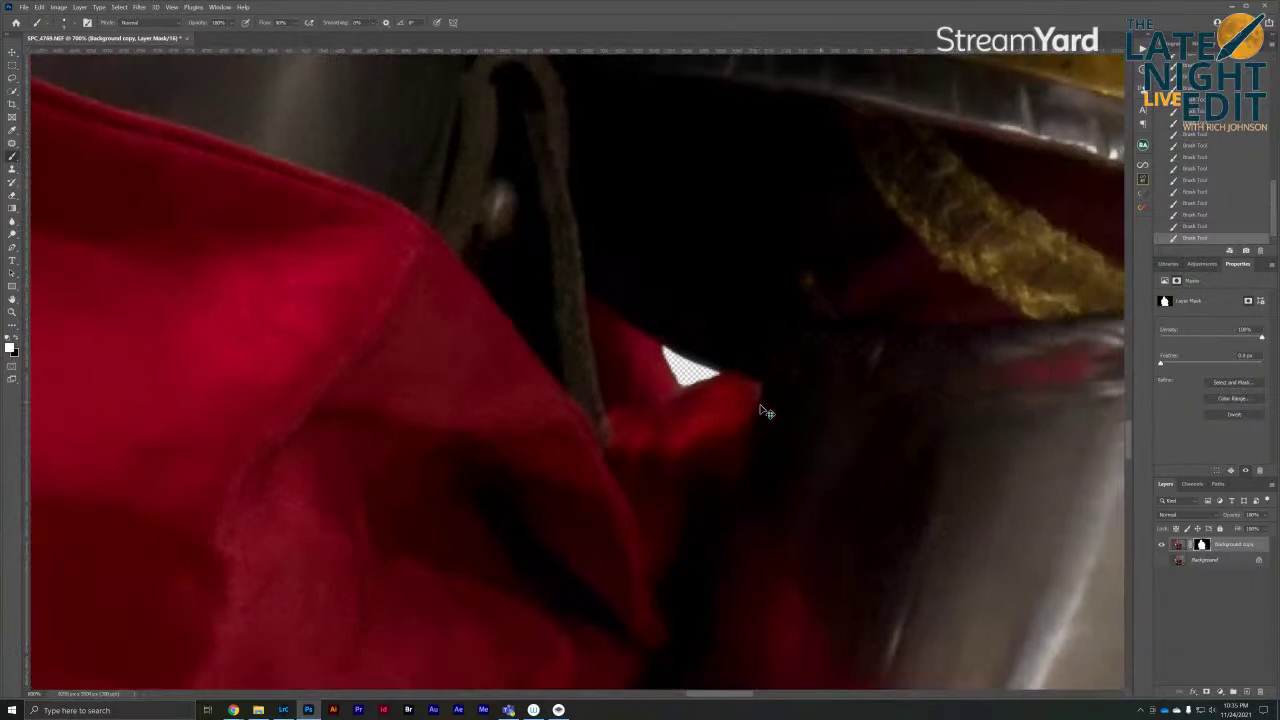
{"action": "key", "text": "ctrl+minus"}
{"action": "key", "text": "ctrl+minus"}
{"action": "key", "text": "ctrl+minus"}
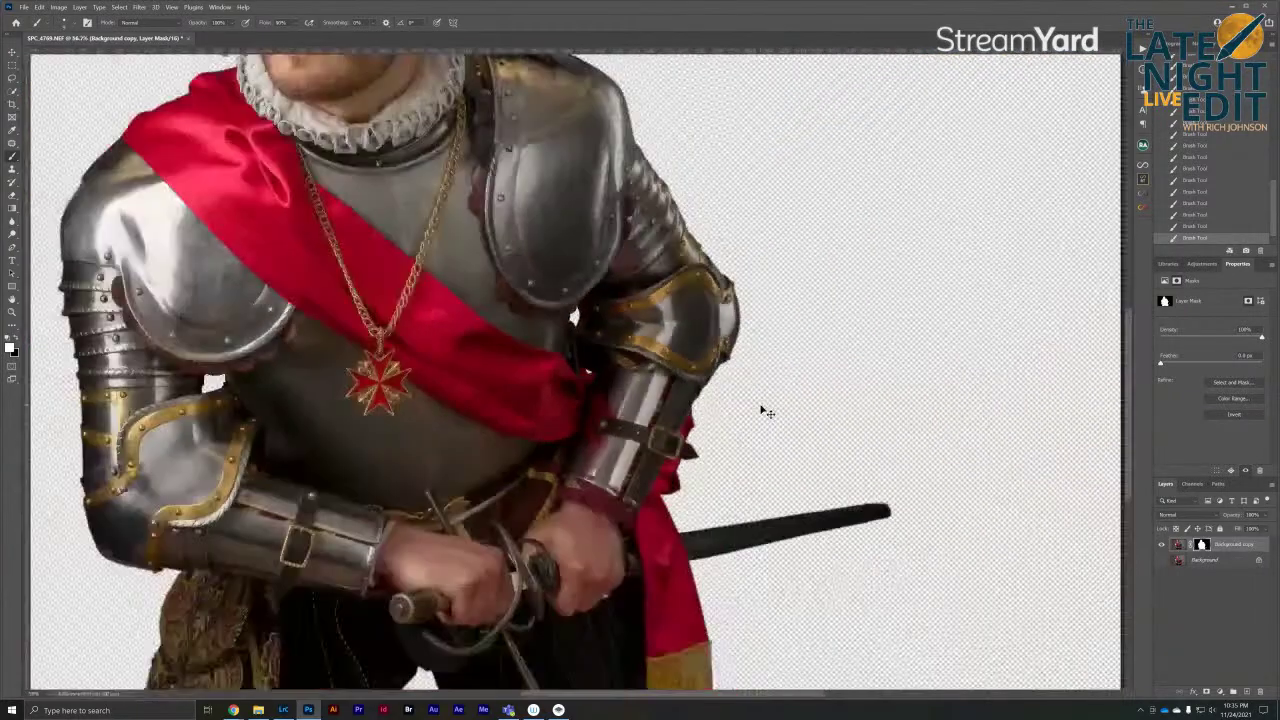
{"action": "key", "text": "ctrl+minus"}
{"action": "key", "text": "ctrl+plus"}
{"action": "key", "text": "ctrl+0"}
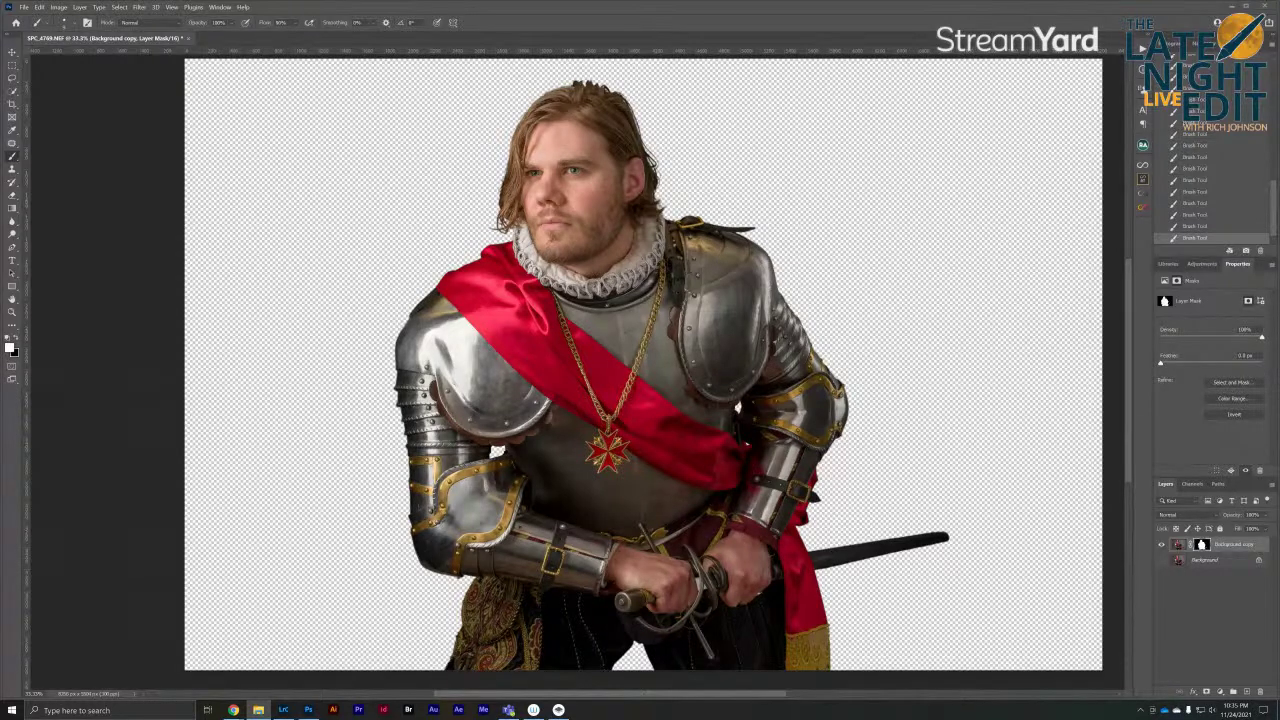
Place the scenic-field sunset image, scale it to cover the canvas, and move its layer below the Background copy
{"action": "left_click", "coordinate": [952, 400]}
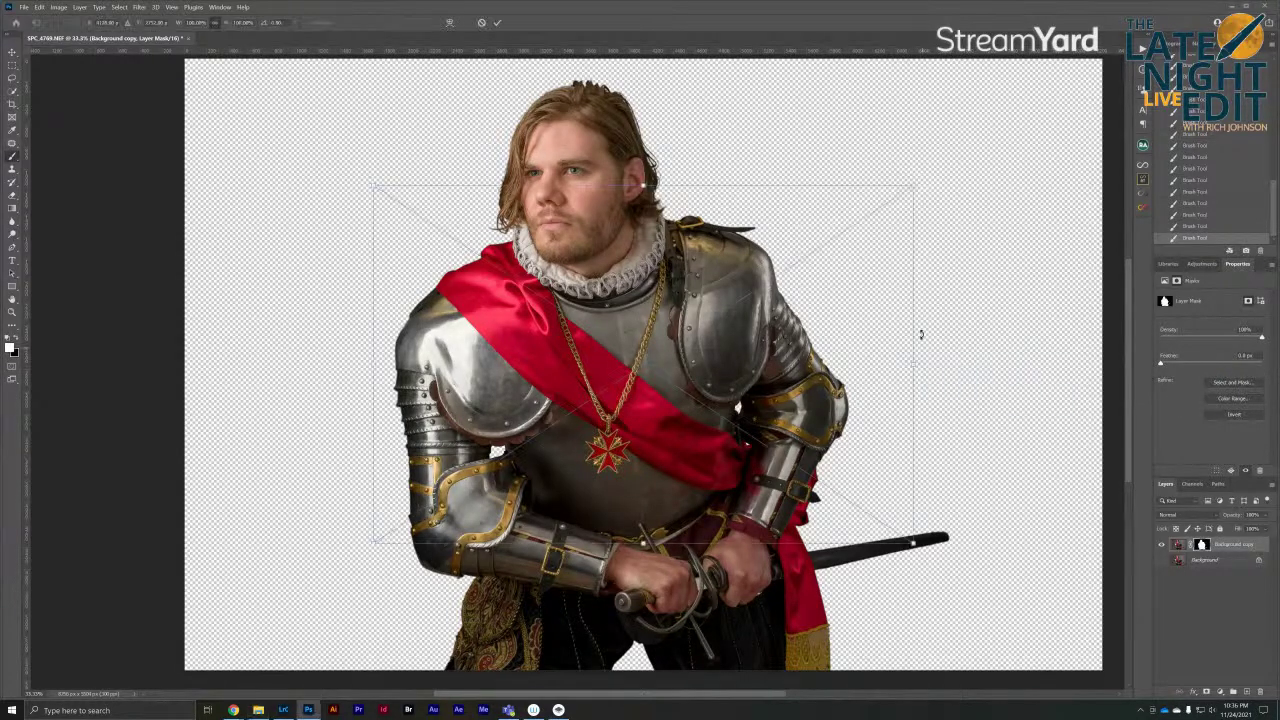
{"action": "left_click_drag", "start_coordinate": [913, 187], "coordinate": [1117, 104]}
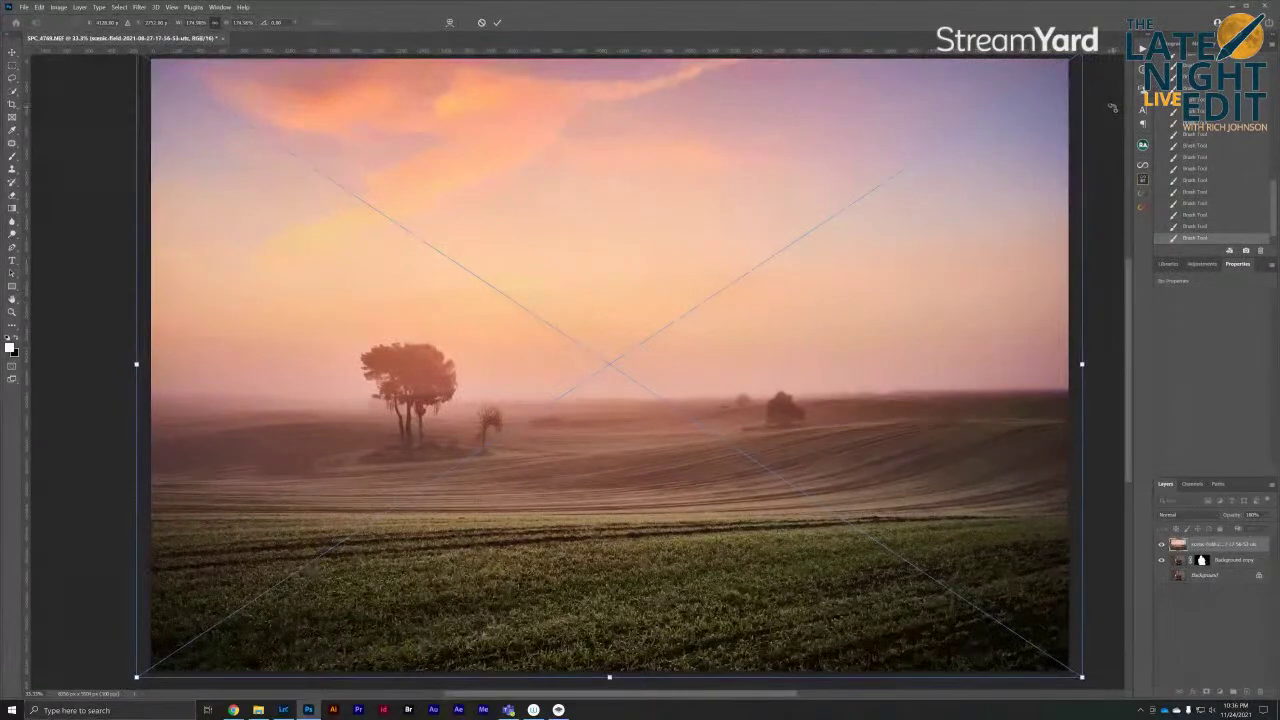
{"action": "key", "text": "Return"}
{"action": "left_click_drag", "start_coordinate": [1215, 545], "coordinate": [1243, 568]}
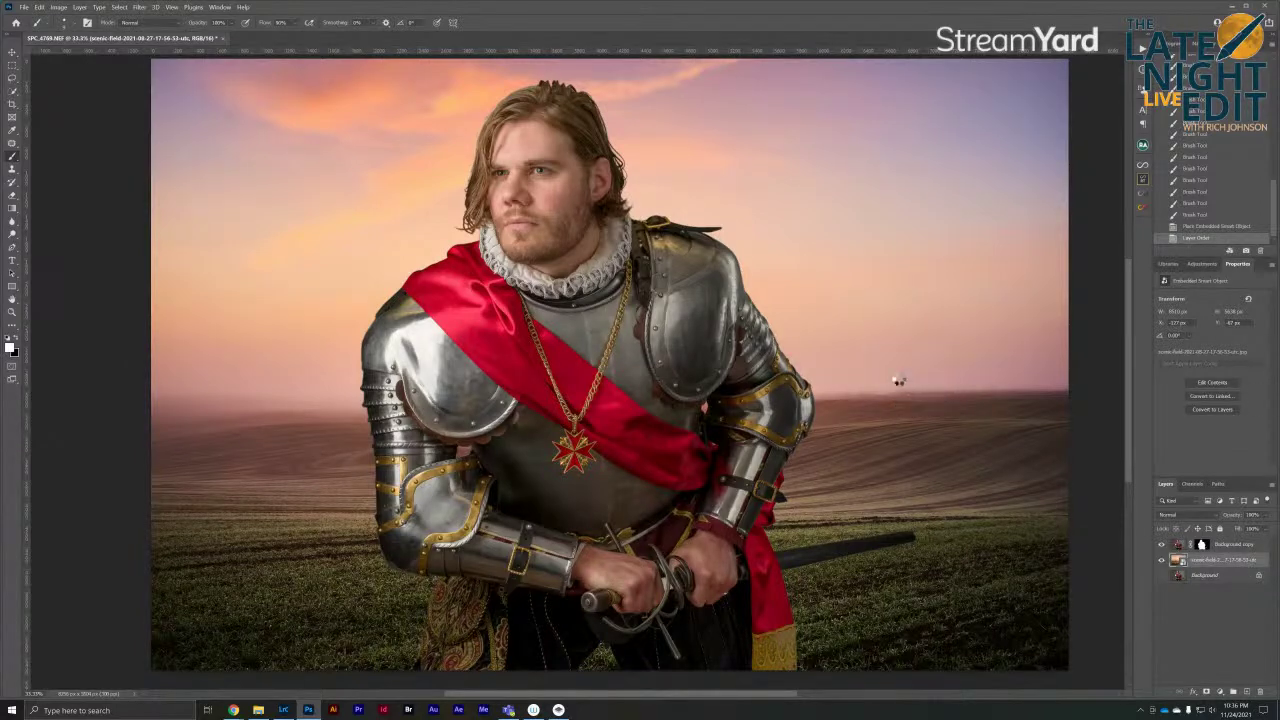
Place the mountains-and-field image behind the knight, scale it to about 114.5%, and align it to cover the canvas
{"action": "key", "text": "ctrl+t"}
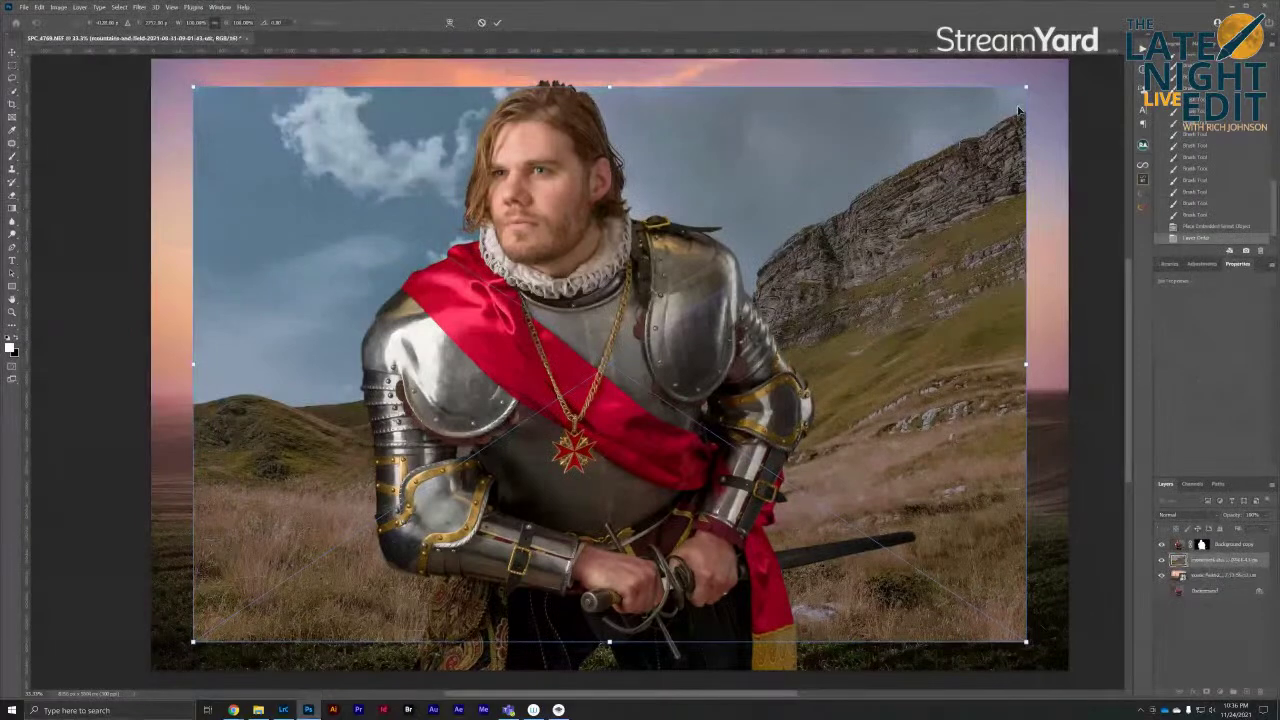
{"action": "left_click_drag", "start_coordinate": [1028, 89], "coordinate": [1034, 83]}
{"action": "left_click_drag", "start_coordinate": [1088, 26], "coordinate": [1027, 99]}
{"action": "left_click_drag", "start_coordinate": [862, 368], "coordinate": [898, 300]}
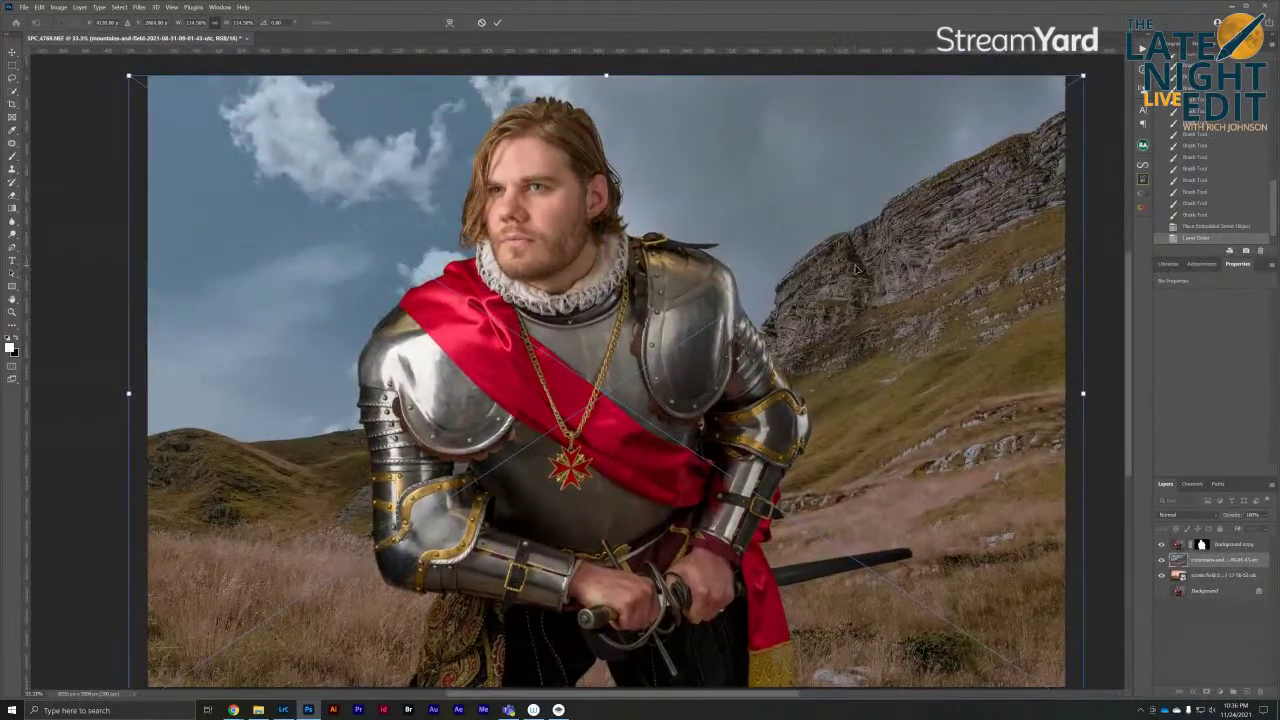
{"action": "left_click_drag", "start_coordinate": [808, 272], "coordinate": [825, 272]}
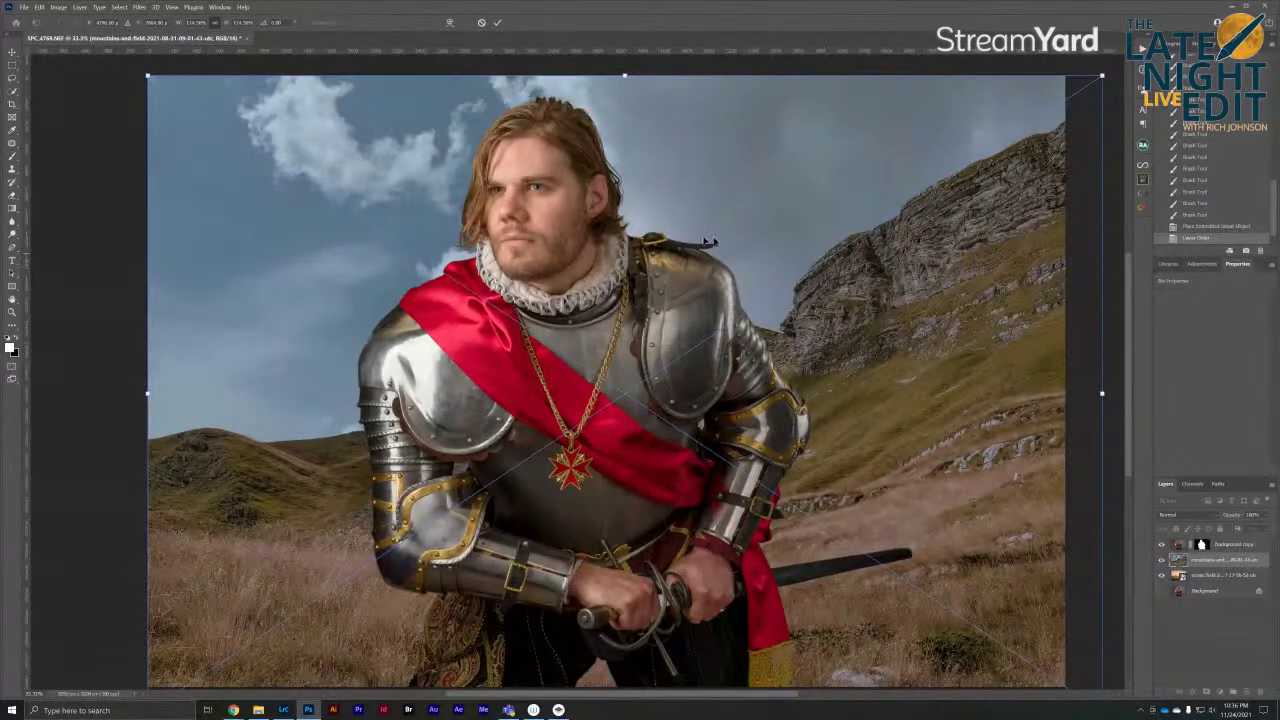
Enlarge the mountains image further, shift it so the rocky peak stands to the knight's right, and commit the placement
{"action": "scroll", "coordinate": [817, 234], "scroll_direction": "right", "scroll_amount": 3}
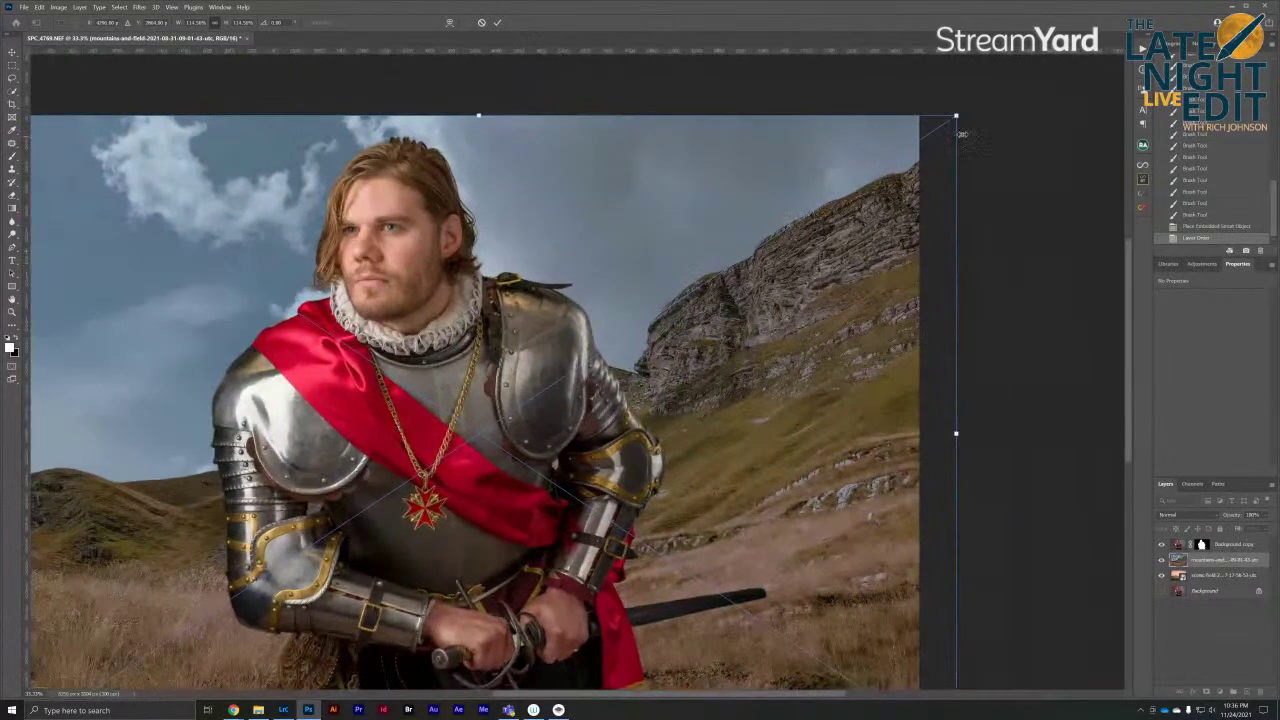
{"action": "left_click_drag", "start_coordinate": [956, 118], "coordinate": [1025, 87]}
{"action": "left_click_drag", "start_coordinate": [750, 224], "coordinate": [882, 173]}
{"action": "left_click_drag", "start_coordinate": [778, 235], "coordinate": [969, 242]}
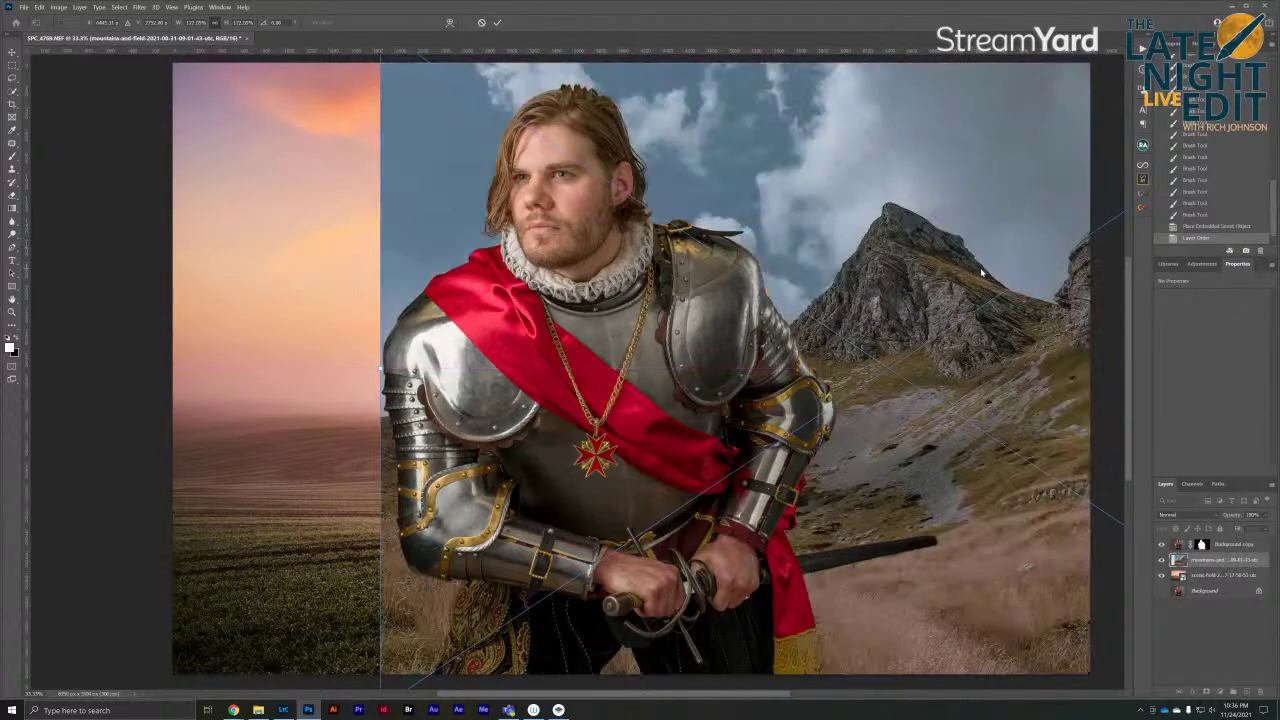
{"action": "key", "text": "alt+space"}
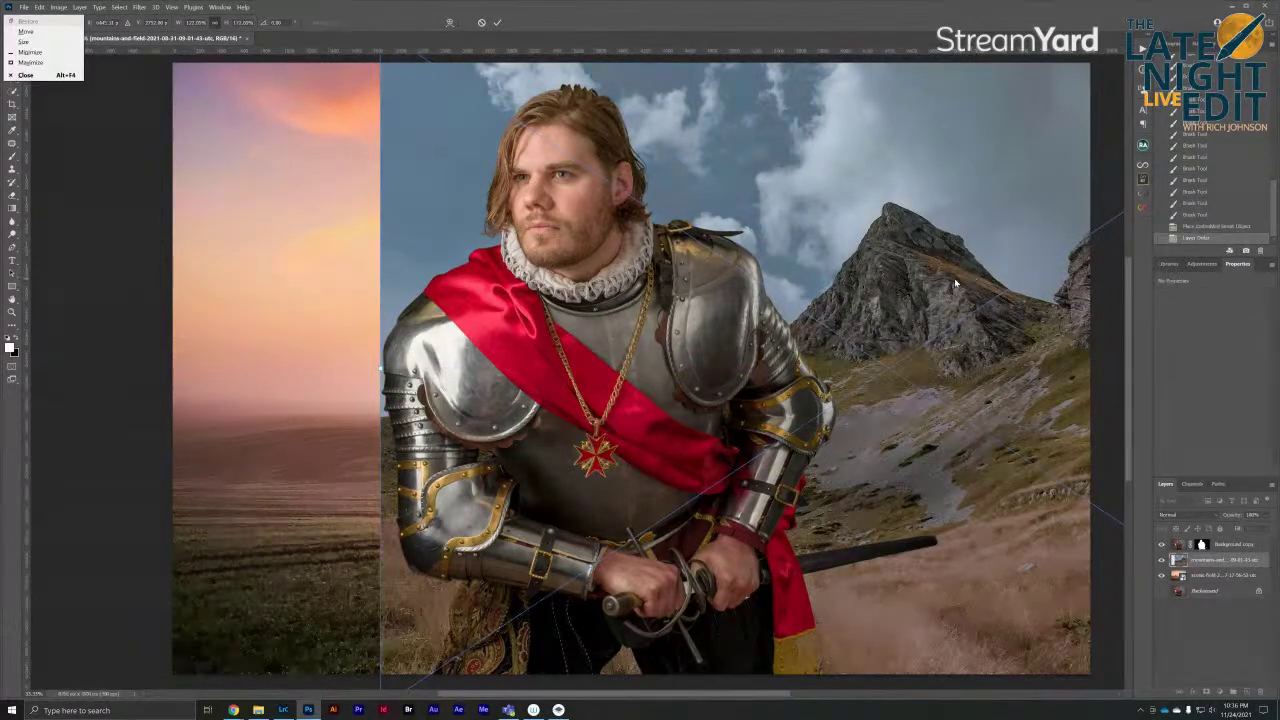
{"action": "key", "text": "Escape"}
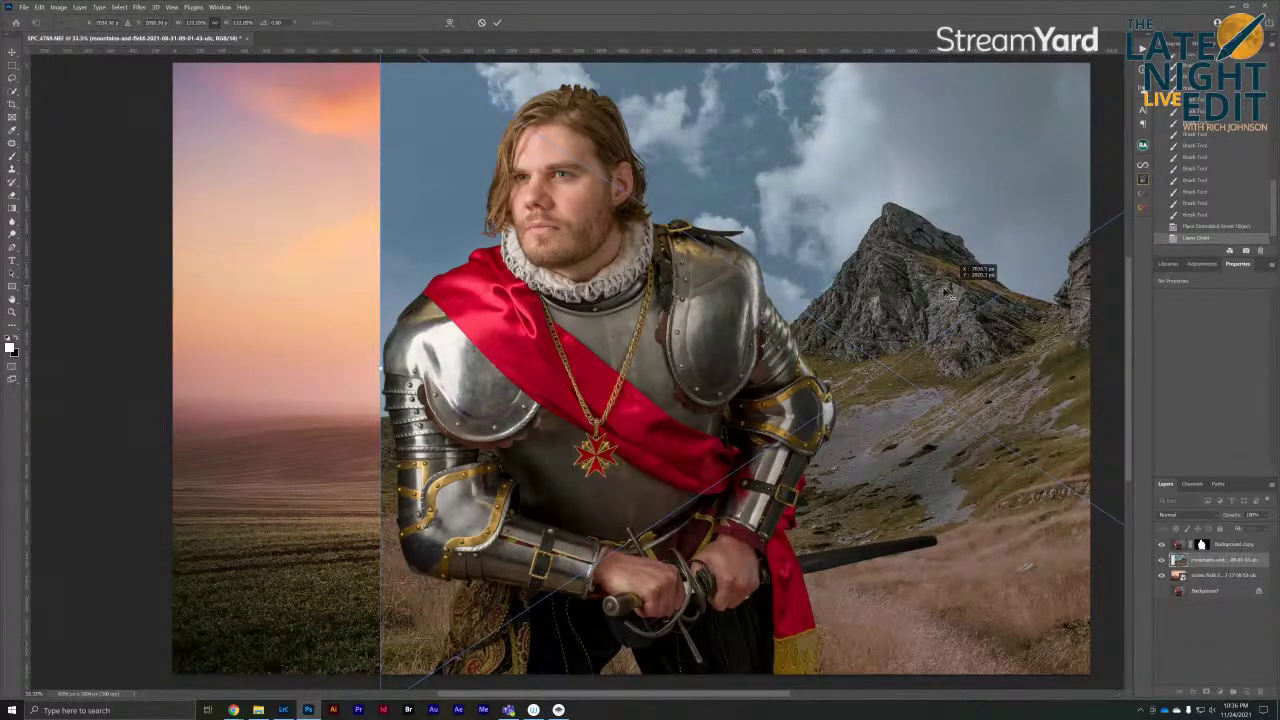
{"action": "left_click_drag", "start_coordinate": [842, 287], "coordinate": [838, 300]}
{"action": "key", "text": "Return"}
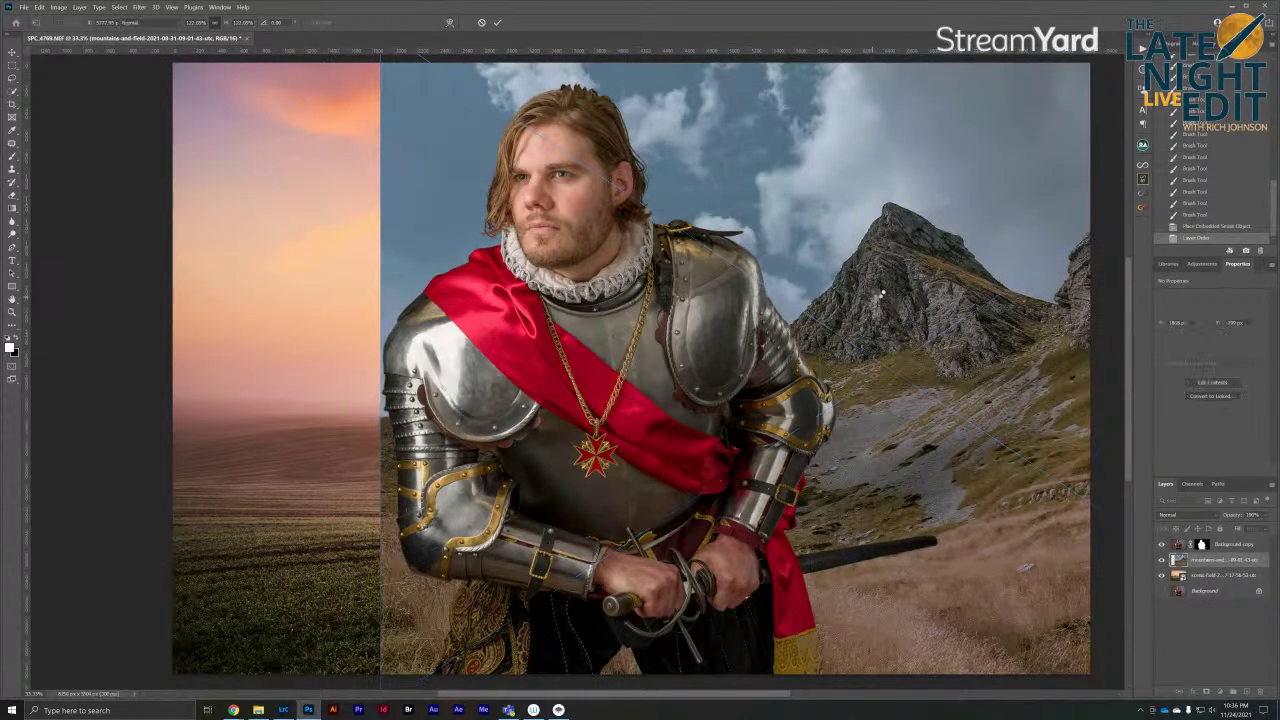
Duplicate the mountains layer, flip the copy horizontally, and position it to fill the canvas left of the knight
{"action": "key", "text": "v"}
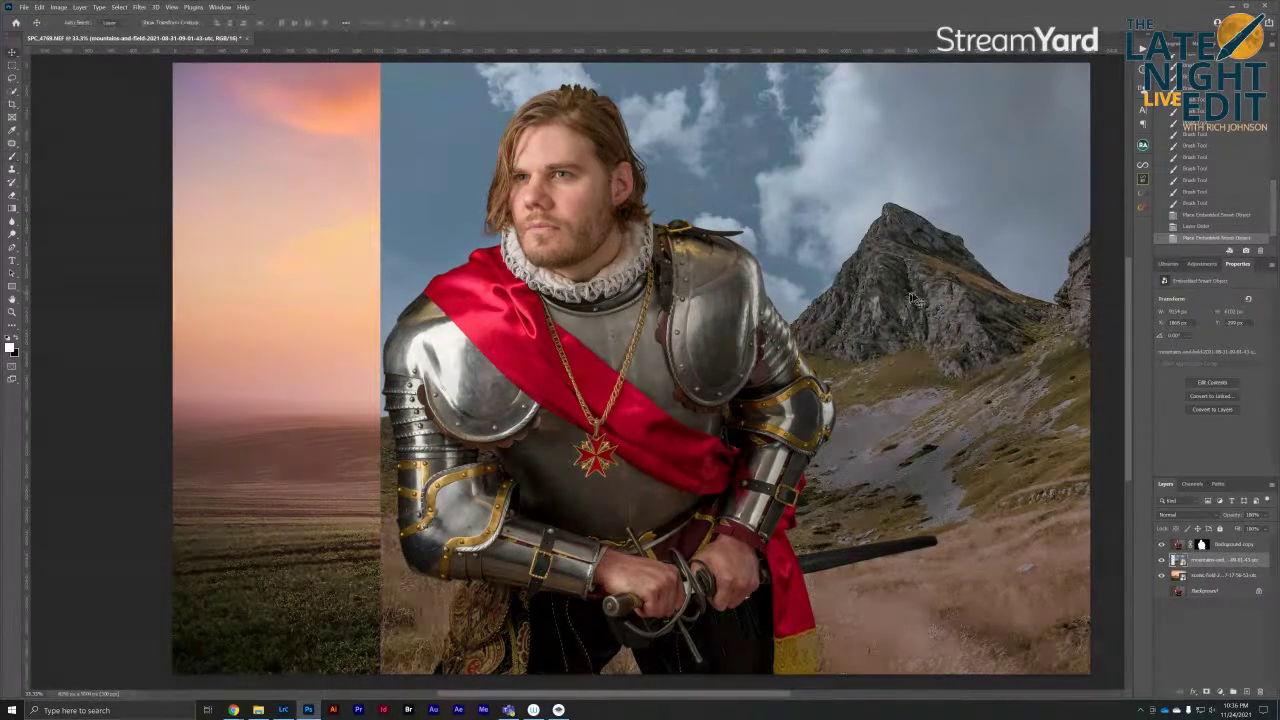
{"action": "mouse_move", "coordinate": [960, 295]}
{"action": "left_mouse_down"}
{"action": "mouse_move", "coordinate": [618, 258]}
{"action": "mouse_move", "coordinate": [520, 280]}
{"action": "mouse_move", "coordinate": [680, 265]}
{"action": "mouse_move", "coordinate": [447, 272]}
{"action": "mouse_move", "coordinate": [492, 280]}
{"action": "mouse_move", "coordinate": [476, 284]}
{"action": "left_mouse_up"}
{"action": "left_click", "coordinate": [37, 8]}
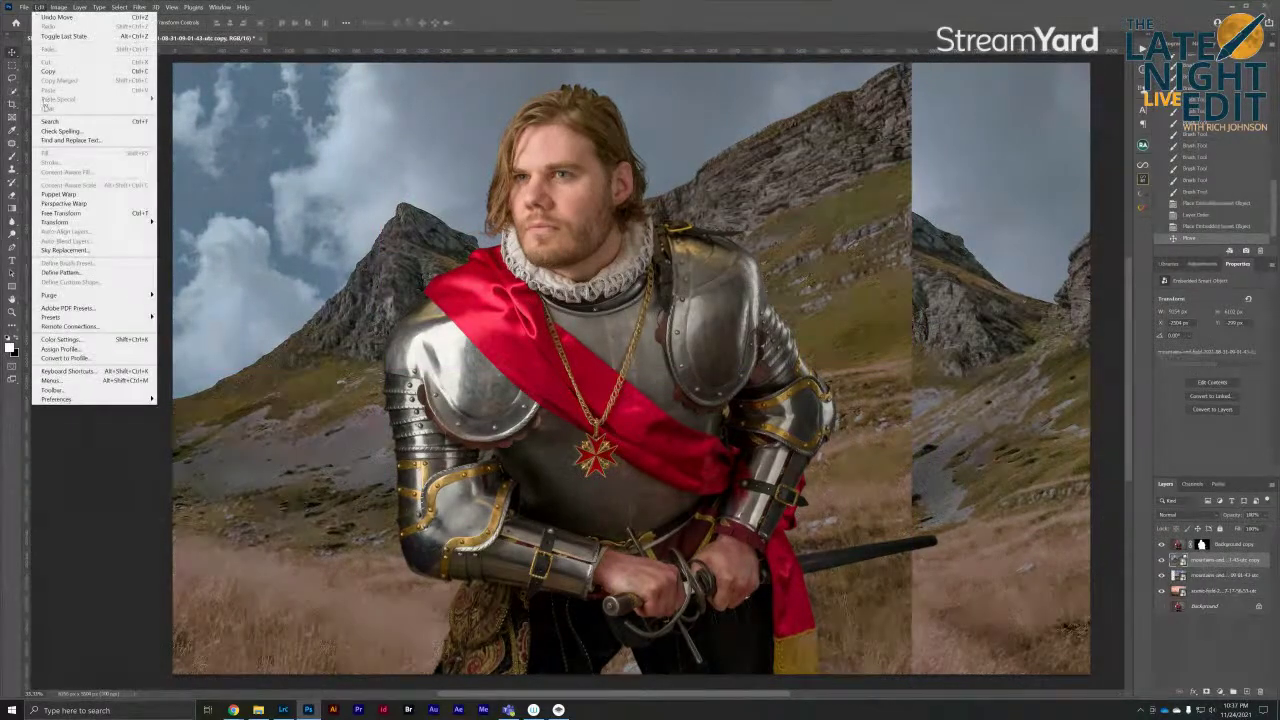
{"action": "mouse_move", "coordinate": [64, 222]}
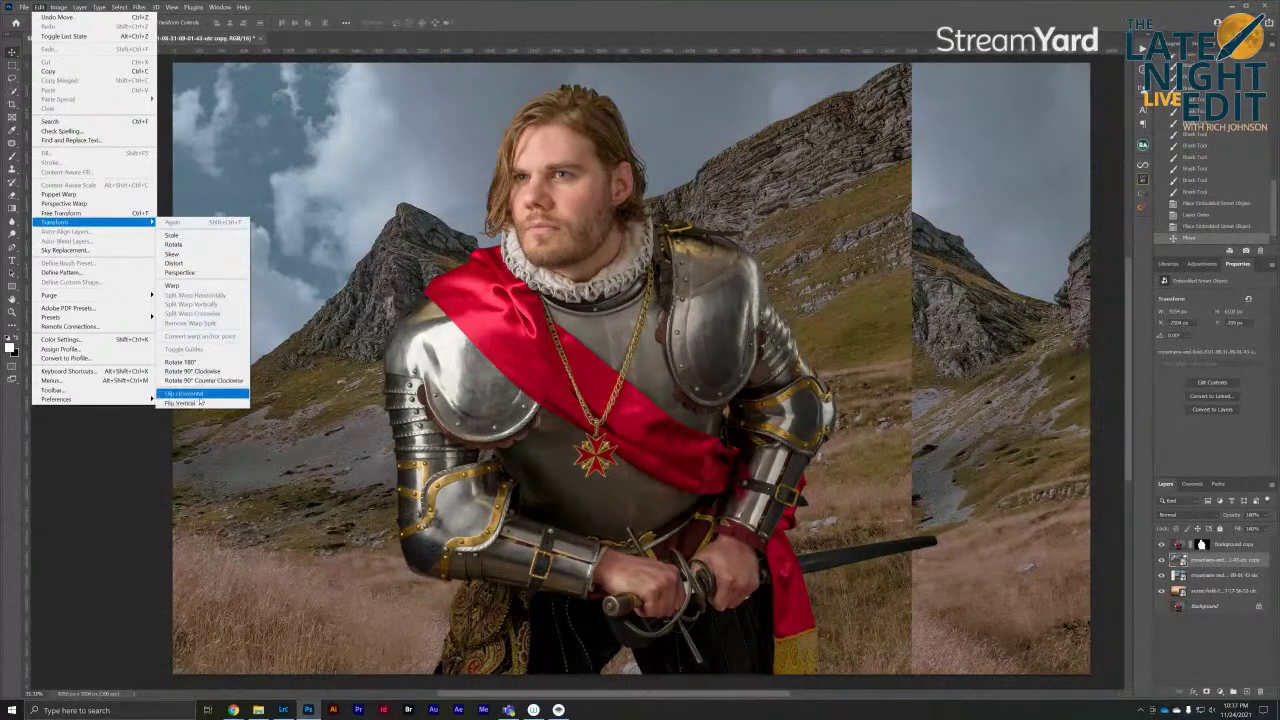
{"action": "left_click", "coordinate": [184, 393]}
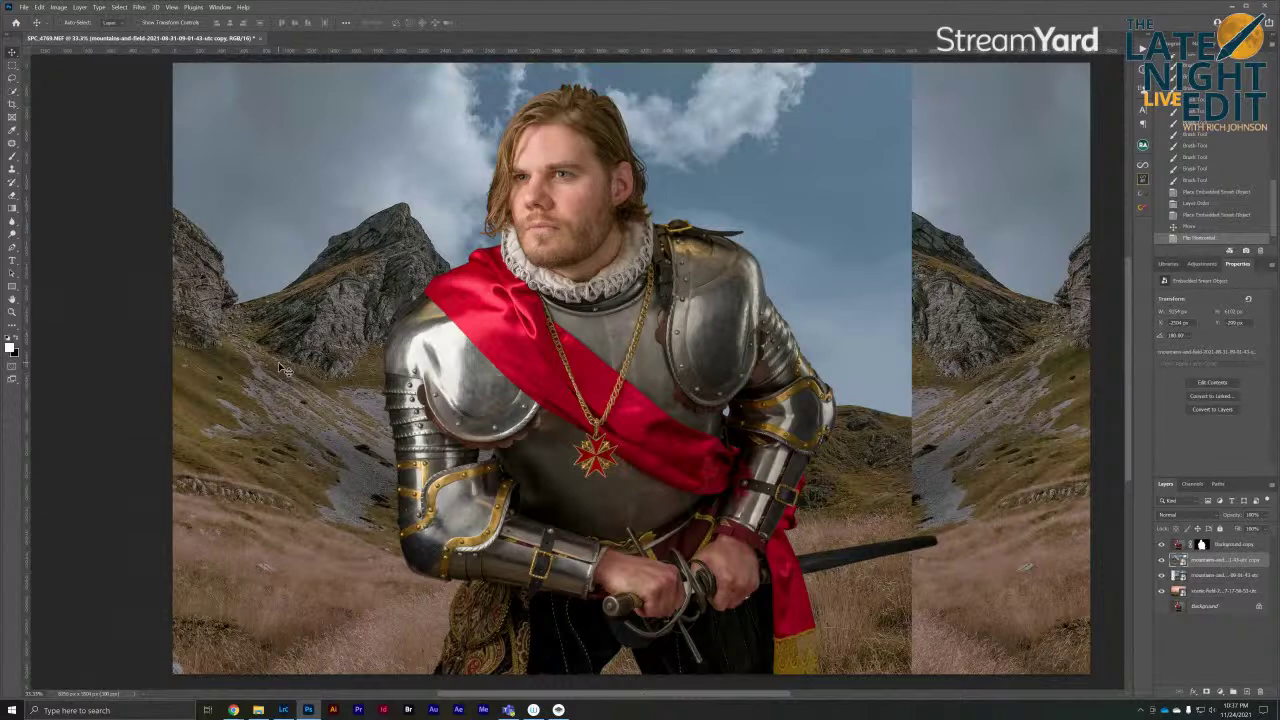
{"action": "left_click_drag", "start_coordinate": [866, 296], "coordinate": [330, 331]}
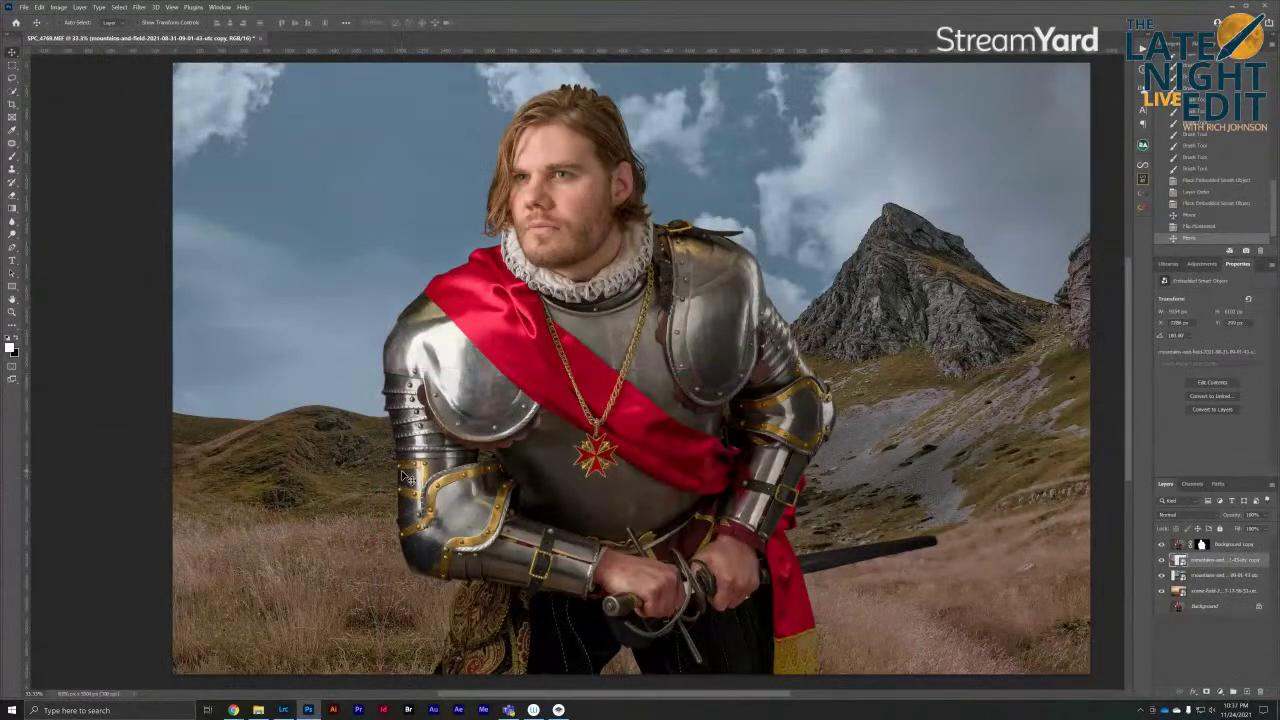
{"action": "left_click_drag", "start_coordinate": [324, 537], "coordinate": [465, 541]}
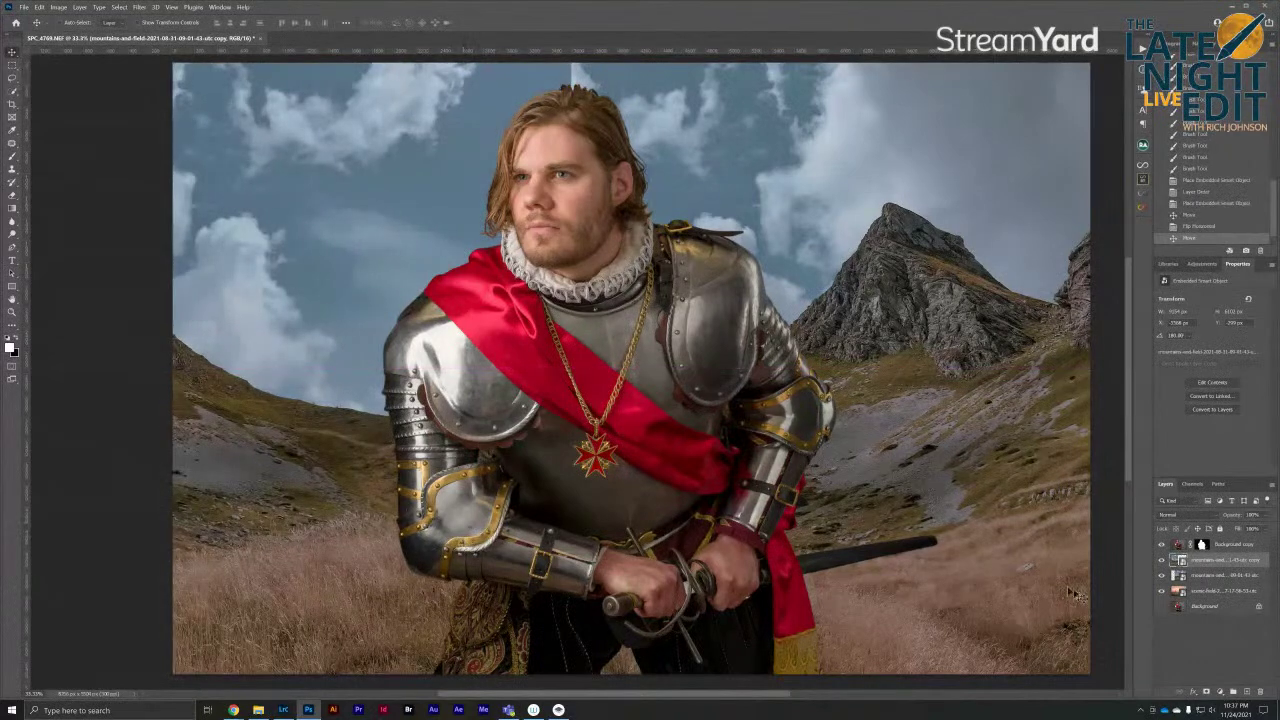
Add a layer mask to the mirrored mountains copy and draw a short black-and-white gradient to blend the seam above the head
{"action": "left_click", "coordinate": [1207, 693]}
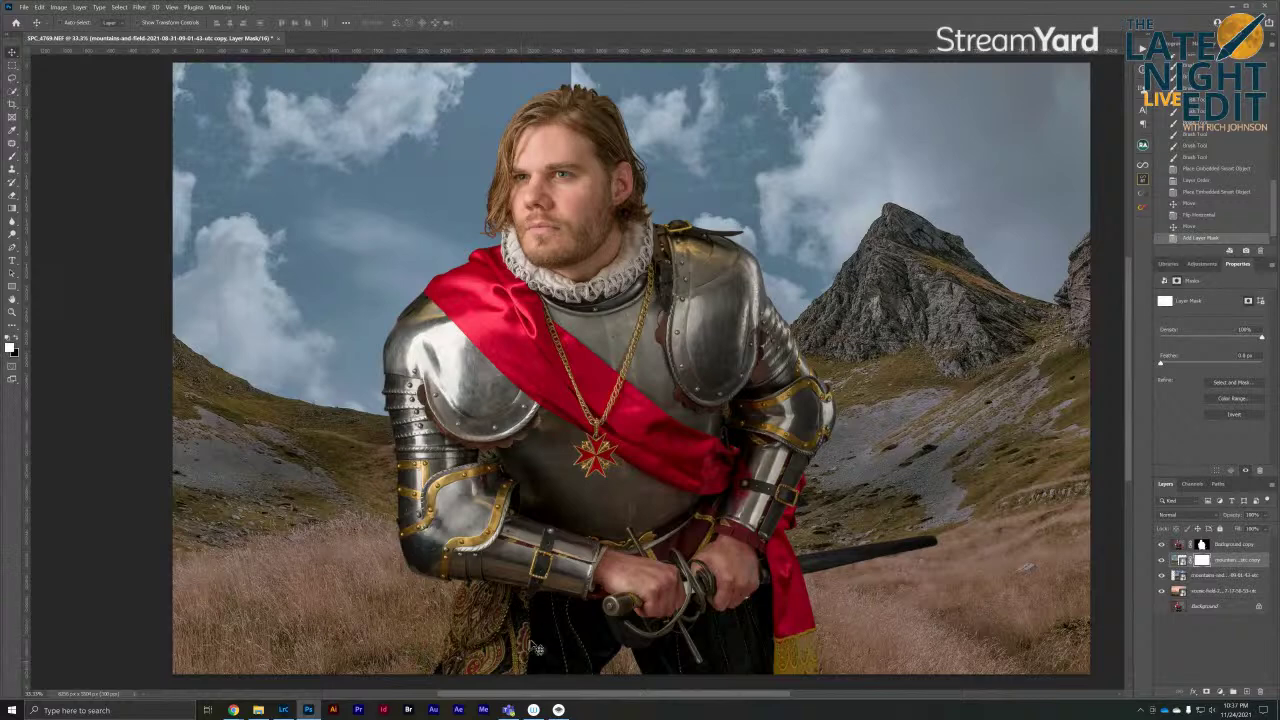
{"action": "key", "text": "g"}
{"action": "left_click", "coordinate": [16, 342]}
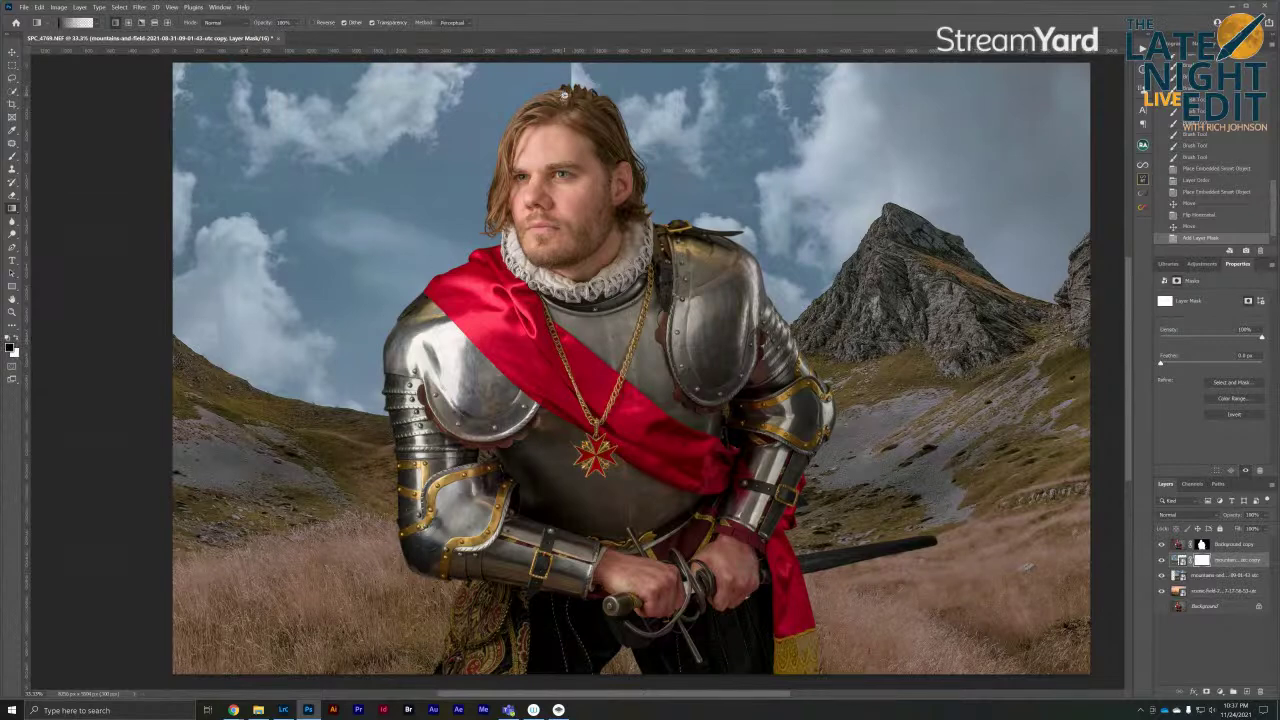
{"action": "left_click_drag", "start_coordinate": [391, 100], "coordinate": [389, 100]}
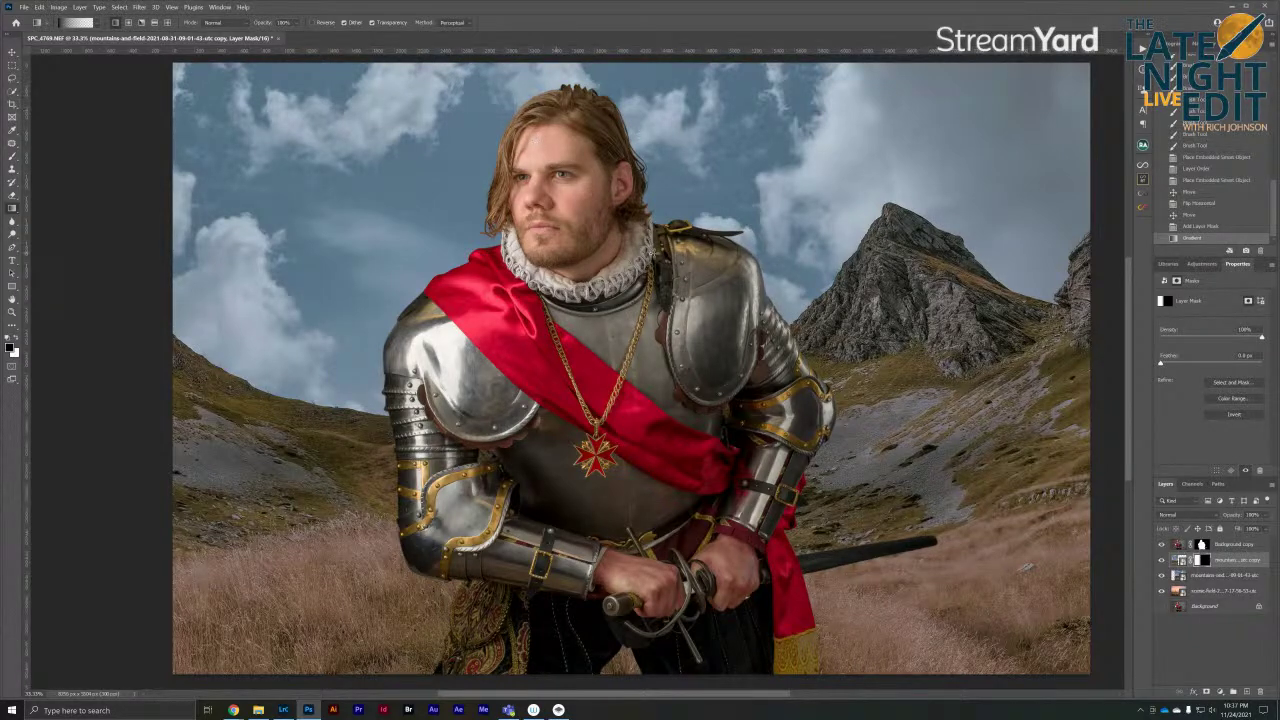
Select both mountains layers and move them down and to the right so the peak sits lower beside the knight
{"action": "left_click", "coordinate": [1219, 578]}
{"action": "key", "text": "v"}
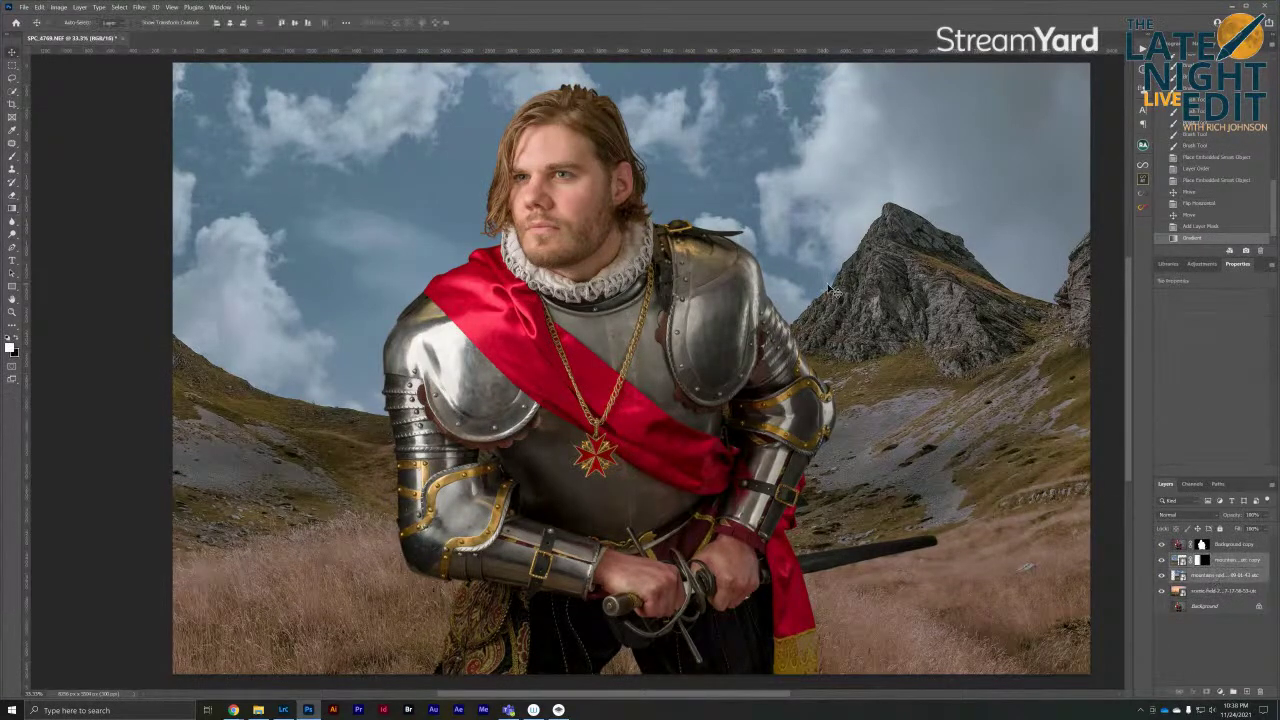
{"action": "left_click_drag", "start_coordinate": [837, 283], "coordinate": [884, 339]}
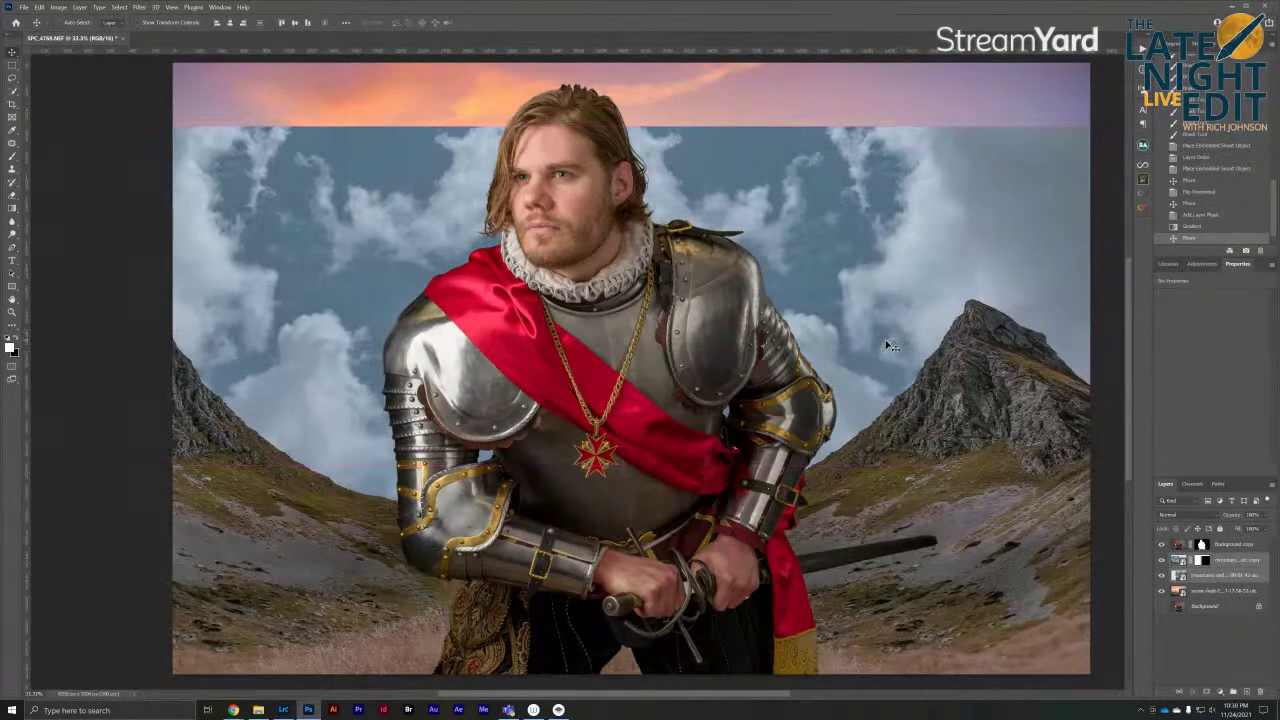
{"action": "key", "text": "ctrl+minus"}
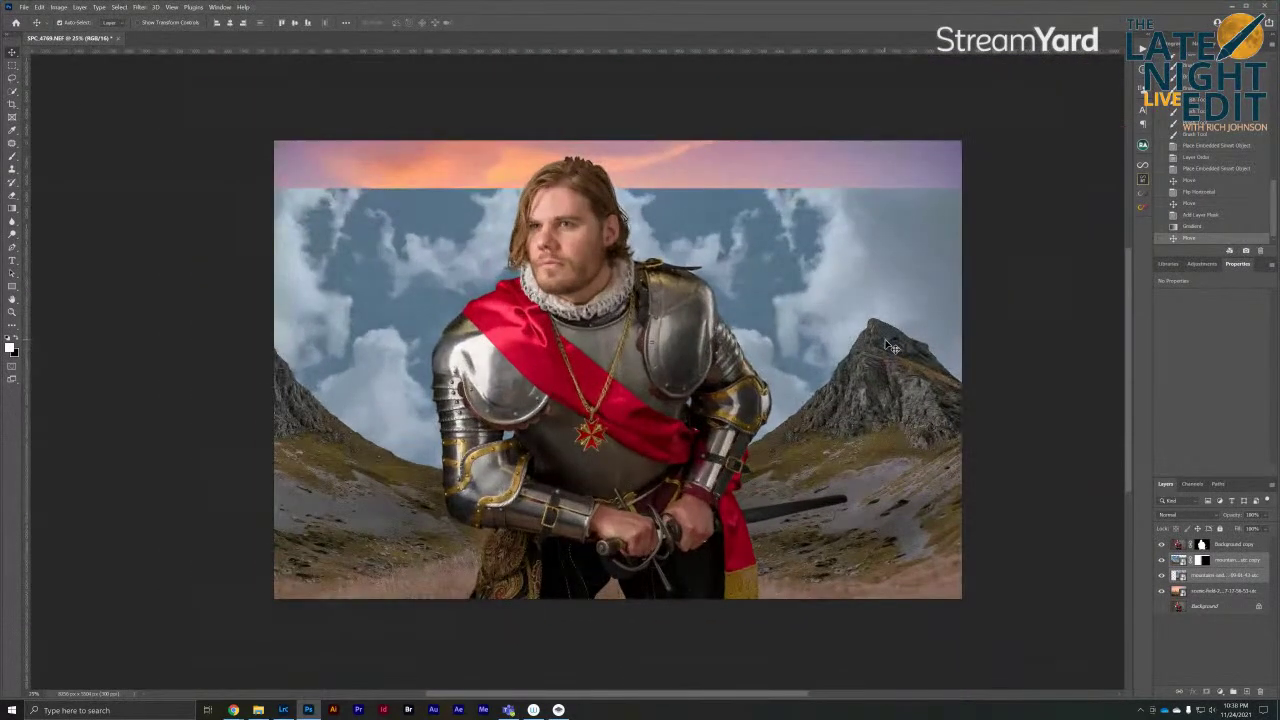
{"action": "key", "text": "ctrl+plus"}
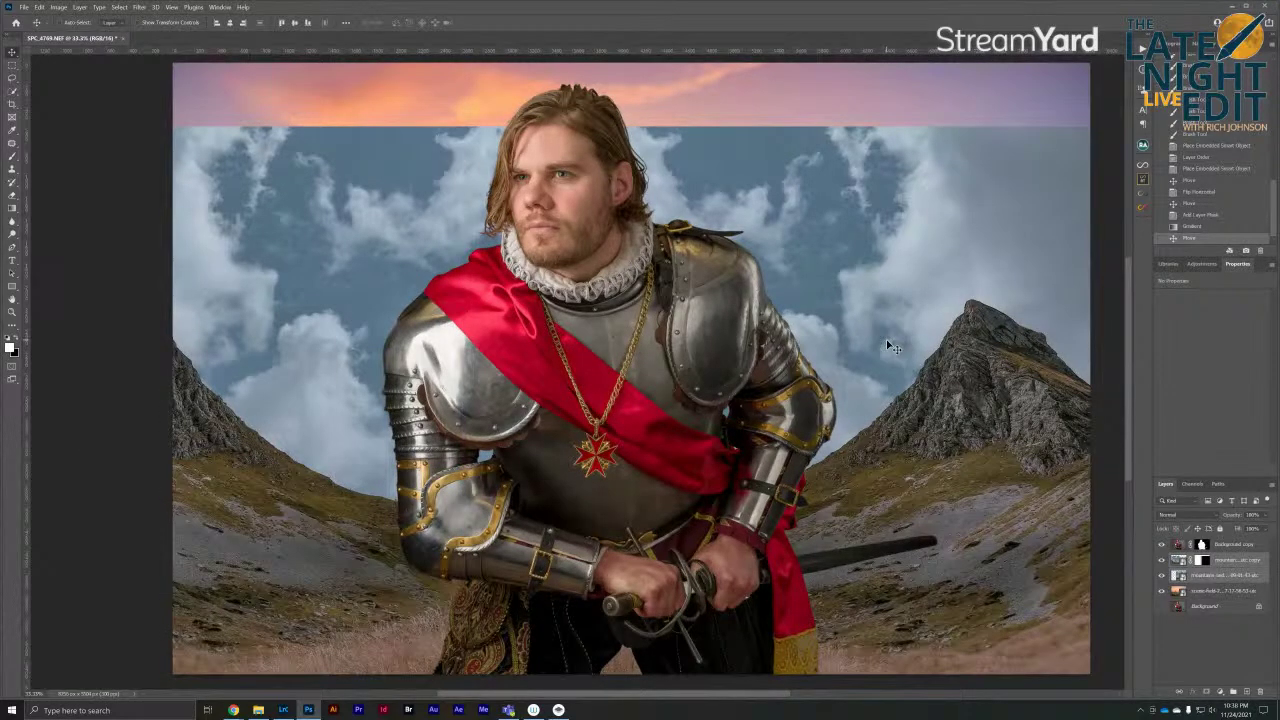
Try to shift the mirrored mountains copy slightly to the left on its own
{"action": "left_click", "coordinate": [1232, 562]}
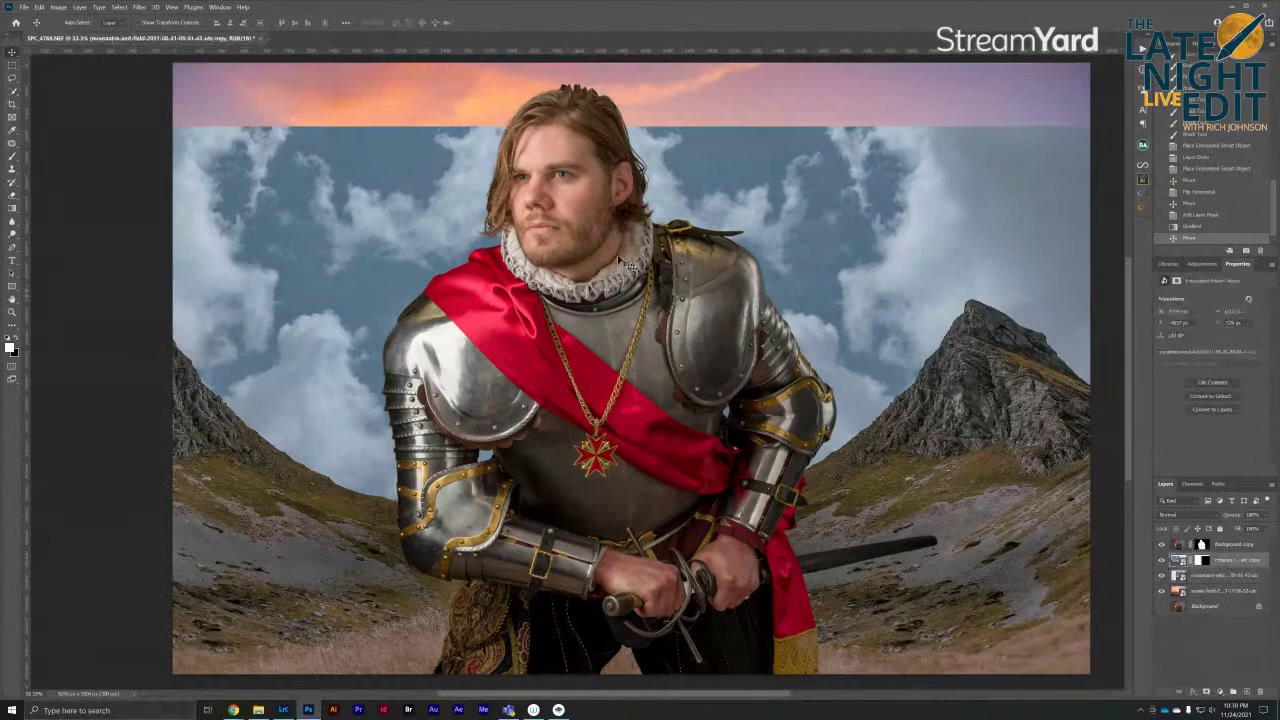
{"action": "mouse_move", "coordinate": [623, 250]}
{"action": "left_mouse_down"}
{"action": "mouse_move", "coordinate": [690, 247]}
{"action": "mouse_move", "coordinate": [600, 252]}
{"action": "left_mouse_up"}
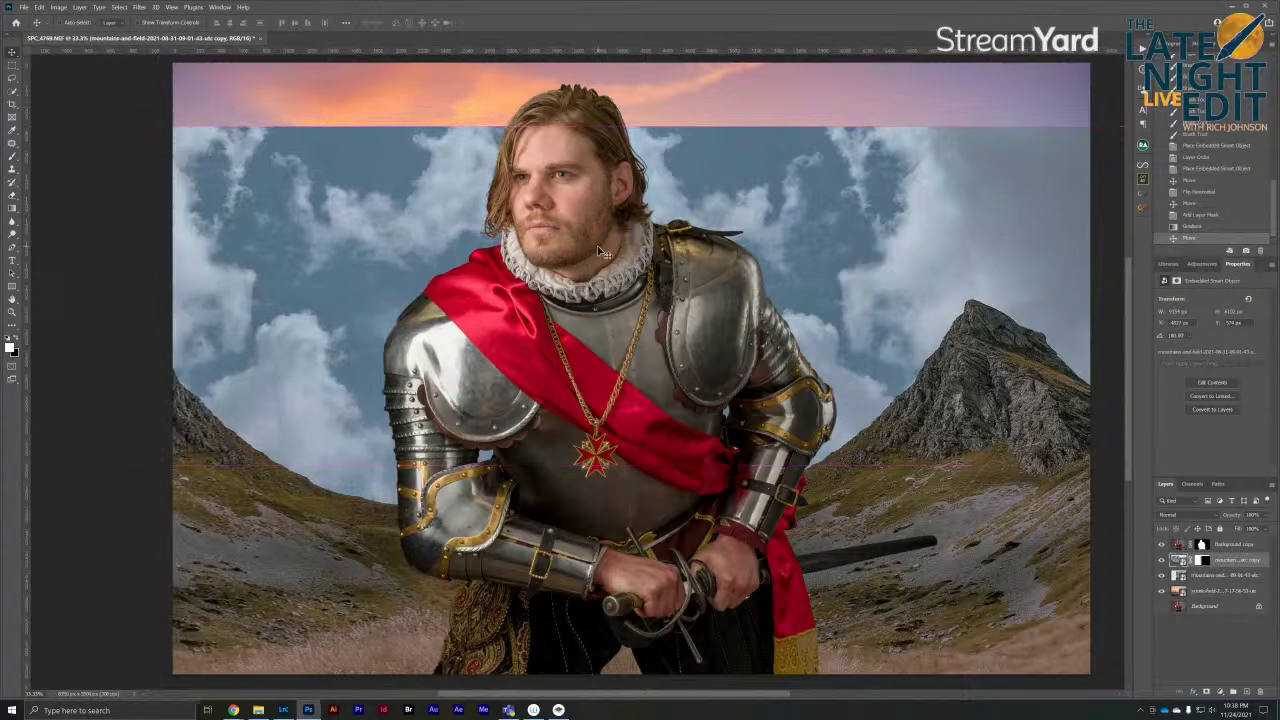
{"action": "key", "text": "ctrl+minus"}
{"action": "left_click_drag", "start_coordinate": [1128, 553], "coordinate": [1140, 558]}
{"action": "key", "text": "ctrl+z"}
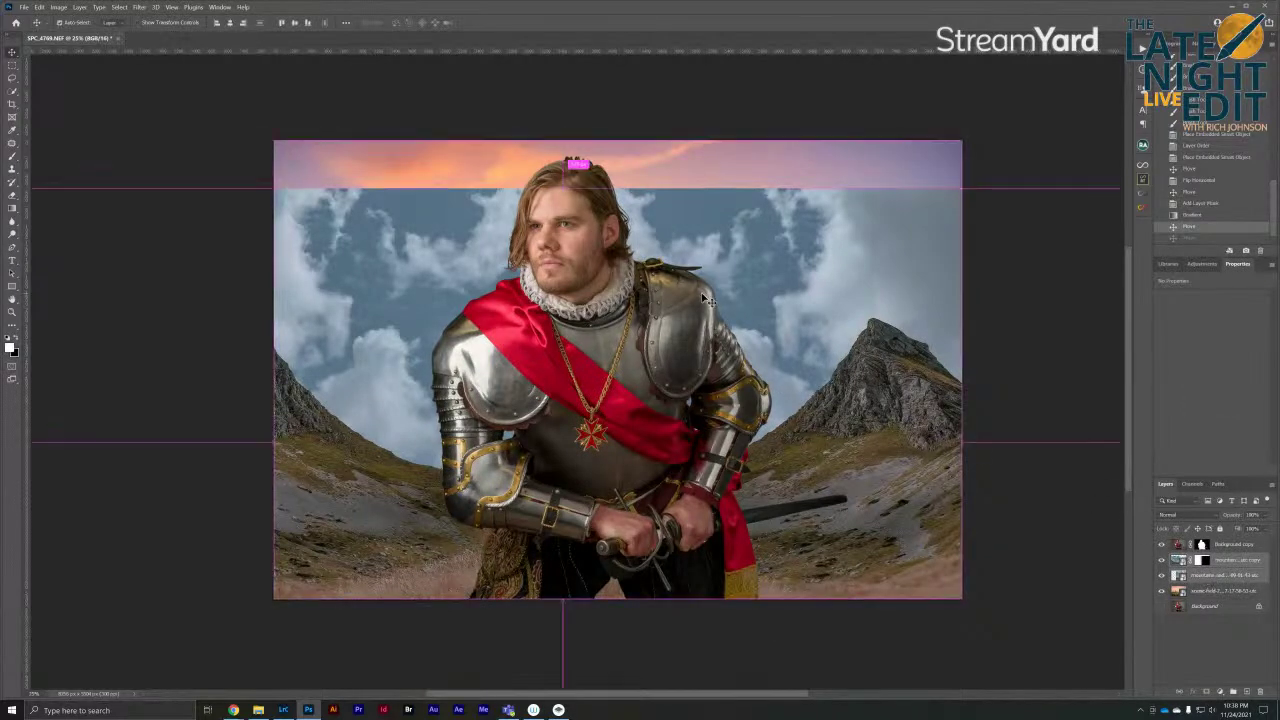
Free-transform both mountains layers together, enlarging and repositioning them to cover the sunset strip and fill the canvas
{"action": "key", "text": "ctrl+t"}
{"action": "key", "text": "ctrl+minus"}
{"action": "key", "text": "ctrl+minus"}
{"action": "left_click_drag", "start_coordinate": [912, 282], "coordinate": [989, 248]}
{"action": "left_click_drag", "start_coordinate": [847, 293], "coordinate": [820, 292]}
{"action": "key", "text": "ctrl+plus"}
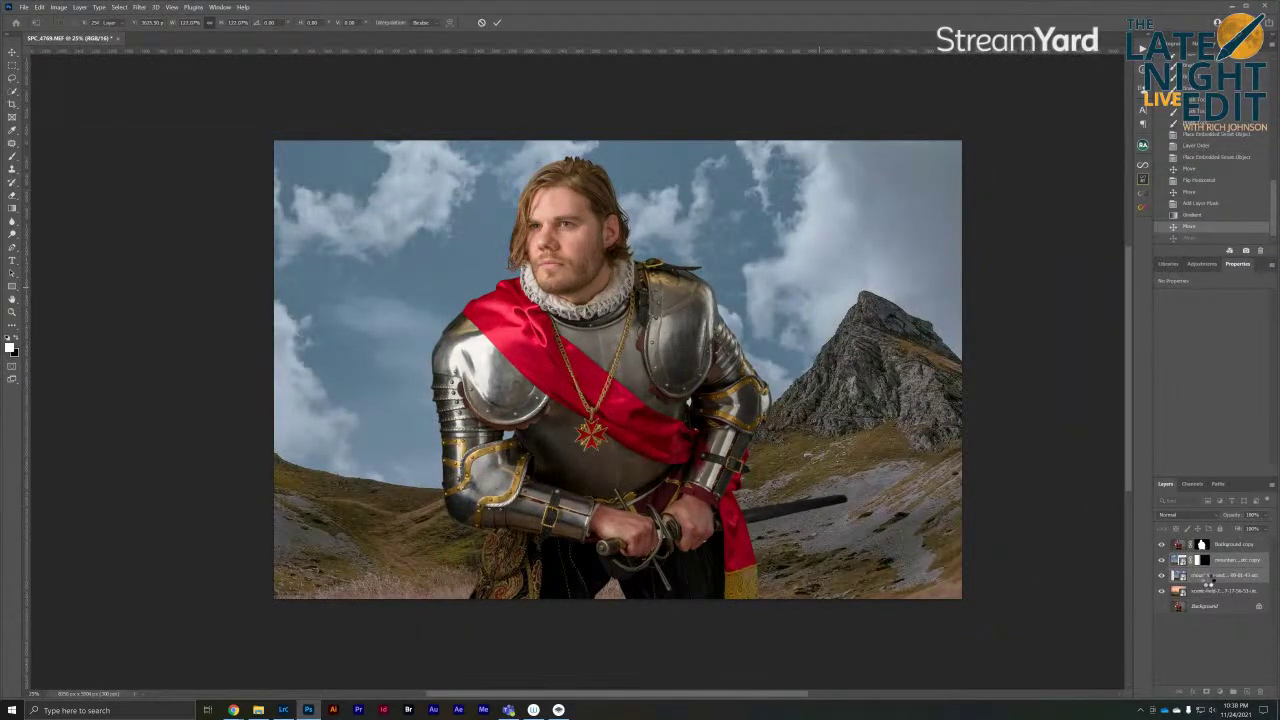
{"action": "key", "text": "Return"}
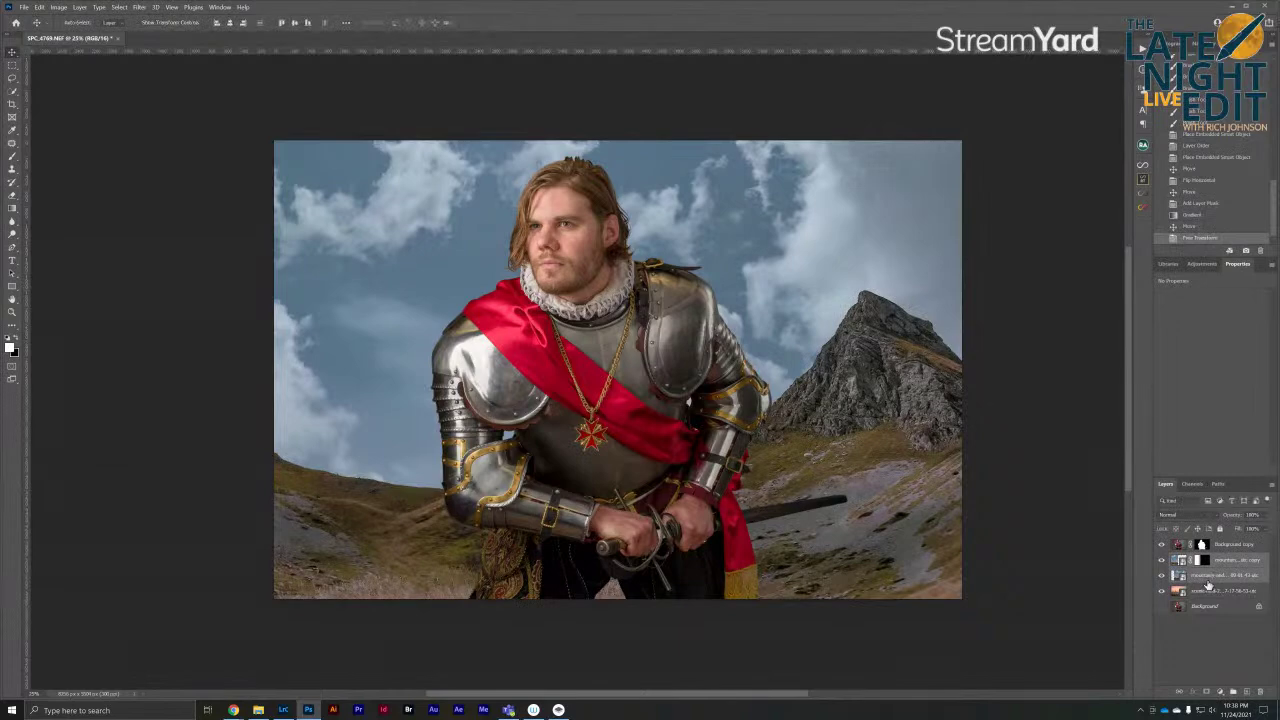
Make the original Background layer visible and duplicate it
{"action": "left_click", "coordinate": [1214, 606]}
{"action": "left_click", "coordinate": [1161, 606]}
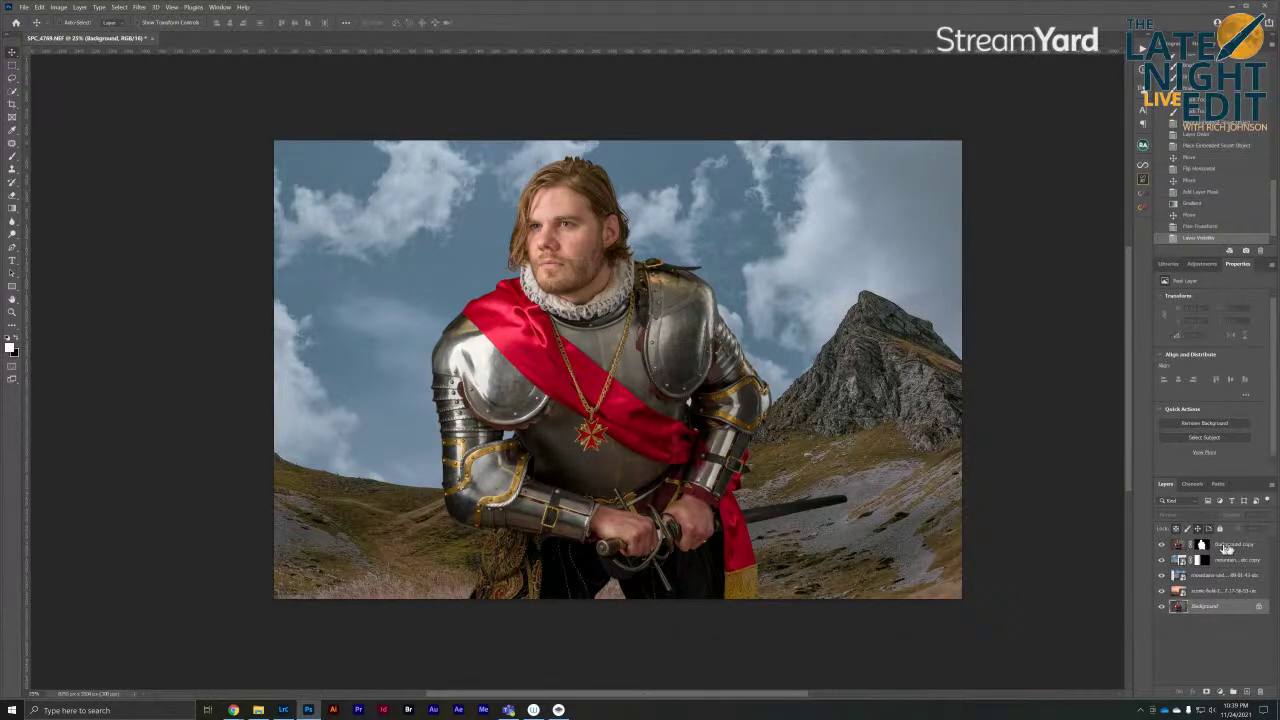
{"action": "key", "text": "ctrl+j"}
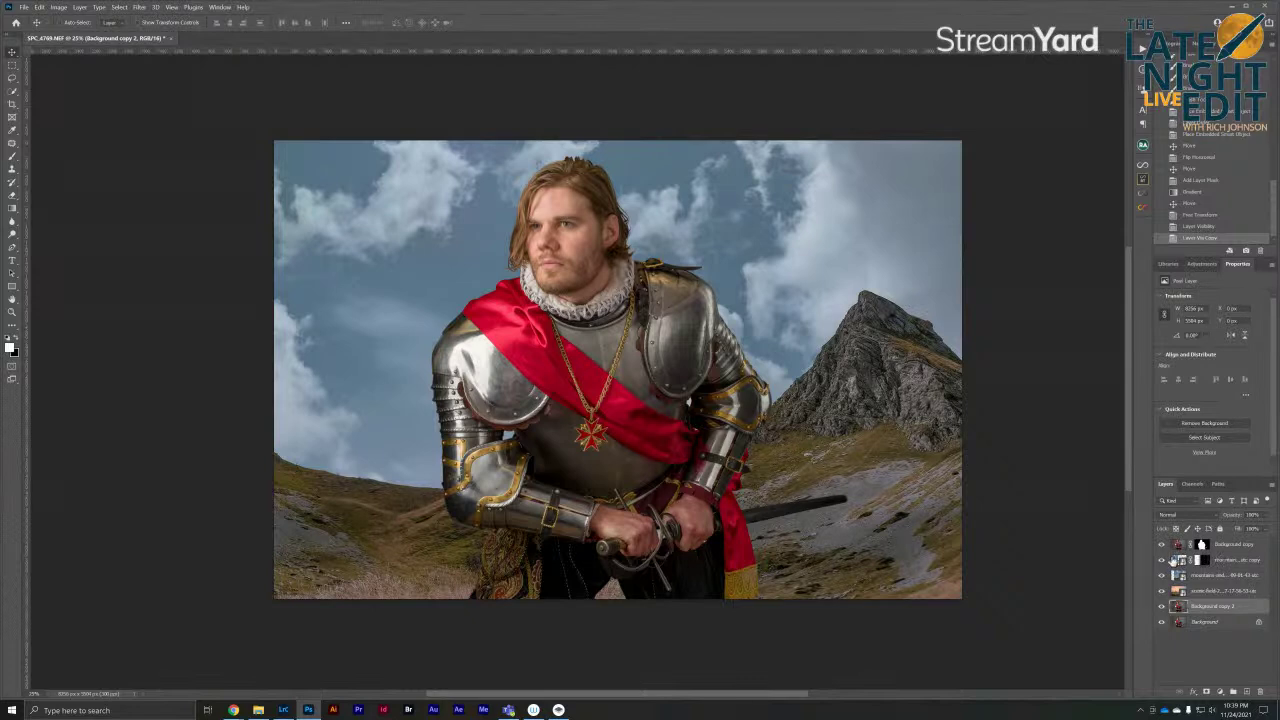
Hide the landscape layers and the original Background, leaving the masked knight and the new Background duplicate visible
{"action": "left_click", "coordinate": [1161, 591]}
{"action": "left_click", "coordinate": [1161, 621]}
{"action": "left_click", "coordinate": [1161, 606]}
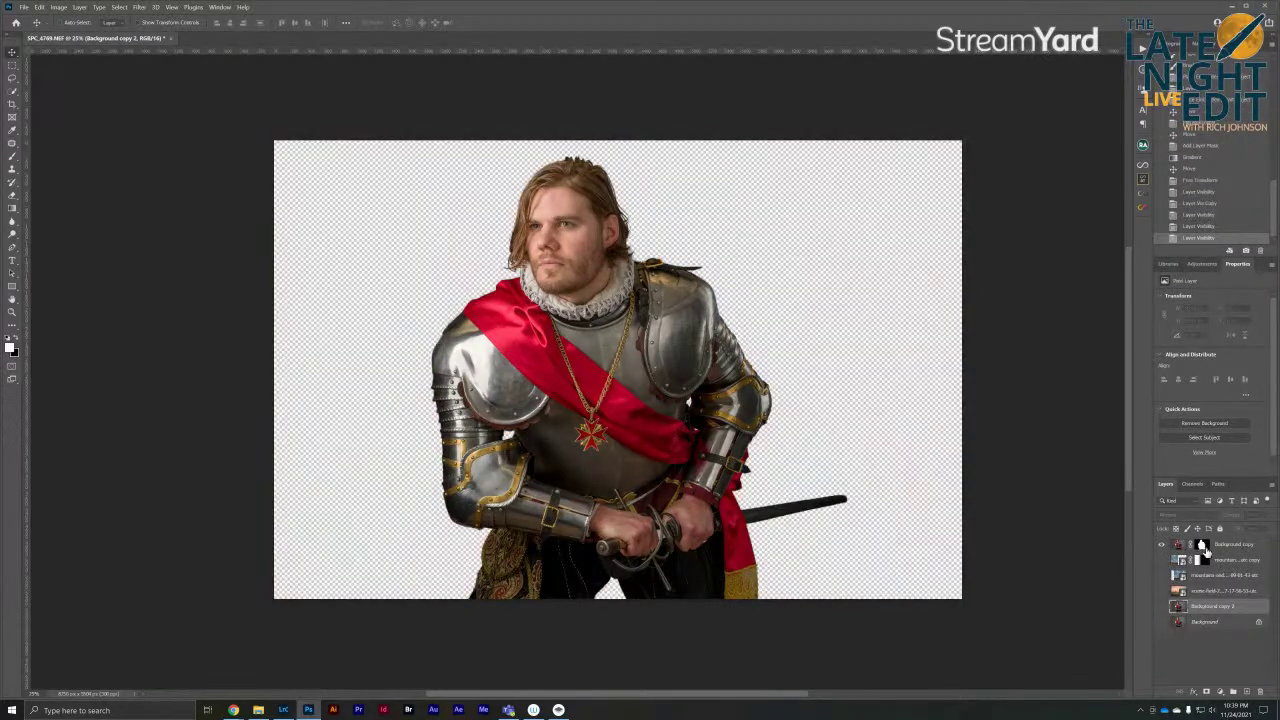
{"action": "left_click", "coordinate": [1161, 606]}
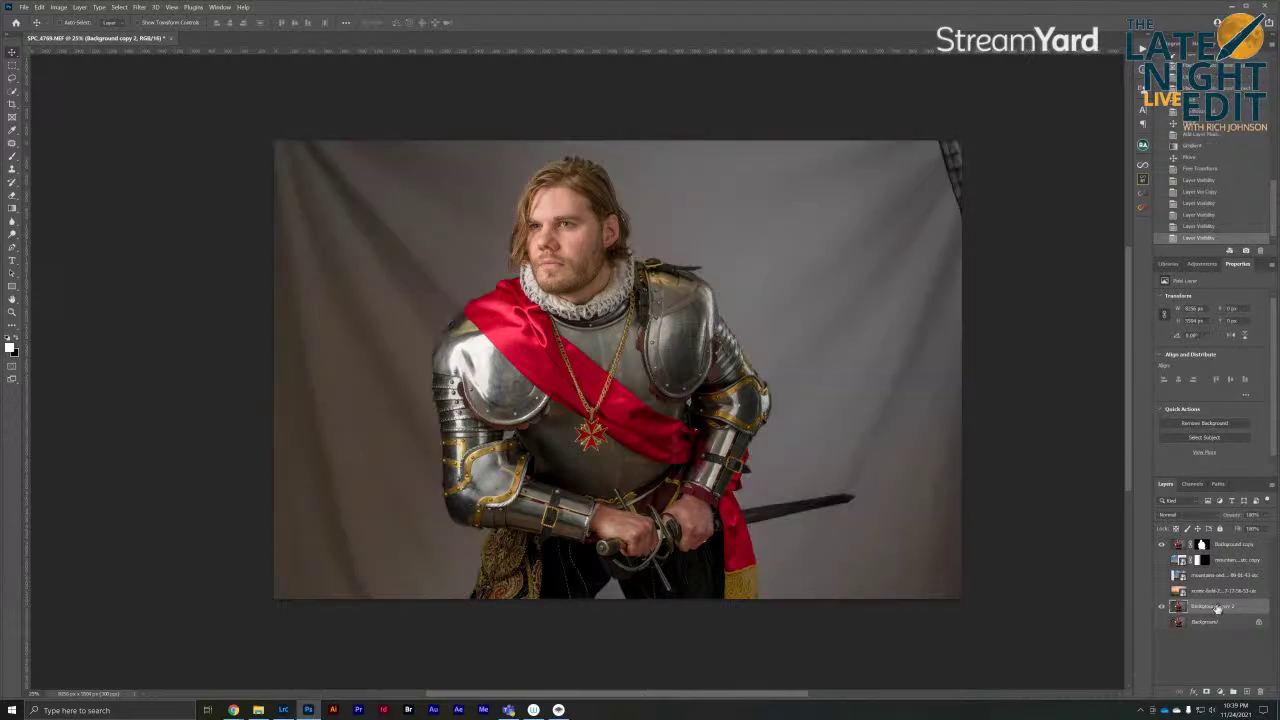
Select the masked knight and the Background duplicate together and move both about 909 px to the left
{"action": "left_click", "coordinate": [1229, 550]}
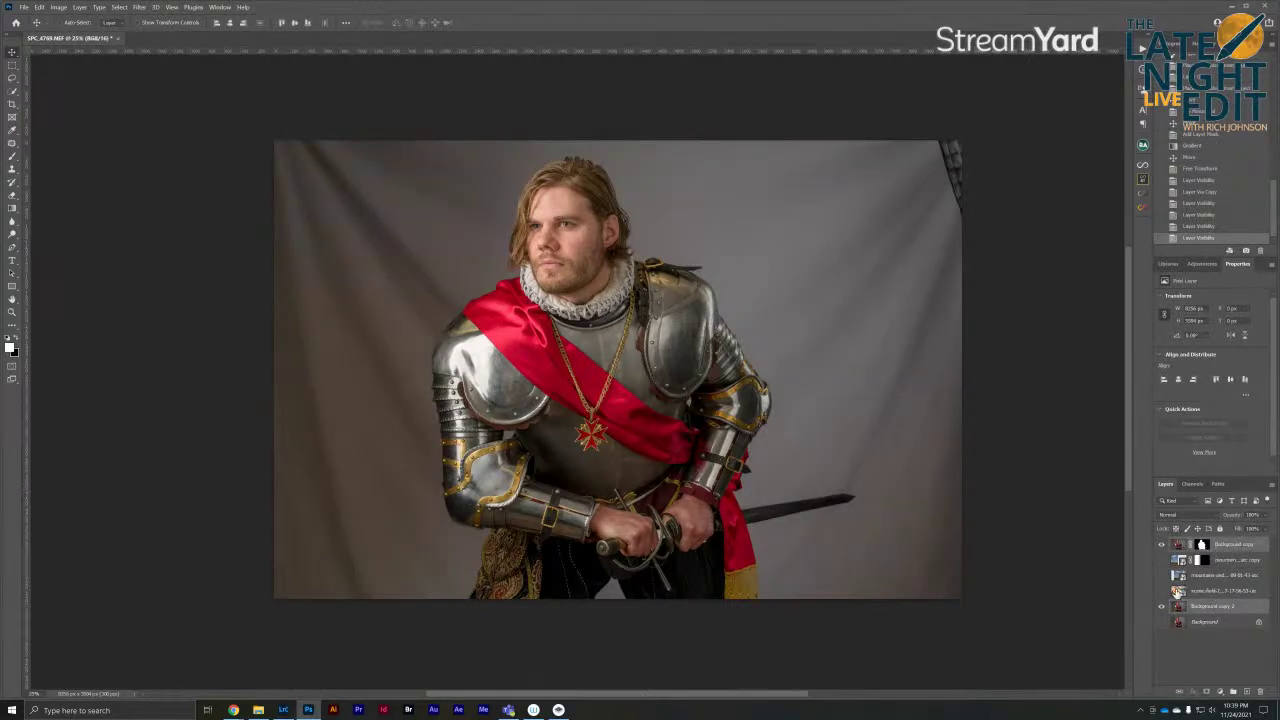
{"action": "left_click_drag", "start_coordinate": [1161, 590], "coordinate": [1161, 560]}
{"action": "left_click_drag", "start_coordinate": [930, 402], "coordinate": [853, 401]}
Compare the cut-out knight against the original backdrop, transparency and the landscape by toggling layer visibility, ending with the landscape layers hidden
{"action": "left_click_drag", "start_coordinate": [1160, 593], "coordinate": [1161, 560]}
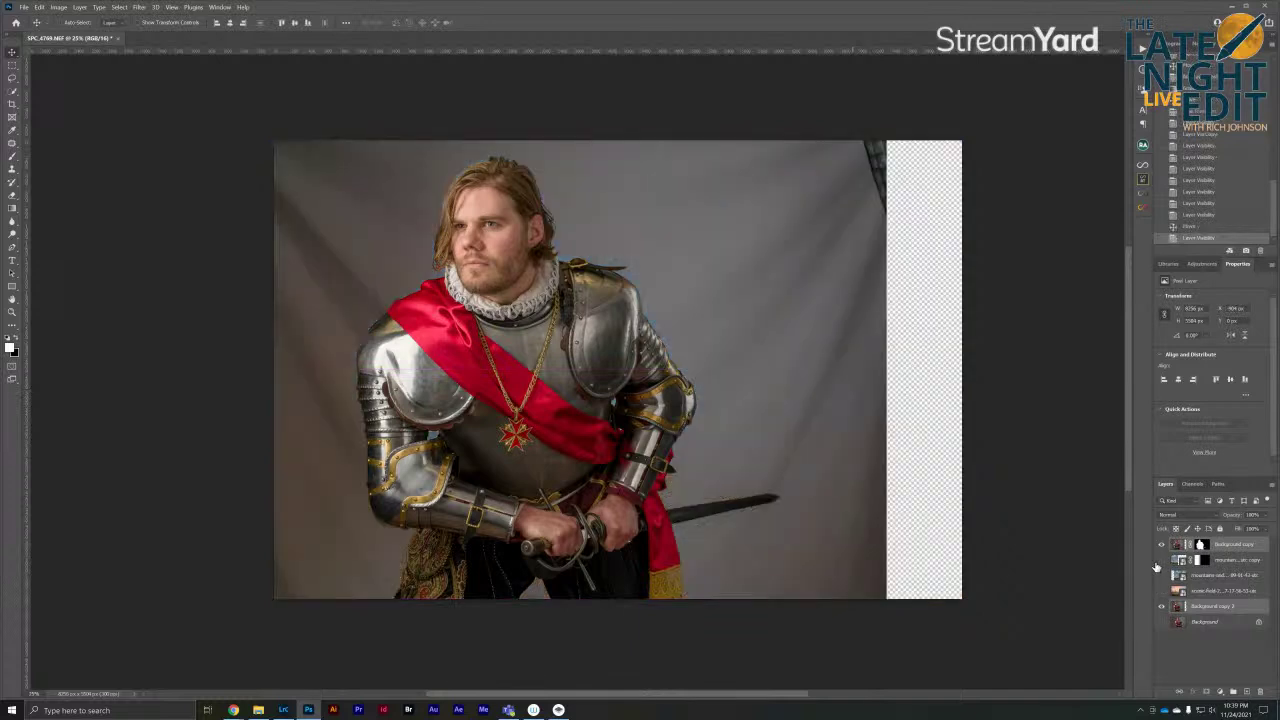
{"action": "left_click", "coordinate": [1161, 607]}
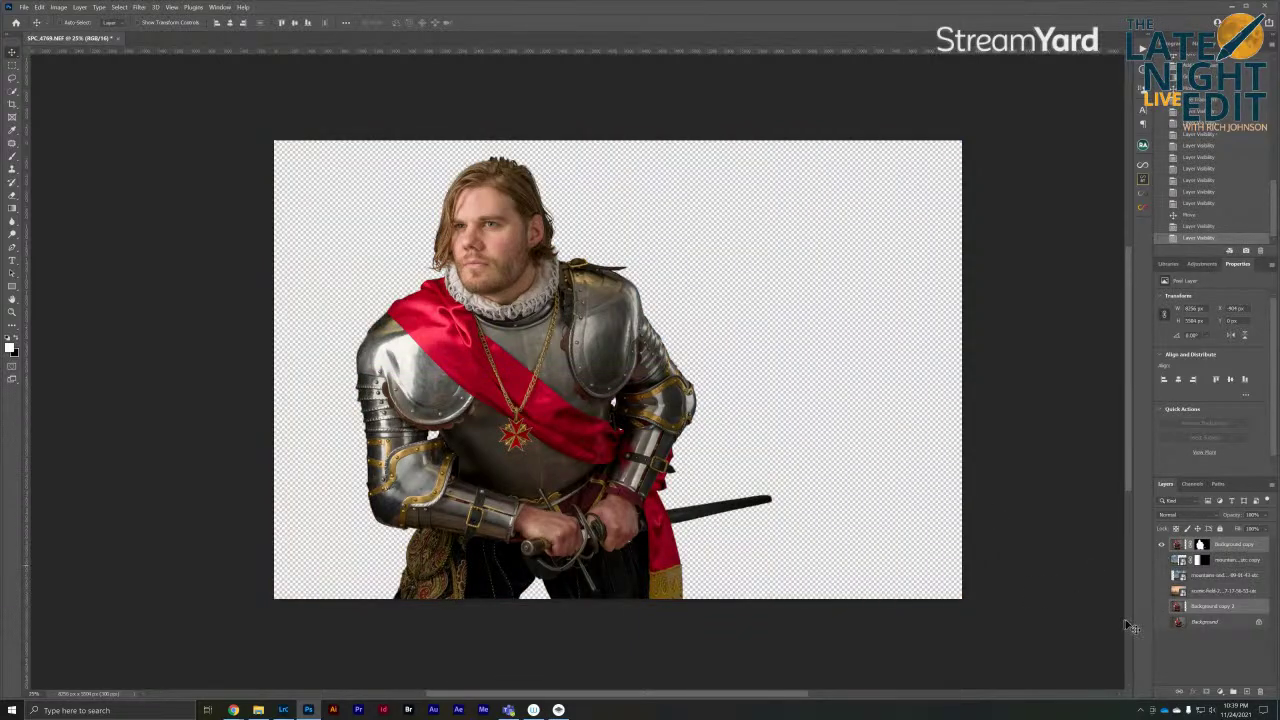
{"action": "left_click", "coordinate": [1161, 607]}
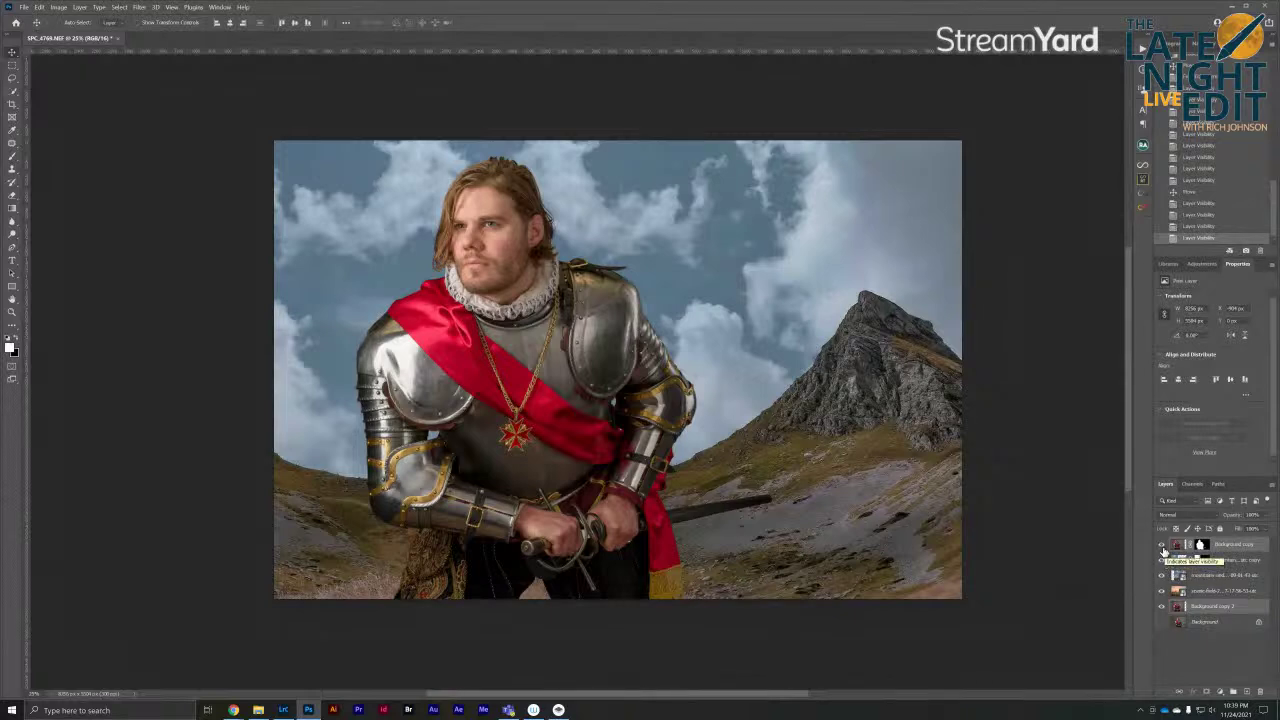
{"action": "left_click_drag", "start_coordinate": [1162, 559], "coordinate": [1166, 594]}
{"action": "left_click", "coordinate": [1164, 592]}
{"action": "left_click", "coordinate": [1164, 592]}
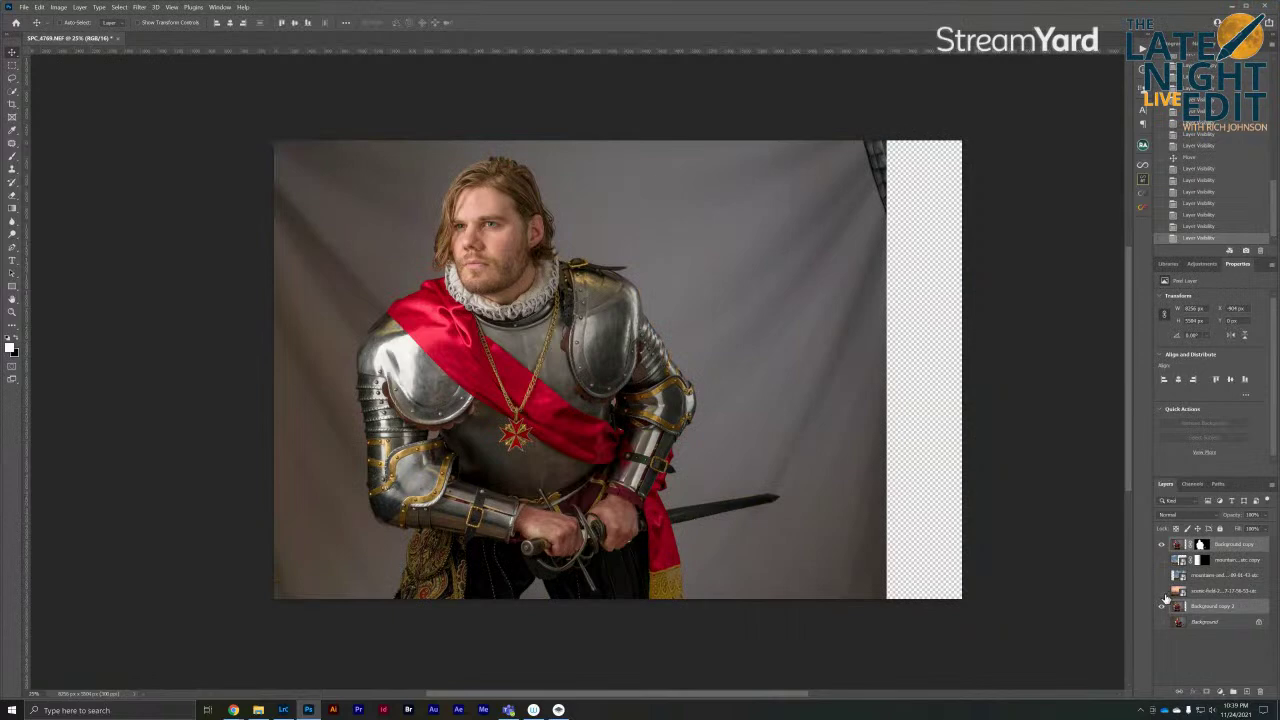
Hide the Background duplicate so the sword tip's cut-out edge shows against transparency
{"action": "key", "text": "ctrl+plus"}
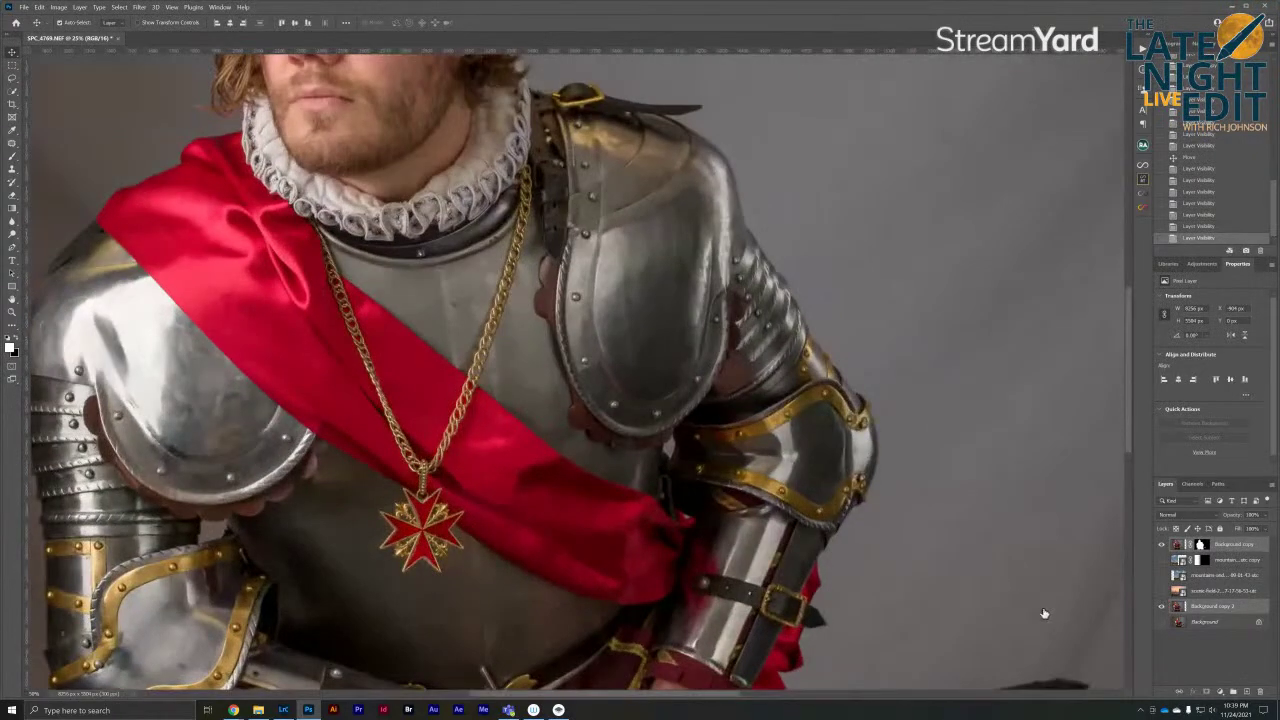
{"action": "key", "text": "ctrl+plus"}
{"action": "key", "text": "ctrl+plus"}
{"action": "left_click_drag", "start_coordinate": [1043, 613], "coordinate": [809, 389]}
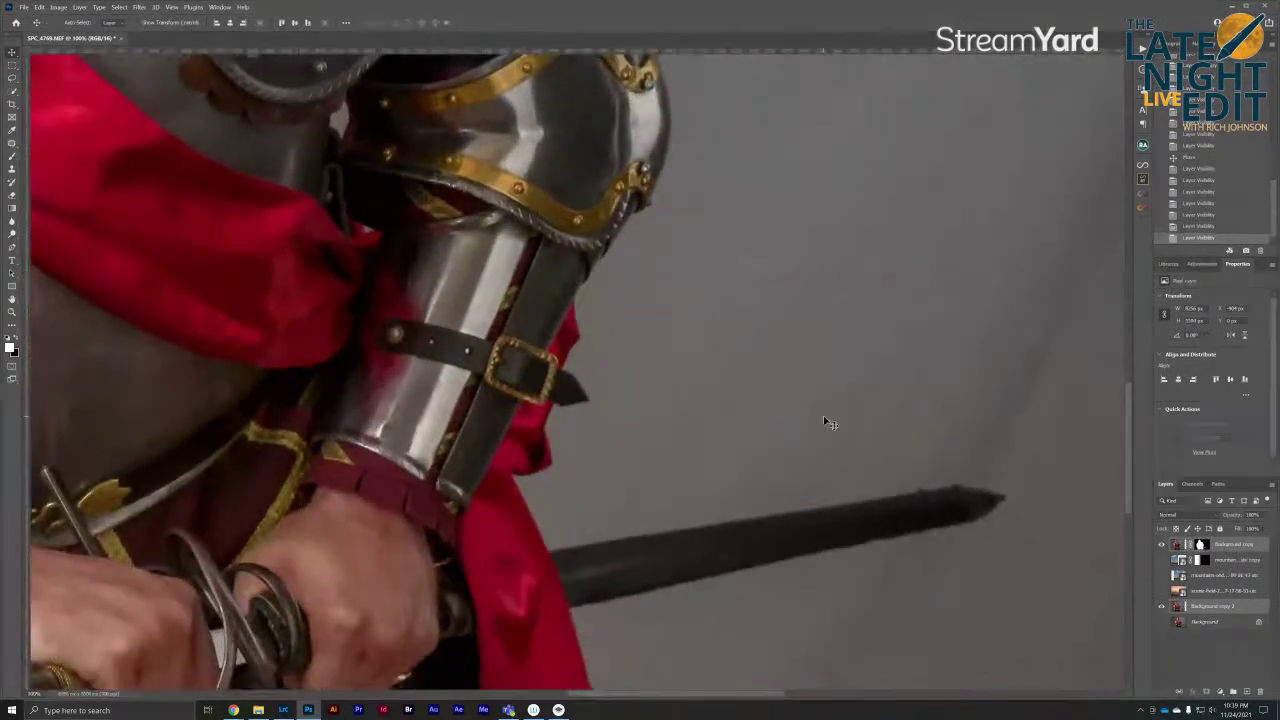
{"action": "key", "text": "ctrl+plus"}
{"action": "left_click_drag", "start_coordinate": [963, 566], "coordinate": [578, 355]}
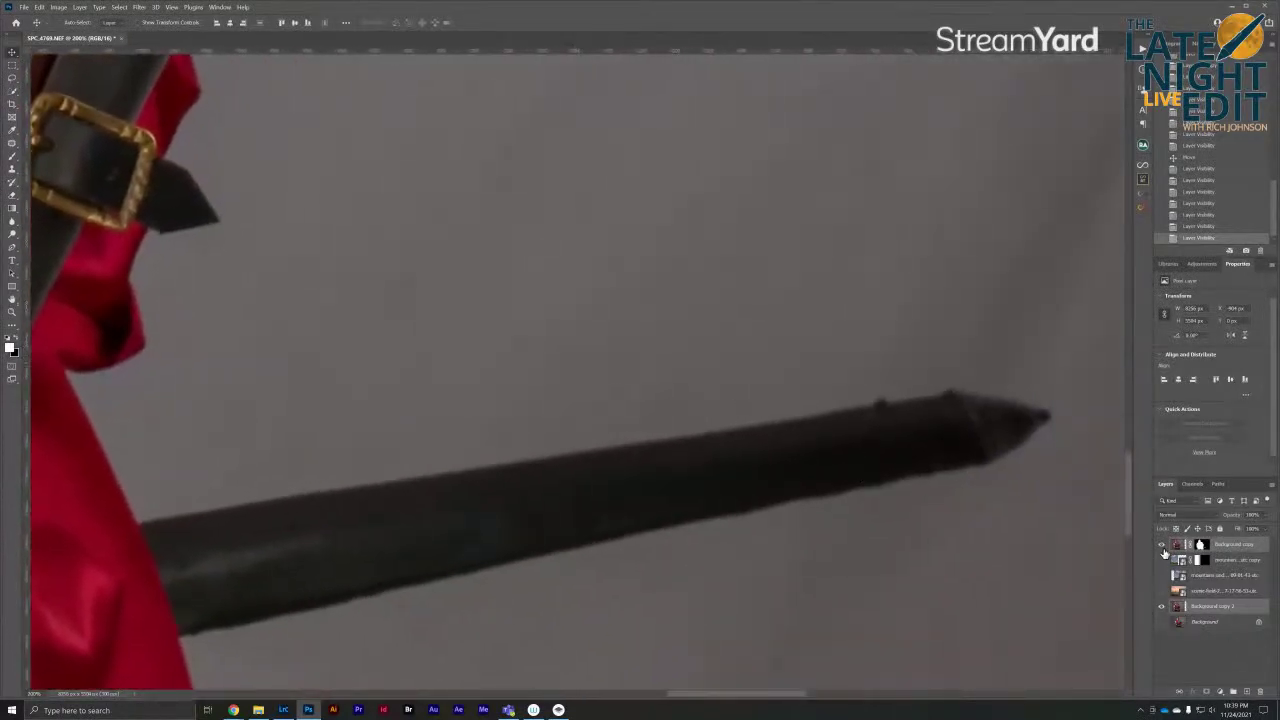
{"action": "left_click", "coordinate": [1163, 607]}
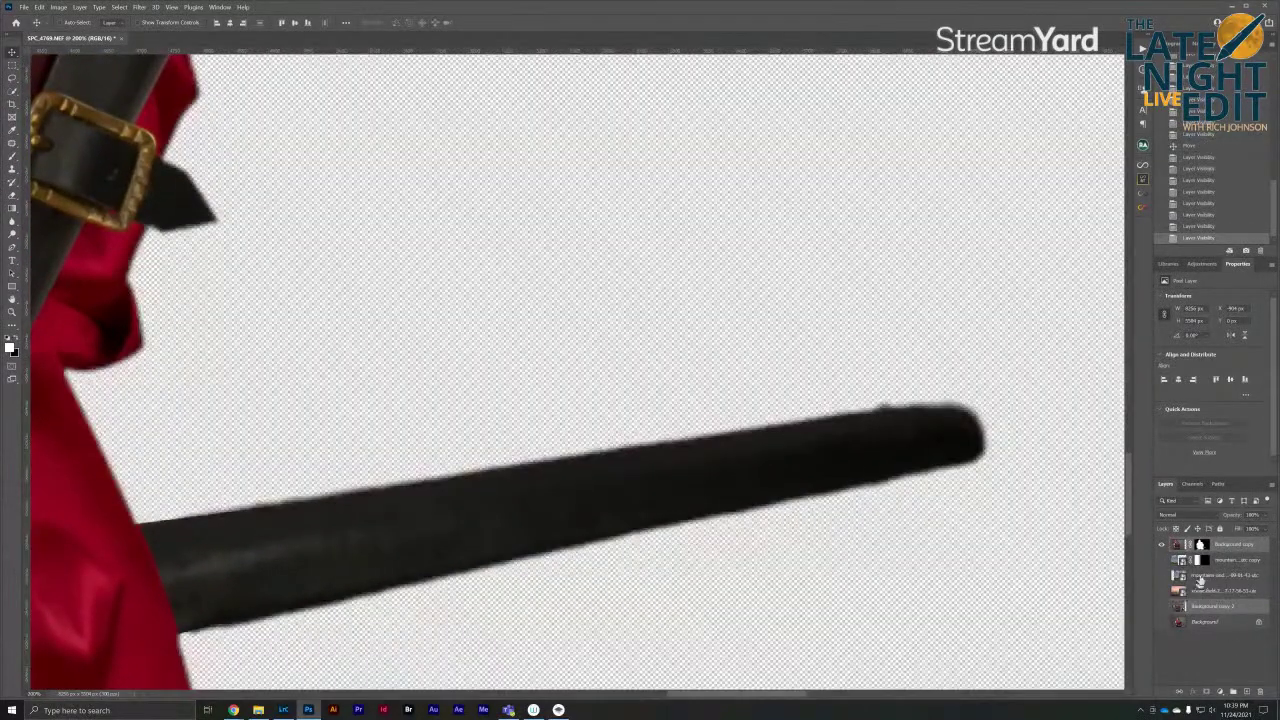
On the knight's layer mask, paint one straight white stroke with an enlarged brush from mid-blade past the tip to reveal the full sword
{"action": "left_click", "coordinate": [1201, 545]}
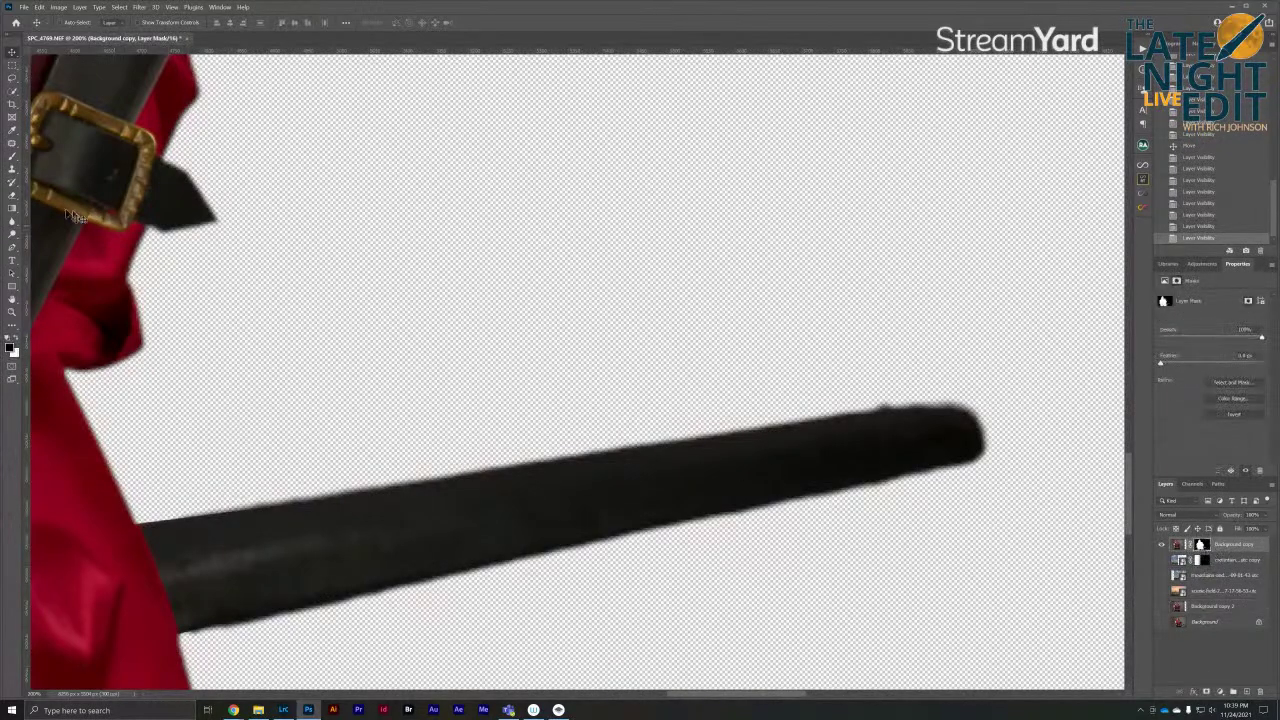
{"action": "key", "text": "b"}
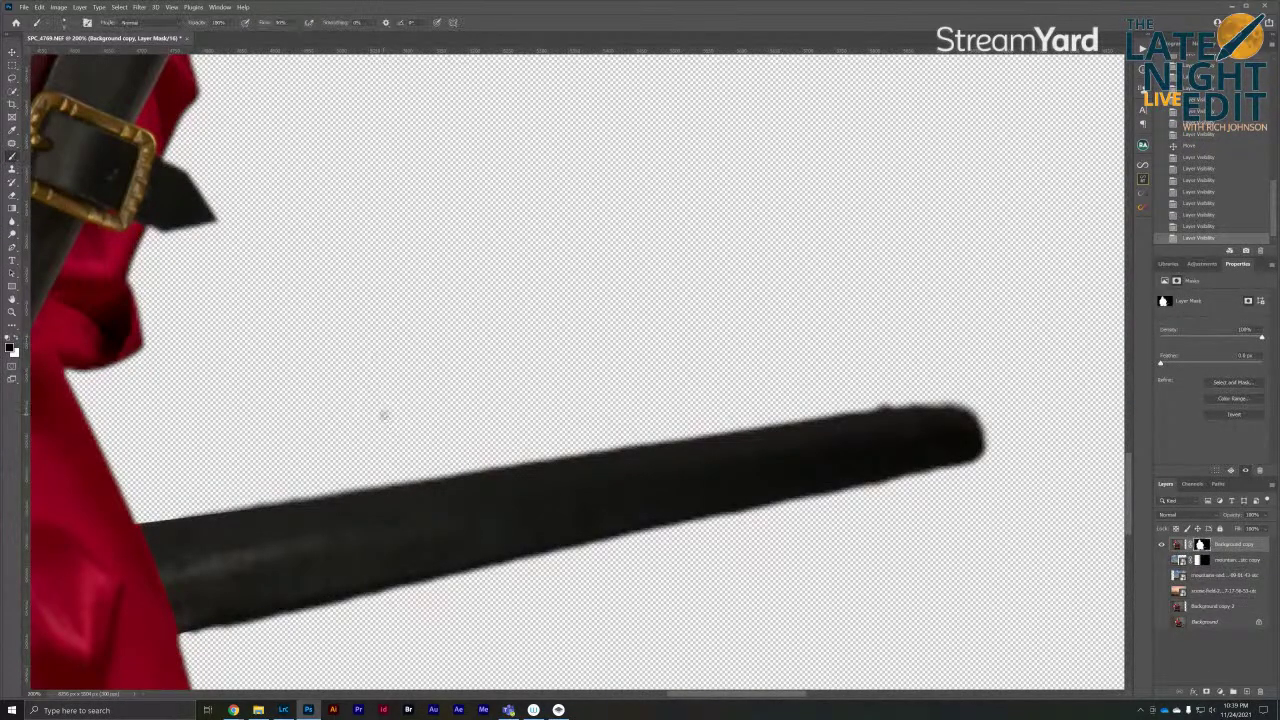
{"action": "key", "text": "bracketright"}
{"action": "key", "text": "bracketright"}
{"action": "key", "text": "bracketright"}
{"action": "key", "text": "bracketright"}
{"action": "key", "text": "bracketright"}
{"action": "key", "text": "bracketright"}
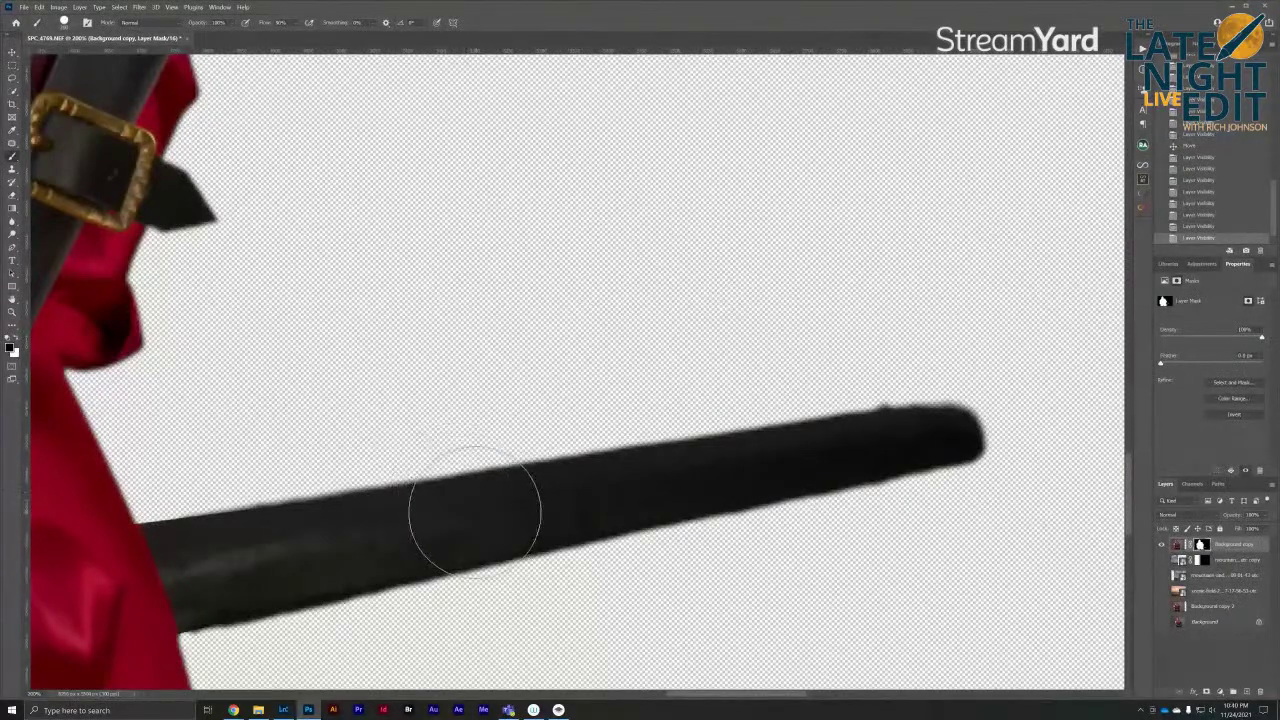
{"action": "left_click", "coordinate": [486, 516]}
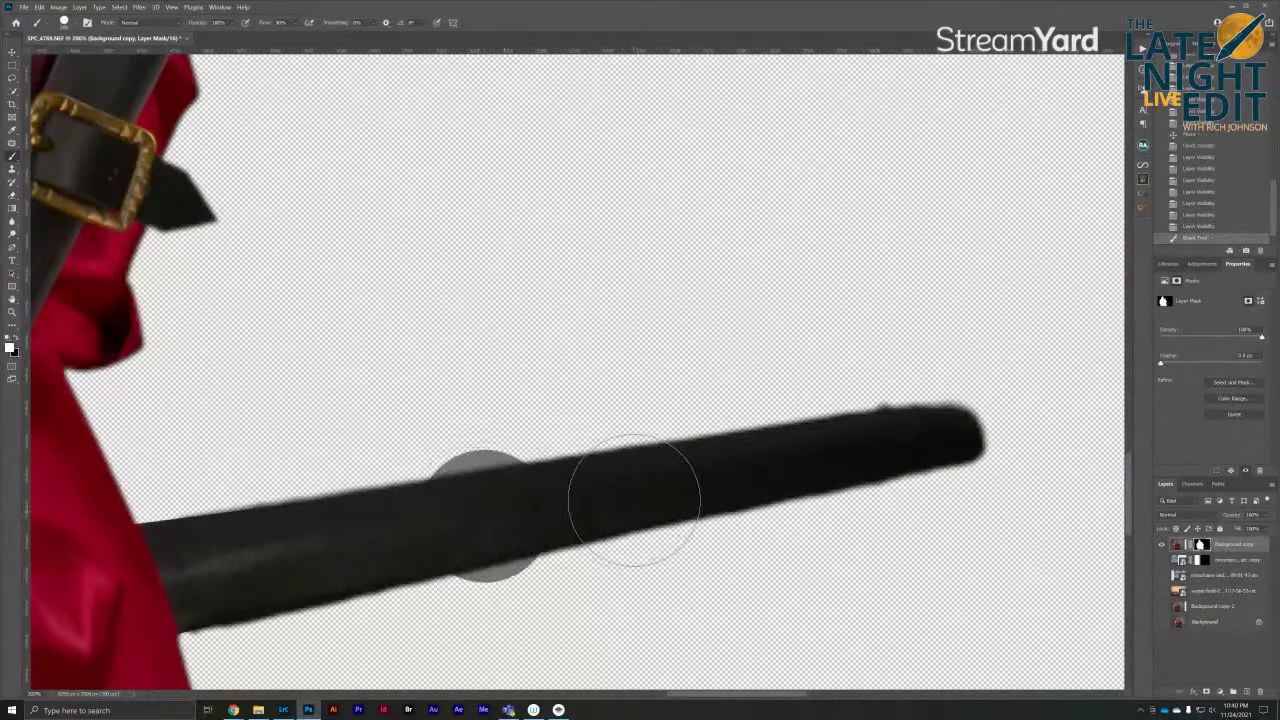
{"action": "left_click", "coordinate": [1006, 429], "text": "shift"}
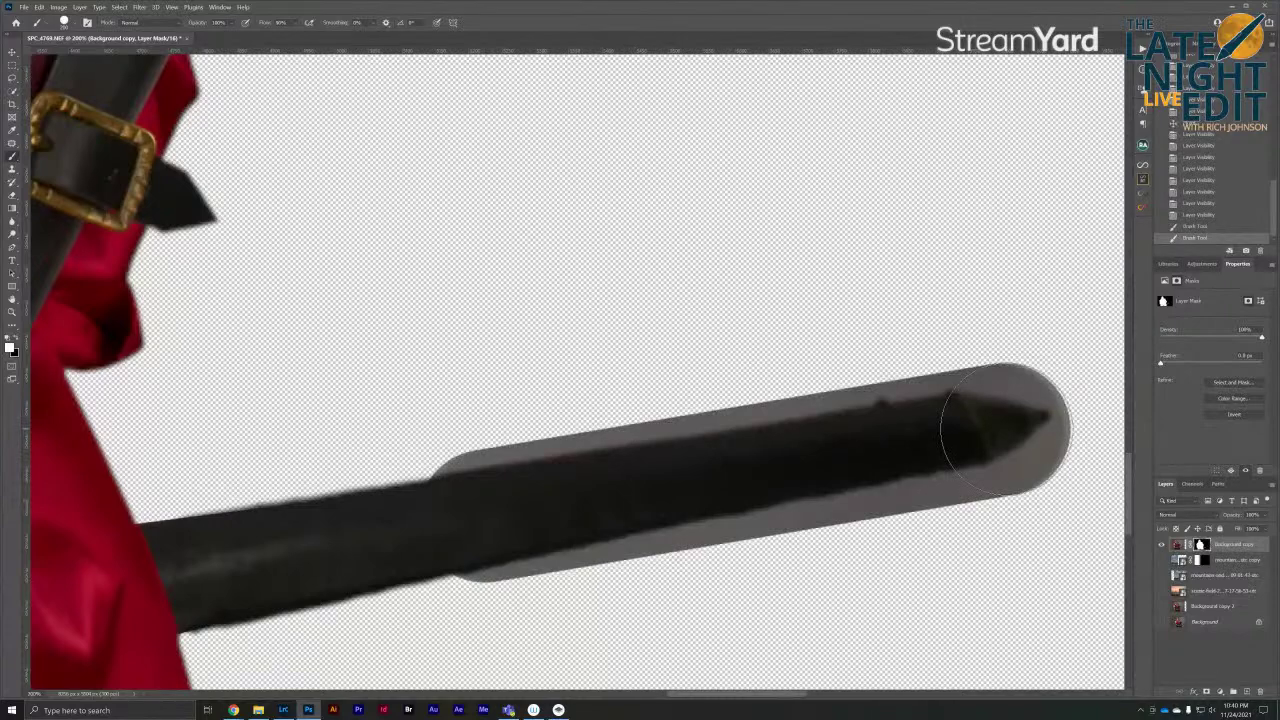
Mask out the backdrop beneath the sword with straight black strokes of a smaller brush, running from the tip along the lower edge
{"action": "key", "text": "x"}
{"action": "key", "text": "bracketleft"}
{"action": "key", "text": "bracketleft"}
{"action": "key", "text": "bracketleft"}
{"action": "key", "text": "bracketleft"}
{"action": "key", "text": "bracketleft"}
{"action": "key", "text": "bracketleft"}
{"action": "key", "text": "bracketleft"}
{"action": "key", "text": "bracketleft"}
{"action": "left_click", "coordinate": [1050, 428]}
{"action": "left_click", "coordinate": [1004, 468], "text": "shift"}
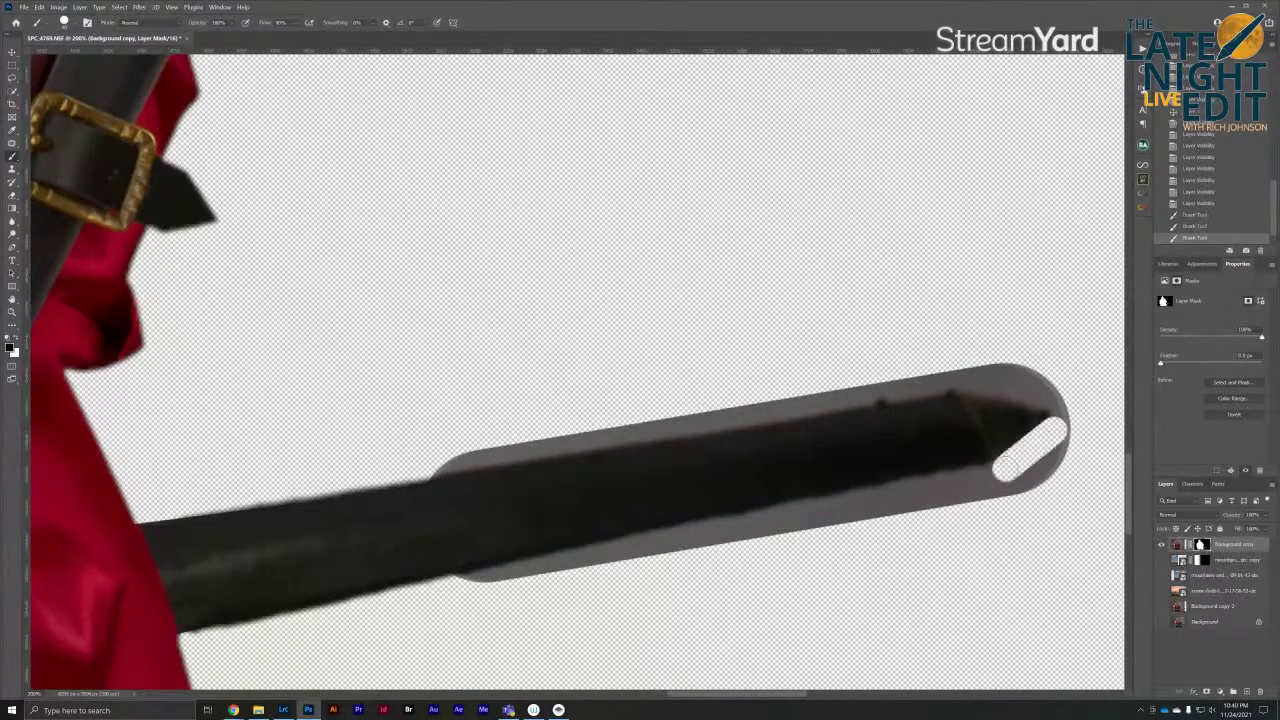
{"action": "left_click", "coordinate": [984, 477], "text": "shift"}
{"action": "left_click", "coordinate": [914, 491], "text": "shift"}
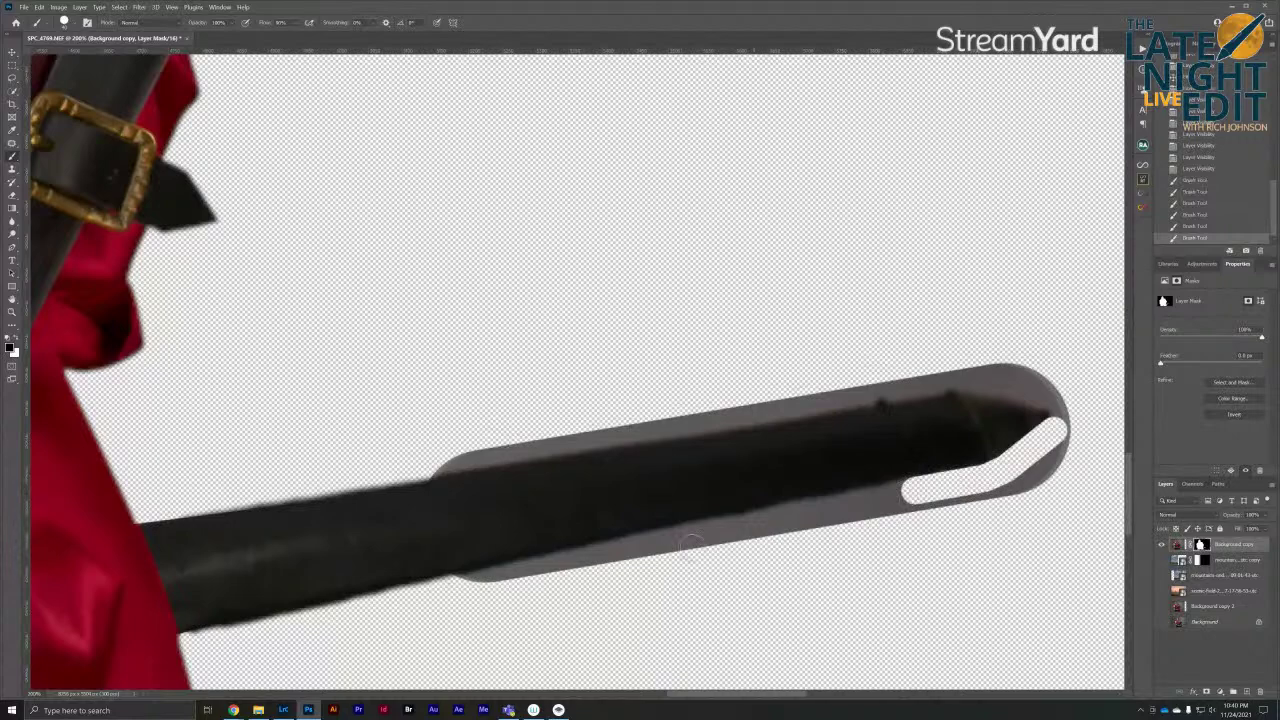
{"action": "left_click", "coordinate": [460, 590], "text": "shift"}
Paint black on the mask around the sword's point and along its upper edge to remove the remaining backdrop
{"action": "mouse_move", "coordinate": [795, 538]}
{"action": "left_mouse_down"}
{"action": "mouse_move", "coordinate": [771, 537]}
{"action": "mouse_move", "coordinate": [963, 494]}
{"action": "mouse_move", "coordinate": [1008, 497]}
{"action": "mouse_move", "coordinate": [1062, 450]}
{"action": "mouse_move", "coordinate": [1045, 382]}
{"action": "left_mouse_up"}
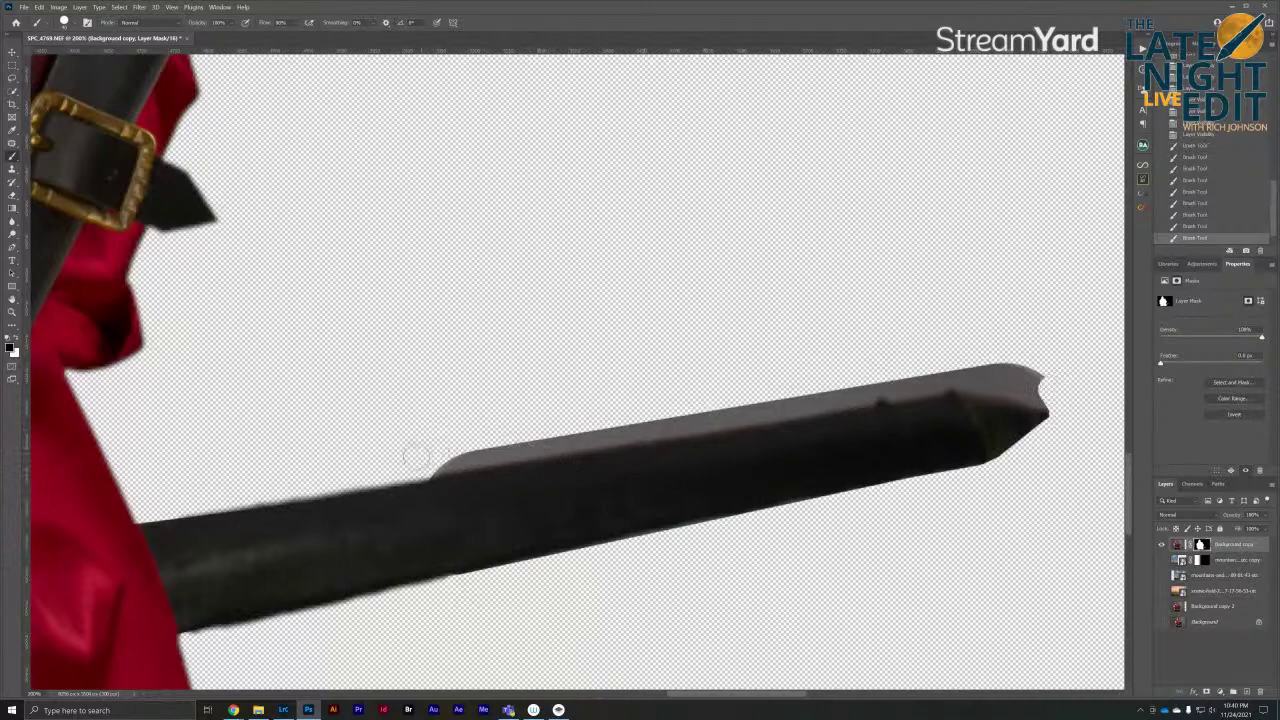
{"action": "left_click_drag", "start_coordinate": [424, 467], "coordinate": [790, 406]}
{"action": "mouse_move", "coordinate": [938, 383]}
{"action": "left_mouse_down"}
{"action": "mouse_move", "coordinate": [978, 363]}
{"action": "mouse_move", "coordinate": [993, 385]}
{"action": "mouse_move", "coordinate": [1057, 401]}
{"action": "mouse_move", "coordinate": [1034, 369]}
{"action": "left_mouse_up"}
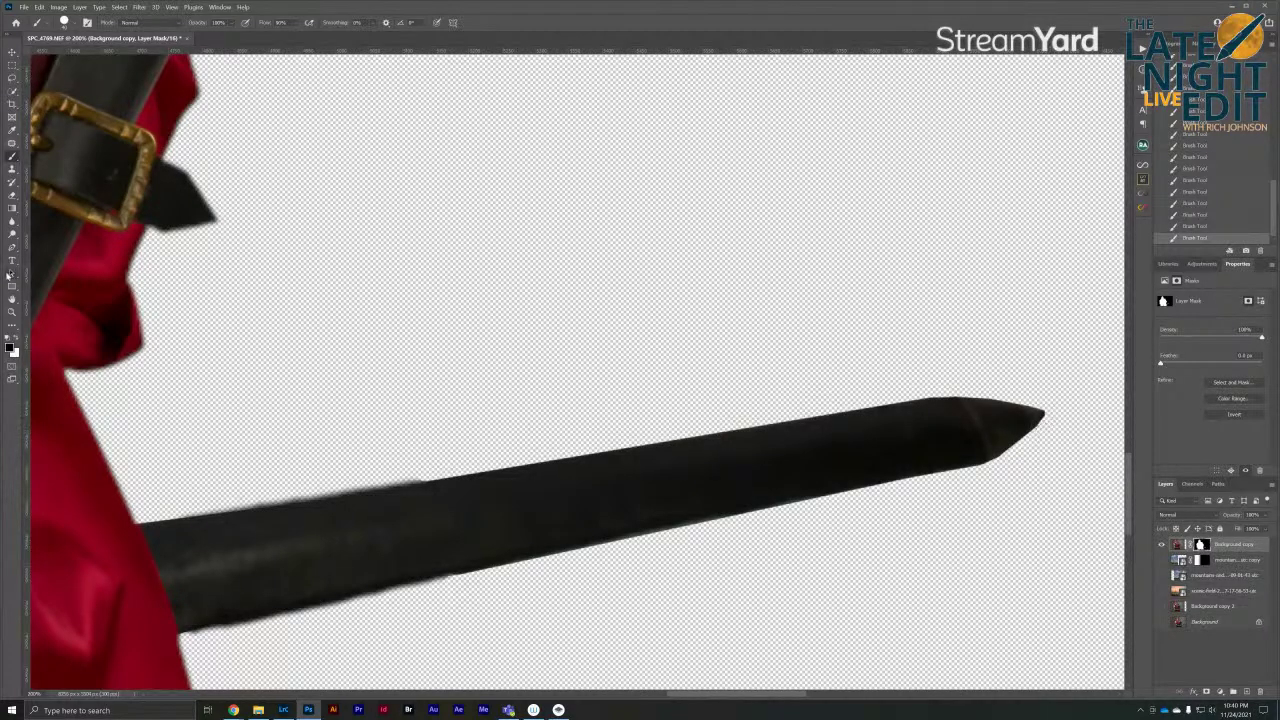
Soften the mask edges along both sides of the sword blade with the Blur tool at 50% strength
{"action": "left_click", "coordinate": [12, 228]}
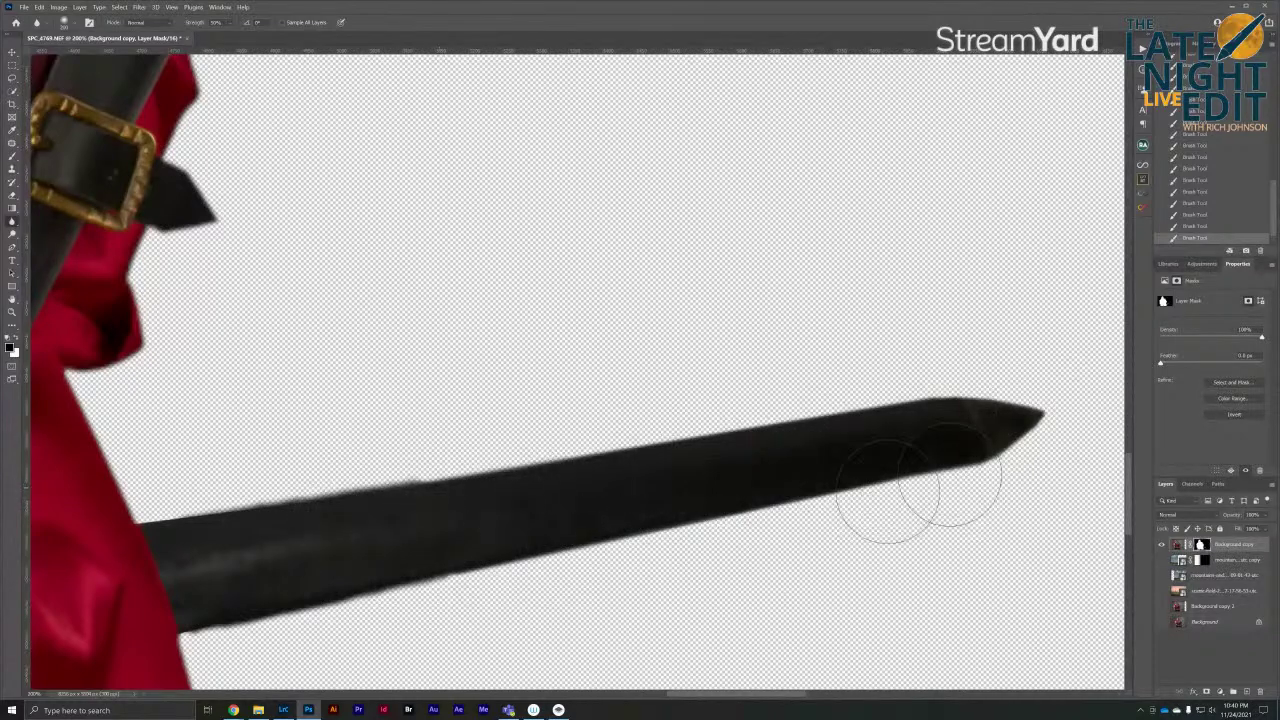
{"action": "mouse_move", "coordinate": [360, 588]}
{"action": "left_mouse_down"}
{"action": "mouse_move", "coordinate": [474, 541]}
{"action": "mouse_move", "coordinate": [614, 517]}
{"action": "mouse_move", "coordinate": [563, 587]}
{"action": "mouse_move", "coordinate": [819, 541]}
{"action": "mouse_move", "coordinate": [980, 416]}
{"action": "left_mouse_up"}
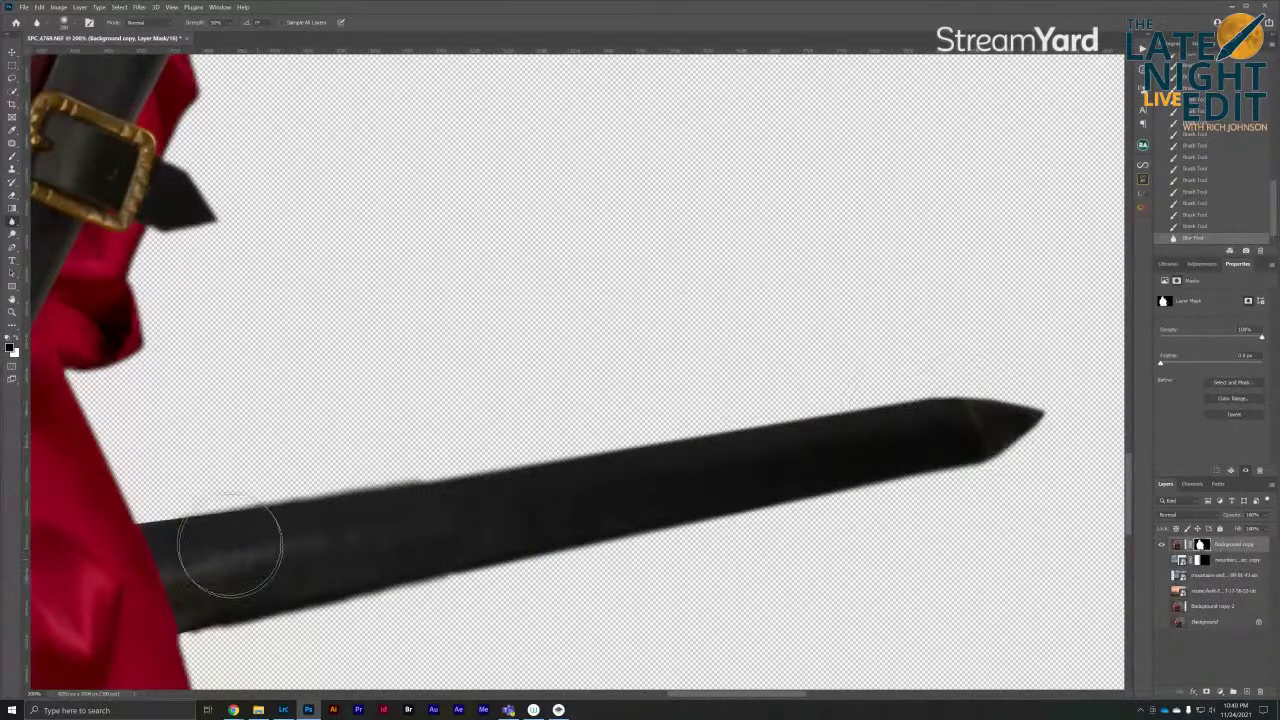
{"action": "mouse_move", "coordinate": [243, 571]}
{"action": "left_mouse_down"}
{"action": "mouse_move", "coordinate": [278, 550]}
{"action": "mouse_move", "coordinate": [240, 550]}
{"action": "mouse_move", "coordinate": [935, 484]}
{"action": "mouse_move", "coordinate": [877, 487]}
{"action": "mouse_move", "coordinate": [1016, 423]}
{"action": "mouse_move", "coordinate": [998, 445]}
{"action": "mouse_move", "coordinate": [986, 411]}
{"action": "mouse_move", "coordinate": [460, 546]}
{"action": "mouse_move", "coordinate": [418, 526]}
{"action": "mouse_move", "coordinate": [454, 493]}
{"action": "mouse_move", "coordinate": [436, 505]}
{"action": "mouse_move", "coordinate": [703, 491]}
{"action": "left_mouse_up"}
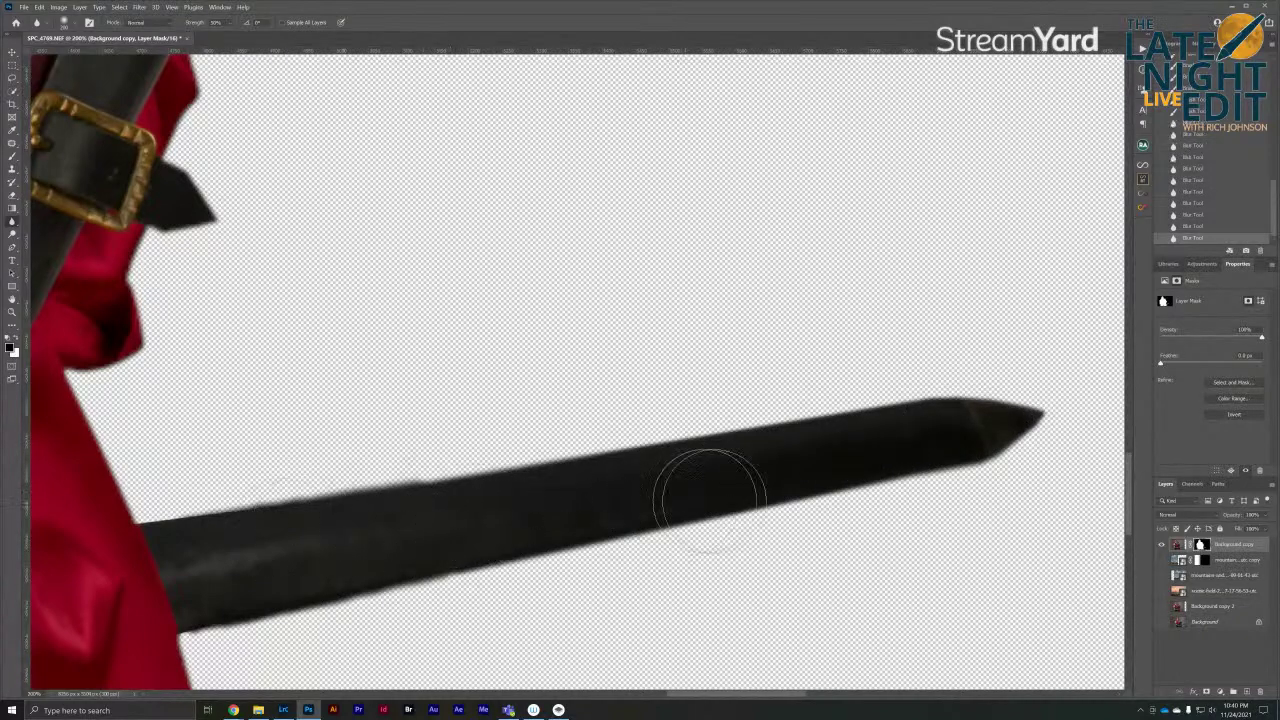
Compare the refined sword with the original photo by disabling and re-enabling the knight's layer mask several times
{"action": "left_click", "coordinate": [1201, 545], "text": "shift"}
{"action": "left_click", "coordinate": [1201, 545], "text": "shift"}
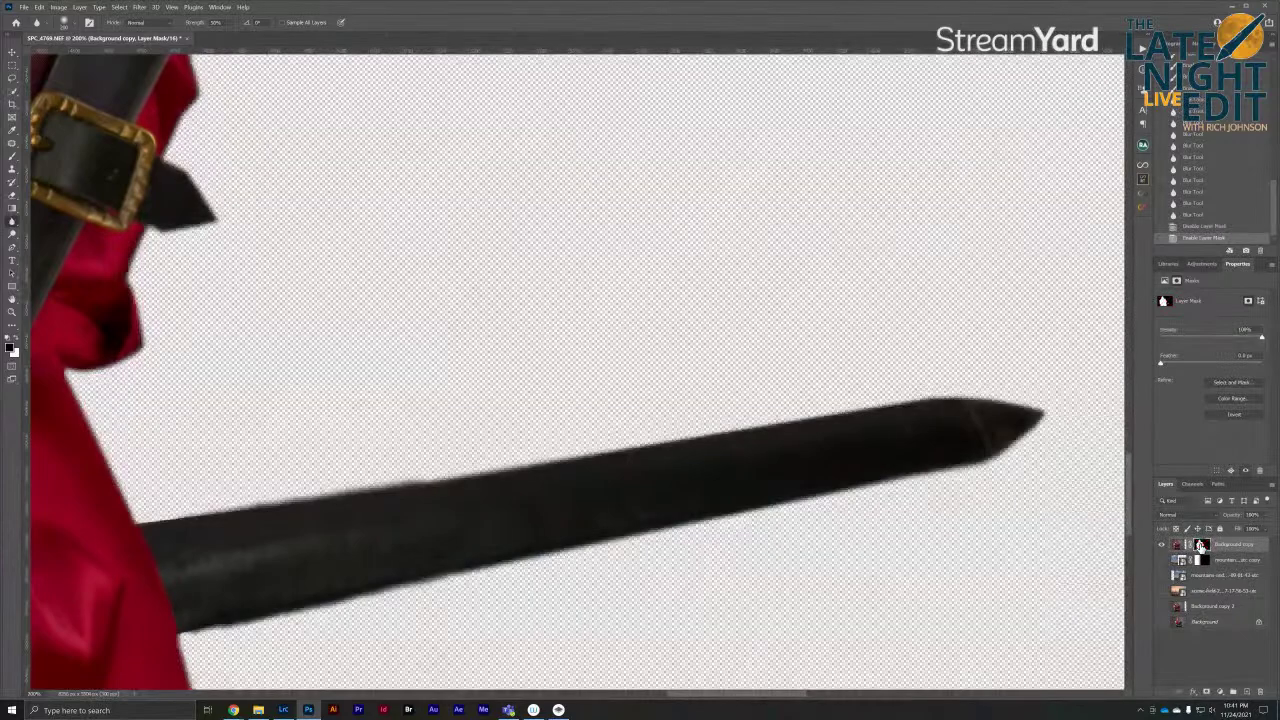
{"action": "left_click", "coordinate": [1201, 545], "text": "shift"}
{"action": "left_click", "coordinate": [1201, 545], "text": "shift"}
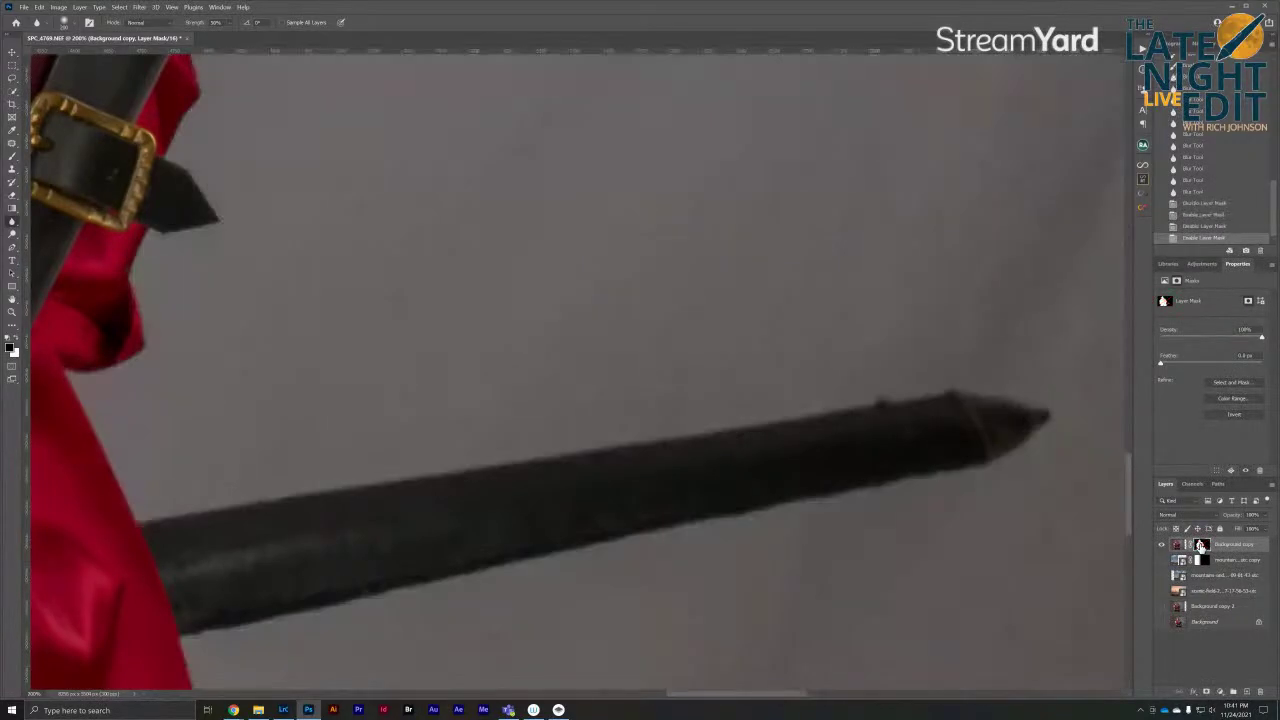
{"action": "left_click", "coordinate": [1201, 545], "text": "shift"}
{"action": "left_click", "coordinate": [1201, 545], "text": "shift"}
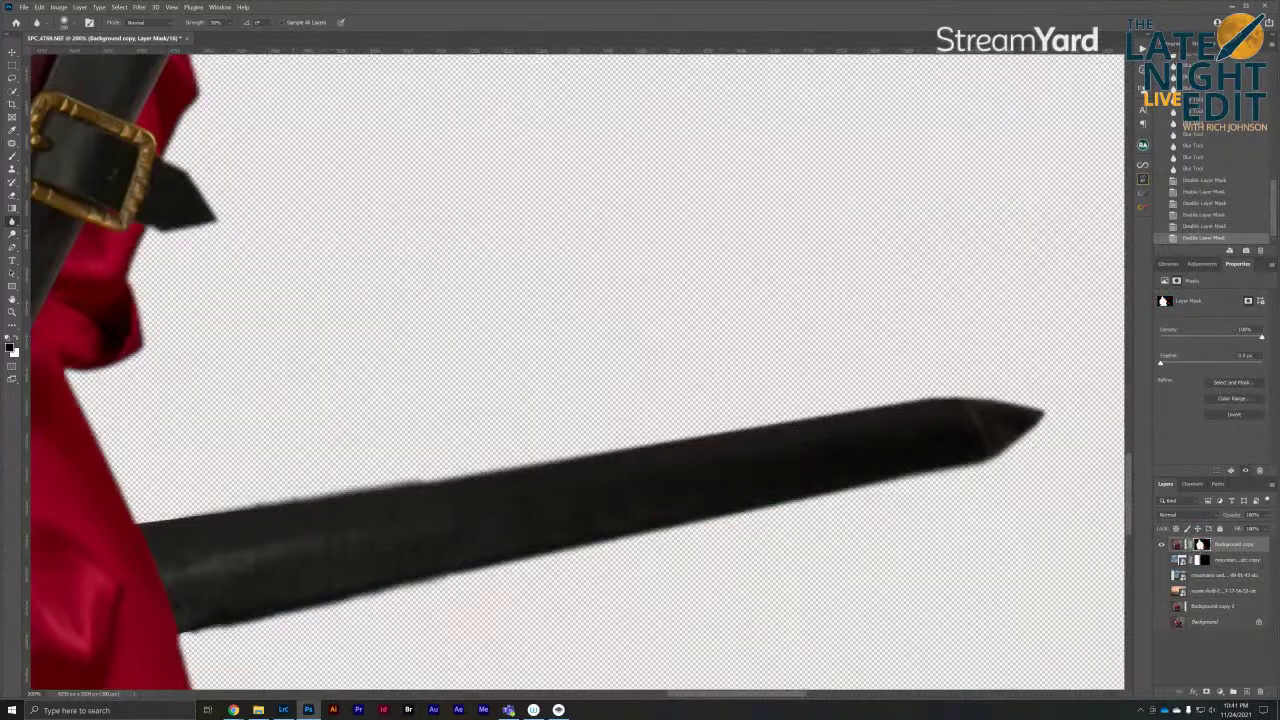
Restore the two corners at the base of the sword's point with small white dabs on the mask, and blur them
{"action": "key", "text": "b"}
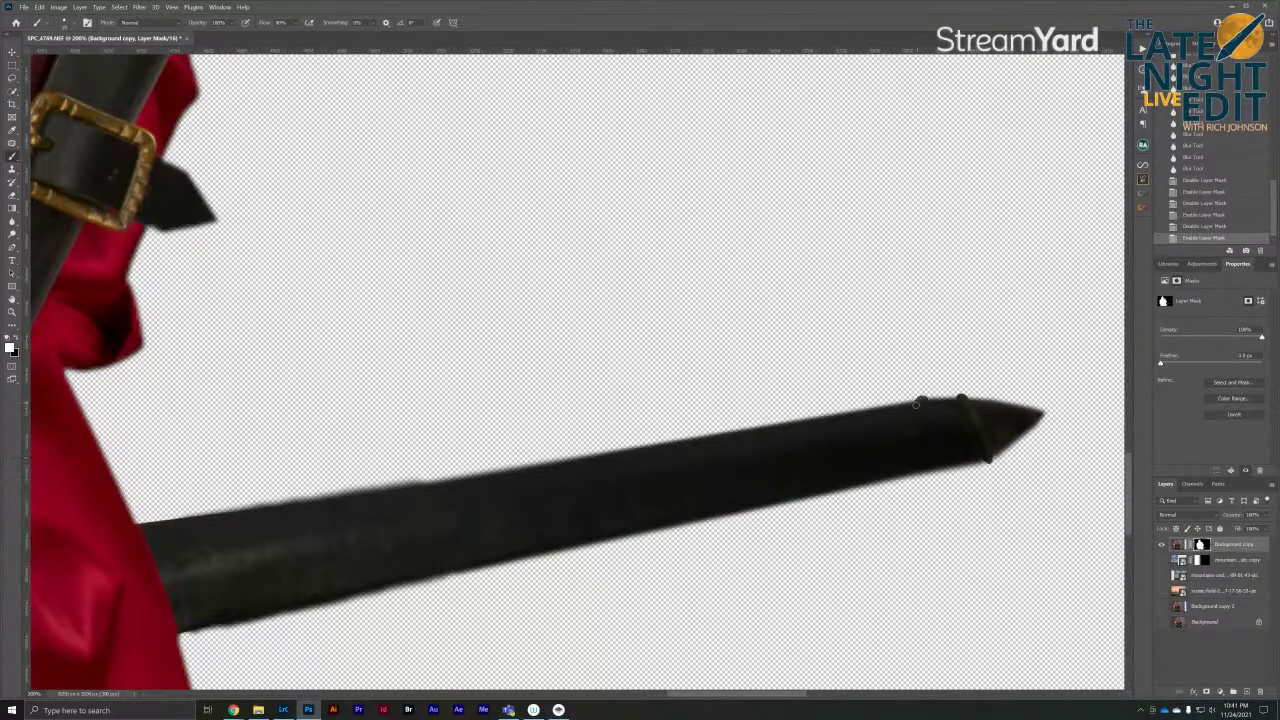
{"action": "left_click_drag", "start_coordinate": [914, 408], "coordinate": [932, 408]}
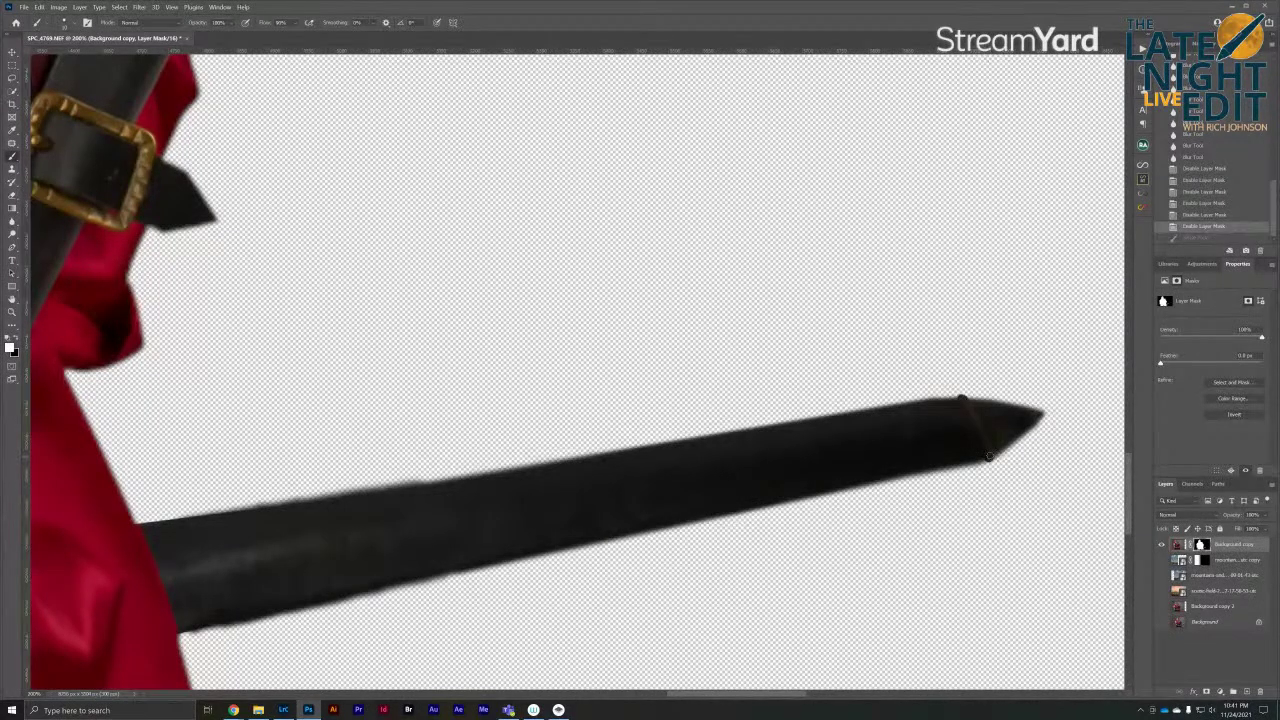
{"action": "left_click", "coordinate": [989, 457]}
{"action": "left_click", "coordinate": [12, 221]}
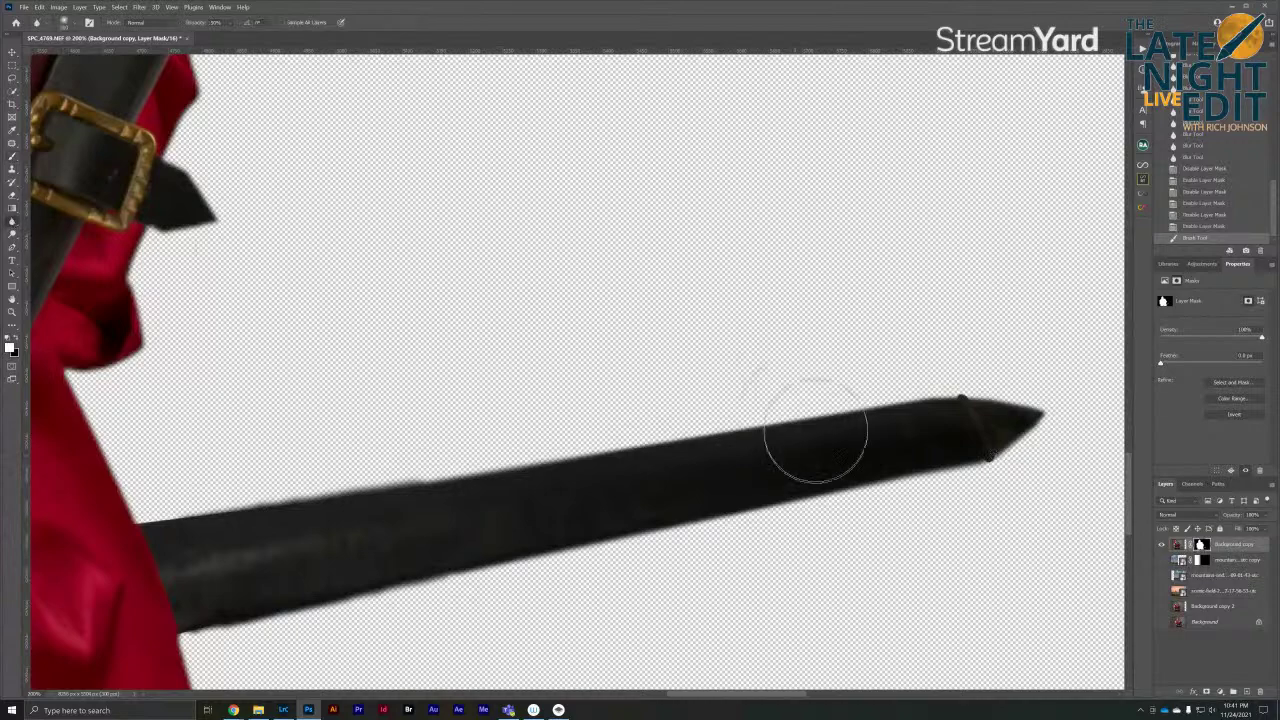
{"action": "mouse_move", "coordinate": [955, 455]}
{"action": "left_mouse_down"}
{"action": "mouse_move", "coordinate": [1014, 423]}
{"action": "mouse_move", "coordinate": [937, 414]}
{"action": "mouse_move", "coordinate": [960, 474]}
{"action": "mouse_move", "coordinate": [988, 426]}
{"action": "left_mouse_up"}
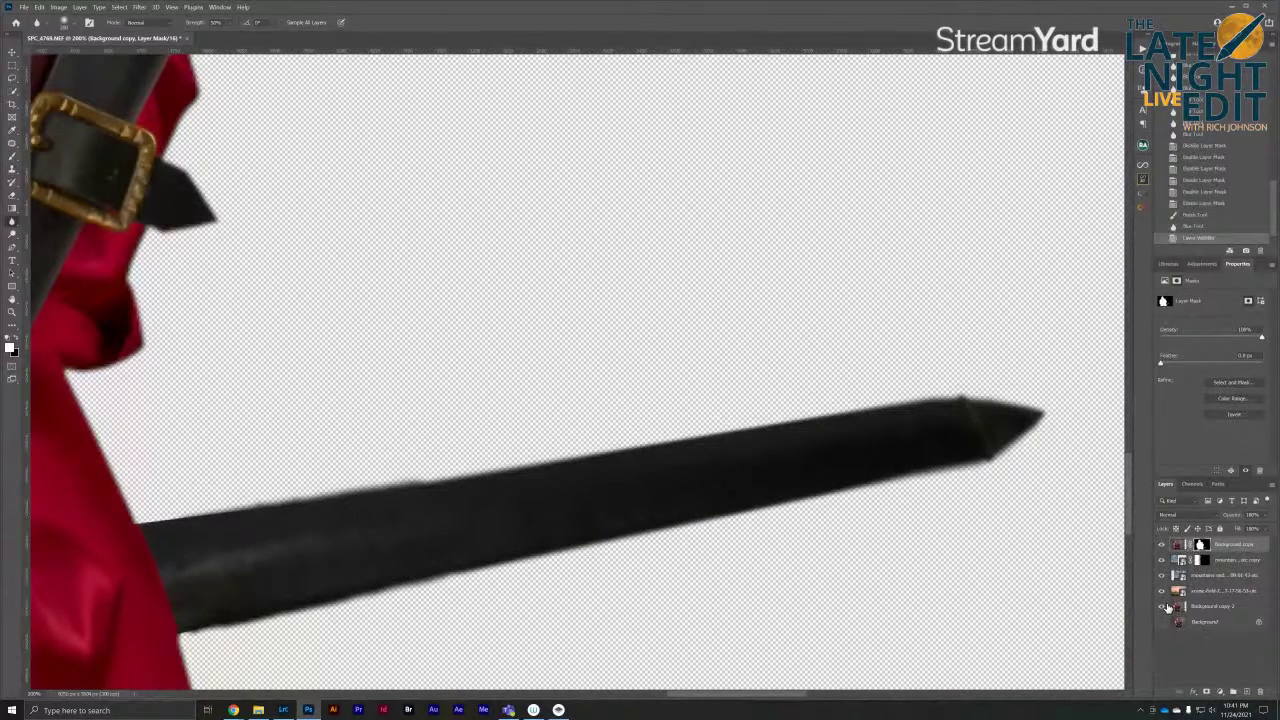
Show the landscape layers and the Background duplicate again, and check the sword's edges against the mountain scene
{"action": "left_click", "coordinate": [1162, 606]}
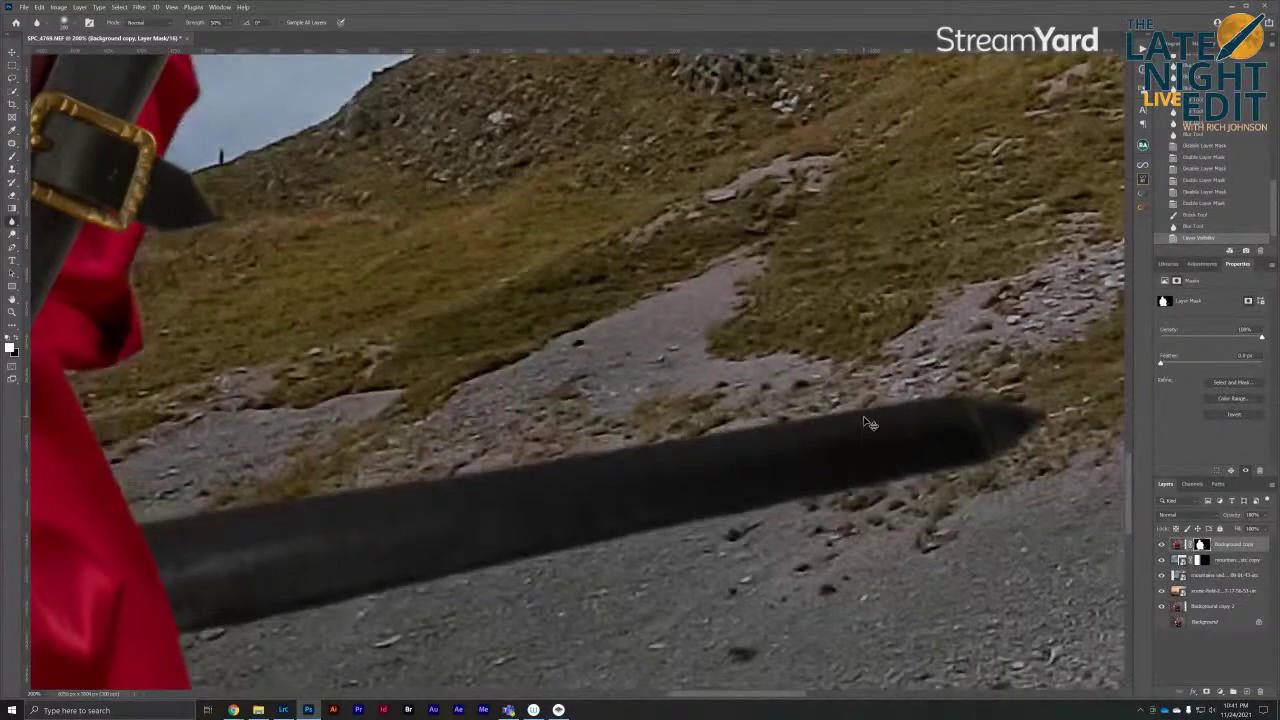
{"action": "scroll", "coordinate": [866, 424], "scroll_direction": "down", "scroll_amount": 3}
{"action": "scroll", "coordinate": [866, 424], "scroll_direction": "down", "scroll_amount": 4}
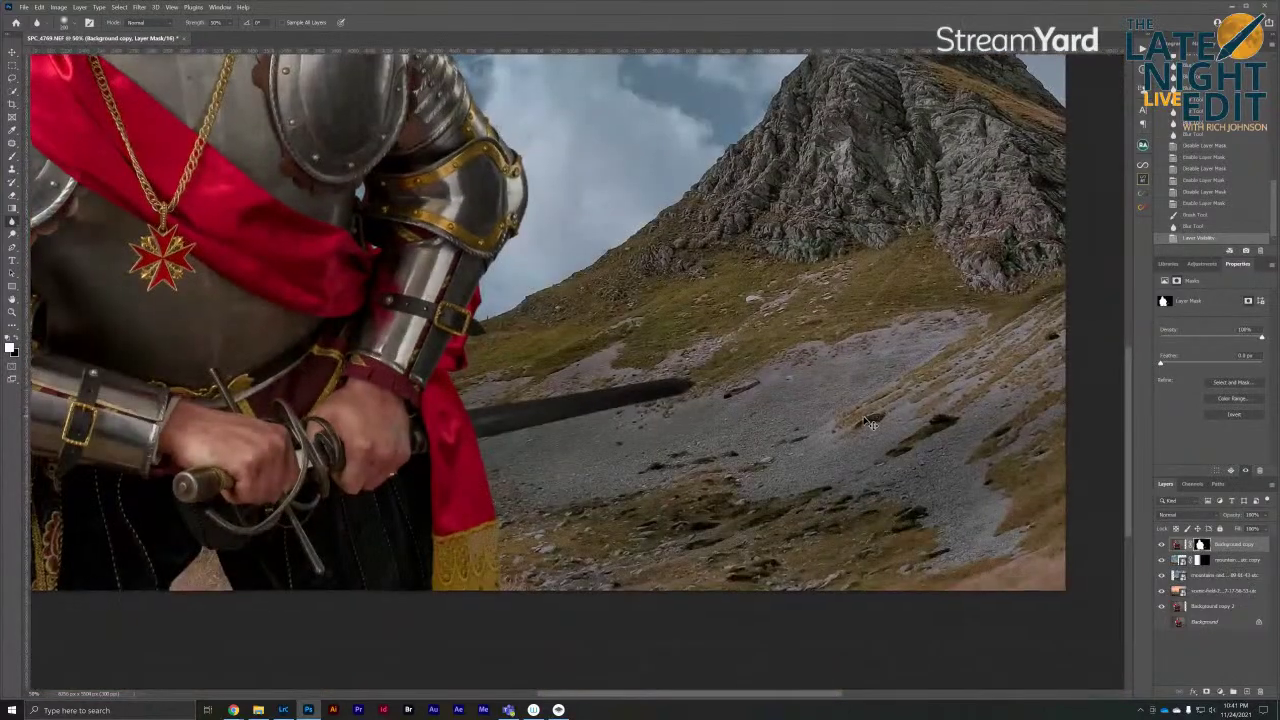
{"action": "scroll", "coordinate": [870, 424], "scroll_direction": "up", "scroll_amount": 8}
{"action": "left_click_drag", "start_coordinate": [608, 543], "coordinate": [797, 223]}
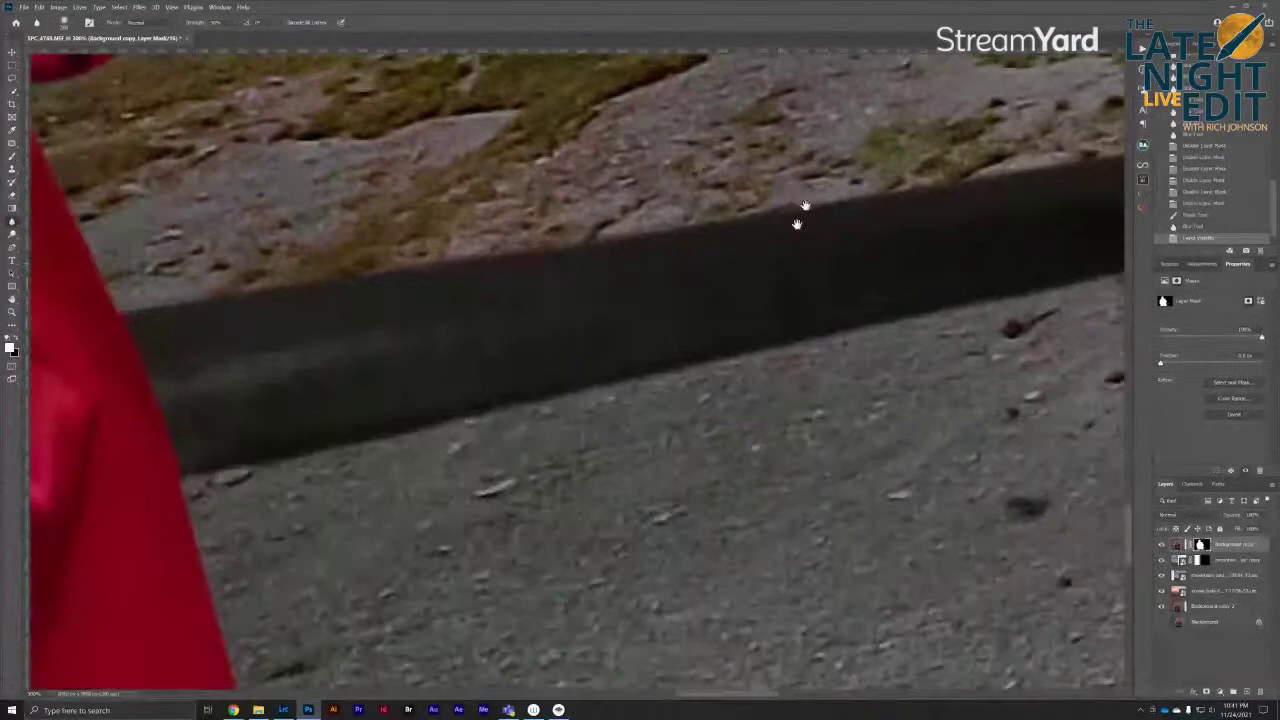
Examine the gold lace trim of the red sash up close and in context for backdrop showing through
{"action": "scroll", "coordinate": [700, 271], "scroll_direction": "down", "scroll_amount": 10}
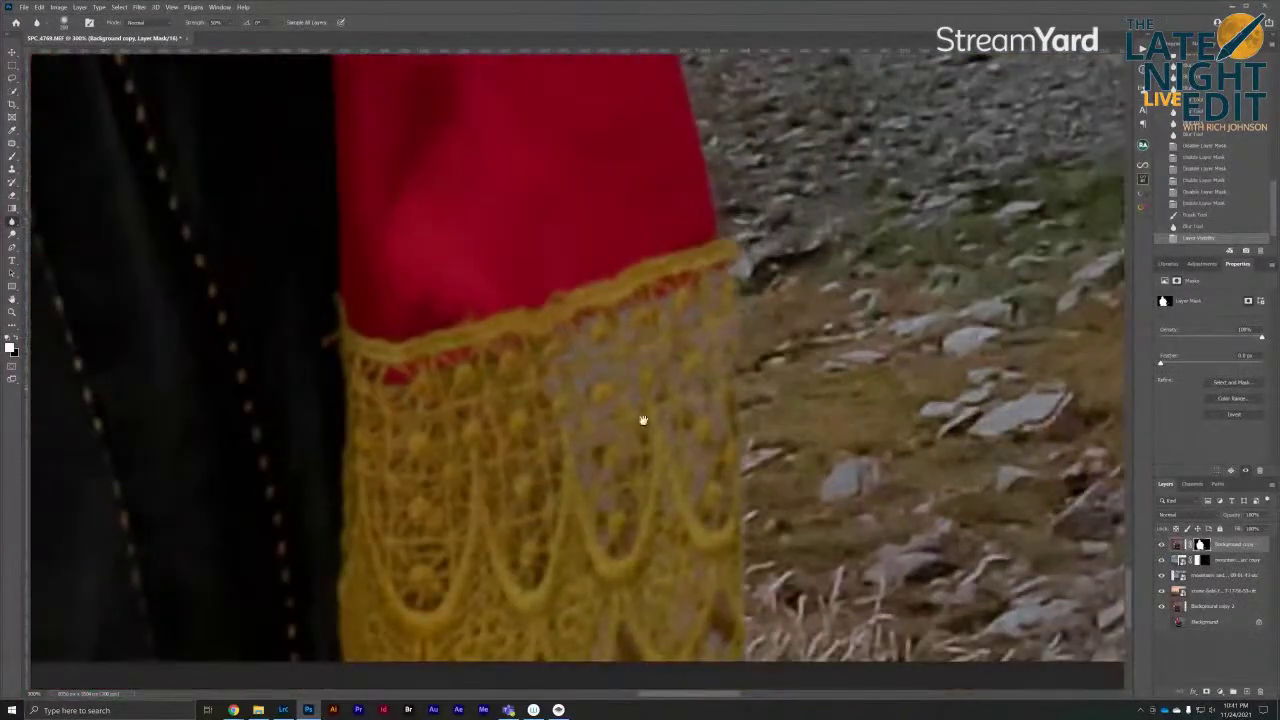
{"action": "mouse_move", "coordinate": [643, 420]}
{"action": "left_mouse_down"}
{"action": "mouse_move", "coordinate": [638, 350]}
{"action": "mouse_move", "coordinate": [626, 442]}
{"action": "mouse_move", "coordinate": [682, 366]}
{"action": "mouse_move", "coordinate": [620, 410]}
{"action": "left_mouse_up"}
{"action": "key", "text": "alt+Tab"}
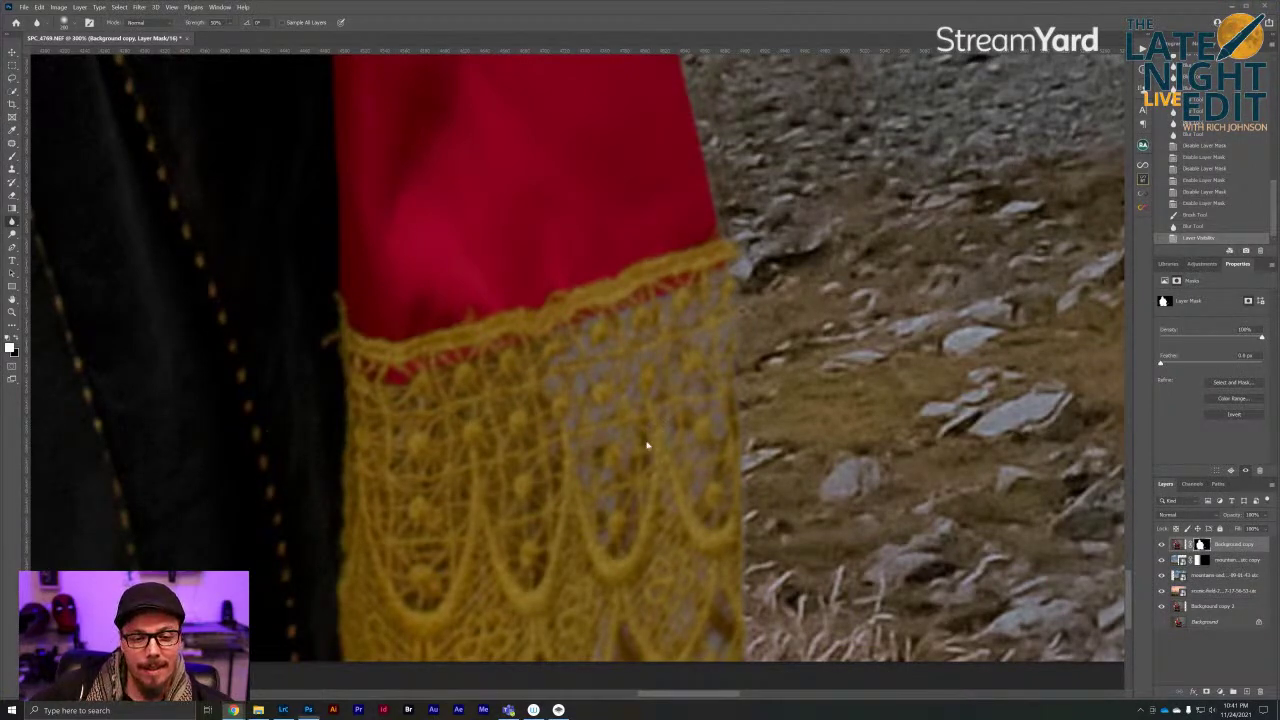
{"action": "left_click_drag", "start_coordinate": [634, 423], "coordinate": [650, 330]}
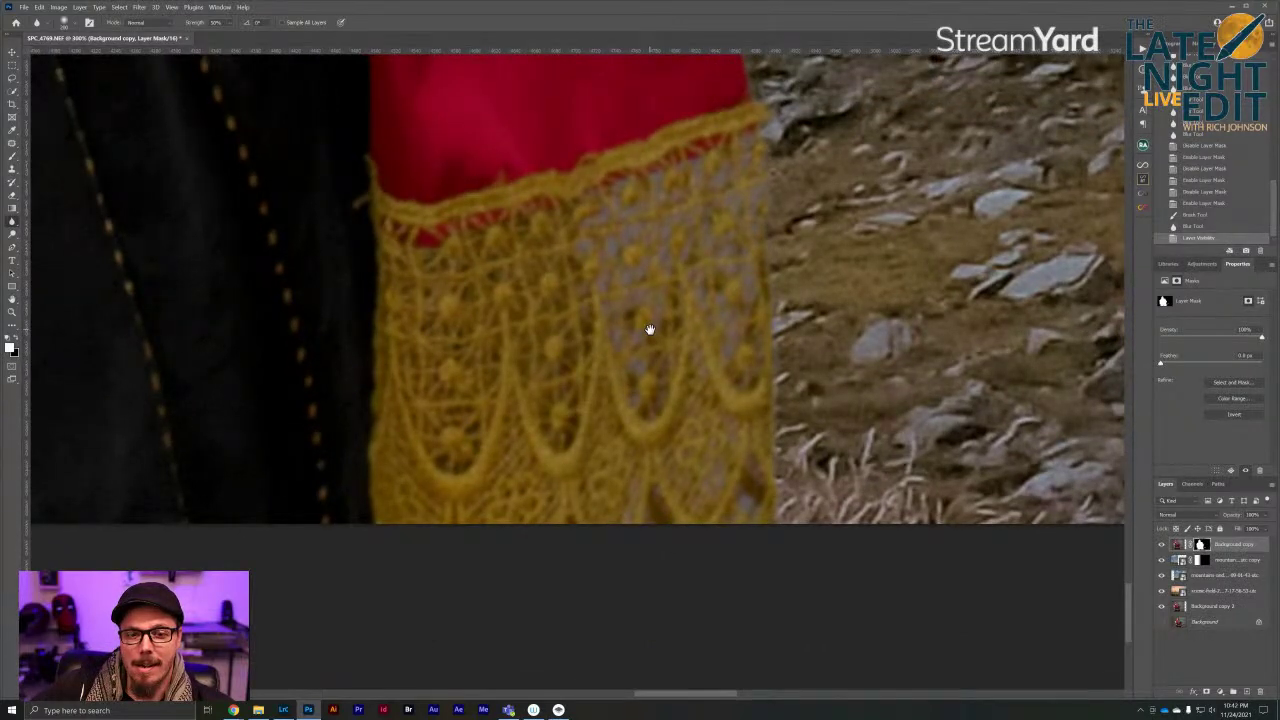
{"action": "left_click_drag", "start_coordinate": [650, 333], "coordinate": [750, 585]}
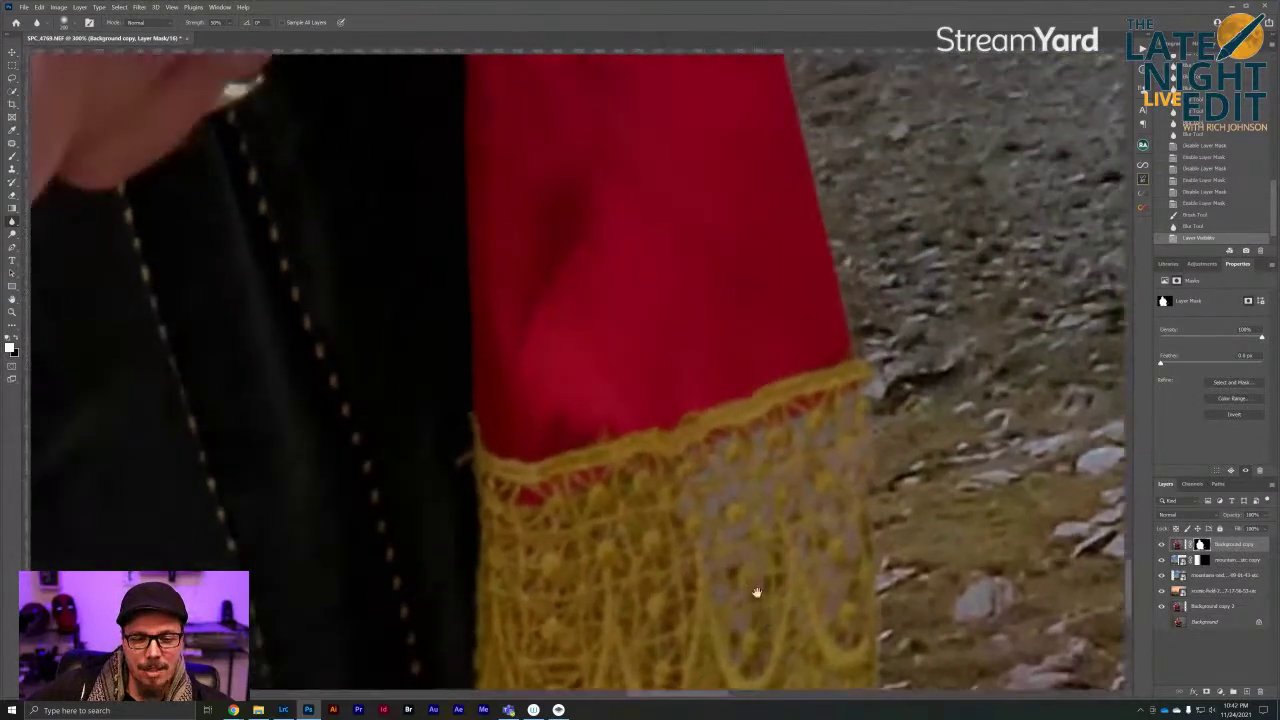
{"action": "scroll", "coordinate": [722, 527], "scroll_direction": "down", "scroll_amount": 4}
{"action": "scroll", "coordinate": [722, 527], "scroll_direction": "up", "scroll_amount": 2}
{"action": "scroll", "coordinate": [725, 527], "scroll_direction": "down", "scroll_amount": 4}
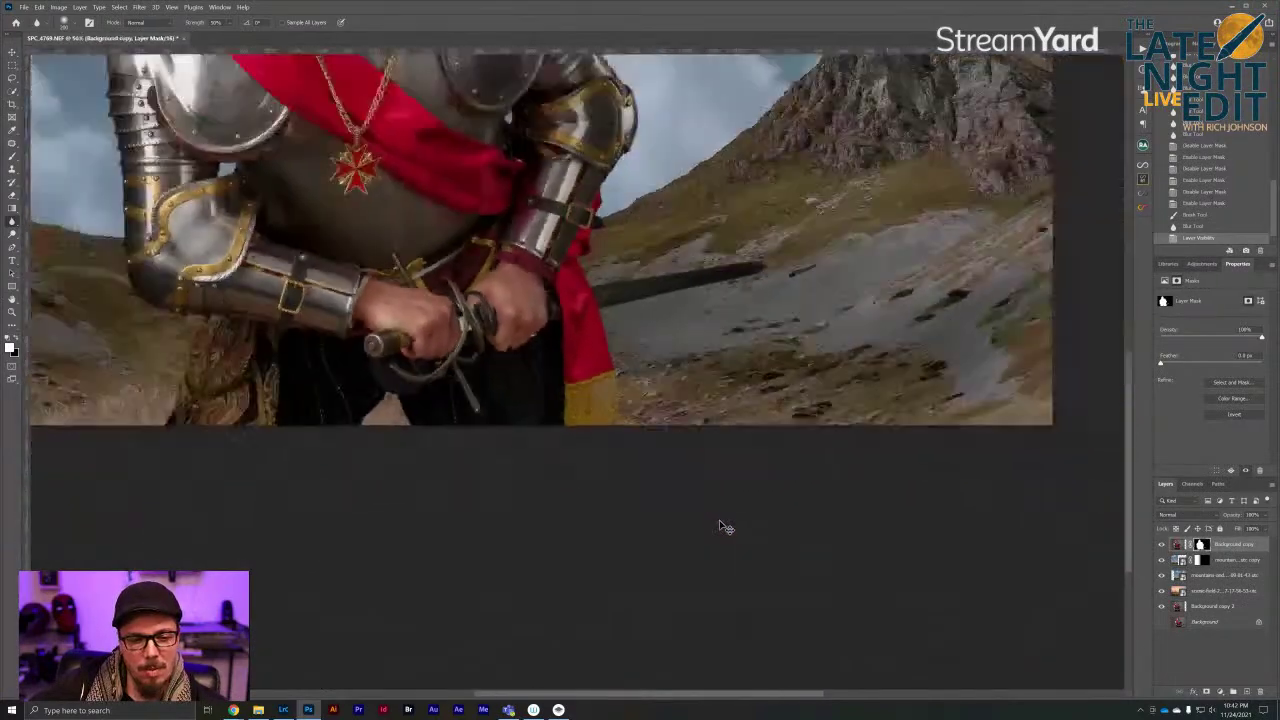
{"action": "scroll", "coordinate": [725, 527], "scroll_direction": "up", "scroll_amount": 8}
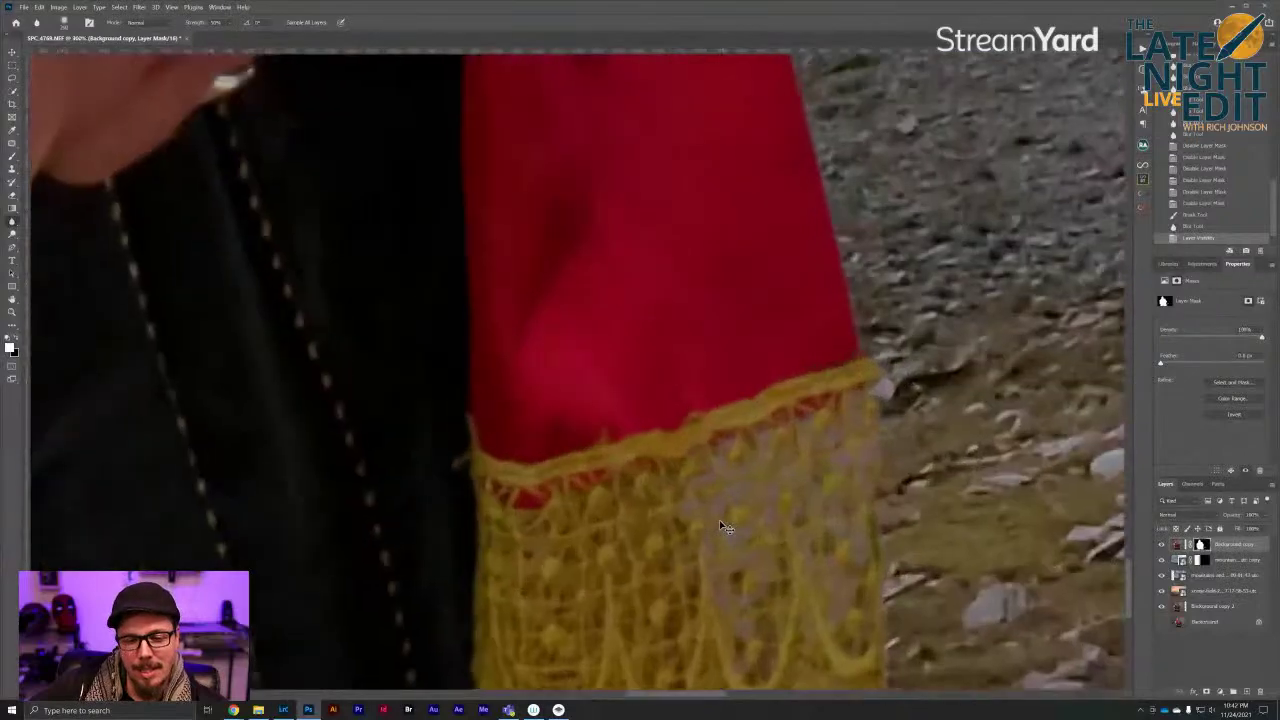
{"action": "scroll", "coordinate": [725, 527], "scroll_direction": "up", "scroll_amount": 1}
{"action": "left_click_drag", "start_coordinate": [766, 506], "coordinate": [668, 373]}
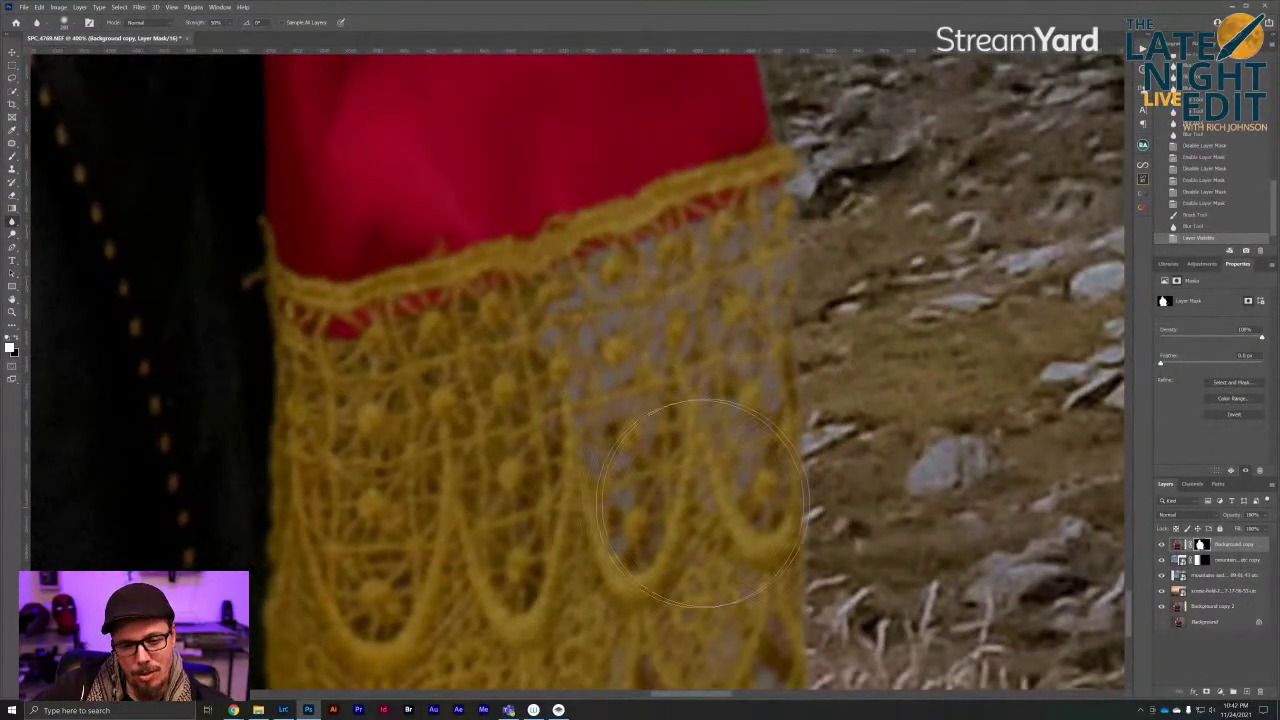
{"action": "scroll", "coordinate": [686, 470], "scroll_direction": "down", "scroll_amount": 3}
{"action": "scroll", "coordinate": [614, 406], "scroll_direction": "up", "scroll_amount": 2}
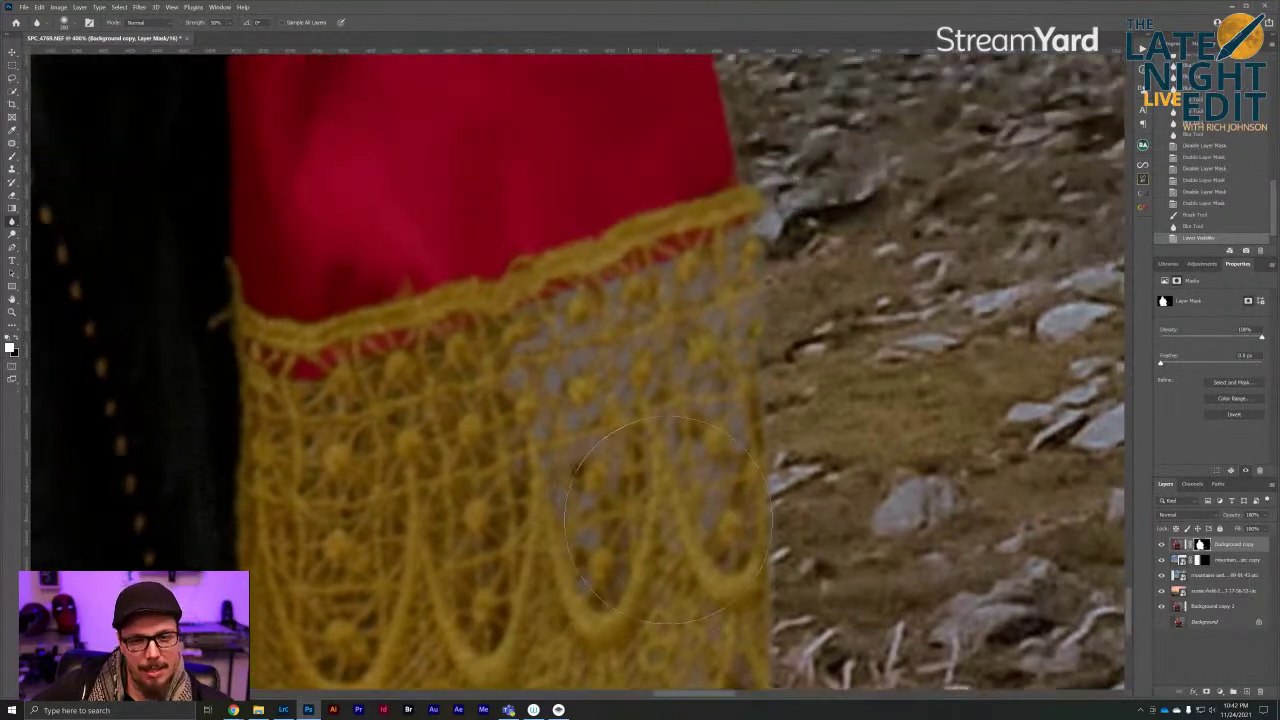
{"action": "scroll", "coordinate": [667, 516], "scroll_direction": "down", "scroll_amount": 1}
{"action": "scroll", "coordinate": [667, 516], "scroll_direction": "down", "scroll_amount": 8}
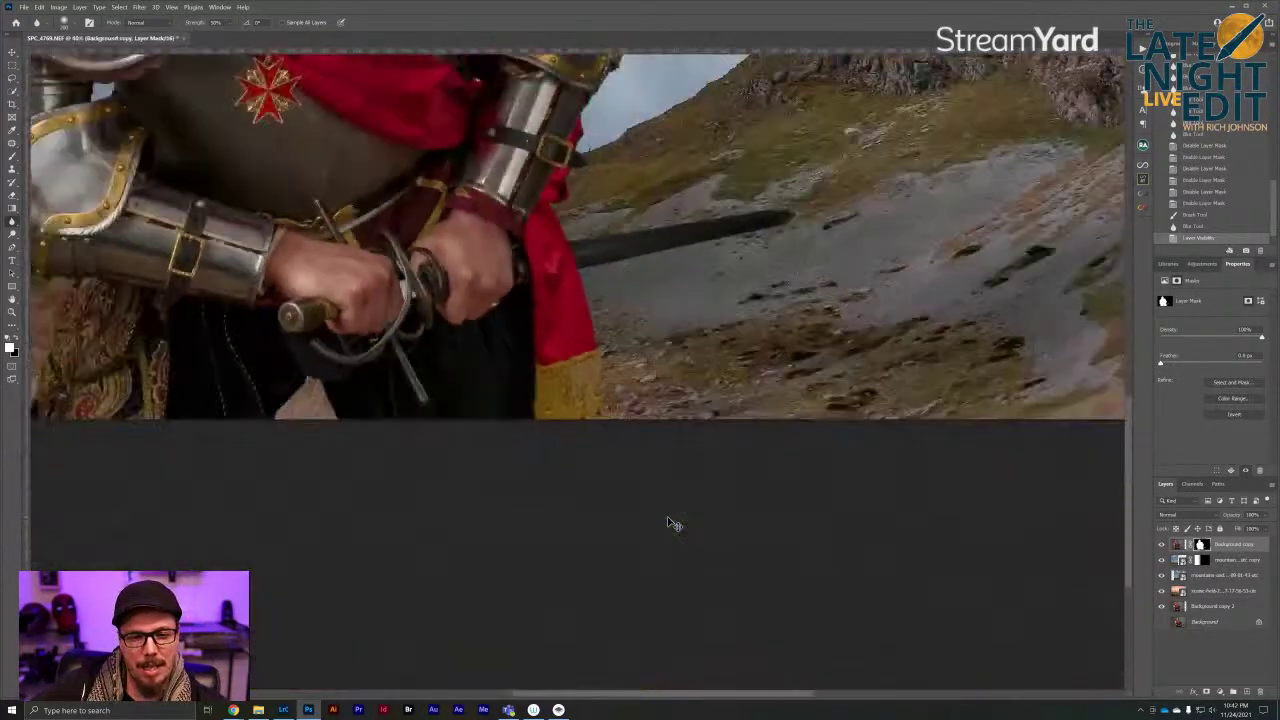
Set up a soft, reduced-opacity brush for painting on the layer mask of the upper mountain copy
{"action": "scroll", "coordinate": [667, 516], "scroll_direction": "up", "scroll_amount": 2}
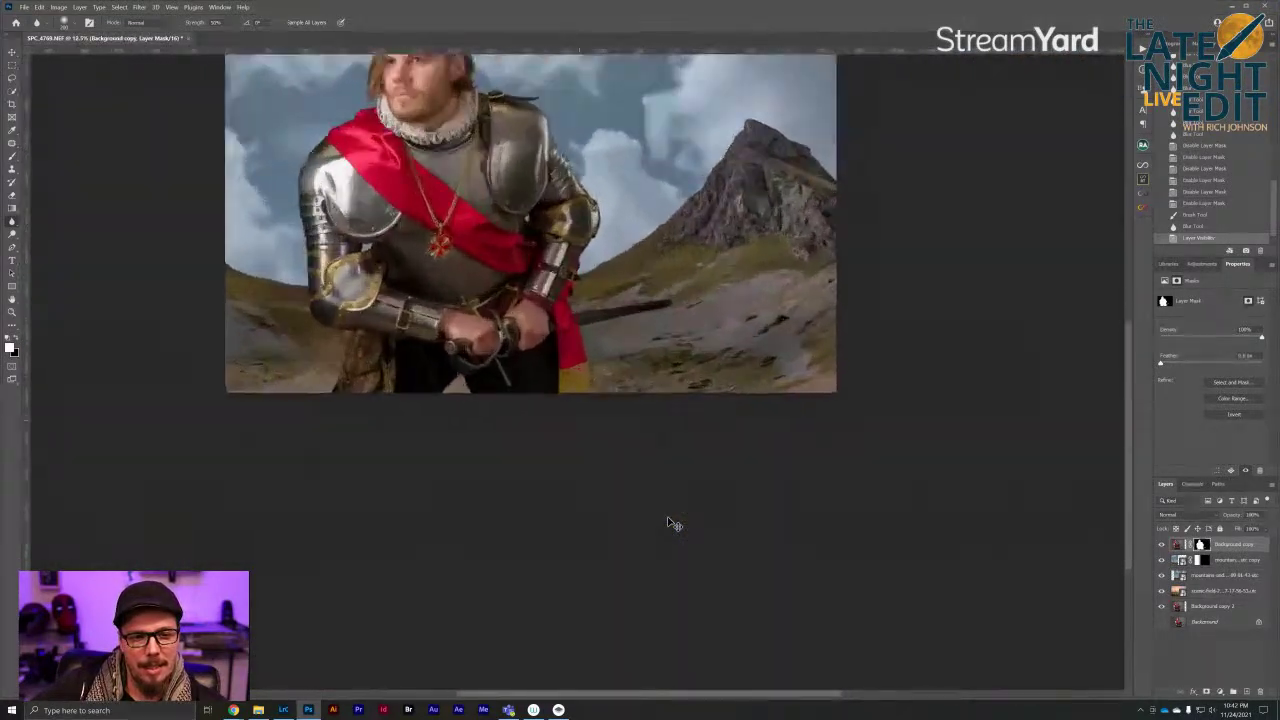
{"action": "left_click_drag", "start_coordinate": [626, 349], "coordinate": [717, 517]}
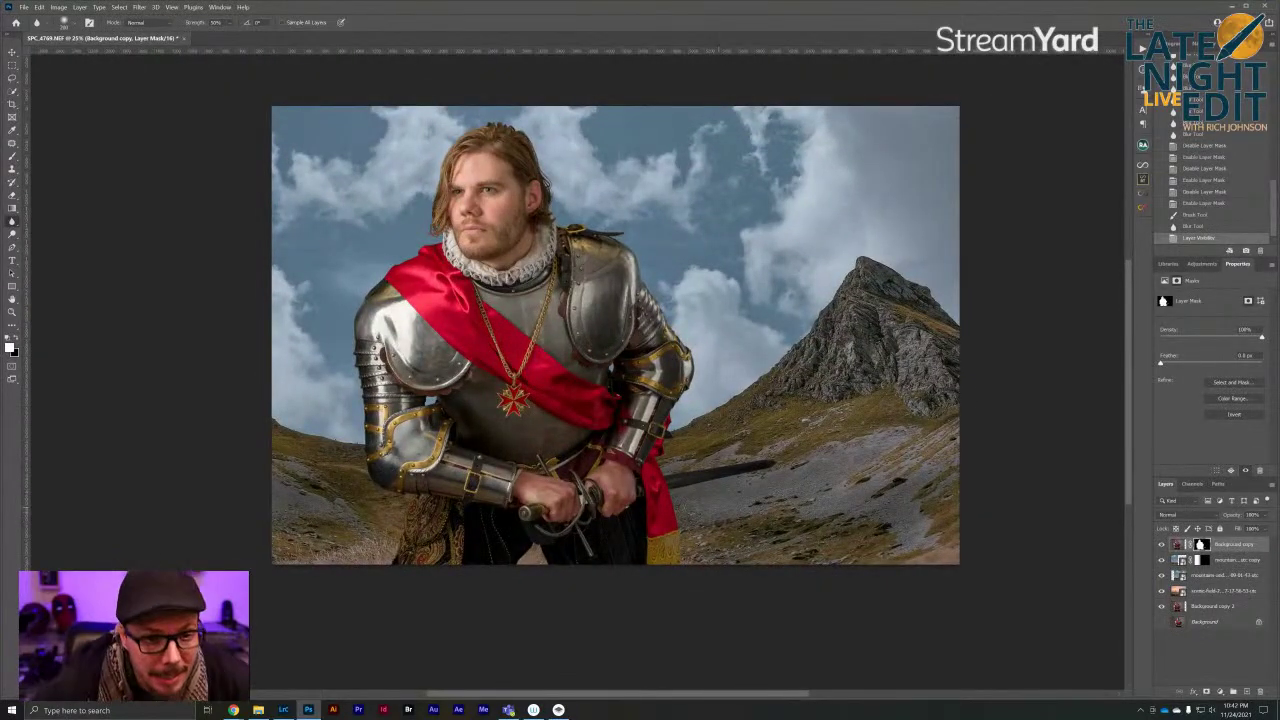
{"action": "key", "text": "v"}
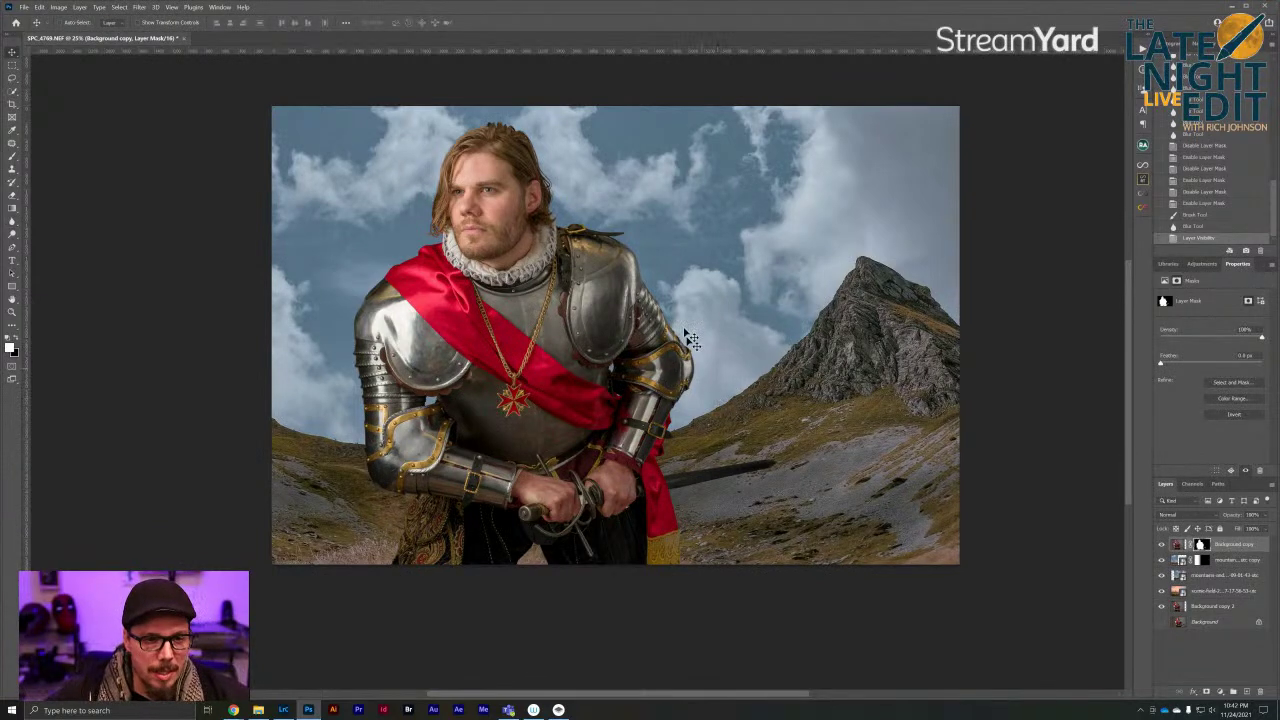
{"action": "left_click", "coordinate": [1180, 562]}
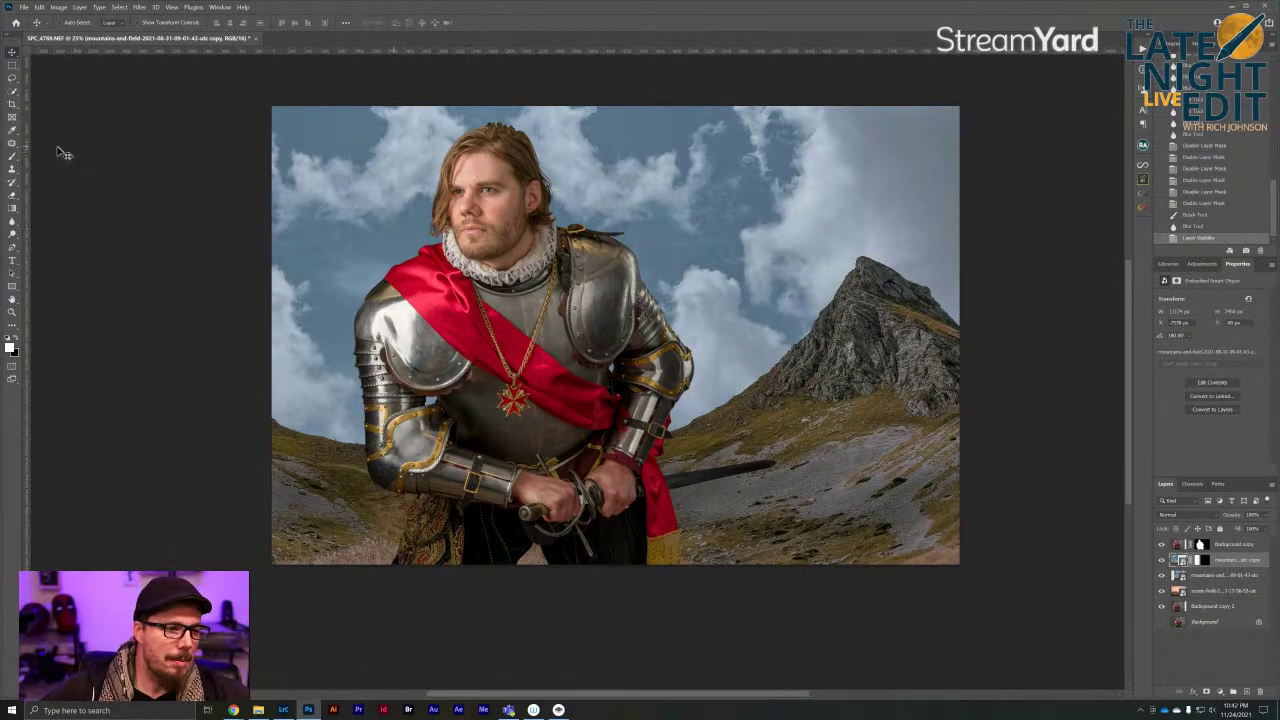
{"action": "left_click", "coordinate": [13, 157]}
{"action": "left_click", "coordinate": [1199, 559]}
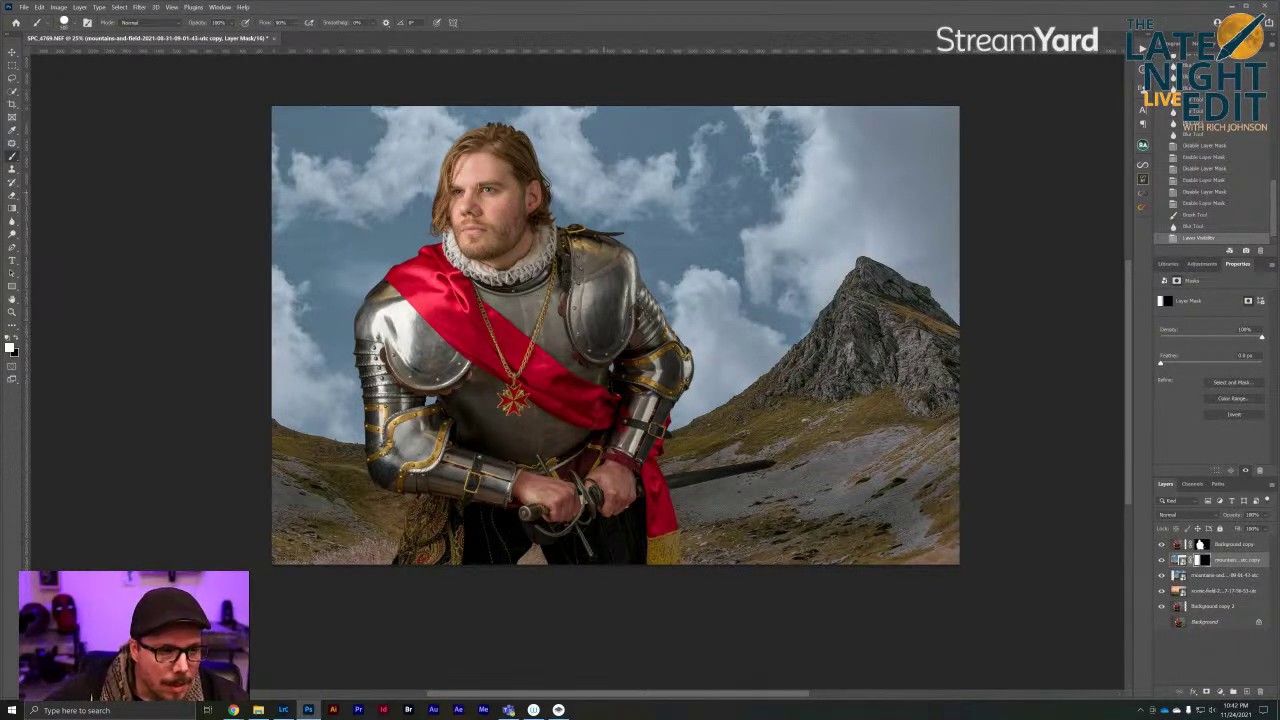
{"action": "key", "text": "x"}
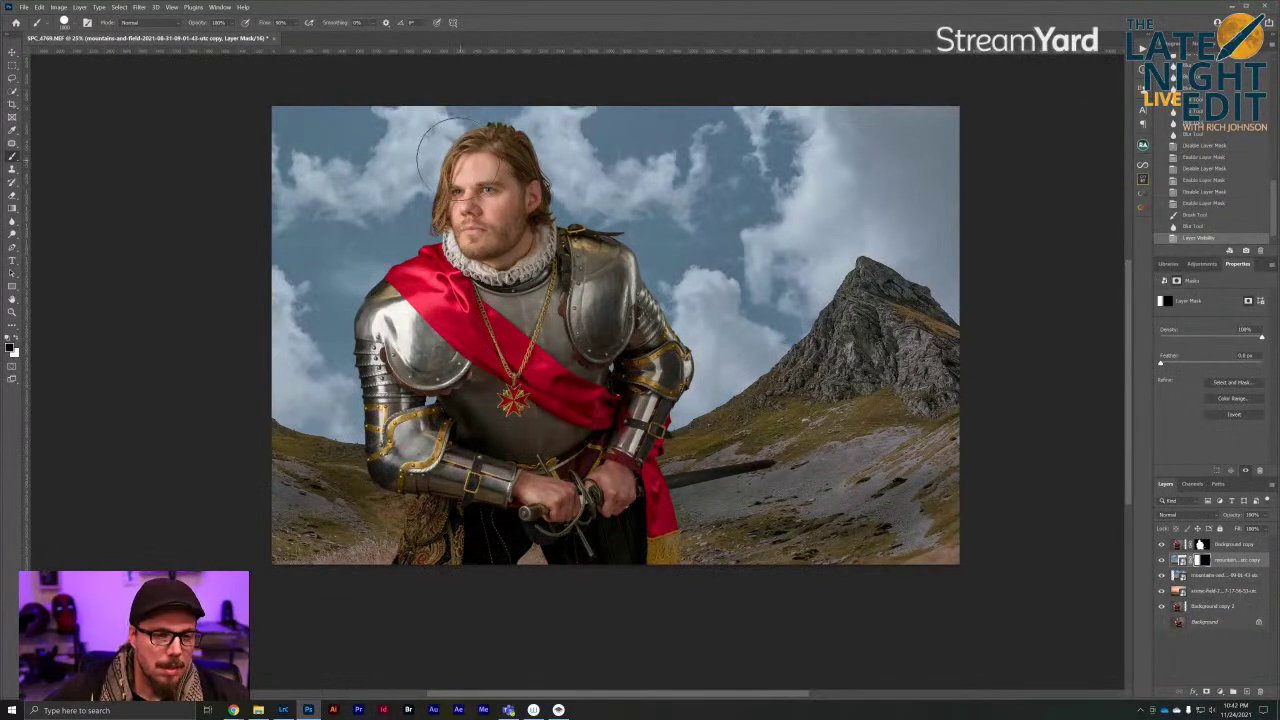
{"action": "left_click", "coordinate": [74, 22]}
{"action": "left_click", "coordinate": [76, 156]}
{"action": "left_click", "coordinate": [480, 49]}
Blend the sky seam around the knight's head with soft black and white strokes on the mountain copy's mask
{"action": "mouse_move", "coordinate": [483, 141]}
{"action": "left_mouse_down"}
{"action": "mouse_move", "coordinate": [460, 160]}
{"action": "mouse_move", "coordinate": [470, 140]}
{"action": "mouse_move", "coordinate": [457, 109]}
{"action": "mouse_move", "coordinate": [418, 132]}
{"action": "mouse_move", "coordinate": [414, 185]}
{"action": "mouse_move", "coordinate": [422, 207]}
{"action": "mouse_move", "coordinate": [430, 200]}
{"action": "mouse_move", "coordinate": [408, 178]}
{"action": "mouse_move", "coordinate": [360, 220]}
{"action": "left_mouse_up"}
{"action": "key", "text": "x"}
{"action": "mouse_move", "coordinate": [360, 220]}
{"action": "left_mouse_down"}
{"action": "mouse_move", "coordinate": [390, 170]}
{"action": "mouse_move", "coordinate": [370, 205]}
{"action": "mouse_move", "coordinate": [390, 187]}
{"action": "mouse_move", "coordinate": [405, 120]}
{"action": "mouse_move", "coordinate": [370, 195]}
{"action": "mouse_move", "coordinate": [398, 130]}
{"action": "left_mouse_up"}
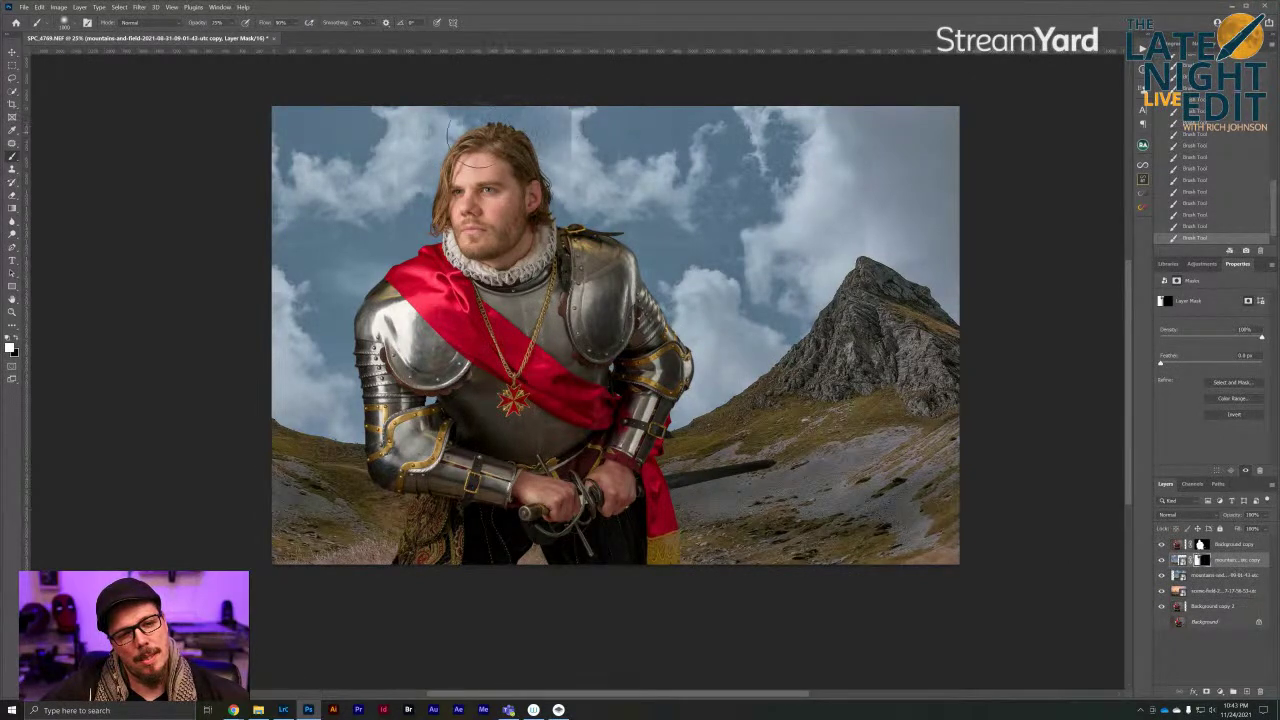
{"action": "key", "text": "x"}
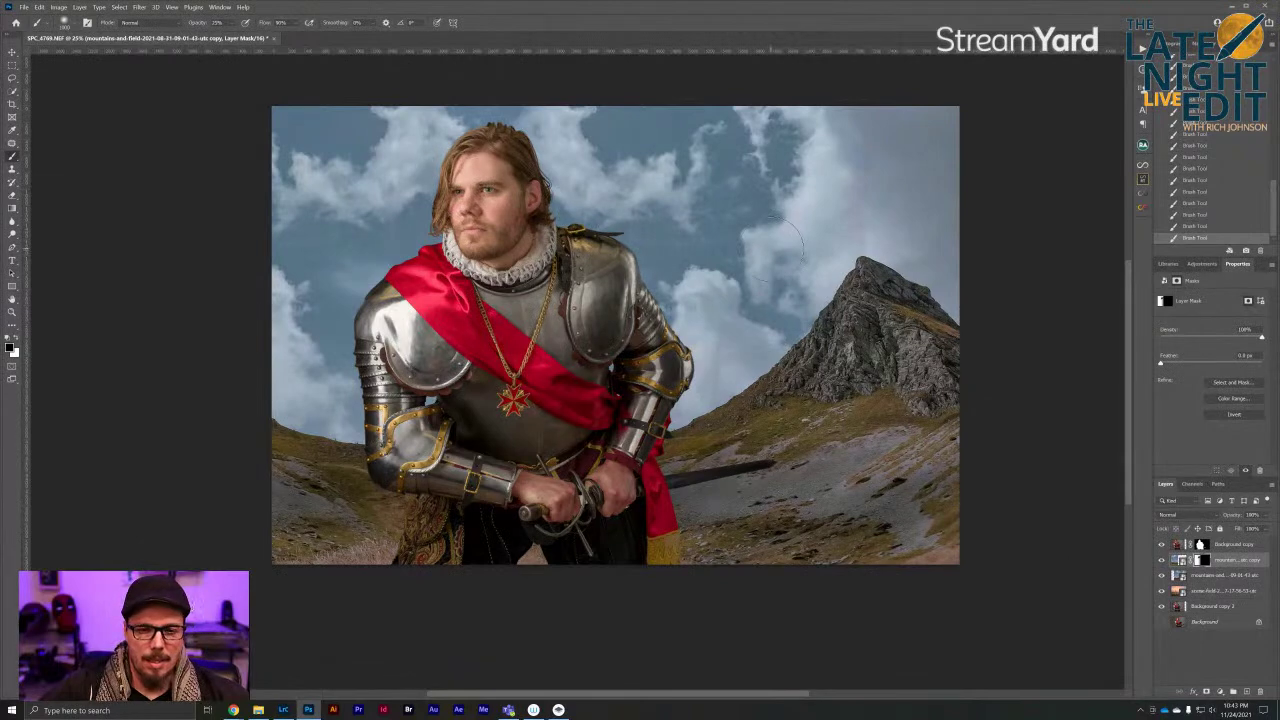
{"action": "key", "text": "v"}
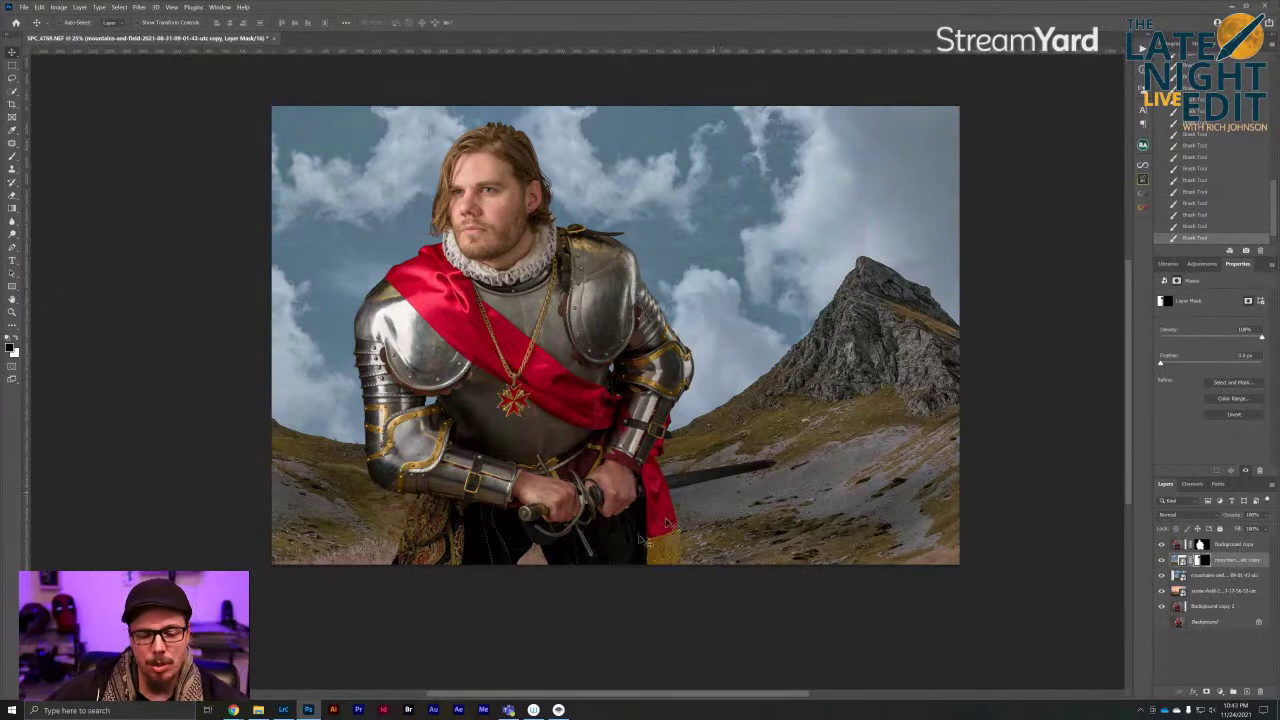
Look at the original portrait in Lightroom Classic, and inspect the knight's arm and the mountain up close in Photoshop
{"action": "left_click", "coordinate": [284, 710]}
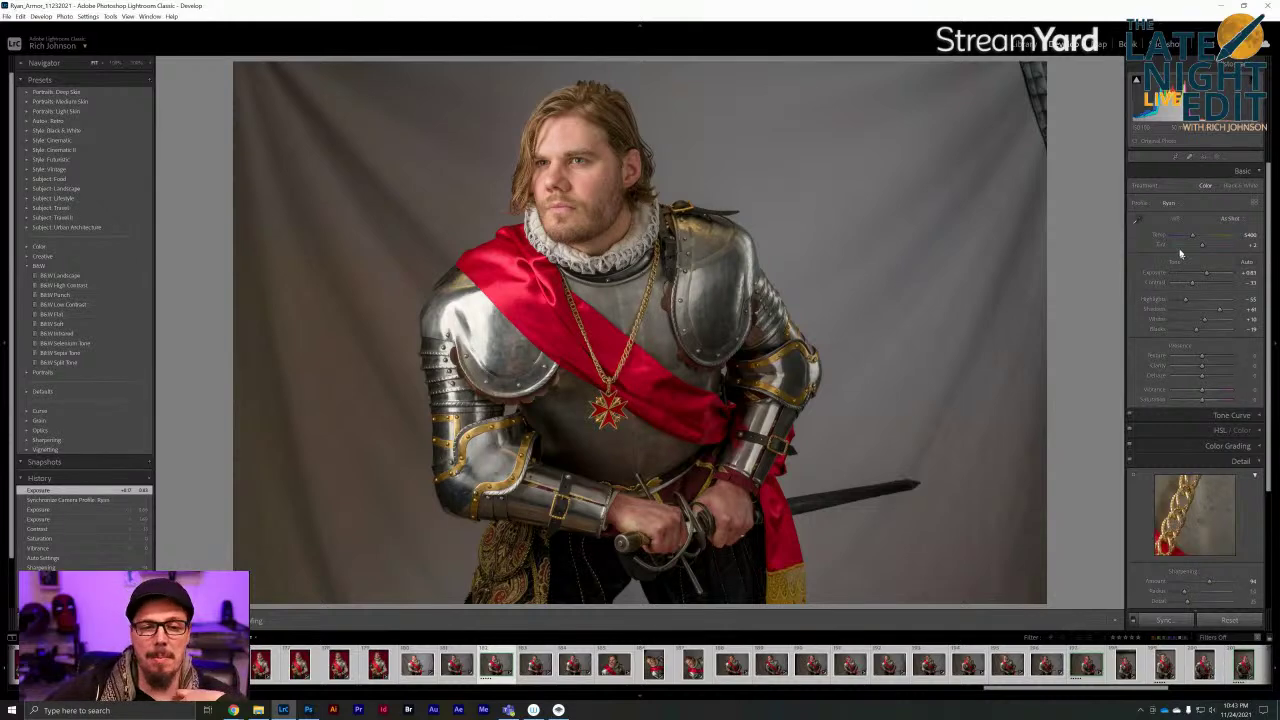
{"action": "left_click", "coordinate": [1220, 8]}
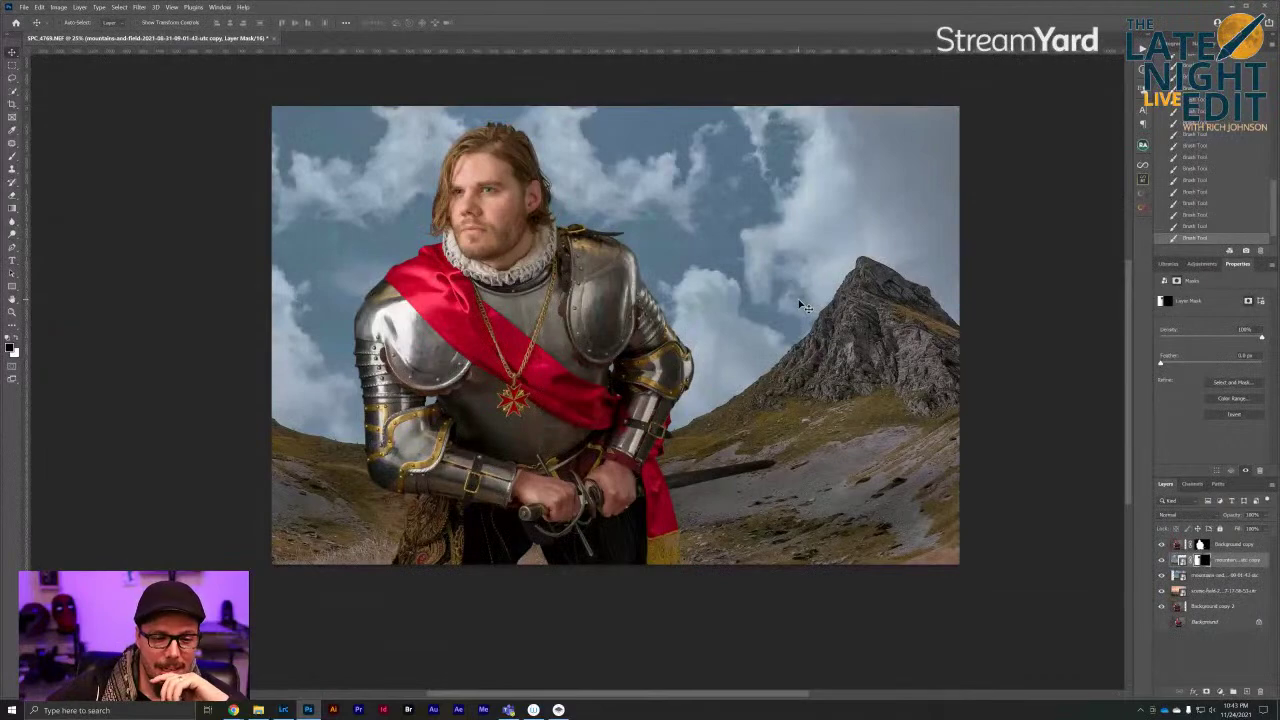
{"action": "key", "text": "ctrl+plus"}
{"action": "key", "text": "ctrl+plus"}
{"action": "key", "text": "ctrl+plus"}
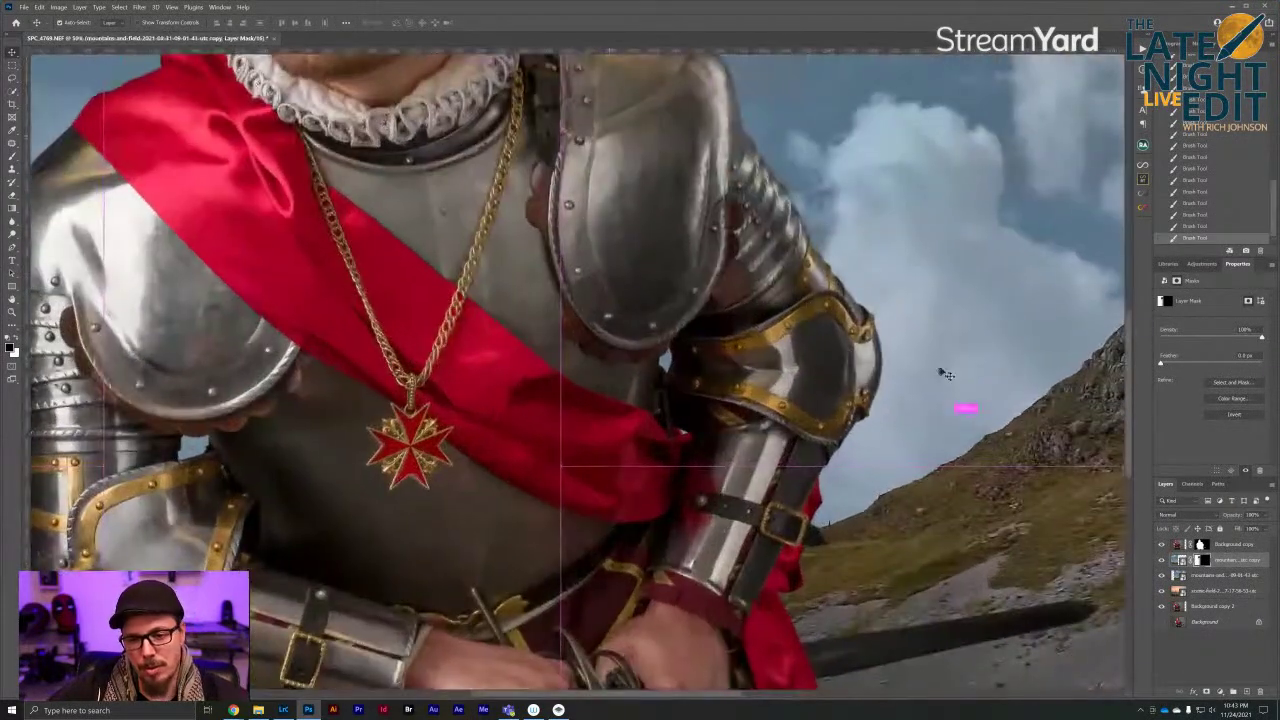
{"action": "scroll", "coordinate": [945, 374], "scroll_direction": "up", "scroll_amount": 1}
{"action": "left_click_drag", "start_coordinate": [871, 394], "coordinate": [600, 386]}
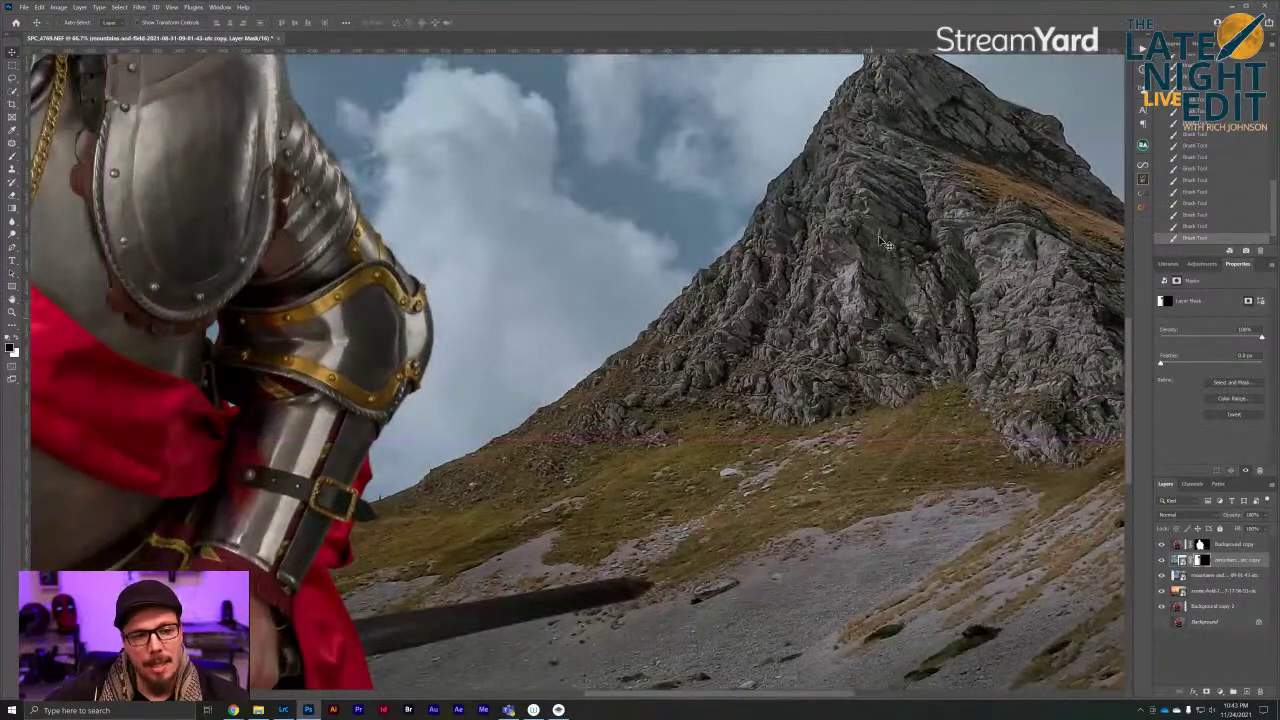
{"action": "left_click_drag", "start_coordinate": [806, 246], "coordinate": [916, 338]}
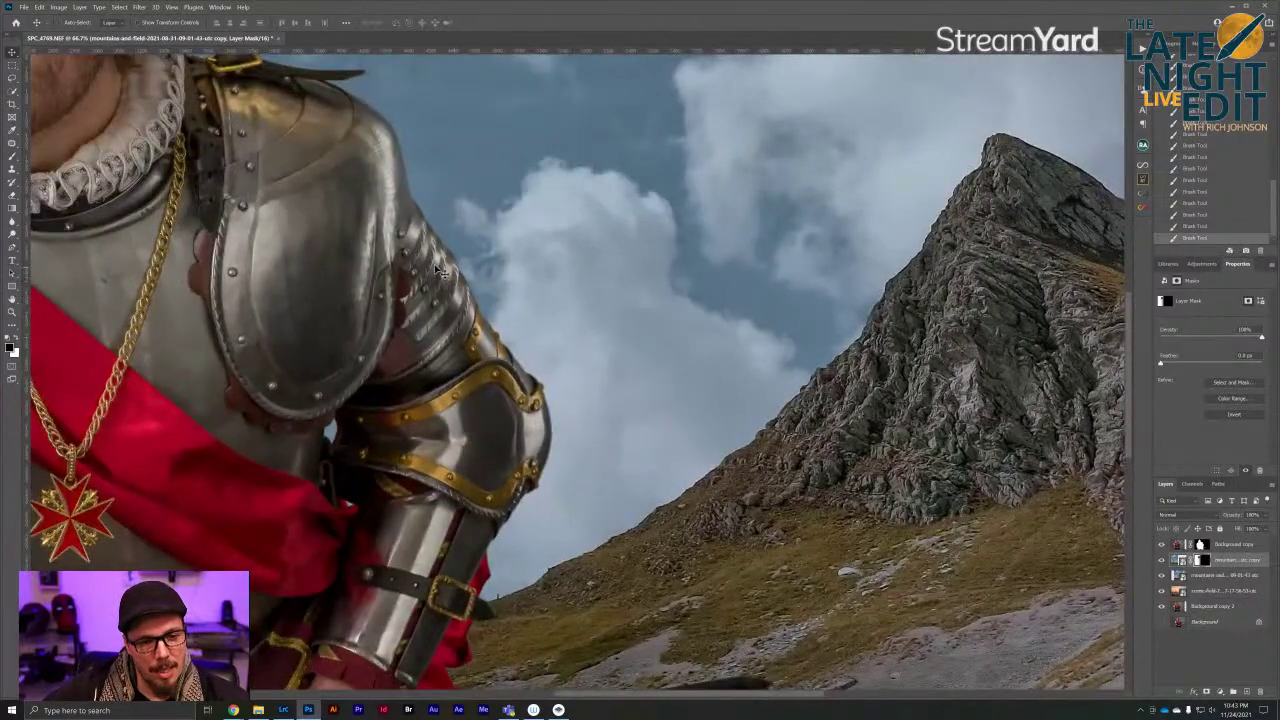
Nudge the masked mountain copy slightly and merge it with the mountain layer beneath it
{"action": "left_click_drag", "start_coordinate": [465, 293], "coordinate": [467, 296]}
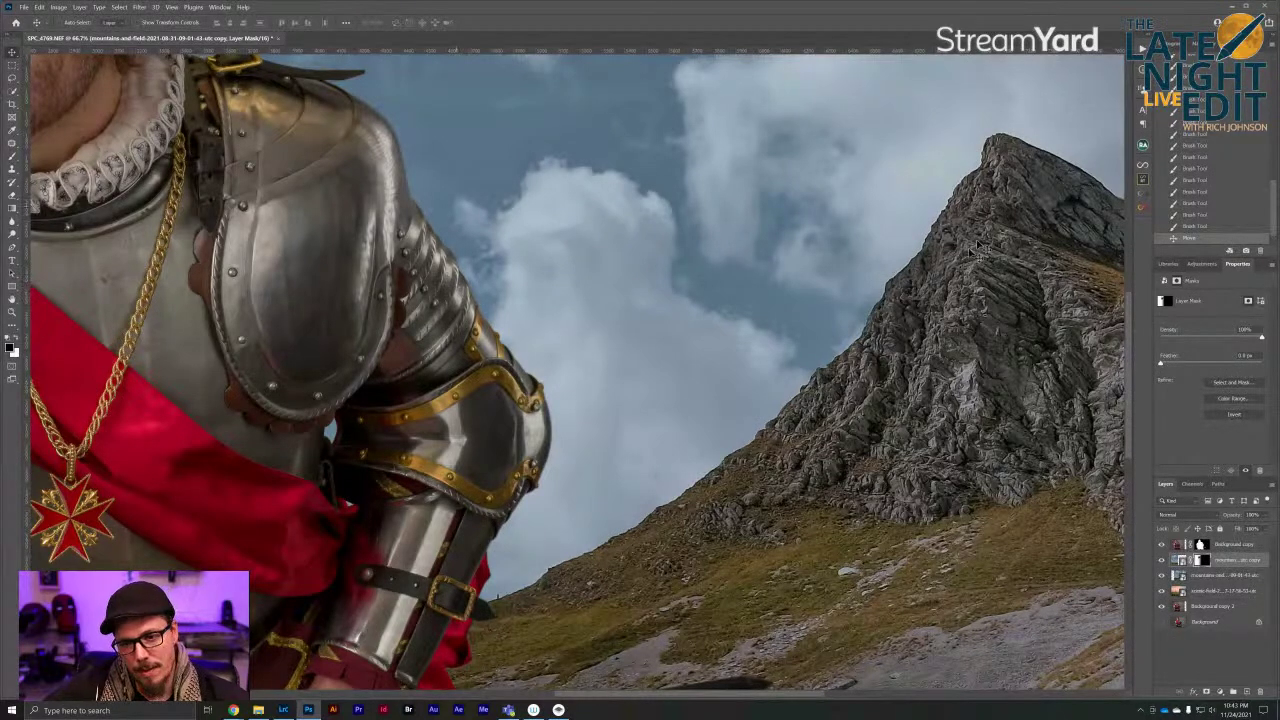
{"action": "key", "text": "ctrl+minus"}
{"action": "key", "text": "ctrl+minus"}
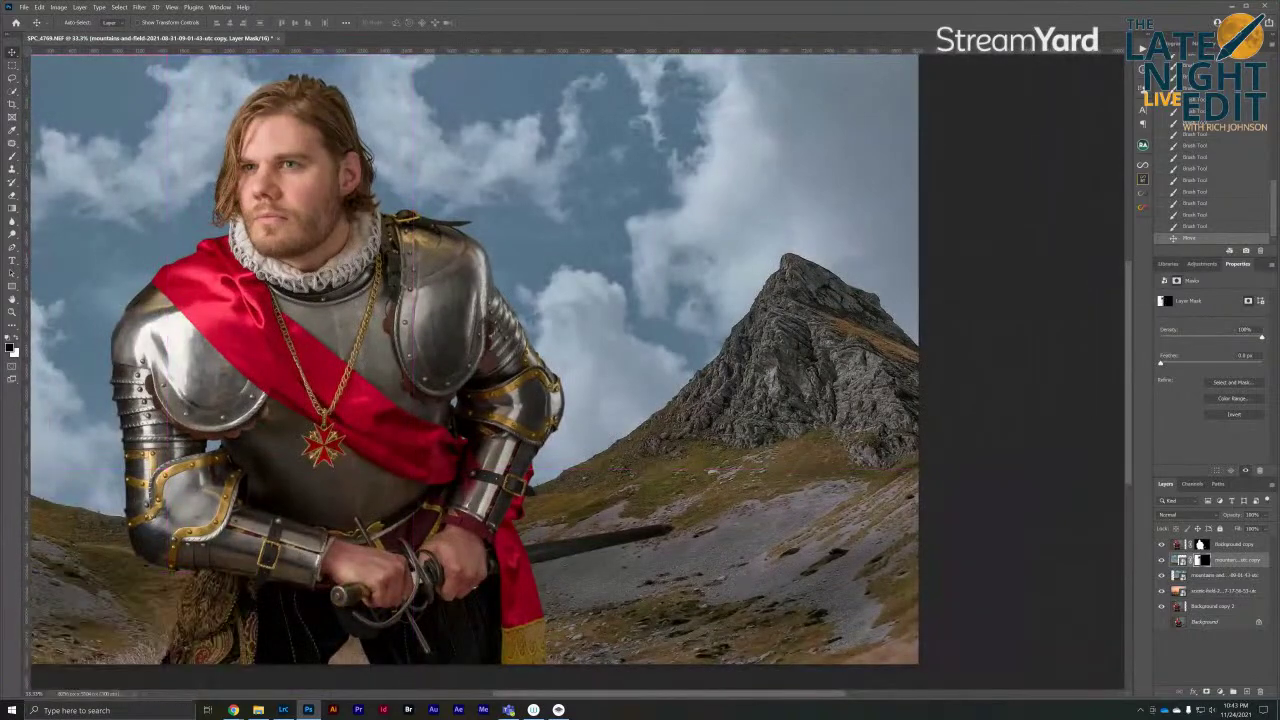
{"action": "left_click_drag", "start_coordinate": [652, 325], "coordinate": [782, 265]}
{"action": "left_click", "coordinate": [1208, 580], "text": "shift"}
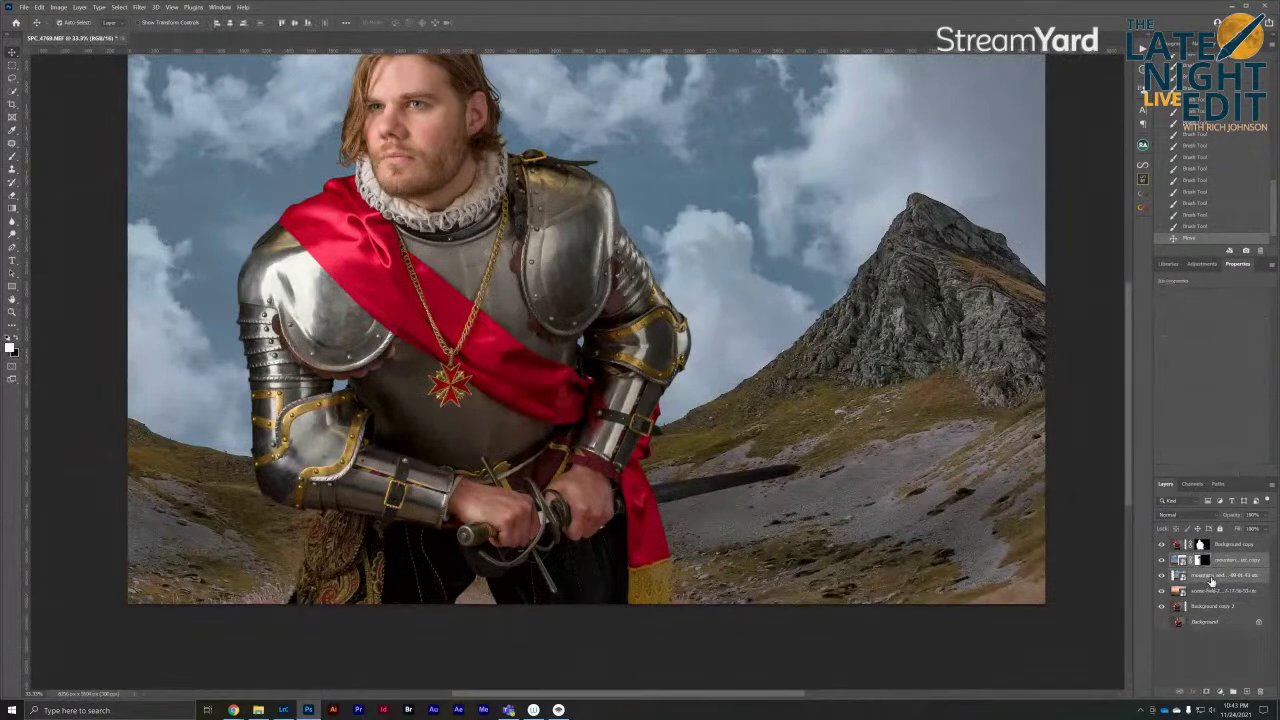
{"action": "key", "text": "ctrl+e"}
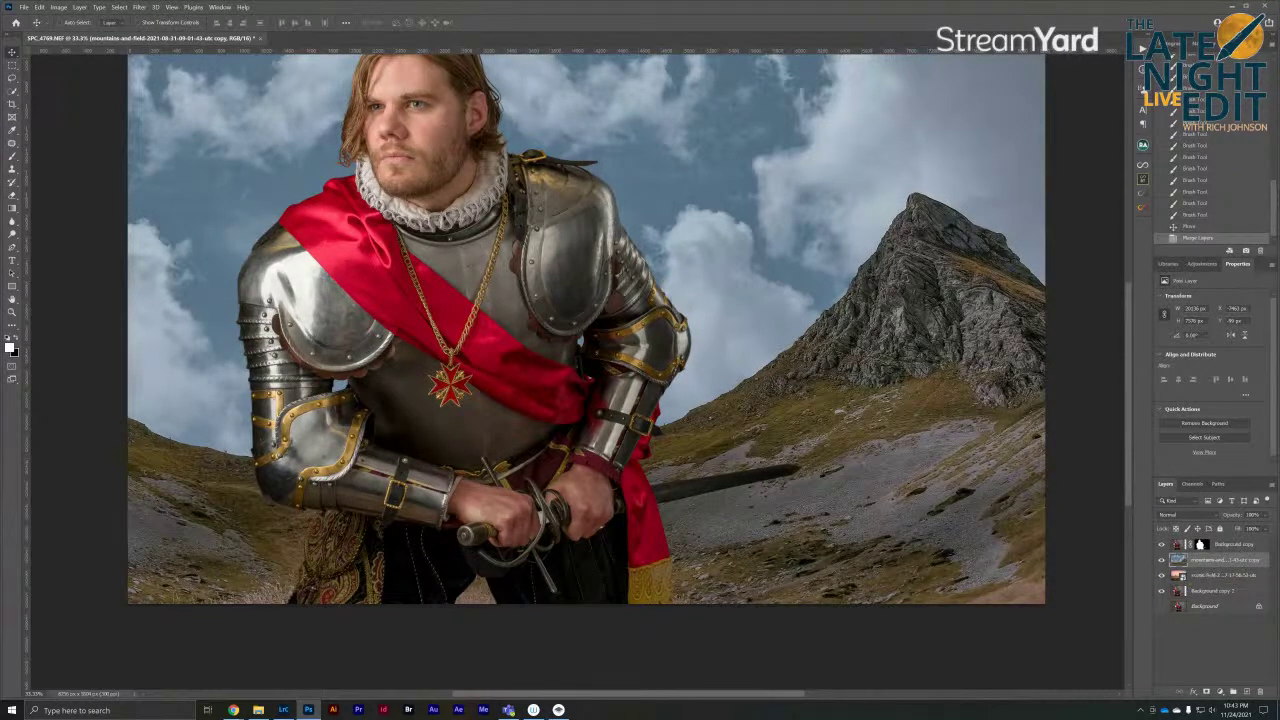
Place the fields-and-mountains image as a new layer between the knight and the merged mountain landscape
{"action": "left_click", "coordinate": [233, 710]}
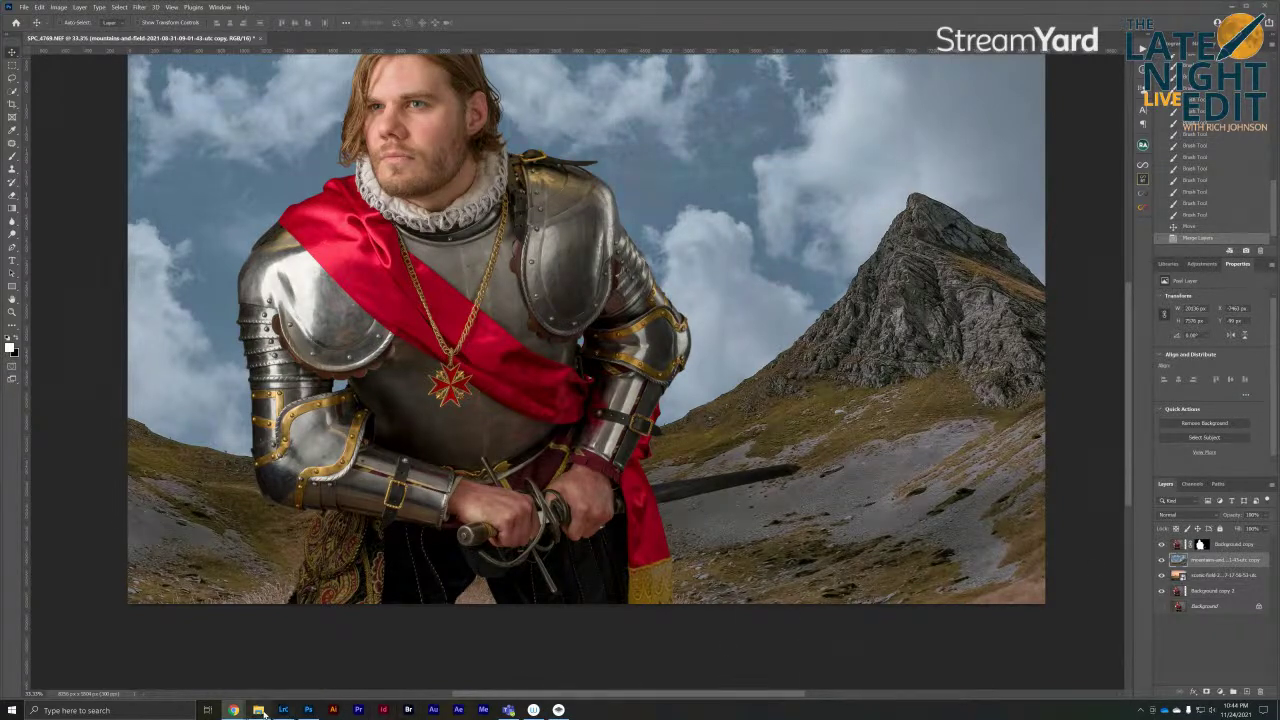
{"action": "left_click", "coordinate": [976, 508]}
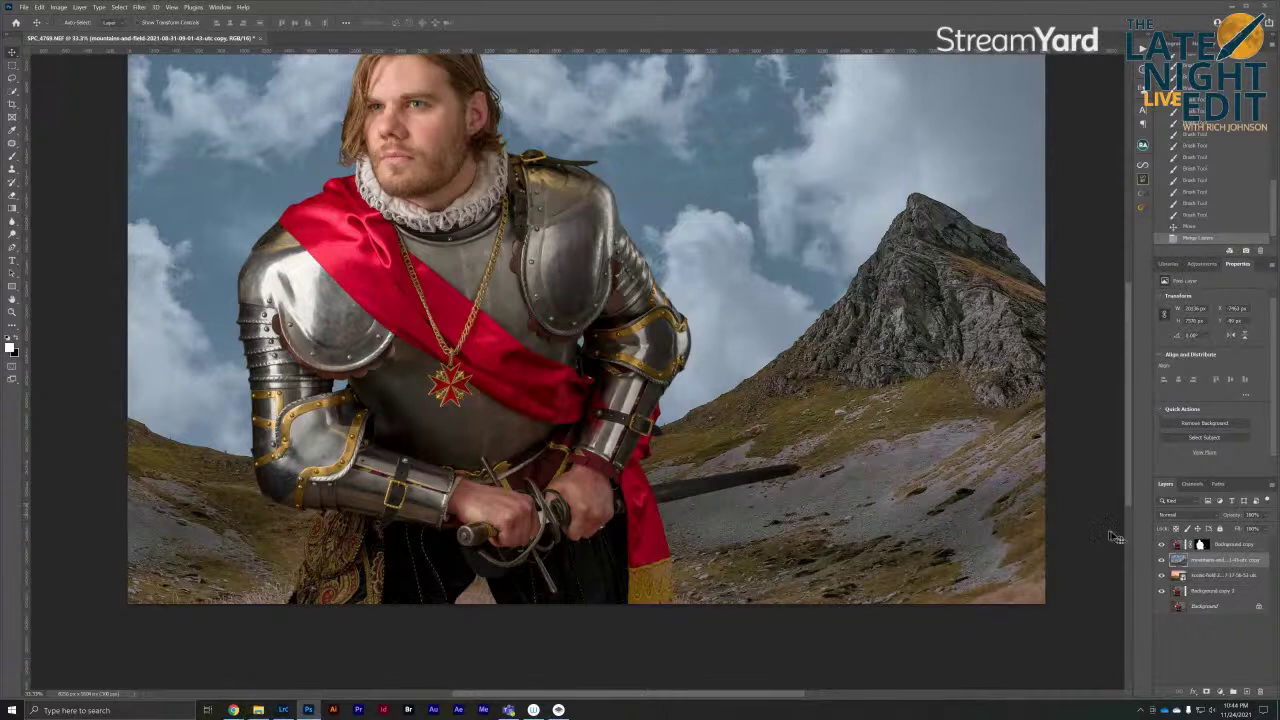
{"action": "left_click", "coordinate": [1220, 551]}
{"action": "left_click", "coordinate": [1218, 559]}
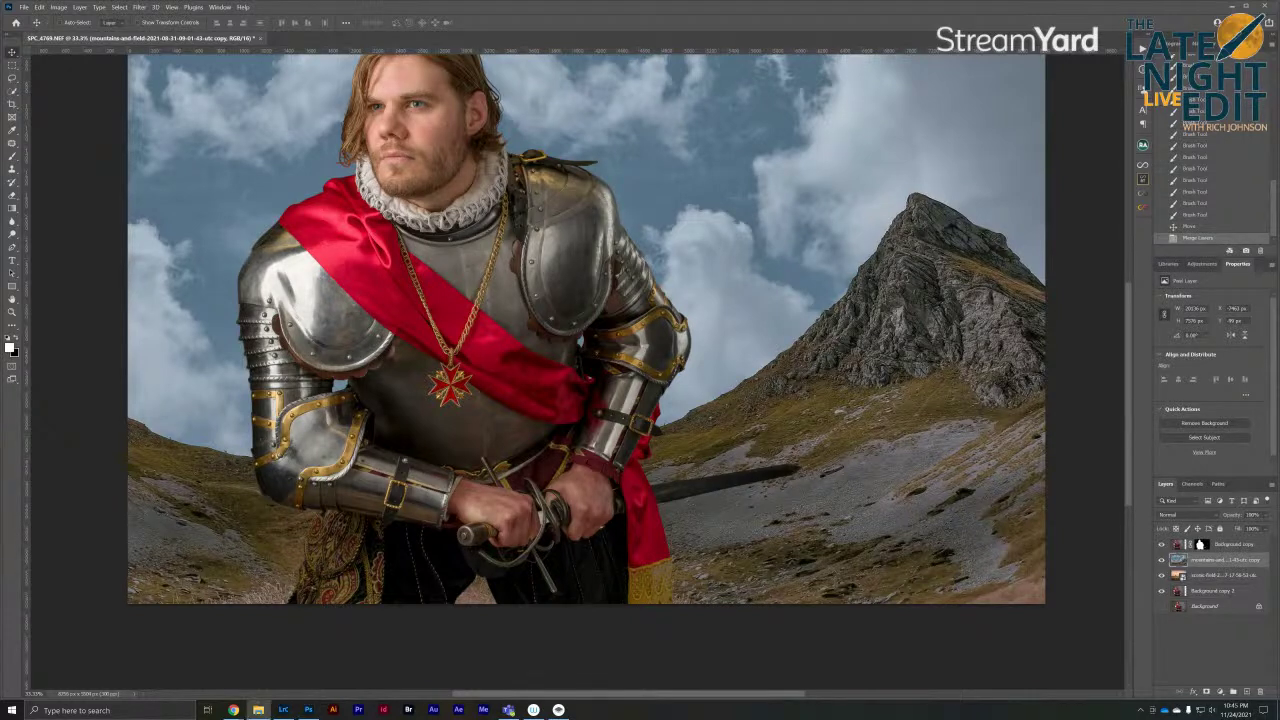
{"action": "left_click_drag", "start_coordinate": [1279, 500], "coordinate": [803, 366]}
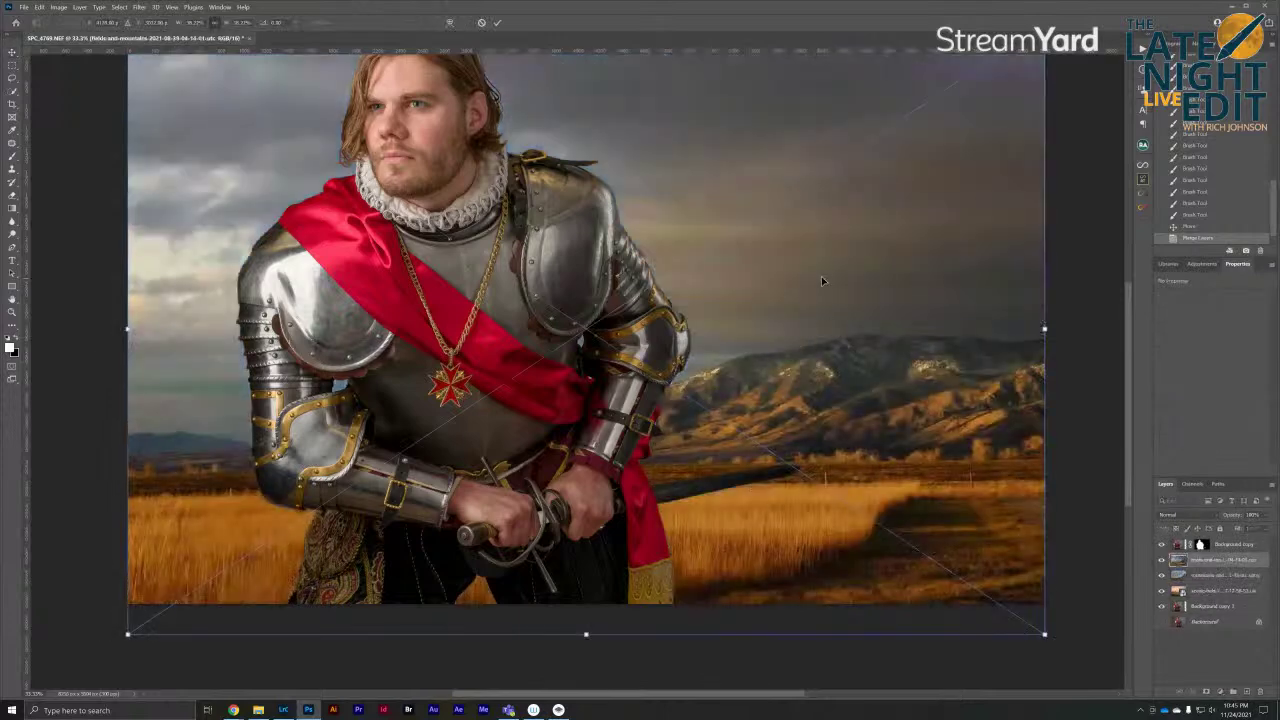
Scale and reposition the fields-and-mountains image so it covers the whole canvas behind the knight, and commit the placement
{"action": "left_click_drag", "start_coordinate": [821, 276], "coordinate": [792, 344]}
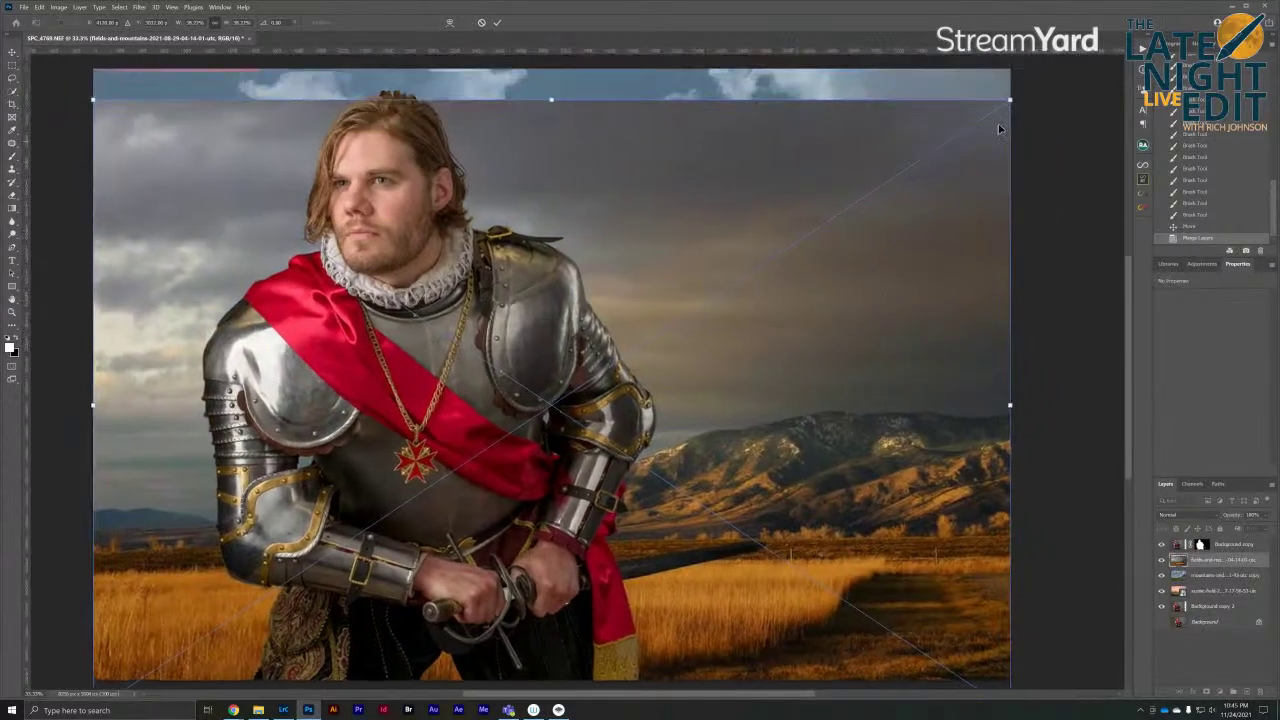
{"action": "left_click_drag", "start_coordinate": [1014, 96], "coordinate": [1070, 78]}
{"action": "left_click_drag", "start_coordinate": [946, 323], "coordinate": [897, 281]}
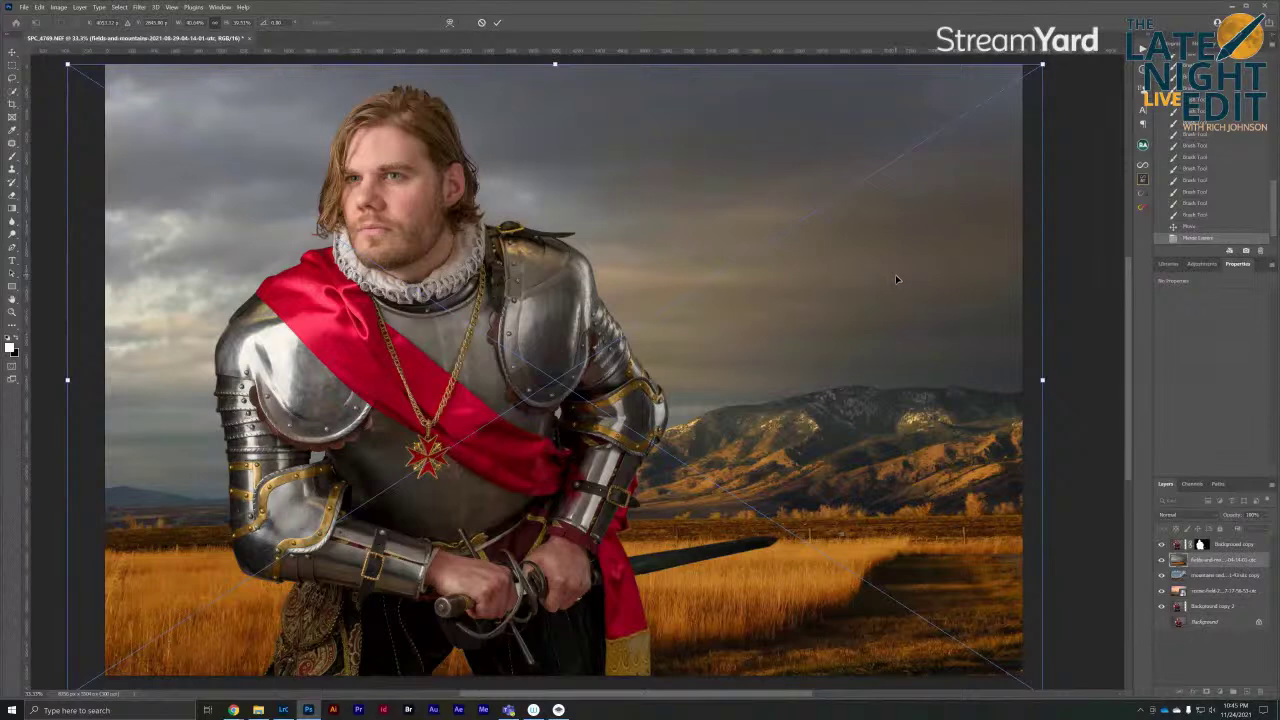
{"action": "key", "text": "ctrl+minus"}
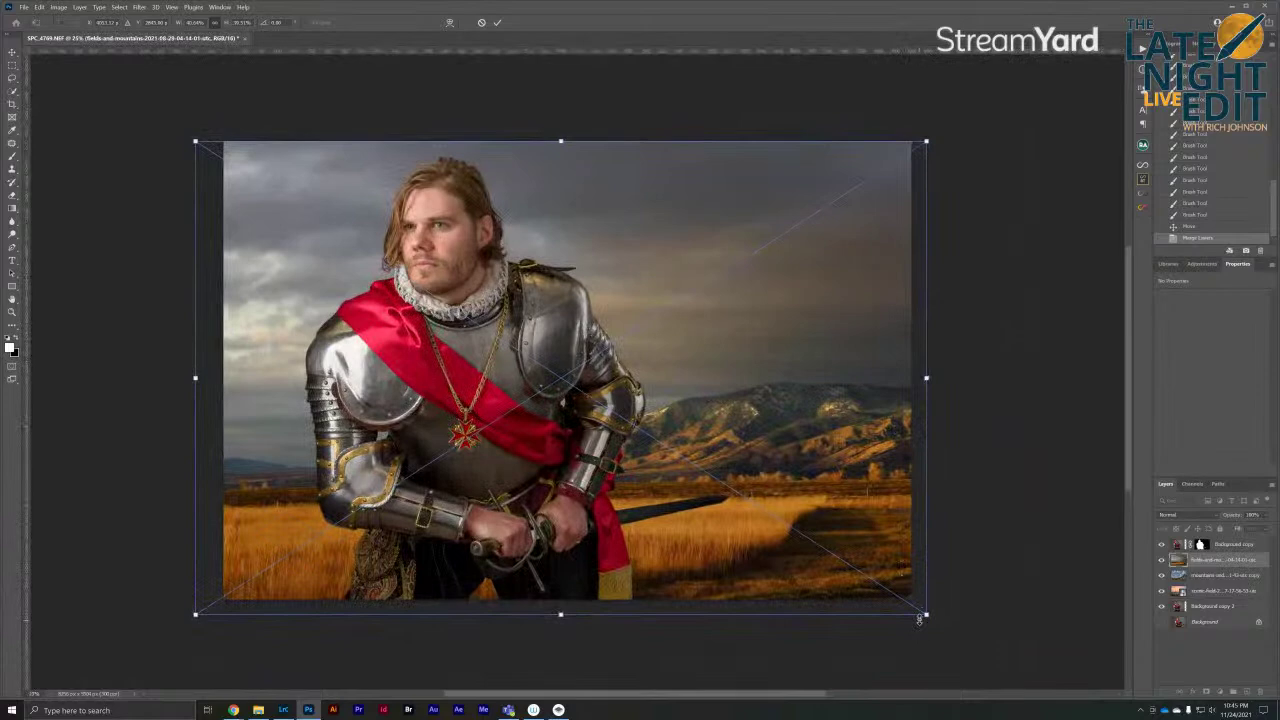
{"action": "left_click_drag", "start_coordinate": [925, 615], "coordinate": [914, 606]}
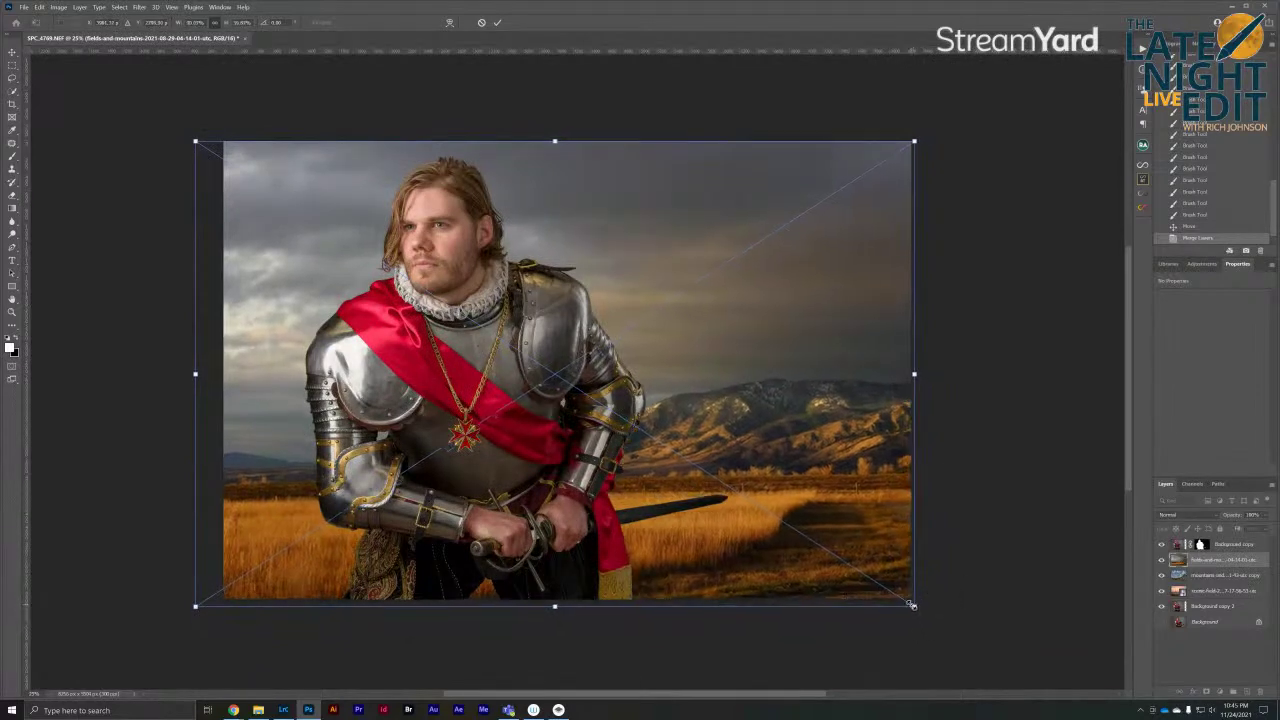
{"action": "left_click_drag", "start_coordinate": [207, 603], "coordinate": [217, 600]}
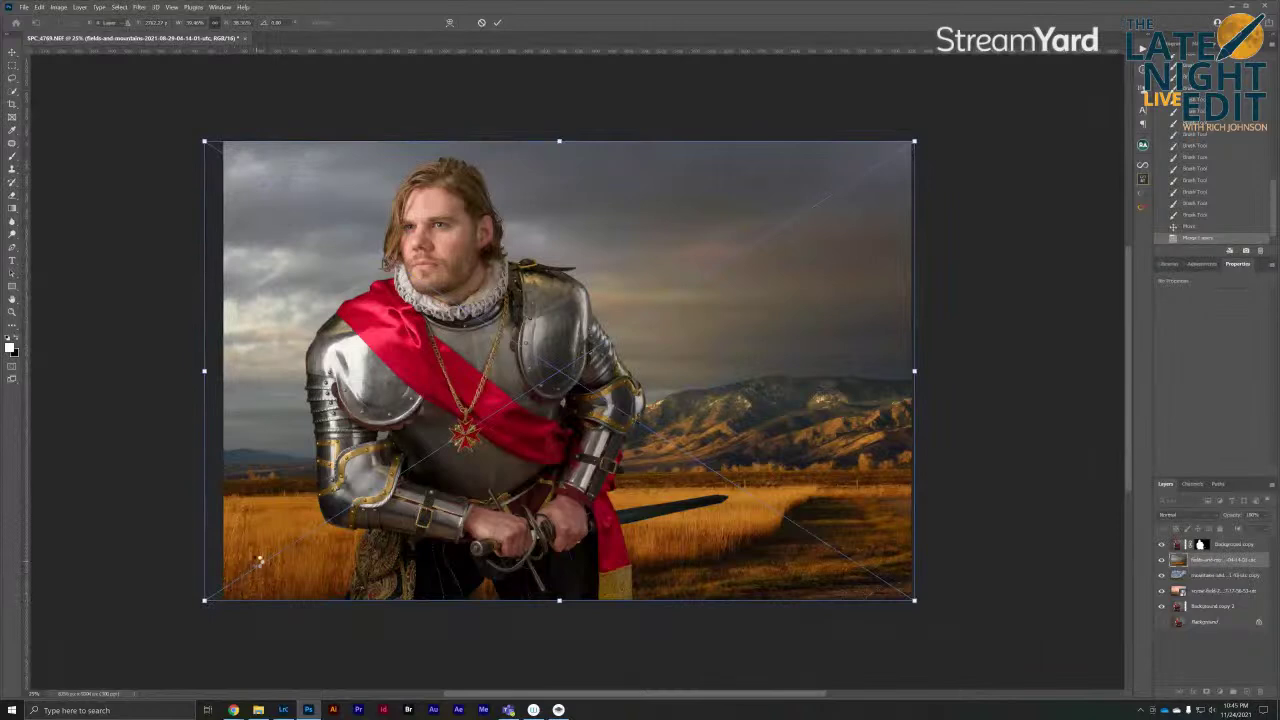
{"action": "key", "text": "Return"}
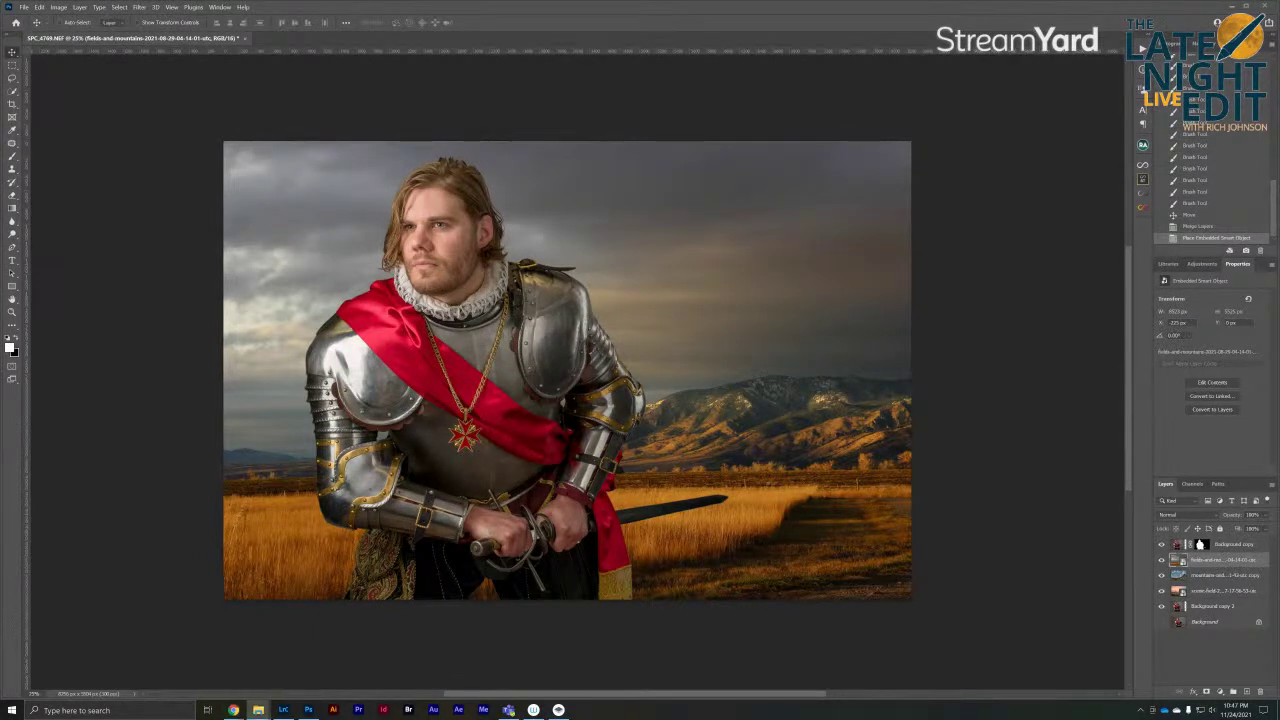
Try the blossoming mountain field image as a backdrop, flipped horizontally and shifted sideways behind the knight, and remove it
{"action": "left_click_drag", "start_coordinate": [1279, 370], "coordinate": [678, 371]}
{"action": "left_click_drag", "start_coordinate": [801, 209], "coordinate": [859, 263]}
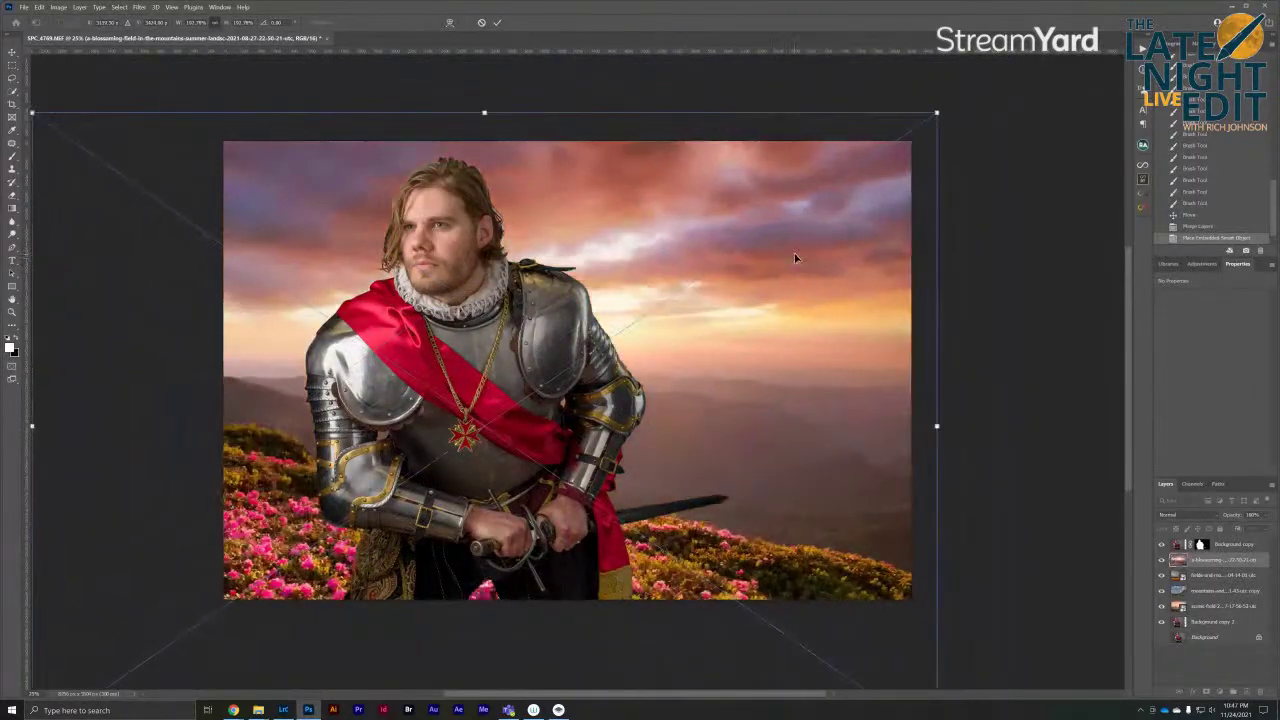
{"action": "left_click", "coordinate": [39, 7]}
{"action": "mouse_move", "coordinate": [62, 221]}
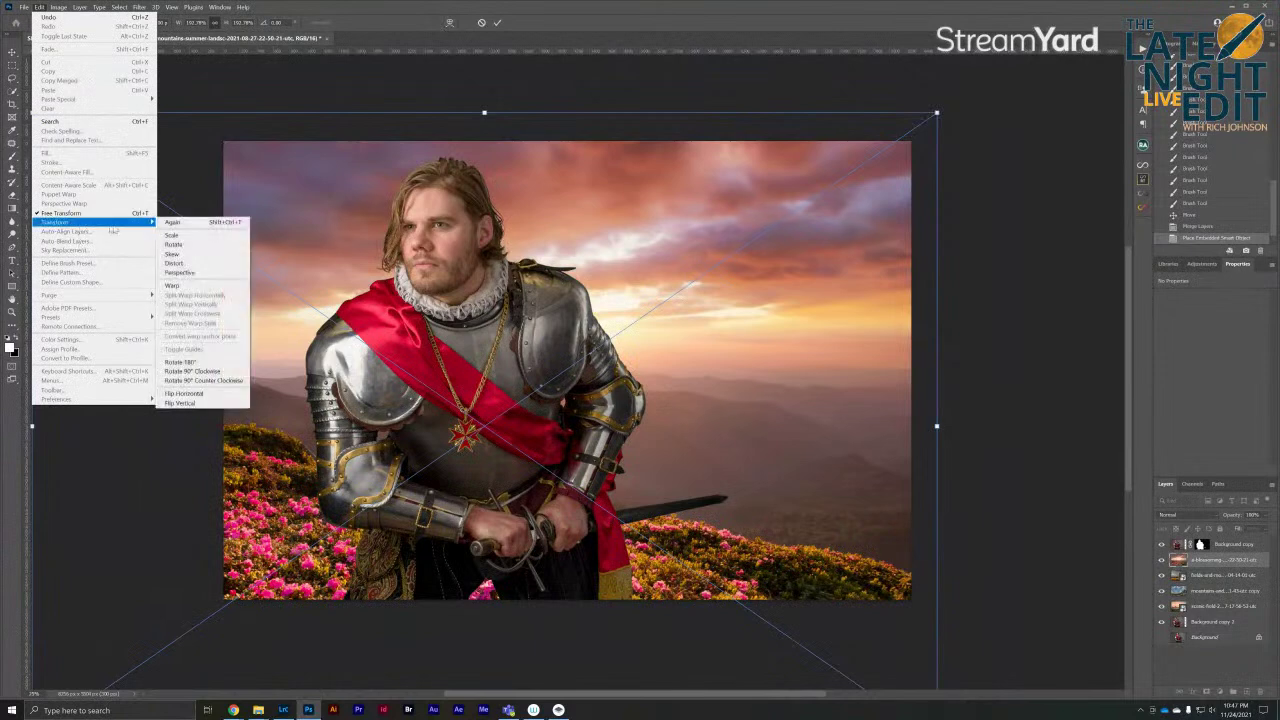
{"action": "left_click", "coordinate": [200, 392]}
{"action": "left_click_drag", "start_coordinate": [662, 327], "coordinate": [541, 331]}
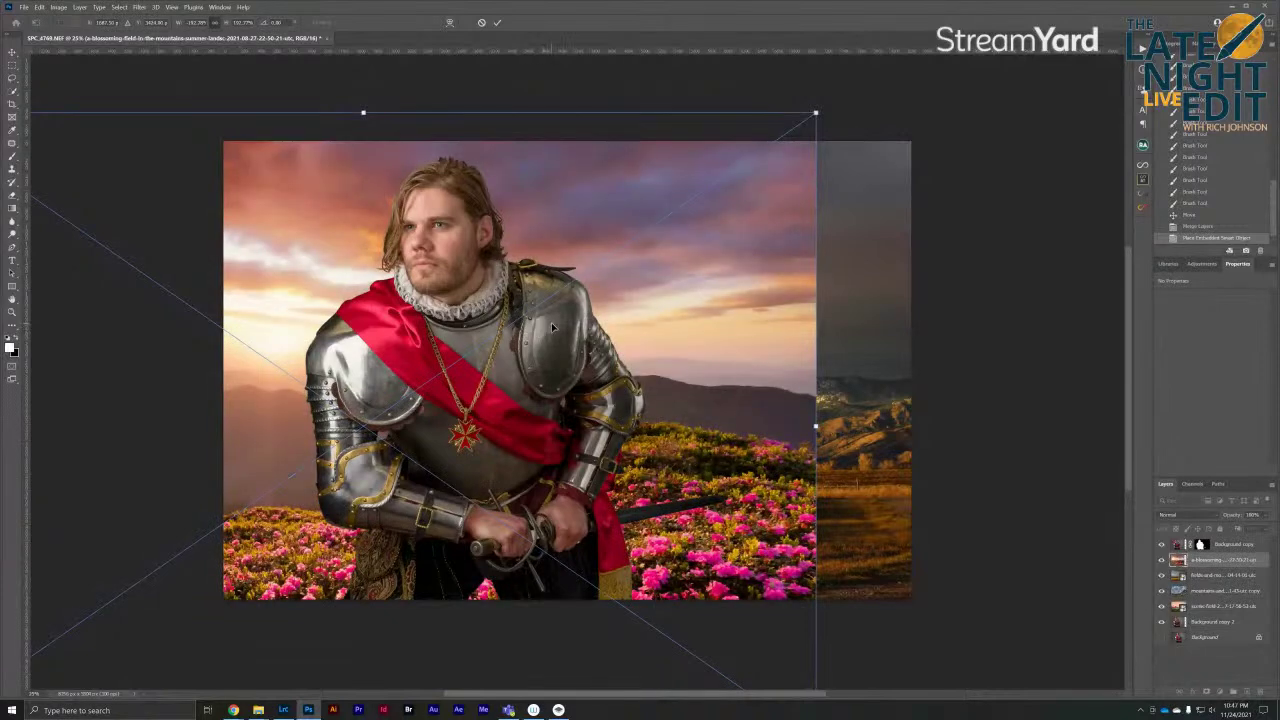
{"action": "key", "text": "Return"}
{"action": "key", "text": "Delete"}
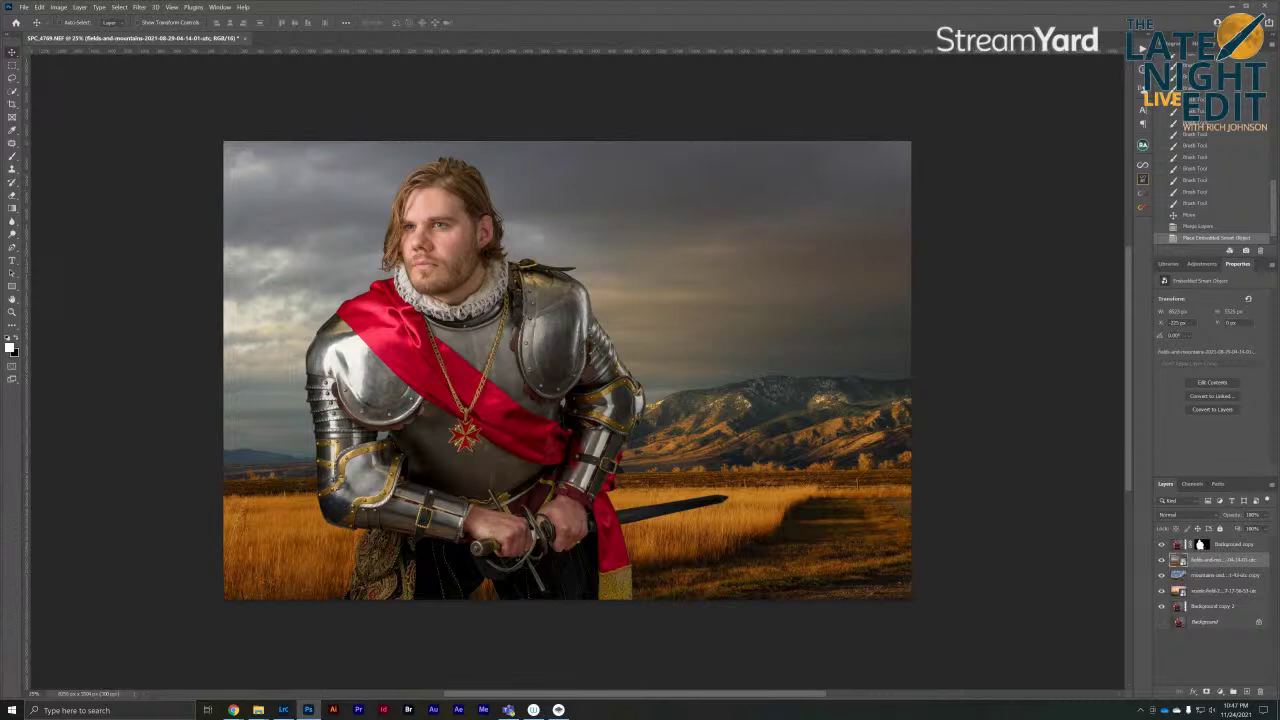
Hide the merged mountain and fields-and-mountains layers, and shift the scenic sunset field layer to the left behind the knight
{"action": "left_click", "coordinate": [1161, 575]}
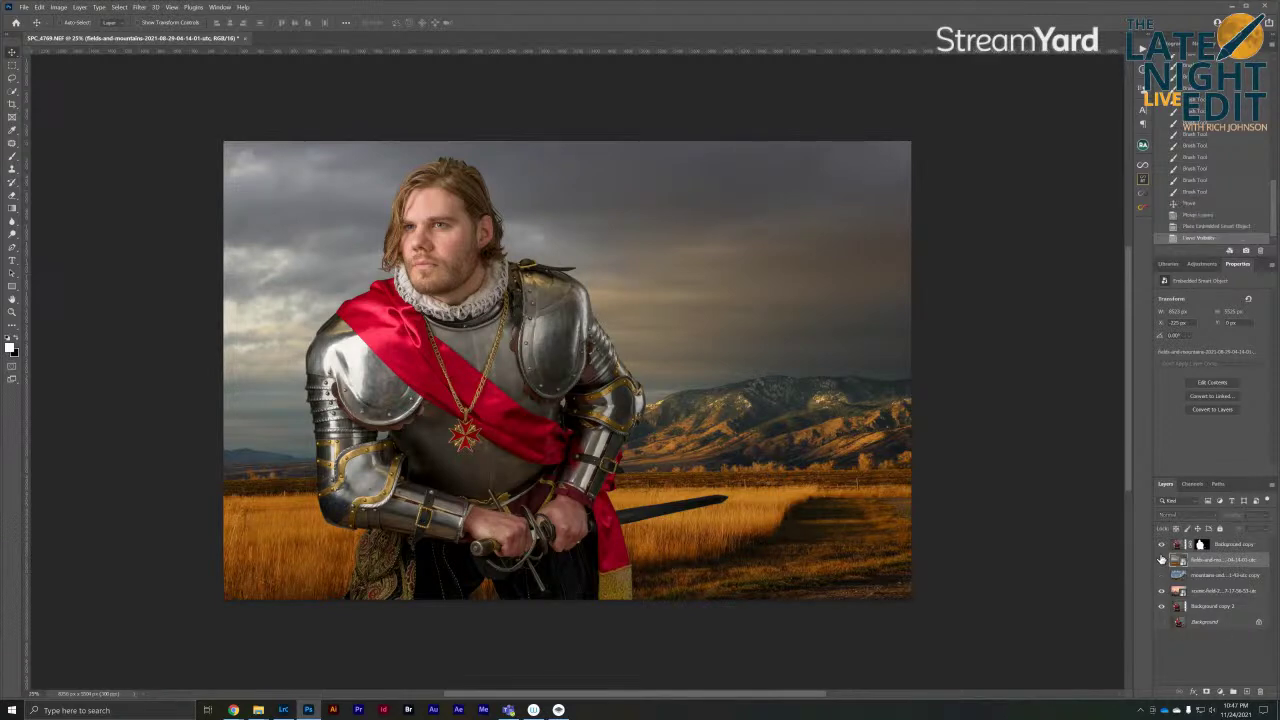
{"action": "left_click", "coordinate": [1161, 559]}
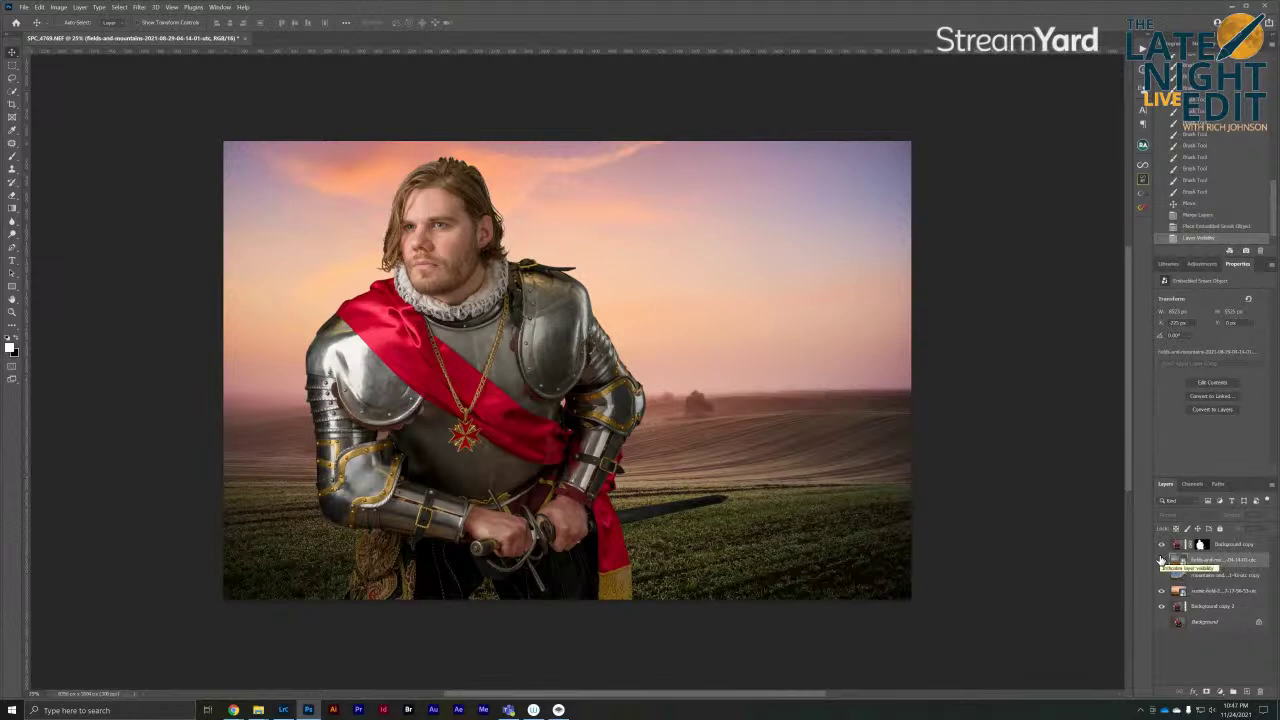
{"action": "left_click", "coordinate": [1213, 592]}
{"action": "left_click_drag", "start_coordinate": [823, 377], "coordinate": [690, 392]}
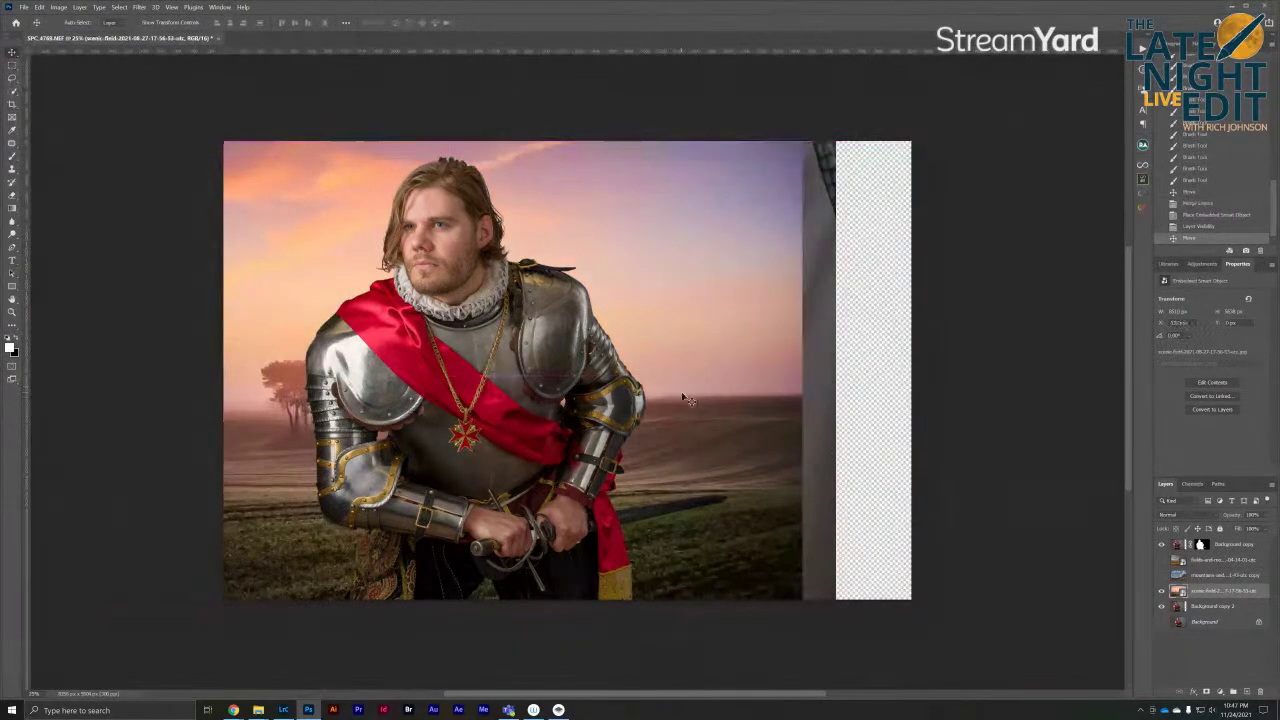
Flip the scenic sunset field layer horizontally and shift it sideways so it covers the whole canvas behind the knight
{"action": "left_click", "coordinate": [39, 7]}
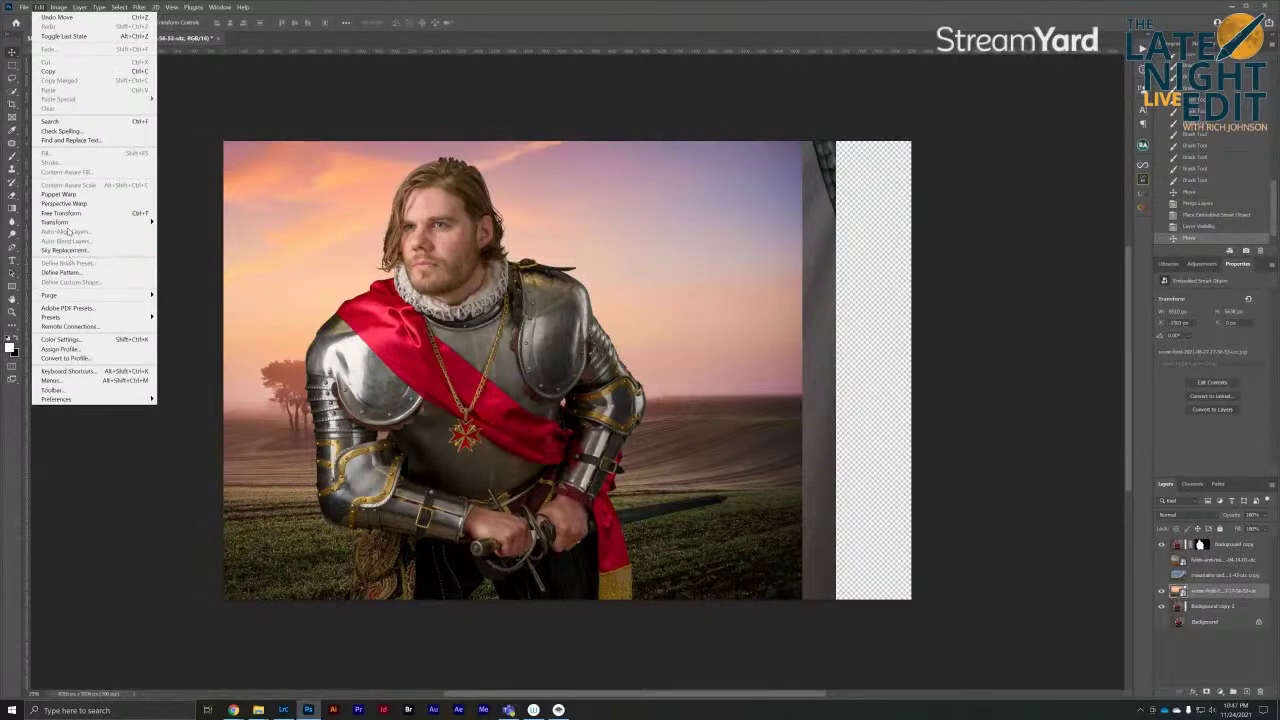
{"action": "mouse_move", "coordinate": [70, 222]}
{"action": "left_click", "coordinate": [190, 393]}
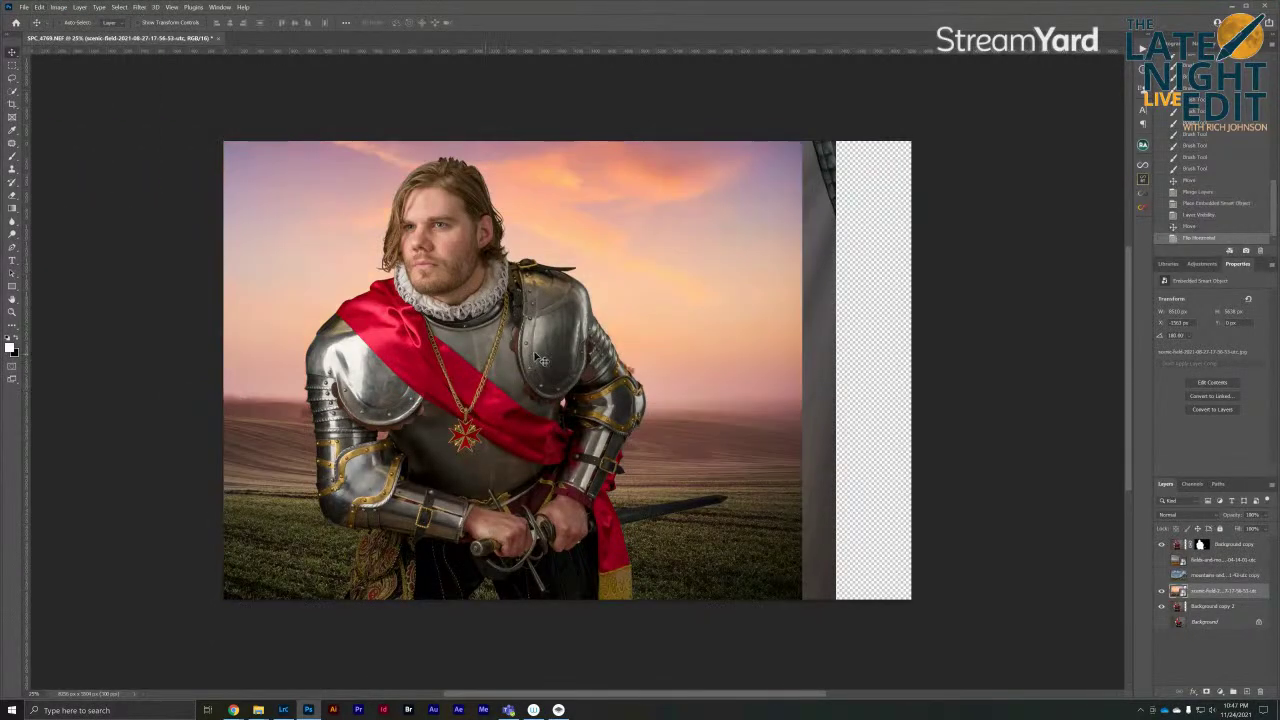
{"action": "left_click_drag", "start_coordinate": [541, 359], "coordinate": [626, 362]}
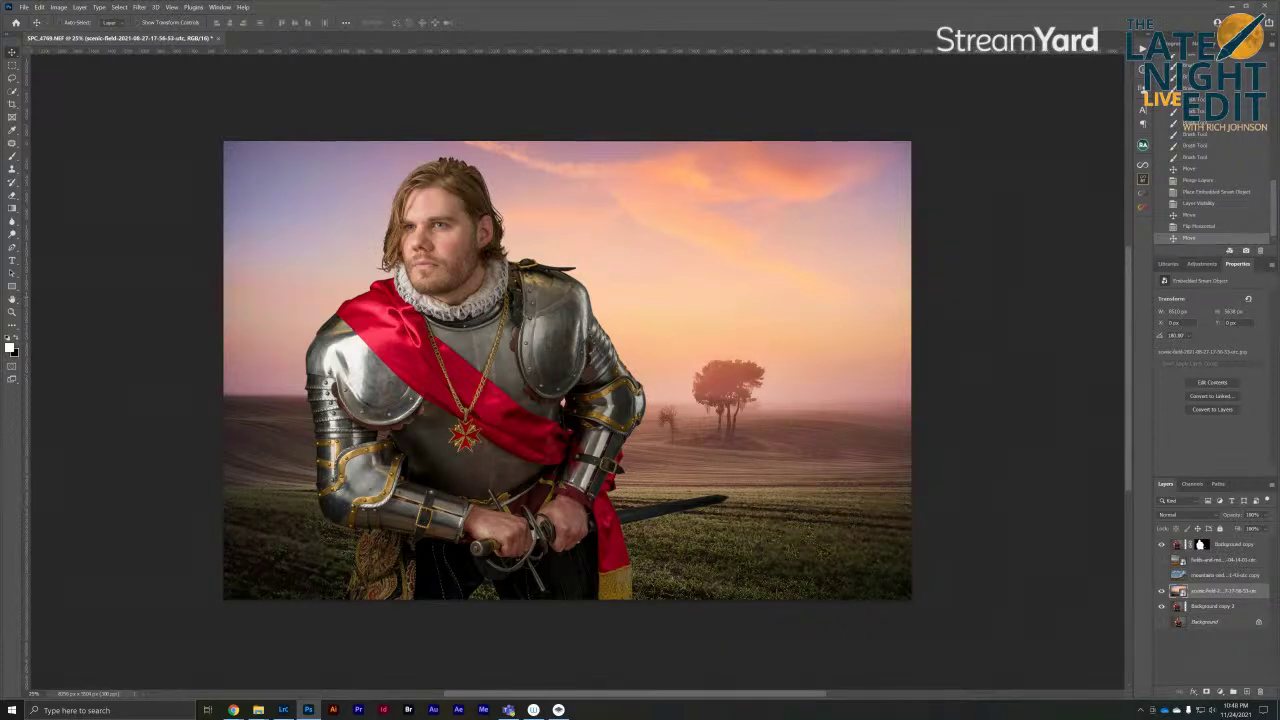
Place the green field with mountains image as a new layer above the sunset field, enlarged to cover the canvas behind the knight
{"action": "key", "text": "alt+Tab"}
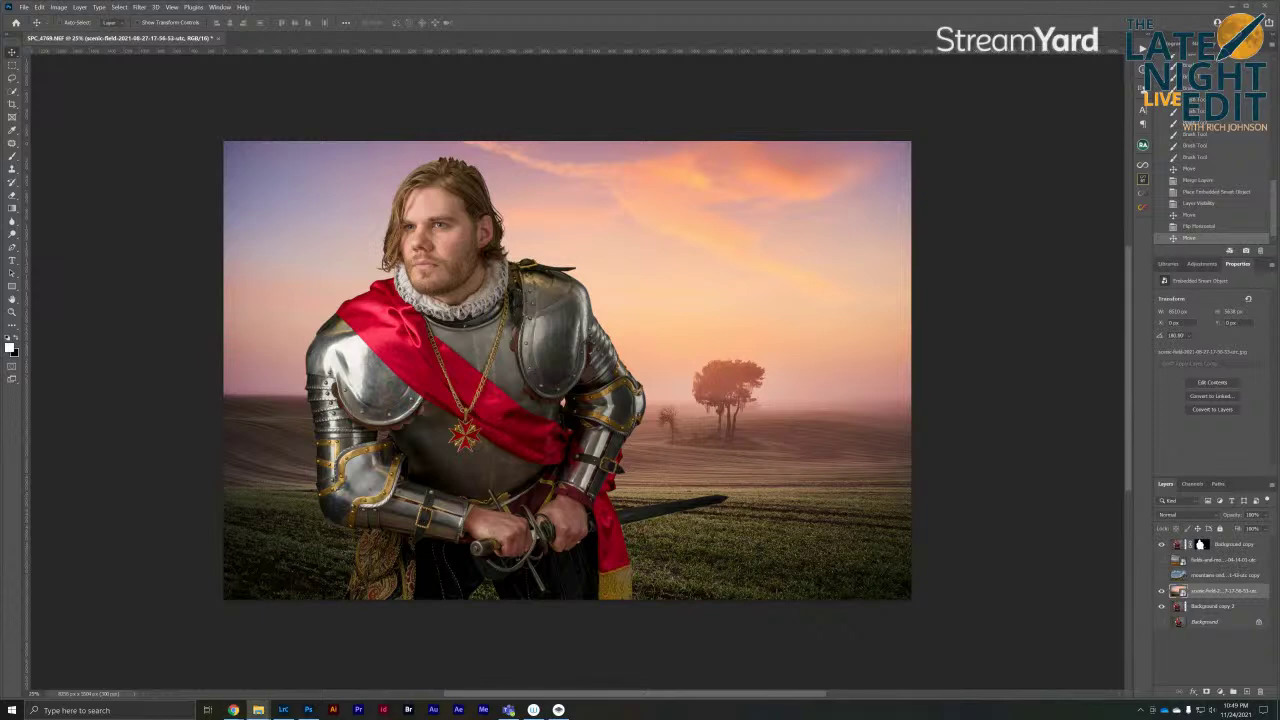
{"action": "key", "text": "ctrl+t"}
{"action": "left_click_drag", "start_coordinate": [782, 266], "coordinate": [1023, 124]}
{"action": "left_click_drag", "start_coordinate": [793, 240], "coordinate": [767, 251]}
{"action": "key", "text": "Return"}
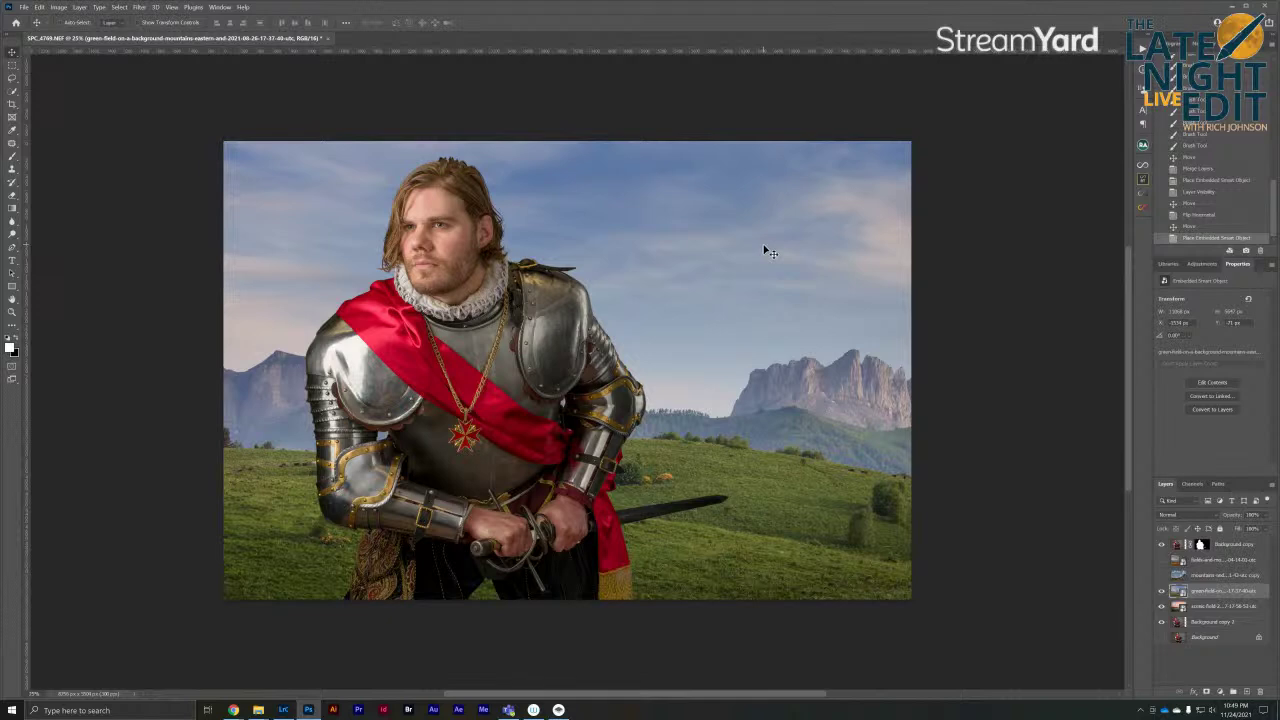
Enlarge the green field image well beyond the canvas edges, reposition it behind the knight, and commit the transform
{"action": "key", "text": "ctrl+t"}
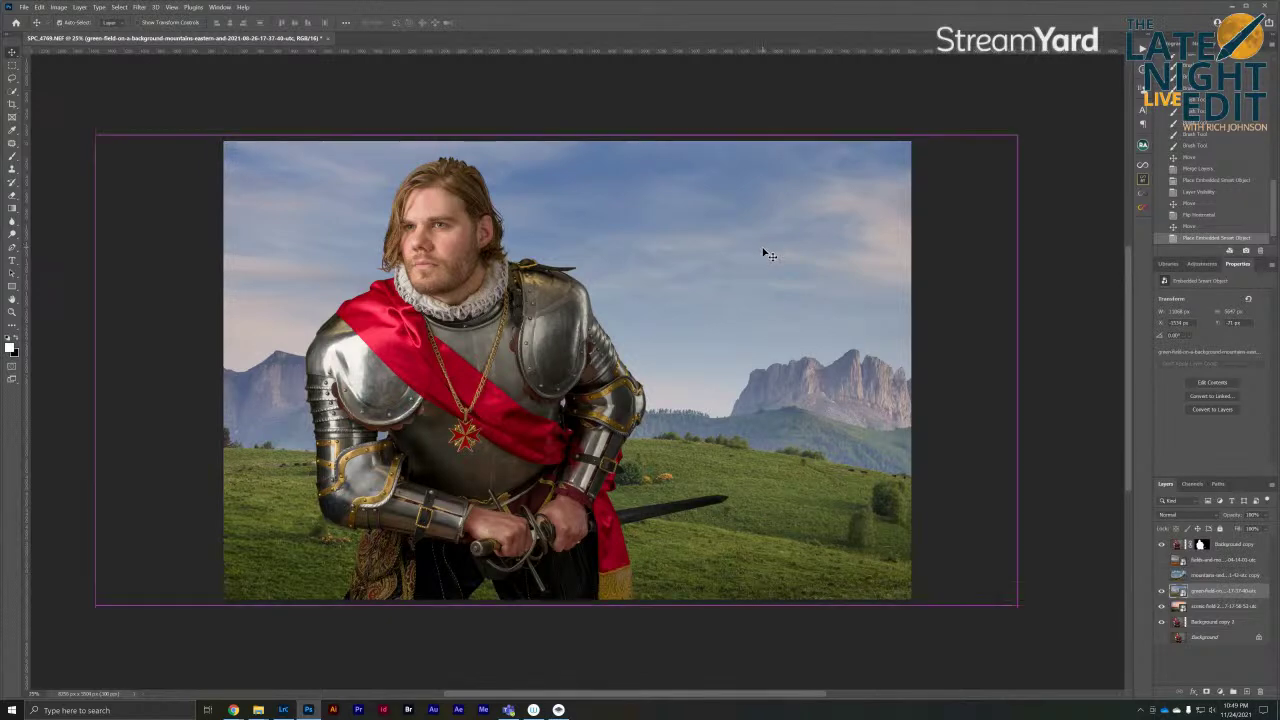
{"action": "left_click_drag", "start_coordinate": [1018, 132], "coordinate": [1114, 86]}
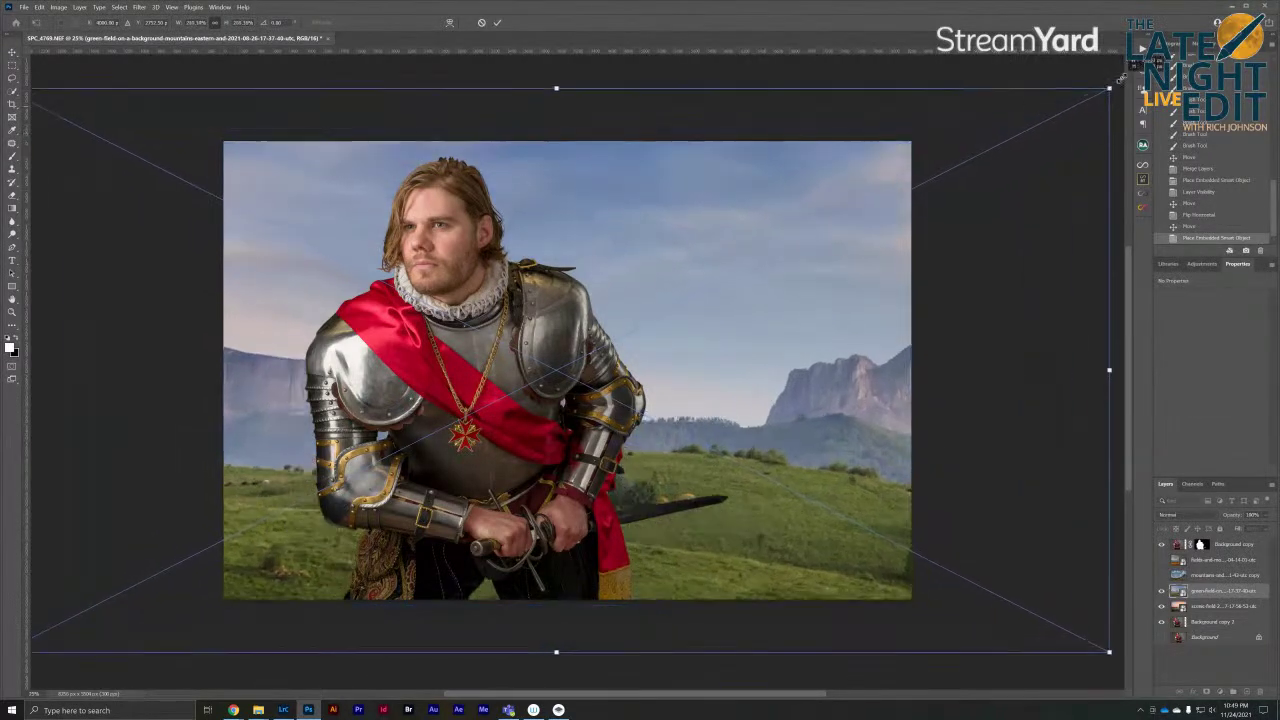
{"action": "left_click_drag", "start_coordinate": [817, 223], "coordinate": [797, 278]}
{"action": "left_click_drag", "start_coordinate": [796, 295], "coordinate": [854, 260]}
{"action": "key", "text": "Return"}
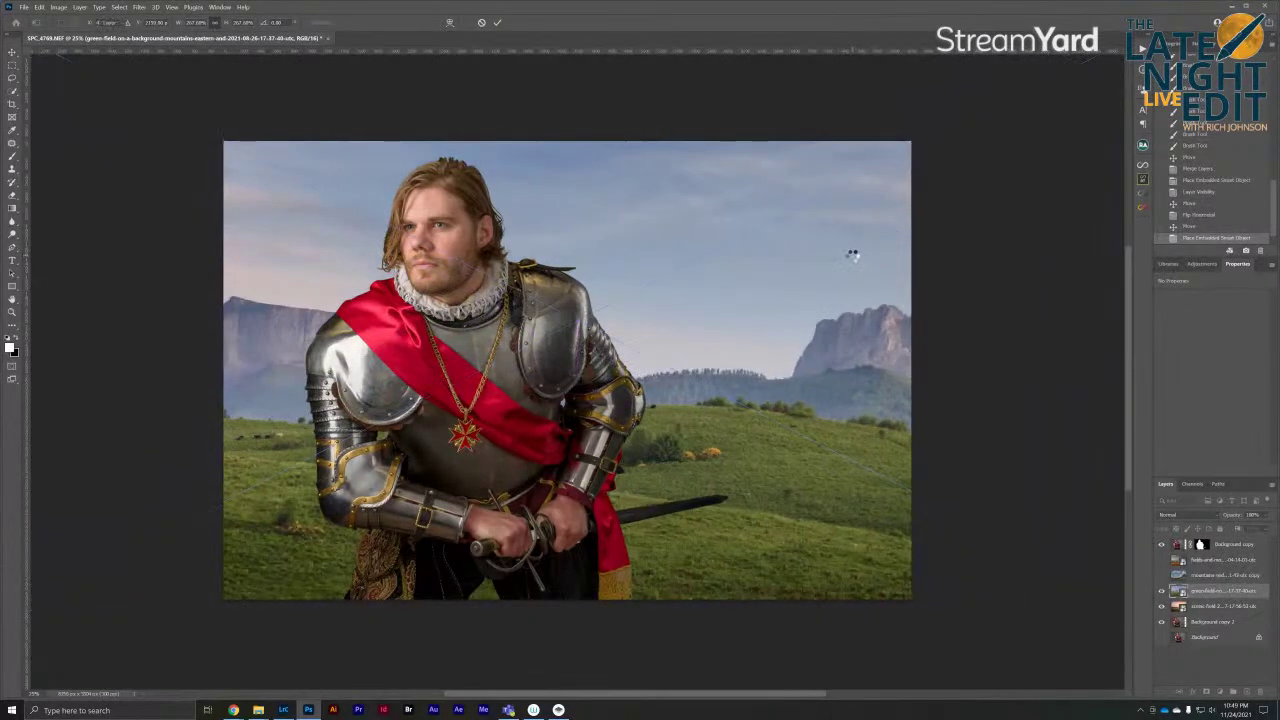
Shift the green field layer sideways to place the flat-topped mountain beside the knight's shoulder, and lower the horizon to sword height
{"action": "left_click_drag", "start_coordinate": [800, 320], "coordinate": [840, 314]}
{"action": "mouse_move", "coordinate": [633, 328]}
{"action": "left_mouse_down"}
{"action": "mouse_move", "coordinate": [826, 312]}
{"action": "mouse_move", "coordinate": [643, 326]}
{"action": "left_mouse_up"}
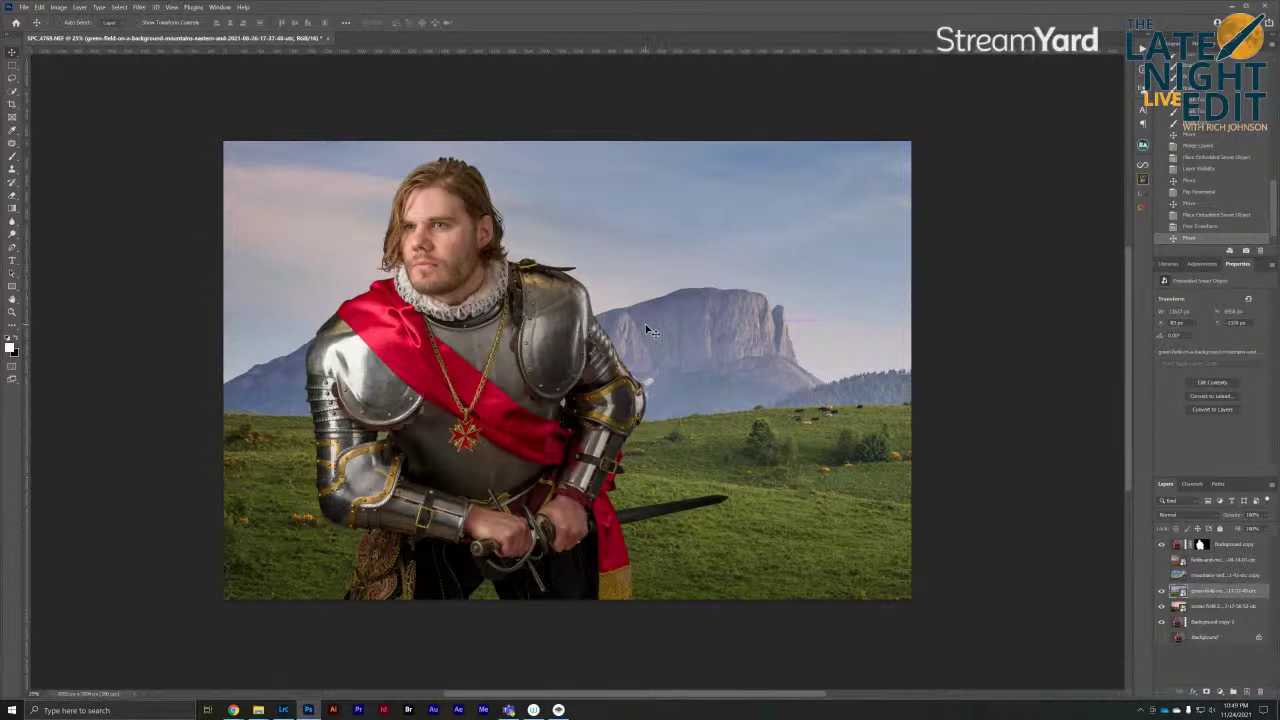
{"action": "left_click_drag", "start_coordinate": [663, 271], "coordinate": [658, 332]}
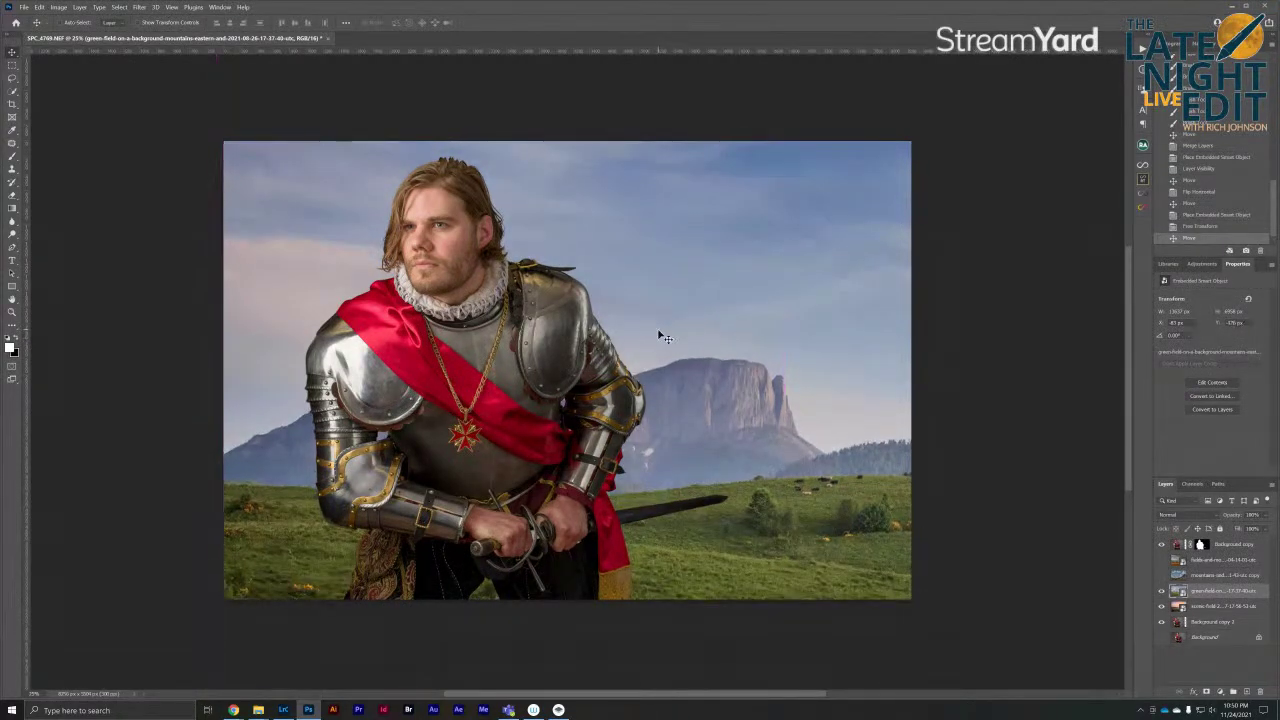
Replace the green-field backdrop with the mountains-and-field layer, moving that layer up until the grass shows along the image's lower edge
{"action": "left_click", "coordinate": [1161, 590]}
{"action": "left_click", "coordinate": [1160, 561]}
{"action": "left_click", "coordinate": [1159, 561]}
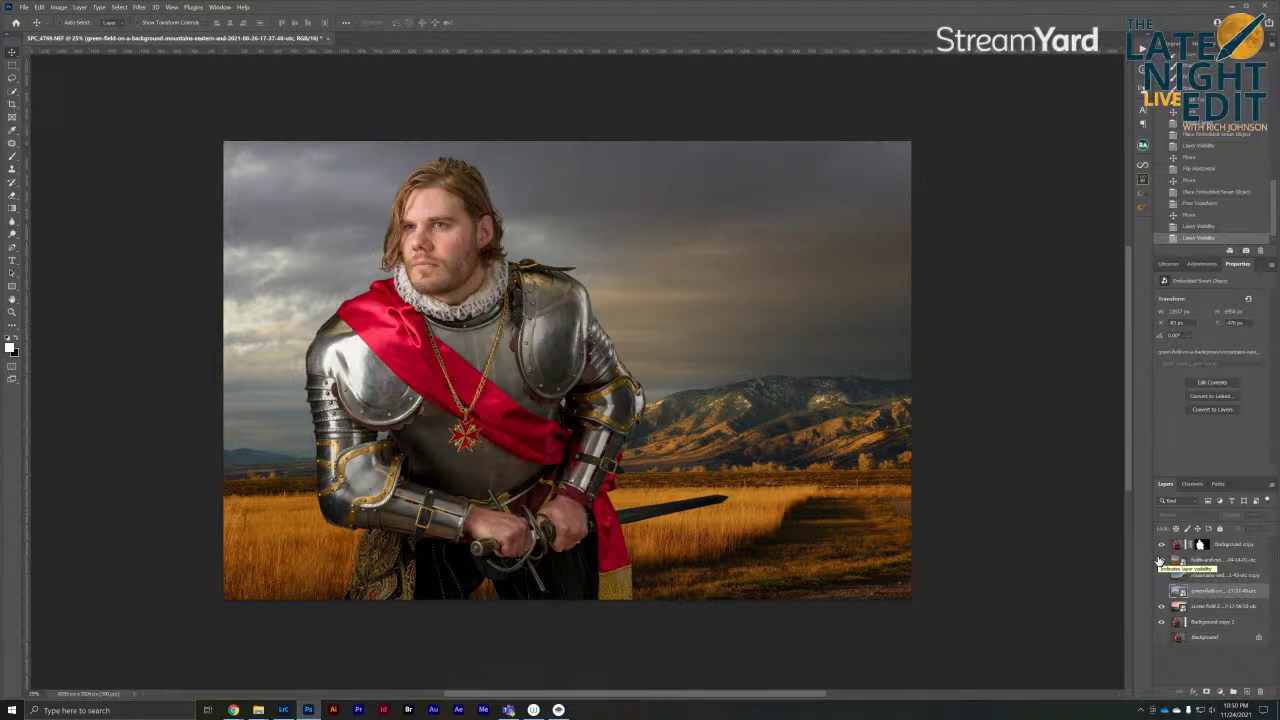
{"action": "left_click", "coordinate": [1160, 576]}
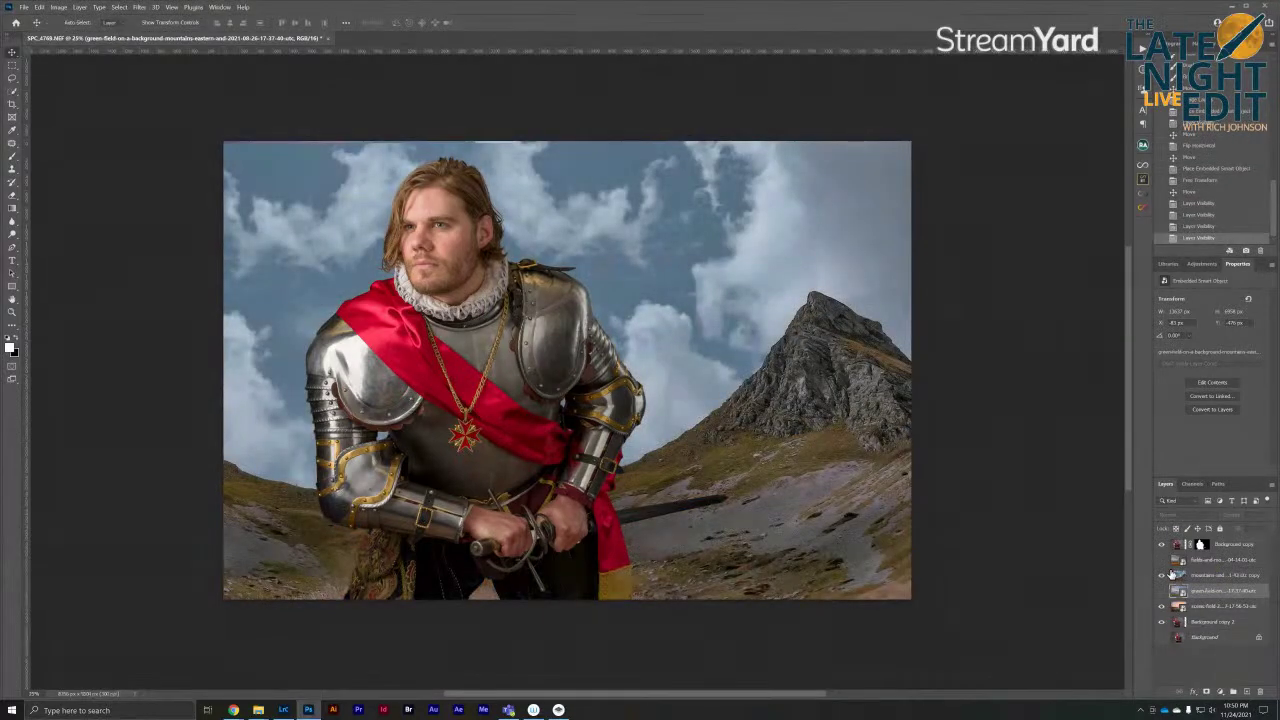
{"action": "left_click", "coordinate": [1218, 578]}
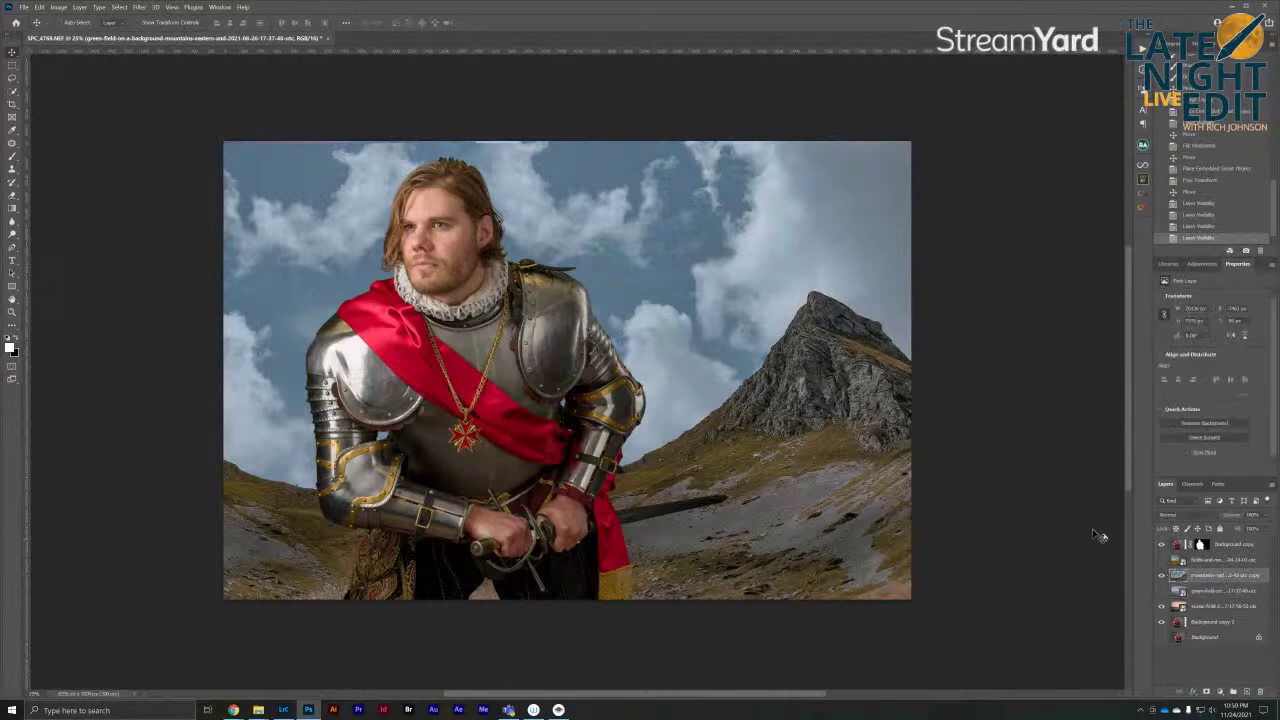
{"action": "left_click_drag", "start_coordinate": [731, 340], "coordinate": [724, 274]}
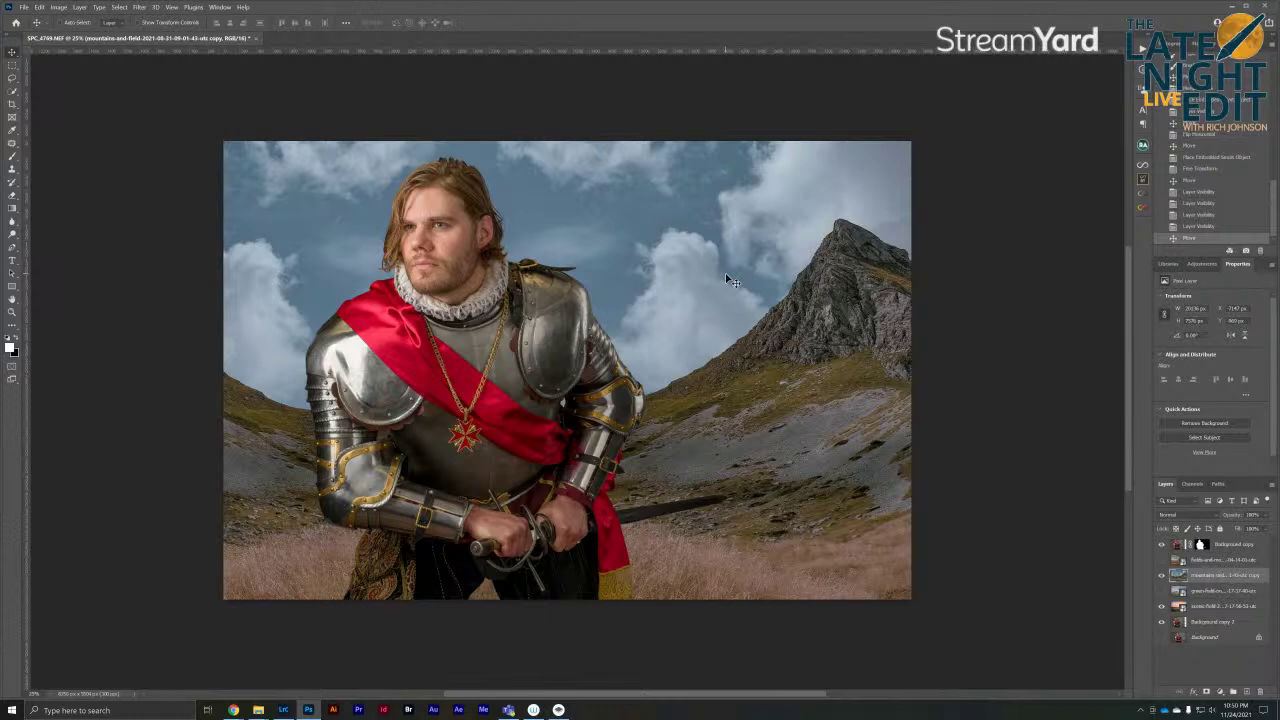
Start a Tilt-Shift blur on the mountains layer, placing its focus band over the foreground grass and its upper transition line just above
{"action": "left_click", "coordinate": [139, 7]}
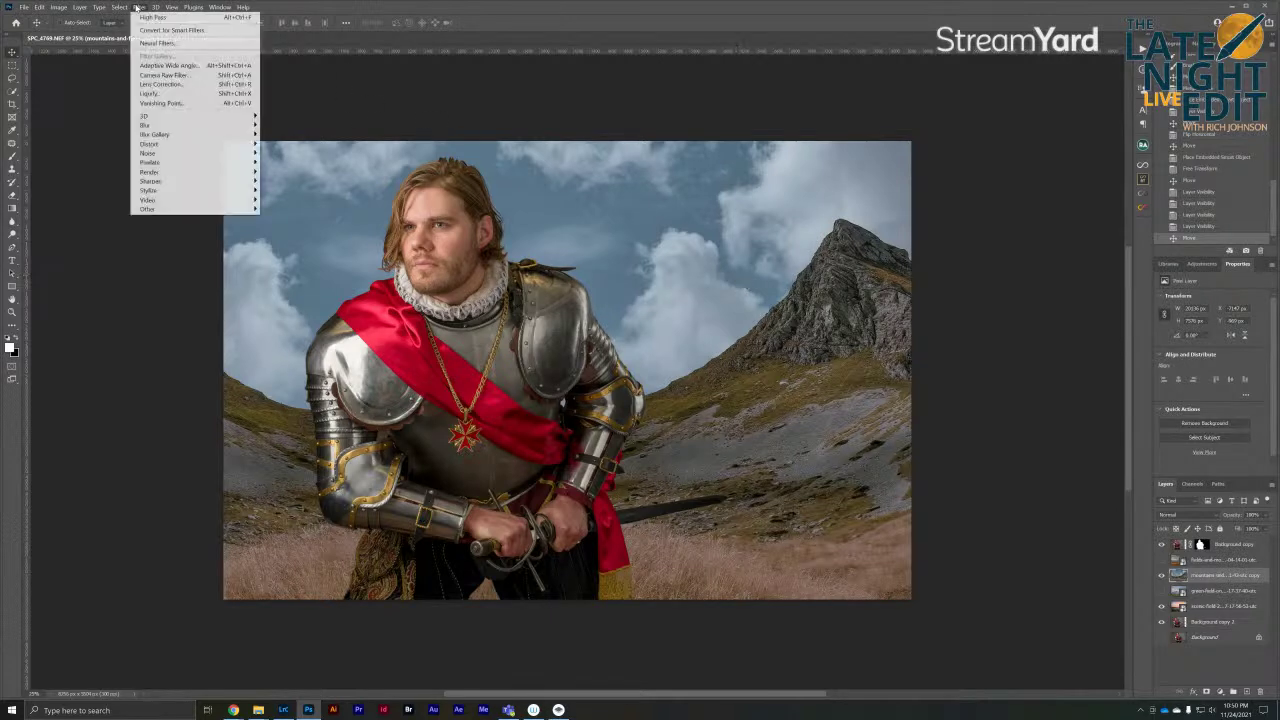
{"action": "mouse_move", "coordinate": [172, 134]}
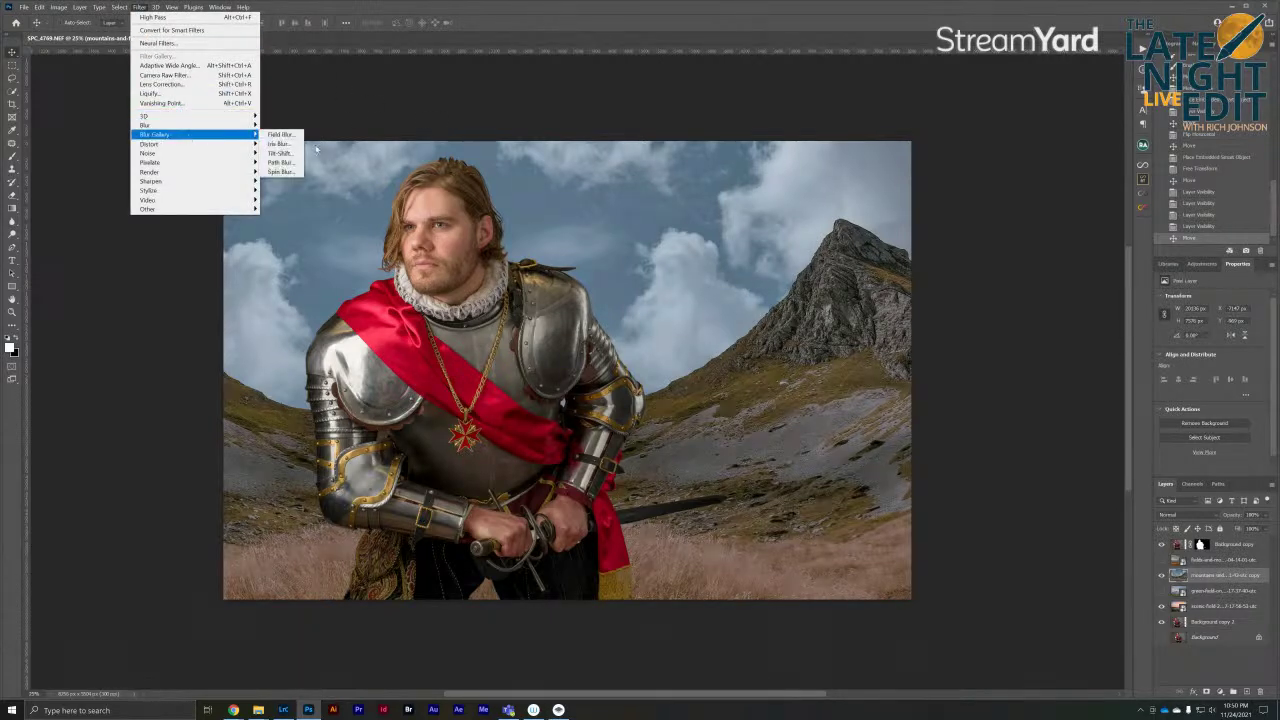
{"action": "left_click", "coordinate": [280, 134]}
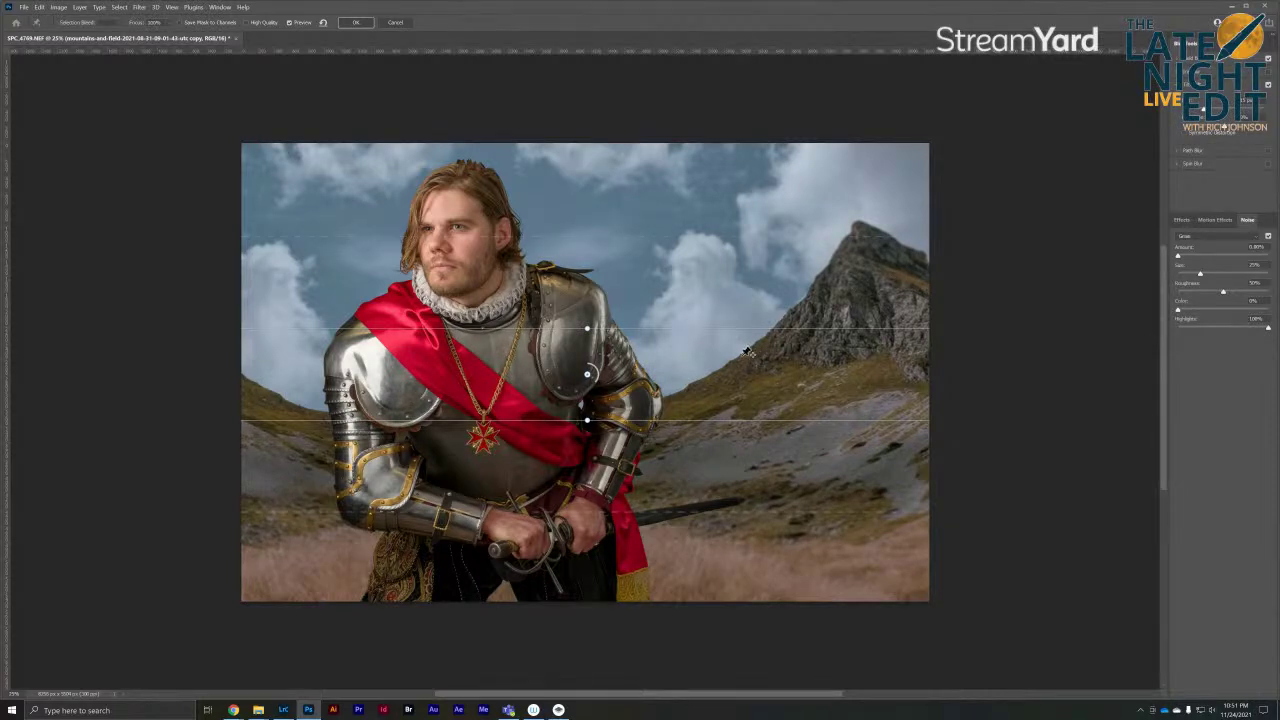
{"action": "left_click_drag", "start_coordinate": [733, 362], "coordinate": [749, 589]}
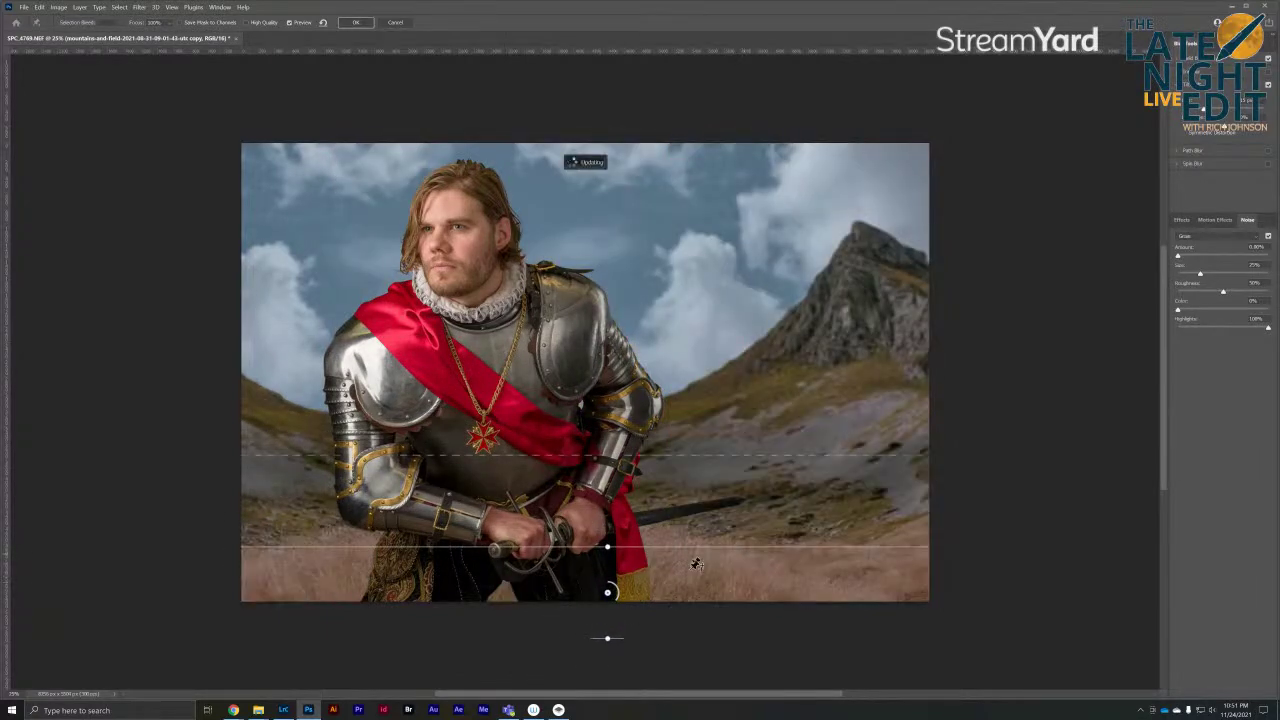
{"action": "left_click_drag", "start_coordinate": [718, 552], "coordinate": [718, 563]}
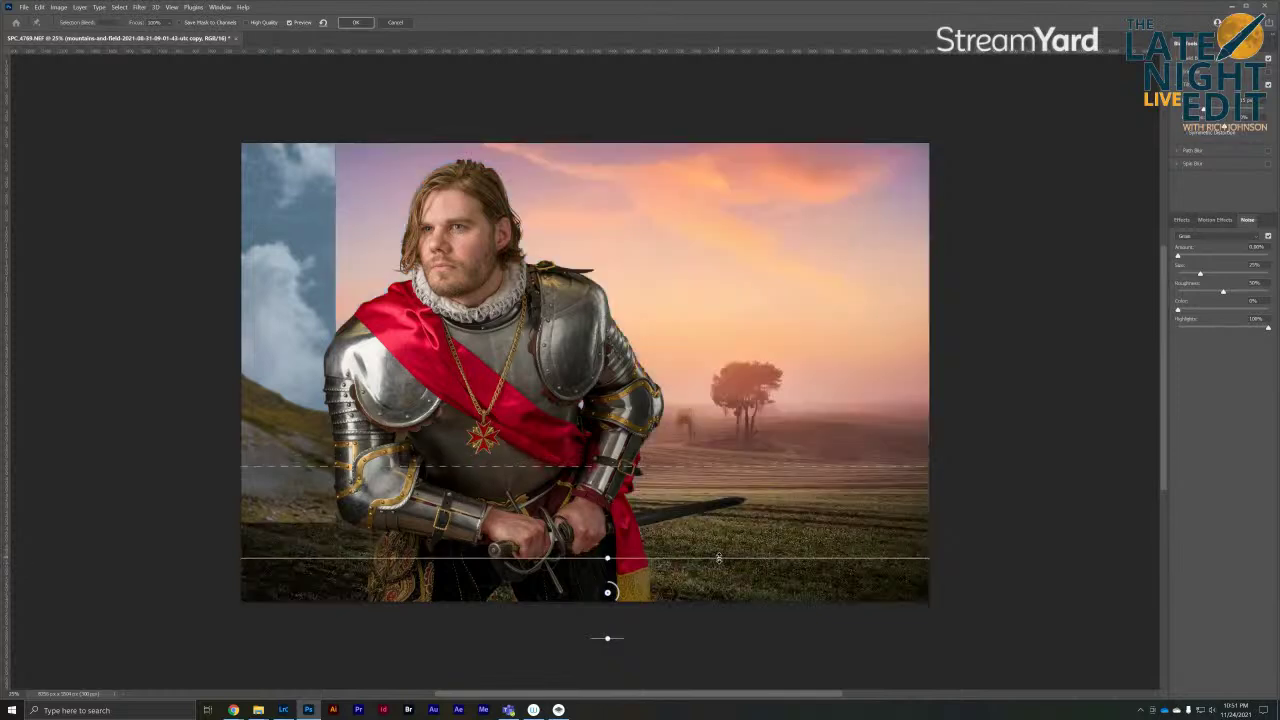
{"action": "mouse_move", "coordinate": [700, 474]}
{"action": "left_mouse_down"}
{"action": "mouse_move", "coordinate": [697, 450]}
{"action": "mouse_move", "coordinate": [704, 492]}
{"action": "left_mouse_up"}
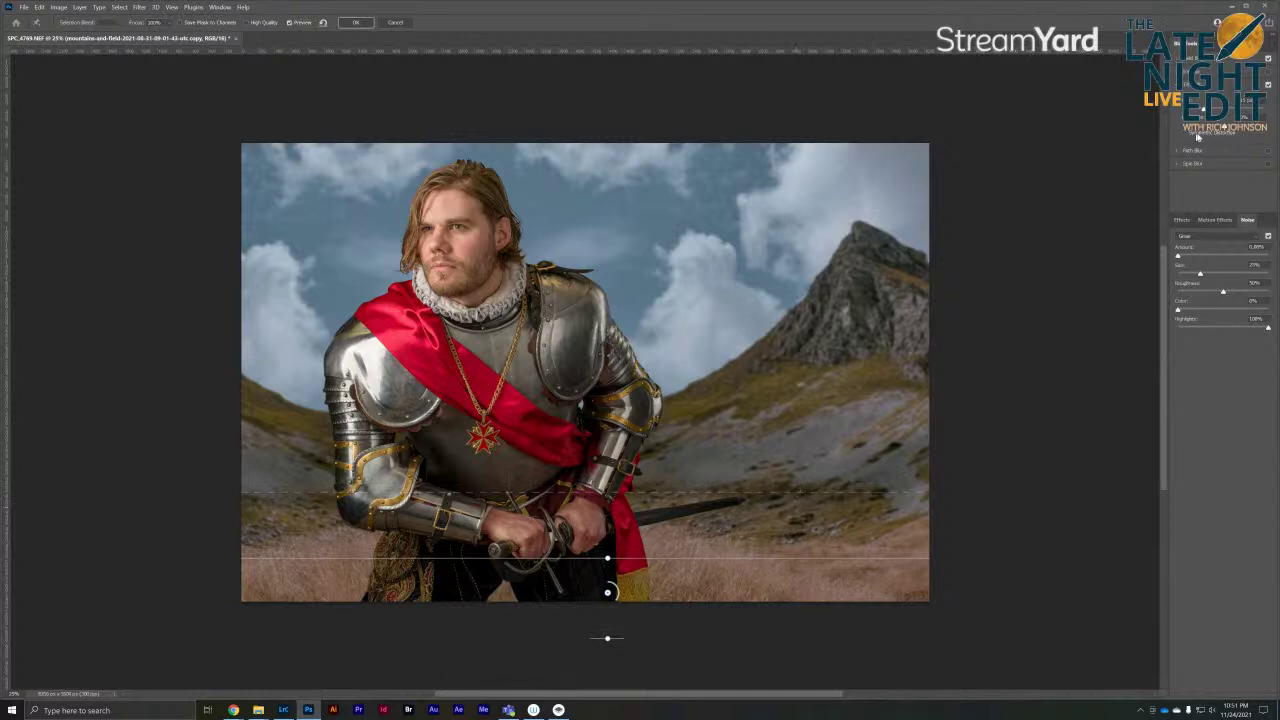
Try a stronger Tilt-Shift blur on the mountains, bring it back to a light amount, and apply the filter
{"action": "left_click_drag", "start_coordinate": [1200, 108], "coordinate": [1216, 110]}
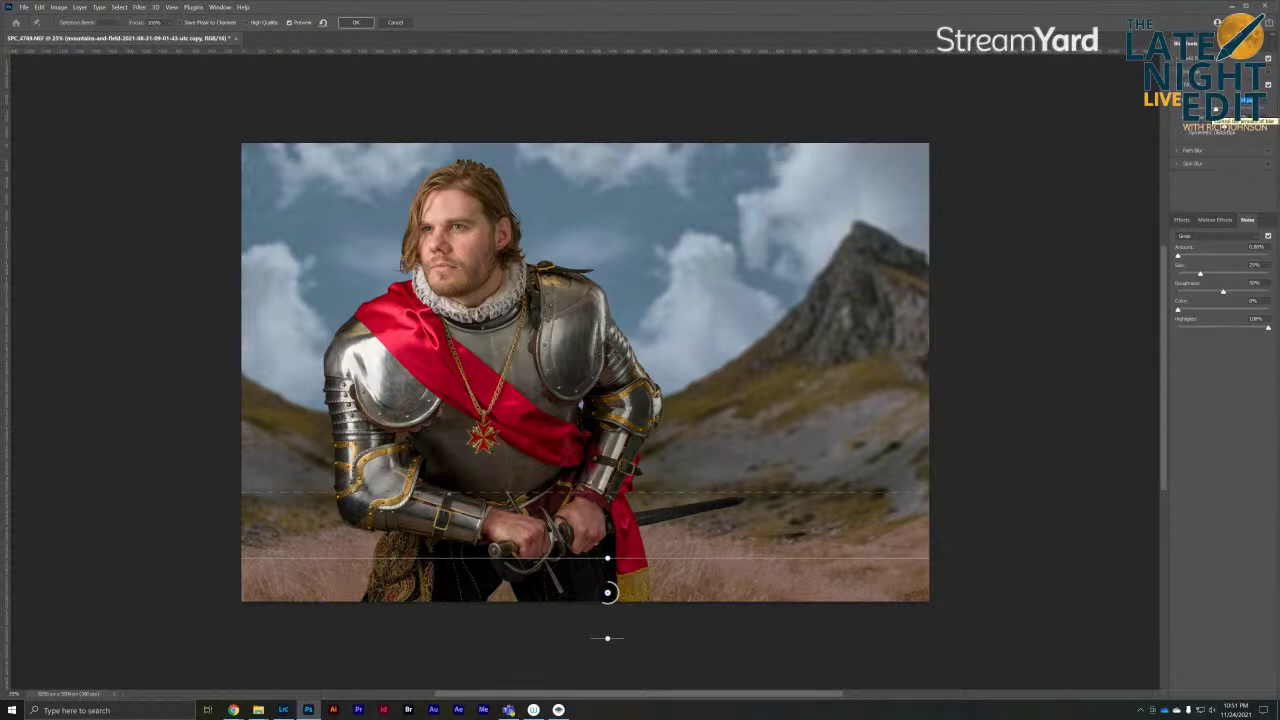
{"action": "left_click_drag", "start_coordinate": [1216, 110], "coordinate": [1203, 113]}
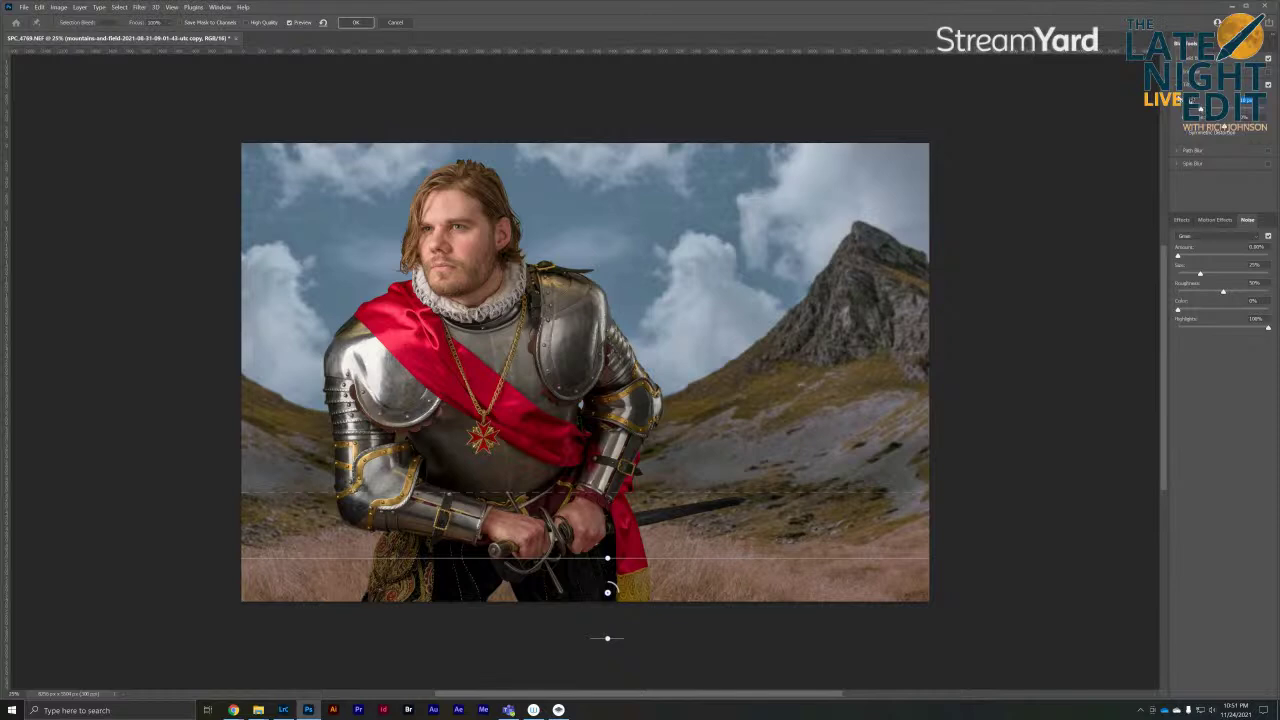
{"action": "left_click", "coordinate": [354, 22]}
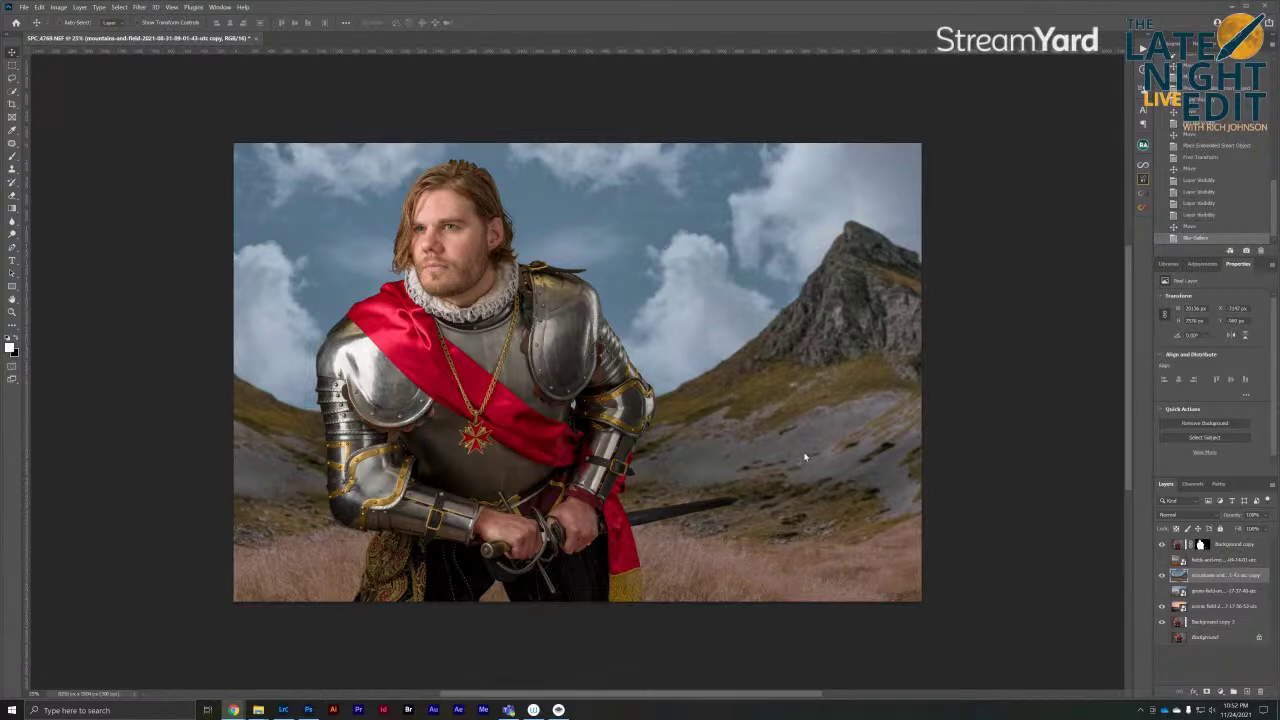
Delete the three unused backdrop layers: fields-and-mountains, green-field and scenic-field
{"action": "key", "text": "Delete"}
{"action": "left_click", "coordinate": [1206, 578]}
{"action": "key", "text": "Delete"}
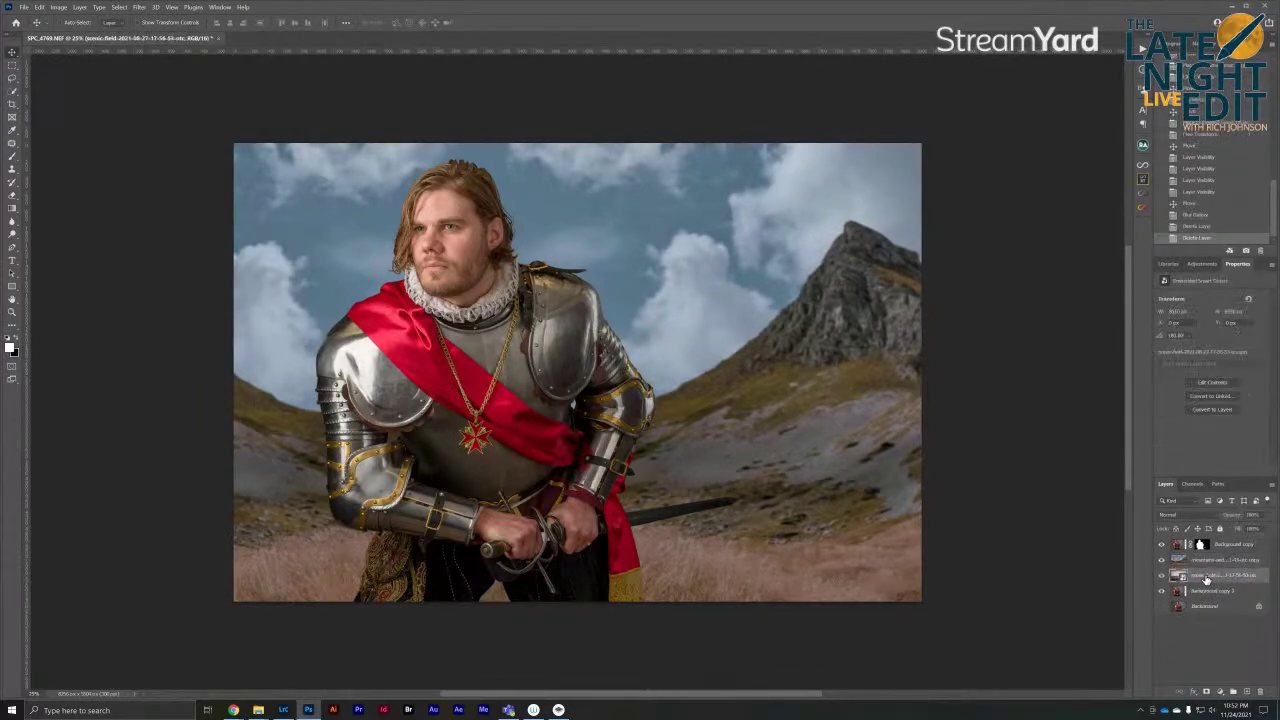
{"action": "key", "text": "Delete"}
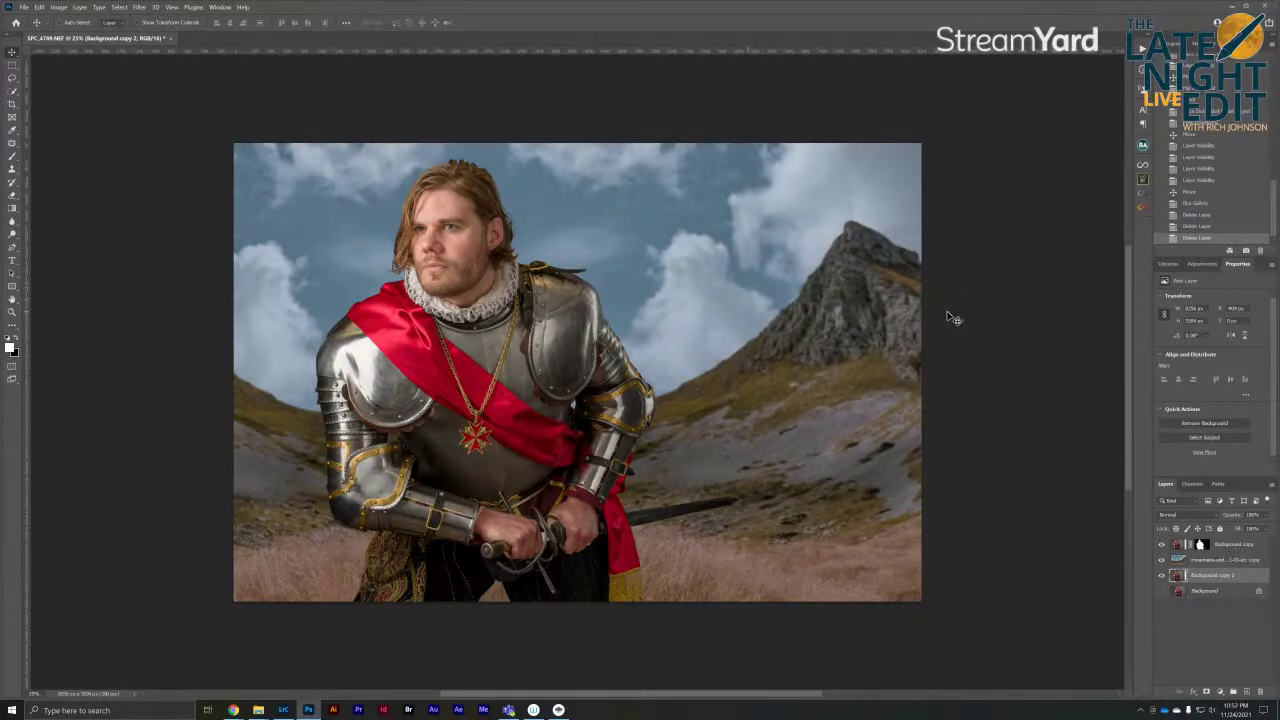
Examine how far the mountains layer extends beyond the canvas, using its outline selection, its transform box and an undone trial move
{"action": "left_click", "coordinate": [1215, 563]}
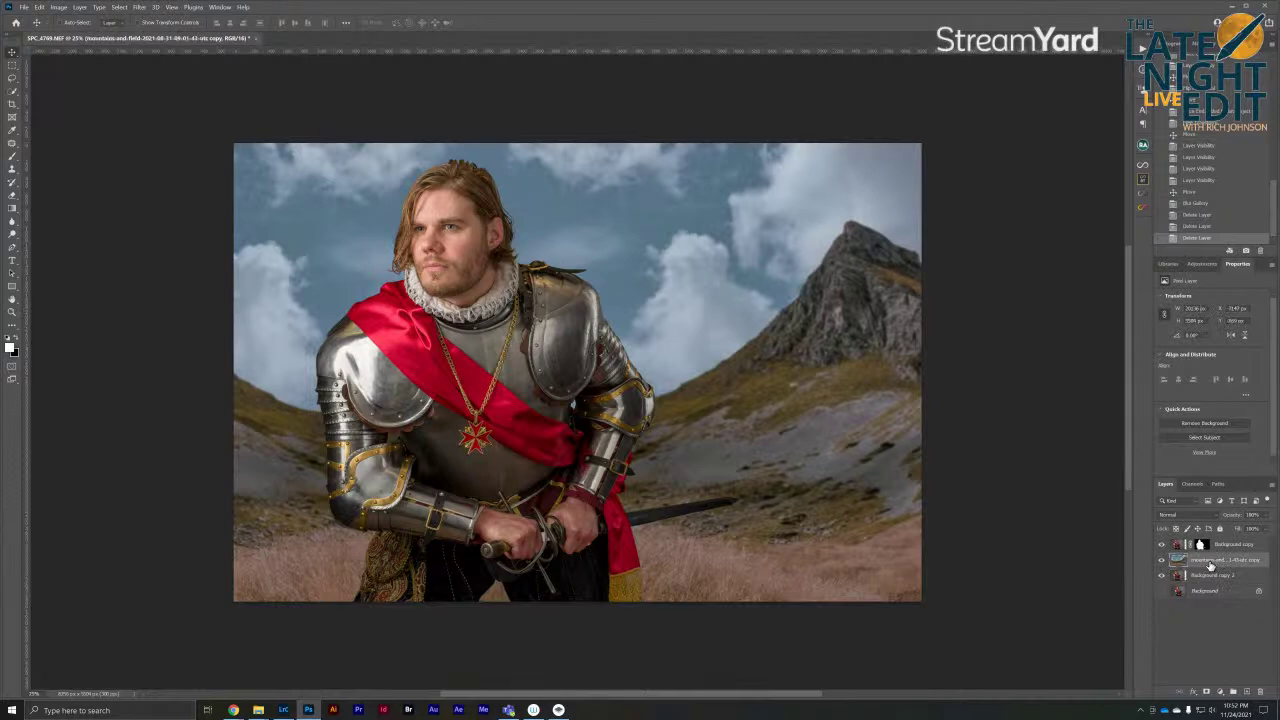
{"action": "key", "text": "ctrl+minus"}
{"action": "key", "text": "ctrl+minus"}
{"action": "key", "text": "ctrl+minus"}
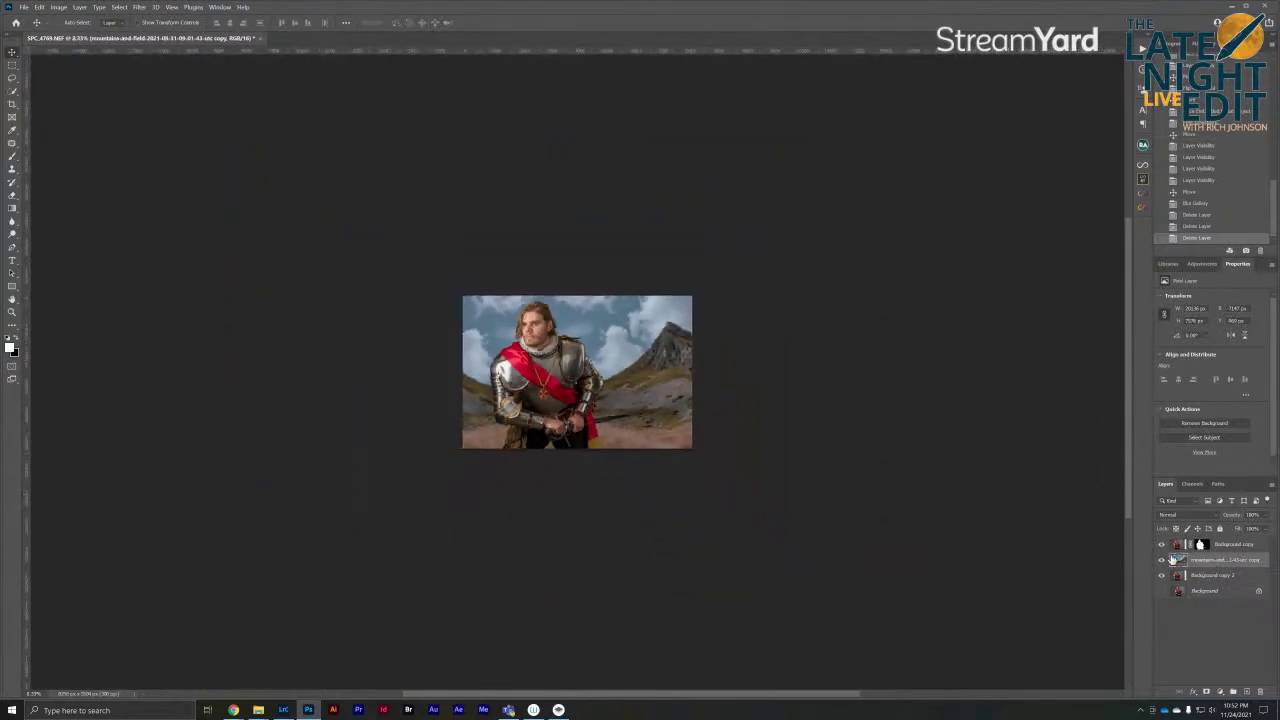
{"action": "left_click", "coordinate": [1177, 562], "text": "ctrl"}
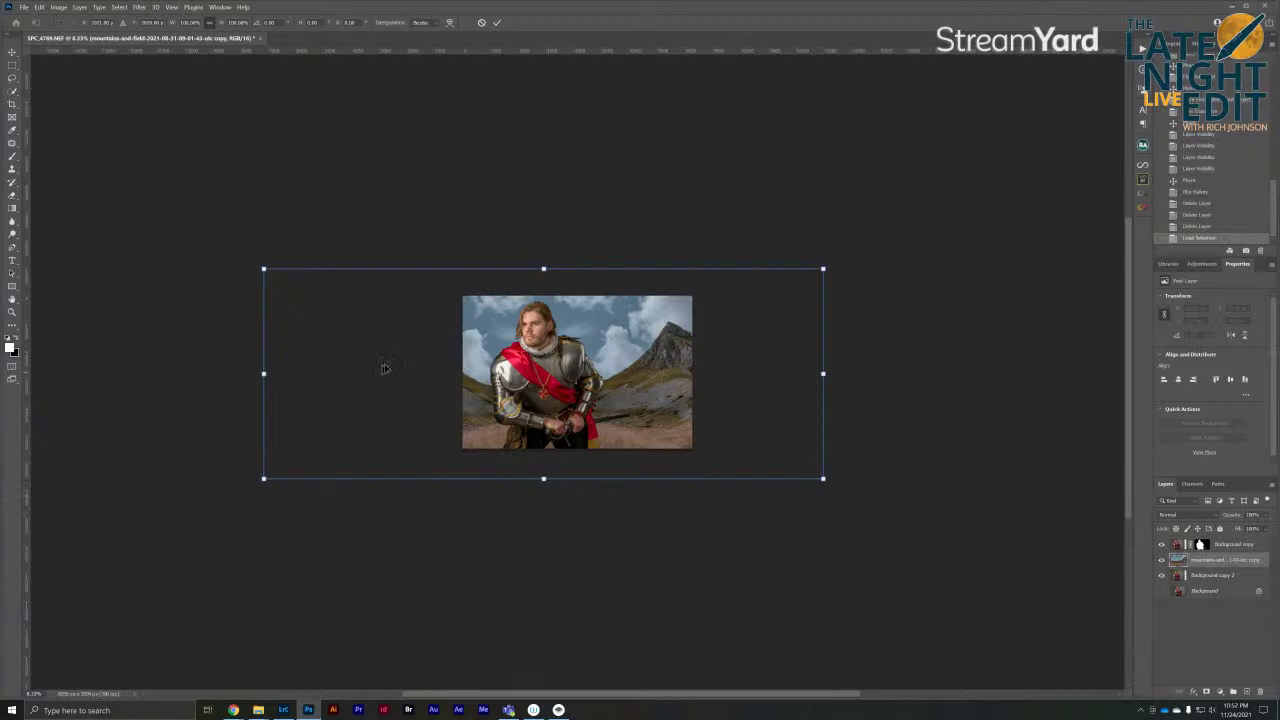
{"action": "key", "text": "Return"}
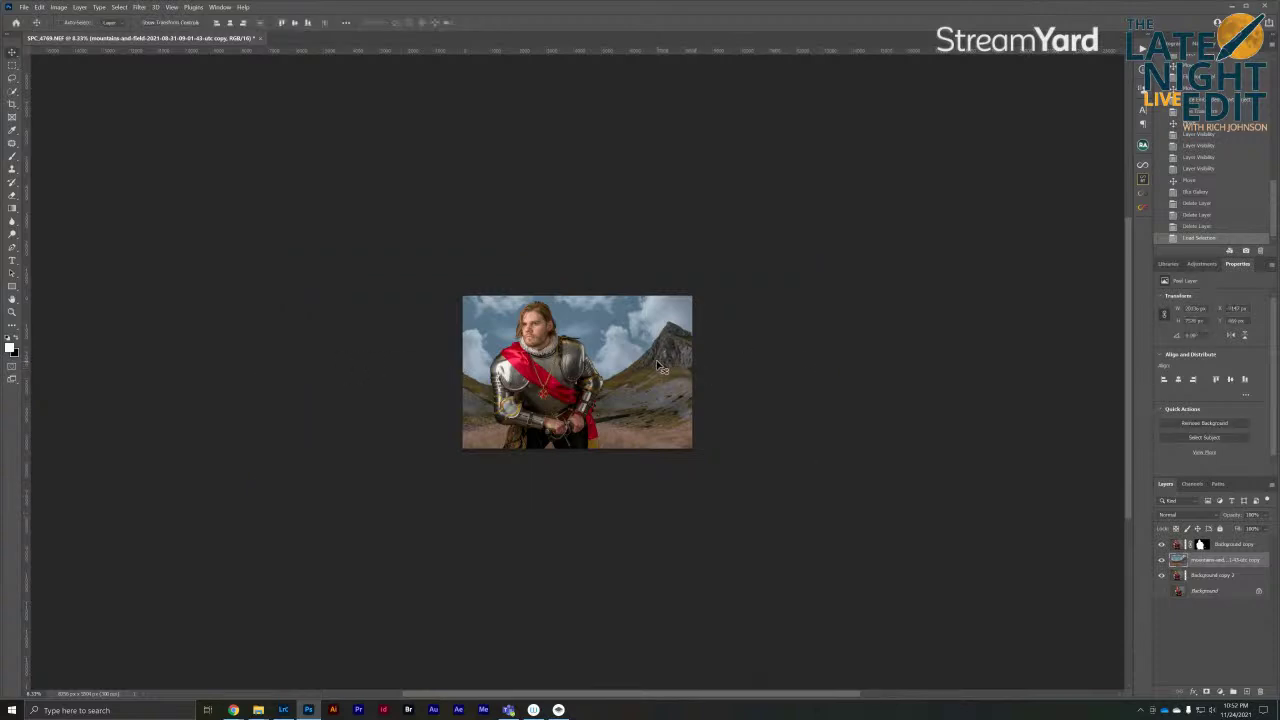
{"action": "left_click_drag", "start_coordinate": [692, 360], "coordinate": [768, 394]}
{"action": "key", "text": "ctrl+z"}
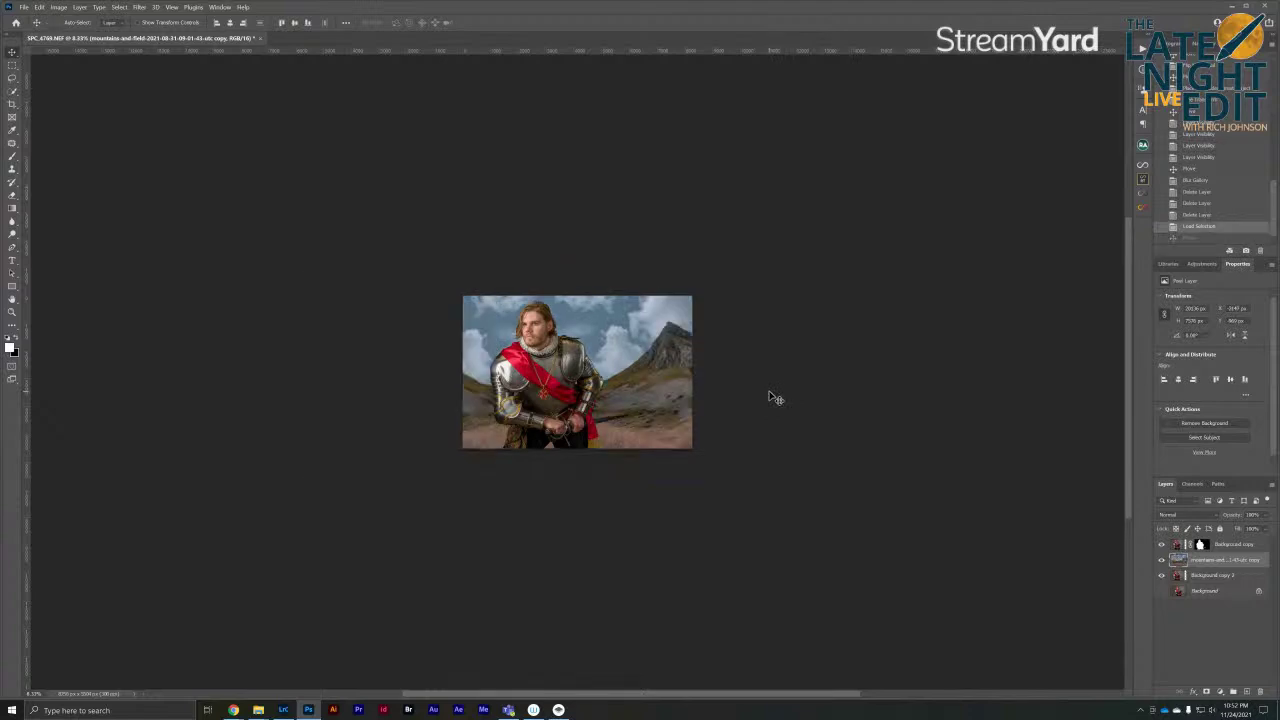
{"action": "left_click", "coordinate": [13, 105]}
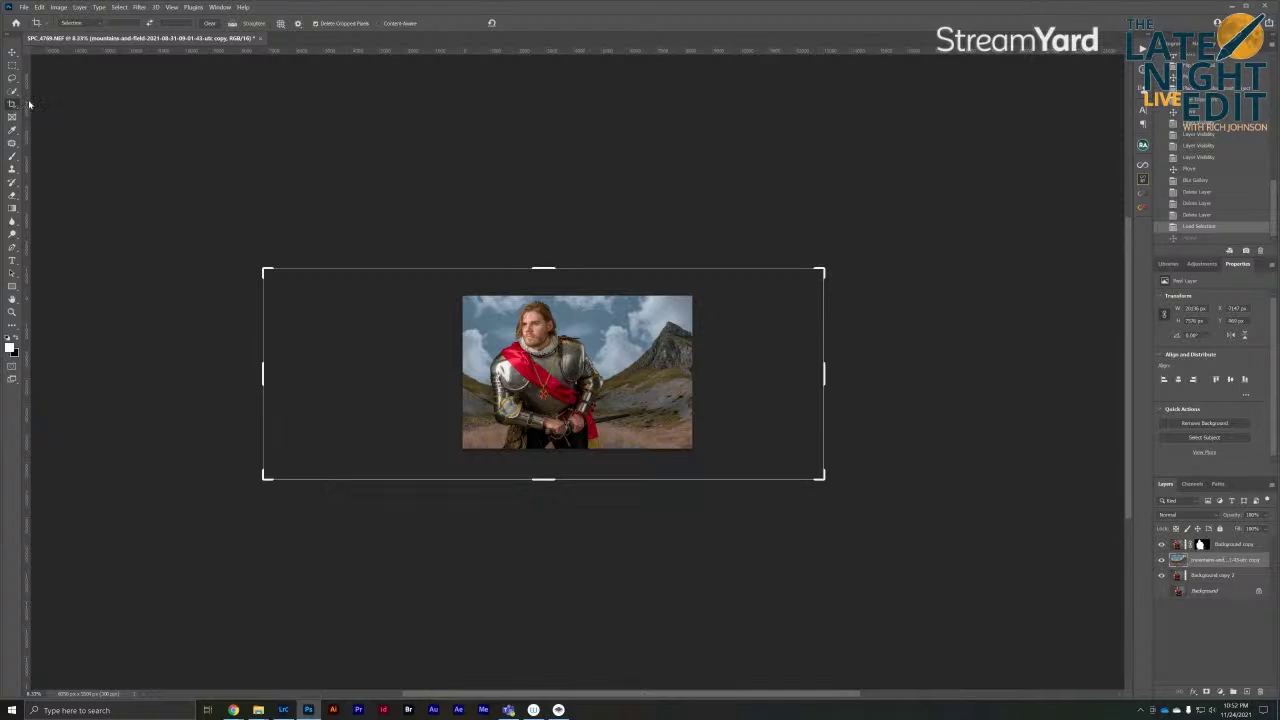
{"action": "left_click", "coordinate": [12, 51]}
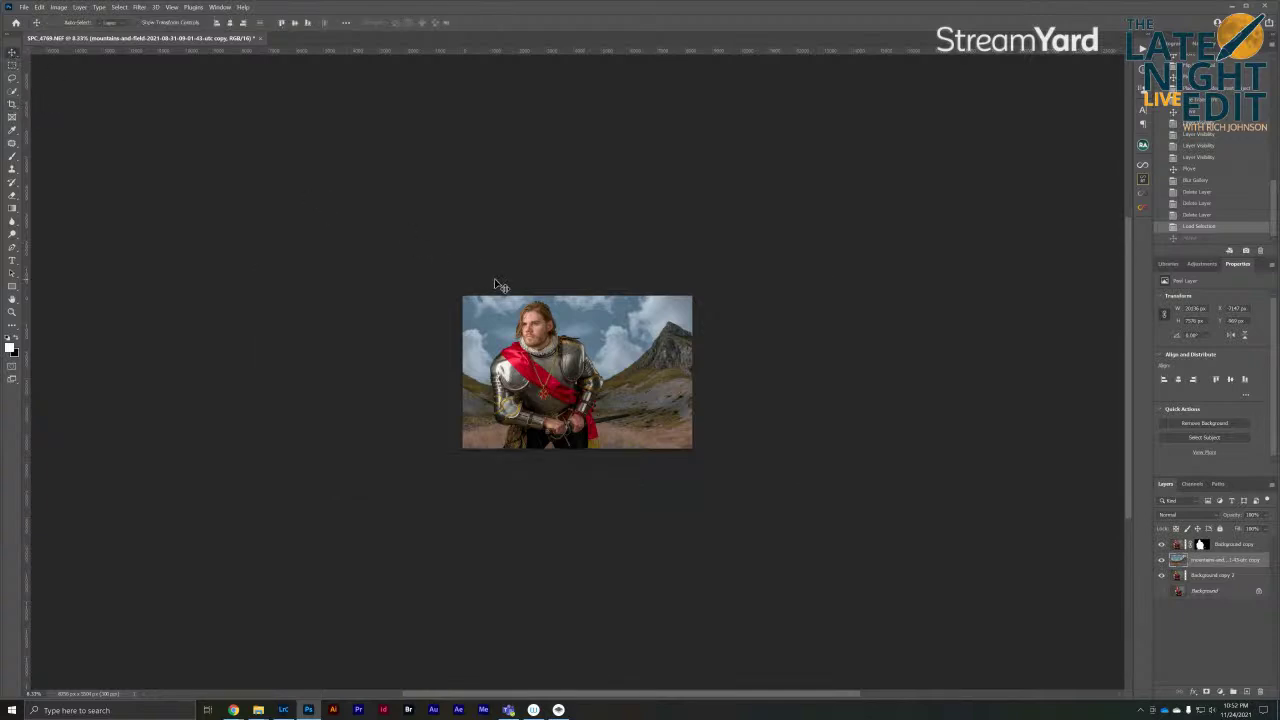
{"action": "left_click", "coordinate": [1210, 591]}
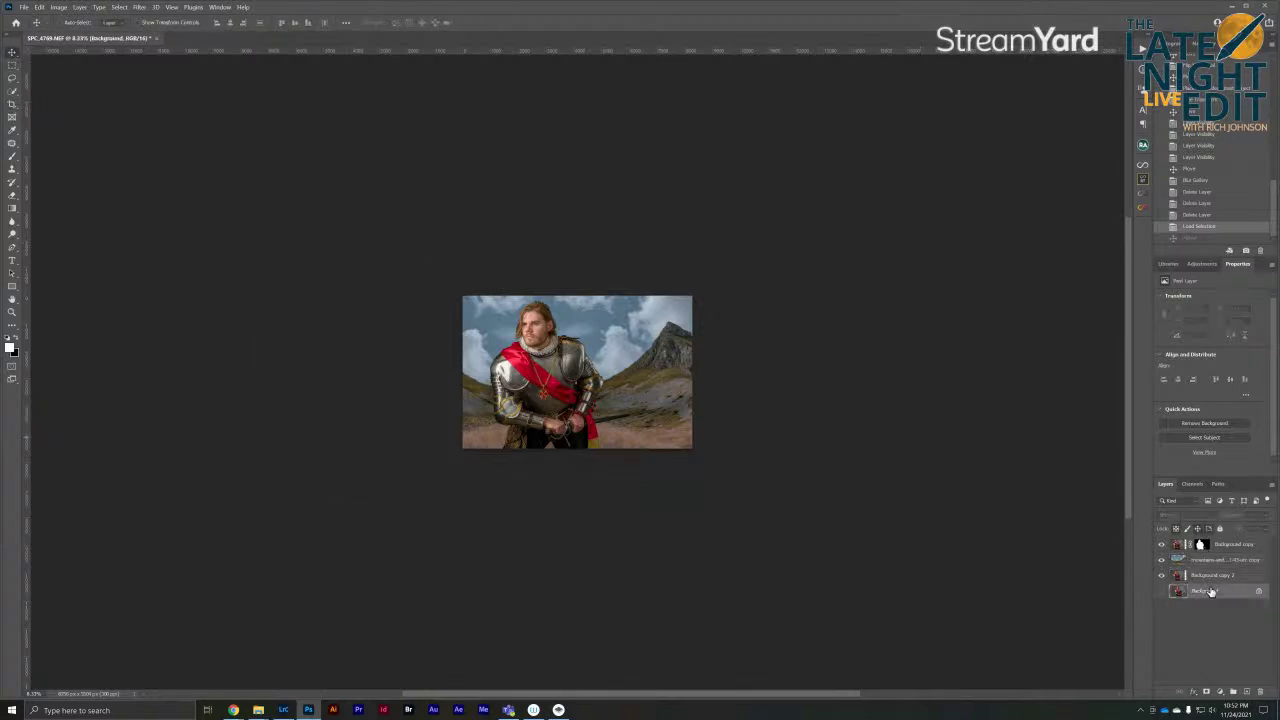
{"action": "left_click", "coordinate": [10, 108]}
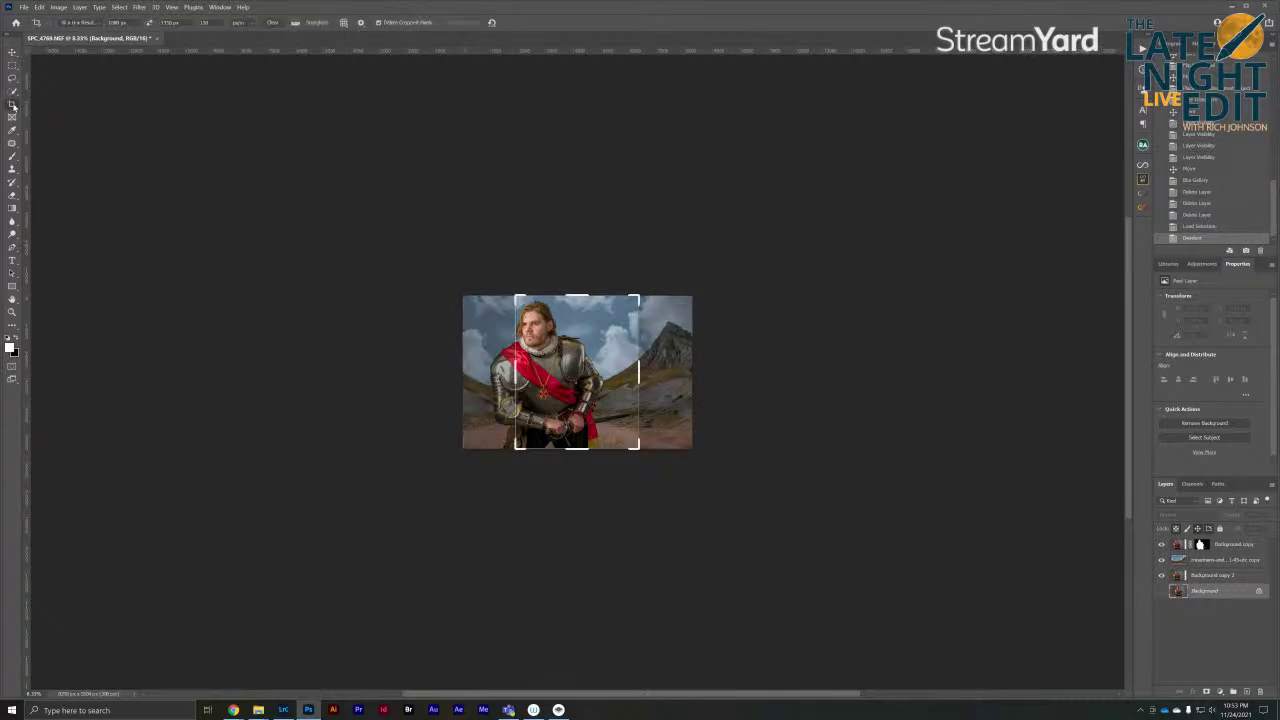
{"action": "left_click", "coordinate": [1216, 577]}
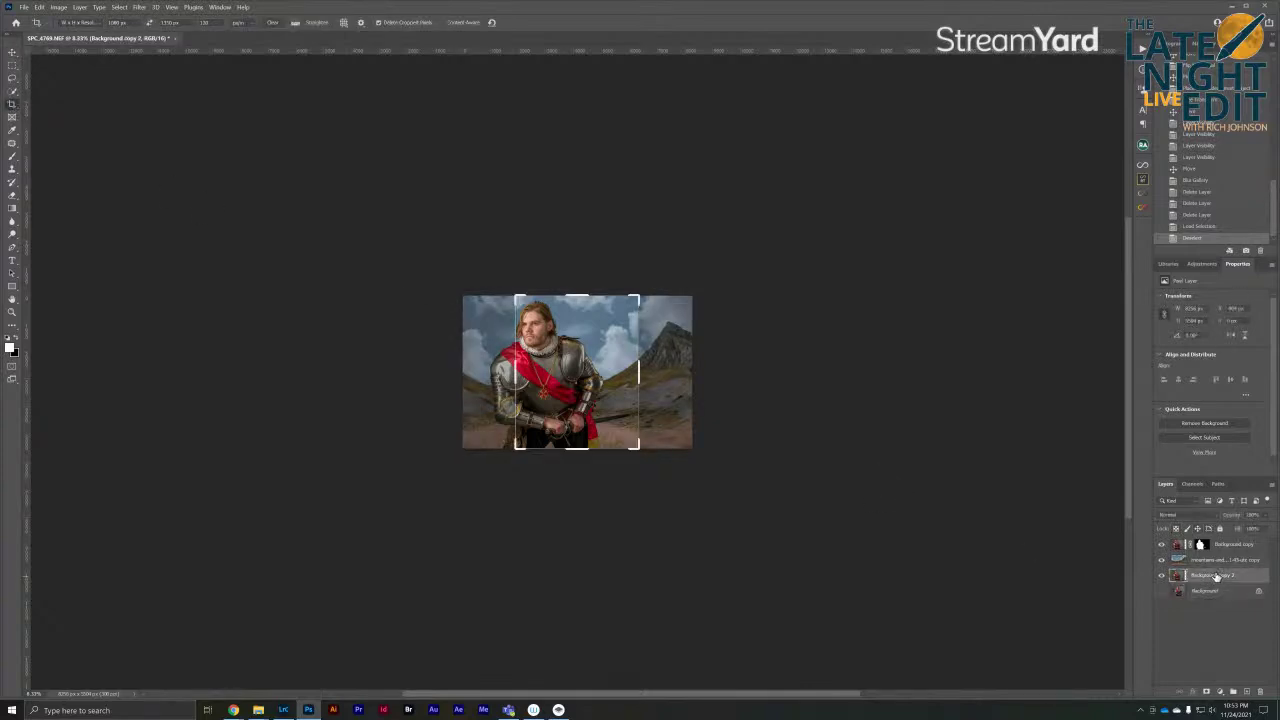
{"action": "left_click", "coordinate": [12, 53]}
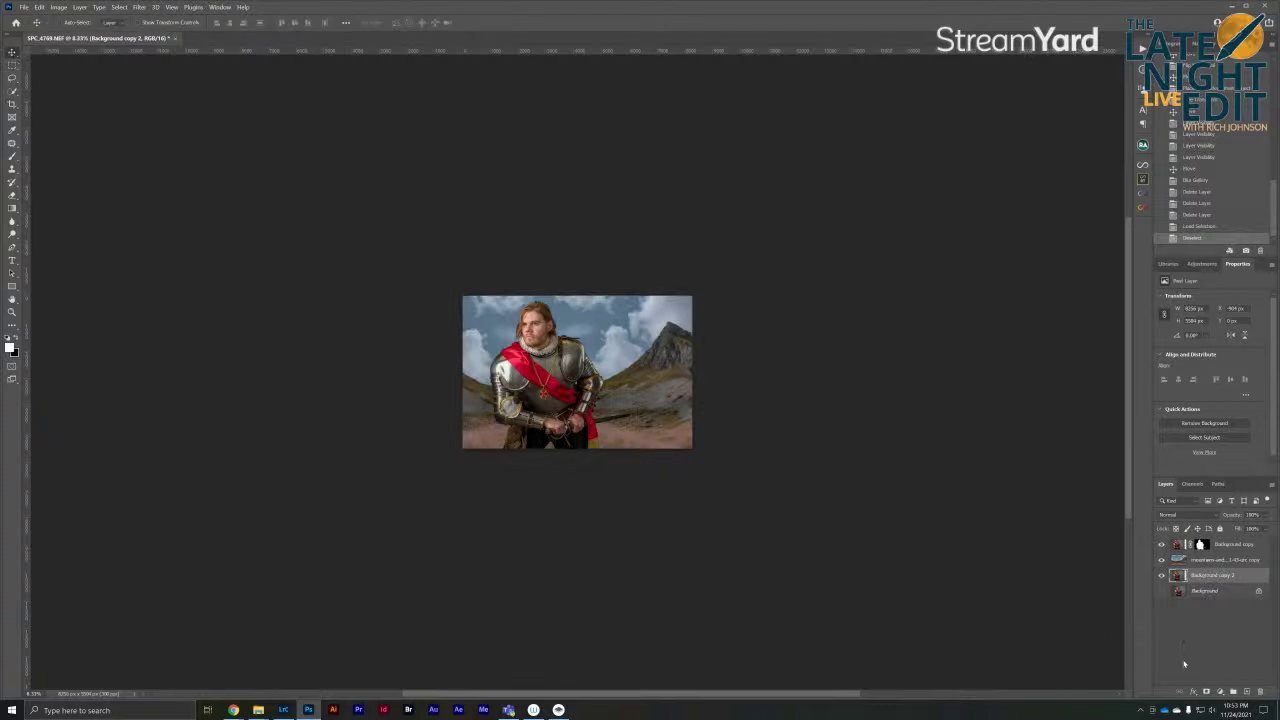
Crop the document to the canvas bounds at Original Ratio with Delete Cropped Pixels enabled, trimming the mountains layer's overflow
{"action": "left_click", "coordinate": [1223, 560]}
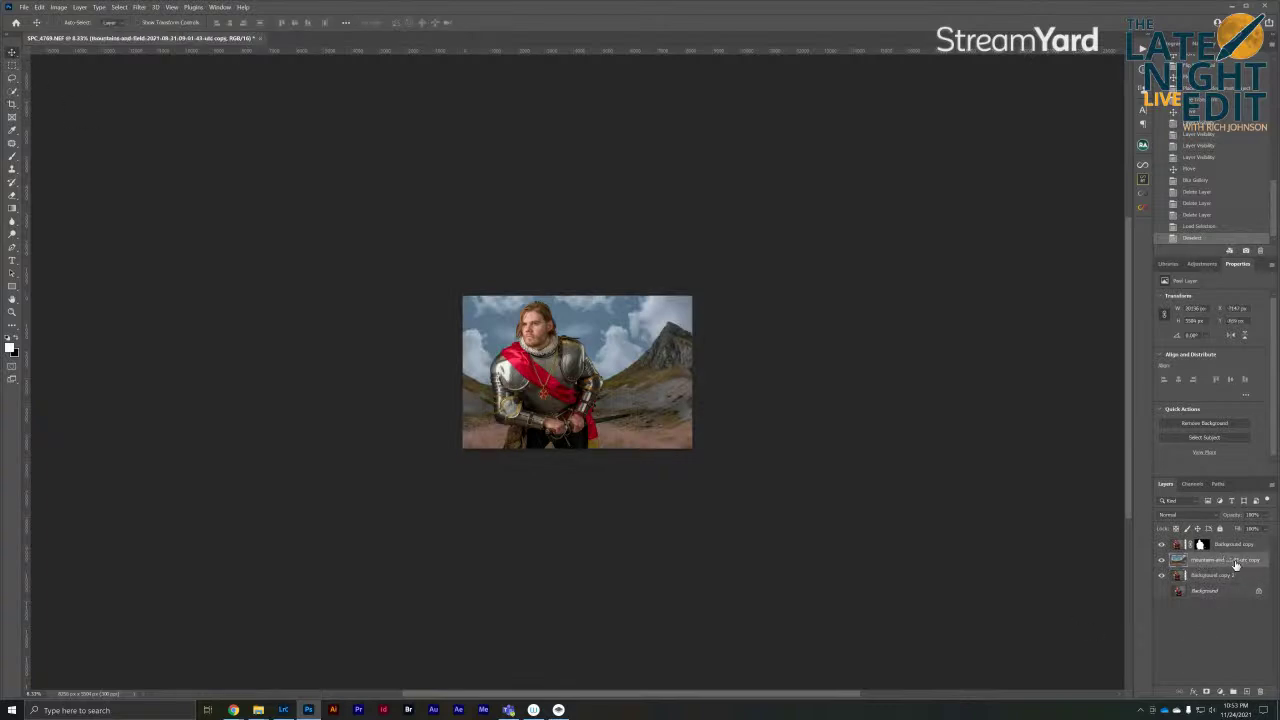
{"action": "left_click", "coordinate": [12, 106]}
{"action": "left_click", "coordinate": [82, 22]}
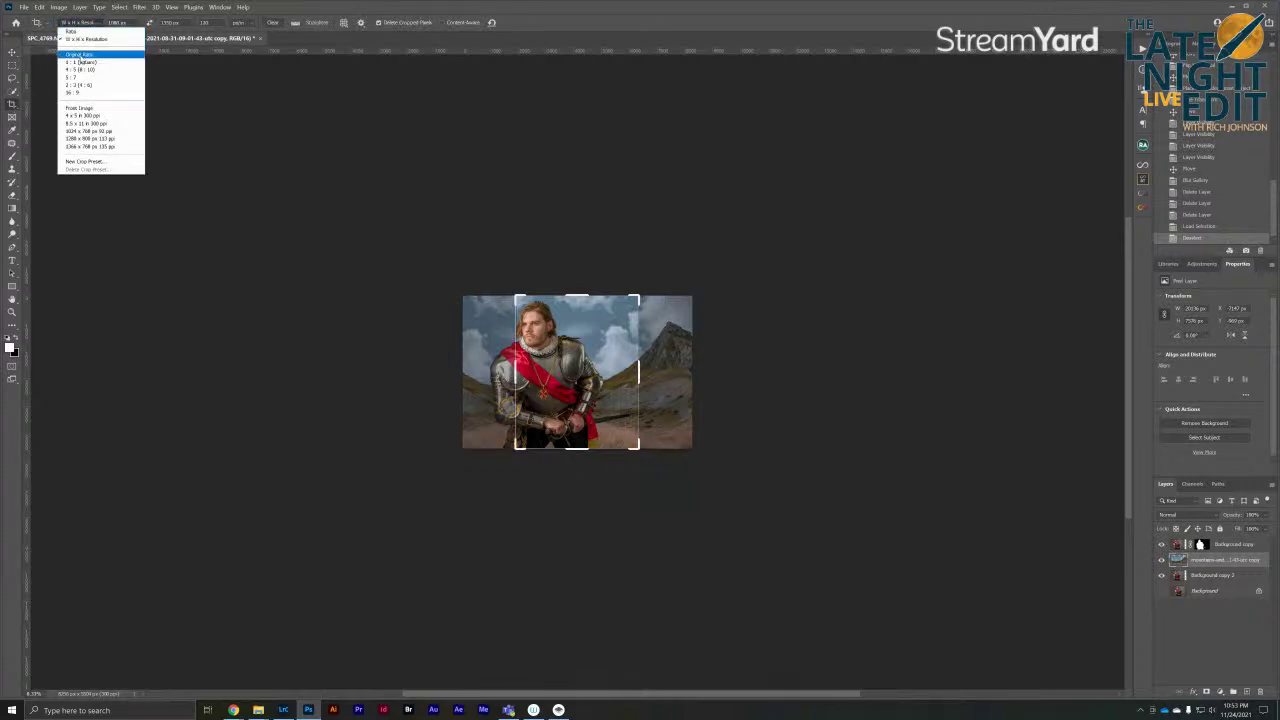
{"action": "left_click", "coordinate": [80, 55]}
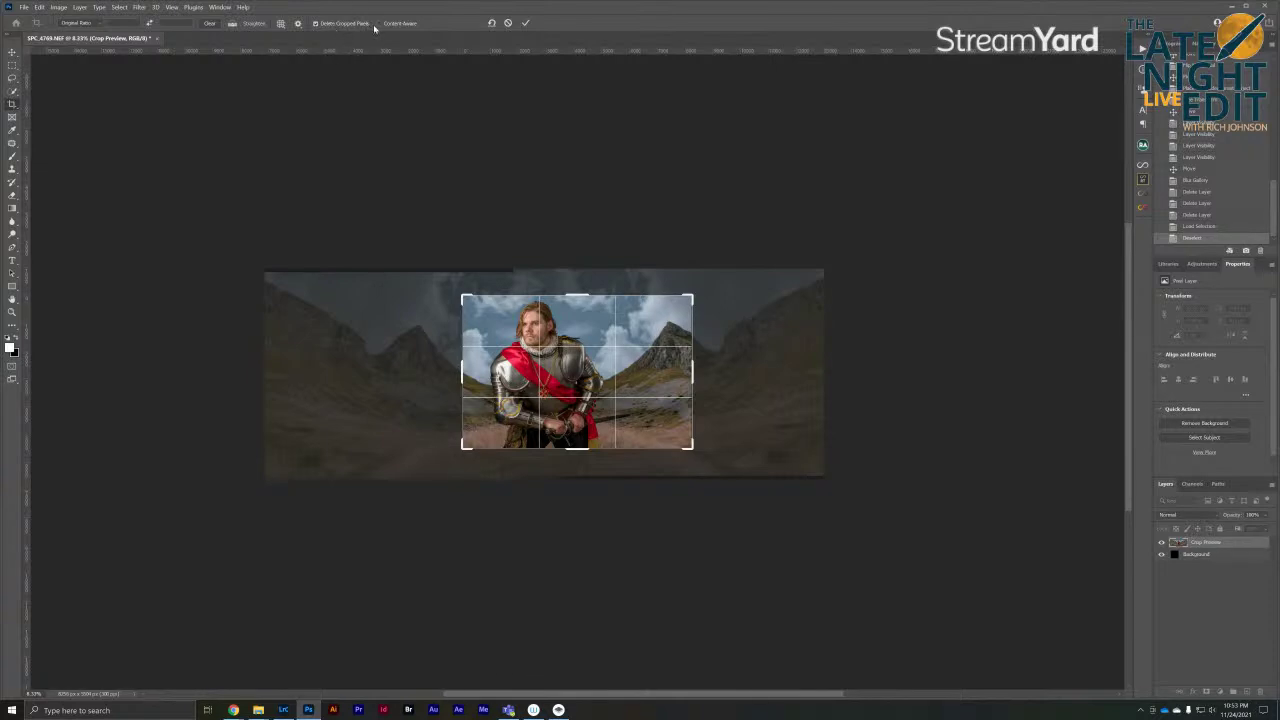
{"action": "left_click", "coordinate": [524, 22]}
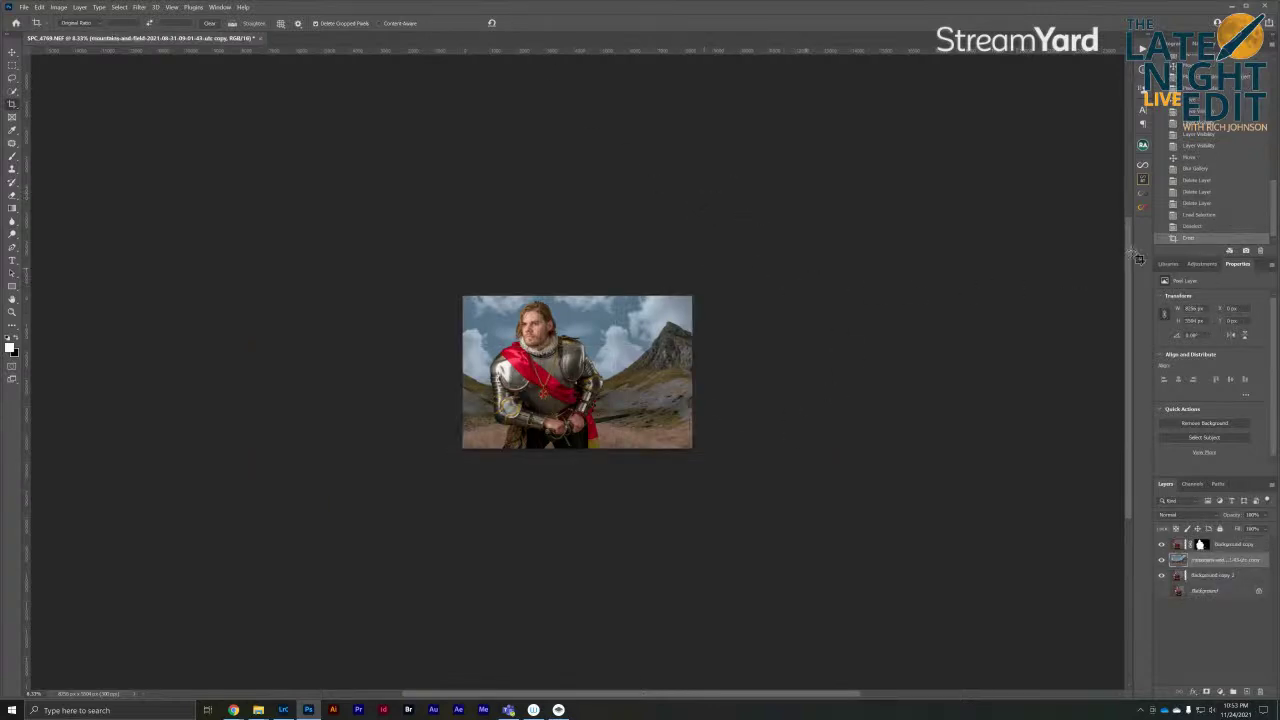
Check the crop by comparing the history states and making a trial move of the mountains layer, undone again
{"action": "left_click", "coordinate": [1186, 227]}
{"action": "left_click", "coordinate": [1202, 238]}
{"action": "left_click", "coordinate": [12, 51]}
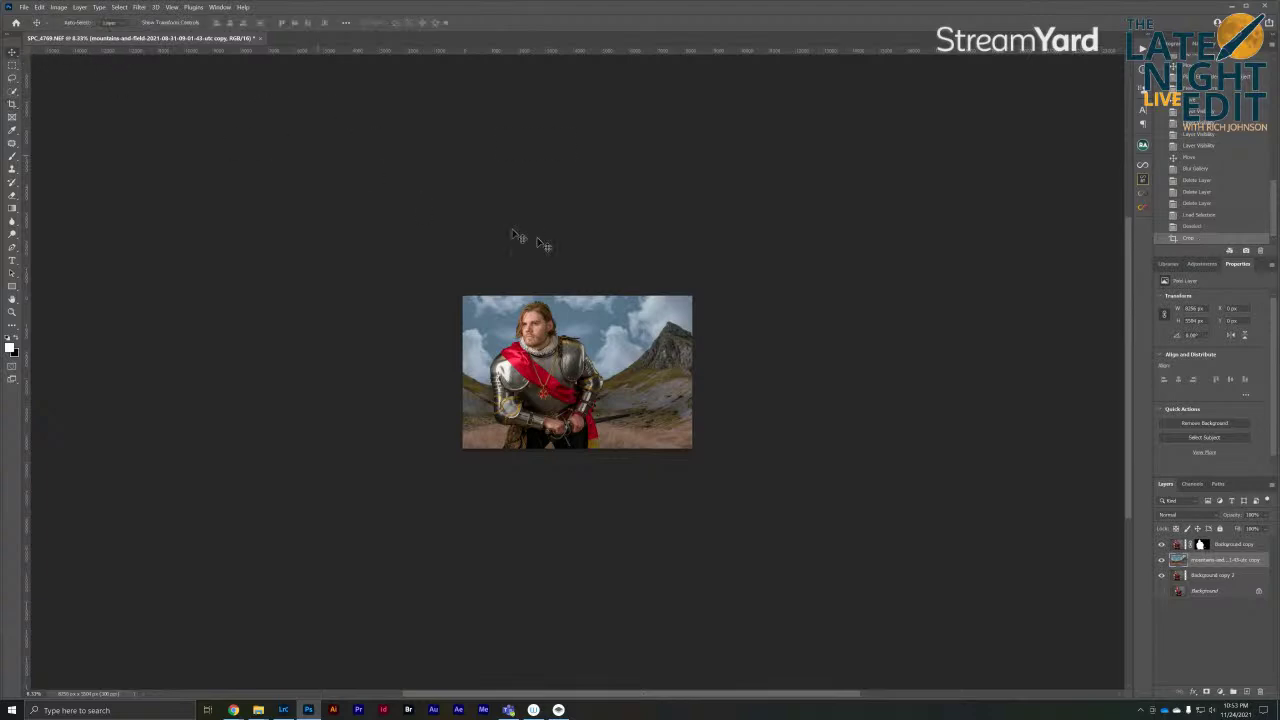
{"action": "key", "text": "ctrl+plus"}
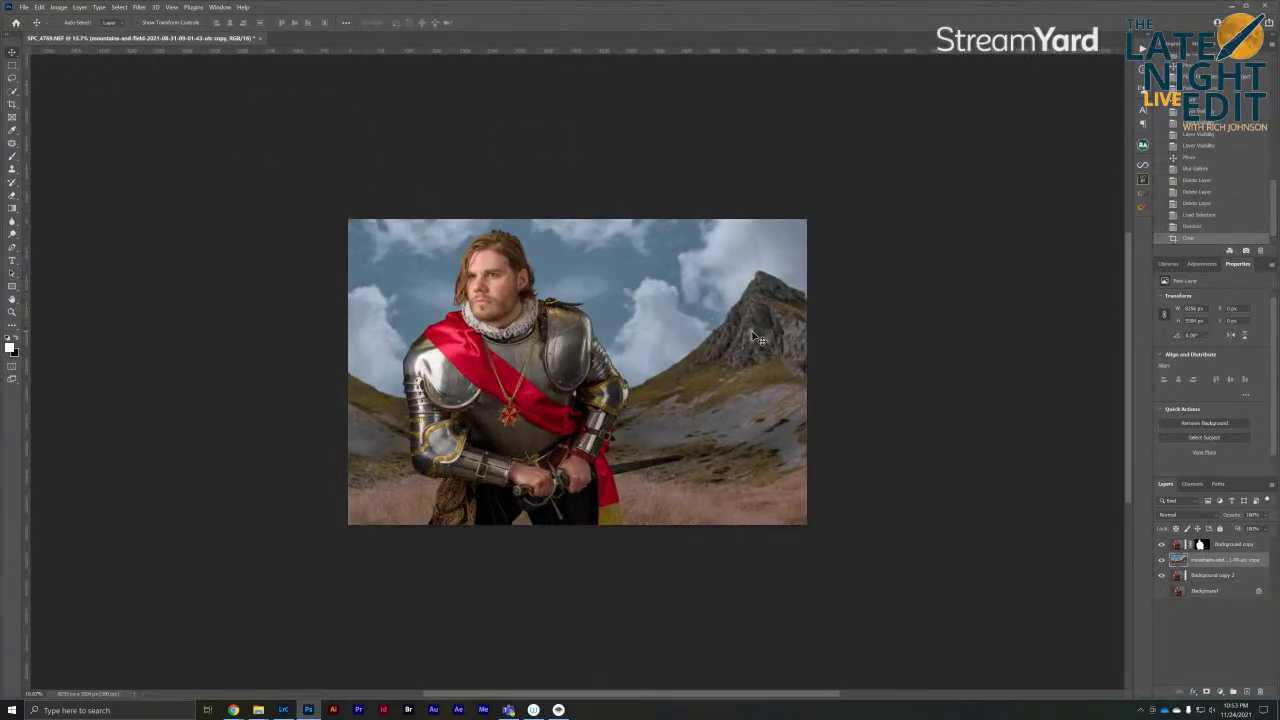
{"action": "left_click_drag", "start_coordinate": [818, 357], "coordinate": [871, 340]}
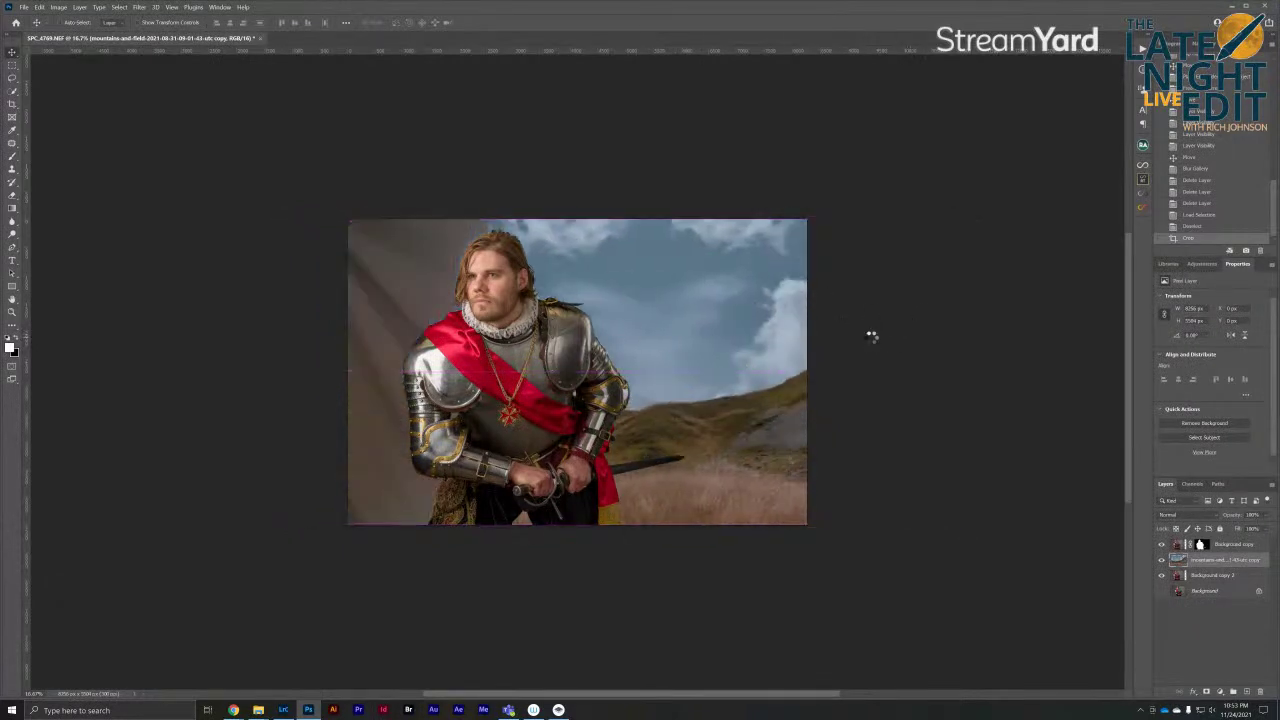
{"action": "key", "text": "ctrl+z"}
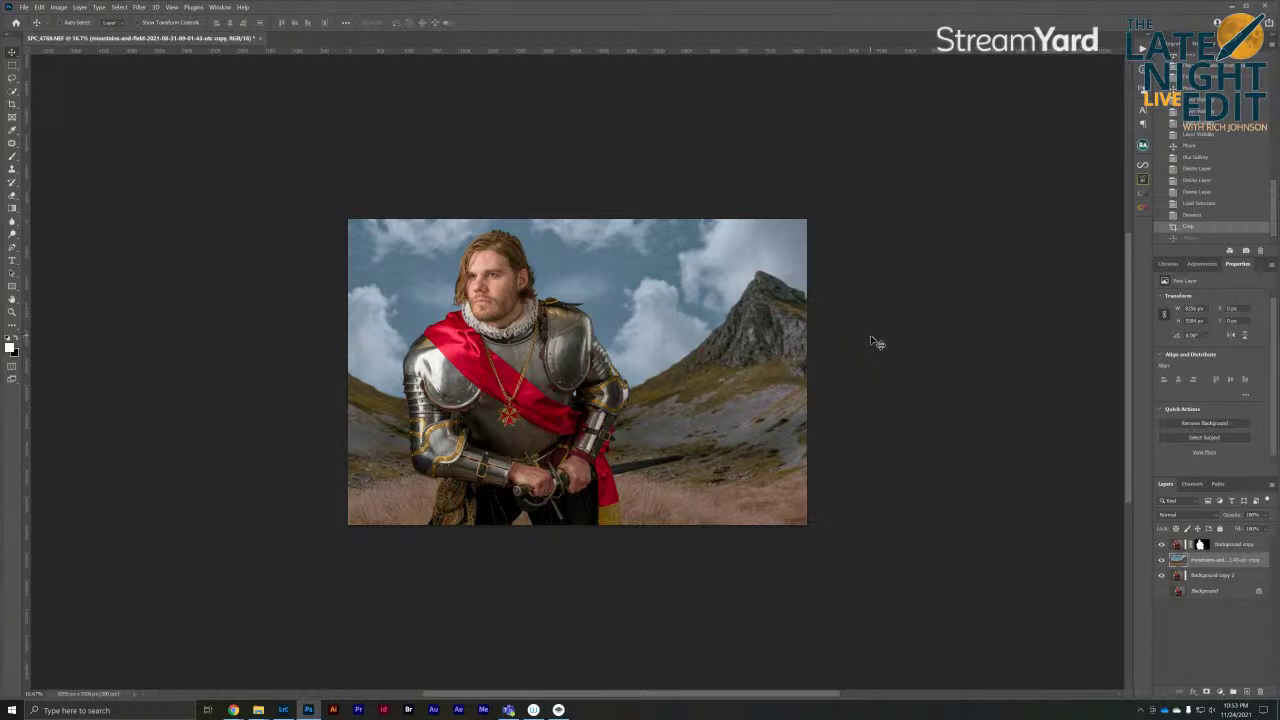
{"action": "key", "text": "ctrl+plus"}
{"action": "key", "text": "ctrl+plus"}
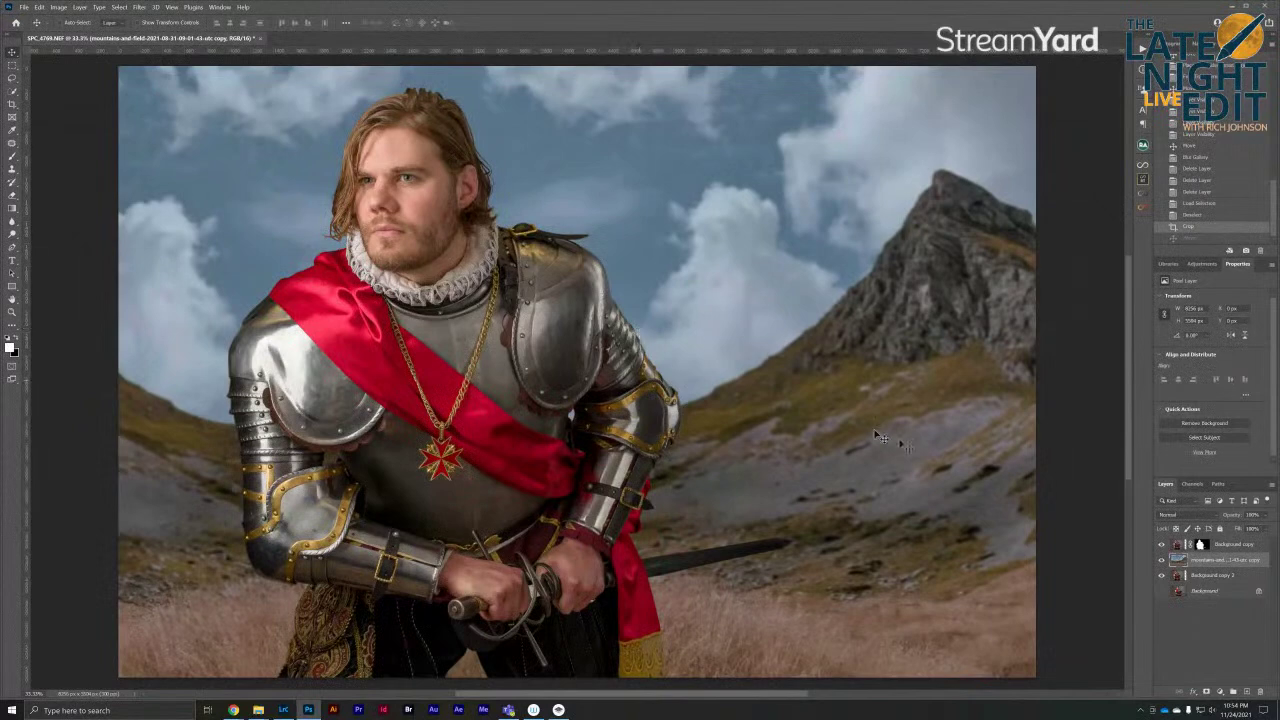
Load the knight's layer mask as a selection and contract it by 2 pixels
{"action": "left_click", "coordinate": [1202, 545], "text": "ctrl"}
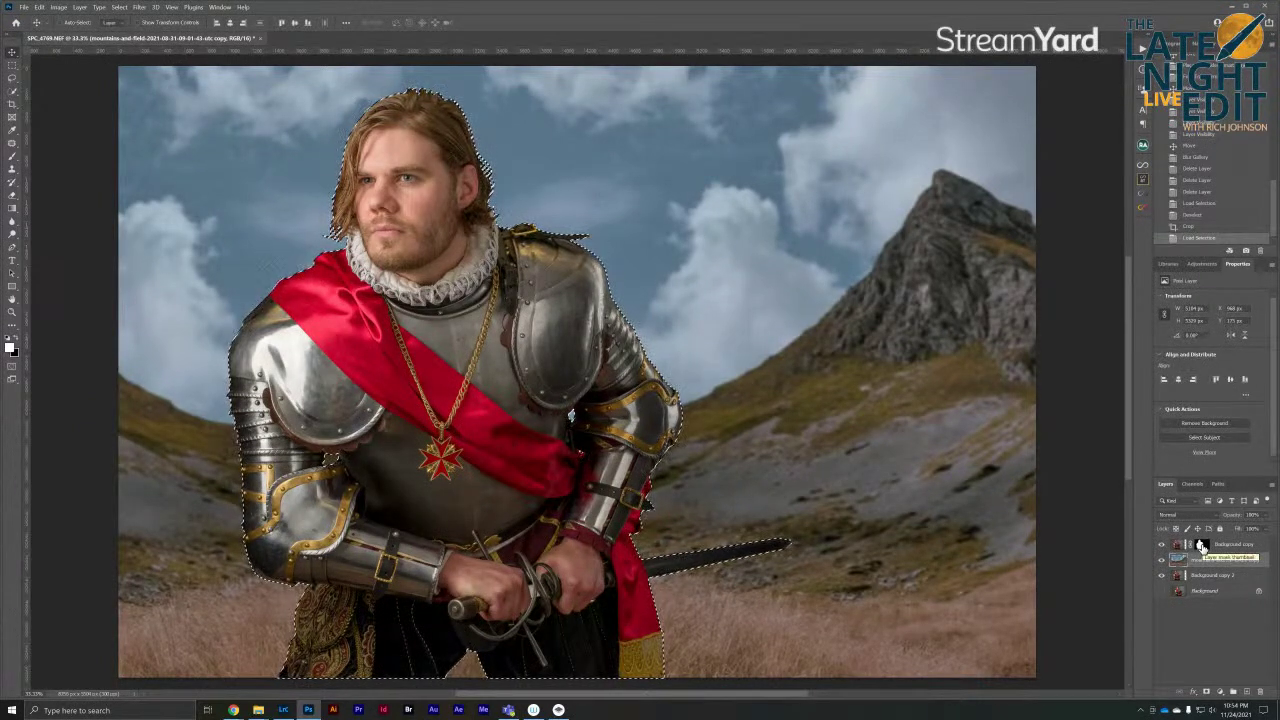
{"action": "left_click", "coordinate": [119, 7]}
{"action": "mouse_move", "coordinate": [128, 149]}
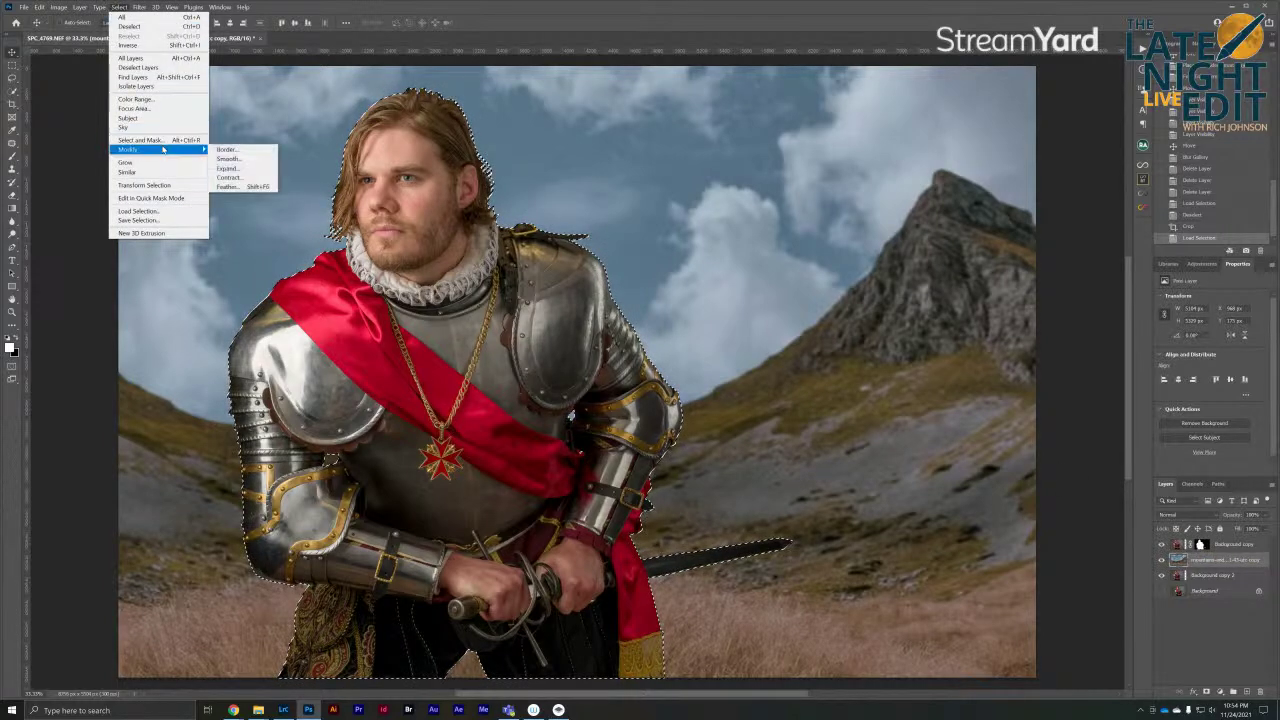
{"action": "left_click", "coordinate": [228, 180]}
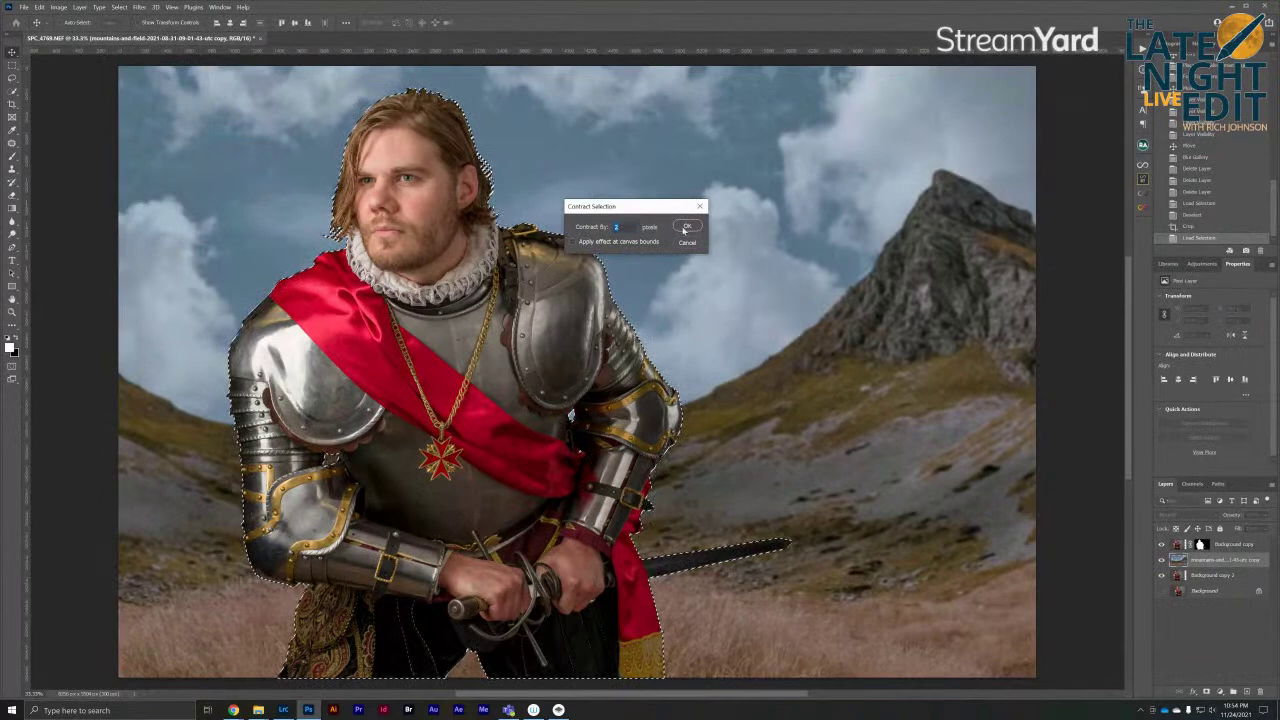
{"action": "left_click", "coordinate": [686, 227]}
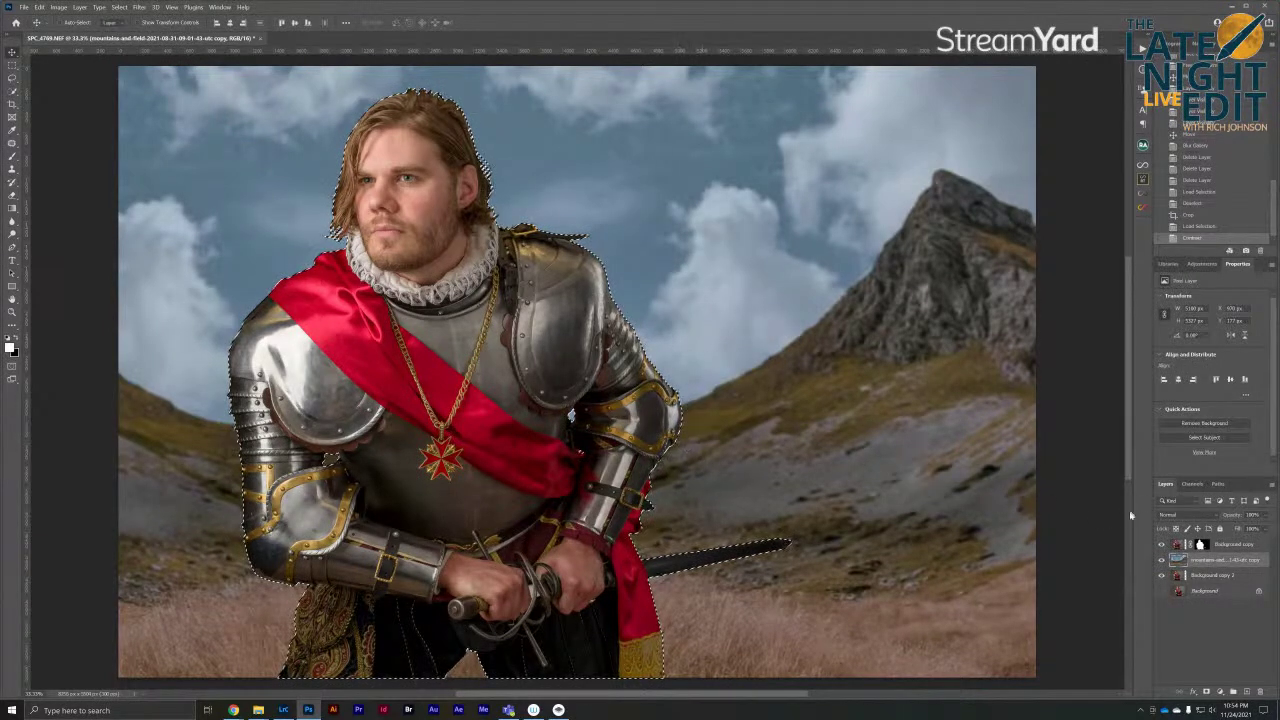
Invert the selection and paint black at 100% opacity on the Background copy mask to trim the knight's edge, clearing the selection when done
{"action": "left_click", "coordinate": [1201, 544]}
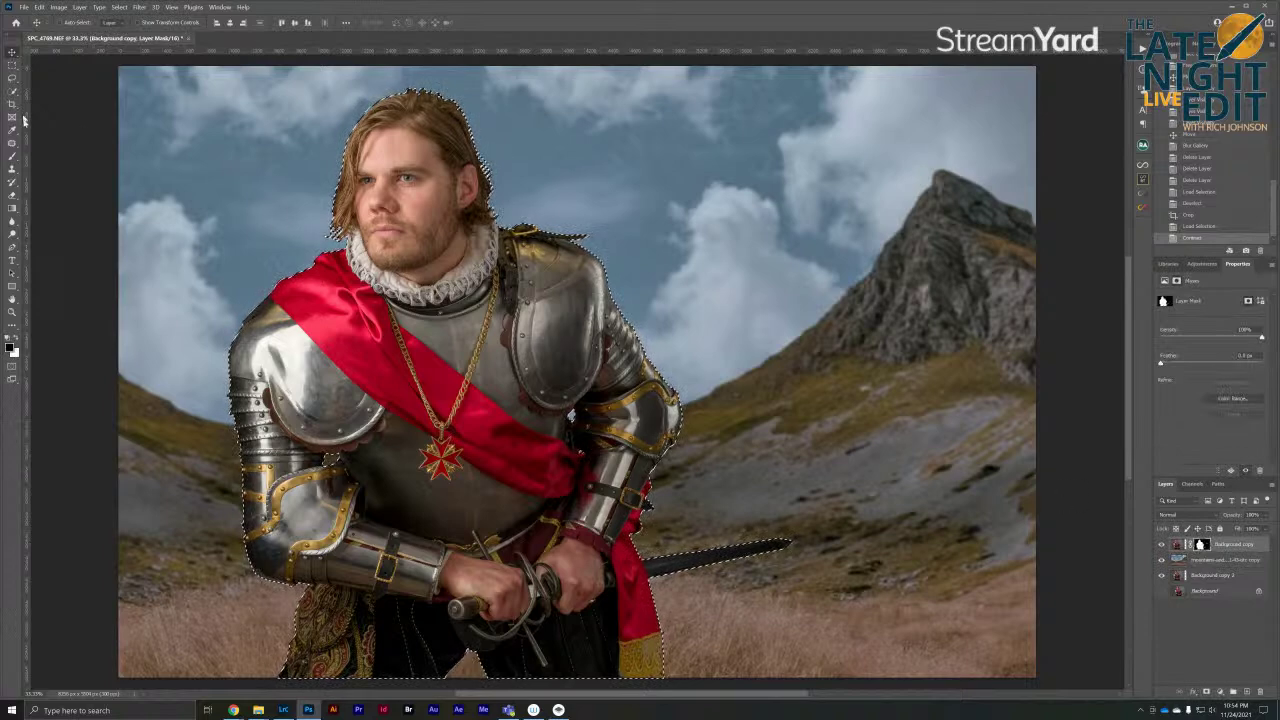
{"action": "key", "text": "b"}
{"action": "key", "text": "0"}
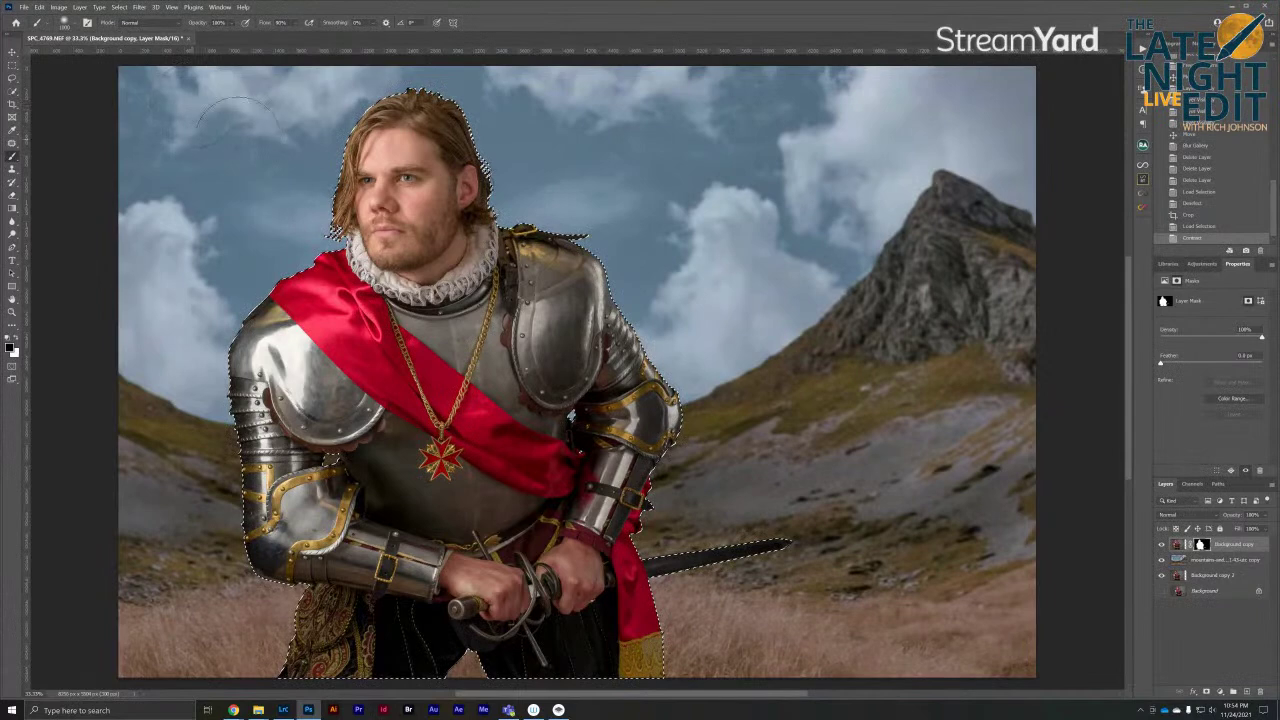
{"action": "key", "text": "ctrl+shift+i"}
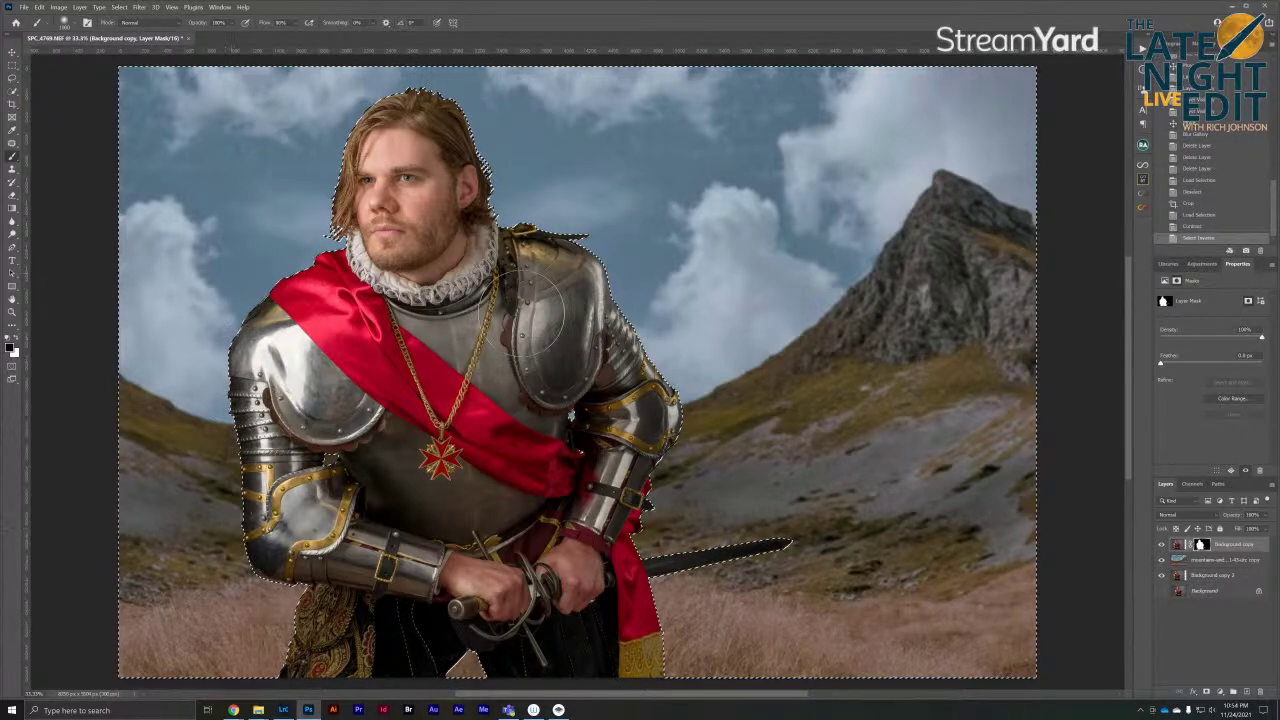
{"action": "key", "text": "ctrl+d"}
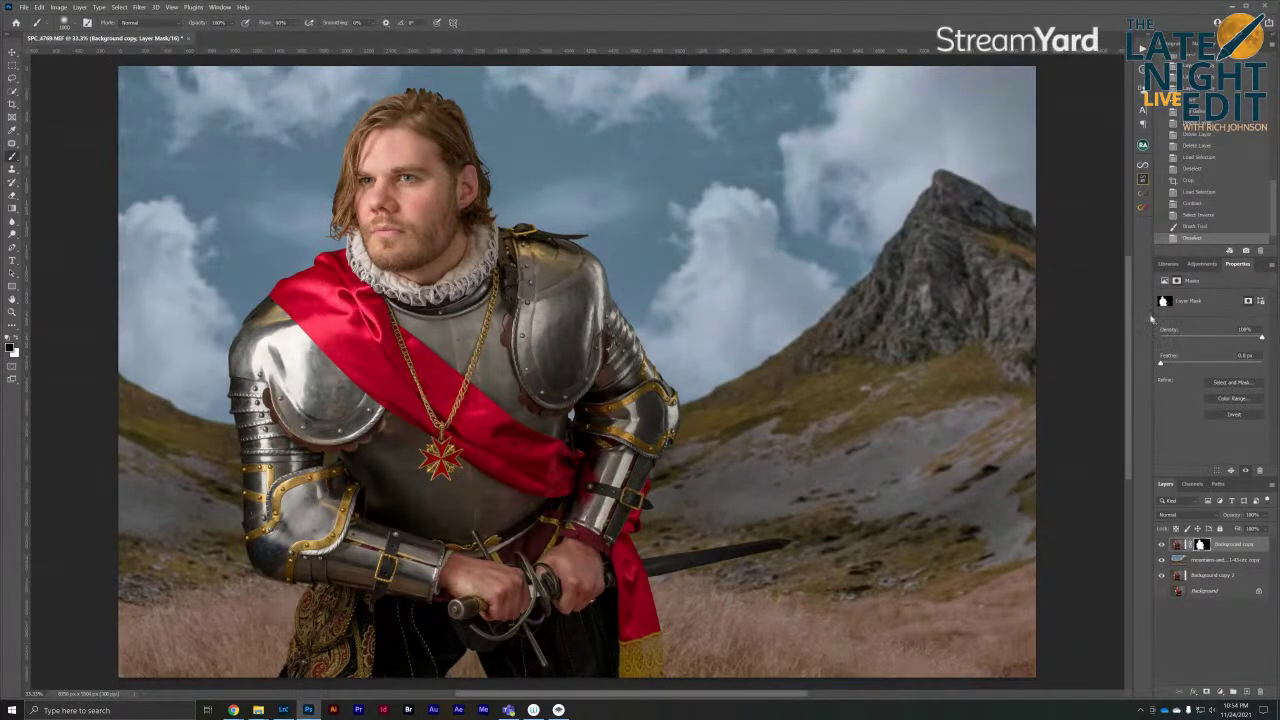
{"action": "left_click", "coordinate": [1143, 166]}
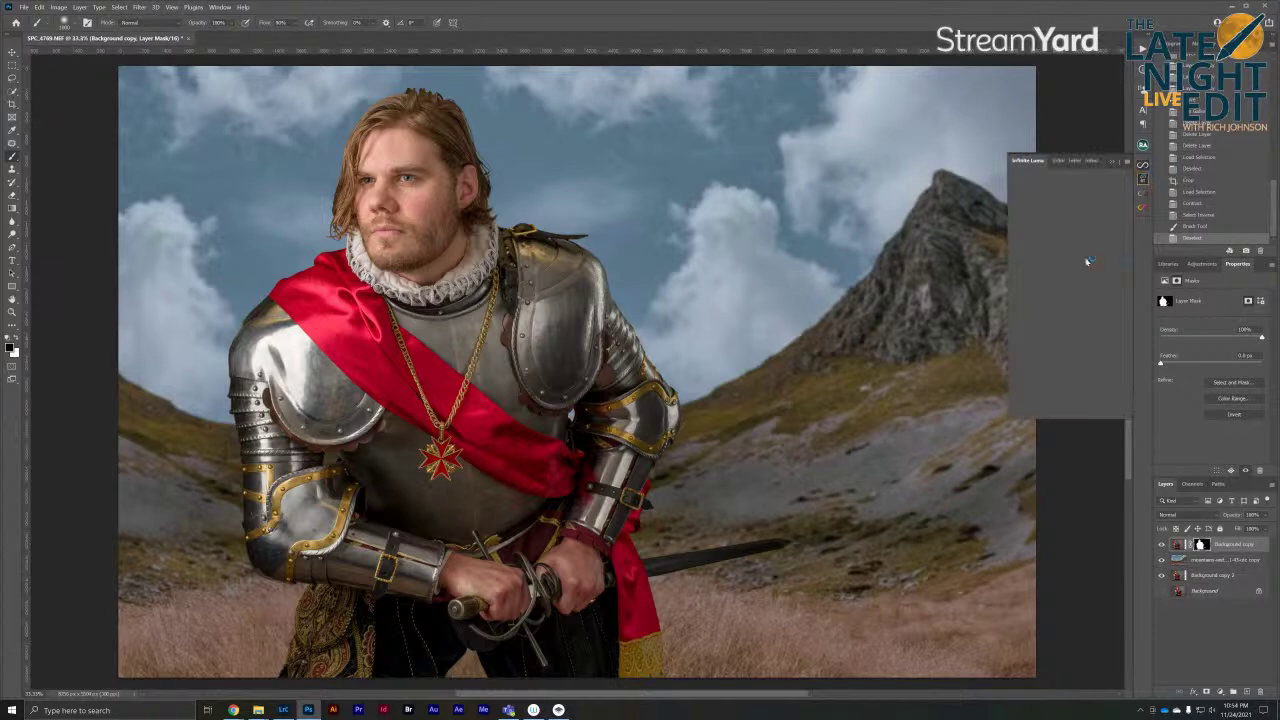
{"action": "left_click", "coordinate": [1116, 162]}
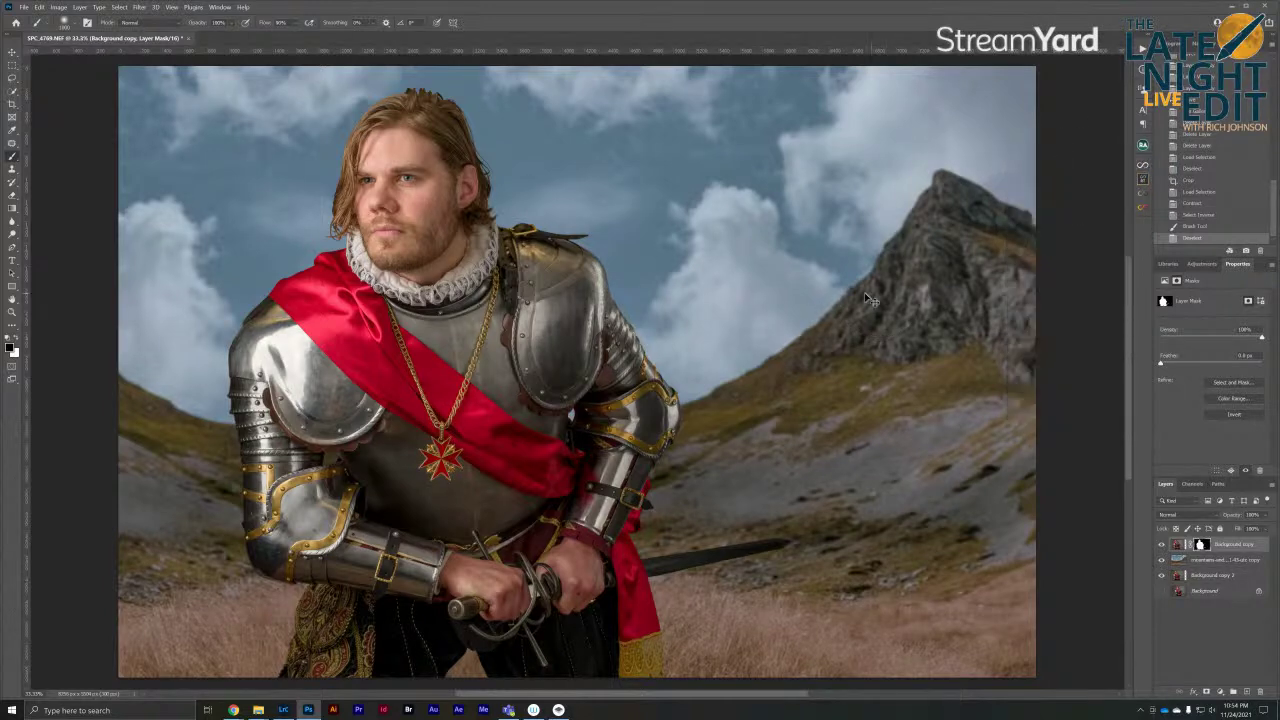
Remove a small blemish from the knight's polished shoulder plate on the Background copy image with the Spot Healing Brush
{"action": "key", "text": "ctrl+plus"}
{"action": "key", "text": "ctrl+plus"}
{"action": "key", "text": "ctrl+plus"}
{"action": "key", "text": "ctrl+plus"}
{"action": "key", "text": "ctrl+plus"}
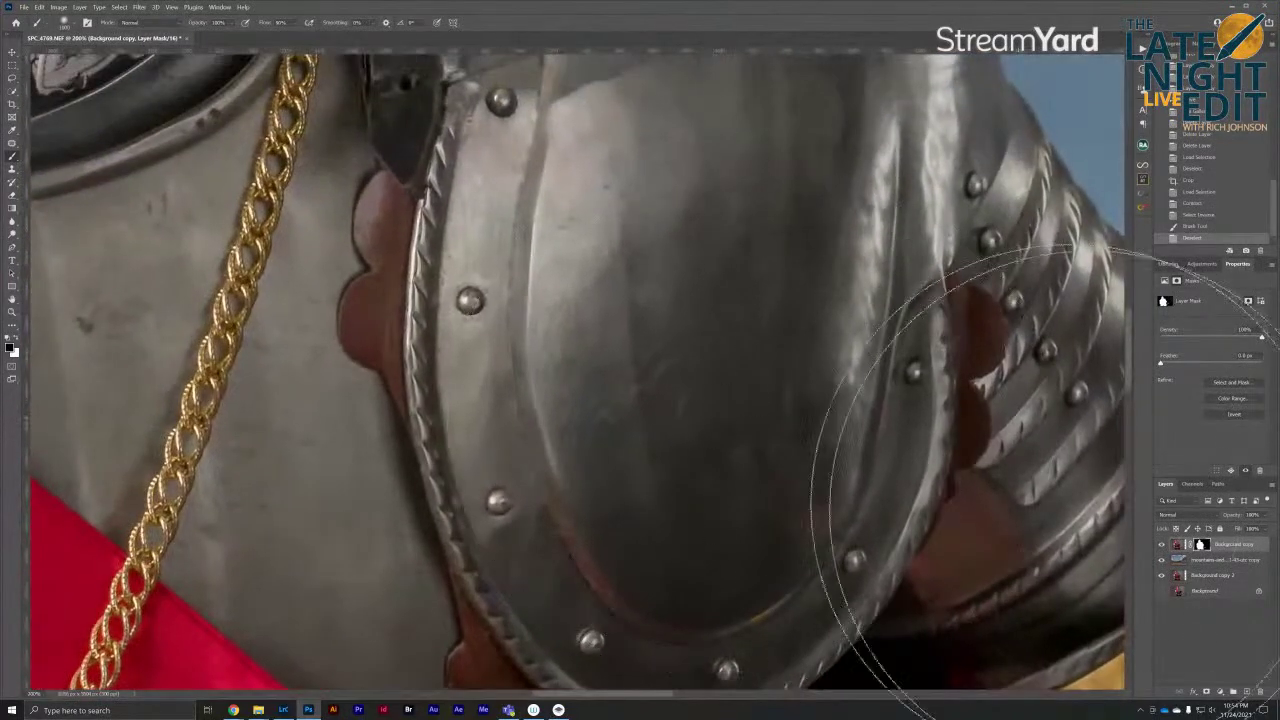
{"action": "left_click", "coordinate": [1177, 544]}
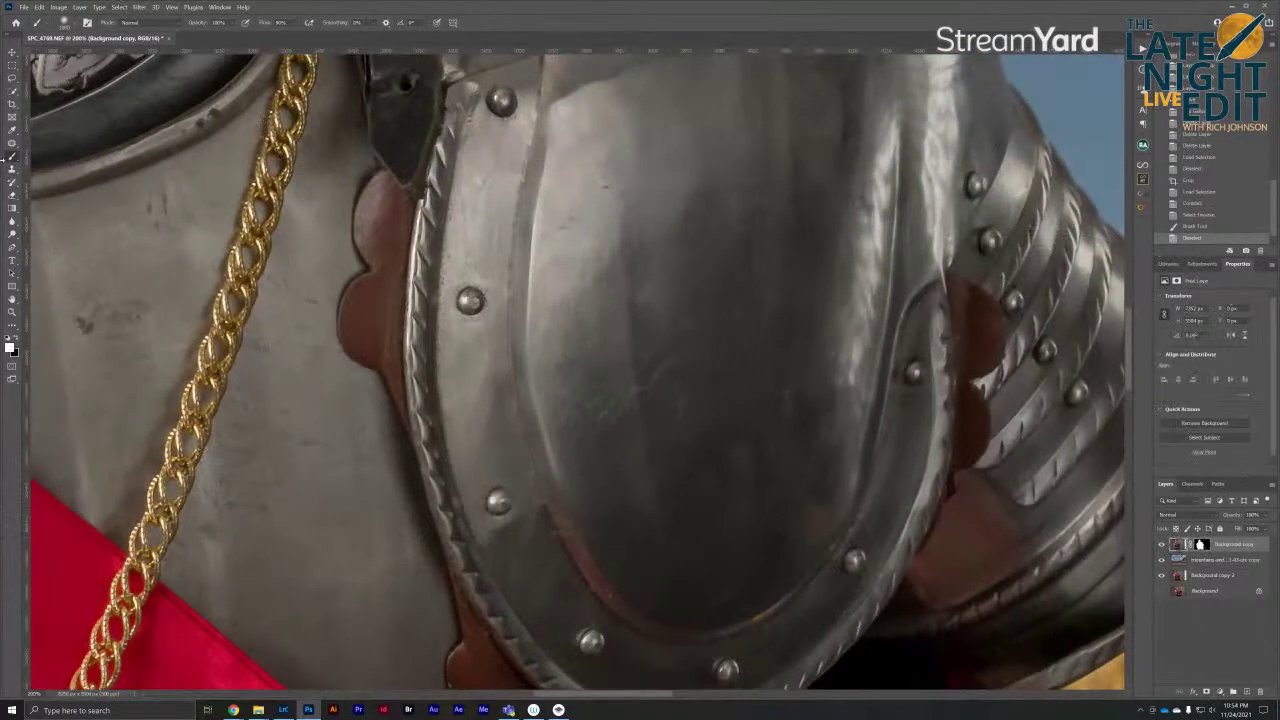
{"action": "right_click", "coordinate": [13, 143]}
{"action": "left_click", "coordinate": [55, 142]}
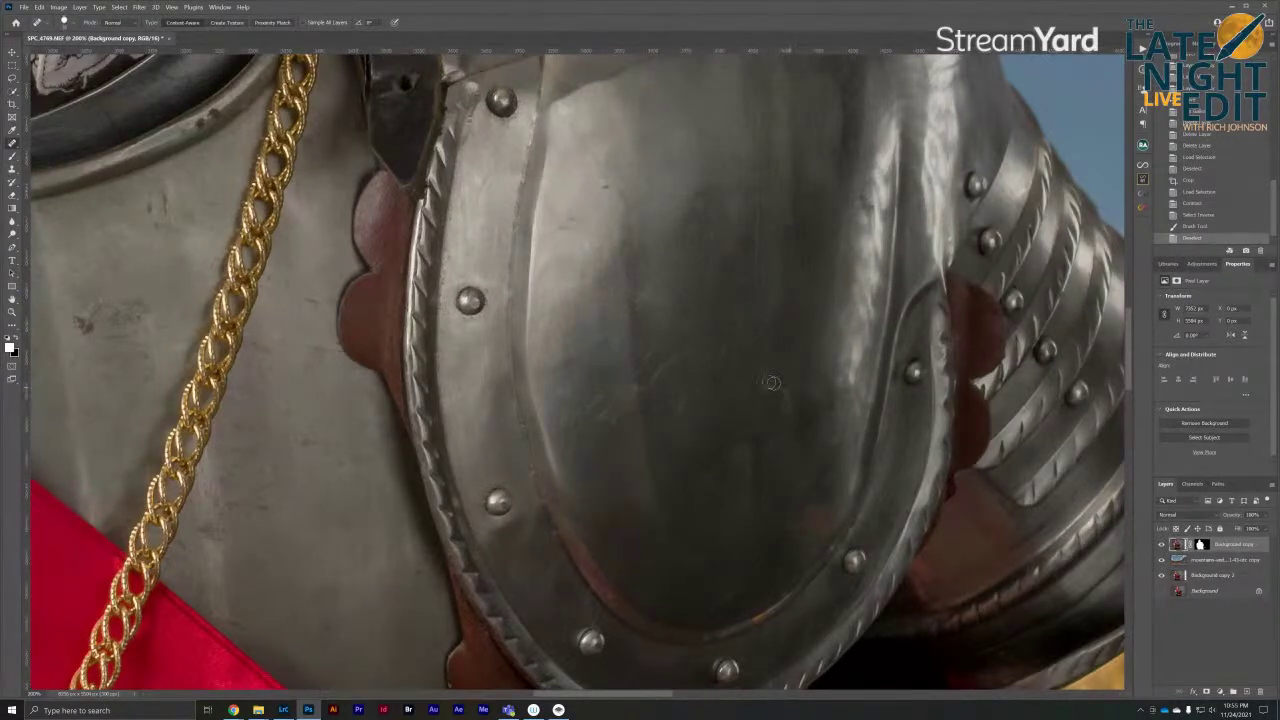
{"action": "left_click_drag", "start_coordinate": [782, 396], "coordinate": [804, 400]}
Retouch the small skin blemishes on the knight's face and a distracting spot in his hair with the Spot Healing Brush
{"action": "left_click_drag", "start_coordinate": [695, 218], "coordinate": [829, 166]}
{"action": "mouse_move", "coordinate": [666, 259]}
{"action": "left_mouse_down"}
{"action": "mouse_move", "coordinate": [688, 245]}
{"action": "mouse_move", "coordinate": [826, 303]}
{"action": "left_mouse_up"}
{"action": "left_click_drag", "start_coordinate": [448, 294], "coordinate": [700, 543]}
{"action": "left_click_drag", "start_coordinate": [551, 247], "coordinate": [560, 531]}
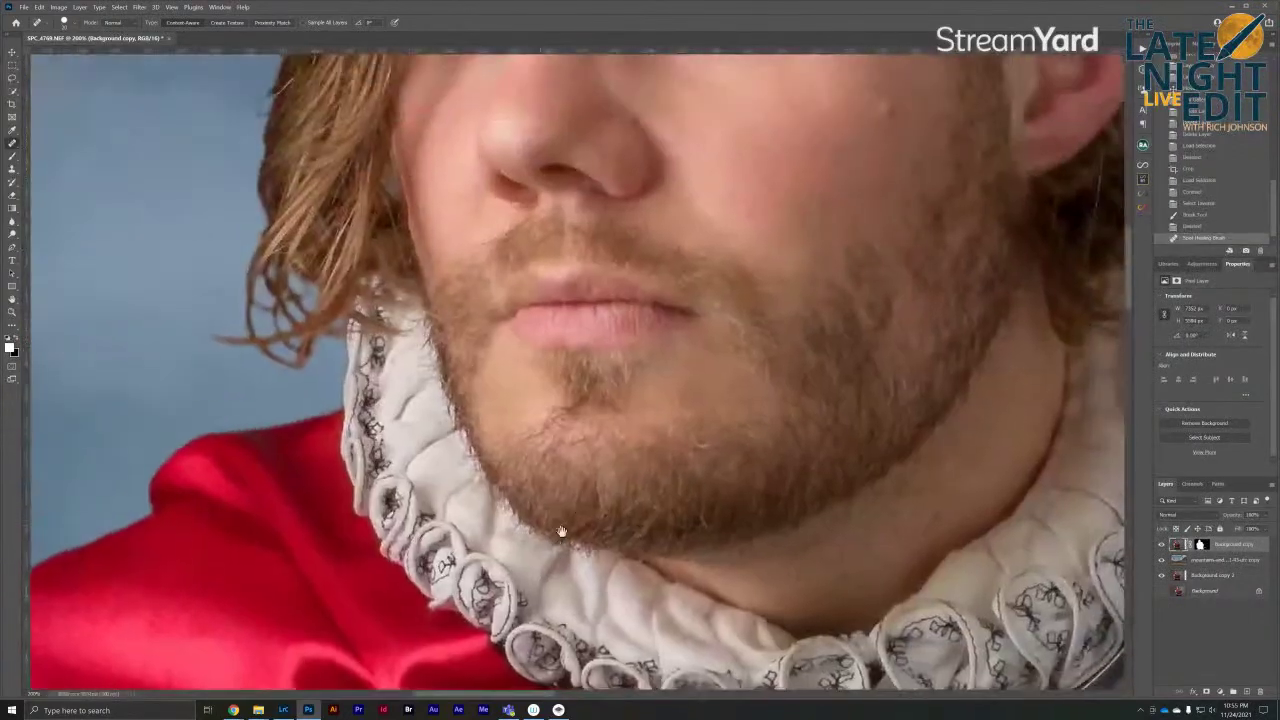
{"action": "left_click_drag", "start_coordinate": [615, 415], "coordinate": [573, 504]}
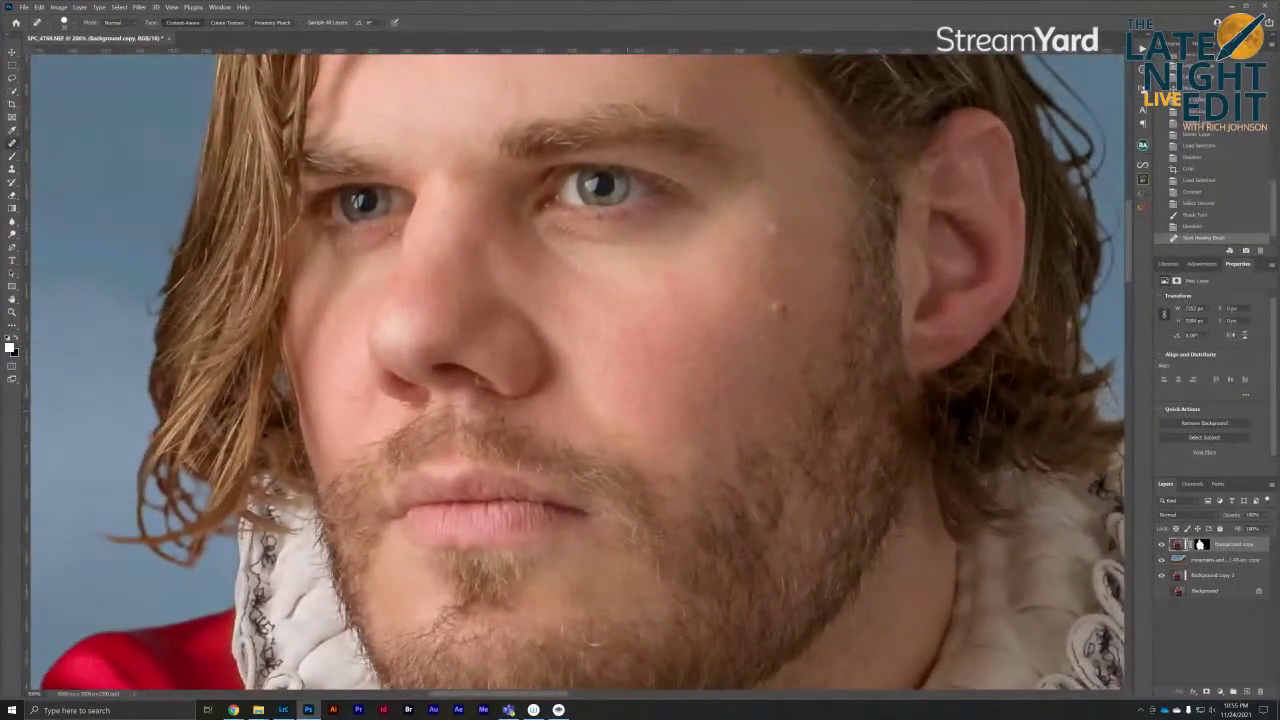
{"action": "left_click_drag", "start_coordinate": [637, 441], "coordinate": [603, 439]}
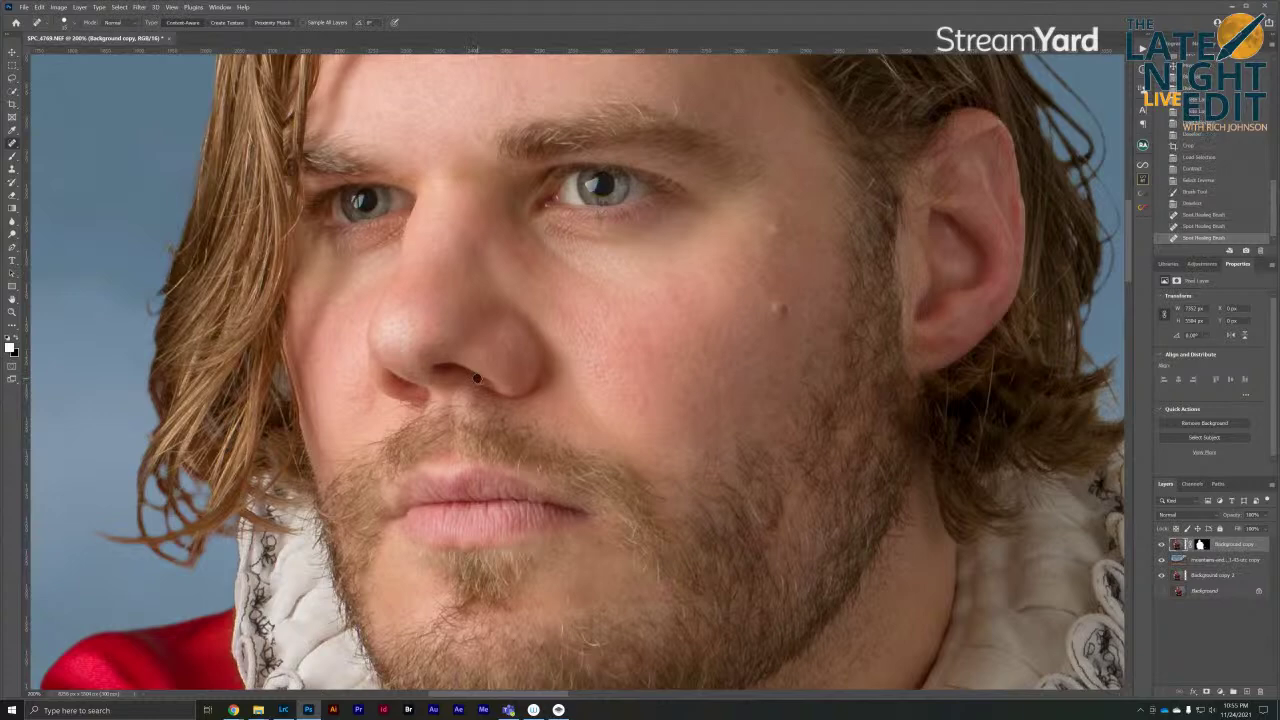
{"action": "left_click_drag", "start_coordinate": [640, 332], "coordinate": [606, 506]}
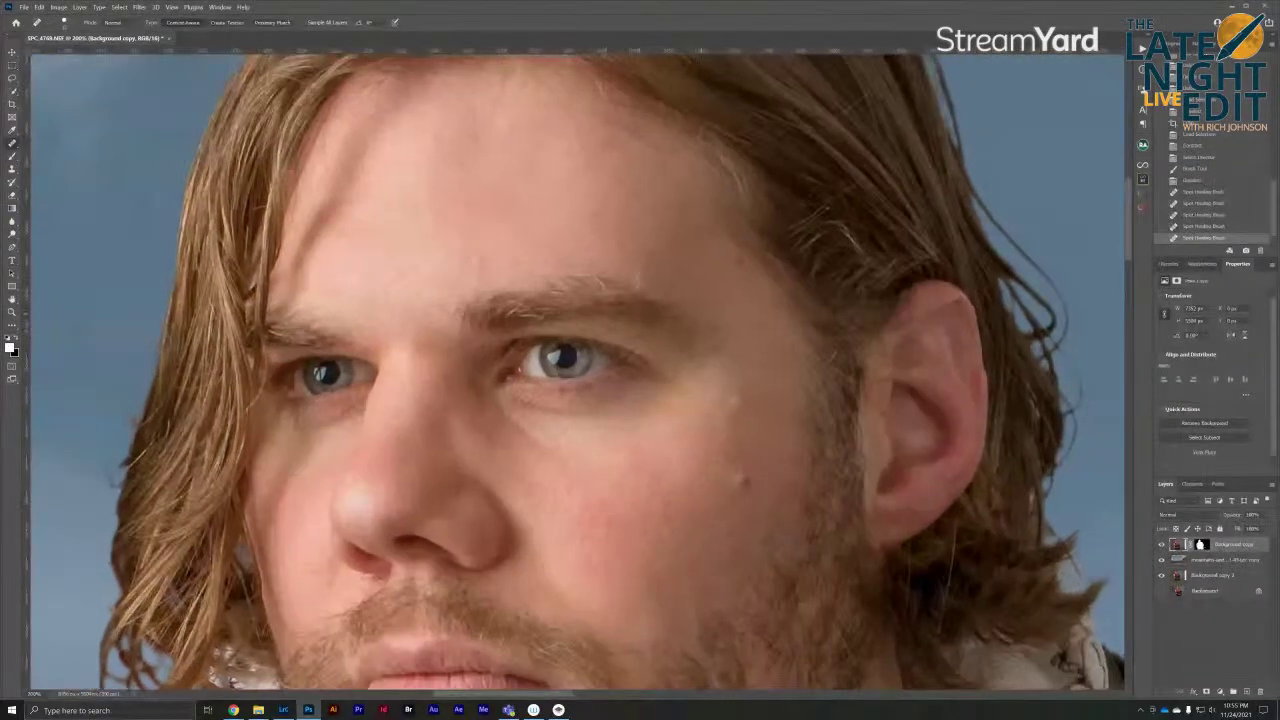
{"action": "left_click_drag", "start_coordinate": [521, 305], "coordinate": [576, 412]}
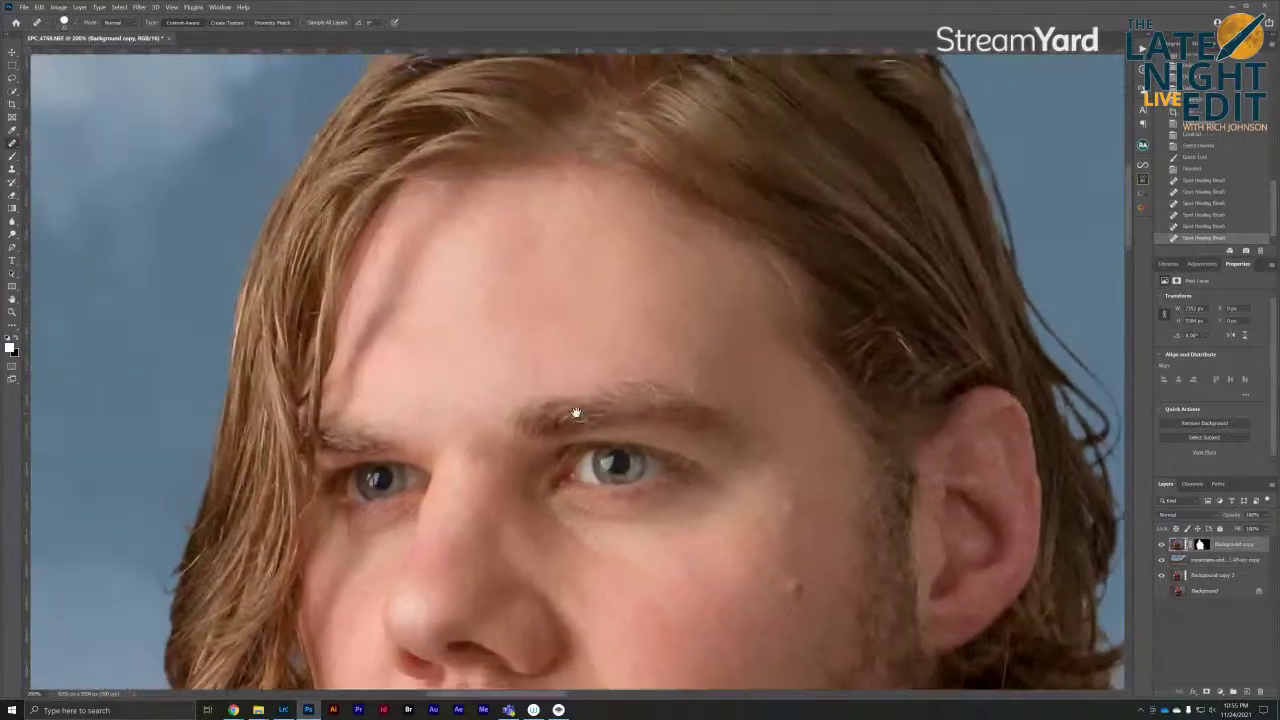
{"action": "left_click_drag", "start_coordinate": [453, 543], "coordinate": [560, 286]}
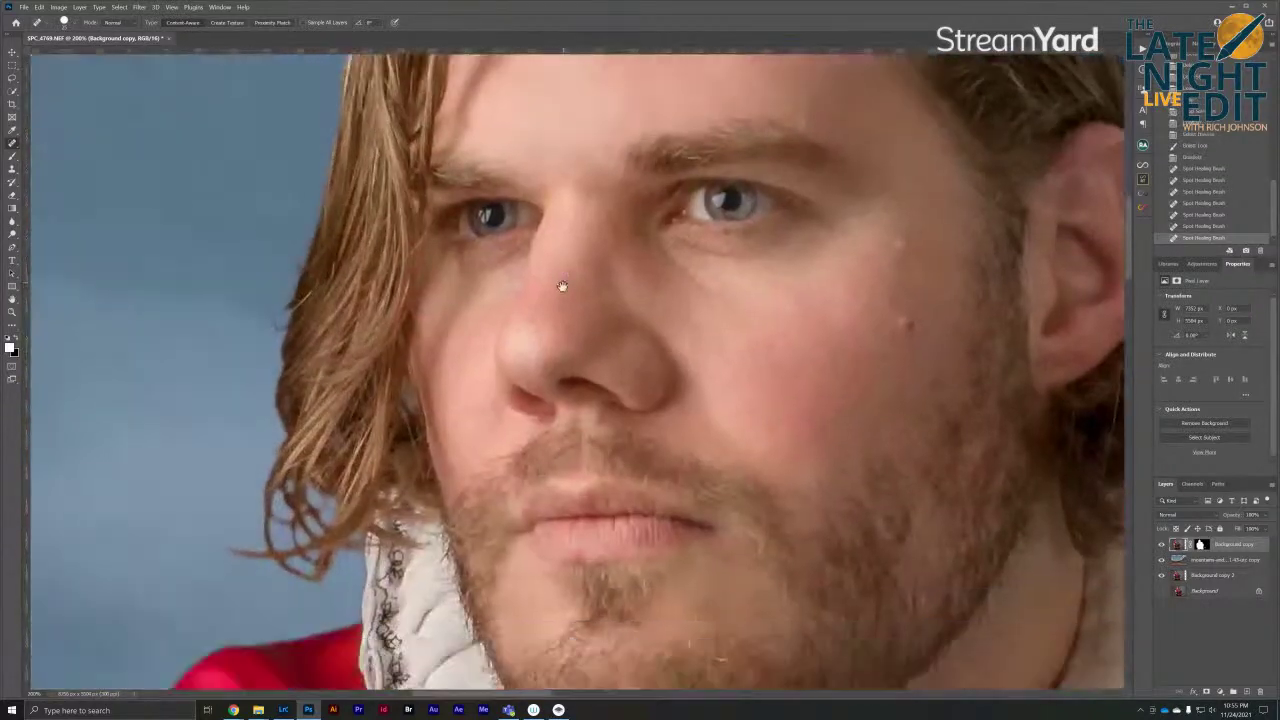
{"action": "left_click_drag", "start_coordinate": [534, 451], "coordinate": [690, 405]}
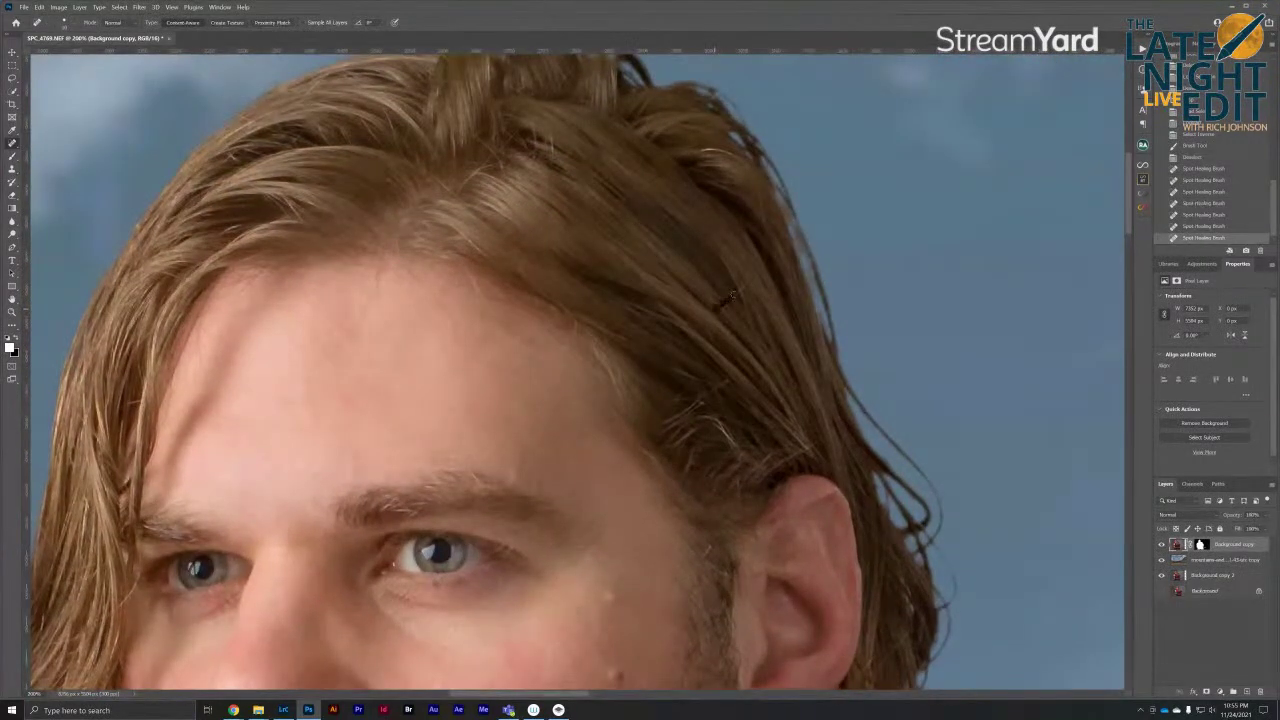
{"action": "left_click_drag", "start_coordinate": [712, 308], "coordinate": [744, 285]}
Examine the armor, hands, sword and red sash down to the gold lace fringe for remaining flaws
{"action": "scroll", "coordinate": [755, 287], "scroll_direction": "down", "scroll_amount": 5}
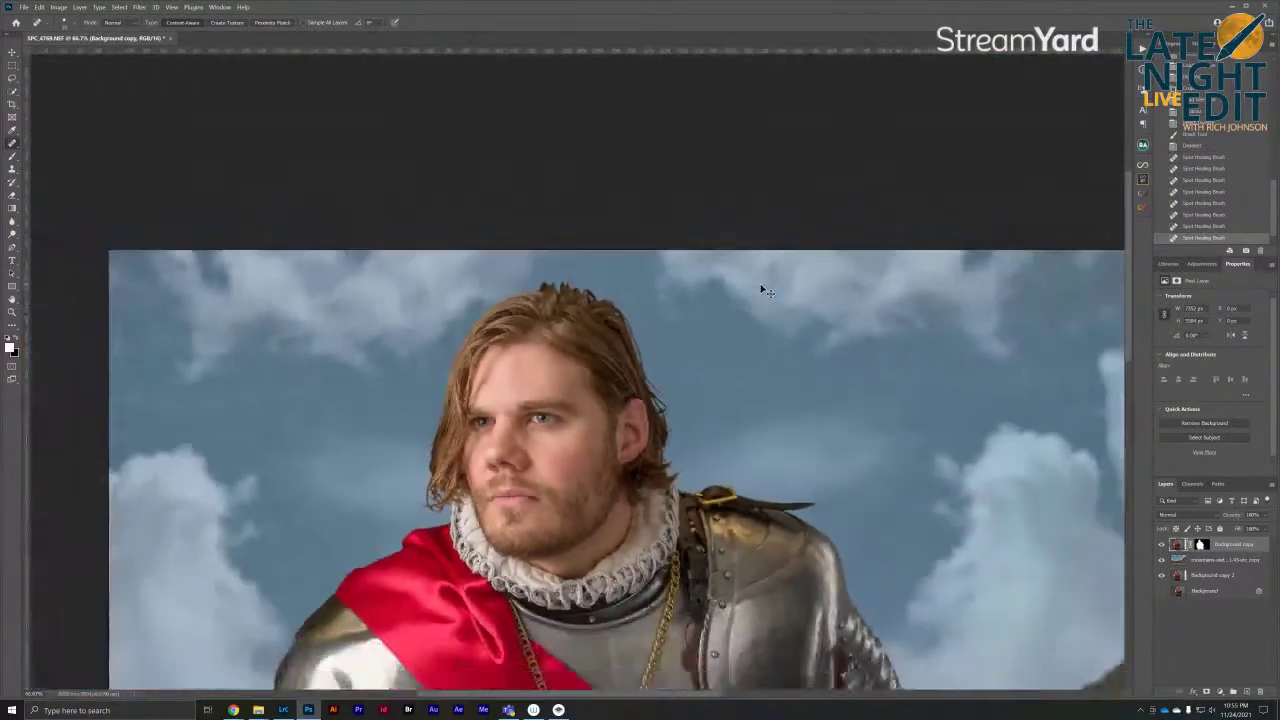
{"action": "scroll", "coordinate": [740, 350], "scroll_direction": "down", "scroll_amount": 1}
{"action": "scroll", "coordinate": [705, 450], "scroll_direction": "up", "scroll_amount": 1}
{"action": "left_click_drag", "start_coordinate": [700, 471], "coordinate": [692, 256]}
{"action": "left_click_drag", "start_coordinate": [680, 400], "coordinate": [686, 280]}
{"action": "left_click_drag", "start_coordinate": [630, 406], "coordinate": [630, 273]}
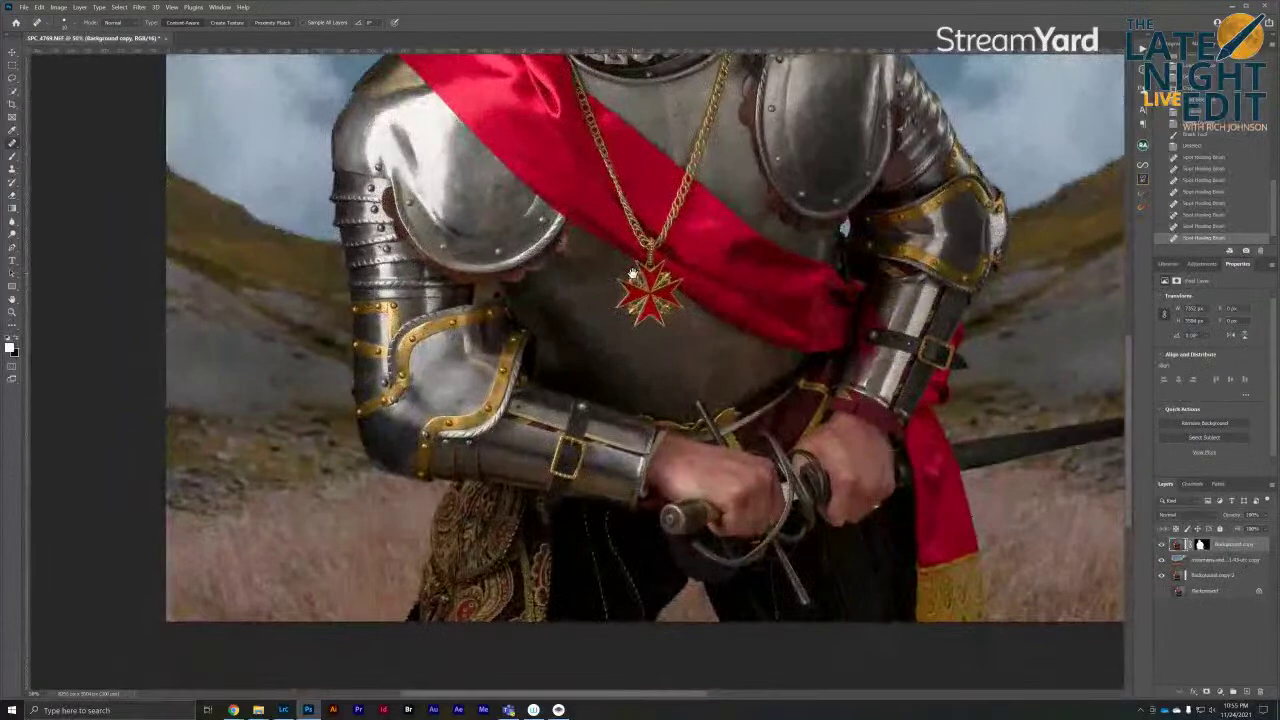
{"action": "scroll", "coordinate": [597, 345], "scroll_direction": "up", "scroll_amount": 2}
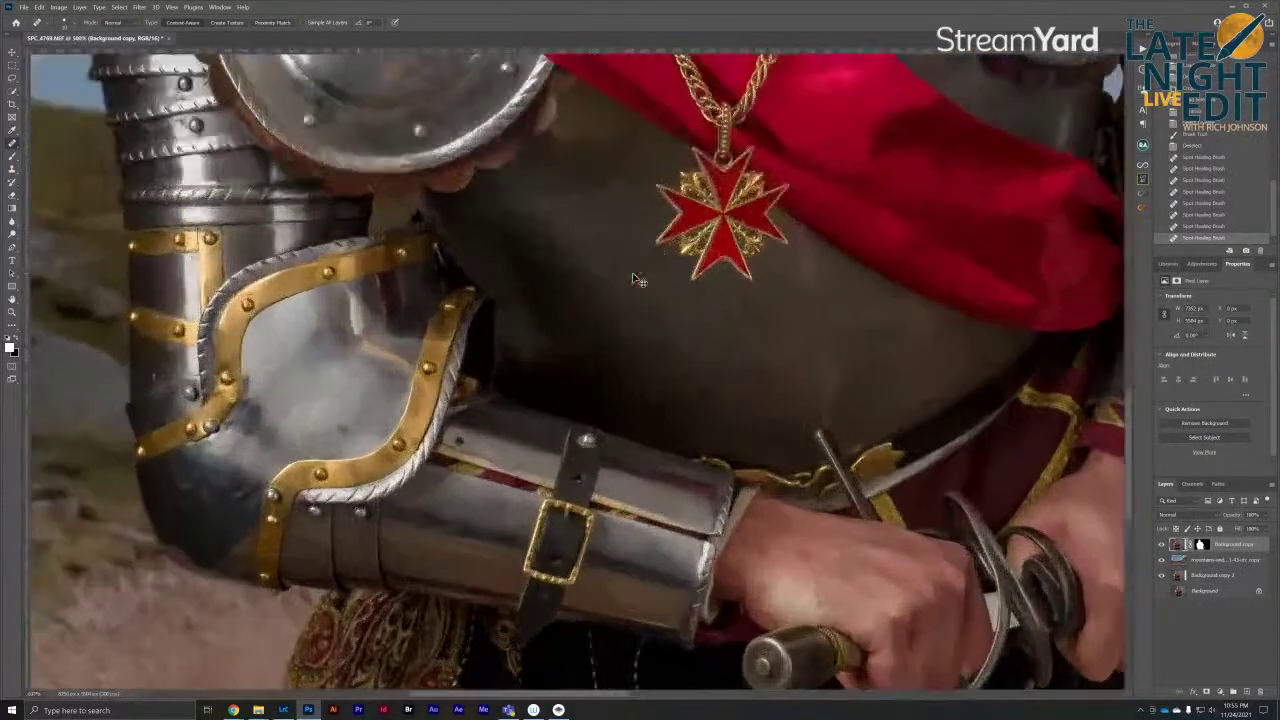
{"action": "scroll", "coordinate": [502, 448], "scroll_direction": "down", "scroll_amount": 1}
{"action": "left_click_drag", "start_coordinate": [502, 448], "coordinate": [445, 295]}
{"action": "left_click_drag", "start_coordinate": [875, 392], "coordinate": [420, 410]}
{"action": "left_click_drag", "start_coordinate": [769, 449], "coordinate": [505, 453]}
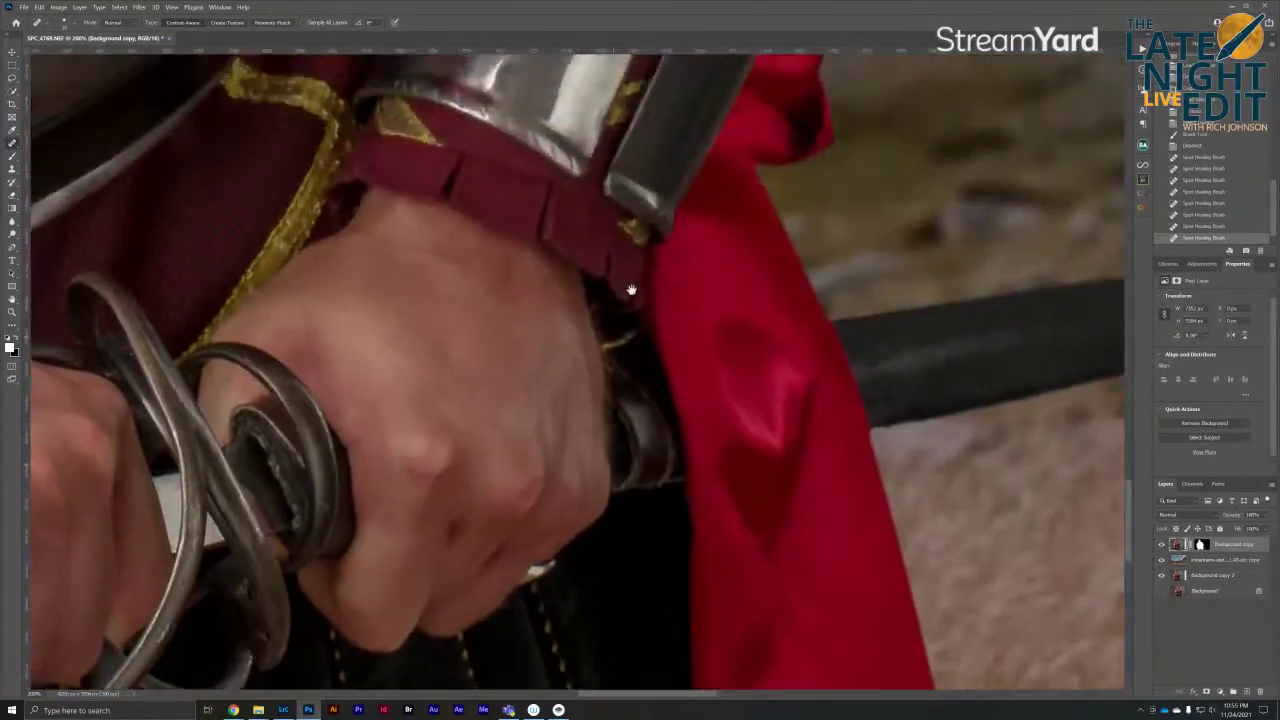
{"action": "left_click_drag", "start_coordinate": [582, 296], "coordinate": [466, 167]}
{"action": "left_click_drag", "start_coordinate": [609, 626], "coordinate": [646, 363]}
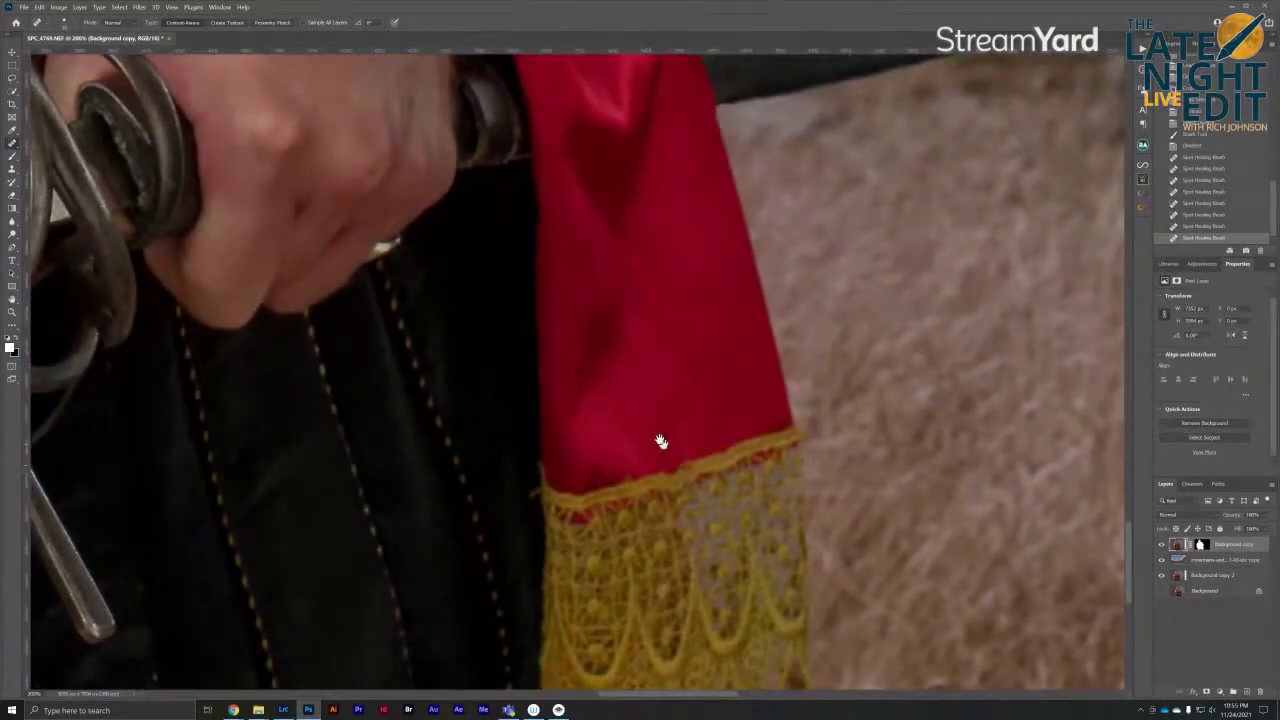
{"action": "left_click_drag", "start_coordinate": [676, 463], "coordinate": [602, 363]}
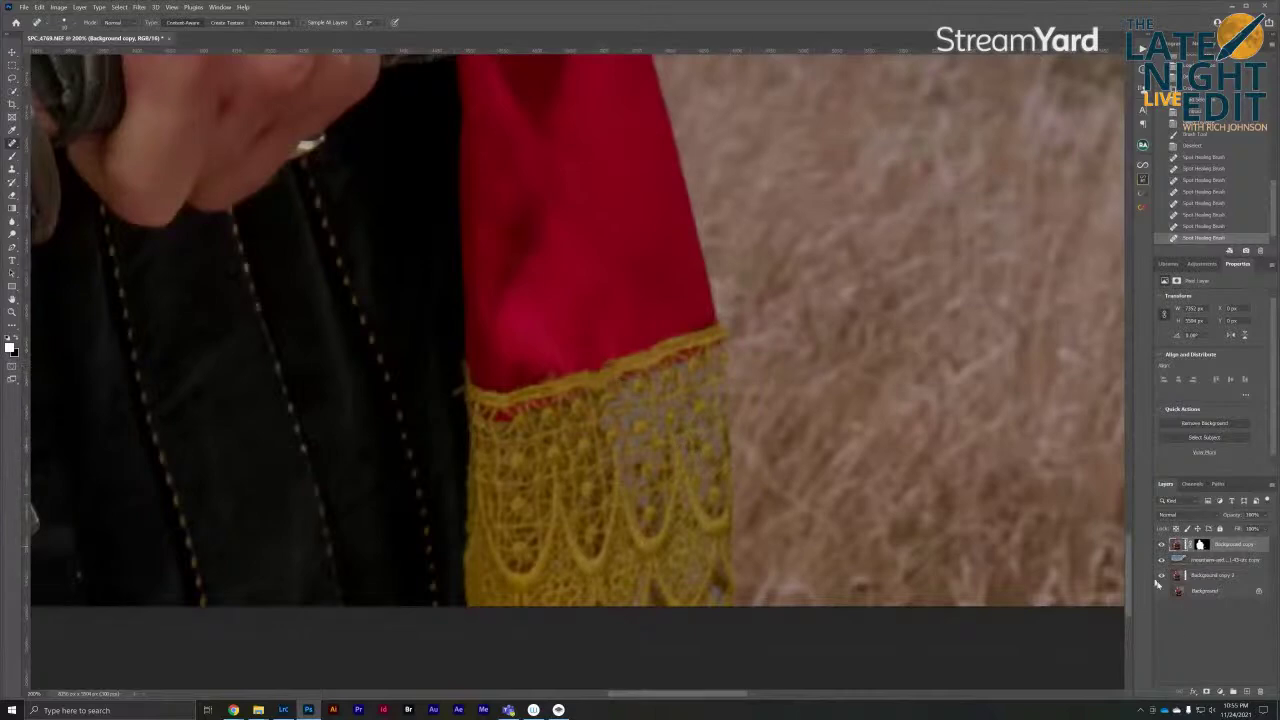
Add a new layer above Background copy and set its blend mode to Hue
{"action": "left_click", "coordinate": [1246, 690]}
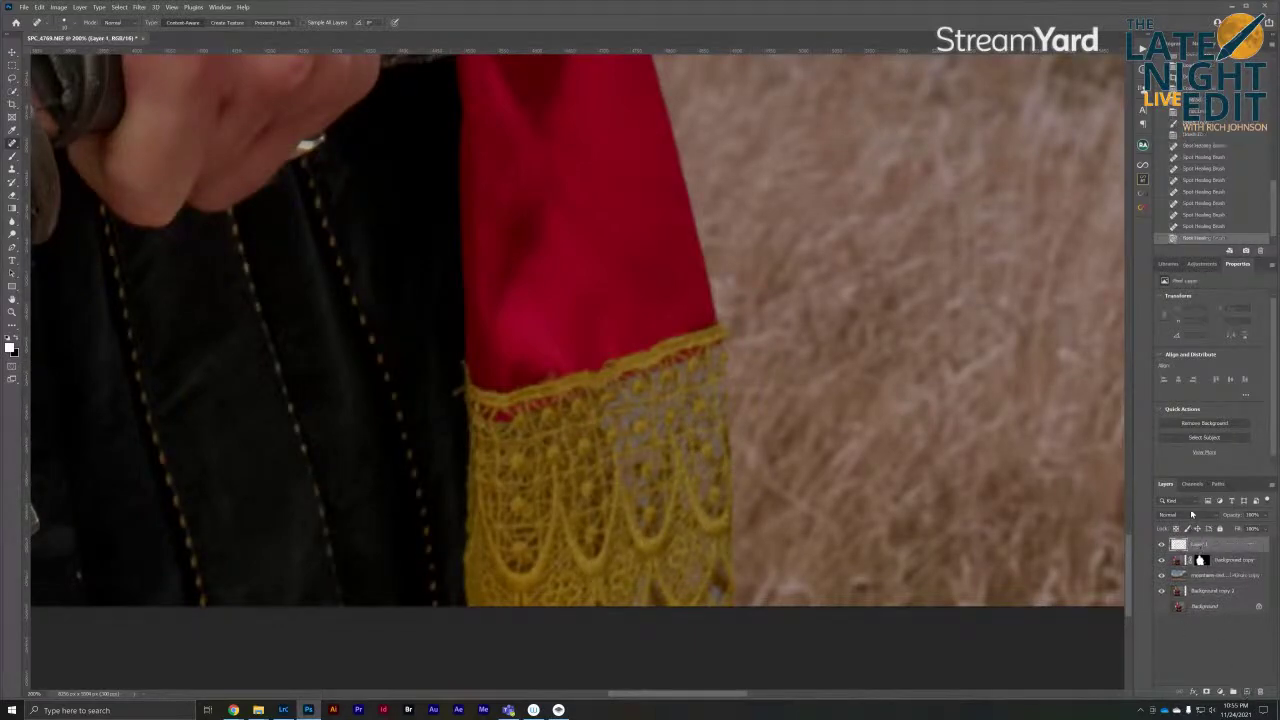
{"action": "left_click", "coordinate": [1191, 514]}
{"action": "left_click", "coordinate": [1193, 668]}
Try tinting the grey gaps in the sash's gold lace with a small brush in a sampled grass brown, and delete the Hue layer
{"action": "left_click", "coordinate": [12, 156]}
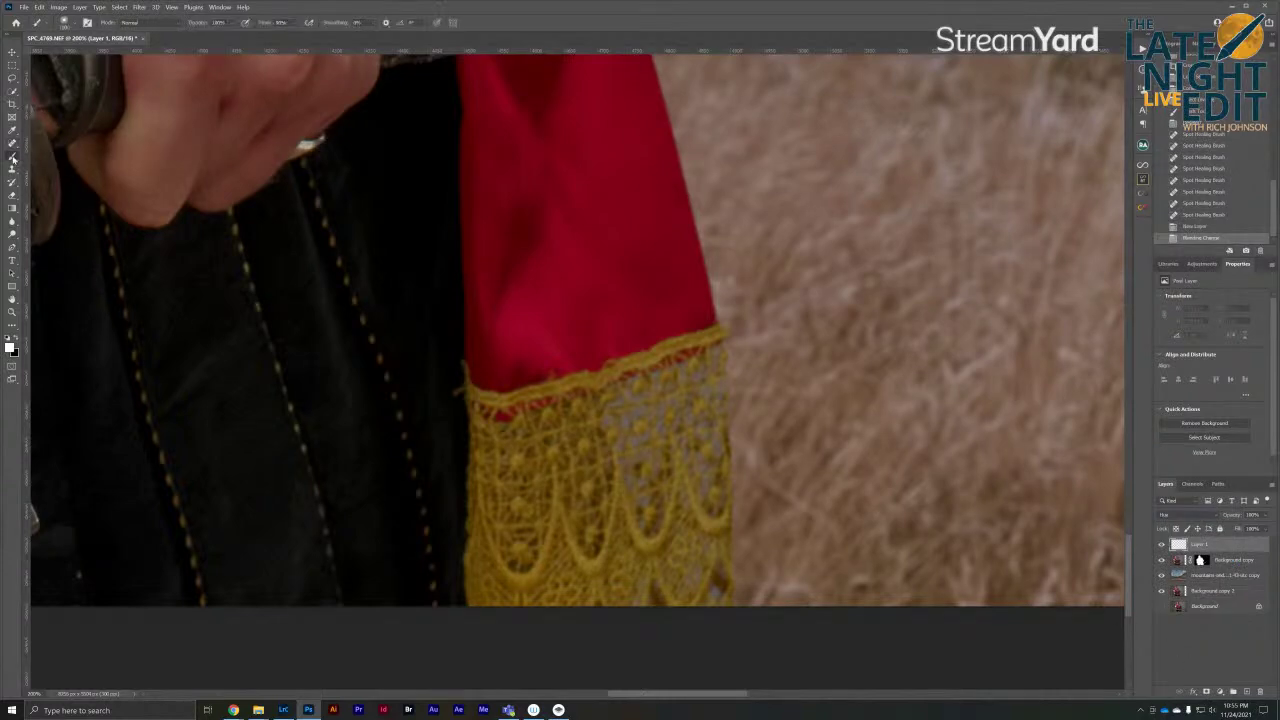
{"action": "key", "text": "bracketleft"}
{"action": "key", "text": "bracketleft"}
{"action": "key", "text": "bracketleft"}
{"action": "key", "text": "bracketleft"}
{"action": "key", "text": "bracketleft"}
{"action": "key", "text": "bracketleft"}
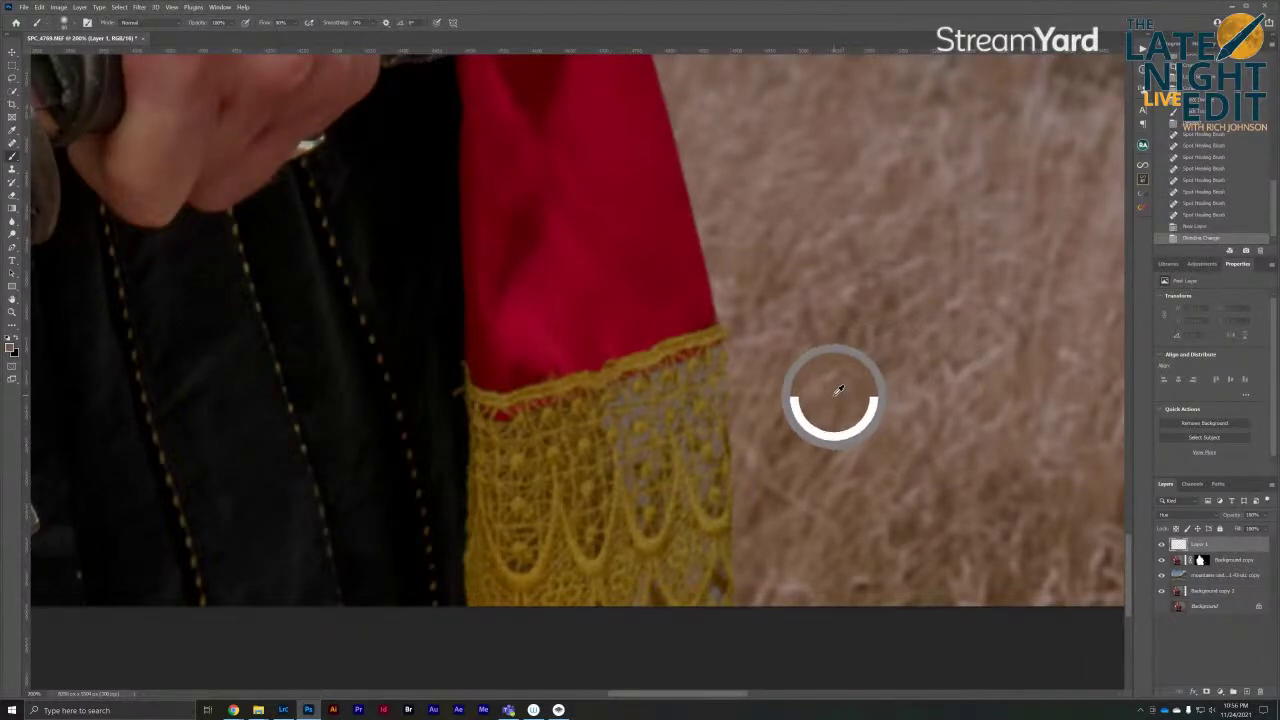
{"action": "mouse_move", "coordinate": [660, 445]}
{"action": "left_mouse_down"}
{"action": "mouse_move", "coordinate": [672, 422]}
{"action": "mouse_move", "coordinate": [662, 410]}
{"action": "mouse_move", "coordinate": [736, 380]}
{"action": "left_mouse_up"}
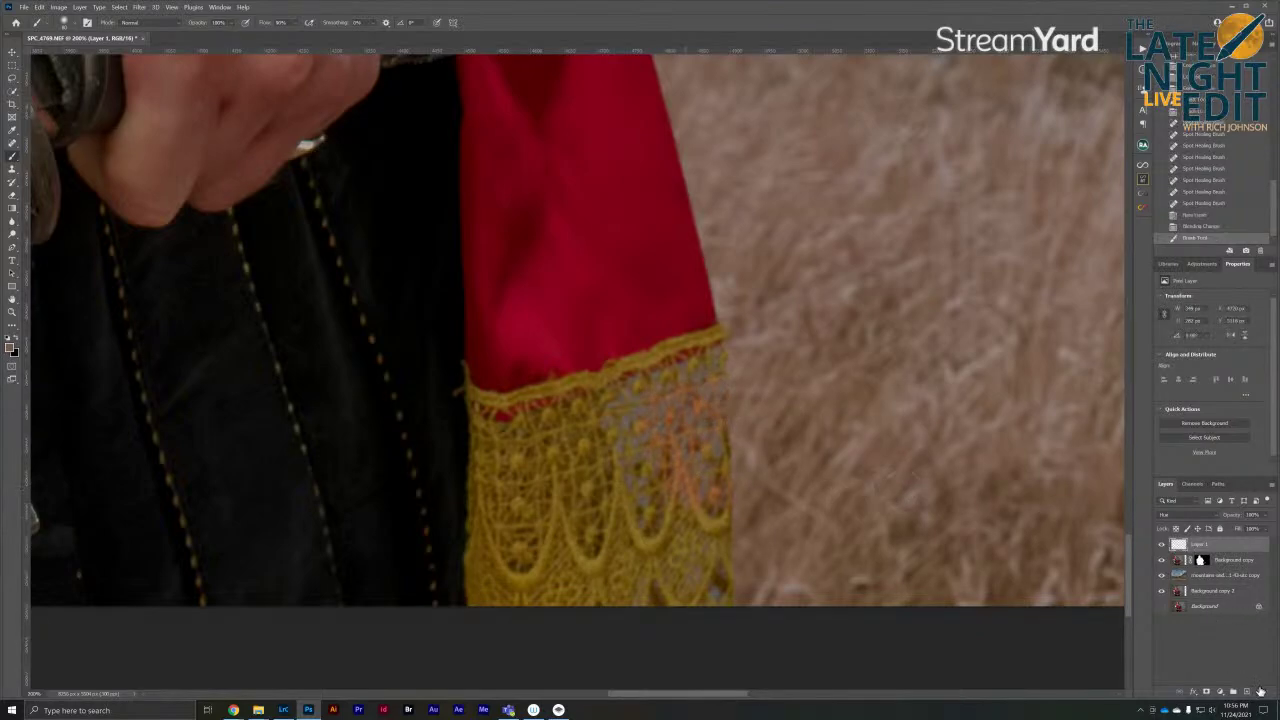
{"action": "left_click", "coordinate": [1260, 691]}
Examine the full composite of the knight against the mountain backdrop
{"action": "key", "text": "ctrl+minus"}
{"action": "key", "text": "ctrl+minus"}
{"action": "key", "text": "ctrl+minus"}
{"action": "key", "text": "ctrl+minus"}
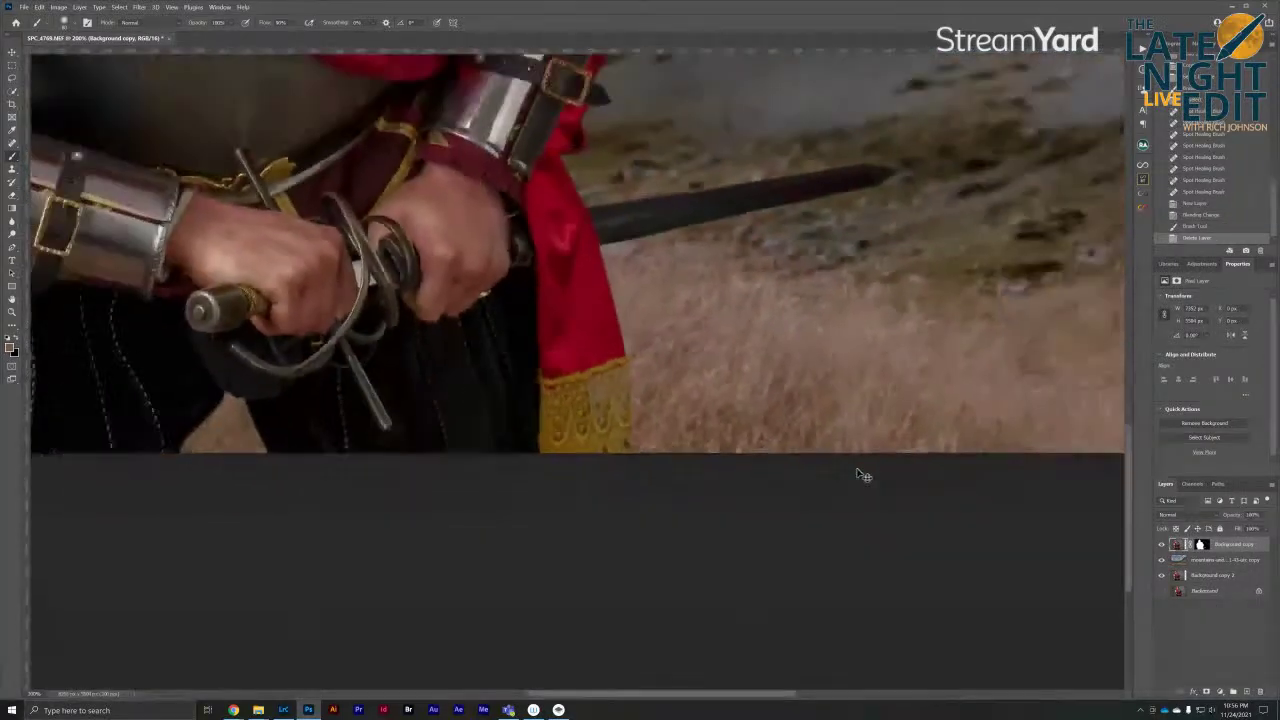
{"action": "key", "text": "ctrl+minus"}
{"action": "key", "text": "ctrl+minus"}
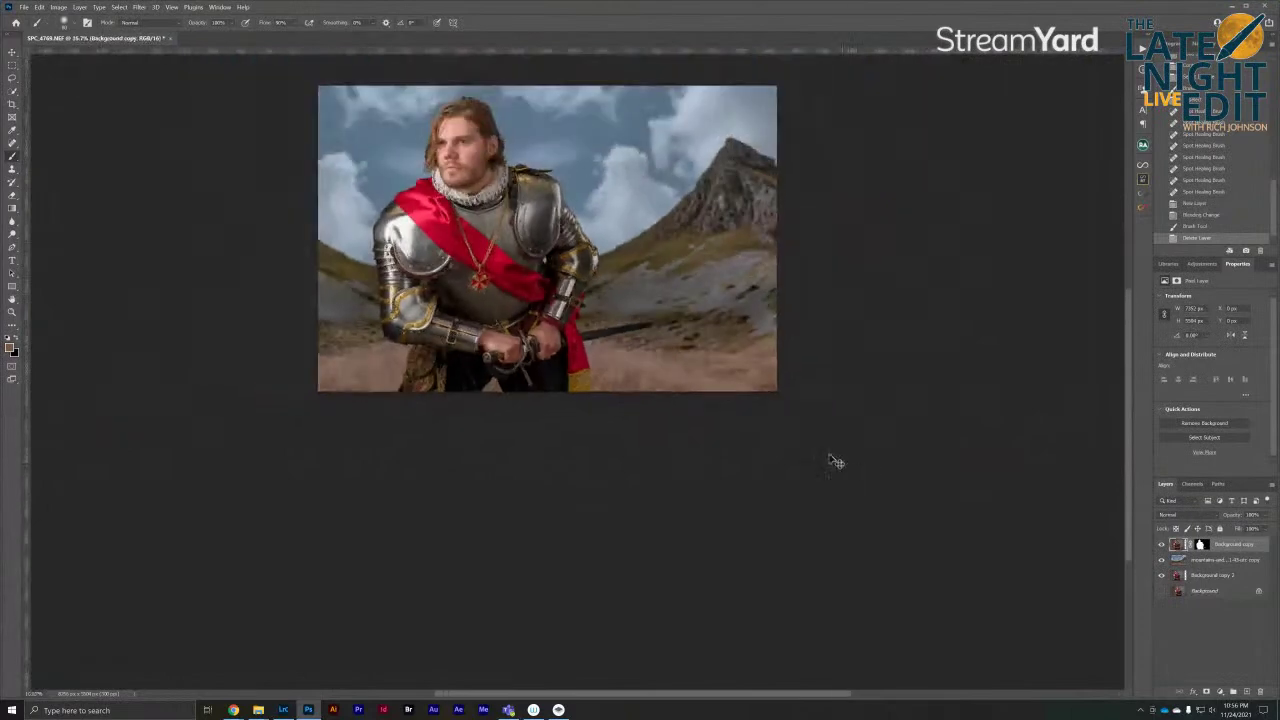
{"action": "key", "text": "ctrl+plus"}
{"action": "left_click_drag", "start_coordinate": [631, 276], "coordinate": [688, 467]}
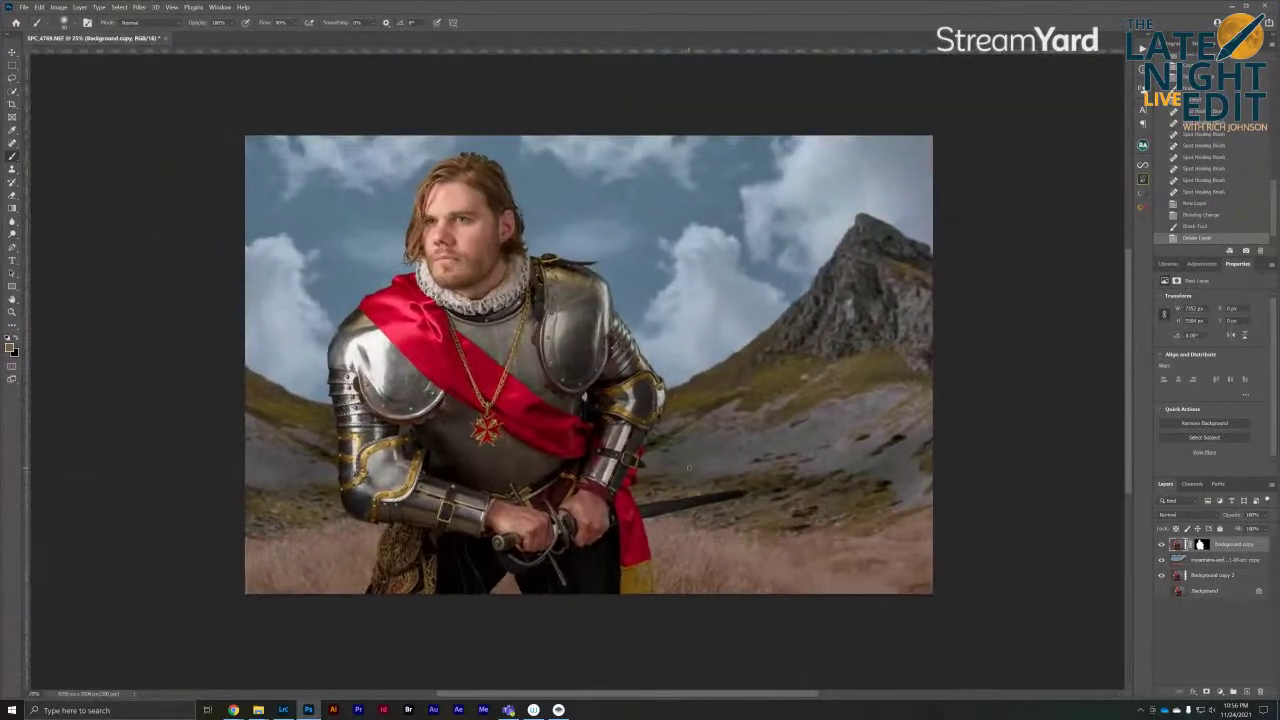
{"action": "key", "text": "ctrl+plus"}
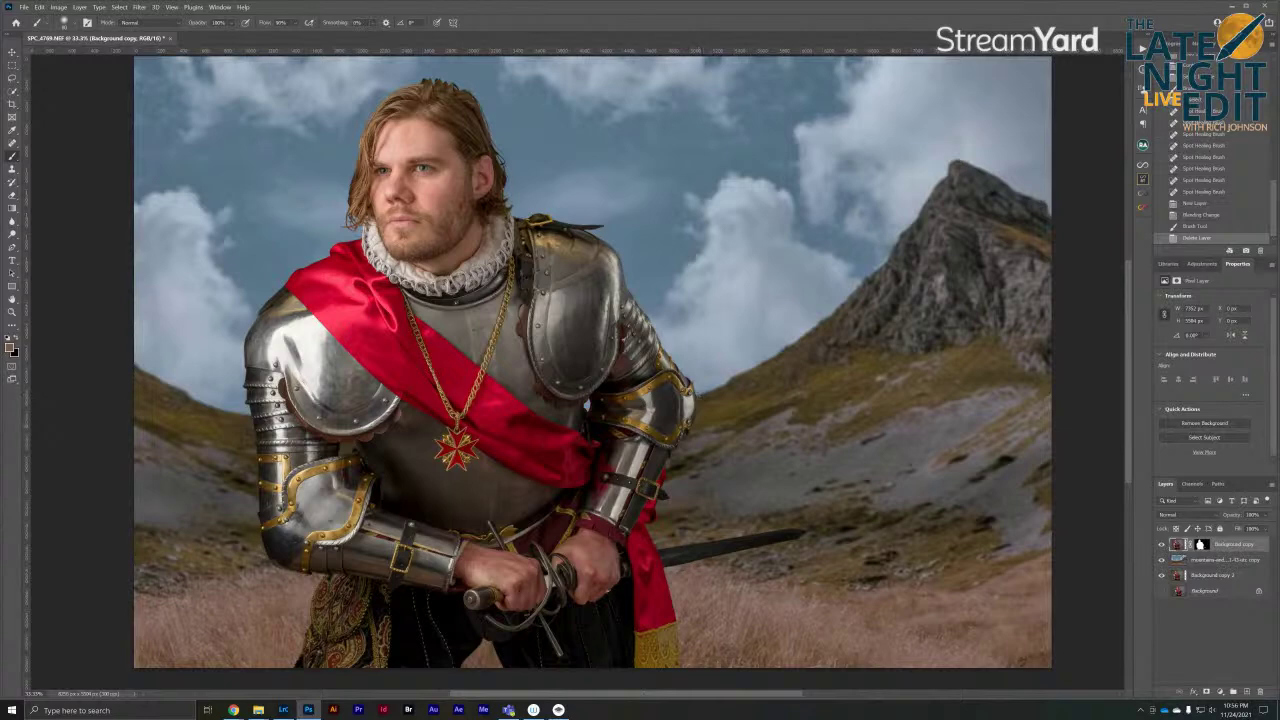
Create a luminosity selection of the image's highlights with Infinite Luma, narrowing the range to the bright tones and raising the smoothness
{"action": "left_click", "coordinate": [1142, 166]}
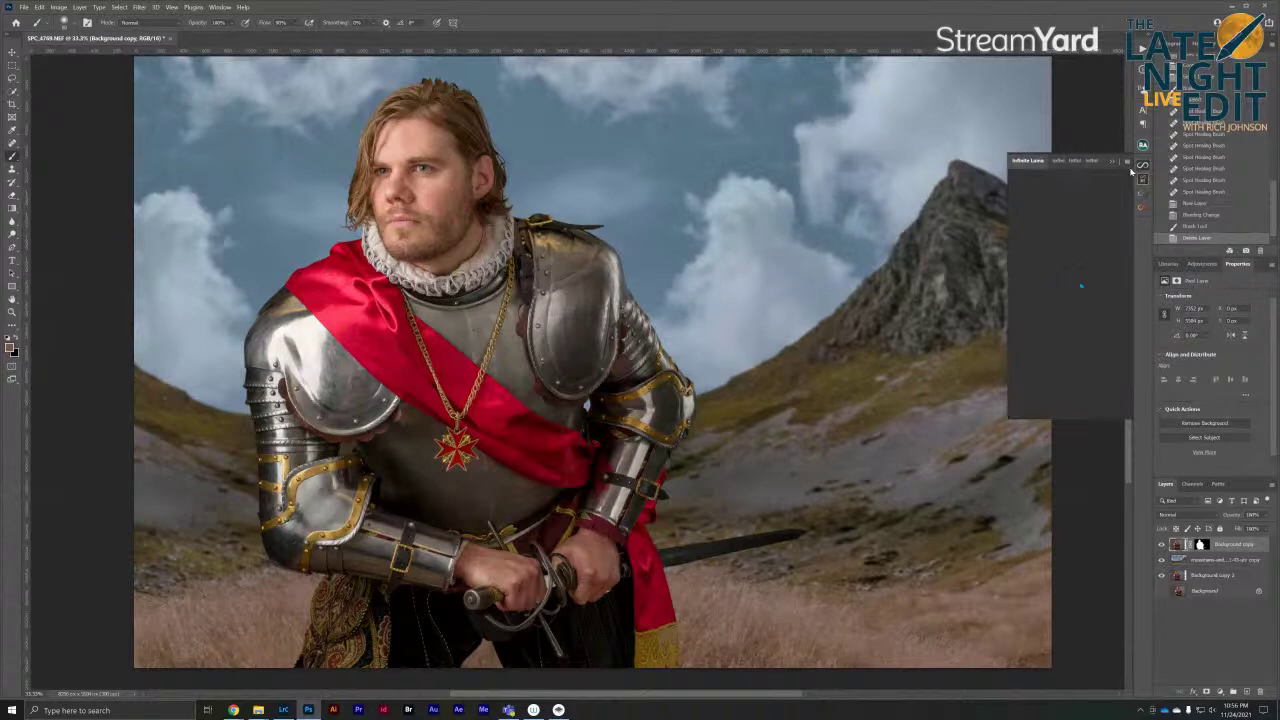
{"action": "left_click", "coordinate": [1080, 344]}
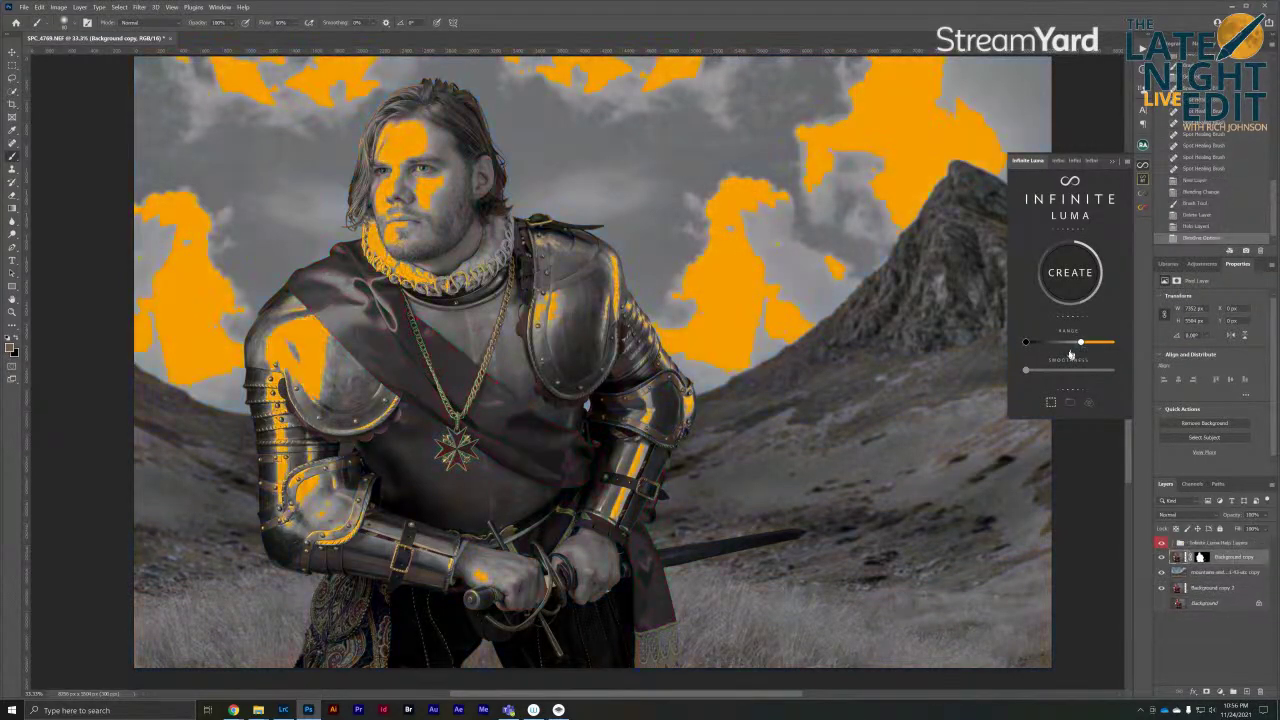
{"action": "left_click_drag", "start_coordinate": [1072, 346], "coordinate": [1047, 372]}
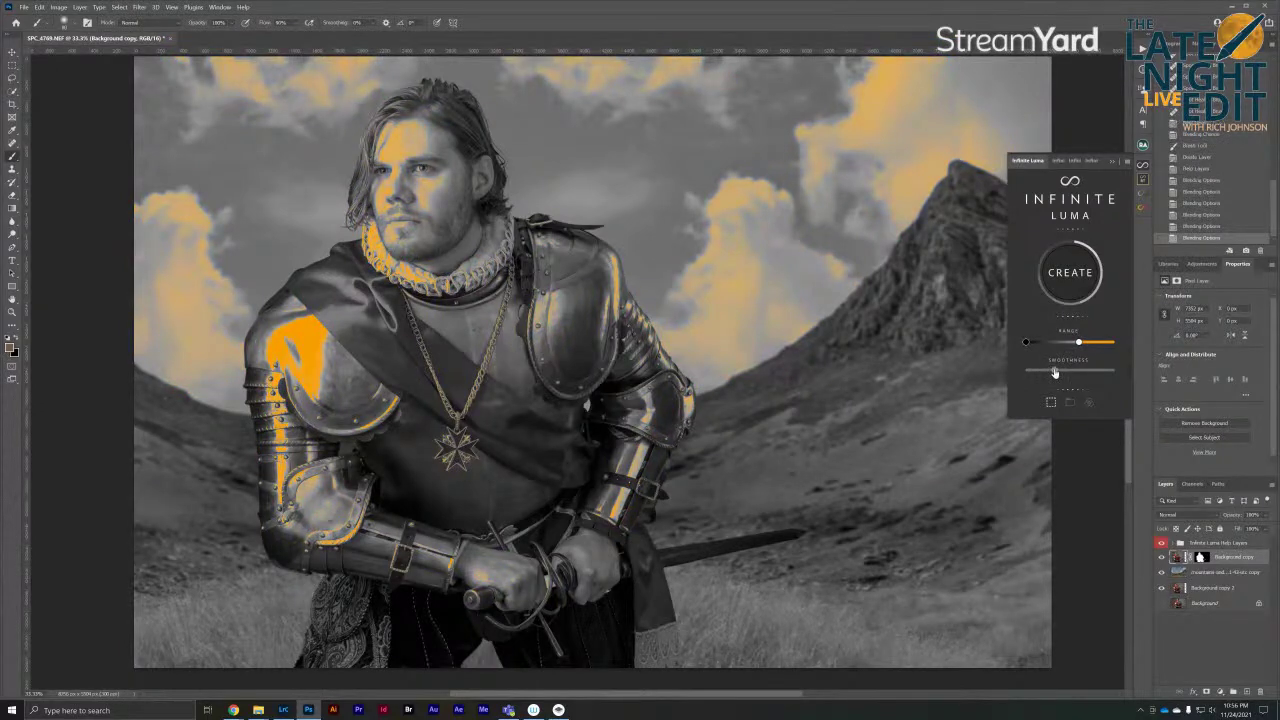
{"action": "left_click", "coordinate": [1063, 285]}
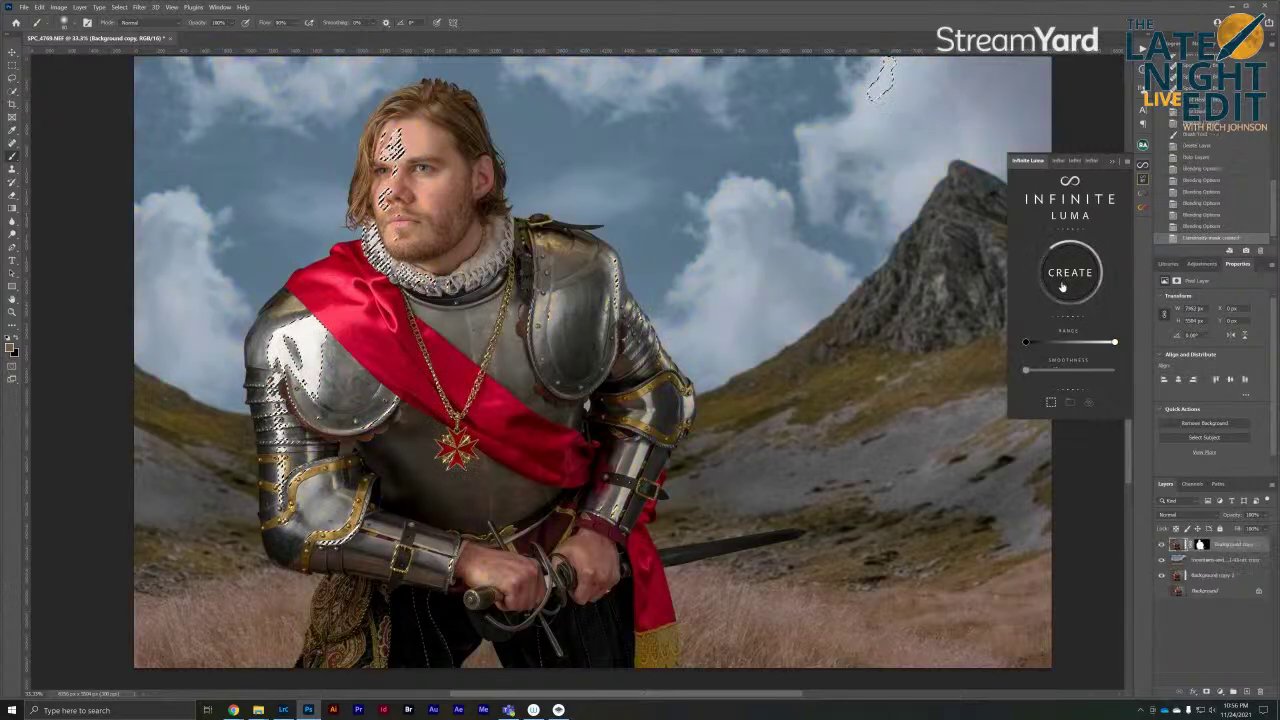
Add a Curves adjustment layer from the highlight selection and inspect its layer mask
{"action": "left_click", "coordinate": [1220, 691]}
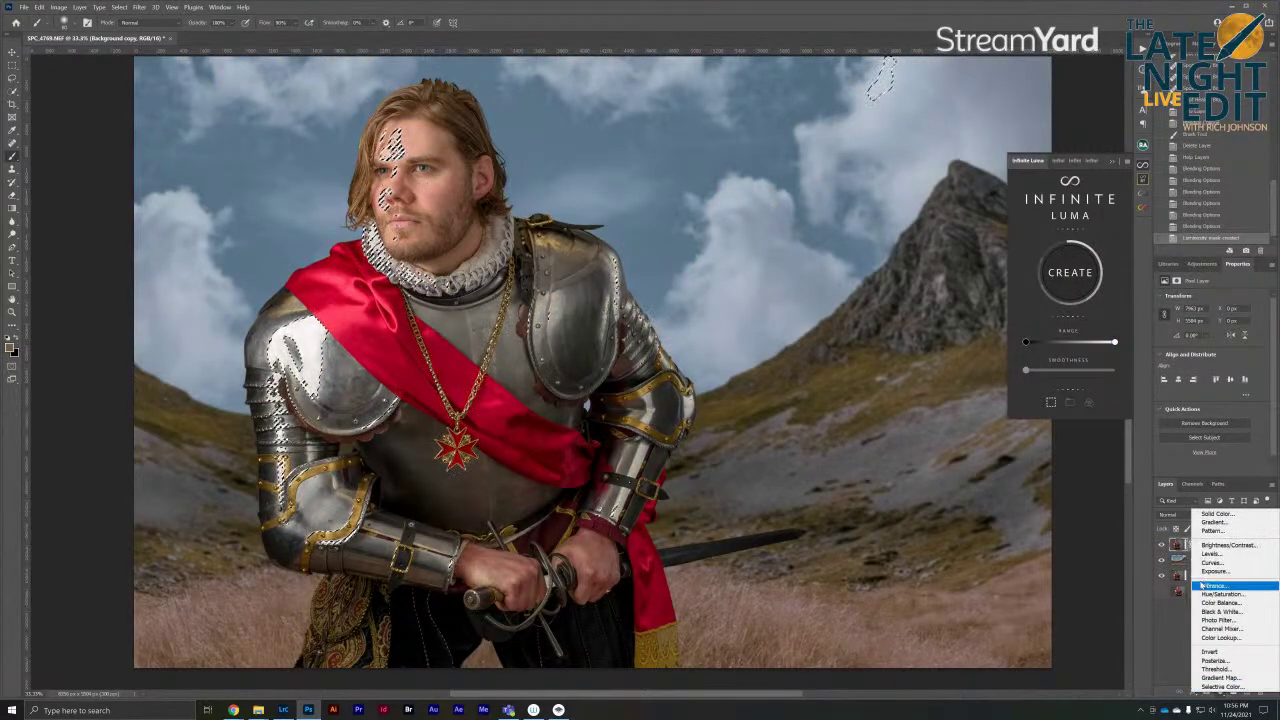
{"action": "left_click", "coordinate": [1211, 563]}
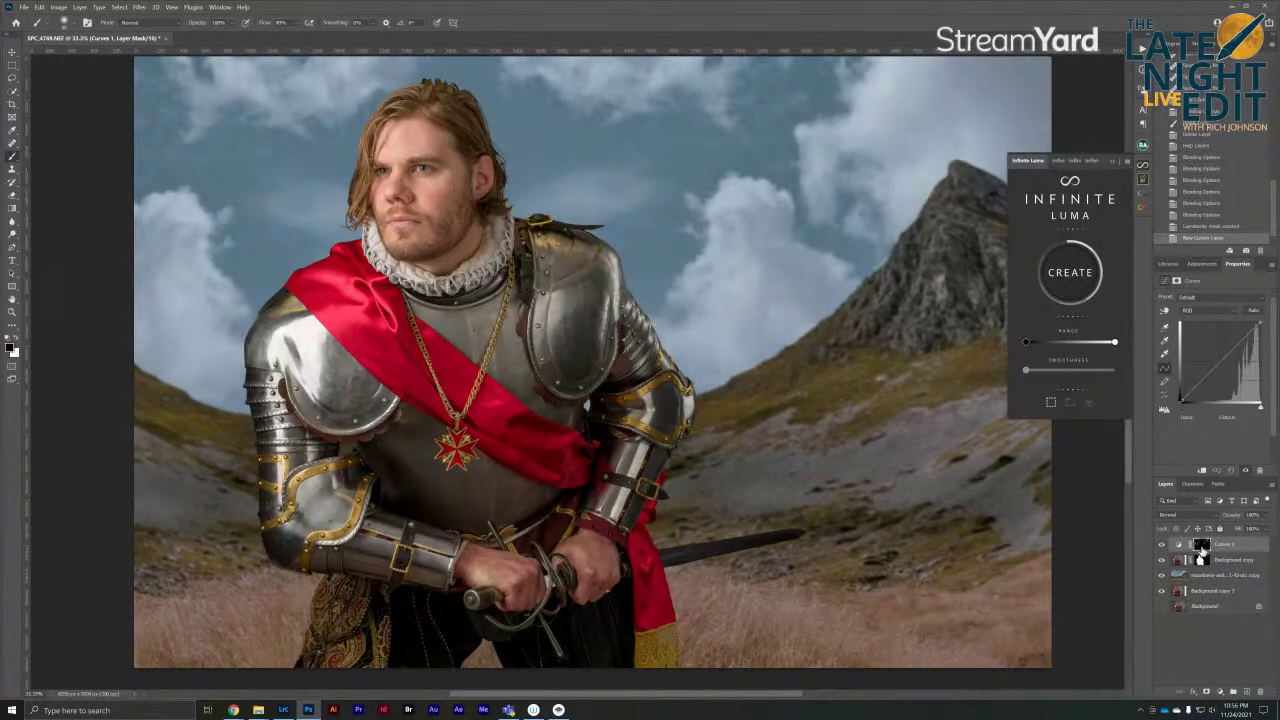
{"action": "left_click", "coordinate": [1201, 545], "text": "alt"}
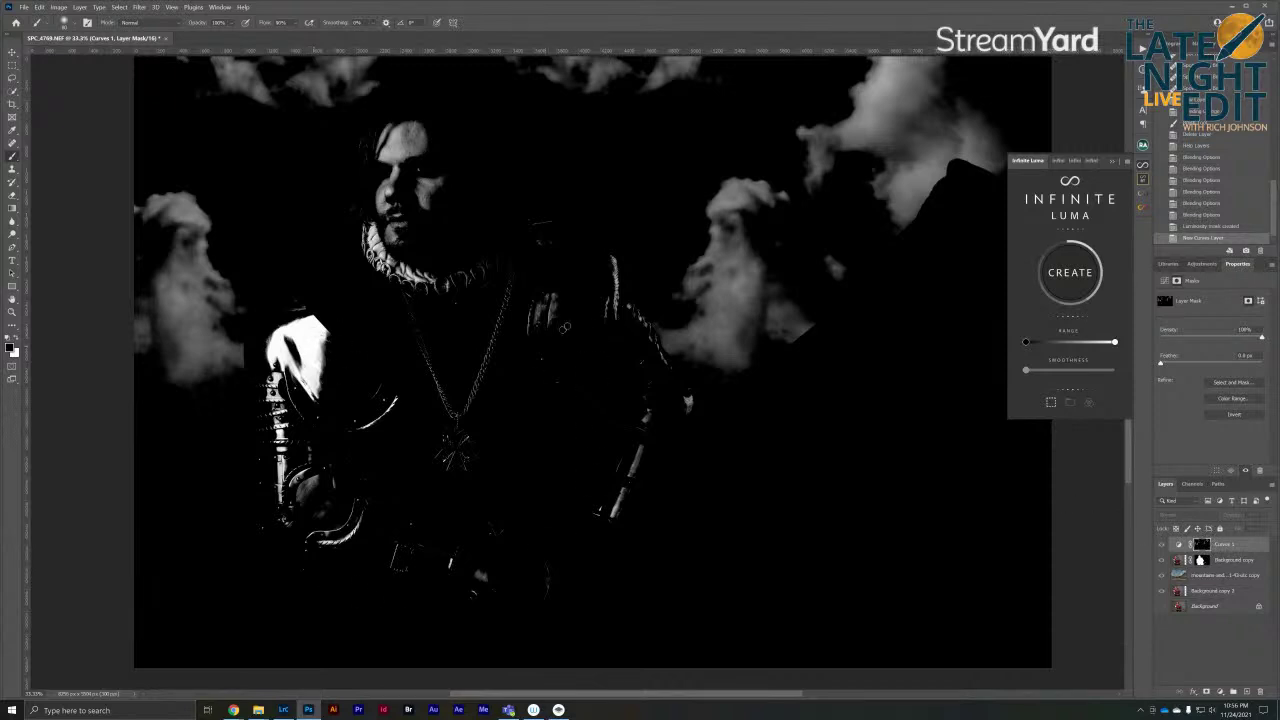
{"action": "left_click", "coordinate": [1203, 546], "text": "alt"}
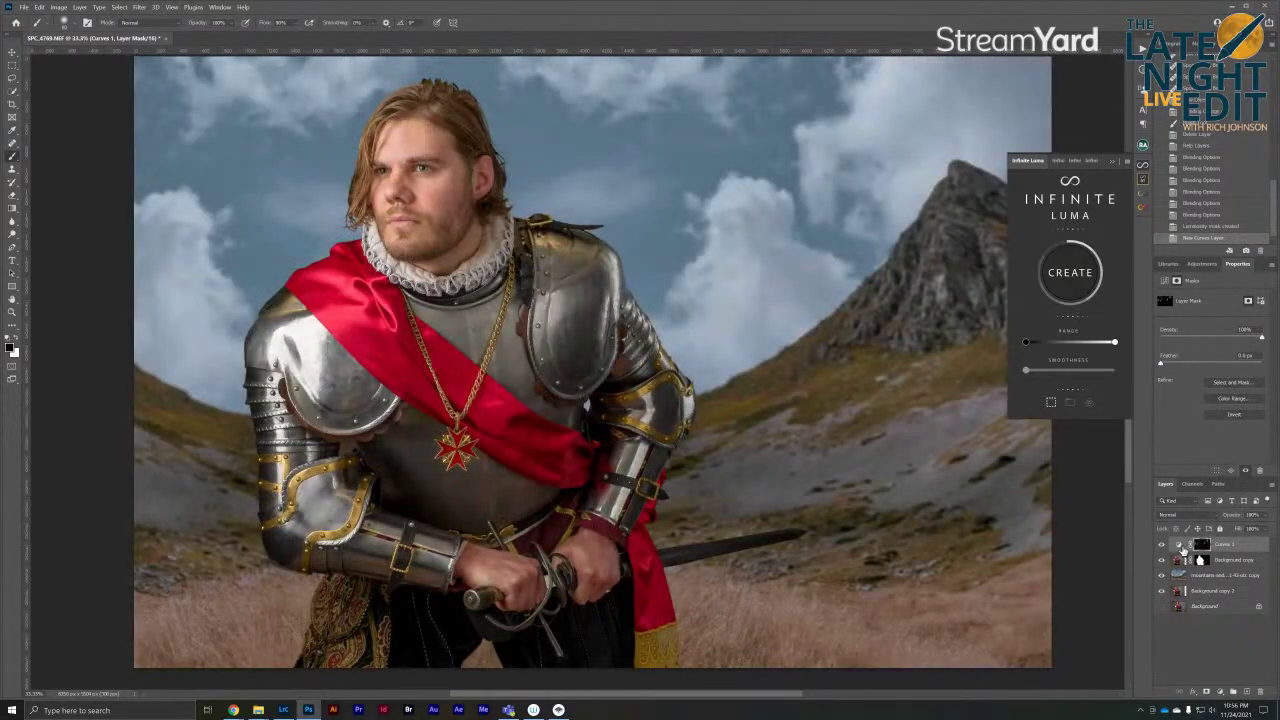
Raise the middle of the Curves 1 curve to brighten the masked highlights, and put Infinite Luma away
{"action": "left_click", "coordinate": [1180, 545]}
{"action": "left_click_drag", "start_coordinate": [1218, 360], "coordinate": [1213, 358]}
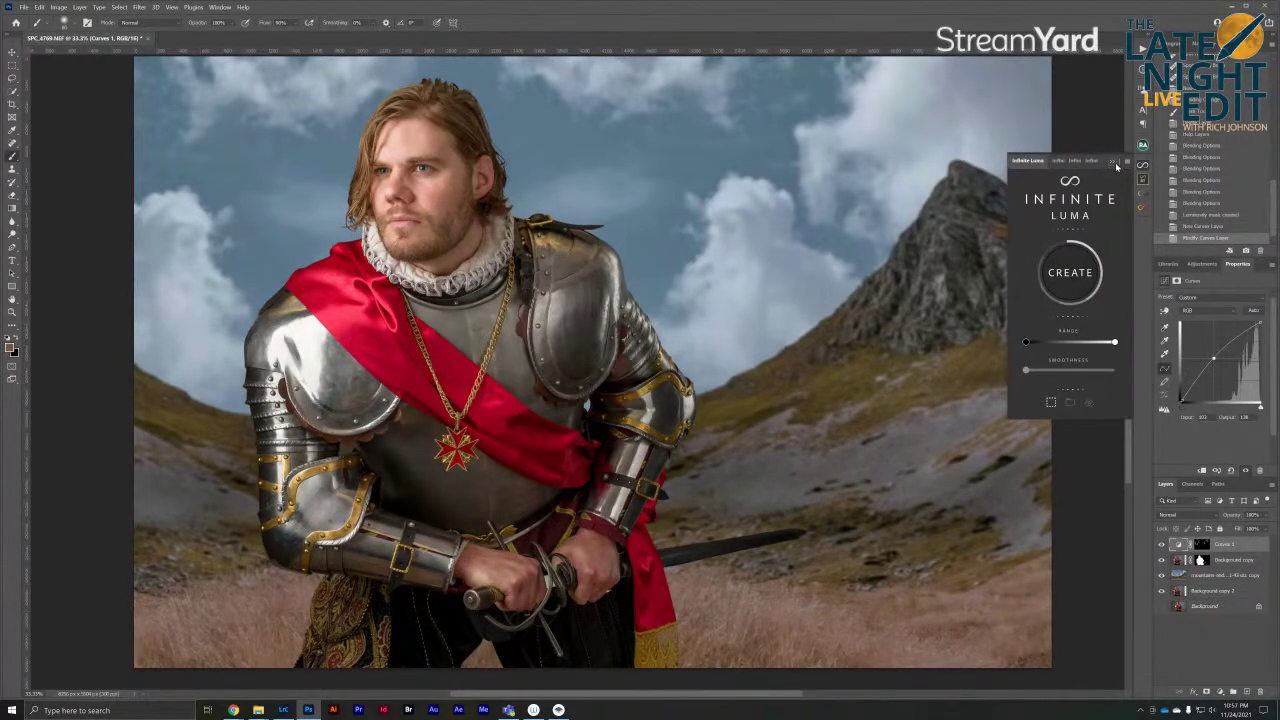
{"action": "left_click", "coordinate": [1116, 164]}
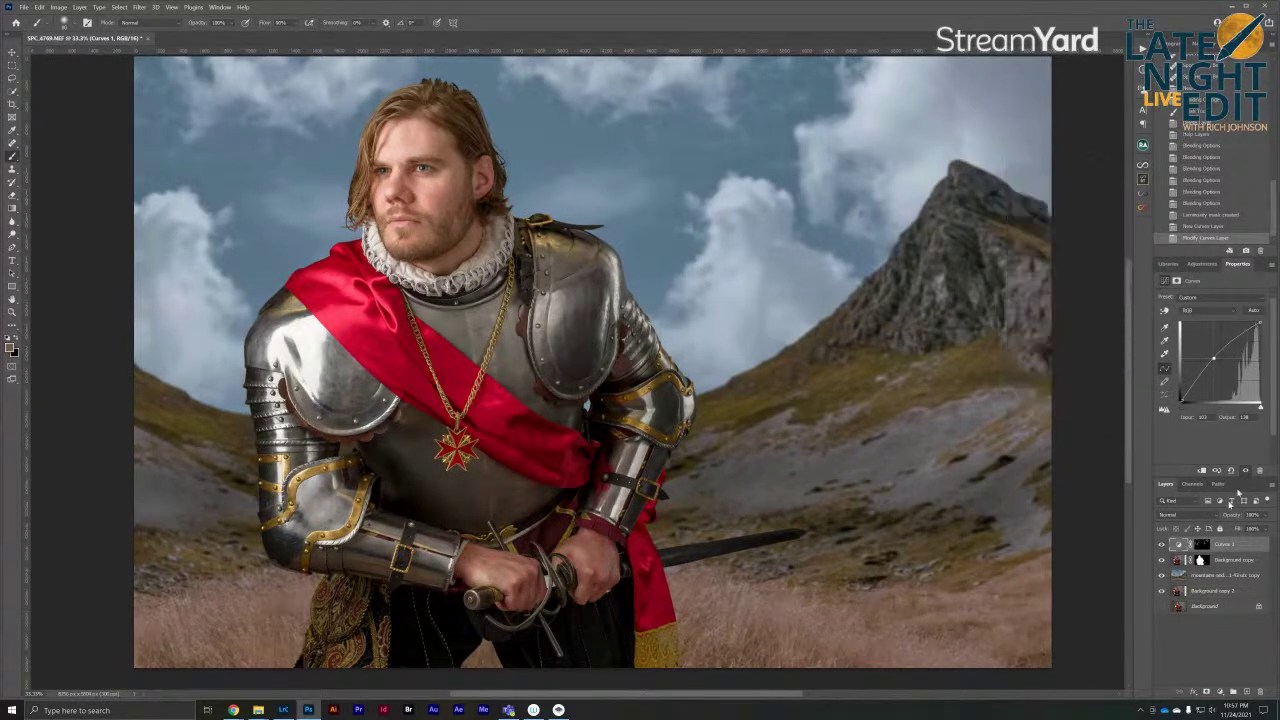
Compare the image with and without the Curves 1 highlight adjustment
{"action": "left_click", "coordinate": [1161, 544]}
{"action": "left_click", "coordinate": [1161, 544]}
{"action": "left_click", "coordinate": [1161, 544]}
{"action": "left_click", "coordinate": [1161, 544]}
{"action": "left_click", "coordinate": [1161, 544]}
{"action": "left_click", "coordinate": [1161, 544]}
{"action": "left_click", "coordinate": [1161, 544]}
{"action": "left_click", "coordinate": [1161, 544]}
{"action": "left_click", "coordinate": [1161, 544]}
{"action": "left_click", "coordinate": [1161, 544]}
Add the Magic Eyes and DB Curves layer groups with the Beauty Retouch actions
{"action": "left_click", "coordinate": [1143, 145]}
{"action": "left_click", "coordinate": [1055, 359]}
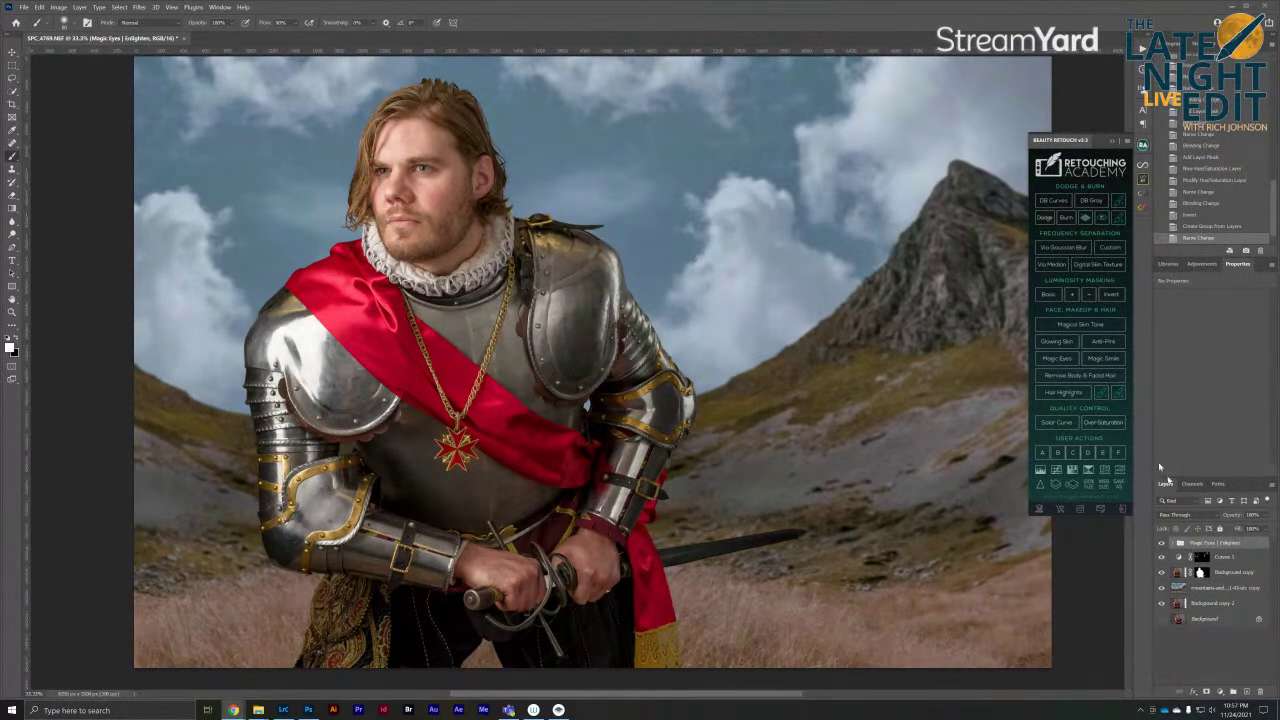
{"action": "left_click", "coordinate": [1055, 208]}
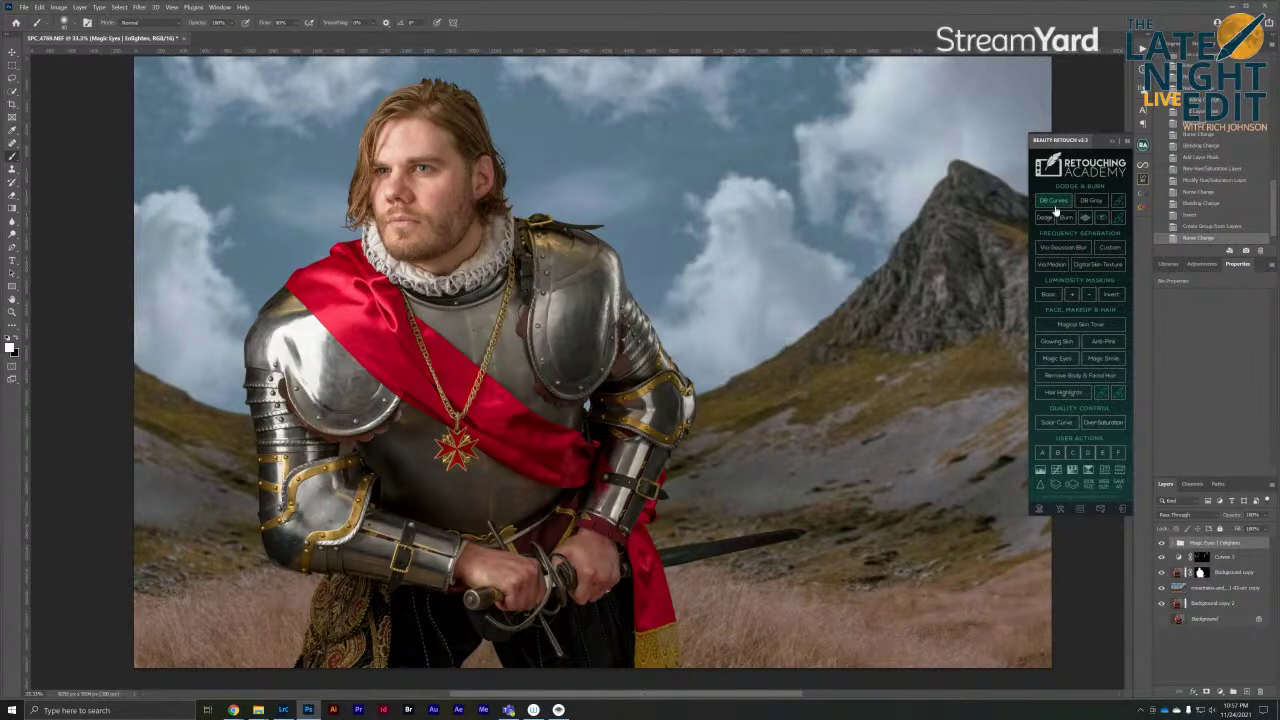
{"action": "left_click", "coordinate": [1055, 208]}
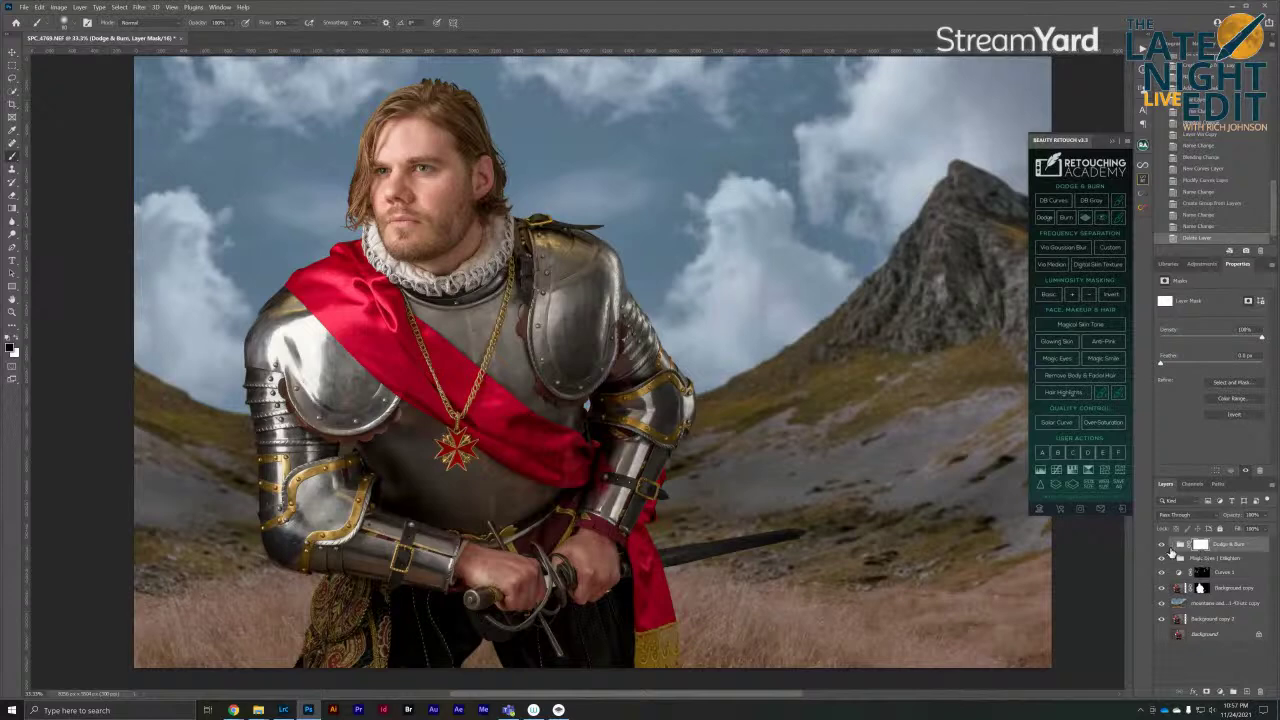
Select the Add Light layer in the Magic Eyes group and lower the brush opacity for work on the knight's eyes
{"action": "left_click", "coordinate": [1174, 557]}
{"action": "left_click", "coordinate": [1188, 605]}
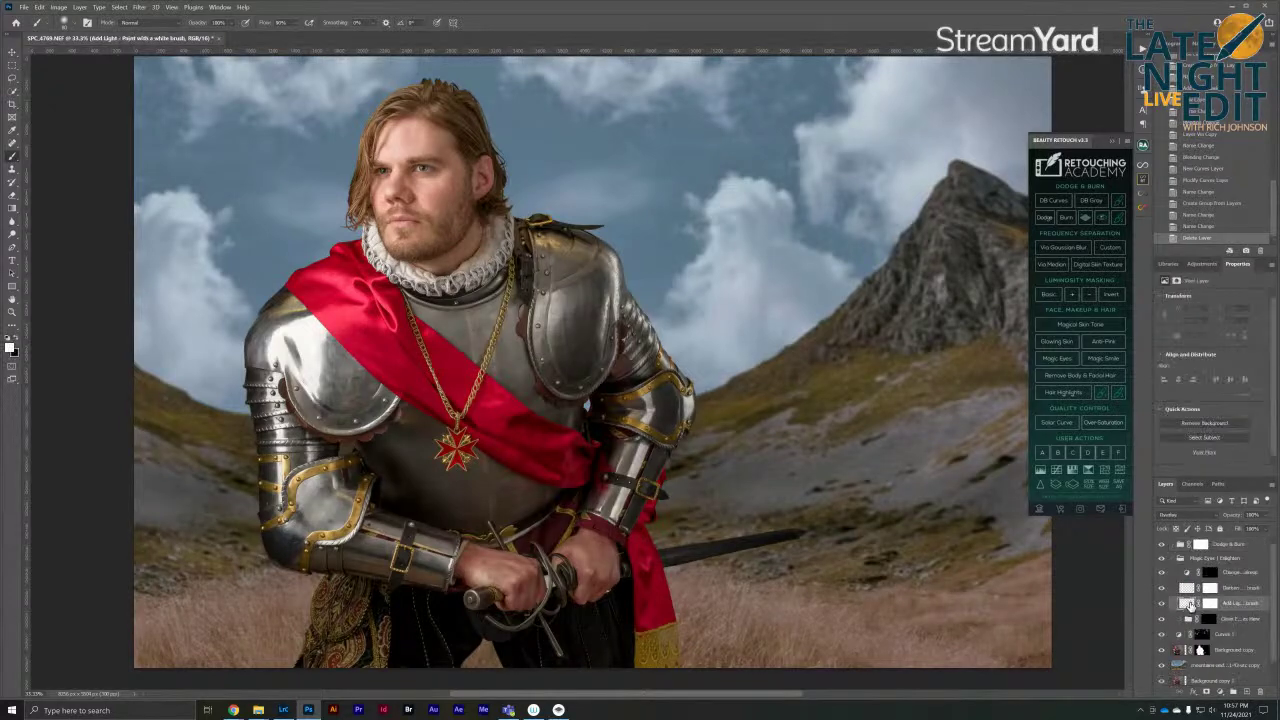
{"action": "key", "text": "ctrl+plus"}
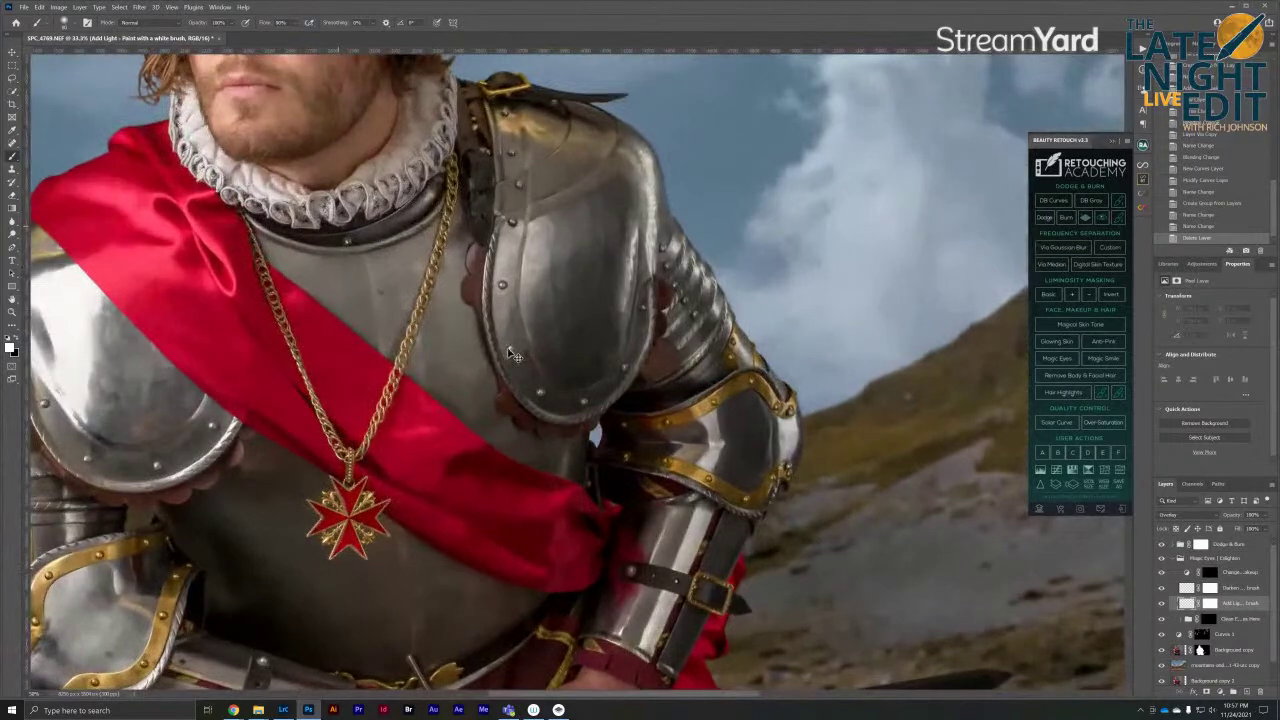
{"action": "key", "text": "ctrl+plus"}
{"action": "key", "text": "ctrl+plus"}
{"action": "left_click_drag", "start_coordinate": [476, 312], "coordinate": [609, 494]}
{"action": "key", "text": "ctrl+plus"}
{"action": "key", "text": "ctrl+plus"}
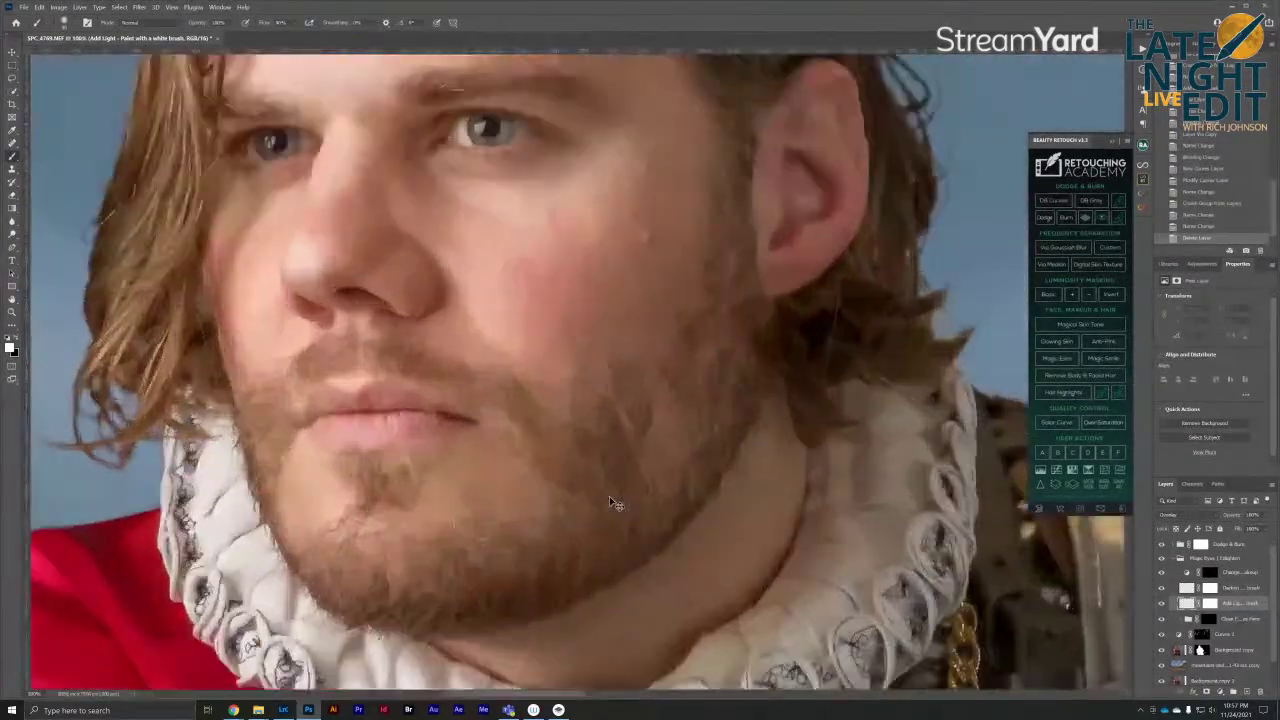
{"action": "scroll", "coordinate": [584, 520], "scroll_direction": "up", "scroll_amount": 3}
{"action": "scroll", "coordinate": [597, 589], "scroll_direction": "up", "scroll_amount": 1}
{"action": "scroll", "coordinate": [545, 490], "scroll_direction": "up", "scroll_amount": 2}
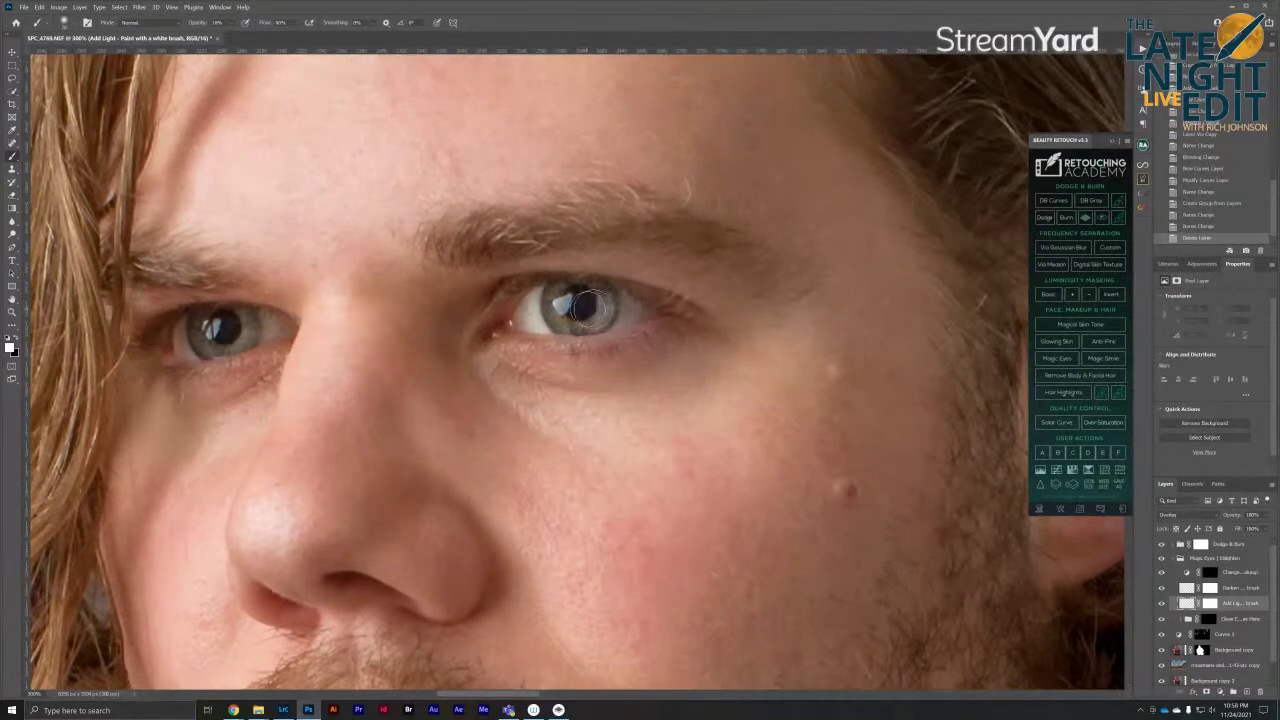
Brighten the iris of the knight's left eye with small, low-opacity white strokes on the Add Light layer
{"action": "left_click", "coordinate": [609, 311]}
{"action": "left_click", "coordinate": [600, 308]}
{"action": "left_click", "coordinate": [590, 315]}
{"action": "left_click", "coordinate": [580, 320]}
{"action": "left_click", "coordinate": [567, 325]}
{"action": "left_click", "coordinate": [591, 331]}
{"action": "left_click", "coordinate": [558, 327]}
{"action": "left_click", "coordinate": [566, 330]}
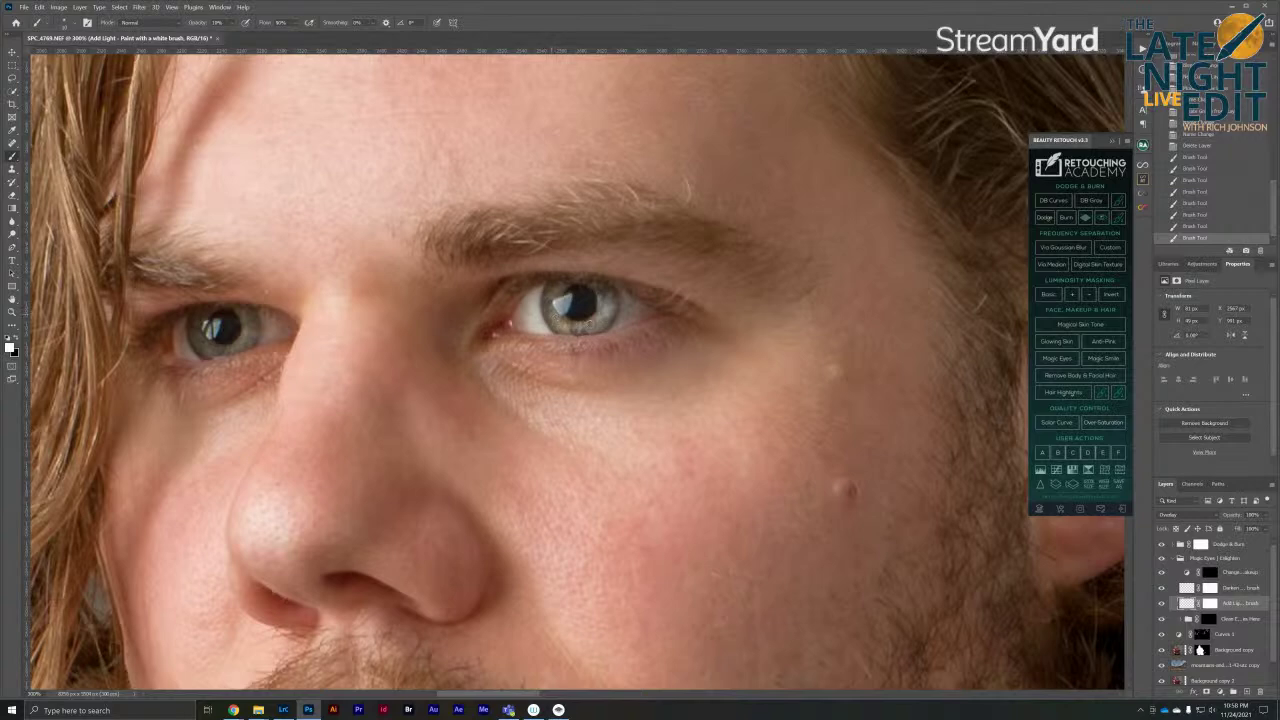
Brighten the iris of the knight's right eye on the Add Light layer and check both eyes within the whole face
{"action": "left_click", "coordinate": [220, 346]}
{"action": "left_click", "coordinate": [195, 335]}
{"action": "left_click", "coordinate": [197, 336]}
{"action": "left_click", "coordinate": [203, 347]}
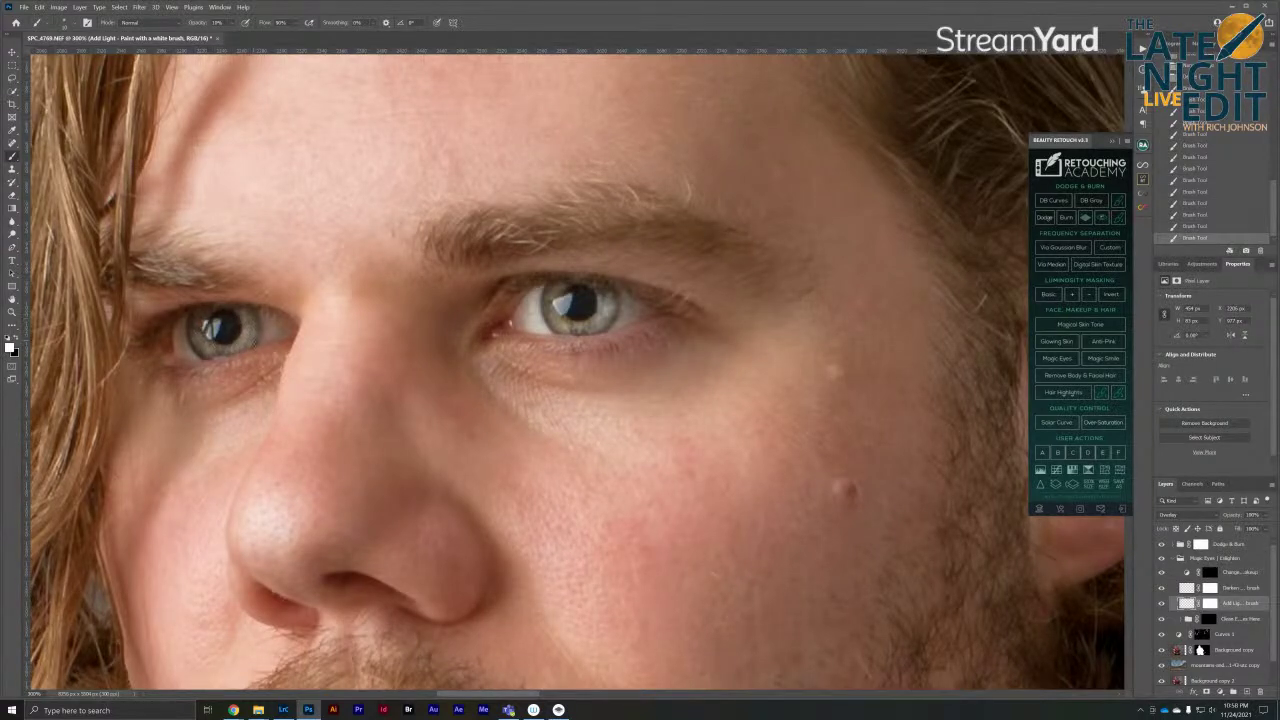
{"action": "key", "text": "ctrl+0"}
{"action": "key", "text": "ctrl+minus"}
{"action": "key", "text": "ctrl+plus"}
{"action": "key", "text": "ctrl+plus"}
{"action": "key", "text": "ctrl+plus"}
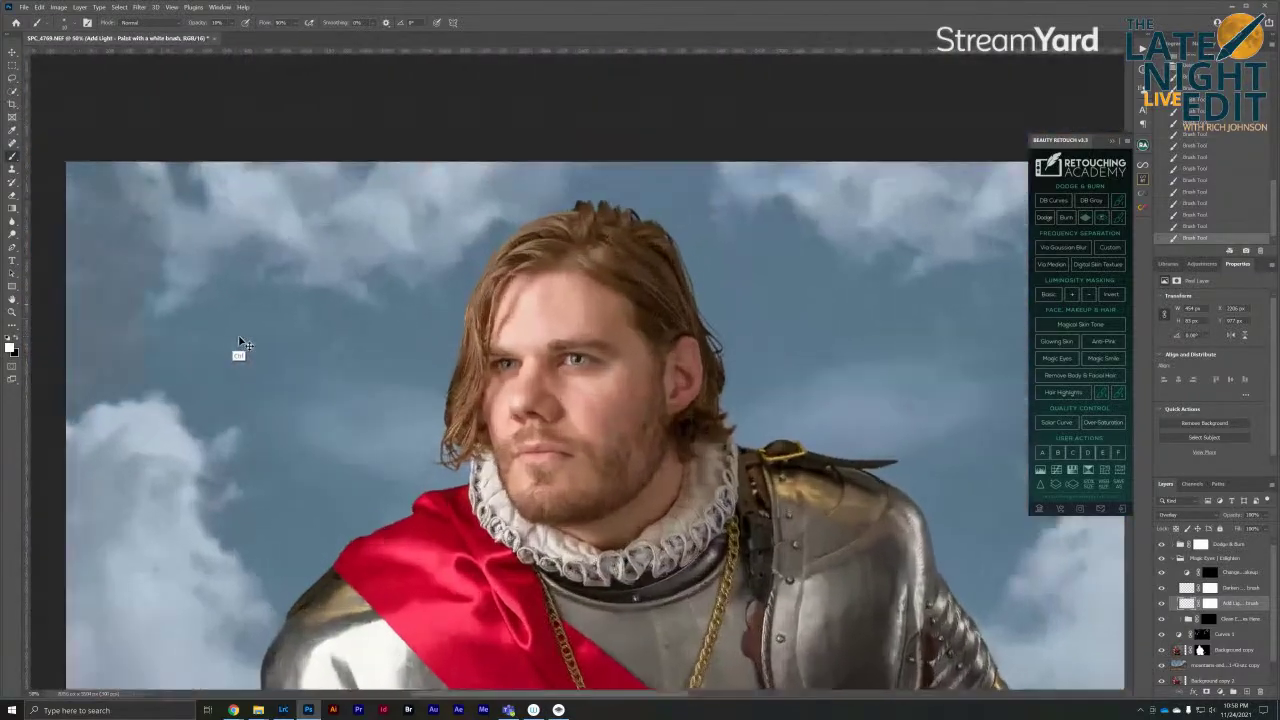
{"action": "key", "text": "ctrl+minus"}
{"action": "key", "text": "ctrl+minus"}
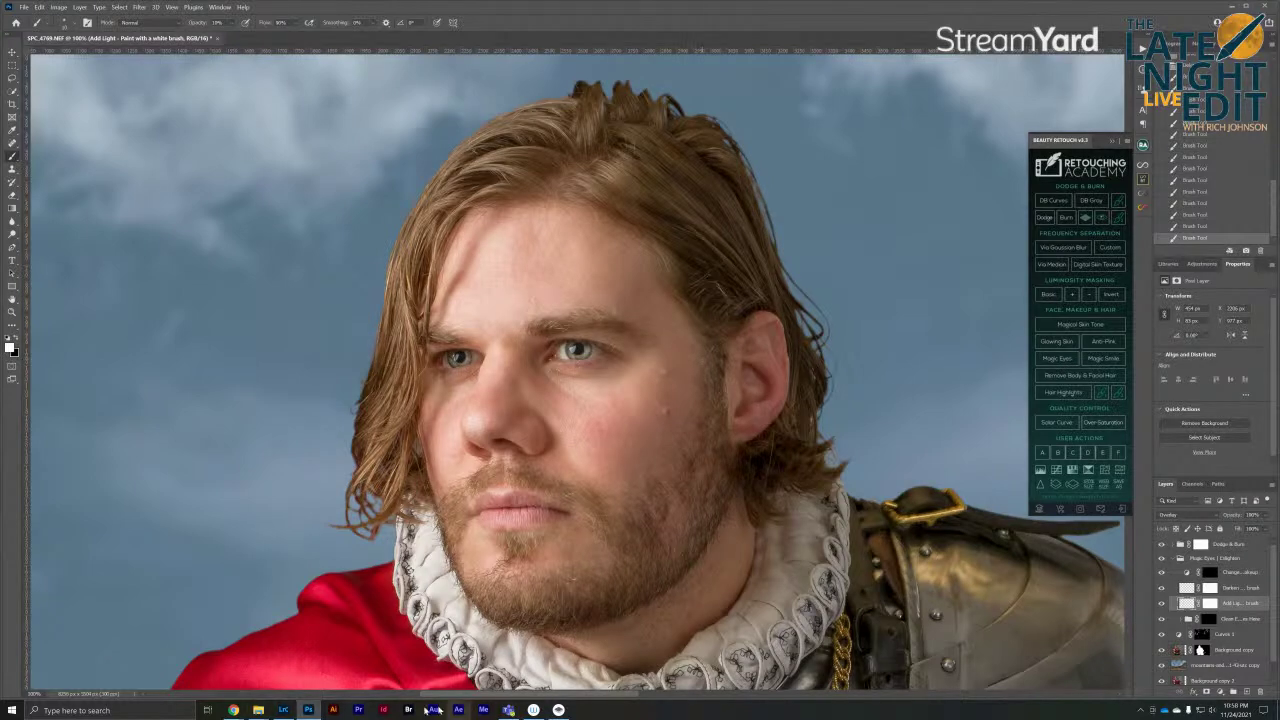
Switch to Wacom Tablet Properties, map the Pro Pen 2's screen area to a single monitor, and return to Photoshop
{"action": "left_click", "coordinate": [100, 710]}
{"action": "type", "text": "wacom"}
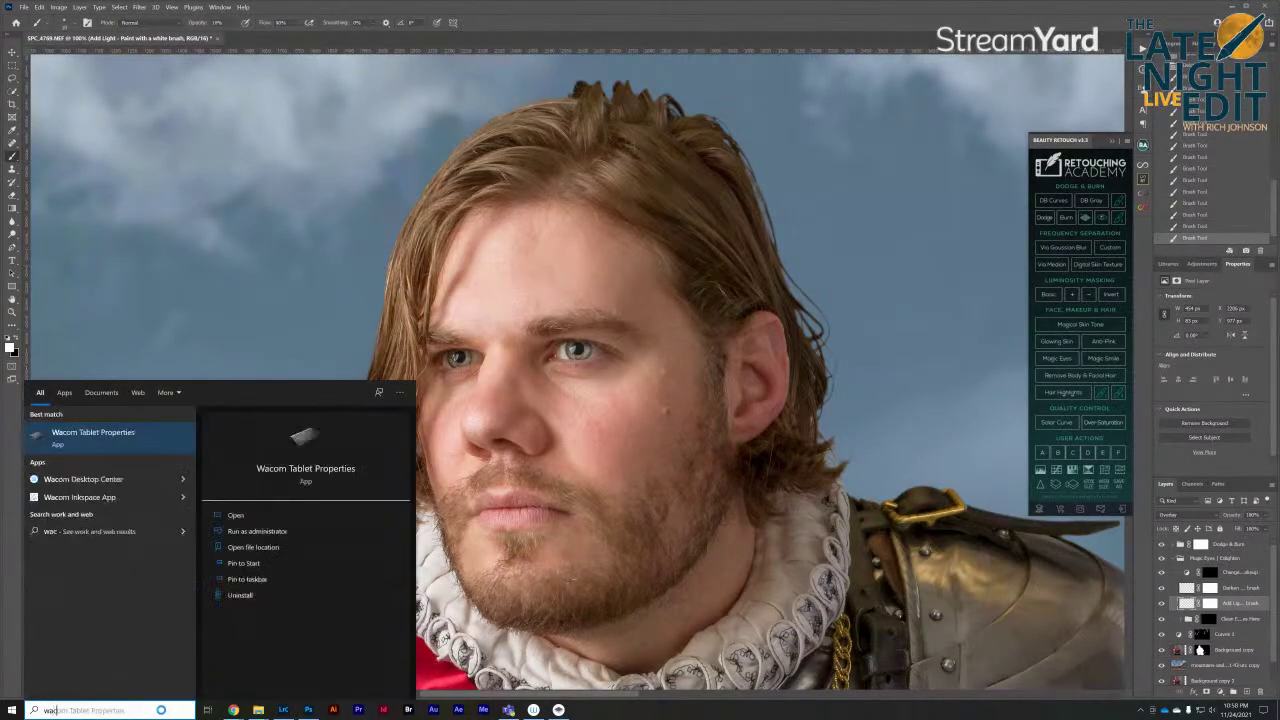
{"action": "key", "text": "Return"}
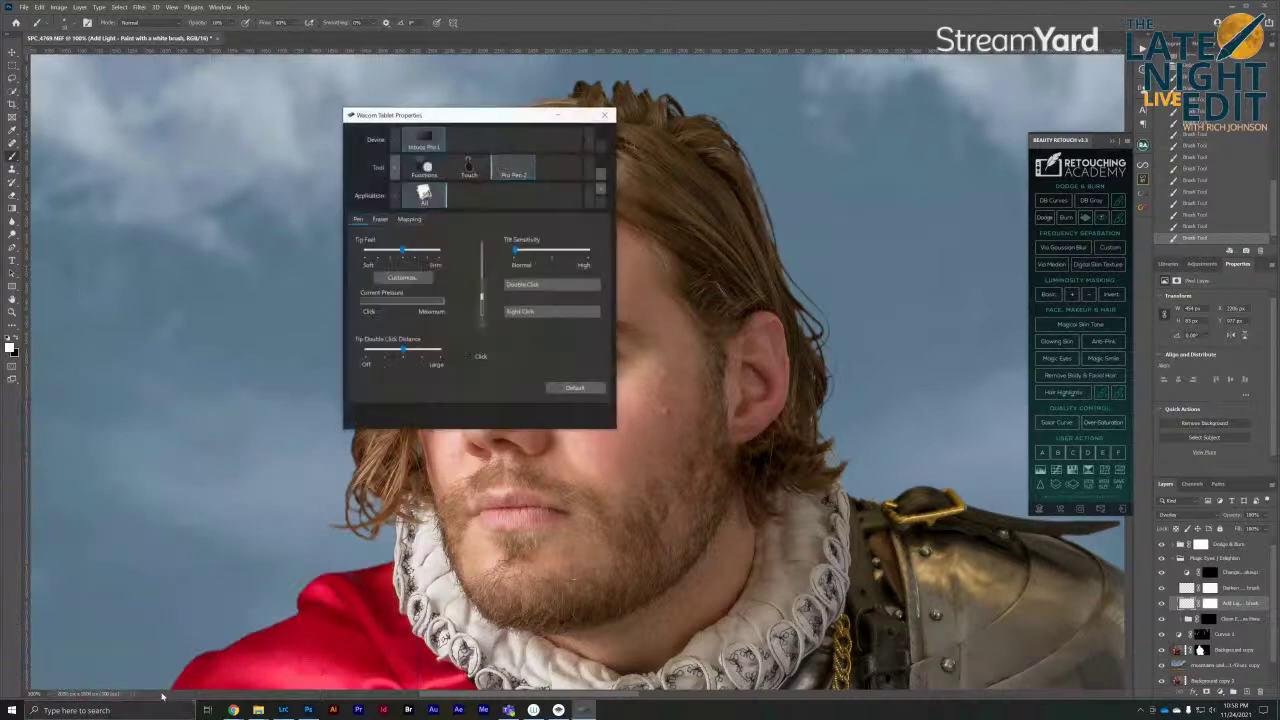
{"action": "left_click", "coordinate": [409, 220]}
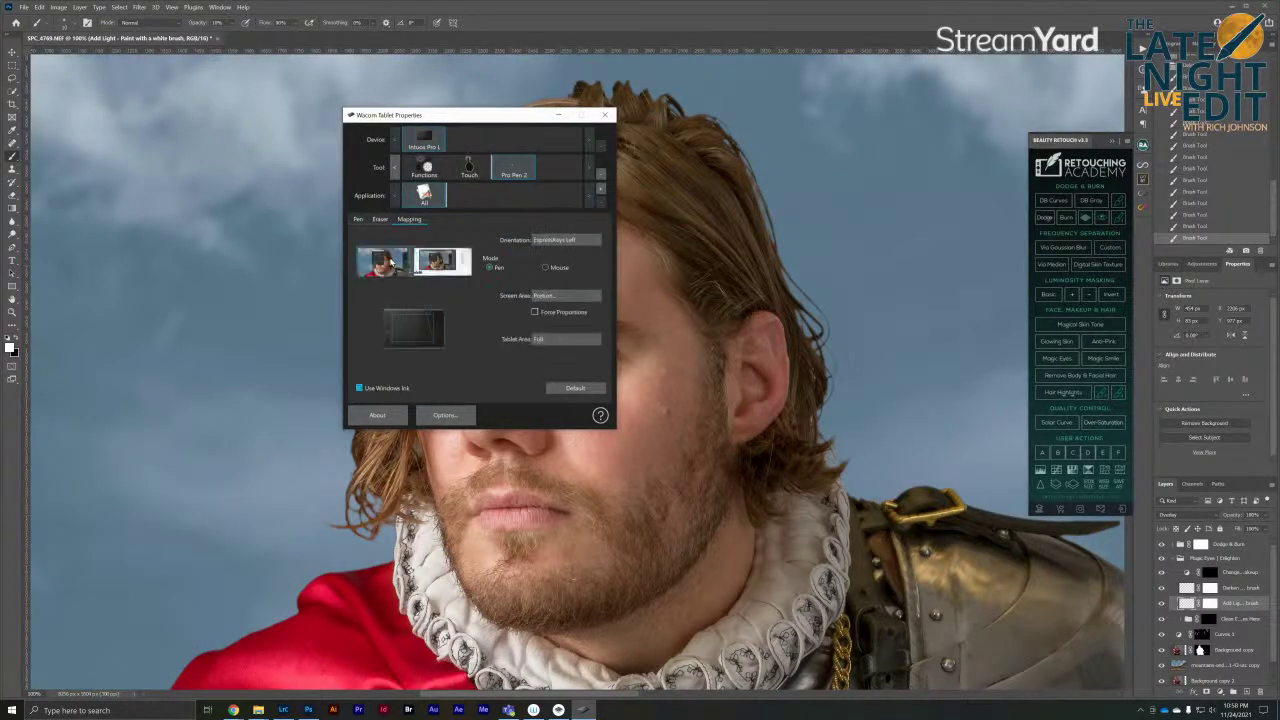
{"action": "left_click", "coordinate": [553, 297]}
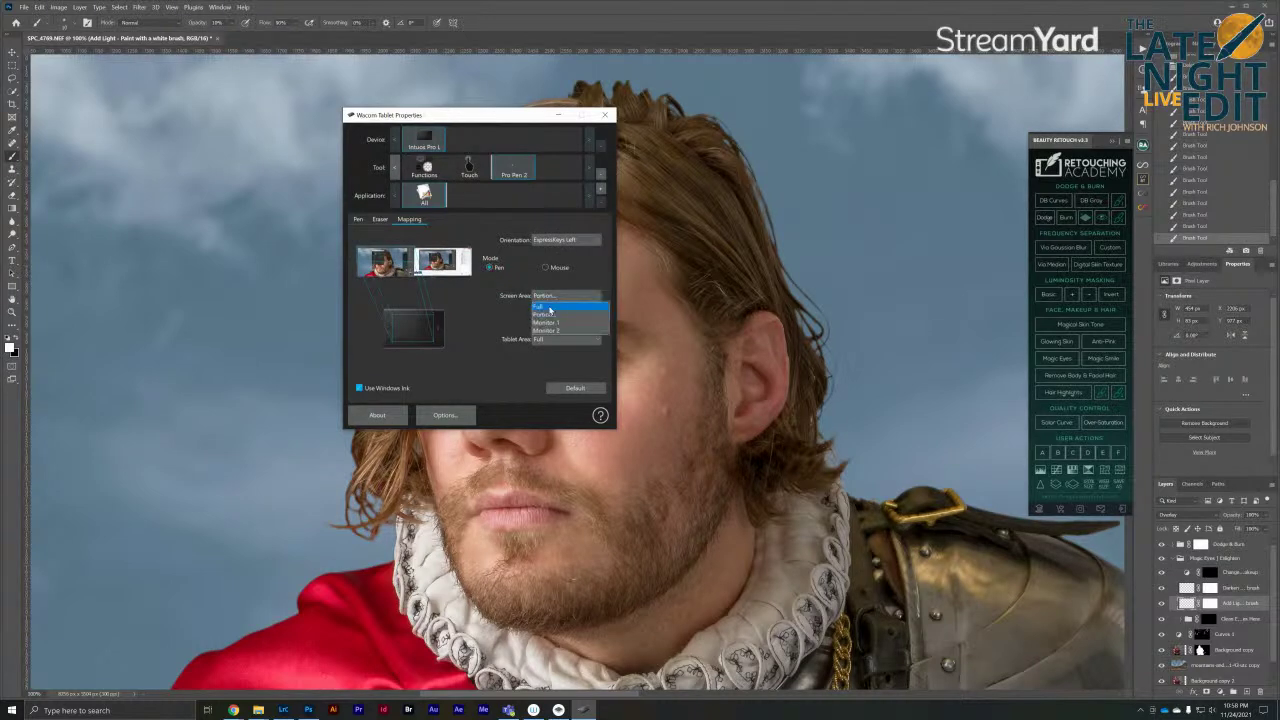
{"action": "left_click", "coordinate": [552, 327]}
{"action": "left_click", "coordinate": [556, 297]}
{"action": "left_click", "coordinate": [540, 329]}
{"action": "left_click", "coordinate": [604, 114]}
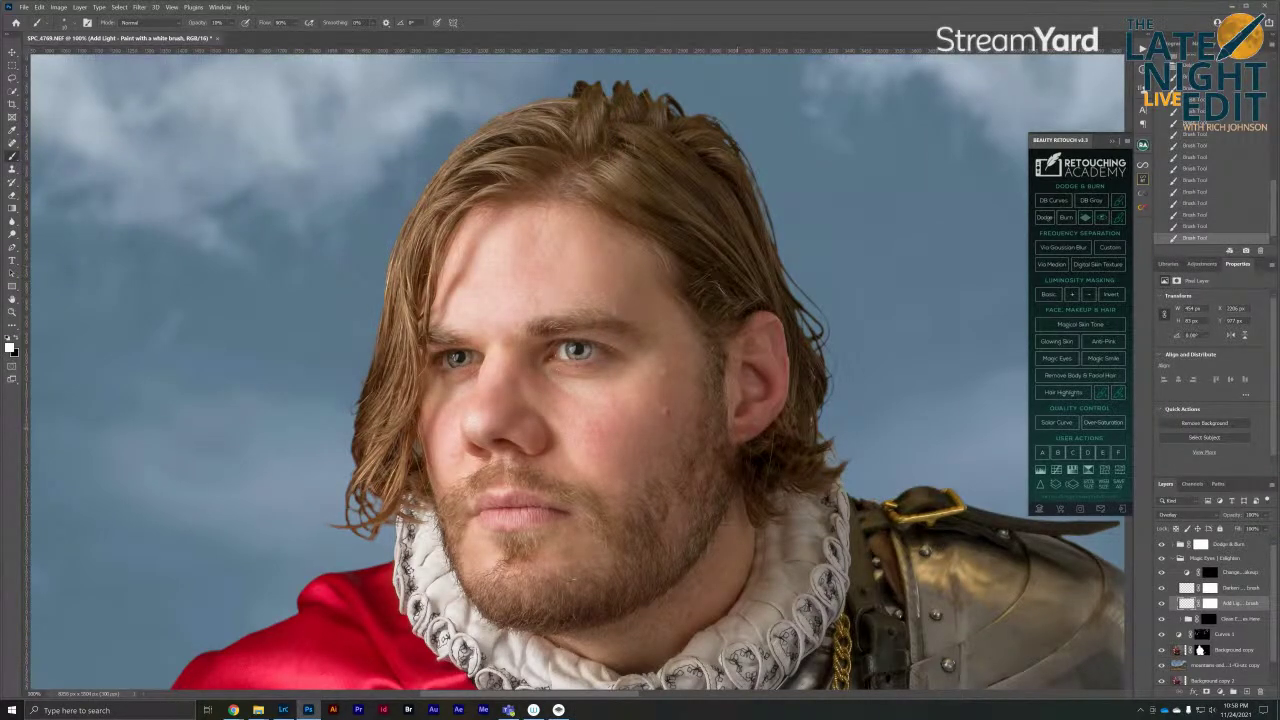
Select the Dodge Curve mask in the Dodge & Burn group and prepare a smaller white brush for work on the face
{"action": "key", "text": "ctrl+plus"}
{"action": "key", "text": "ctrl+plus"}
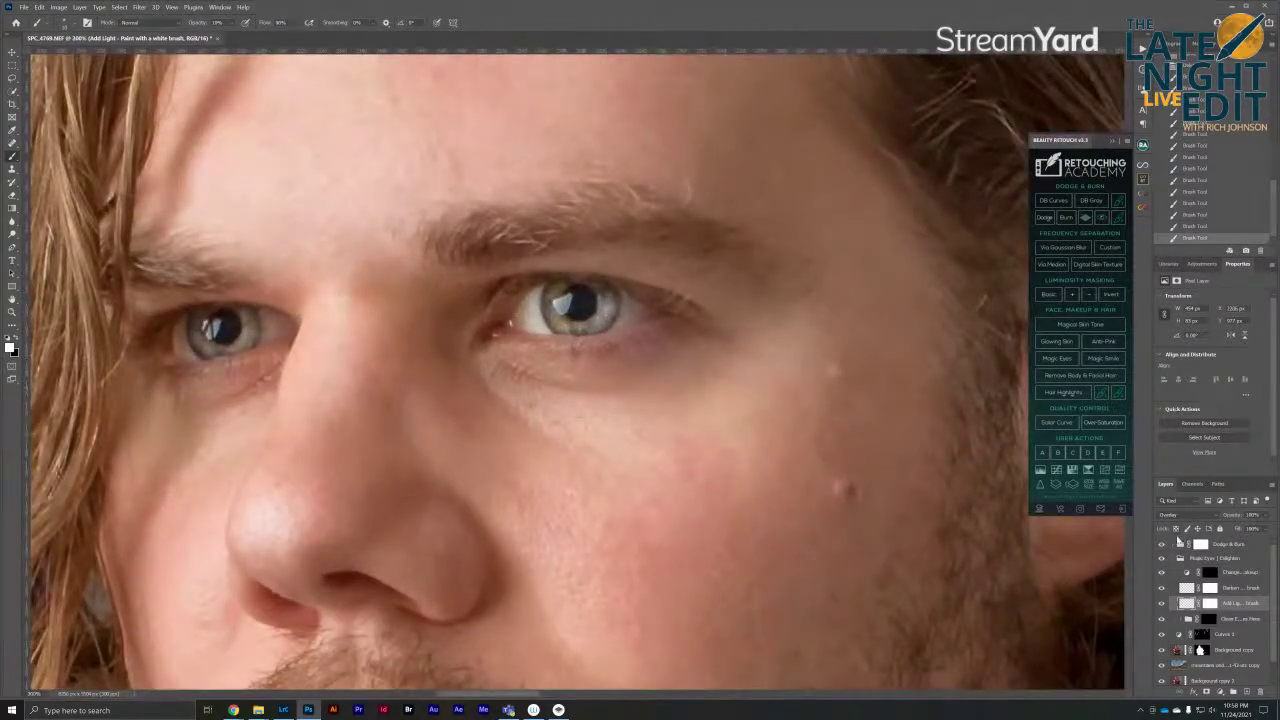
{"action": "left_click", "coordinate": [1176, 544]}
{"action": "left_click", "coordinate": [1210, 561]}
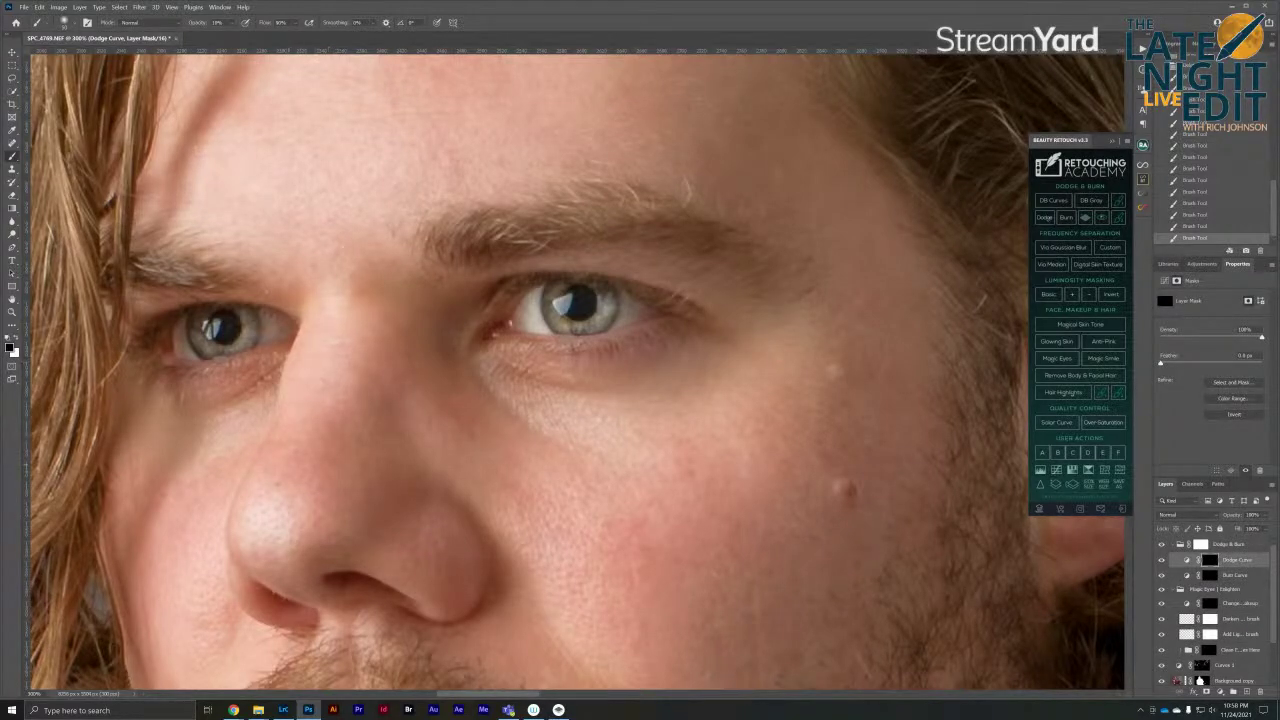
{"action": "key", "text": "x"}
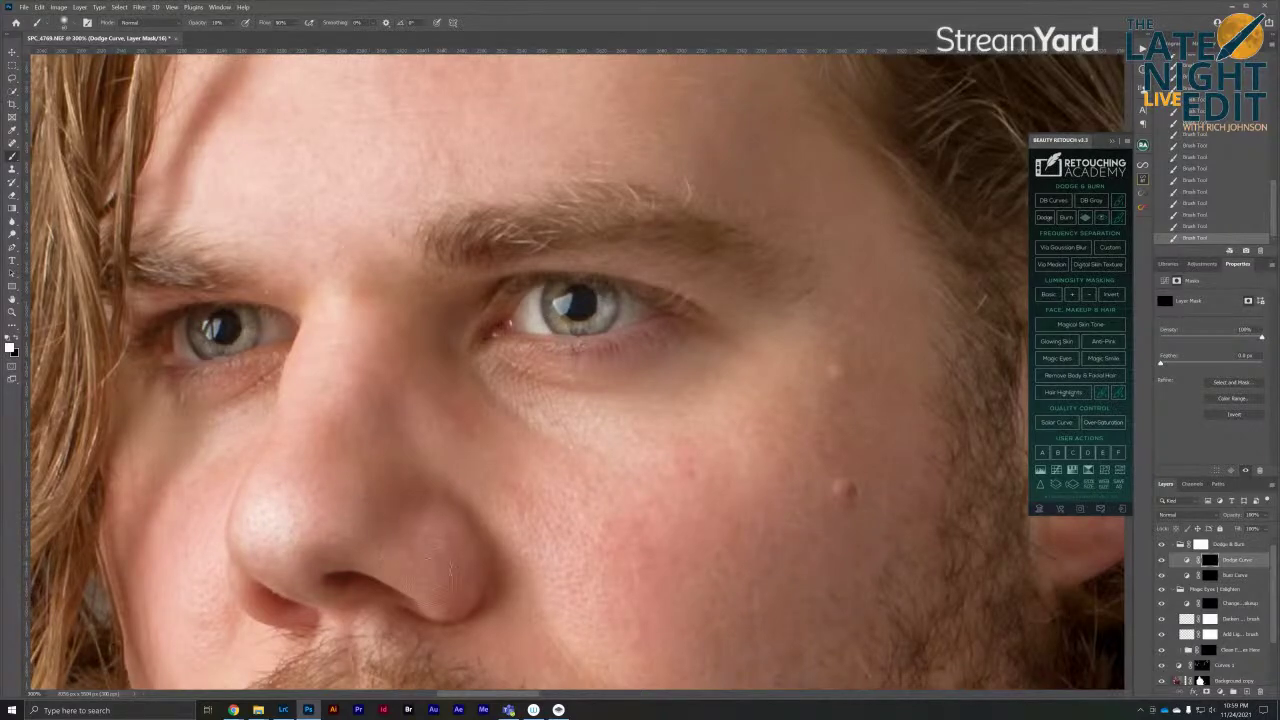
{"action": "scroll", "coordinate": [500, 430], "scroll_direction": "up", "scroll_amount": 3}
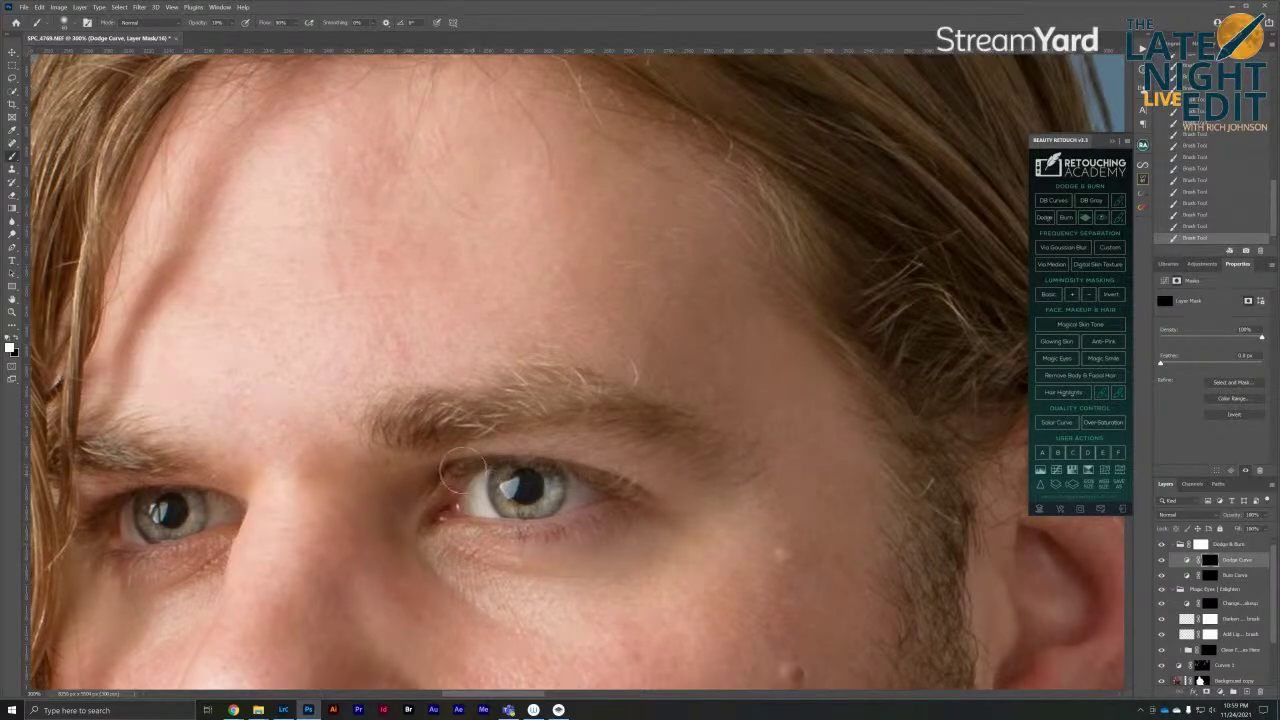
{"action": "key", "text": "["}
{"action": "key", "text": "["}
Dodge the highlights across the knight's brow, forehead and the hair at the front of his head on the Dodge Curve mask
{"action": "left_click_drag", "start_coordinate": [348, 492], "coordinate": [582, 398]}
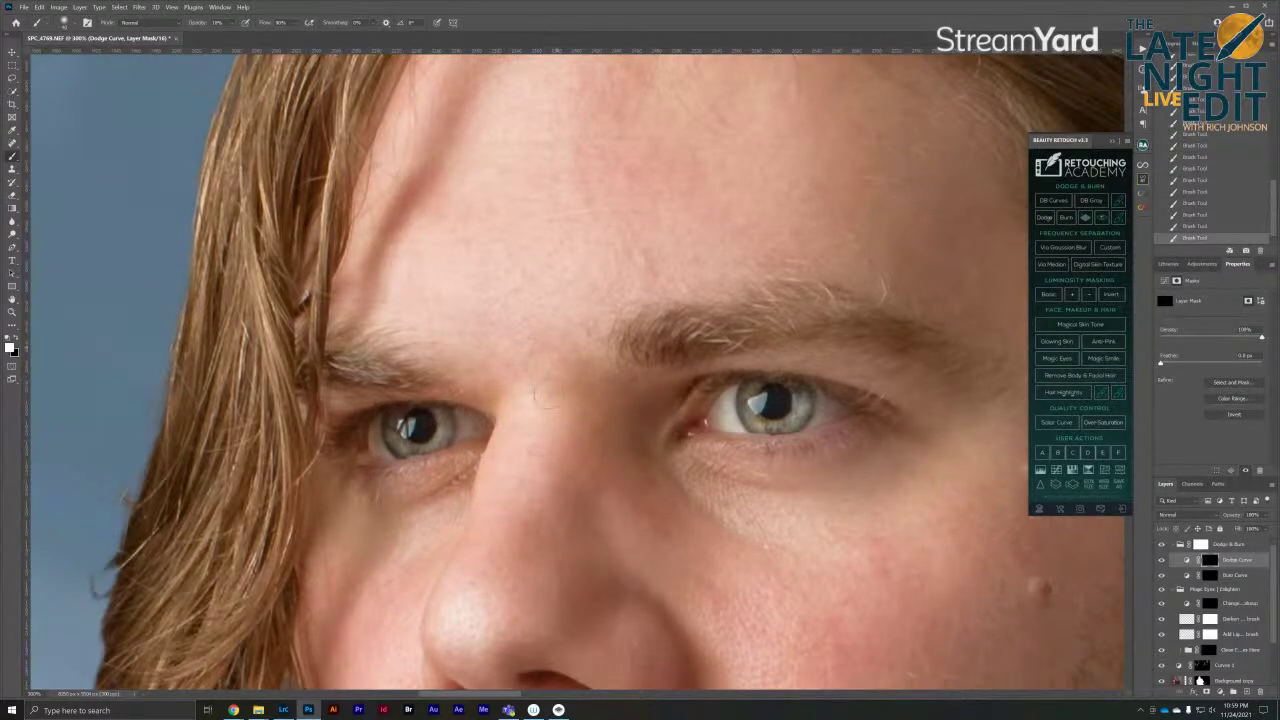
{"action": "left_click_drag", "start_coordinate": [543, 420], "coordinate": [381, 645]}
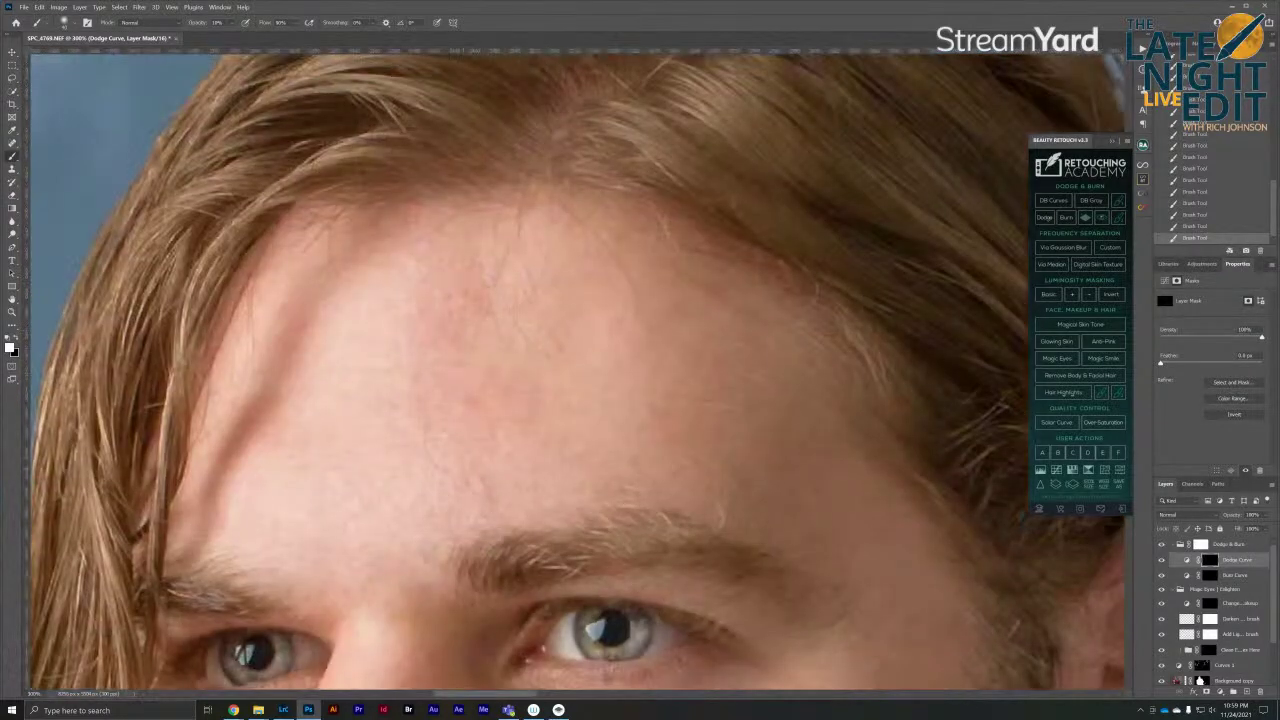
{"action": "left_click_drag", "start_coordinate": [491, 309], "coordinate": [761, 440]}
{"action": "mouse_move", "coordinate": [683, 200]}
{"action": "left_mouse_down"}
{"action": "mouse_move", "coordinate": [582, 213]}
{"action": "mouse_move", "coordinate": [688, 175]}
{"action": "mouse_move", "coordinate": [600, 228]}
{"action": "mouse_move", "coordinate": [696, 233]}
{"action": "mouse_move", "coordinate": [605, 233]}
{"action": "mouse_move", "coordinate": [695, 250]}
{"action": "mouse_move", "coordinate": [528, 338]}
{"action": "mouse_move", "coordinate": [678, 260]}
{"action": "left_mouse_up"}
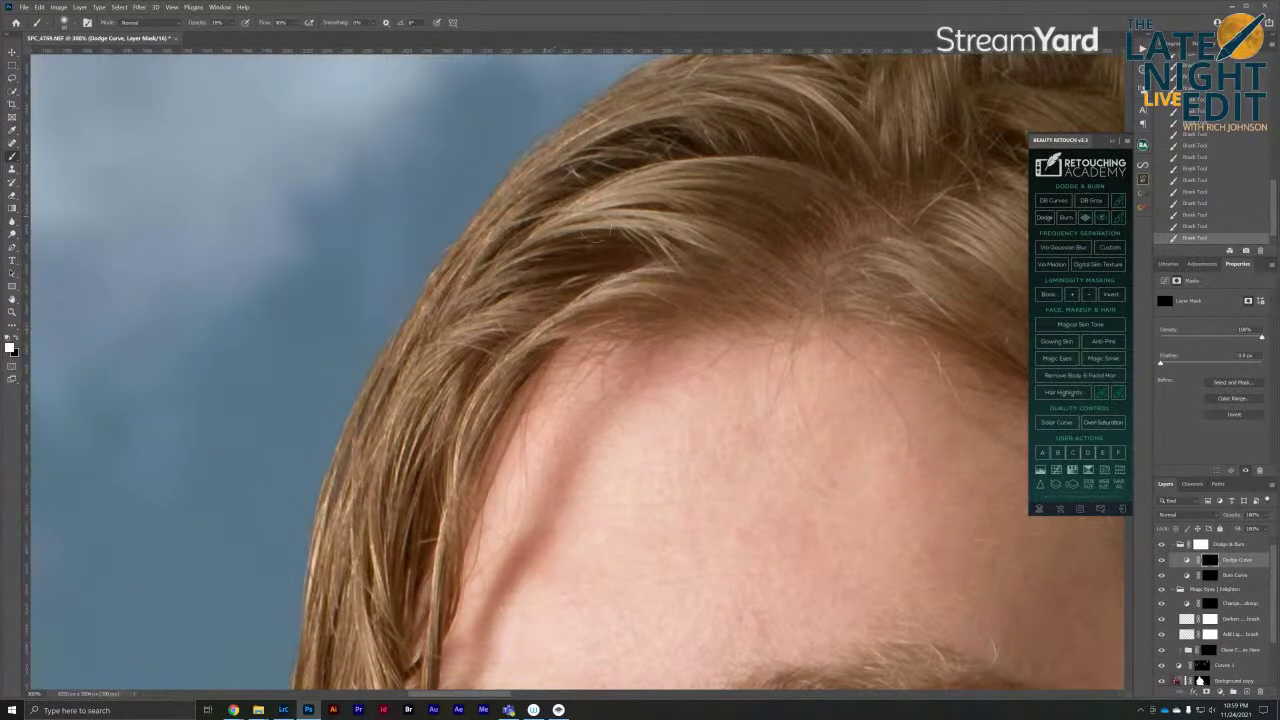
{"action": "left_click_drag", "start_coordinate": [709, 183], "coordinate": [573, 344]}
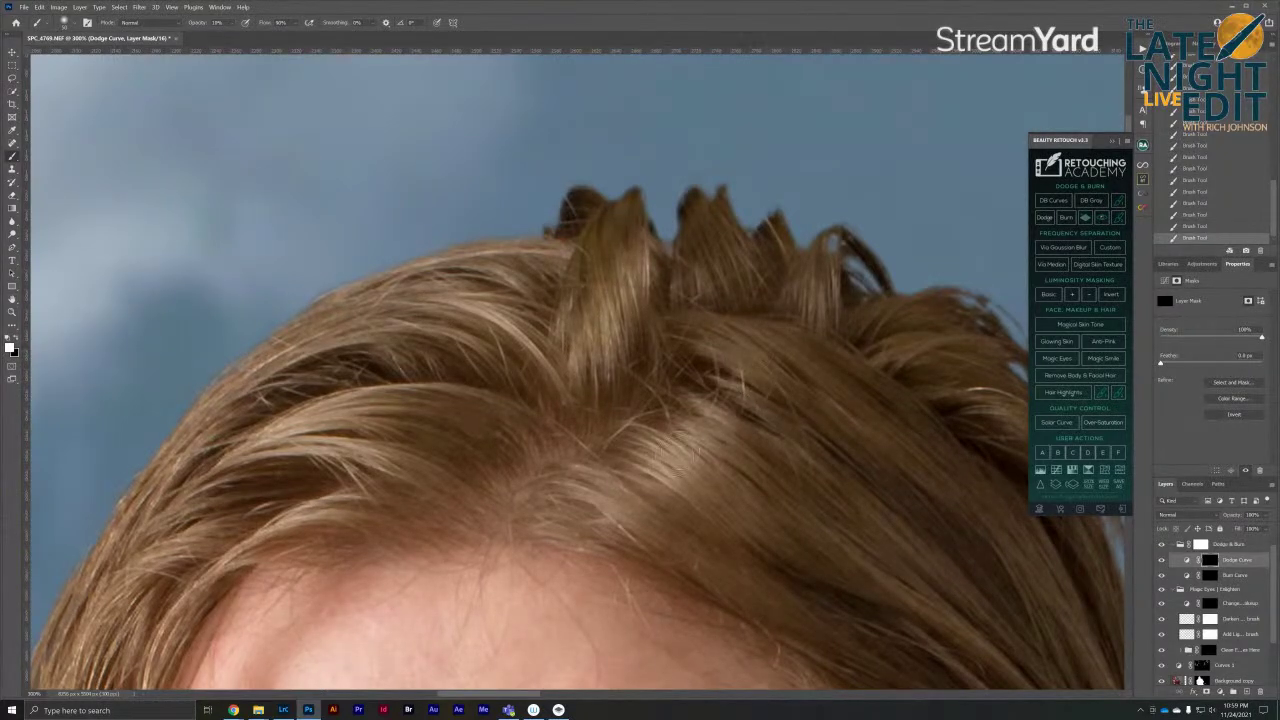
Dodge the hair above the knight's ear, his cheek and the lighter areas around his mouth and beard
{"action": "left_click_drag", "start_coordinate": [773, 529], "coordinate": [563, 280]}
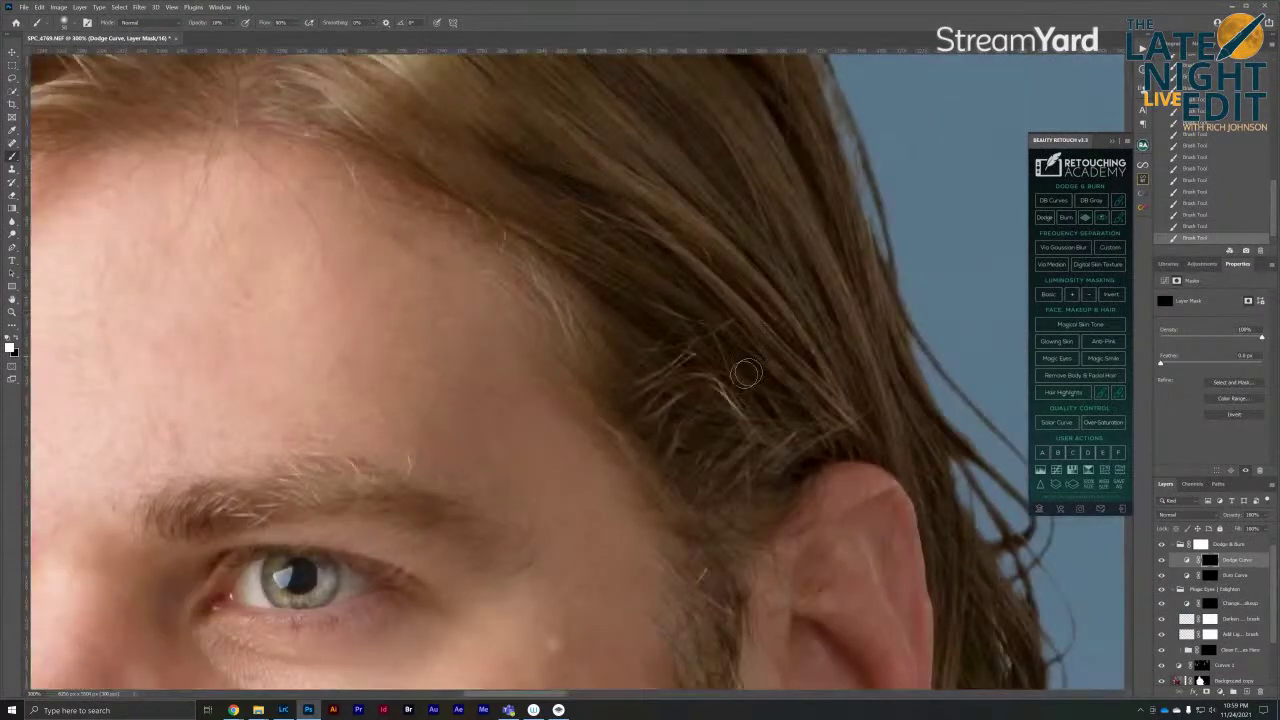
{"action": "left_click_drag", "start_coordinate": [642, 458], "coordinate": [823, 166]}
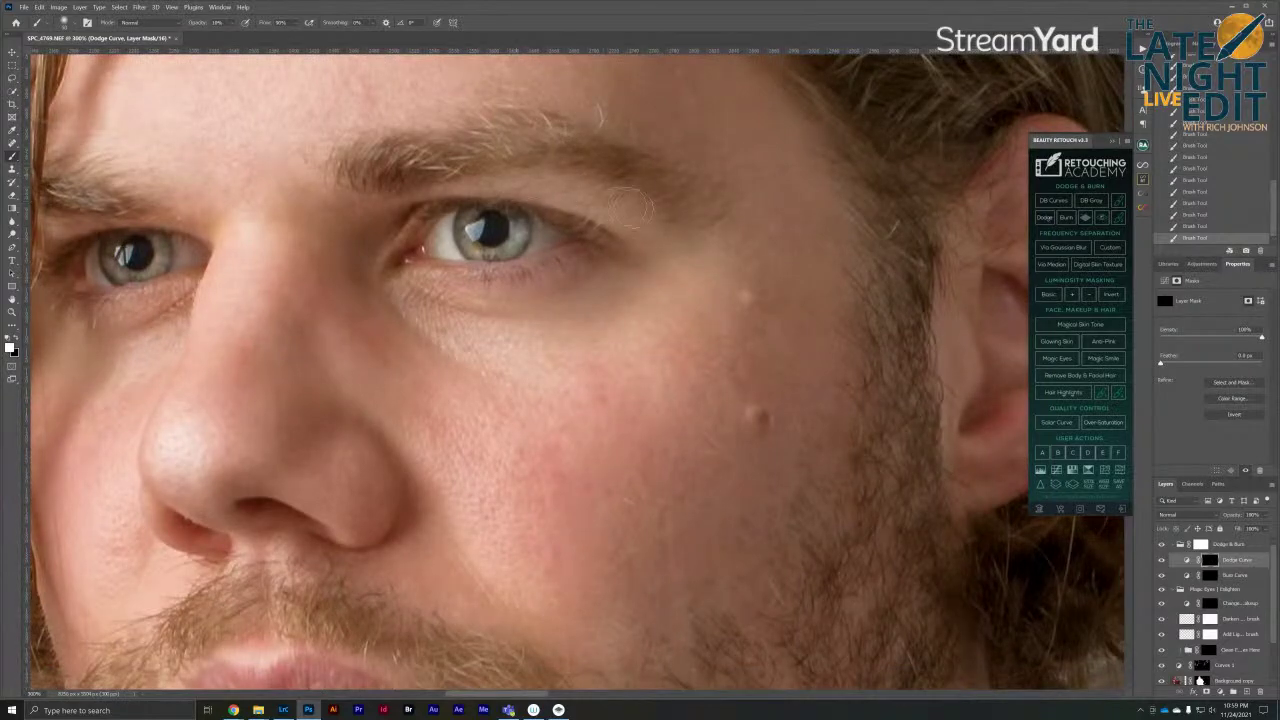
{"action": "left_click_drag", "start_coordinate": [626, 266], "coordinate": [780, 80]}
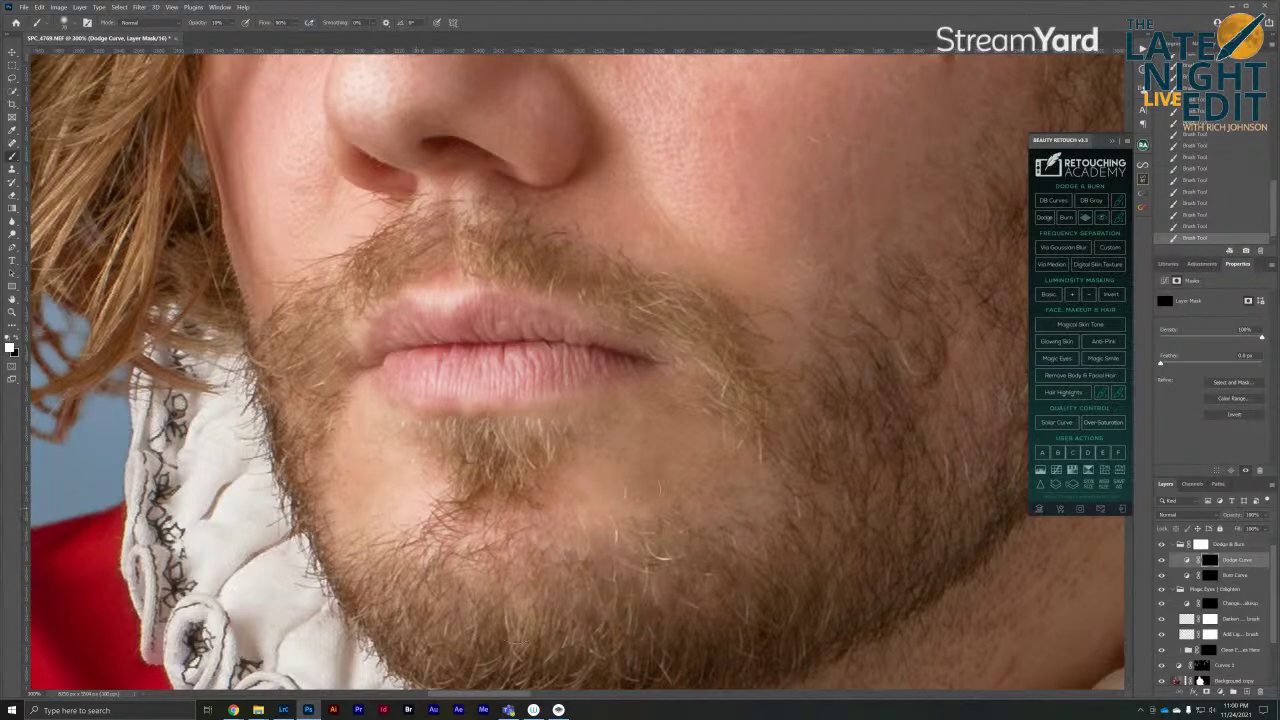
Dodge the bright folds of the red sash and the highlights around the gold chain and cross pendant
{"action": "scroll", "coordinate": [645, 465], "scroll_direction": "down", "scroll_amount": 5}
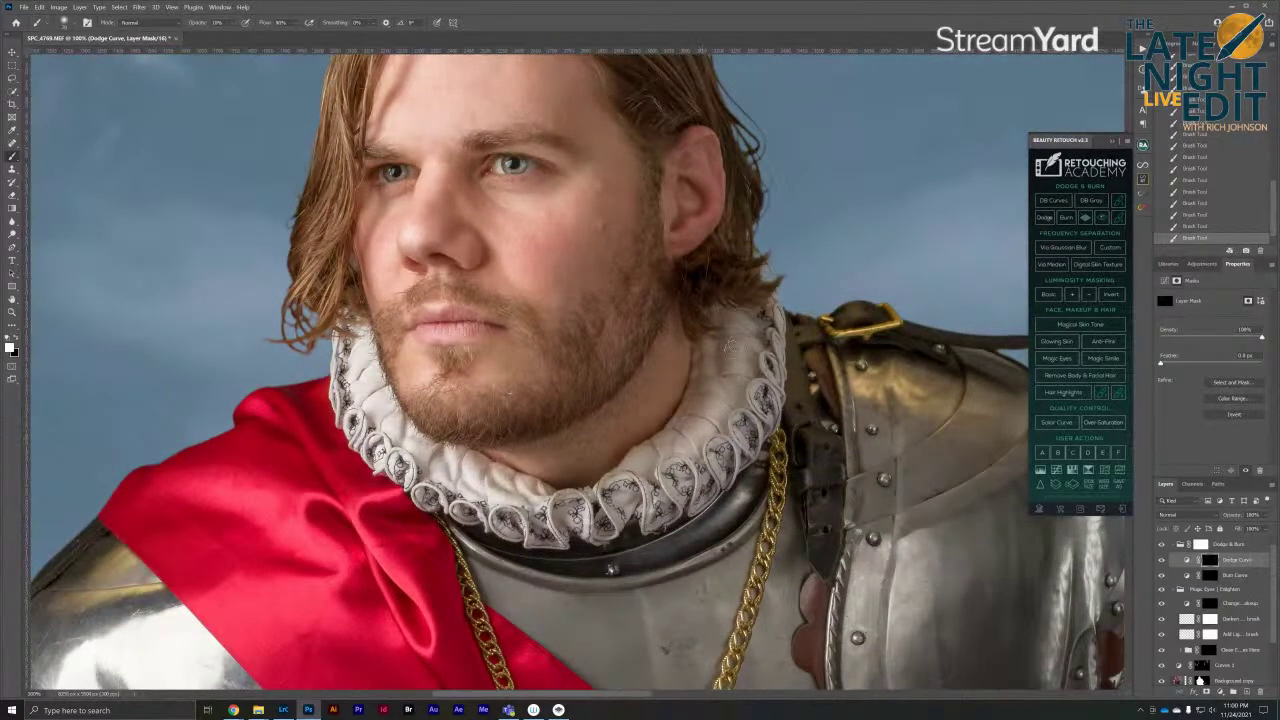
{"action": "left_click_drag", "start_coordinate": [488, 515], "coordinate": [685, 268]}
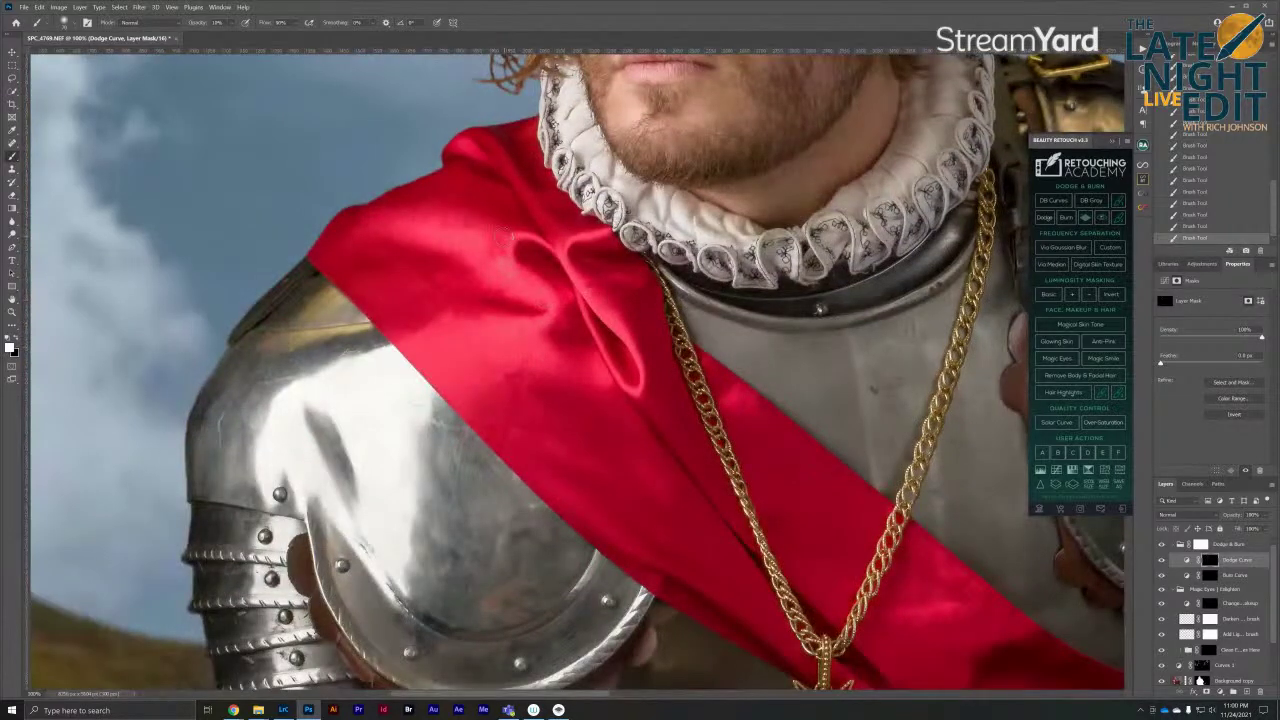
{"action": "left_click_drag", "start_coordinate": [579, 458], "coordinate": [389, 270]}
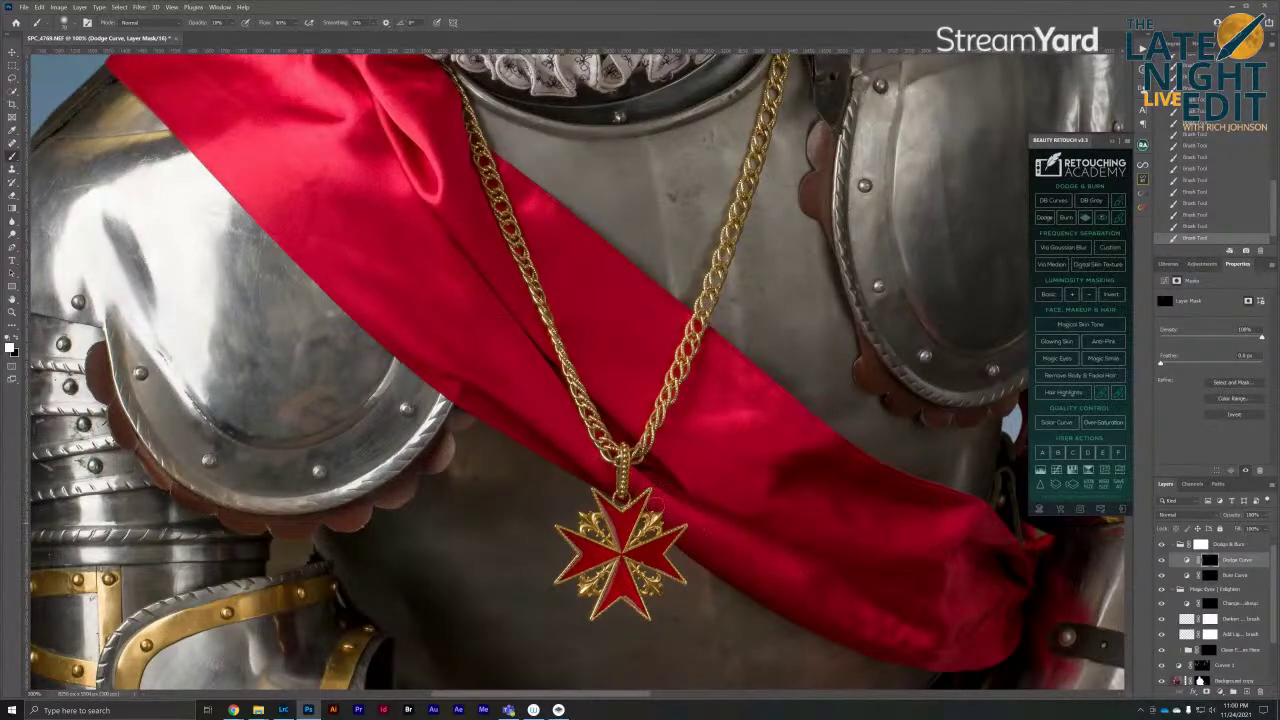
{"action": "left_click_drag", "start_coordinate": [833, 593], "coordinate": [686, 480]}
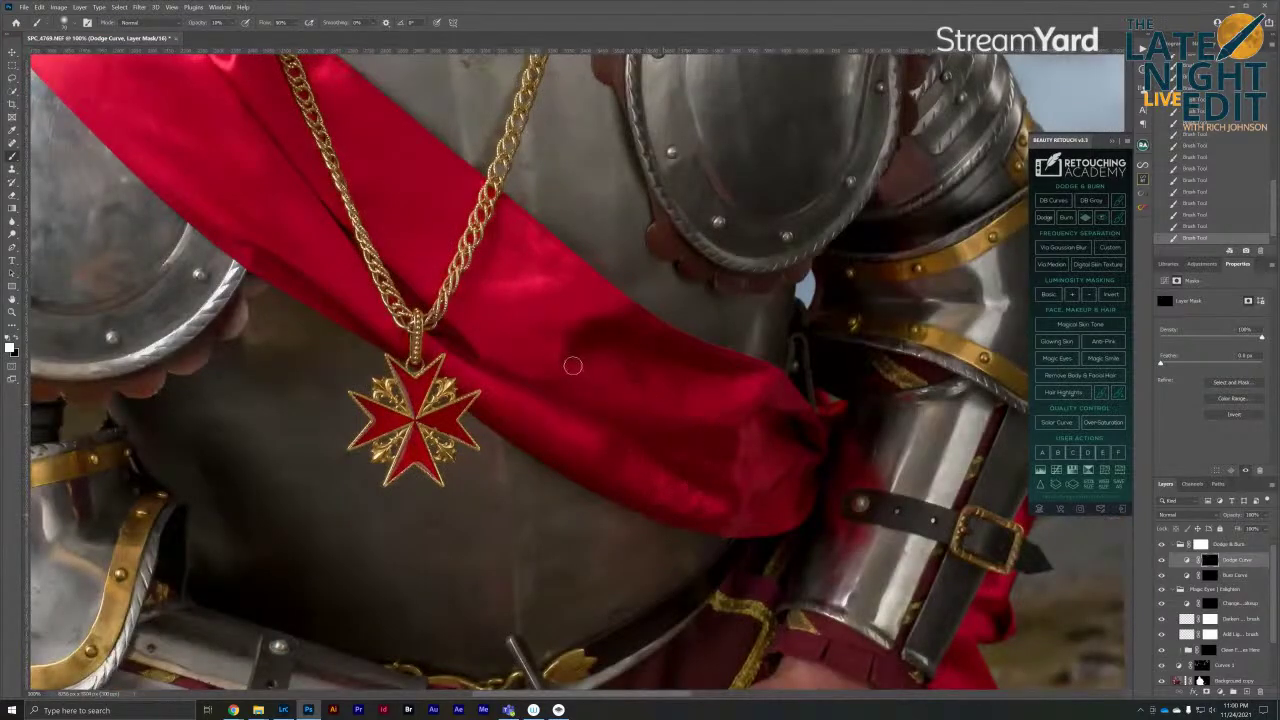
Dodge the highlights on the knight's shoulder plate, arm armor, hands and sword hilt on the Dodge Curve mask
{"action": "left_click_drag", "start_coordinate": [609, 375], "coordinate": [550, 680]}
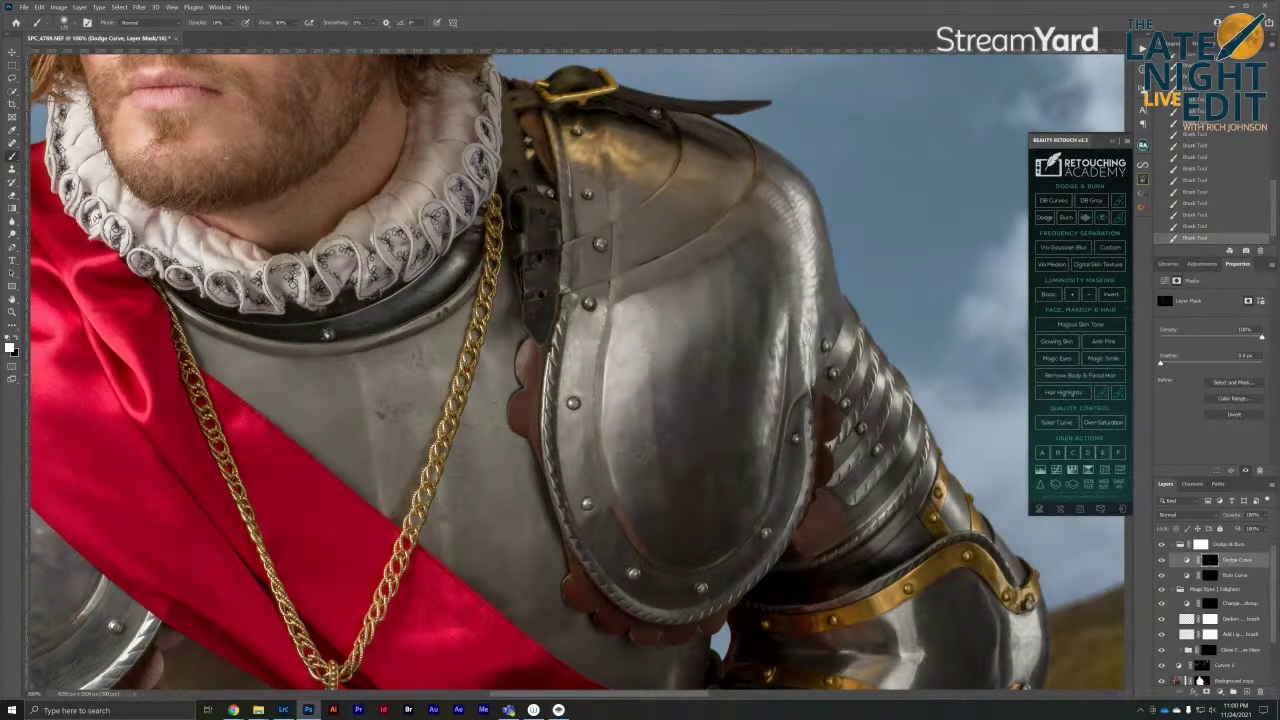
{"action": "left_click_drag", "start_coordinate": [921, 538], "coordinate": [788, 296]}
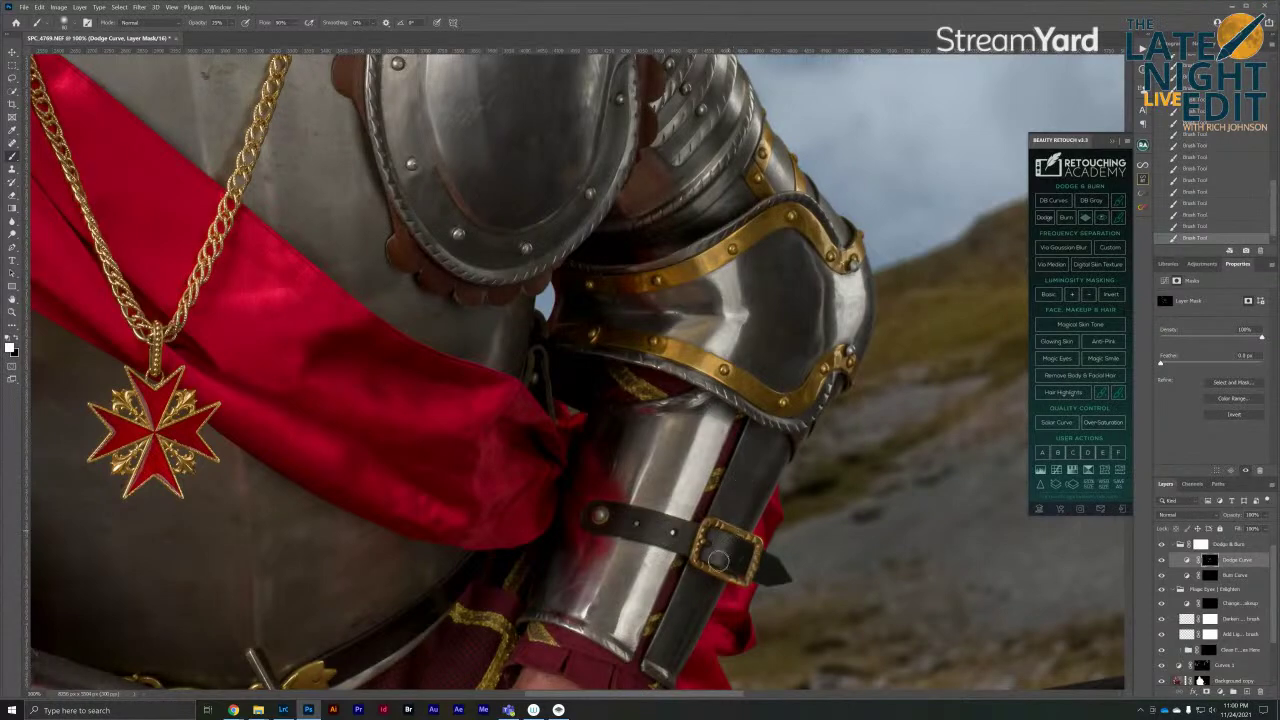
{"action": "left_click_drag", "start_coordinate": [537, 620], "coordinate": [790, 232]}
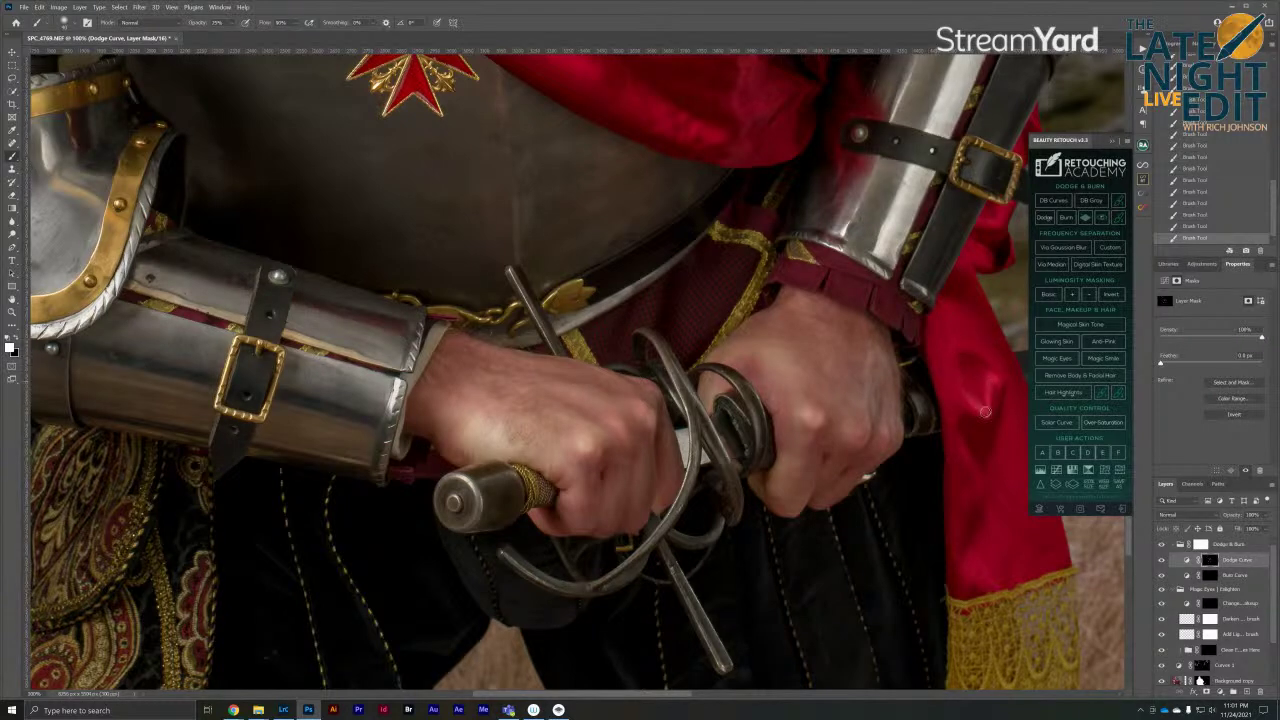
{"action": "left_click_drag", "start_coordinate": [425, 408], "coordinate": [588, 488]}
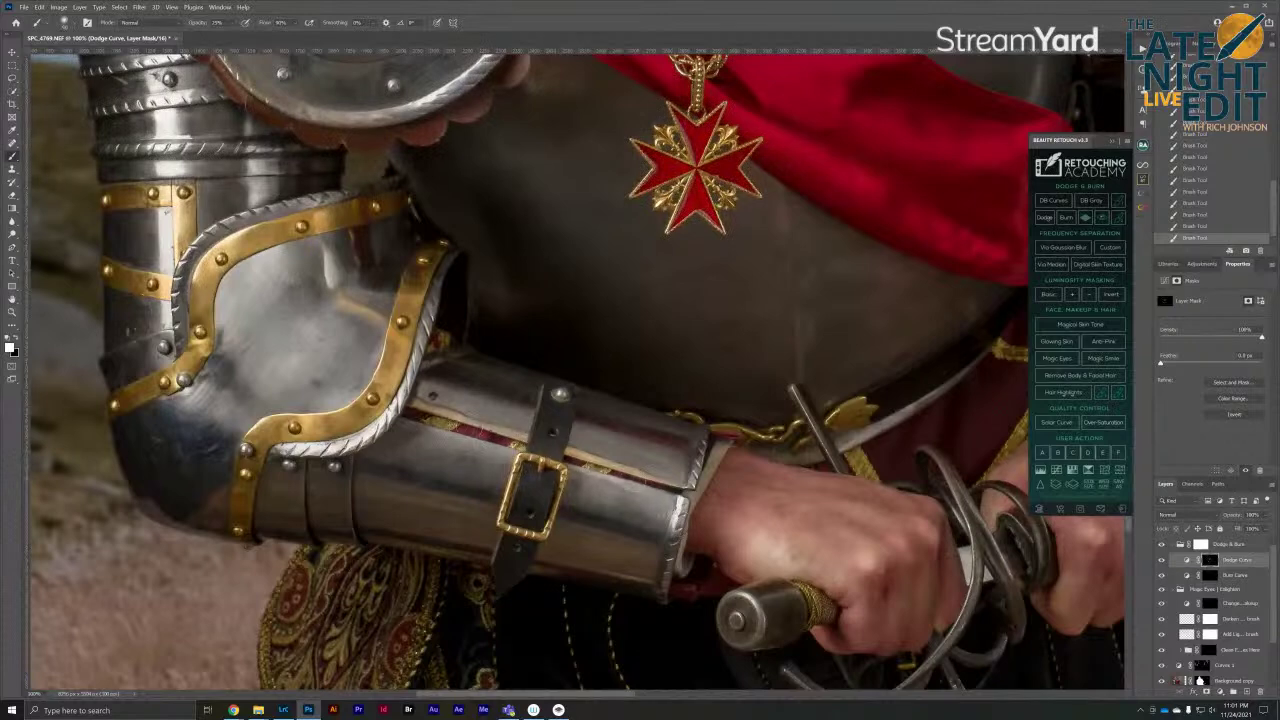
{"action": "left_click_drag", "start_coordinate": [262, 281], "coordinate": [450, 530]}
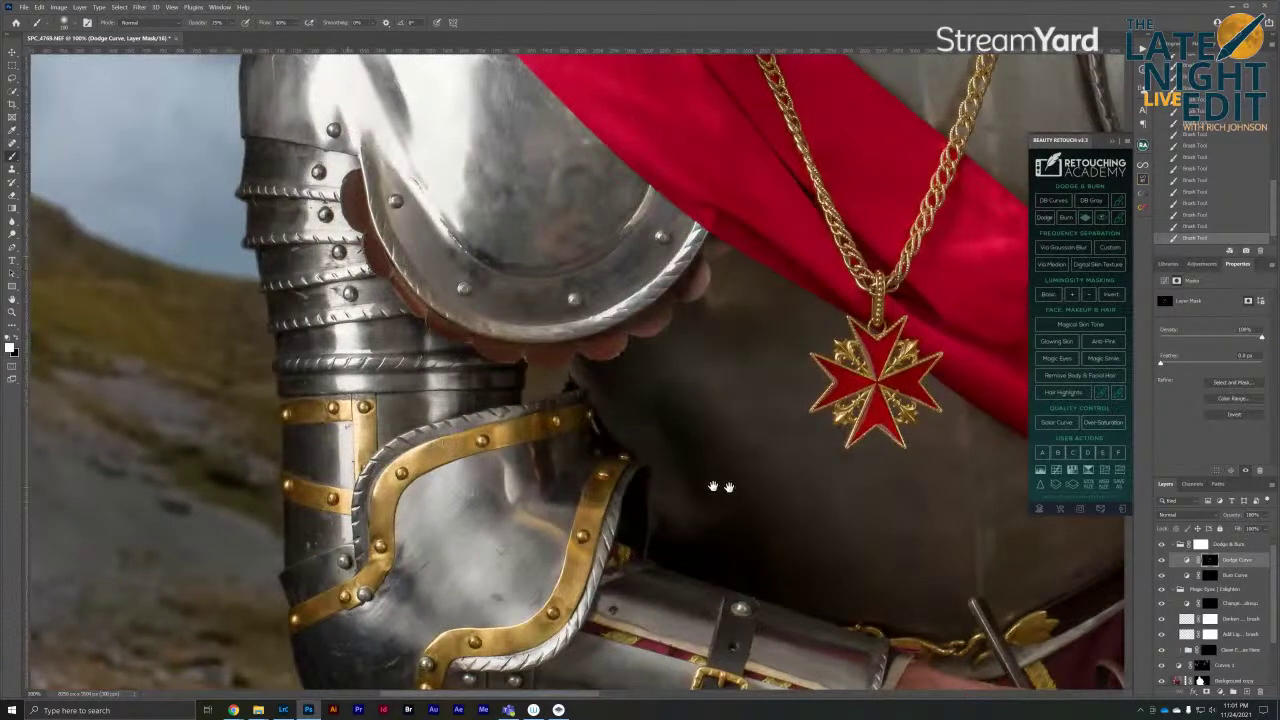
Dodge the lower breastplate around the cross pendant, using a larger brush for the broad sheen and a smaller one for the center ridge
{"action": "left_click_drag", "start_coordinate": [760, 488], "coordinate": [530, 433]}
{"action": "key", "text": "bracketright"}
{"action": "key", "text": "bracketright"}
{"action": "key", "text": "bracketright"}
{"action": "key", "text": "bracketright"}
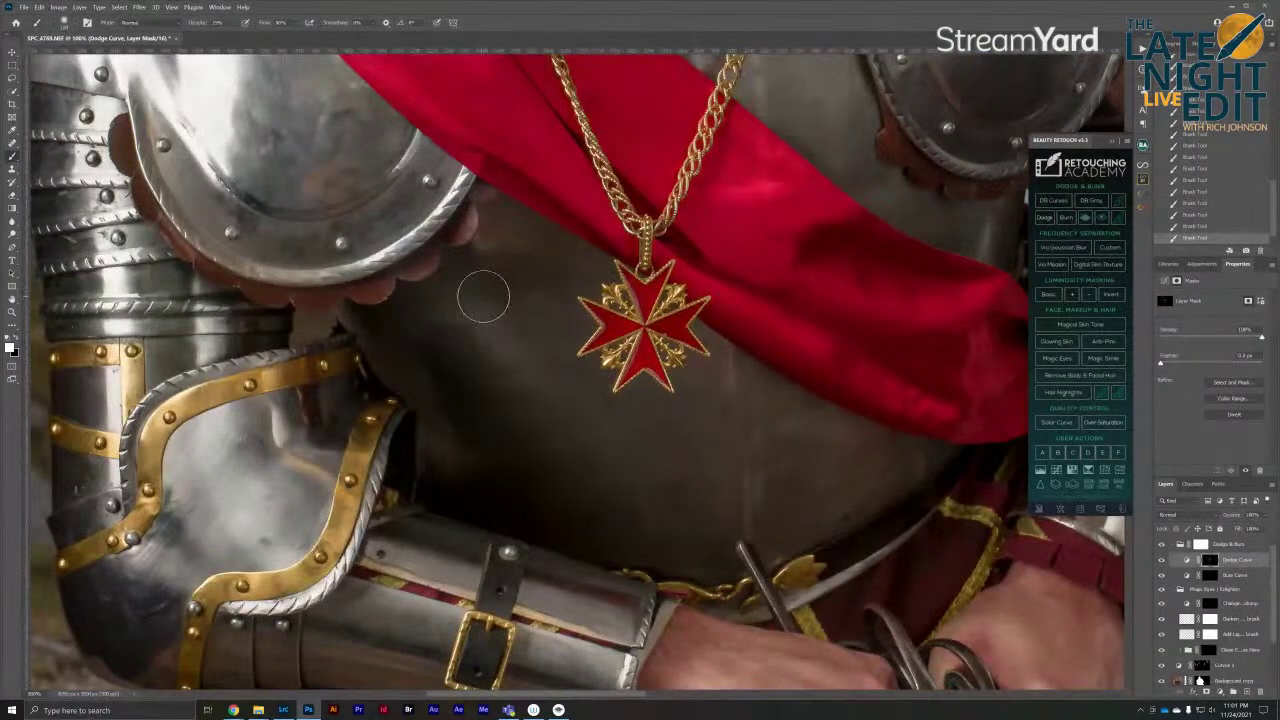
{"action": "key", "text": "bracketleft"}
{"action": "key", "text": "bracketleft"}
{"action": "key", "text": "bracketleft"}
{"action": "key", "text": "bracketleft"}
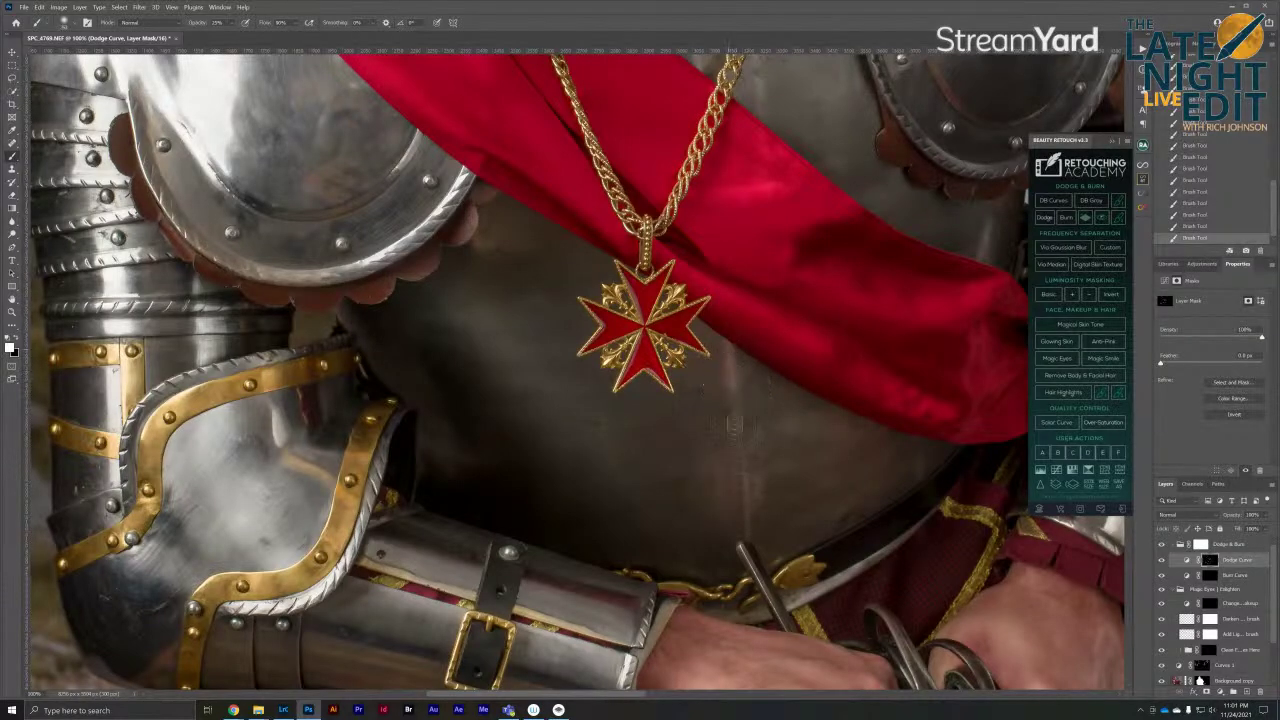
{"action": "left_click_drag", "start_coordinate": [828, 224], "coordinate": [734, 384]}
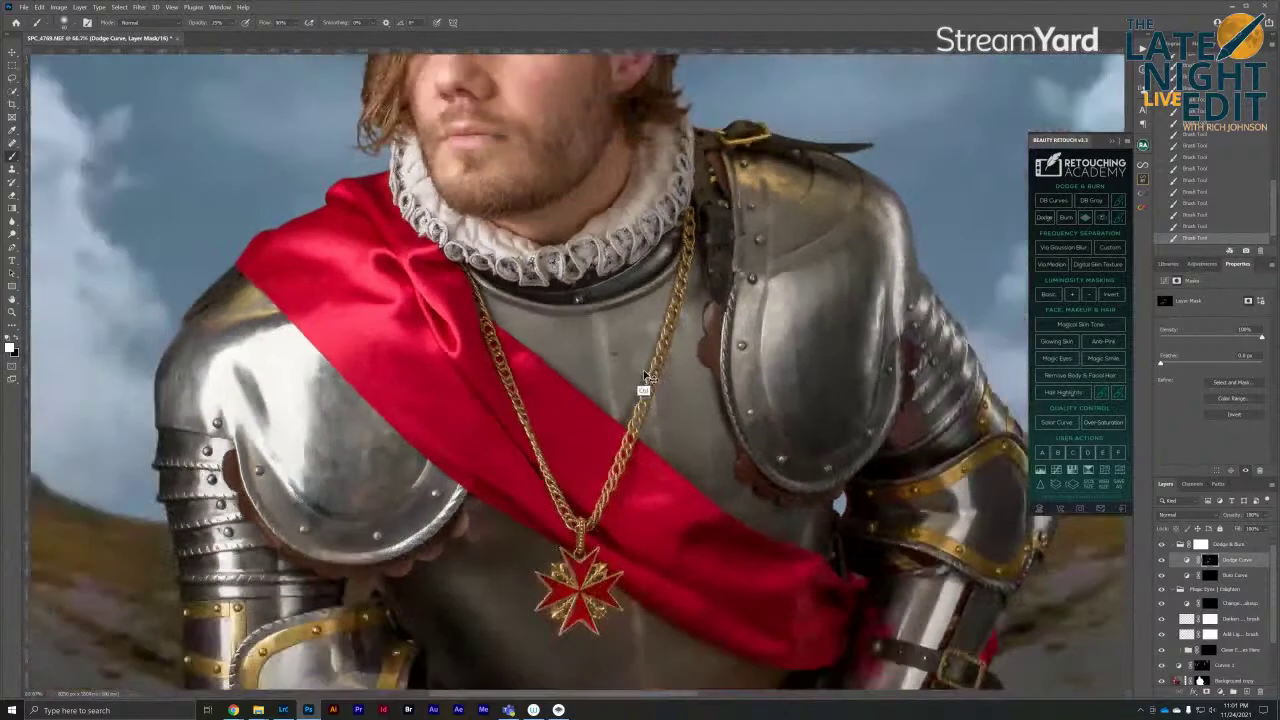
Return to a view of the whole knight and collapse the Dodge & Burn and Magic Eyes groups
{"action": "key", "text": "ctrl+minus"}
{"action": "key", "text": "ctrl+minus"}
{"action": "key", "text": "ctrl+minus"}
{"action": "key", "text": "ctrl+minus"}
{"action": "key", "text": "ctrl+0"}
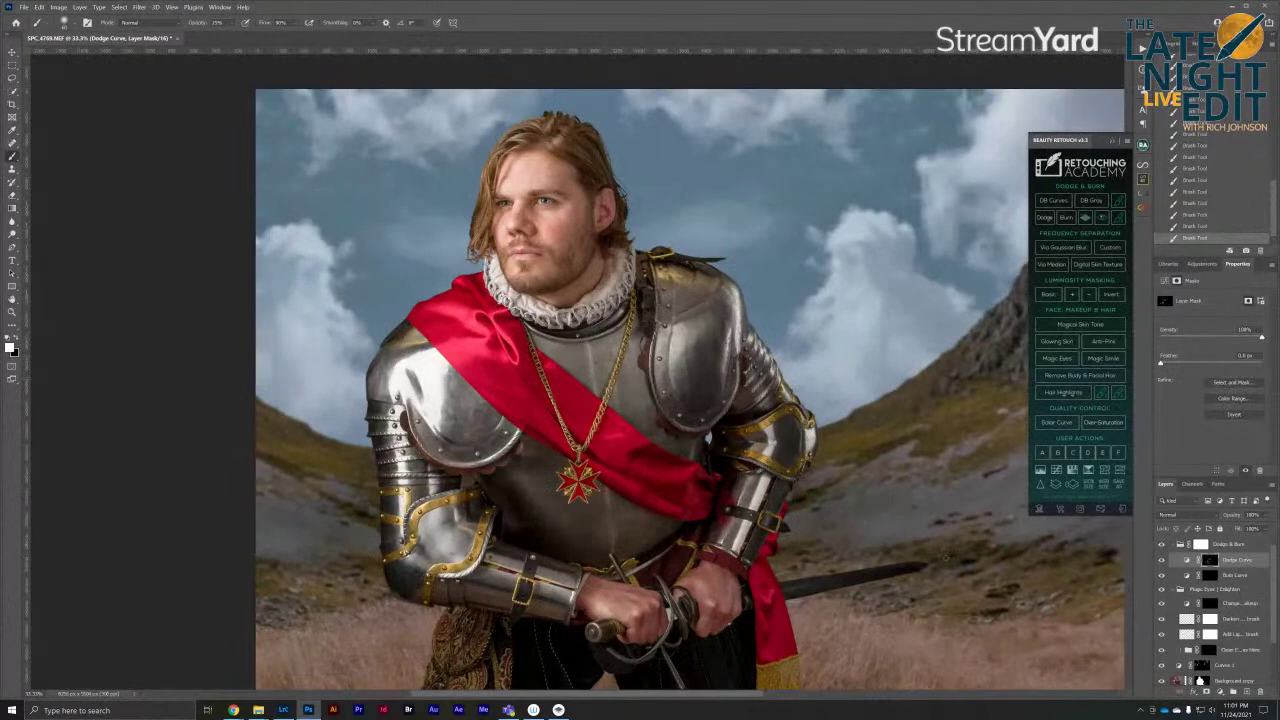
{"action": "left_click", "coordinate": [1179, 546]}
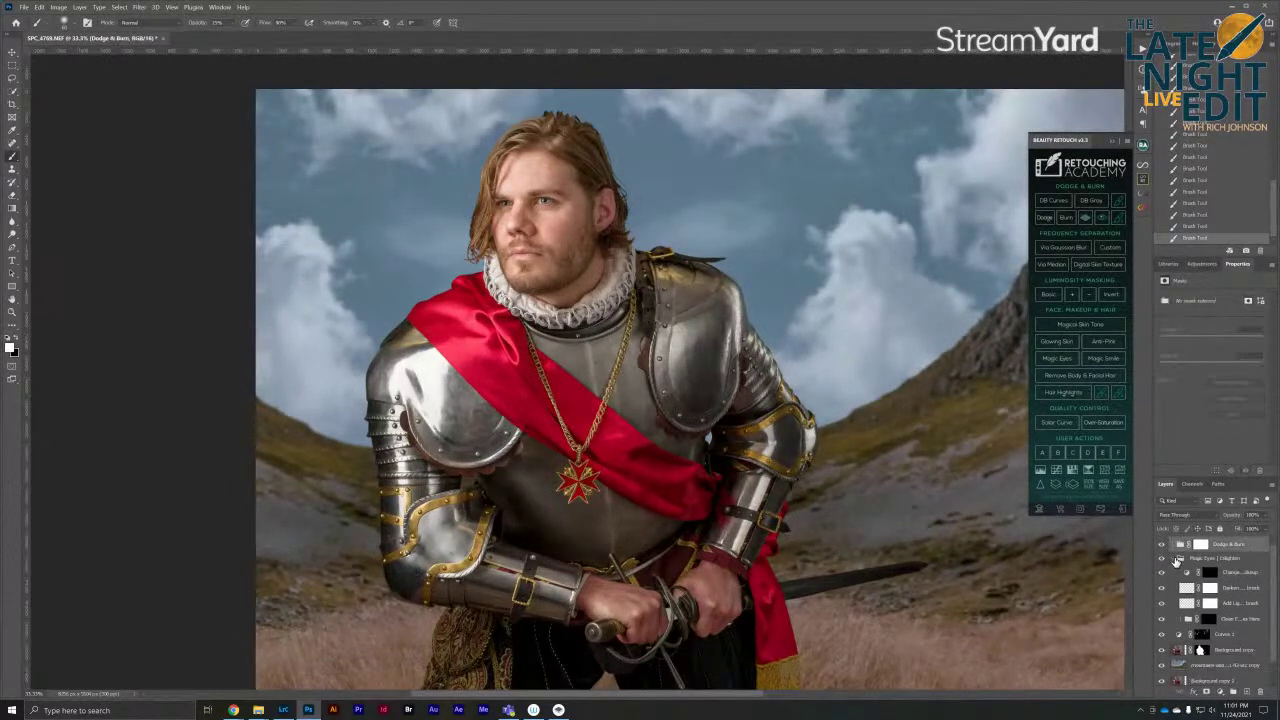
{"action": "left_click", "coordinate": [1178, 558]}
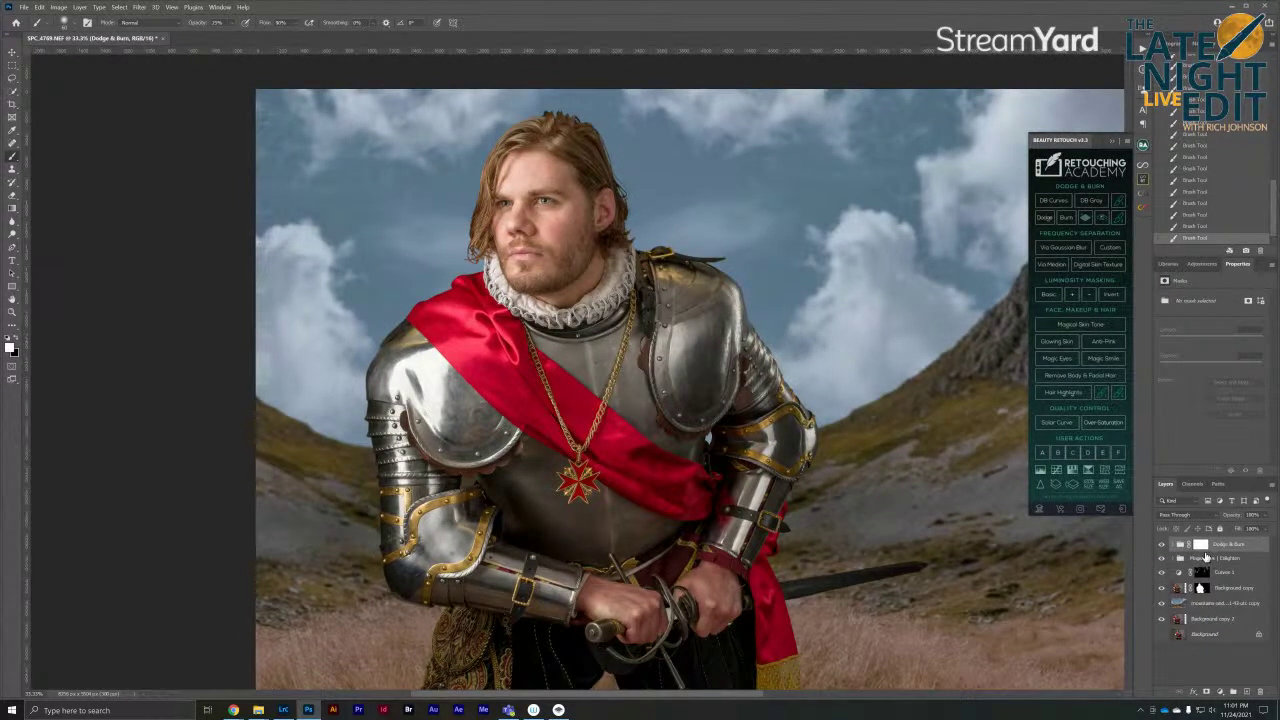
Compare the portrait with the Curves 1 layer and the Magic Eyes and Dodge & Burn groups hidden and shown
{"action": "mouse_move", "coordinate": [1161, 571]}
{"action": "left_mouse_down"}
{"action": "mouse_move", "coordinate": [1161, 548]}
{"action": "mouse_move", "coordinate": [1161, 582]}
{"action": "mouse_move", "coordinate": [1161, 556]}
{"action": "left_mouse_up"}
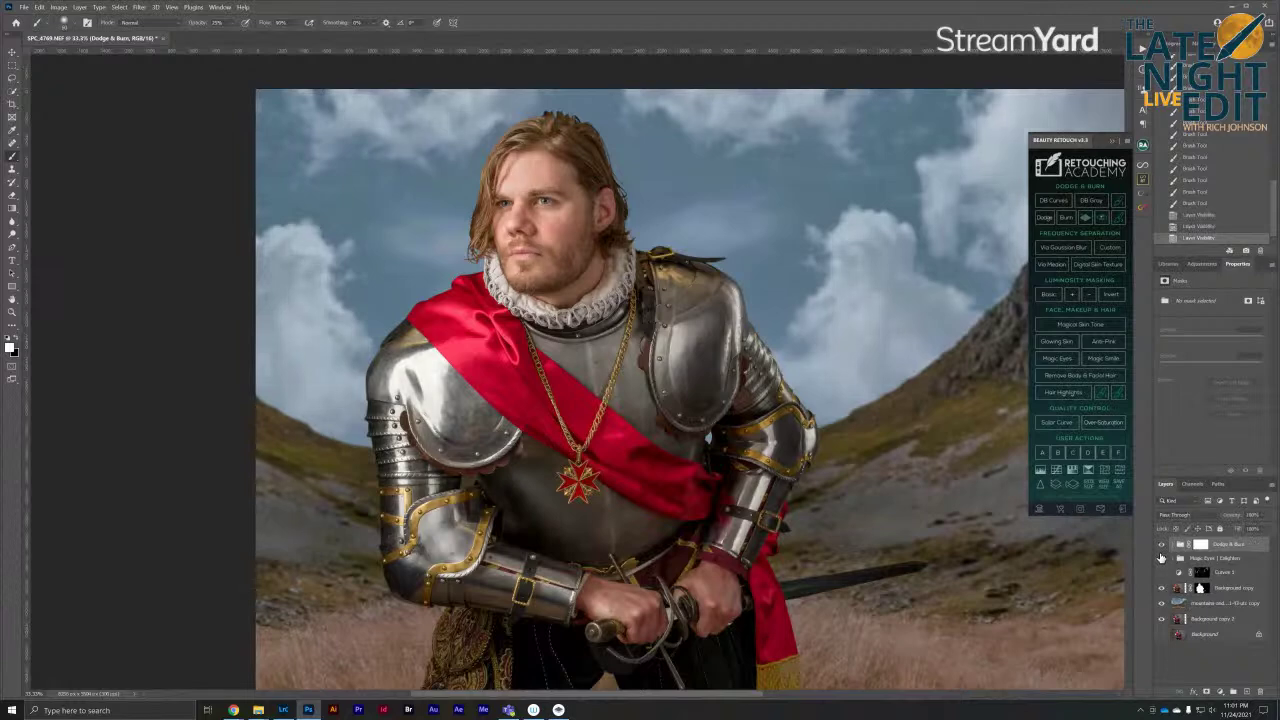
{"action": "left_click", "coordinate": [1161, 548]}
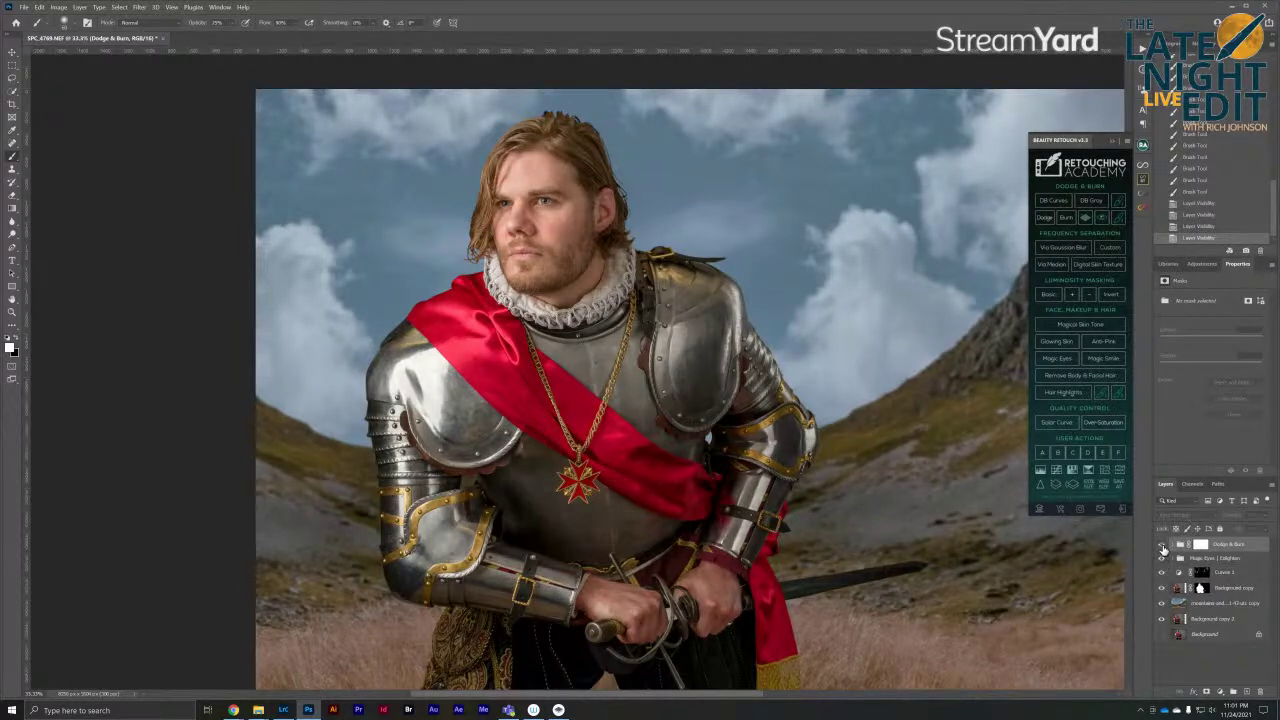
{"action": "left_click", "coordinate": [1161, 548]}
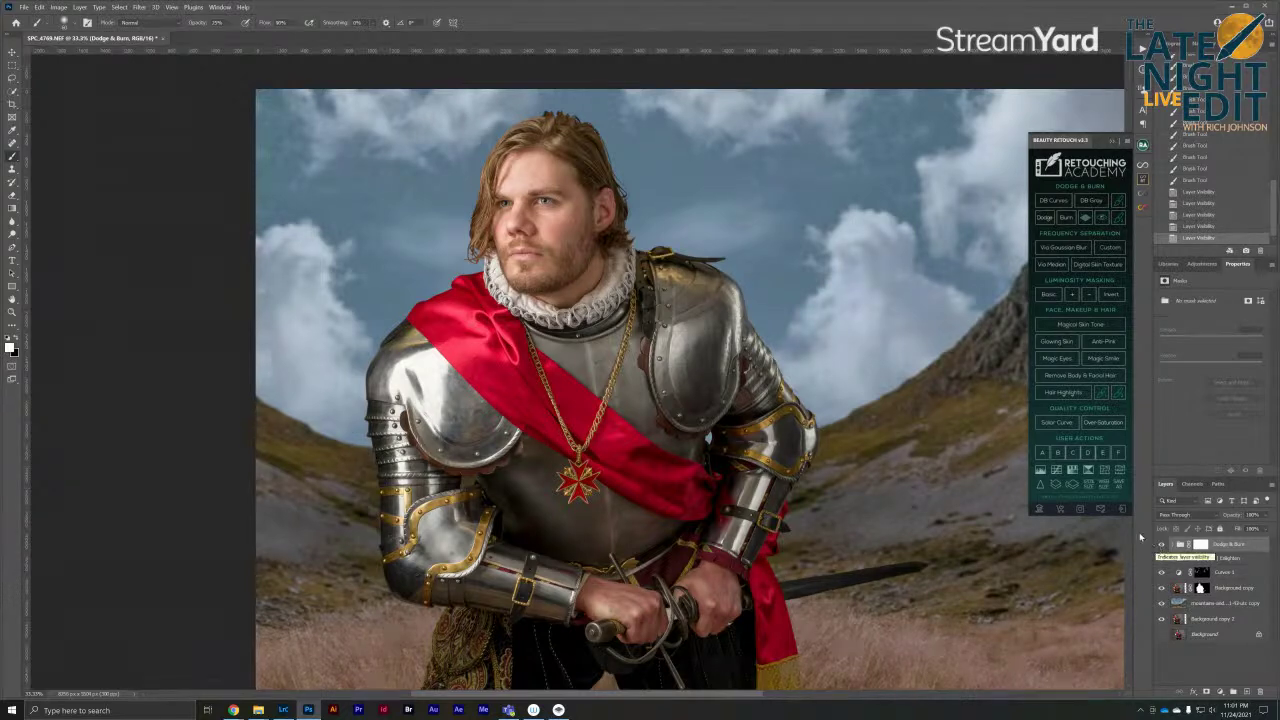
Add a Color Lookup adjustment layer with the FoggyNight.3DL LUT above the Dodge & Burn group, and hide it after previewing the look
{"action": "left_click", "coordinate": [1114, 142]}
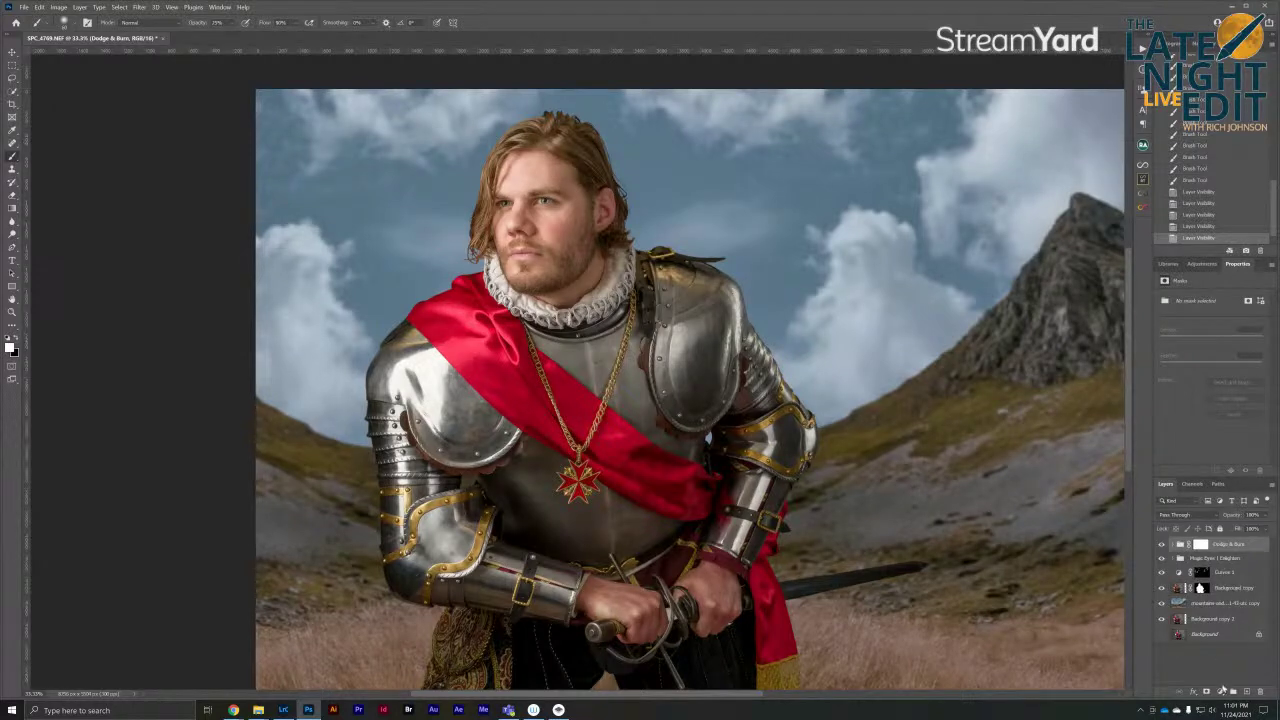
{"action": "left_click", "coordinate": [1219, 693]}
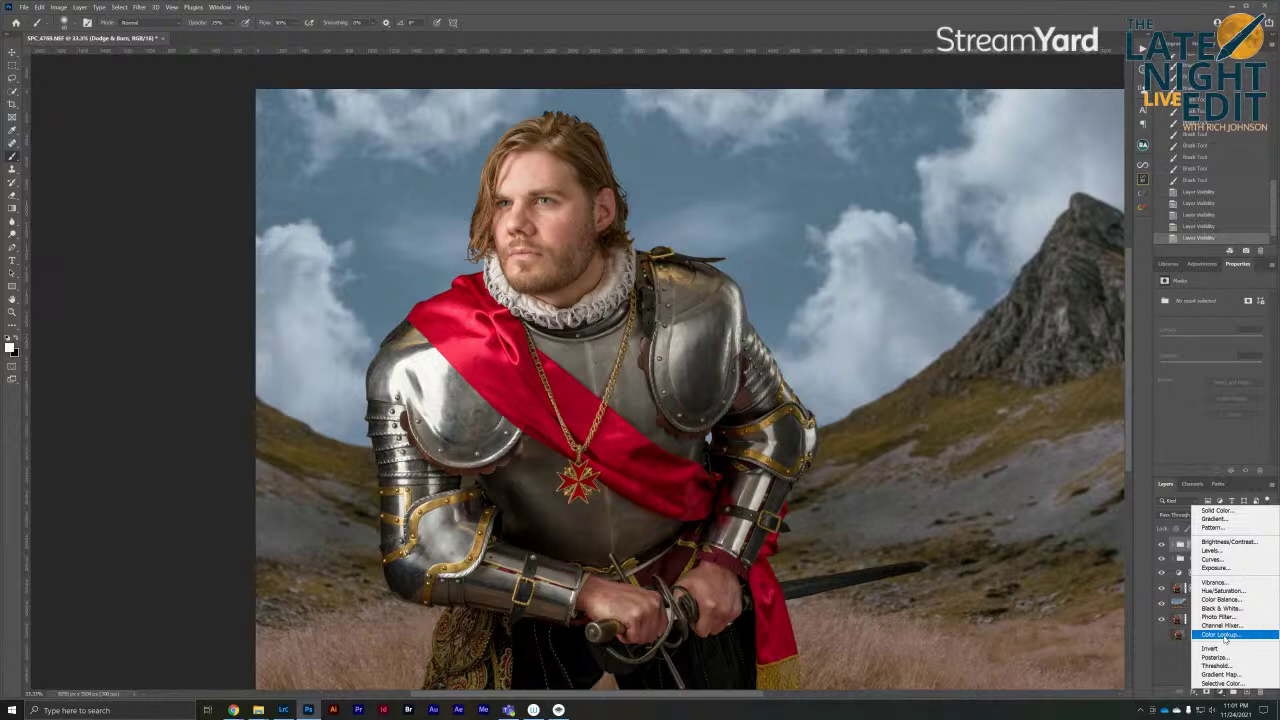
{"action": "left_click", "coordinate": [1224, 636]}
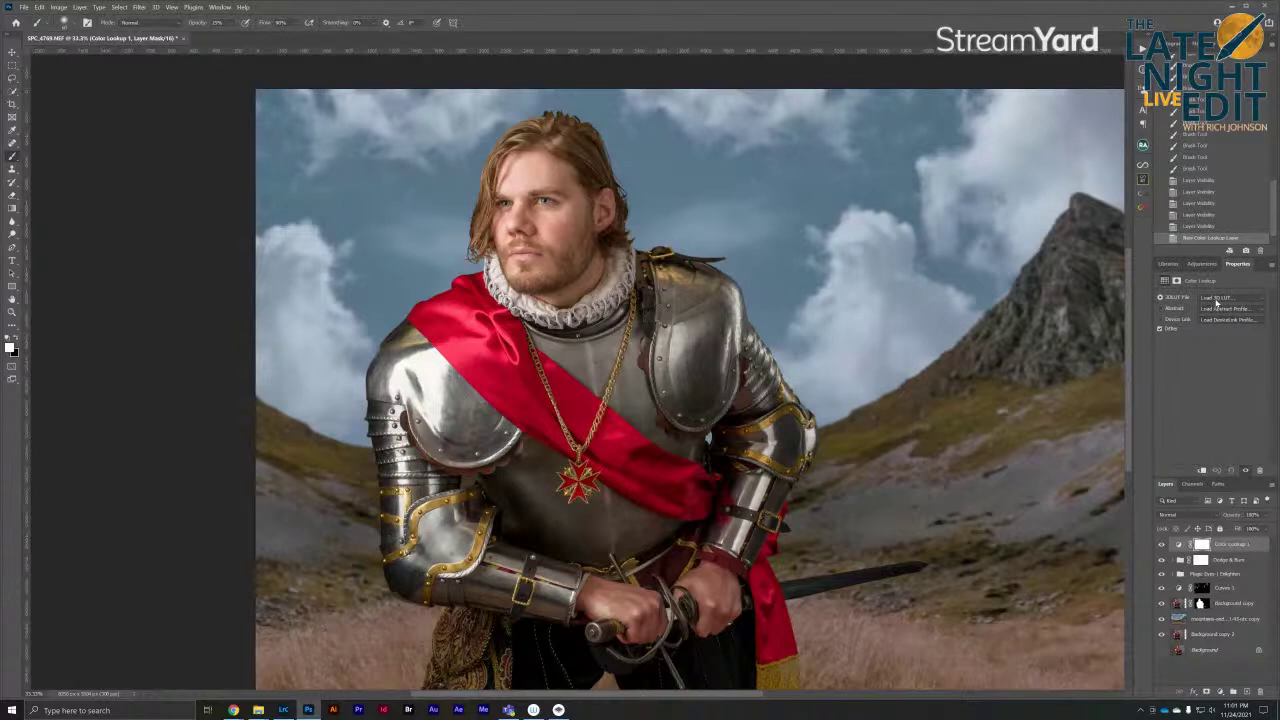
{"action": "left_click", "coordinate": [1216, 298]}
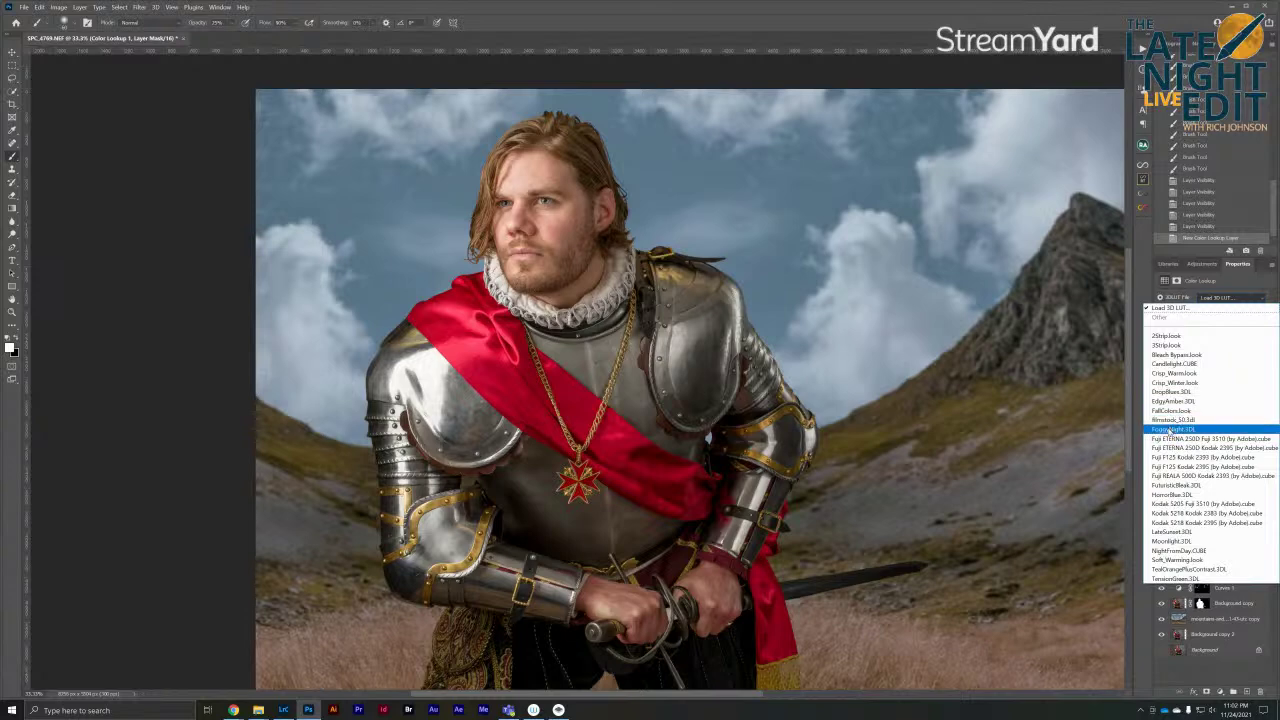
{"action": "left_click", "coordinate": [1170, 430]}
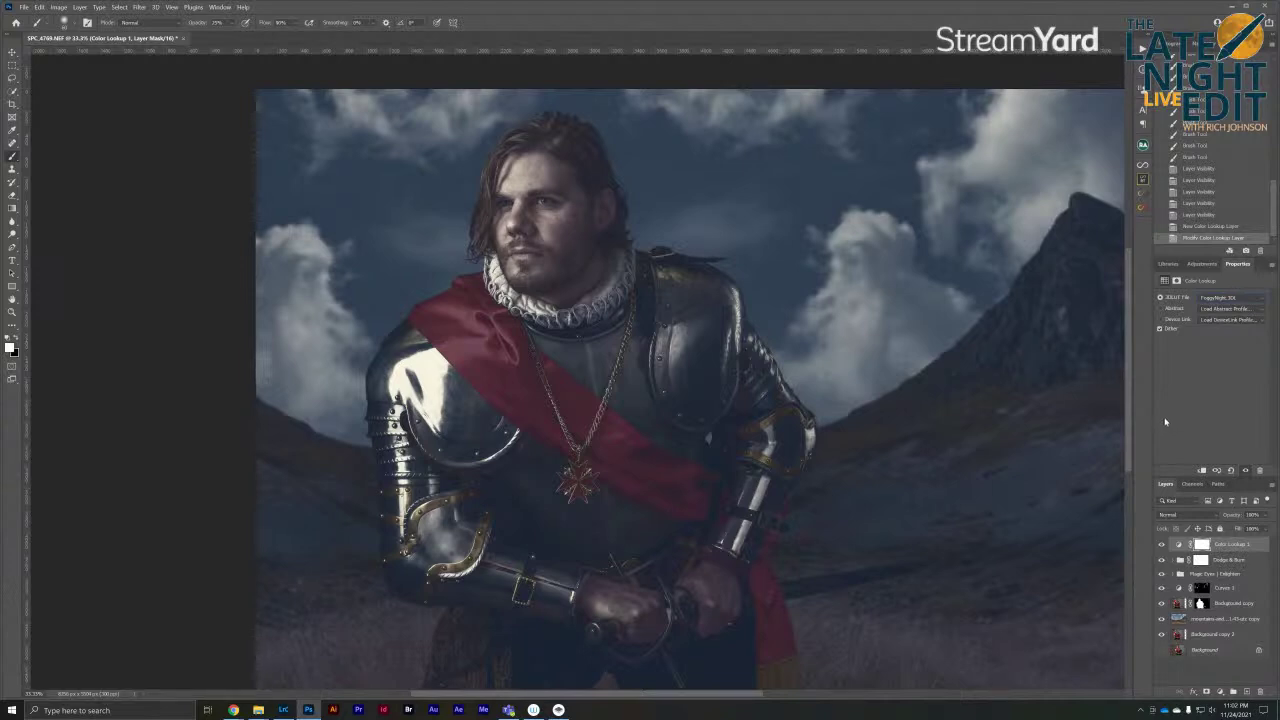
{"action": "left_click", "coordinate": [1161, 544]}
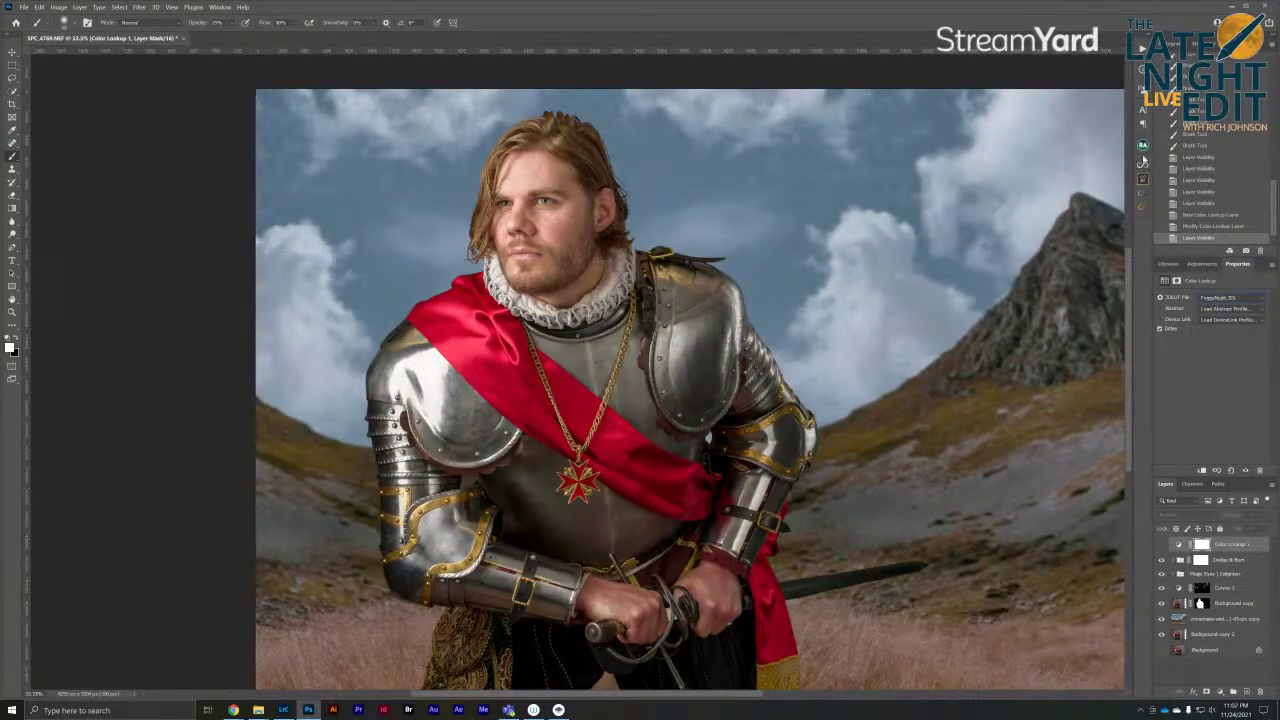
Target the shadow tones in Infinite Luma by narrowing the range to the dark end and raising the smoothness
{"action": "left_click", "coordinate": [1143, 168]}
{"action": "left_click_drag", "start_coordinate": [1069, 350], "coordinate": [1046, 340]}
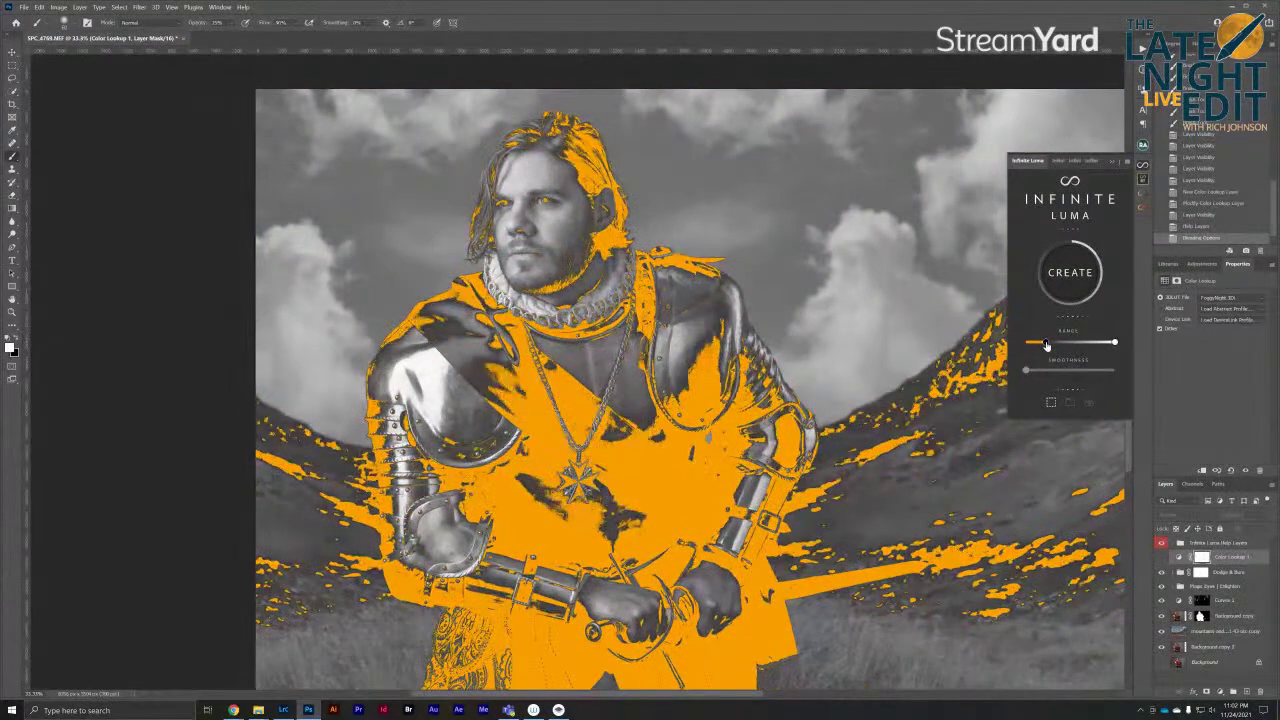
{"action": "left_click", "coordinate": [1057, 370]}
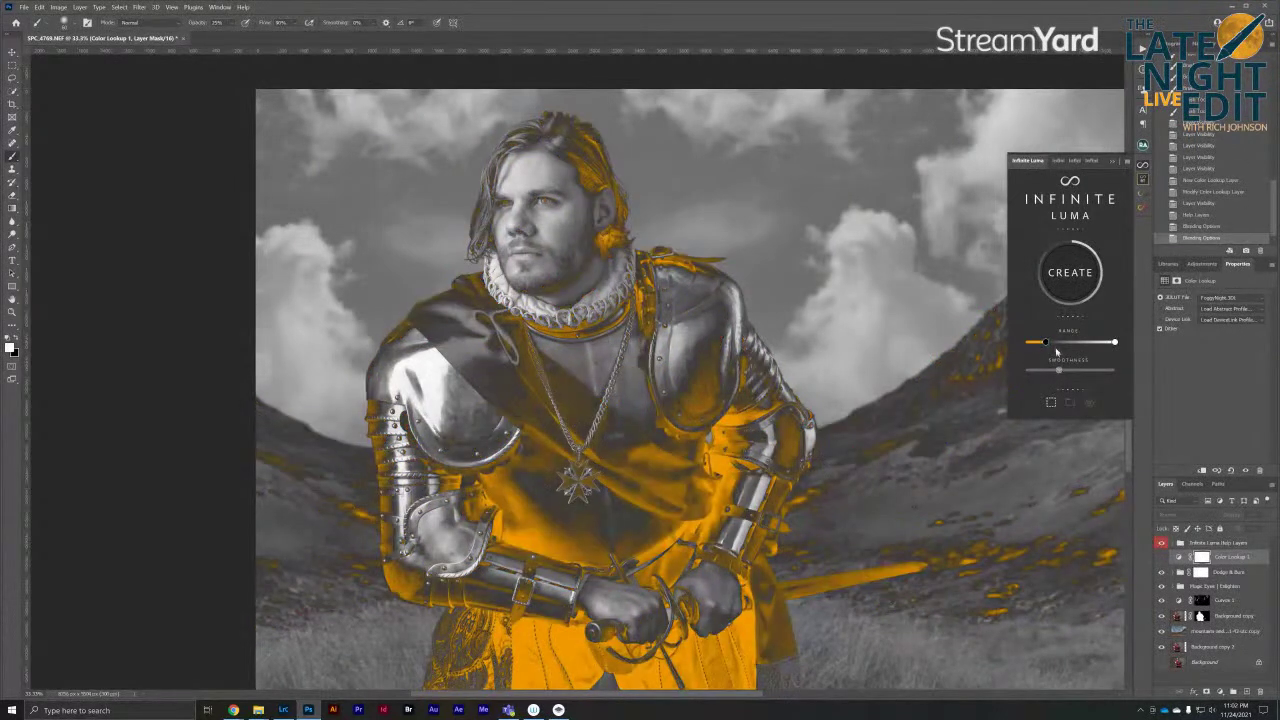
{"action": "left_click_drag", "start_coordinate": [1046, 342], "coordinate": [1055, 344]}
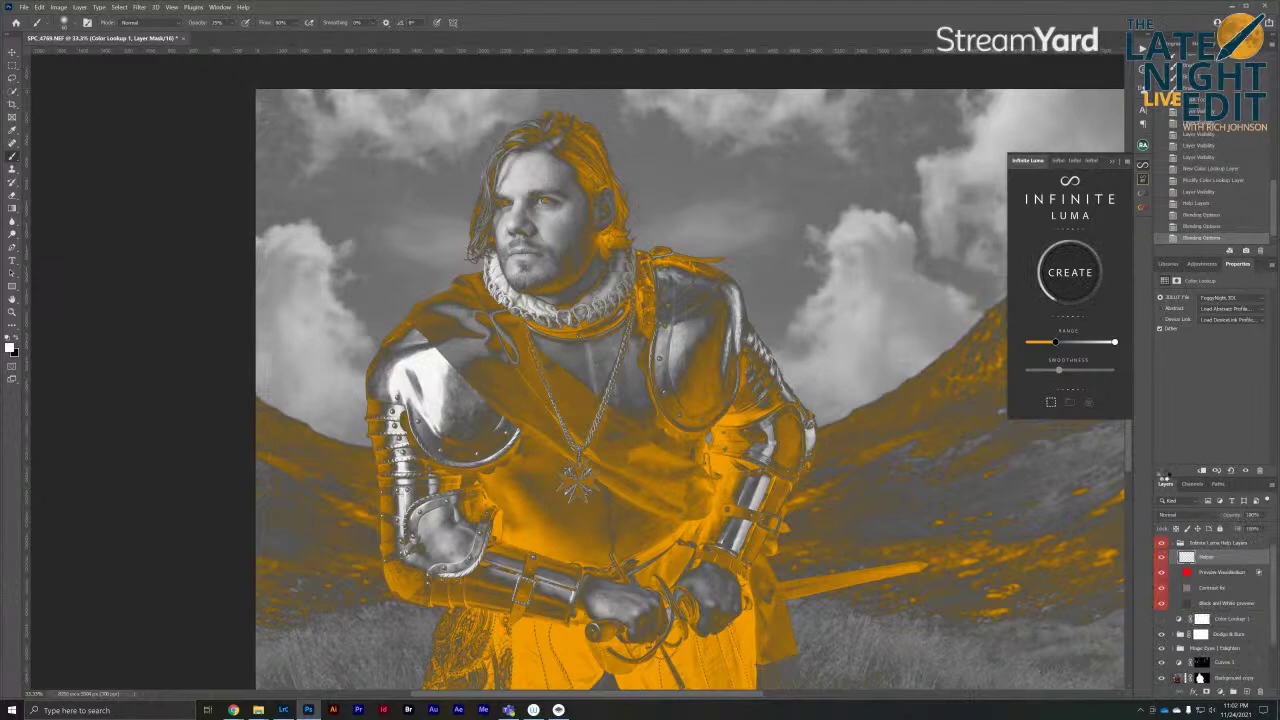
Create the luminosity selection, replace the Color Lookup 1 mask with it on the shown layer, and lower the layer's opacity
{"action": "right_click", "coordinate": [1172, 548]}
{"action": "left_click", "coordinate": [1167, 550]}
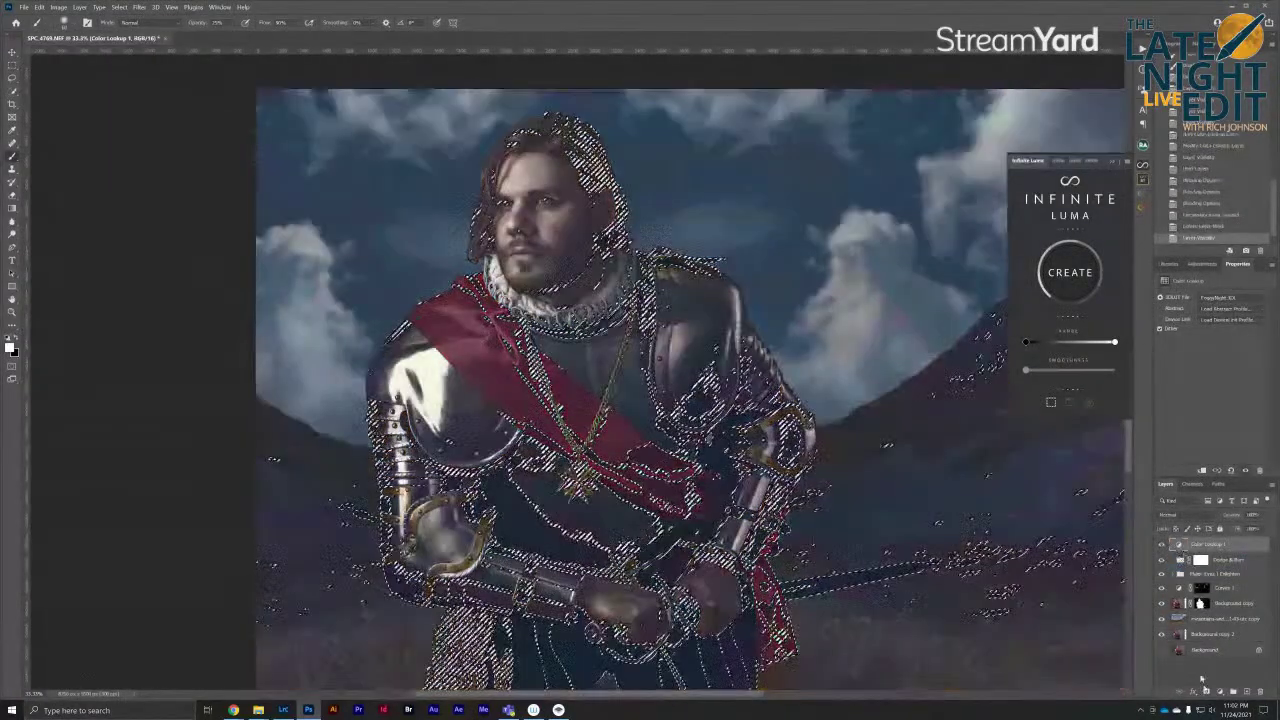
{"action": "left_click", "coordinate": [1207, 692]}
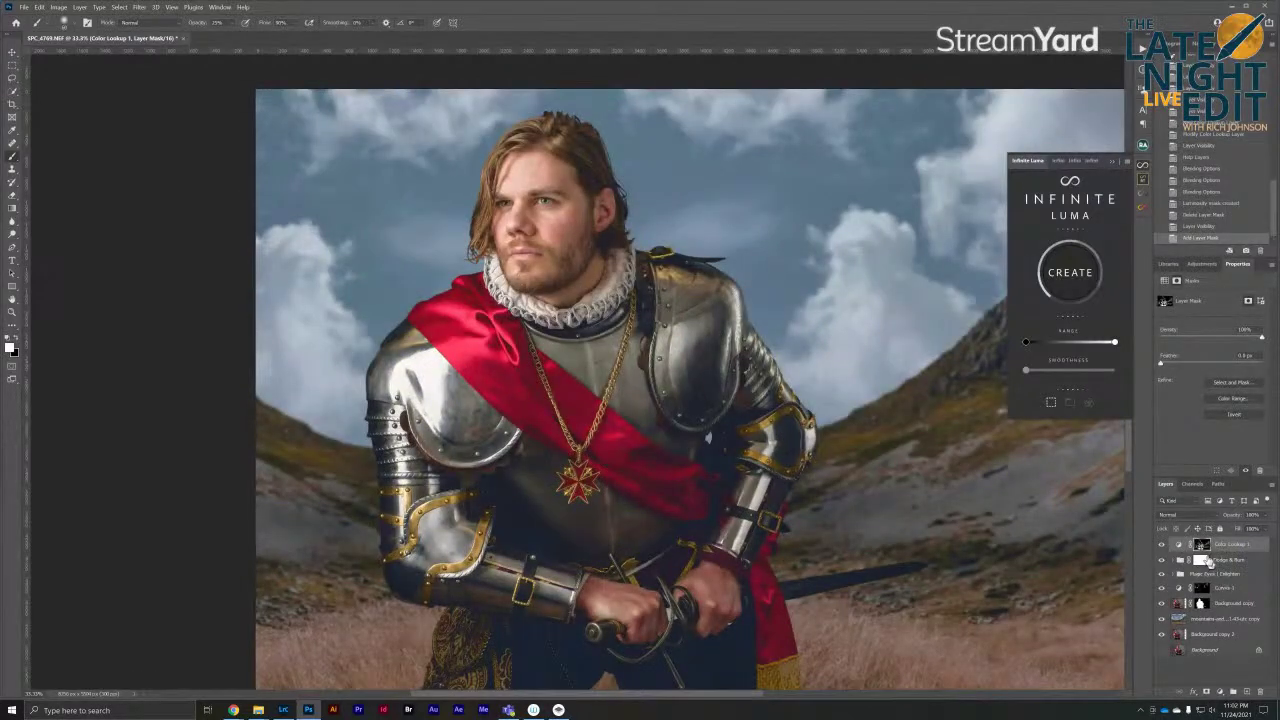
{"action": "left_click_drag", "start_coordinate": [1236, 515], "coordinate": [1220, 518]}
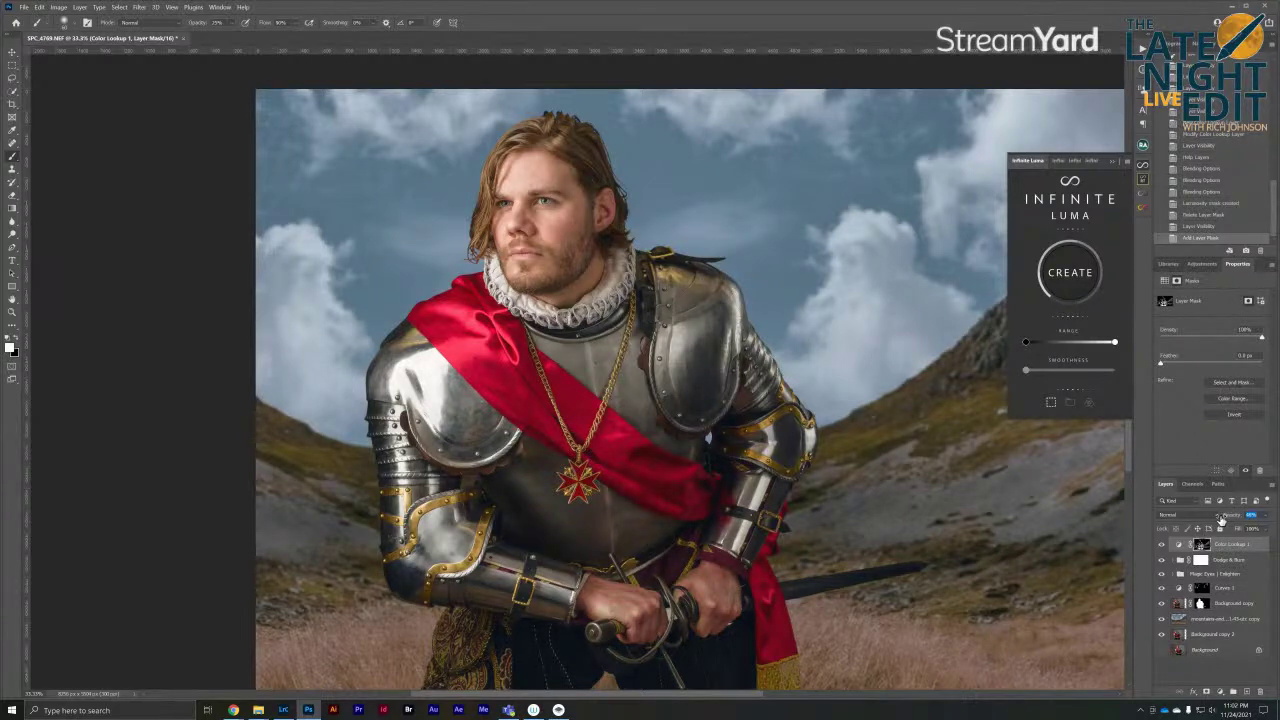
Add a Curves adjustment layer above the mountain backdrop, raise its midtones to brighten the background, and close Infinite Luma
{"action": "left_click", "coordinate": [1228, 619]}
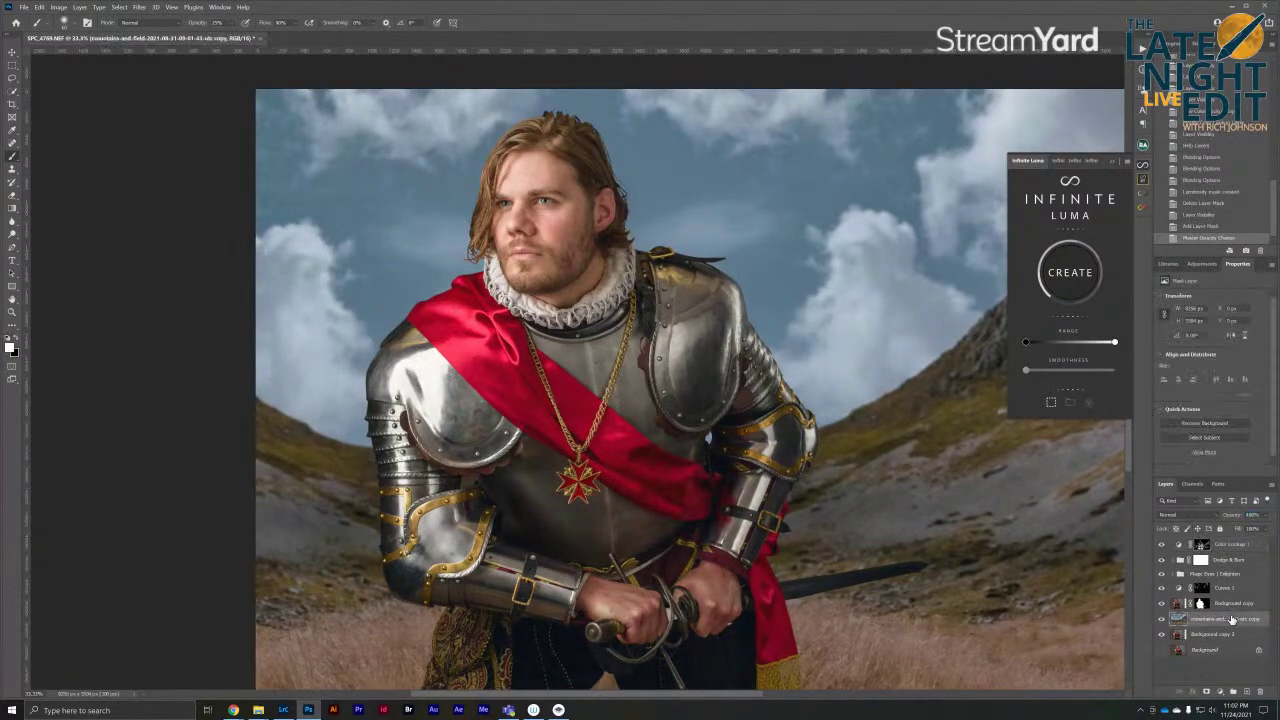
{"action": "left_click", "coordinate": [1220, 692]}
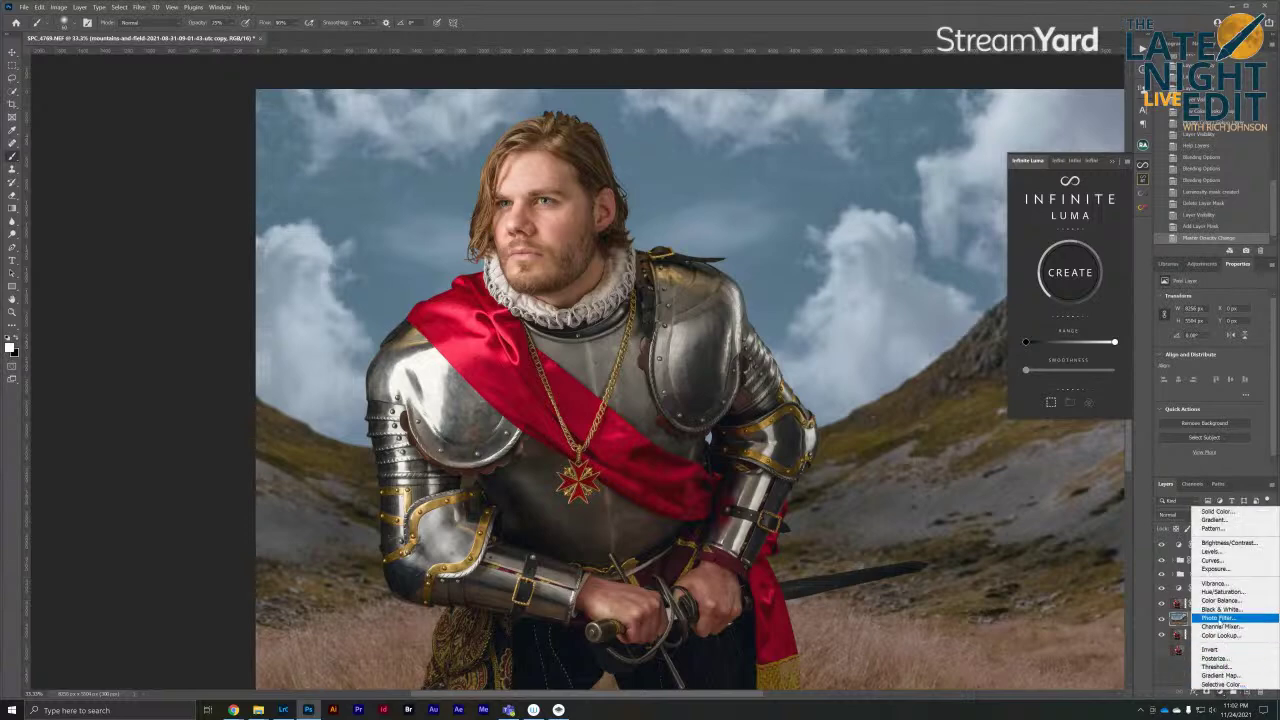
{"action": "left_click", "coordinate": [1211, 560]}
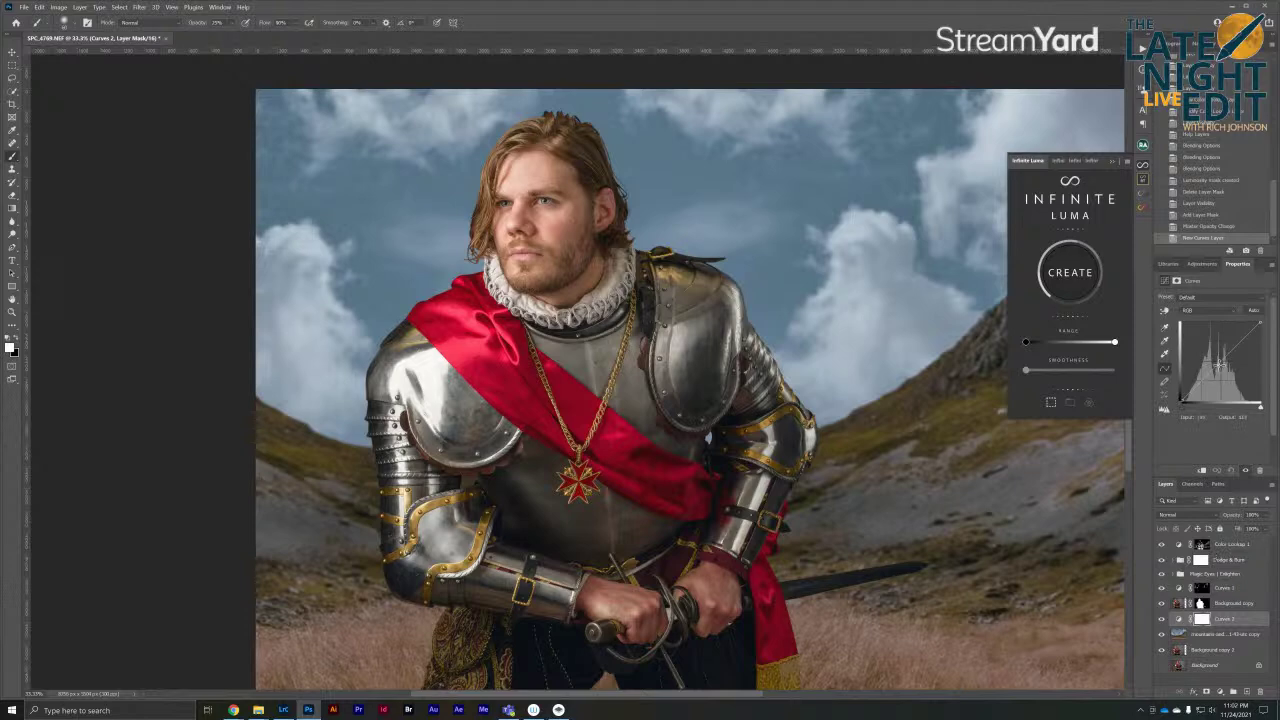
{"action": "left_click_drag", "start_coordinate": [1219, 365], "coordinate": [1218, 361]}
{"action": "mouse_move", "coordinate": [1217, 361]}
{"action": "left_mouse_down"}
{"action": "mouse_move", "coordinate": [1234, 345]}
{"action": "mouse_move", "coordinate": [1223, 343]}
{"action": "left_mouse_up"}
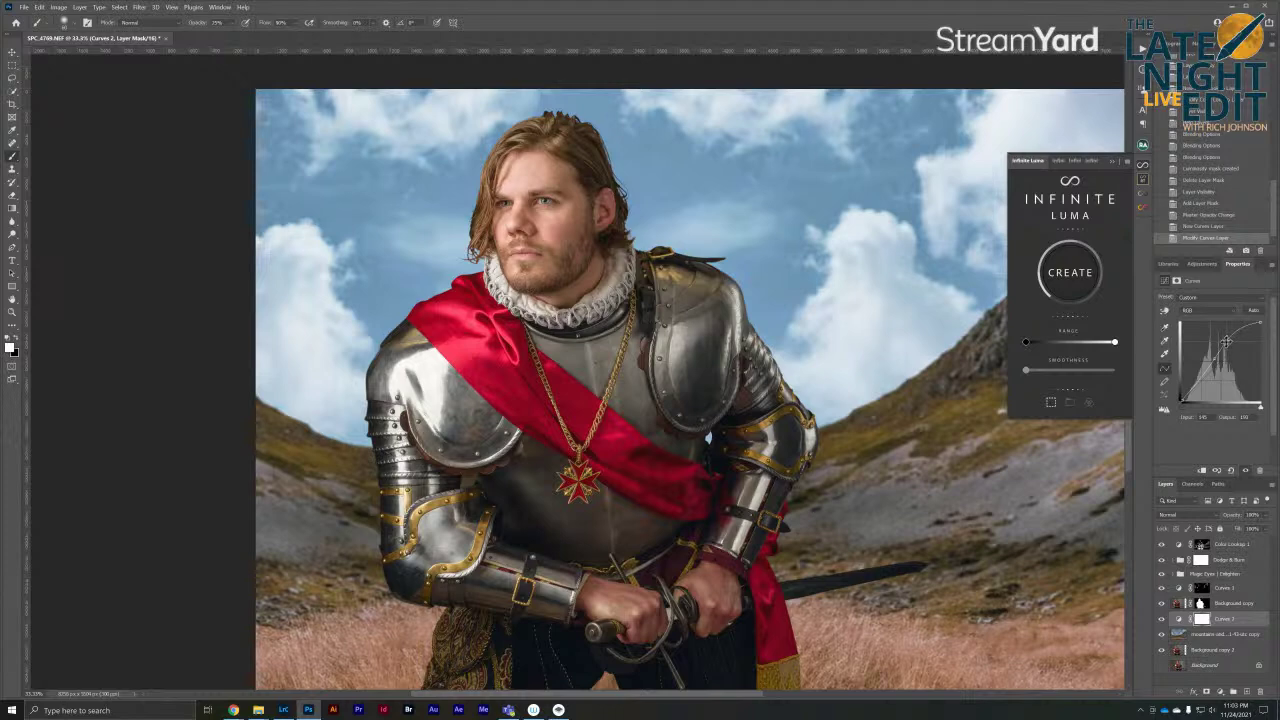
{"action": "left_click", "coordinate": [1117, 162]}
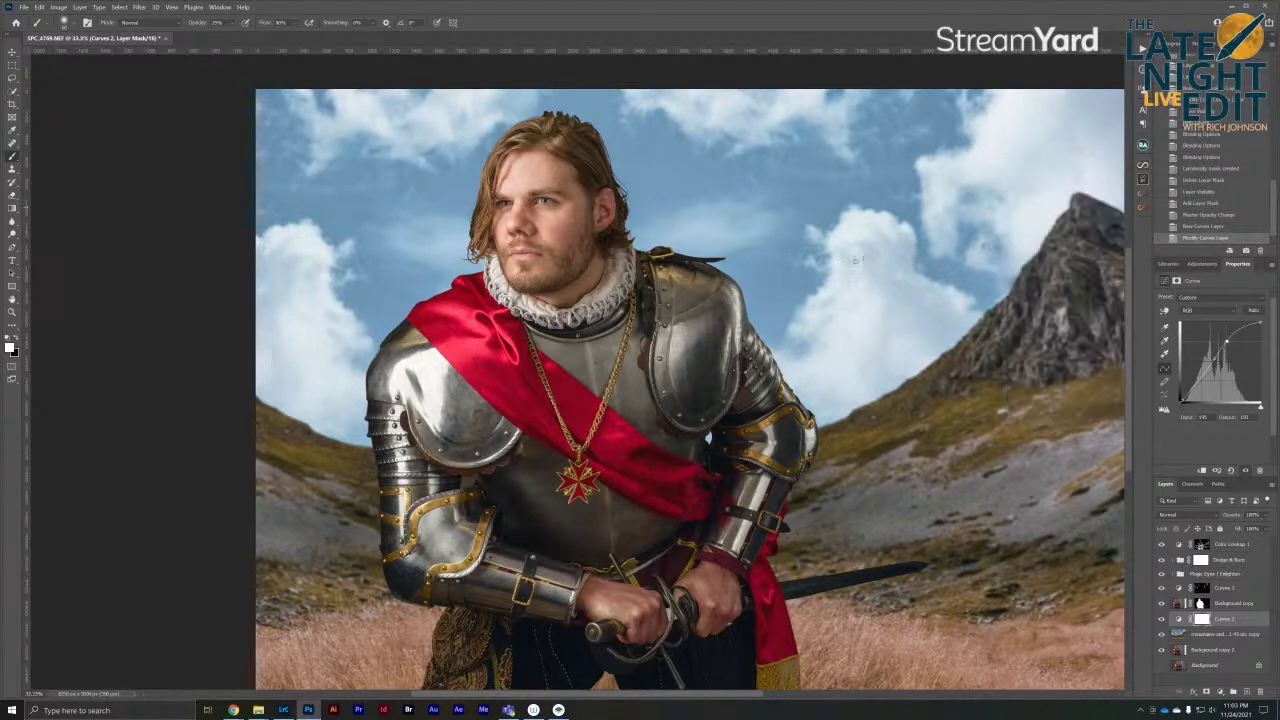
{"action": "left_click_drag", "start_coordinate": [882, 445], "coordinate": [807, 414]}
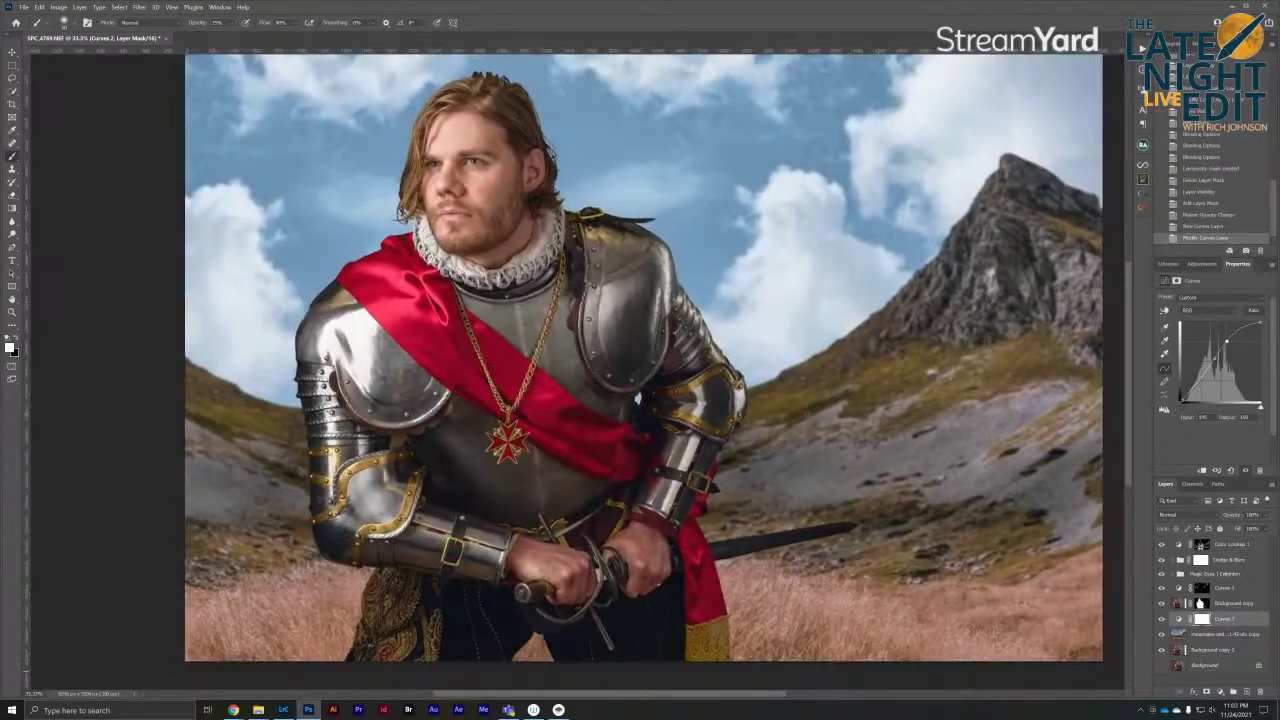
Compare the backdrop with the Curves 2 layer hidden and shown
{"action": "left_click", "coordinate": [1161, 619]}
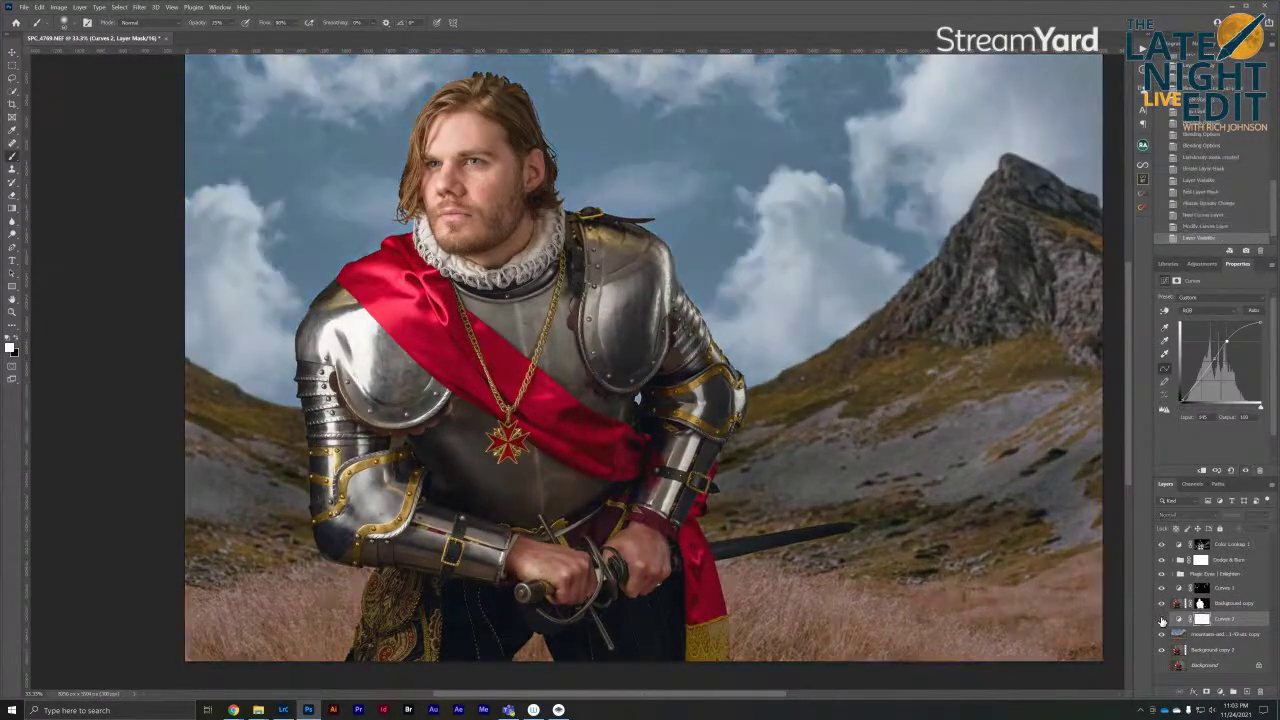
{"action": "left_click", "coordinate": [1161, 620]}
{"action": "left_click", "coordinate": [1161, 620]}
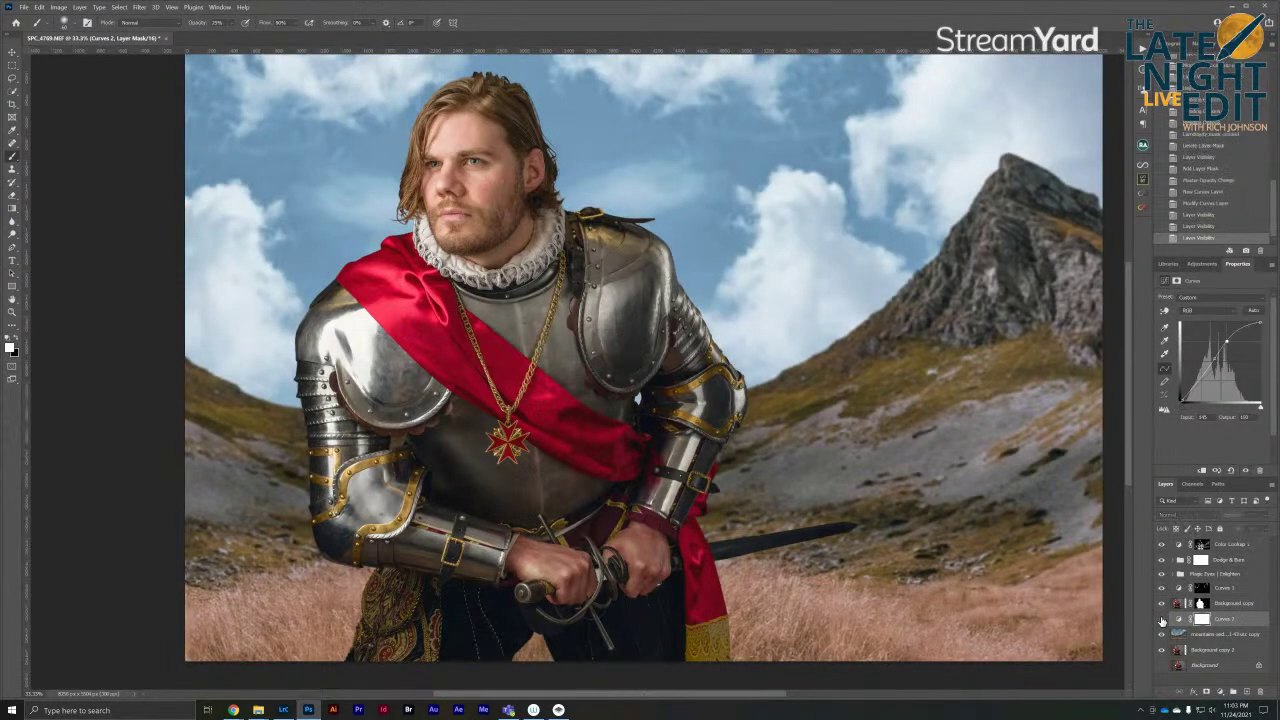
{"action": "left_click", "coordinate": [1161, 620]}
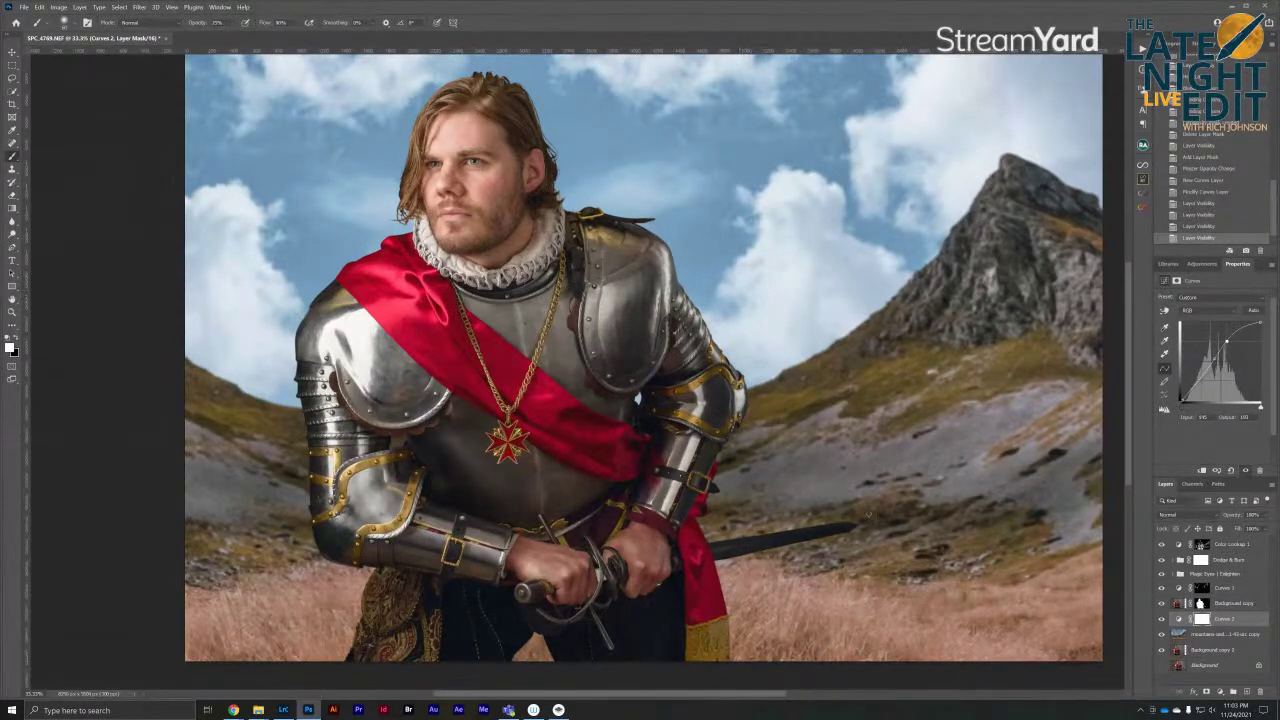
{"action": "left_click", "coordinate": [1161, 619]}
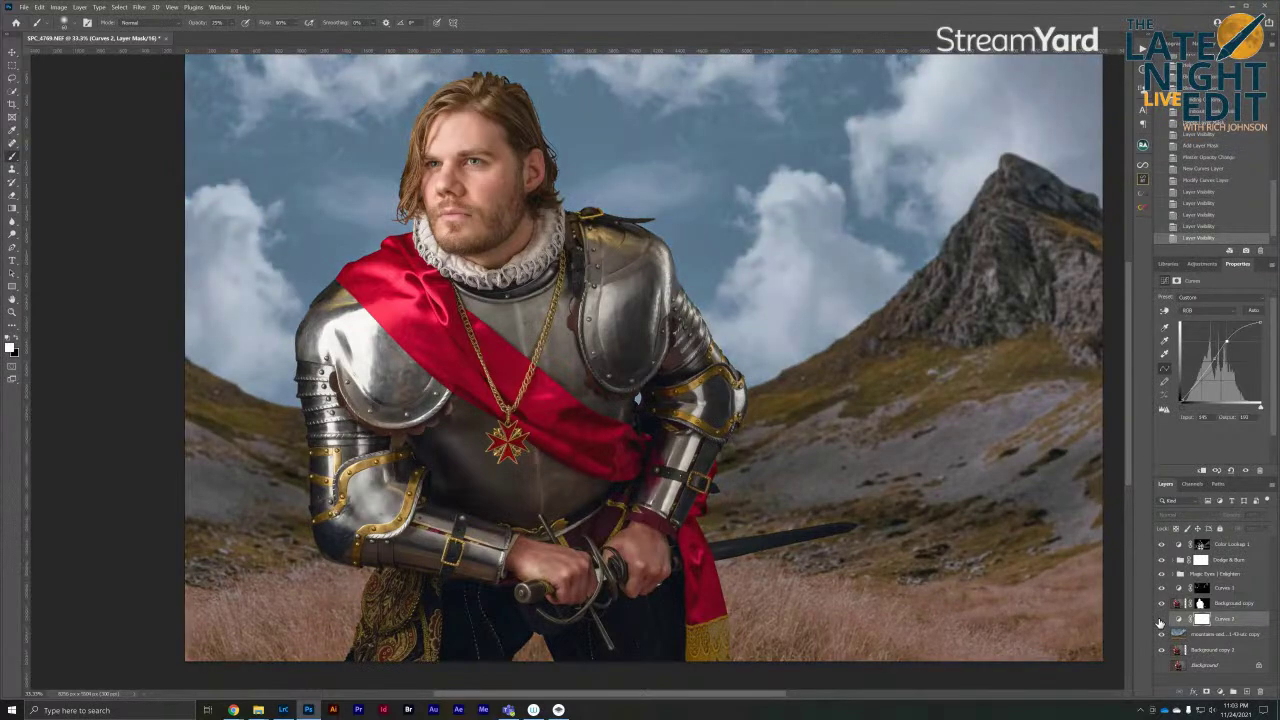
{"action": "left_click", "coordinate": [1161, 619]}
{"action": "left_click", "coordinate": [1161, 619]}
{"action": "left_click", "coordinate": [1161, 619]}
Try to add a Black & White adjustment layer above the Color Lookup 1 layer
{"action": "left_click", "coordinate": [1234, 549]}
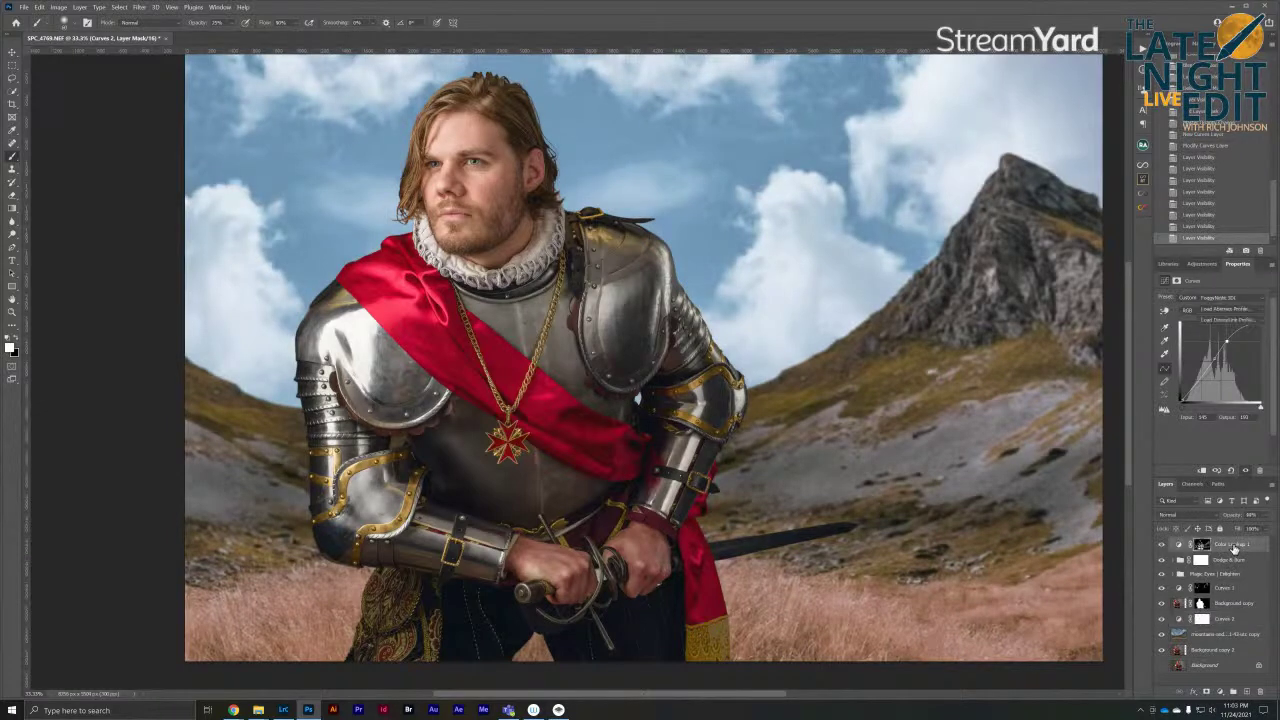
{"action": "left_click", "coordinate": [1219, 691]}
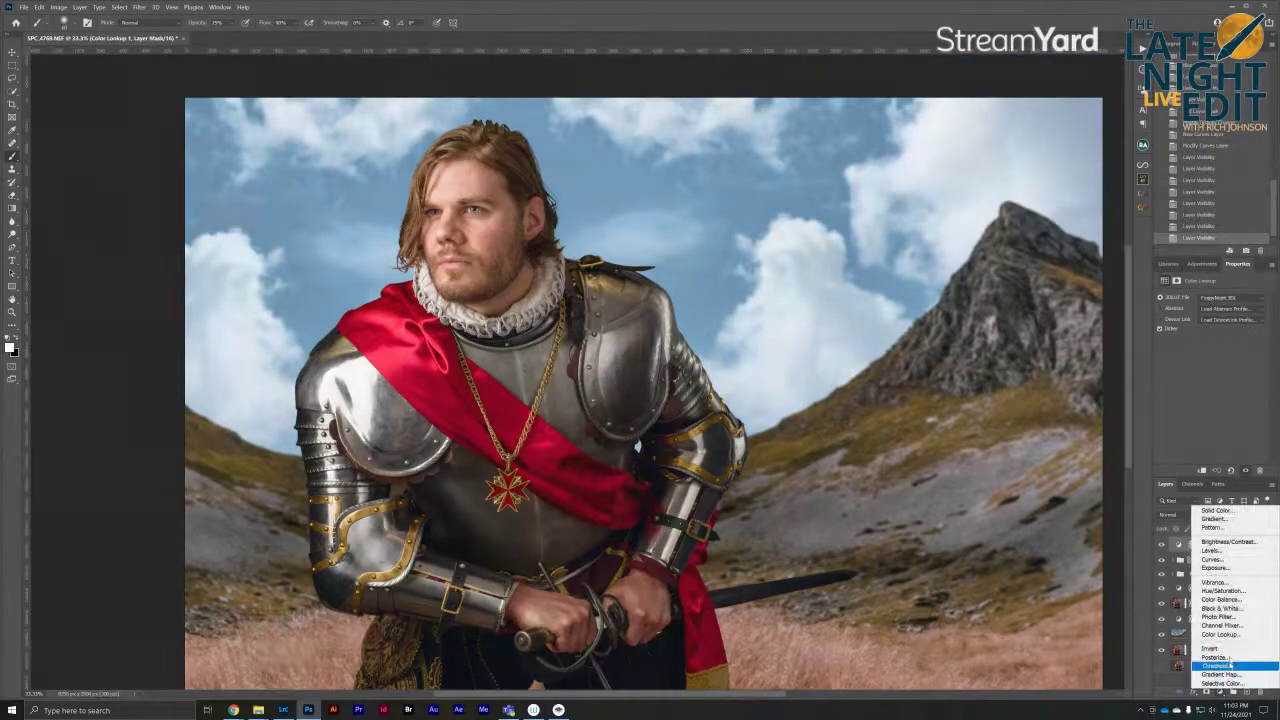
{"action": "left_click", "coordinate": [1220, 607]}
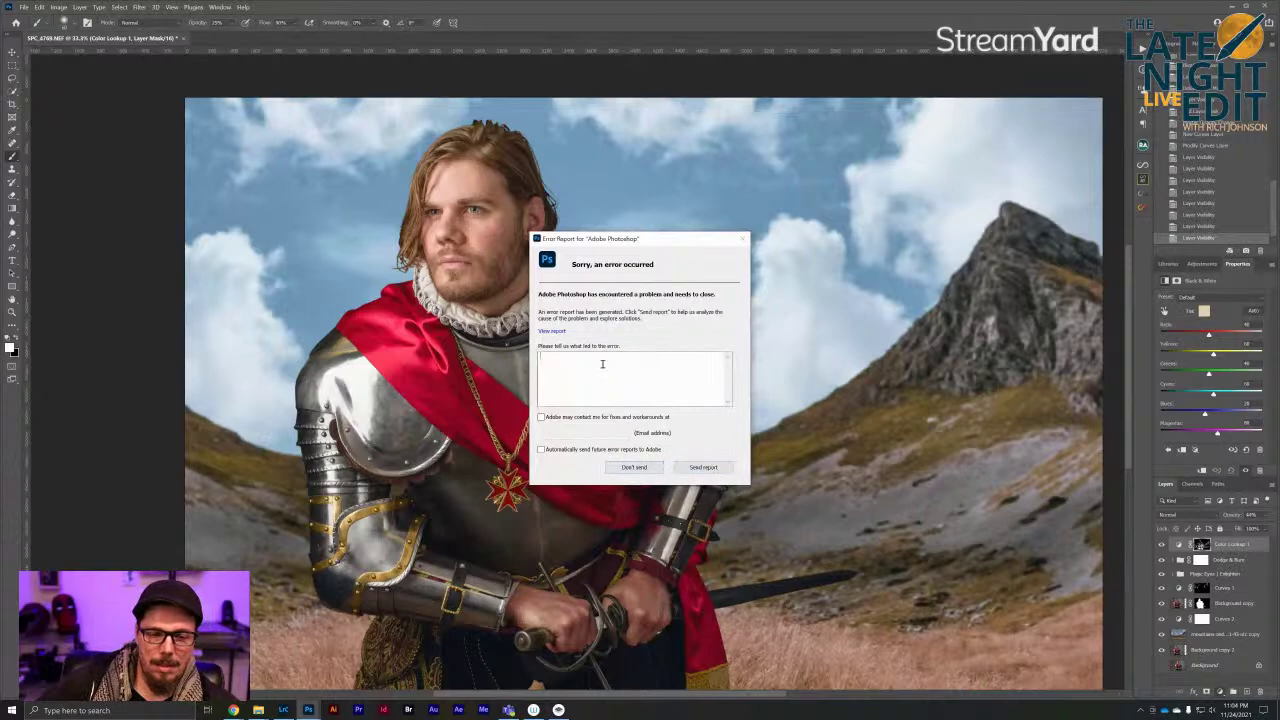
Send the crash report with the comment "Your program sucks!!!!! Fix this Please!!!!!!!!!!!!", and close the report and the background-removal window
{"action": "type", "text": "Yes"}
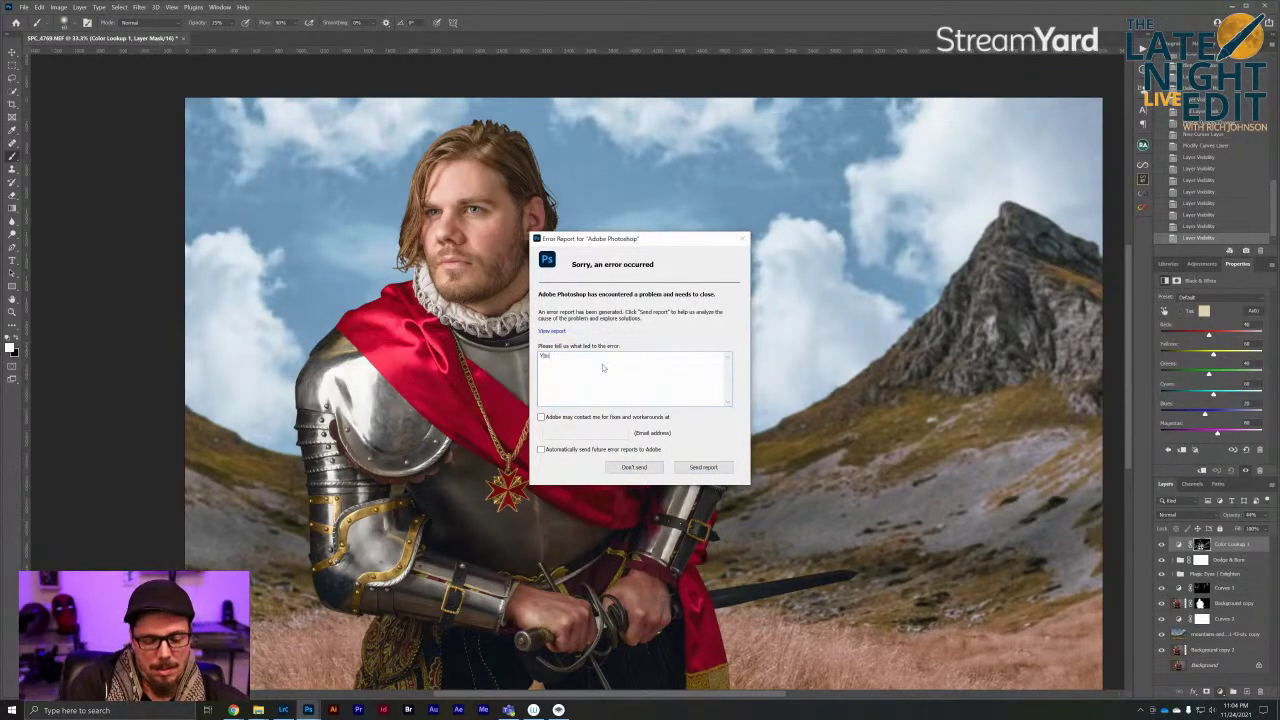
{"action": "type", "text": "r program sucks"}
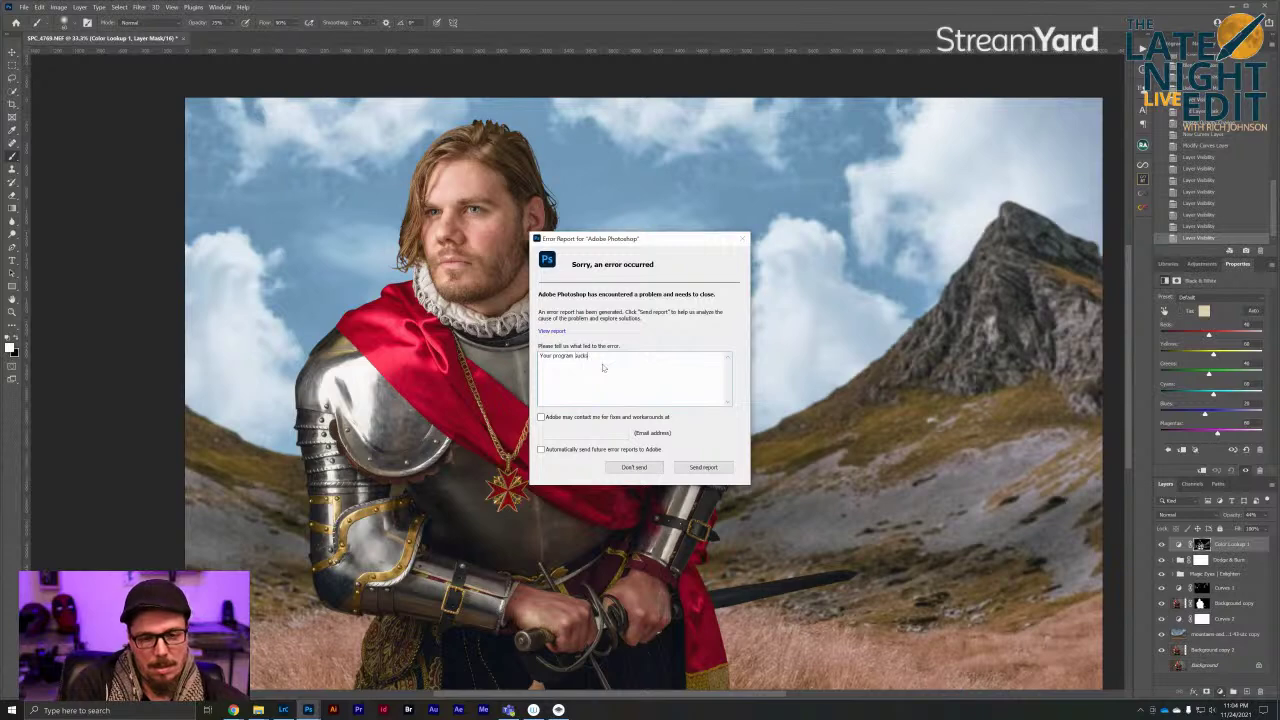
{"action": "type", "text": "!!!!!"}
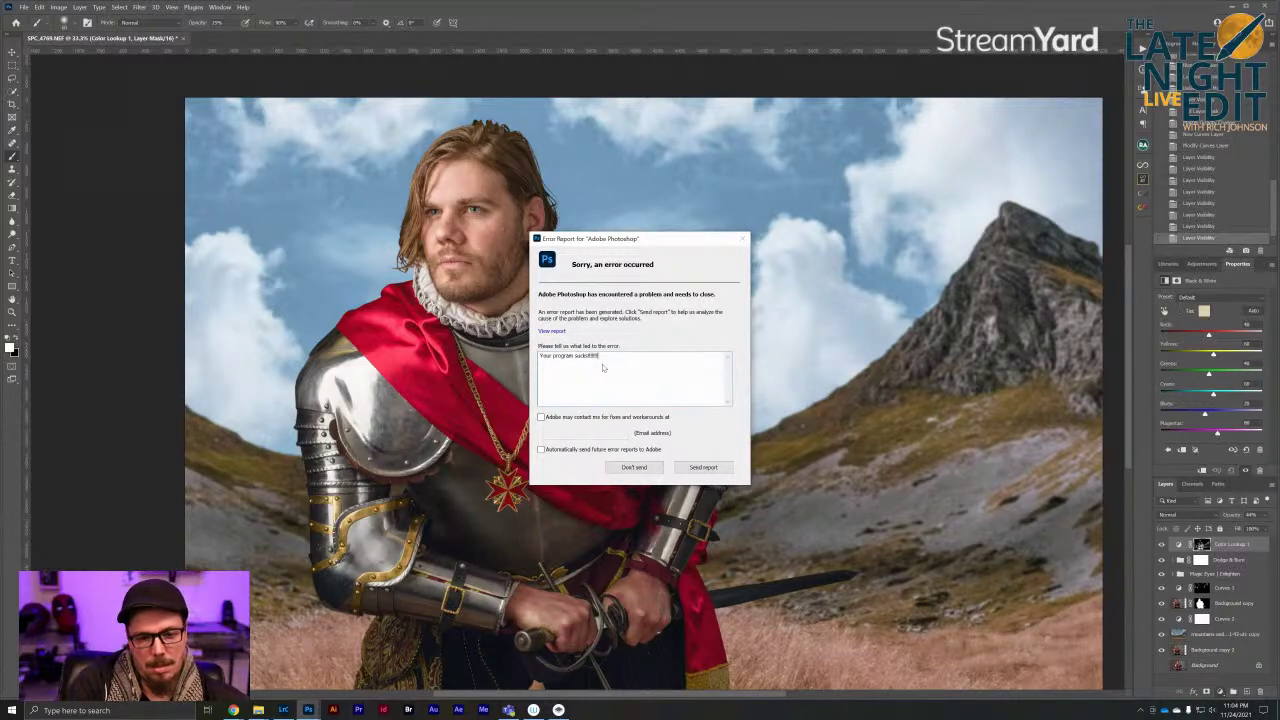
{"action": "type", "text": " Fix this "}
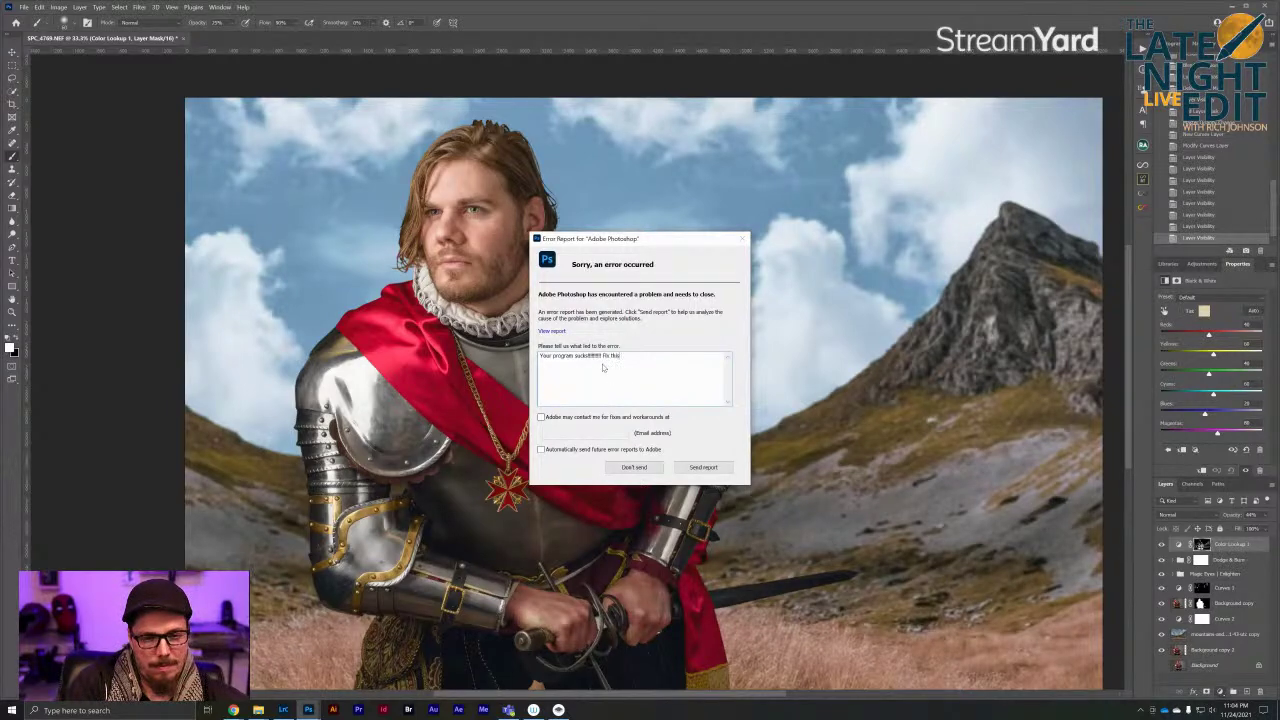
{"action": "type", "text": "Please!!!!!!!!!!!!"}
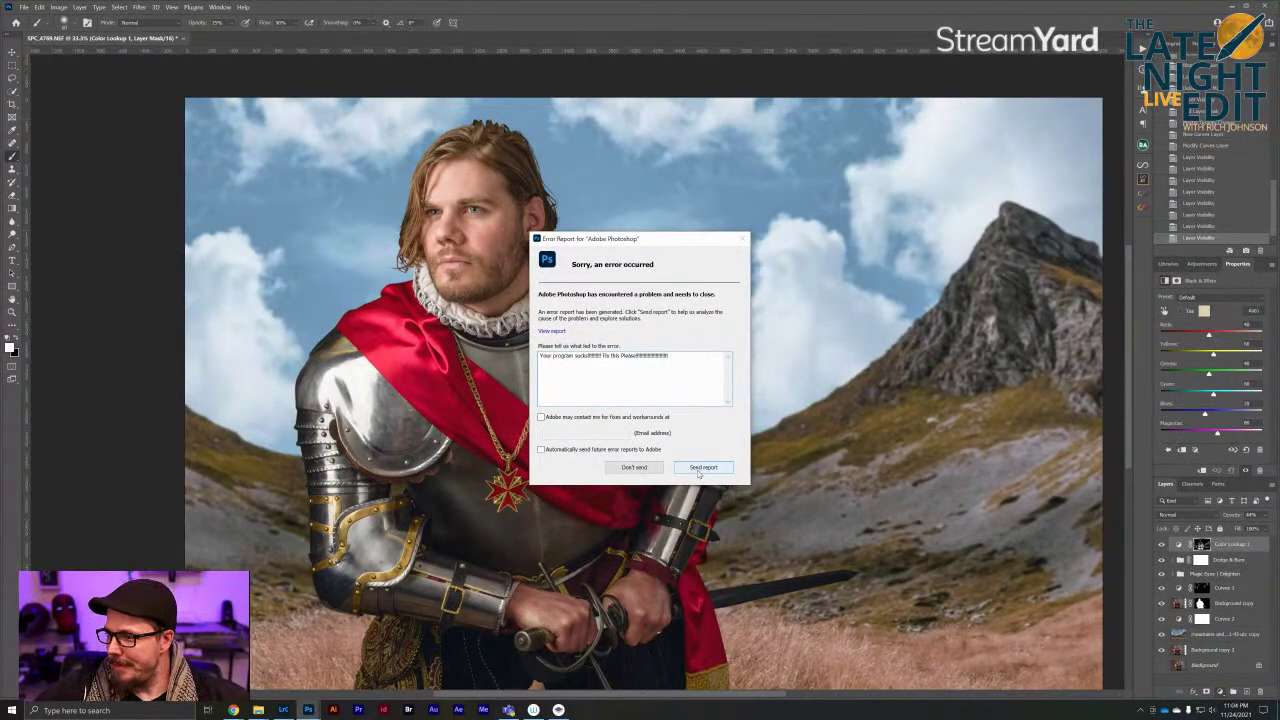
{"action": "left_click", "coordinate": [699, 469]}
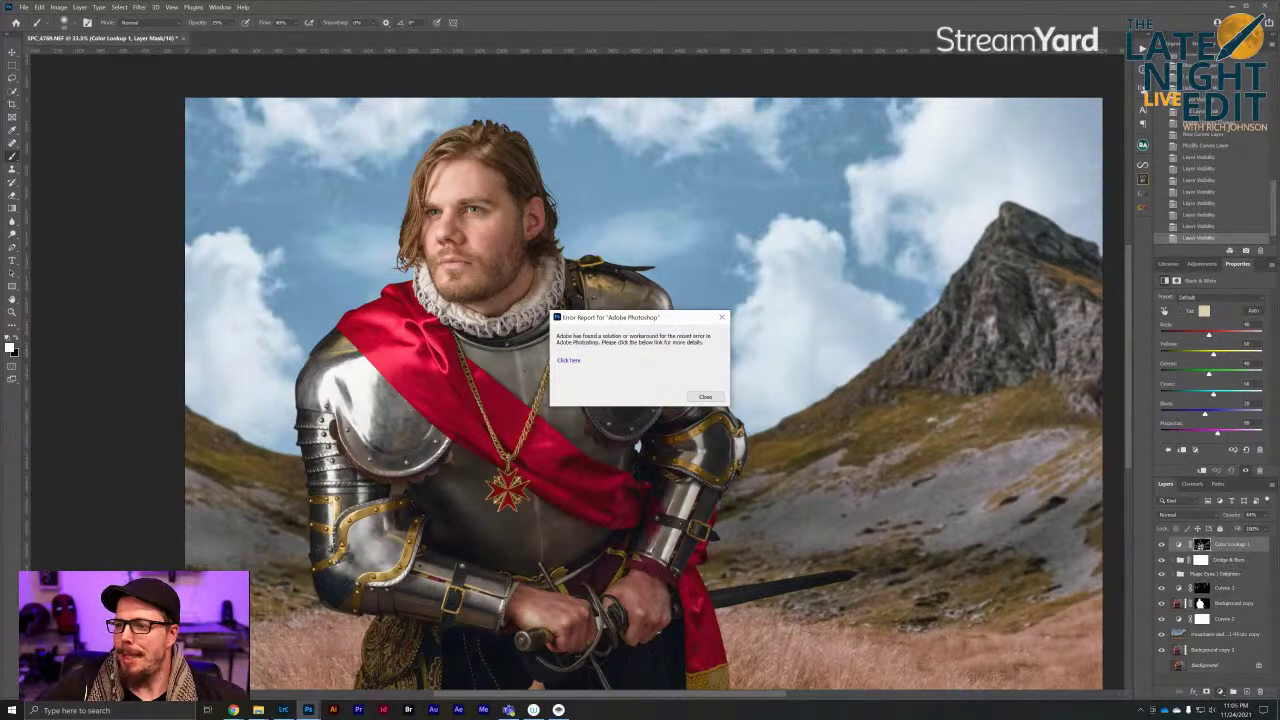
{"action": "key", "text": "alt+Tab"}
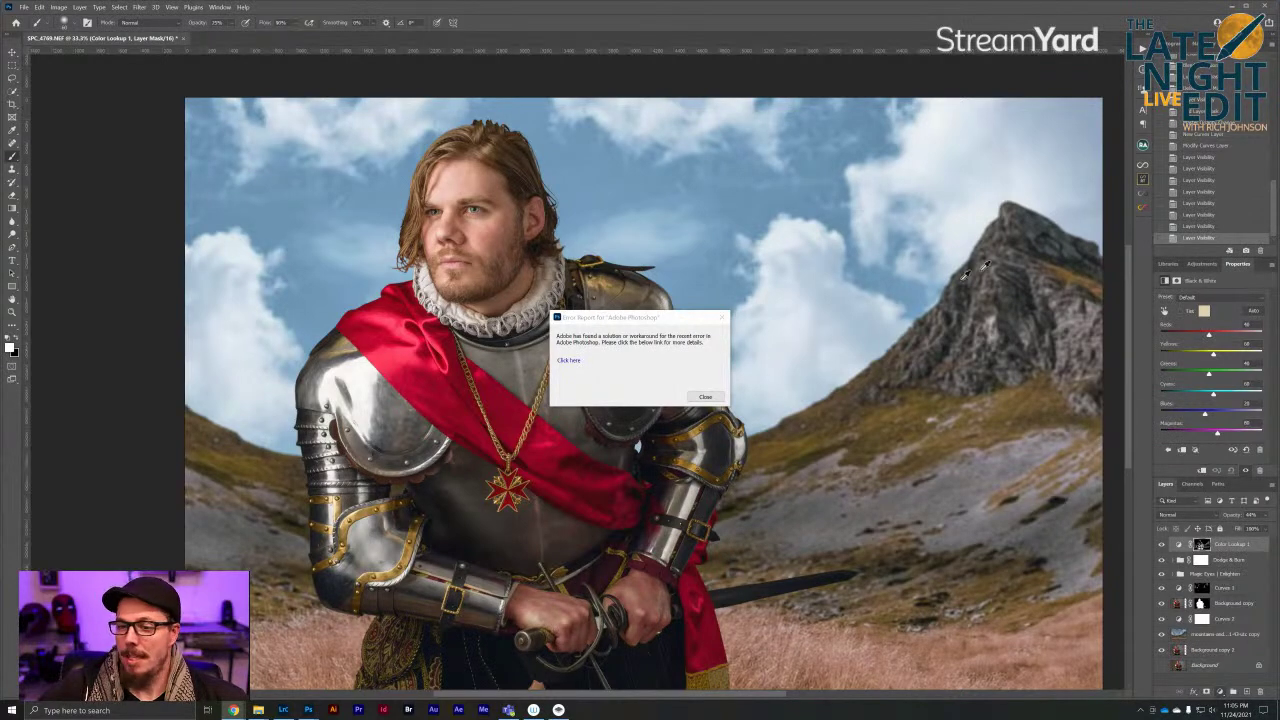
{"action": "left_click", "coordinate": [712, 398]}
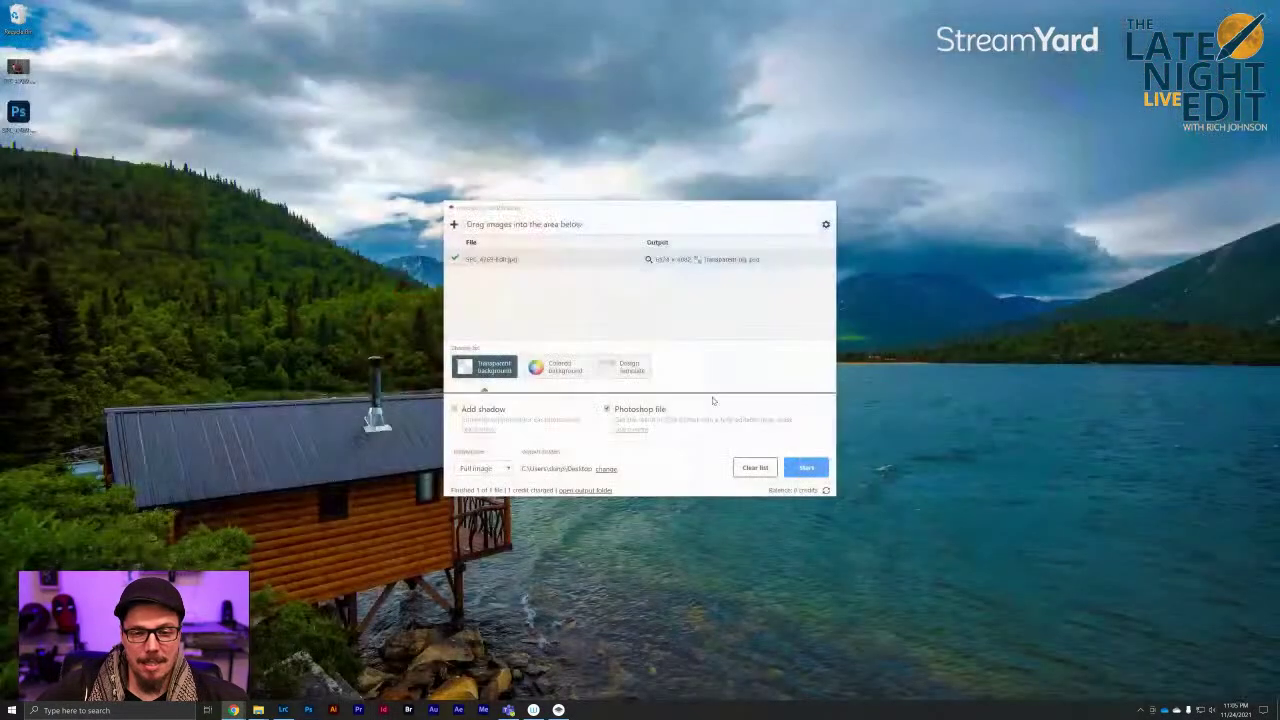
{"action": "left_click", "coordinate": [830, 207]}
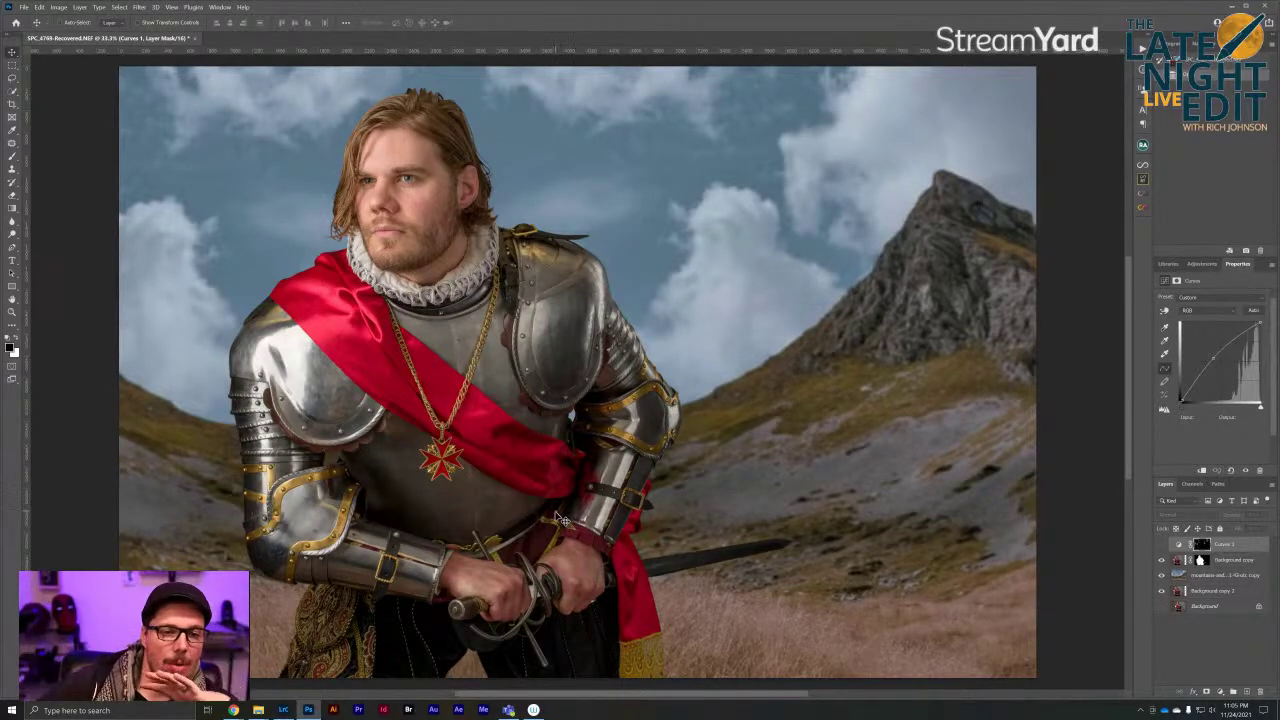
Compare the recovered portrait with and without the Curves 1 layer and leave that layer shown
{"action": "scroll", "coordinate": [940, 542], "scroll_direction": "up", "scroll_amount": 1}
{"action": "left_click", "coordinate": [1163, 545]}
{"action": "left_click", "coordinate": [1163, 545]}
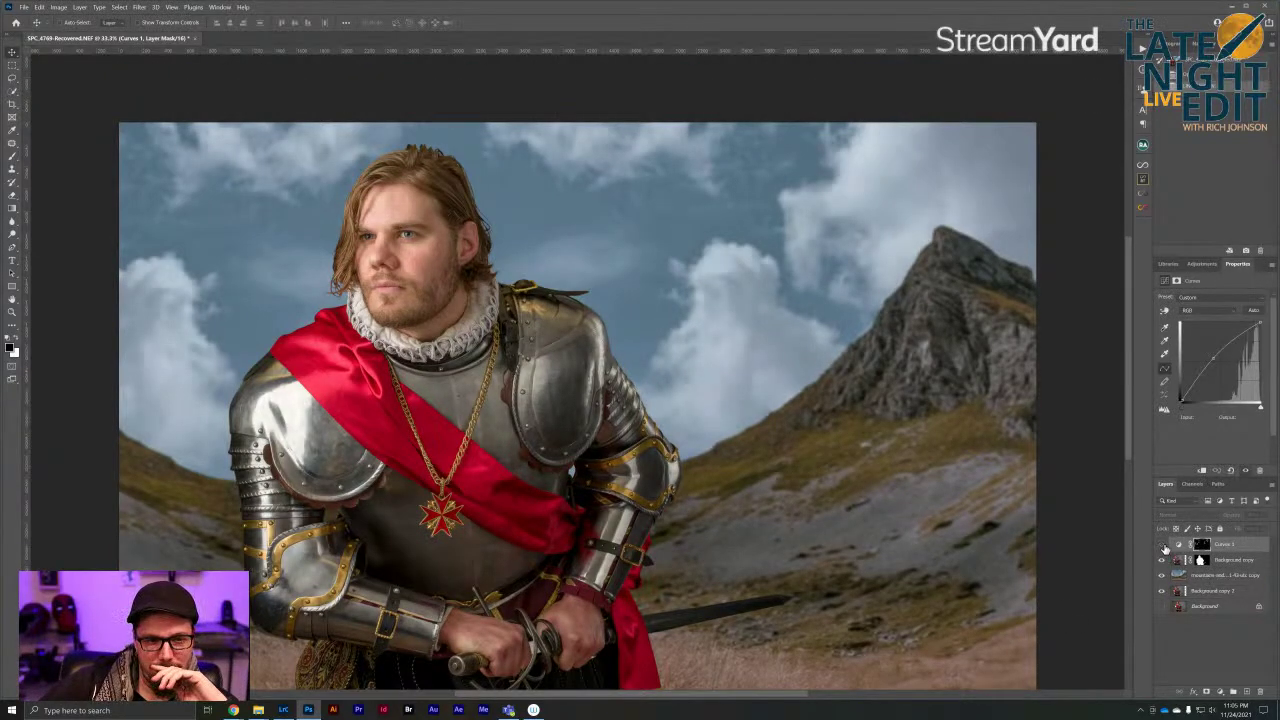
{"action": "left_click", "coordinate": [1163, 545]}
Try to add a Black & White adjustment layer above the mountain backdrop layer
{"action": "left_click", "coordinate": [1225, 575]}
{"action": "scroll", "coordinate": [1225, 575], "scroll_direction": "down", "scroll_amount": 1}
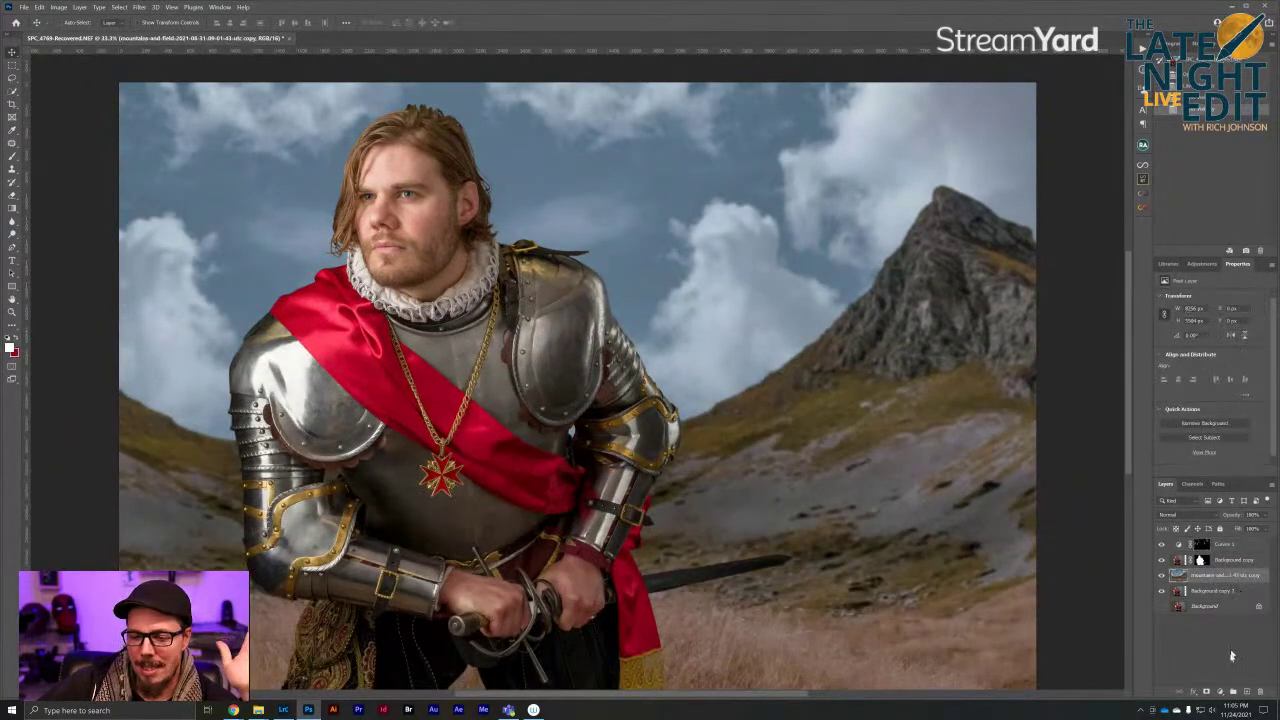
{"action": "left_click", "coordinate": [1220, 691]}
{"action": "left_click", "coordinate": [1220, 611]}
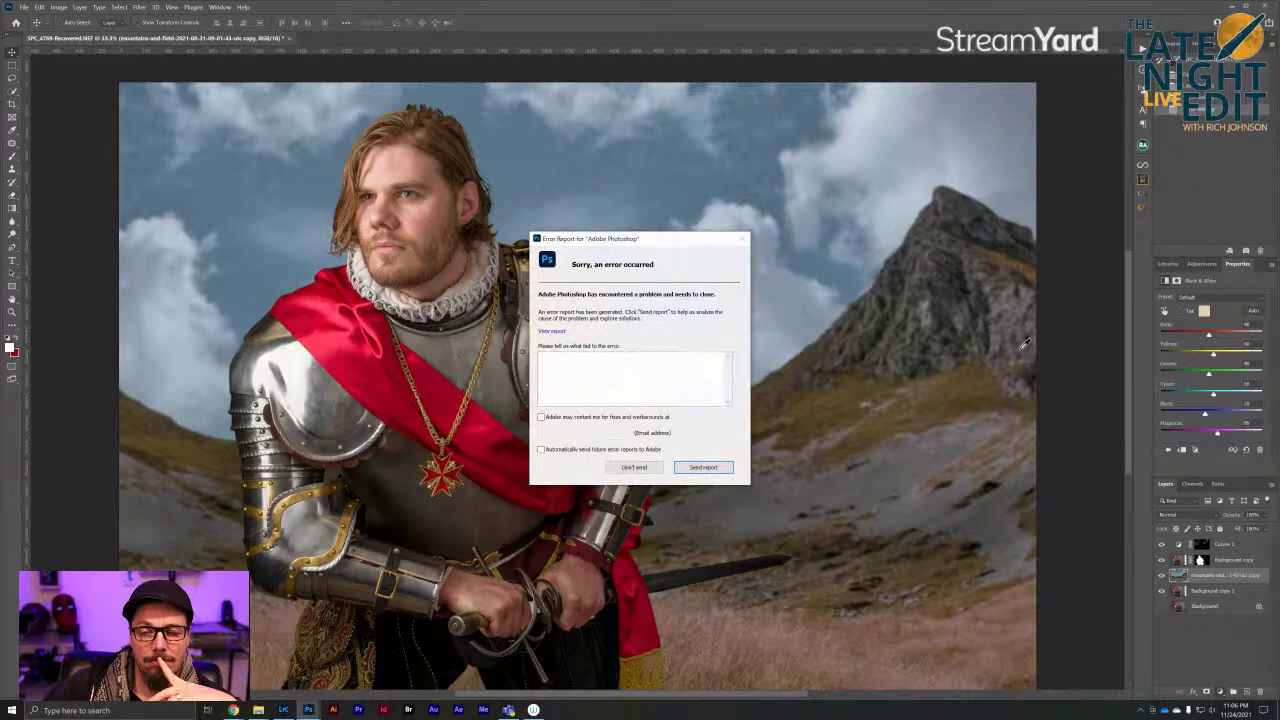
Send the crash report with the comment "It was caused by the Black & White Adjustment layer" and close the report window
{"action": "left_click", "coordinate": [580, 372]}
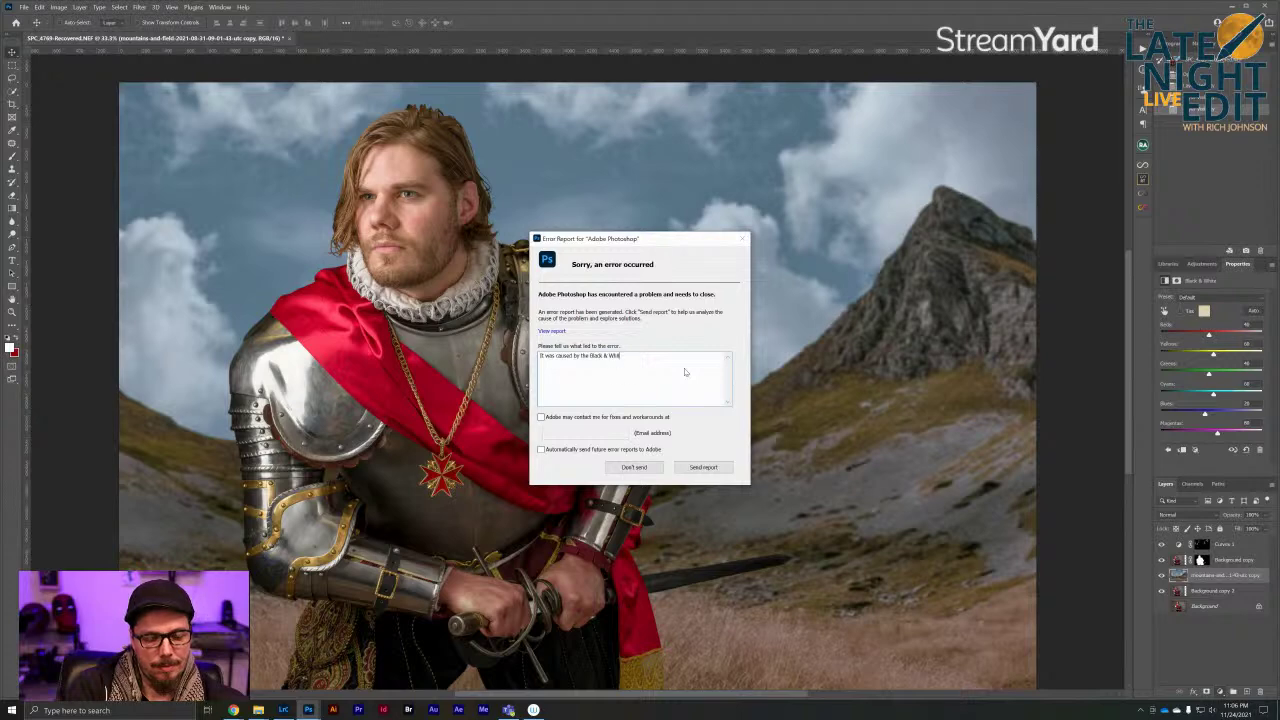
{"action": "type", "text": "justment layer"}
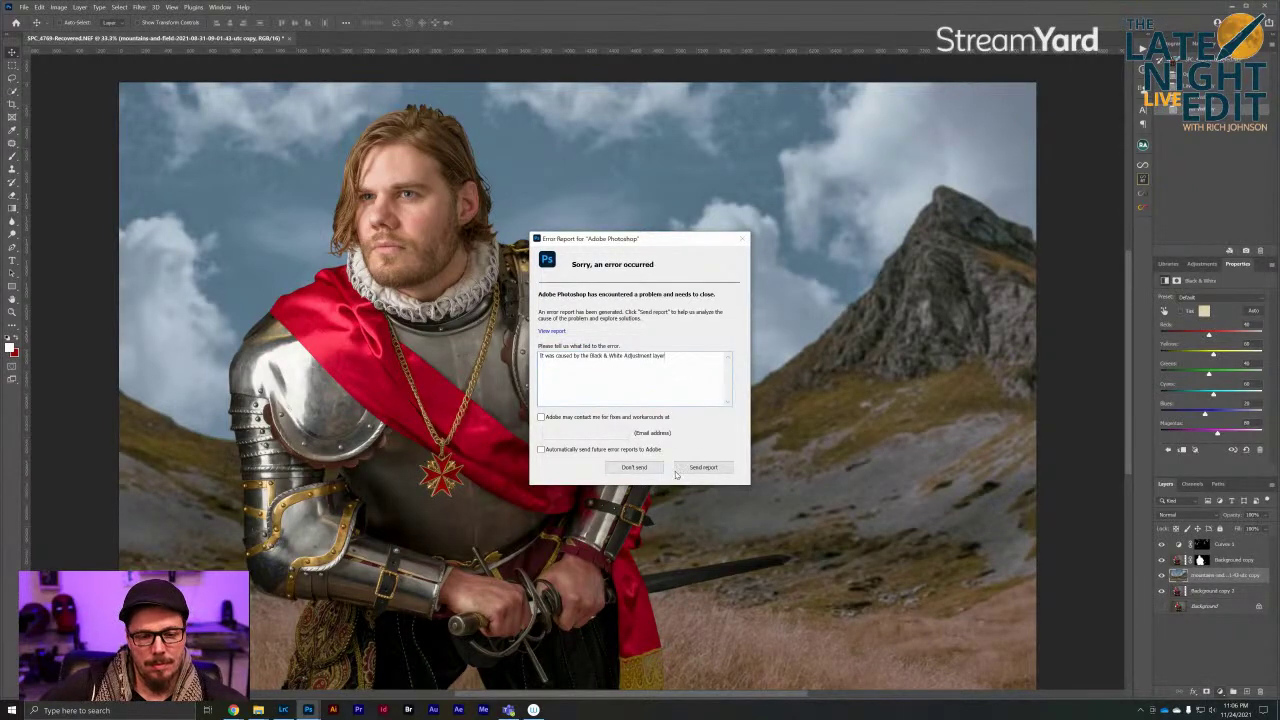
{"action": "left_click", "coordinate": [701, 468]}
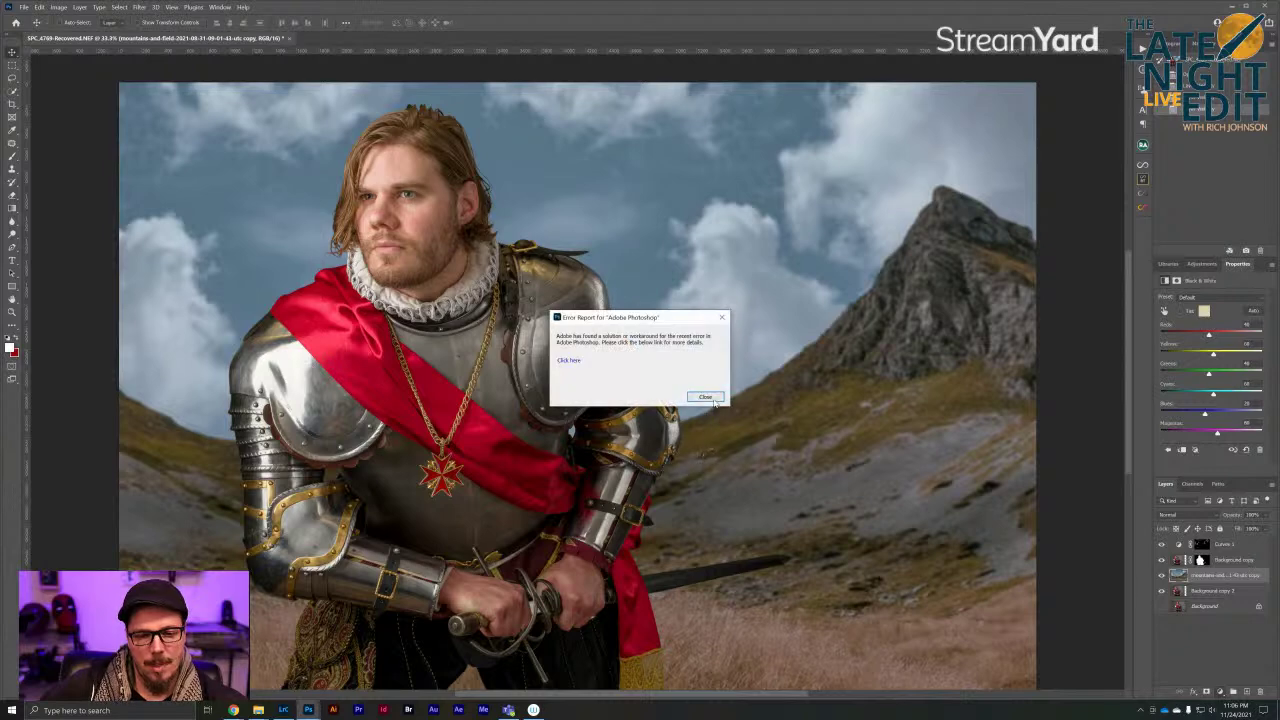
{"action": "left_click", "coordinate": [712, 397]}
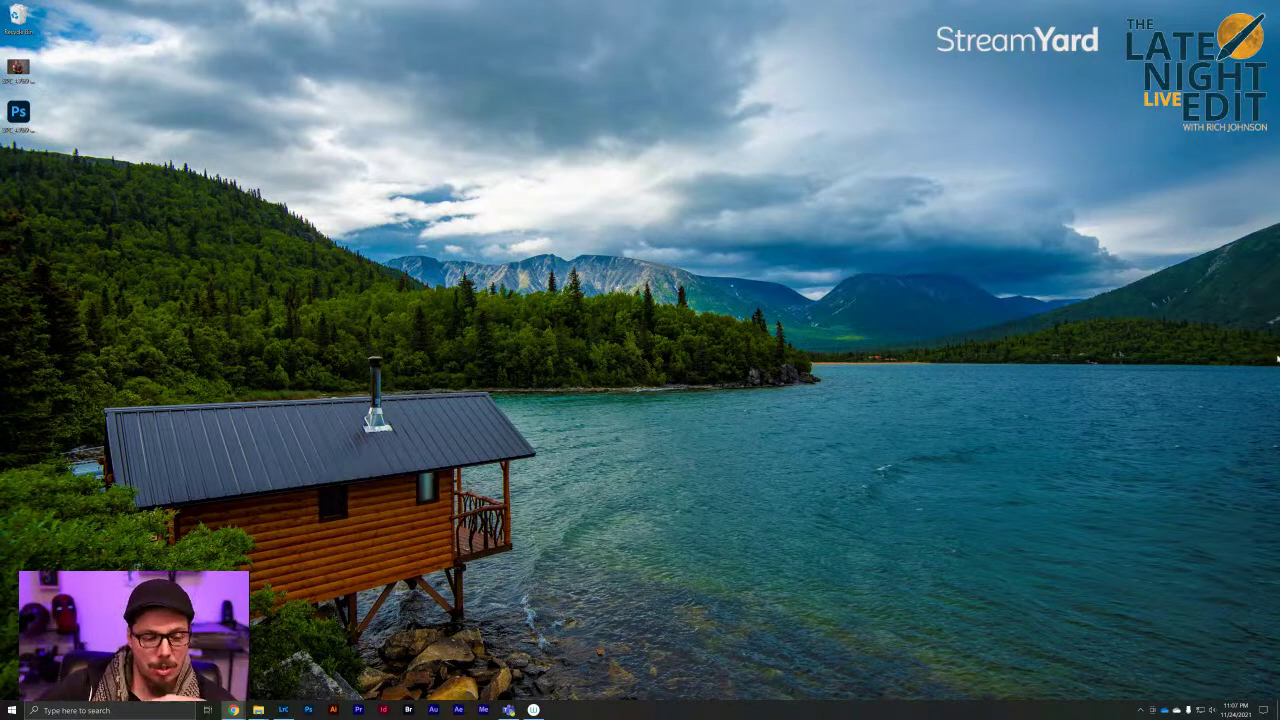
Switch to Lightroom Classic, find the tight portrait with the sideways glance and ruff collar, and raise its Exposure to about +1.1
{"action": "left_click", "coordinate": [283, 710]}
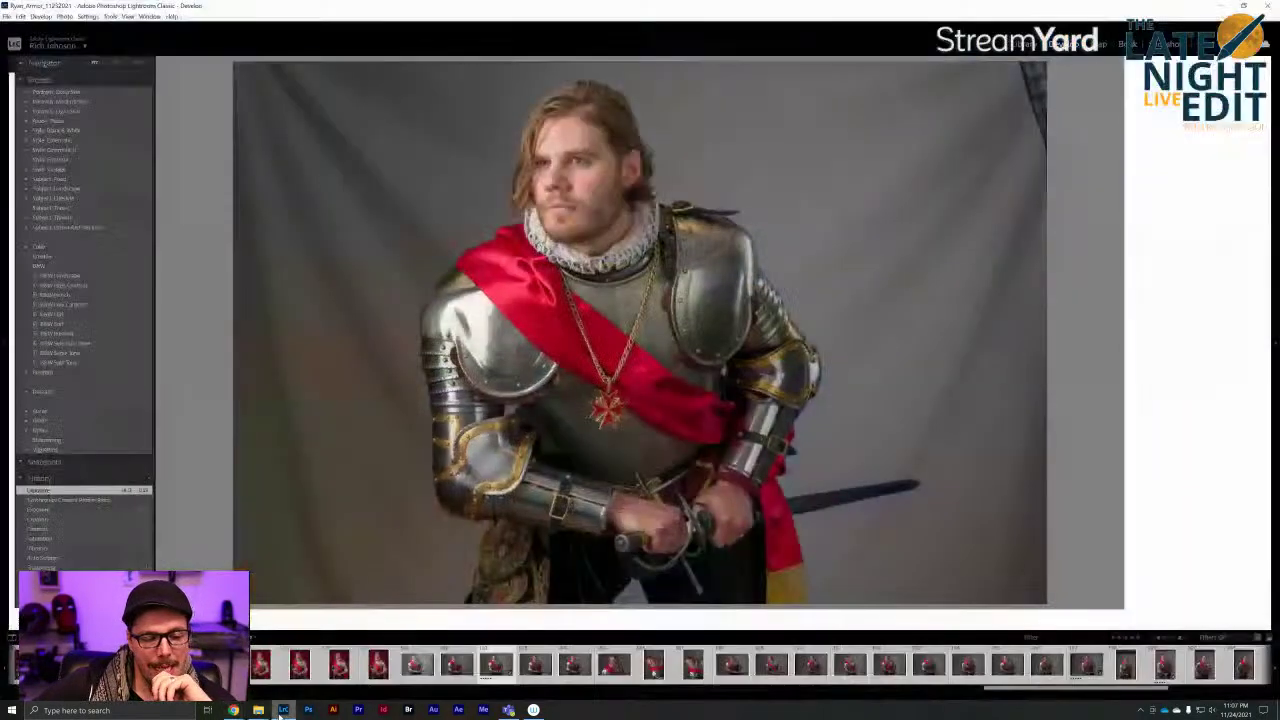
{"action": "scroll", "coordinate": [520, 684], "scroll_direction": "up", "scroll_amount": 3}
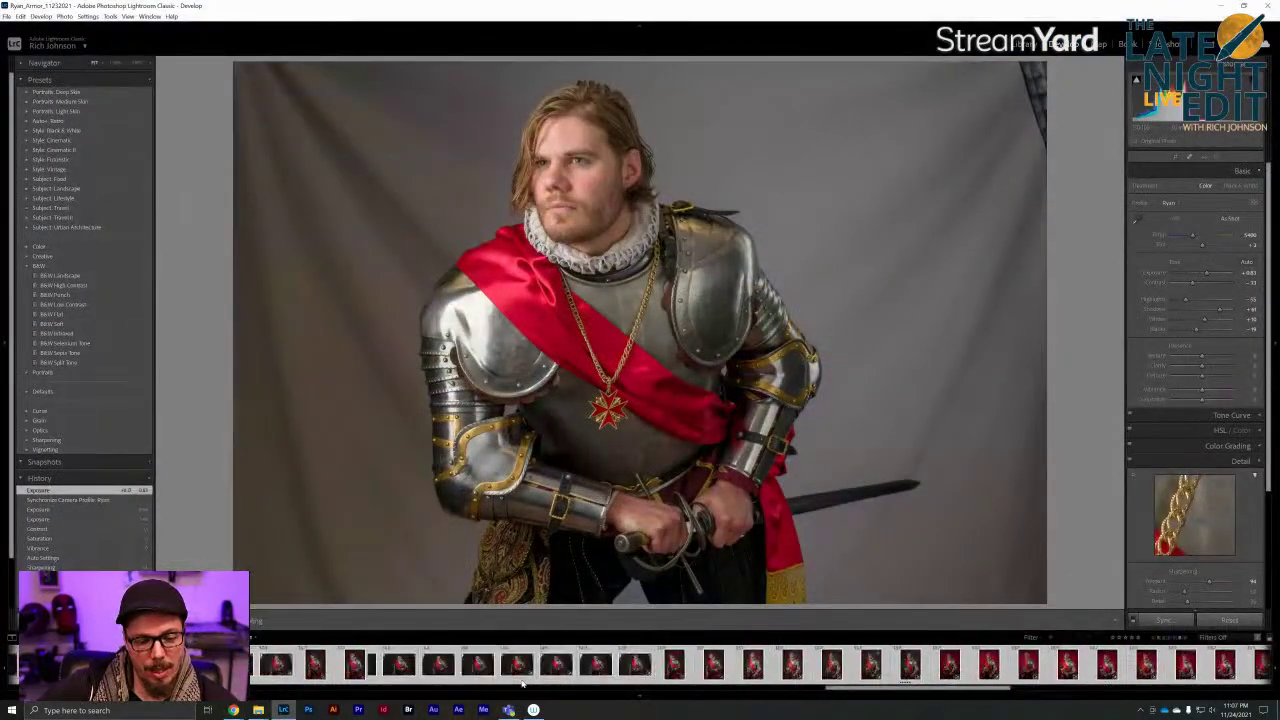
{"action": "scroll", "coordinate": [478, 670], "scroll_direction": "up", "scroll_amount": 5}
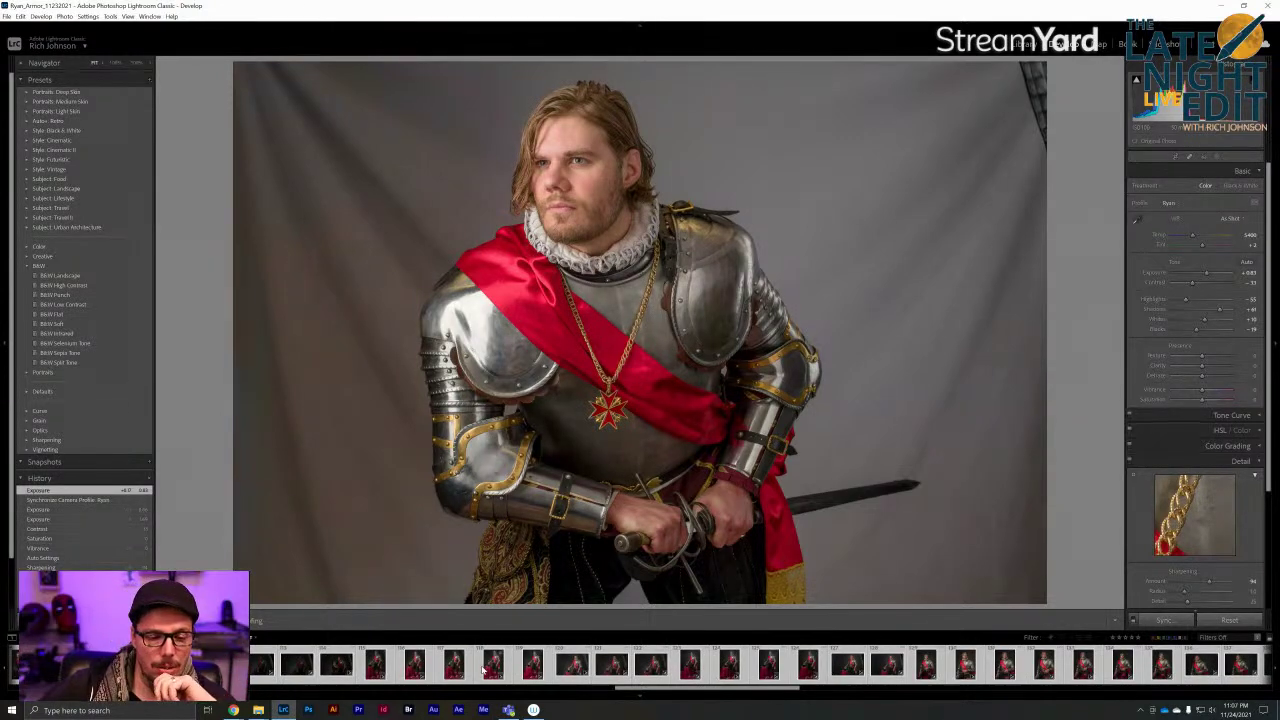
{"action": "left_click", "coordinate": [531, 667]}
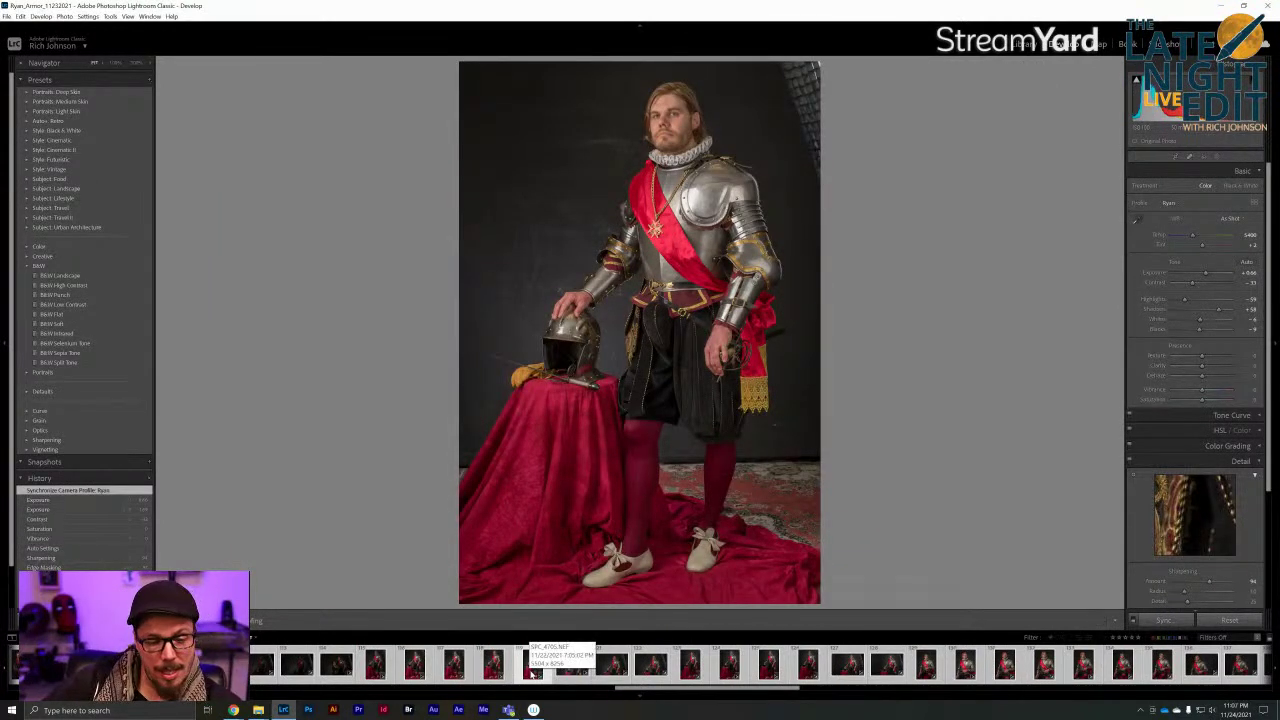
{"action": "key", "text": "Right"}
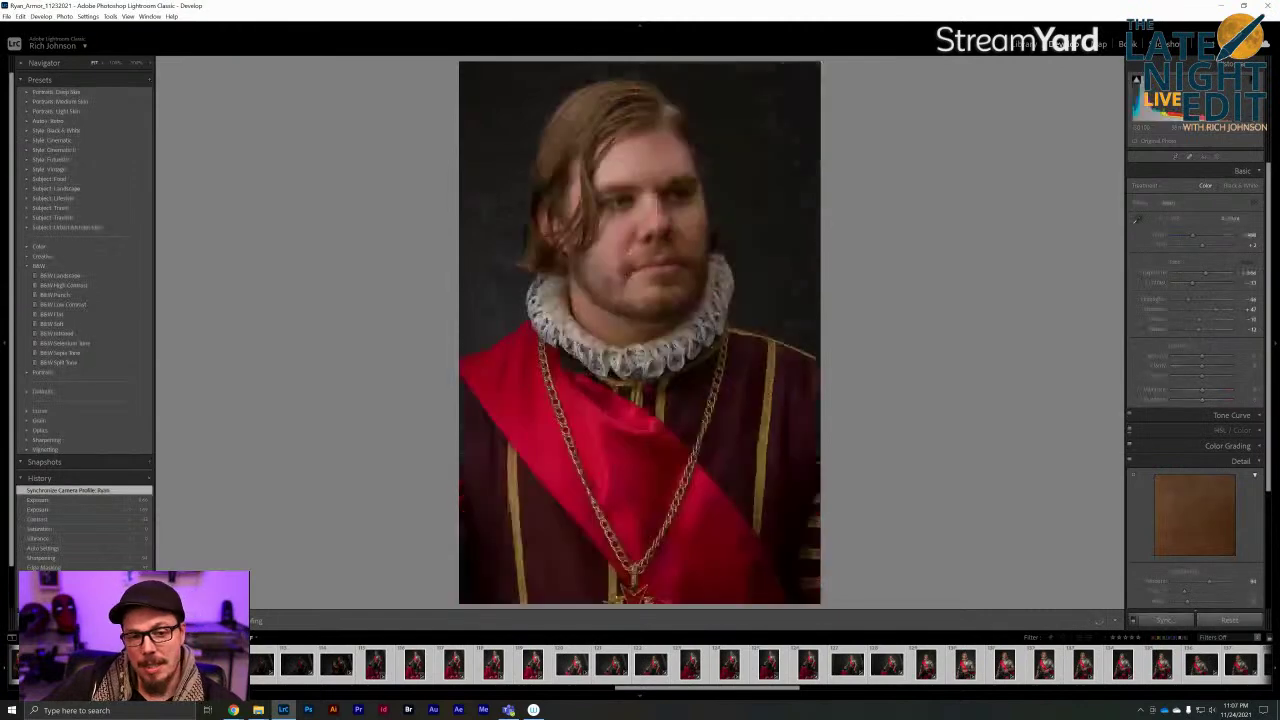
{"action": "key", "text": "Right"}
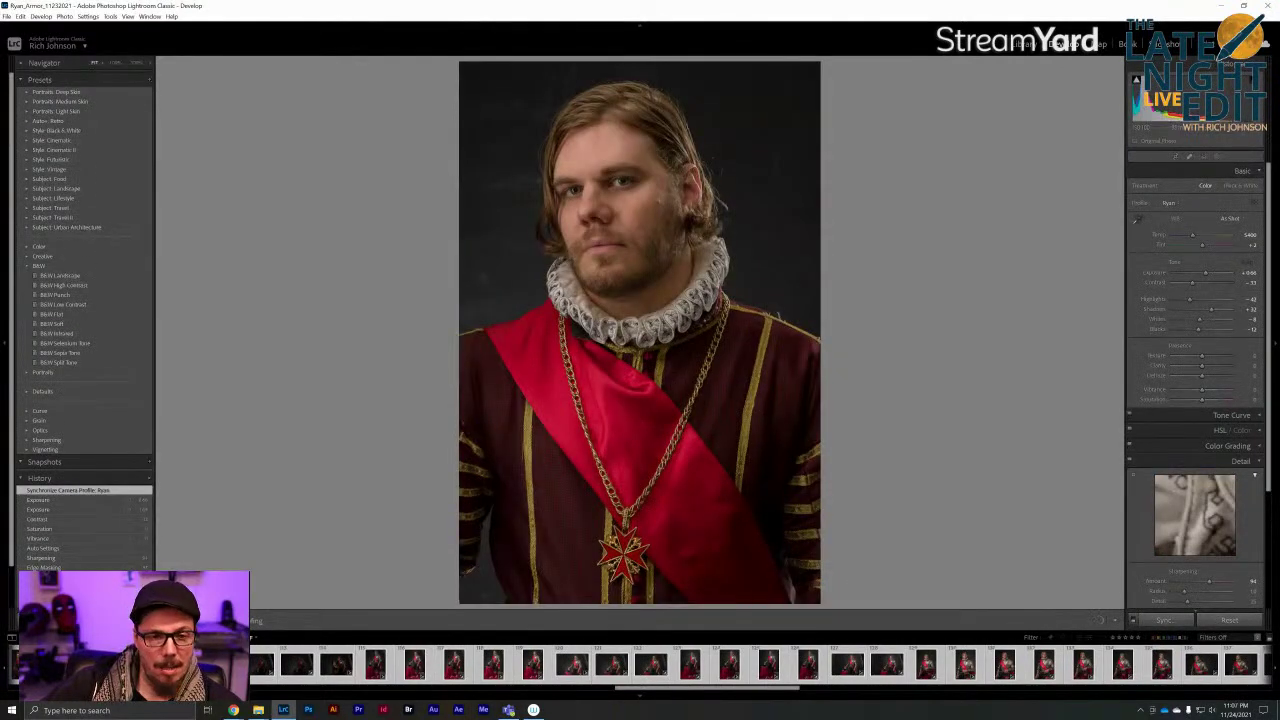
{"action": "key", "text": "Right"}
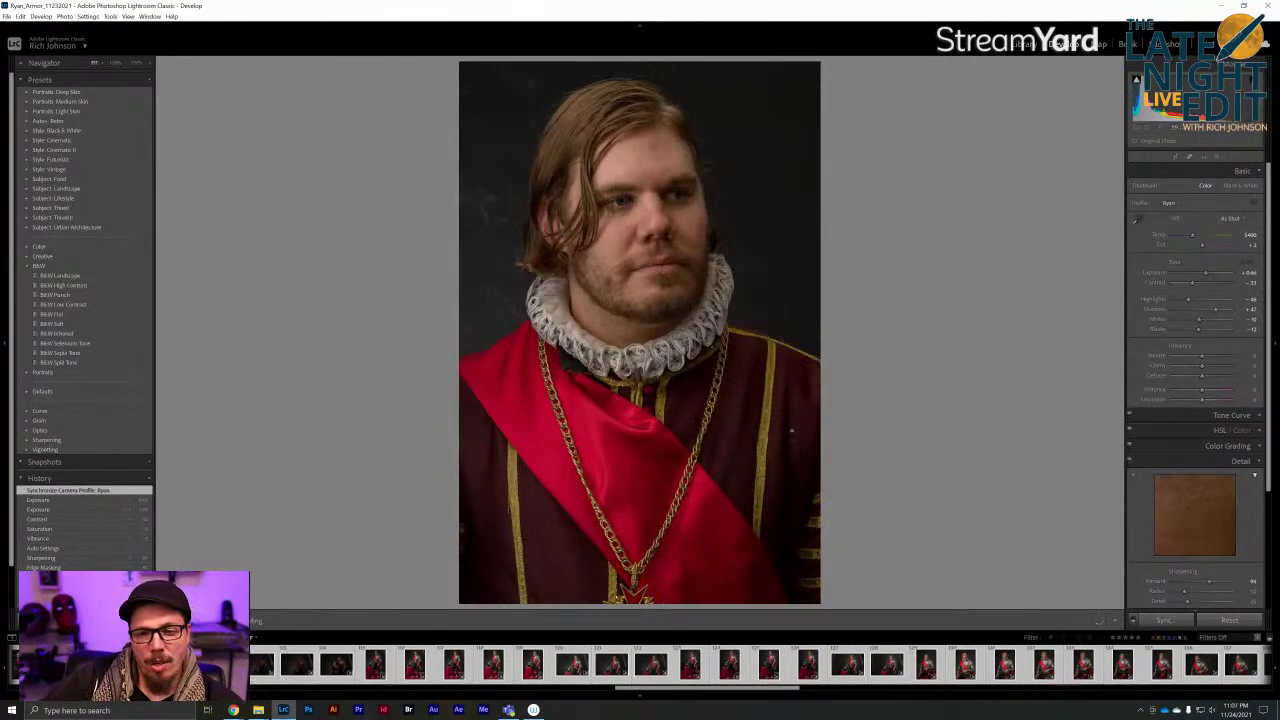
{"action": "left_click_drag", "start_coordinate": [1206, 273], "coordinate": [1205, 277]}
Strongly raise the Exposure of the second underexposed frame showing the armored subject resting a hand on the helmet
{"action": "scroll", "coordinate": [466, 678], "scroll_direction": "up", "scroll_amount": 1}
{"action": "scroll", "coordinate": [466, 678], "scroll_direction": "up", "scroll_amount": 2}
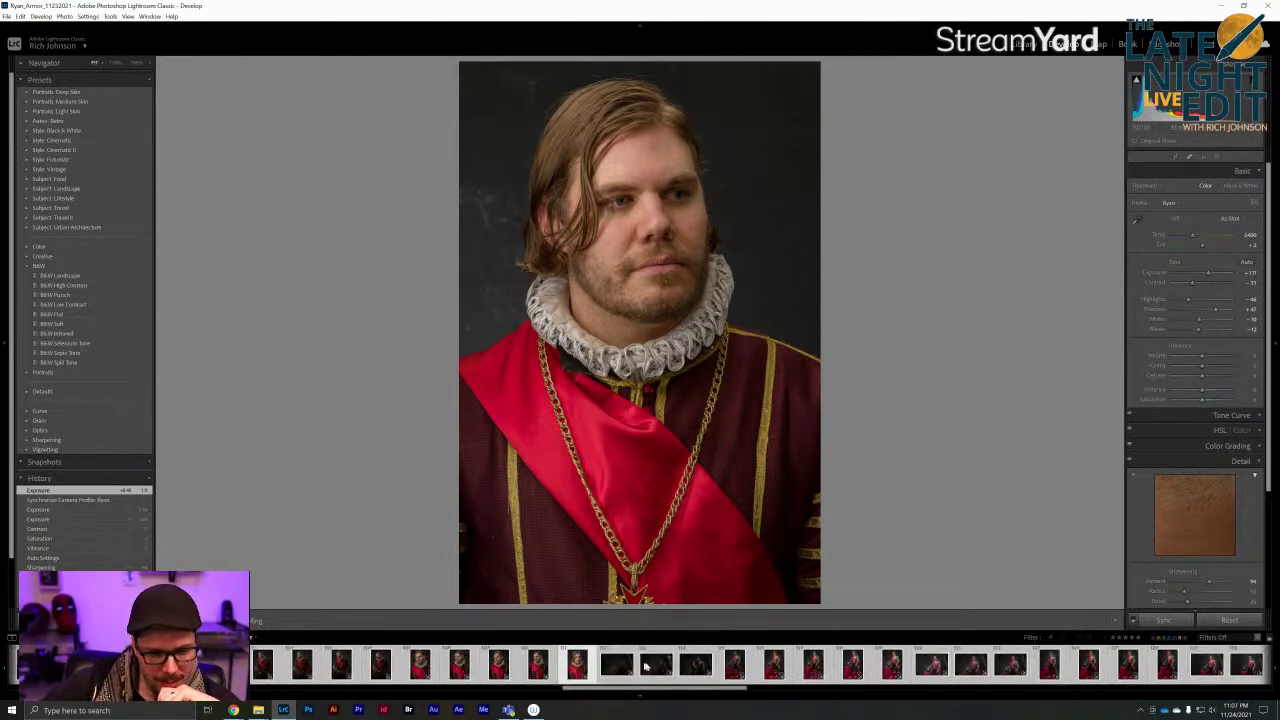
{"action": "left_click", "coordinate": [659, 668]}
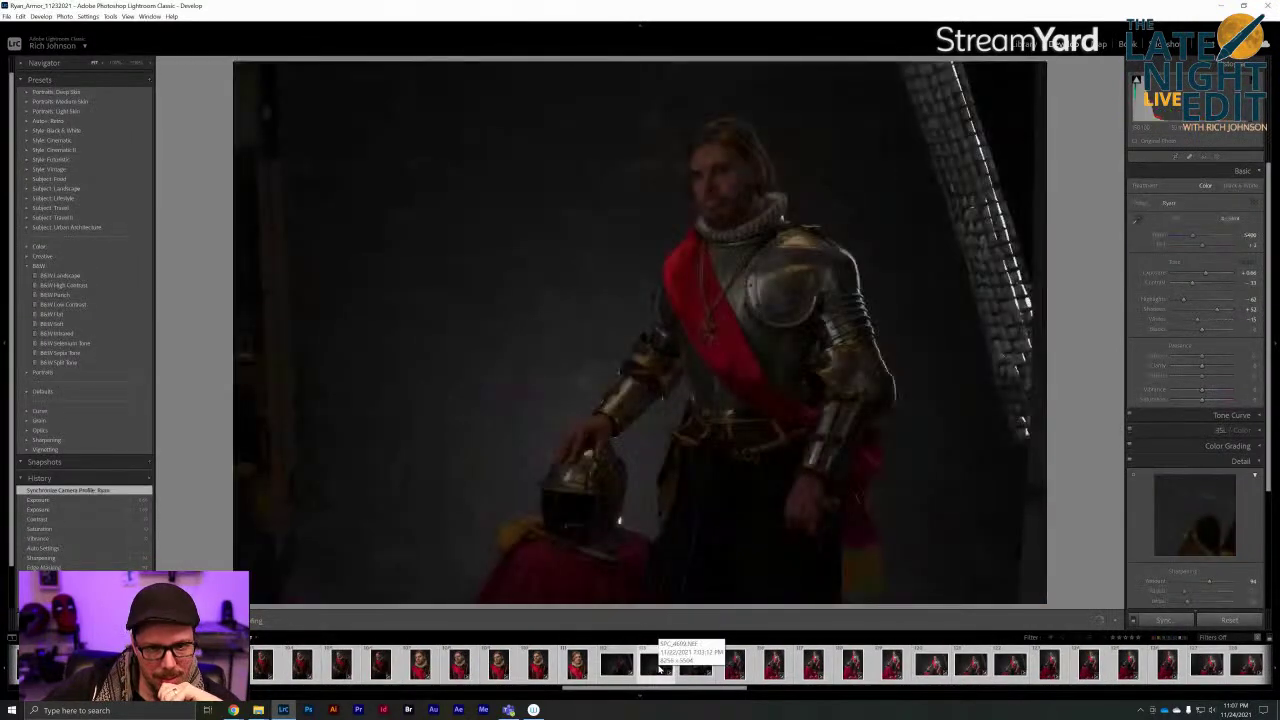
{"action": "left_click_drag", "start_coordinate": [1204, 276], "coordinate": [1222, 275]}
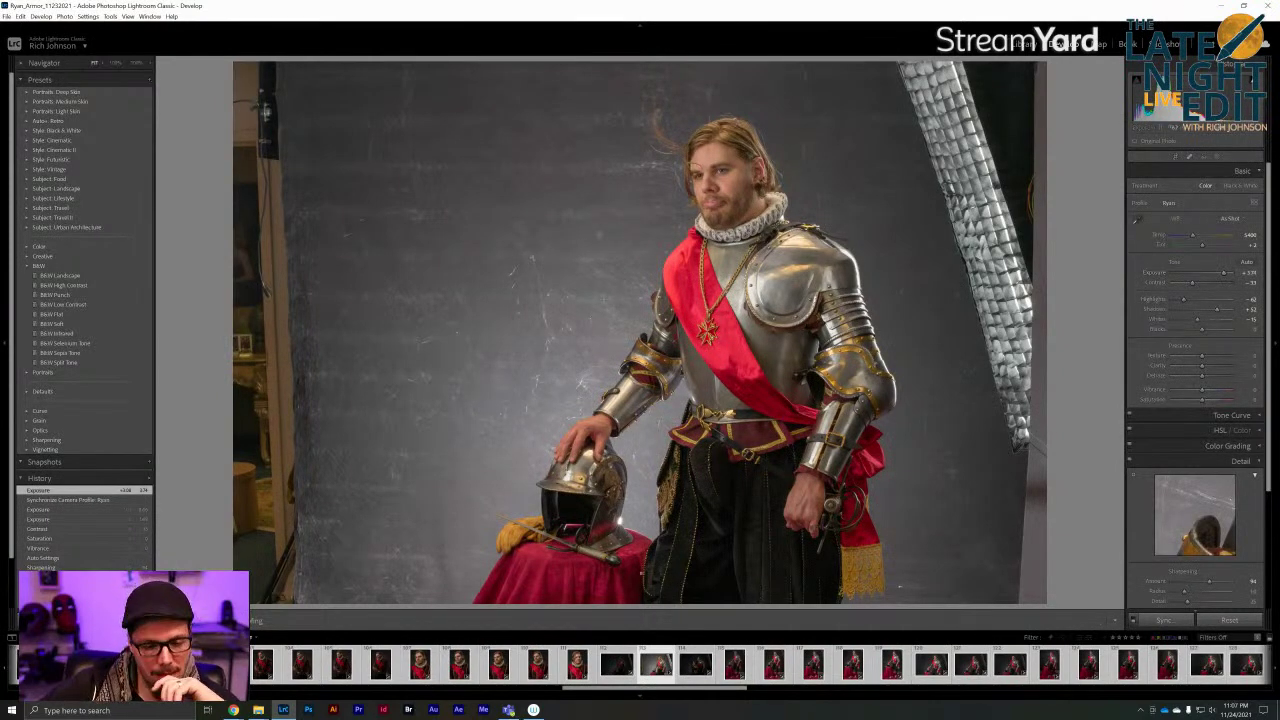
{"action": "left_click", "coordinate": [622, 668]}
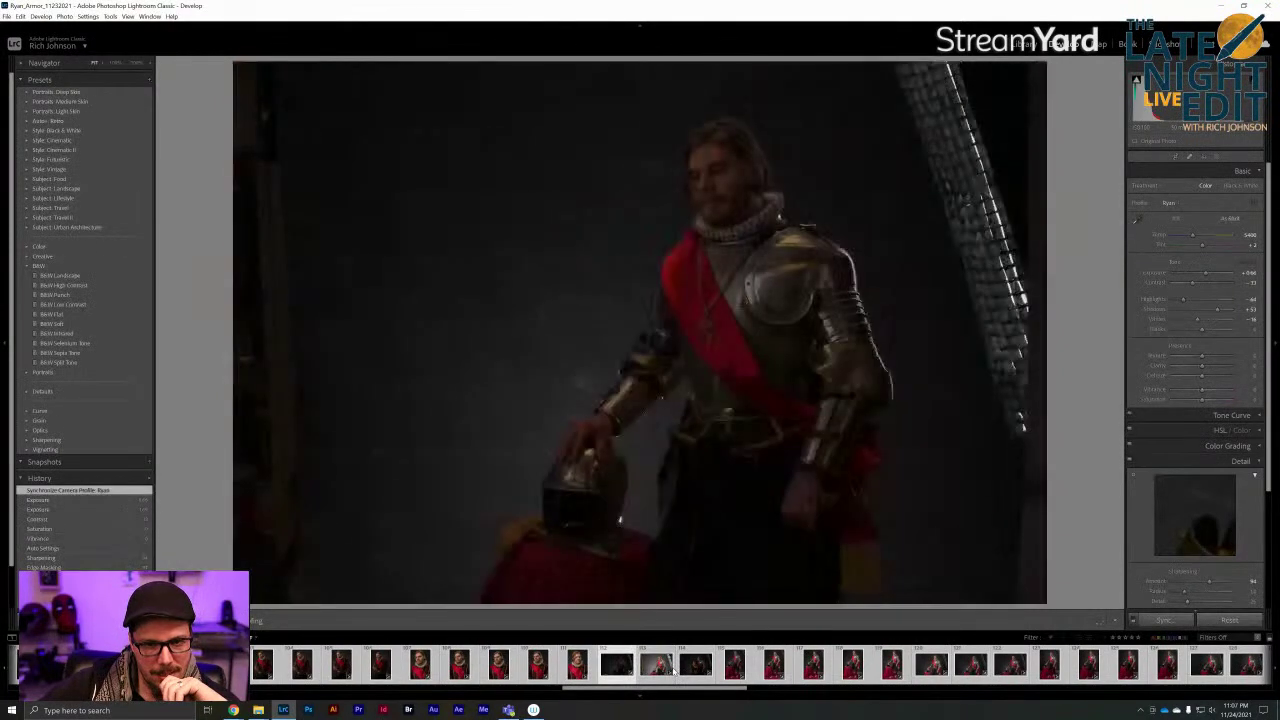
{"action": "left_click", "coordinate": [1162, 620]}
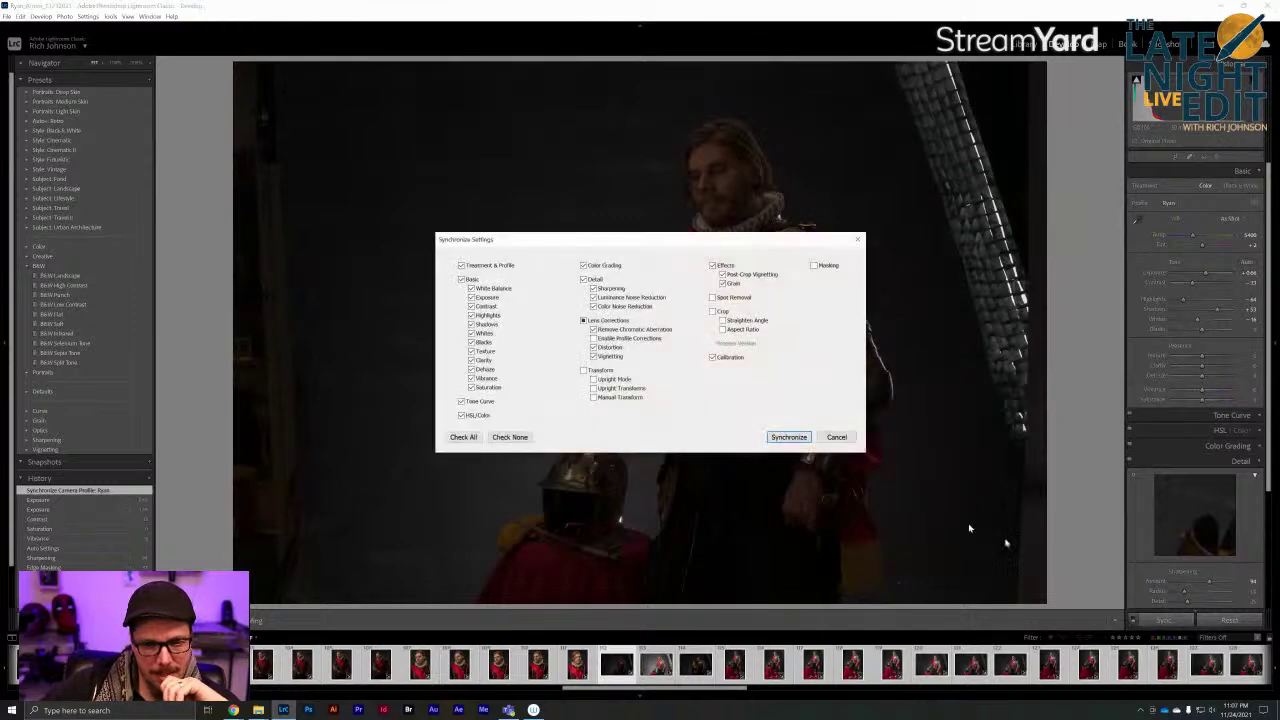
{"action": "left_click", "coordinate": [840, 438]}
{"action": "left_click", "coordinate": [580, 667]}
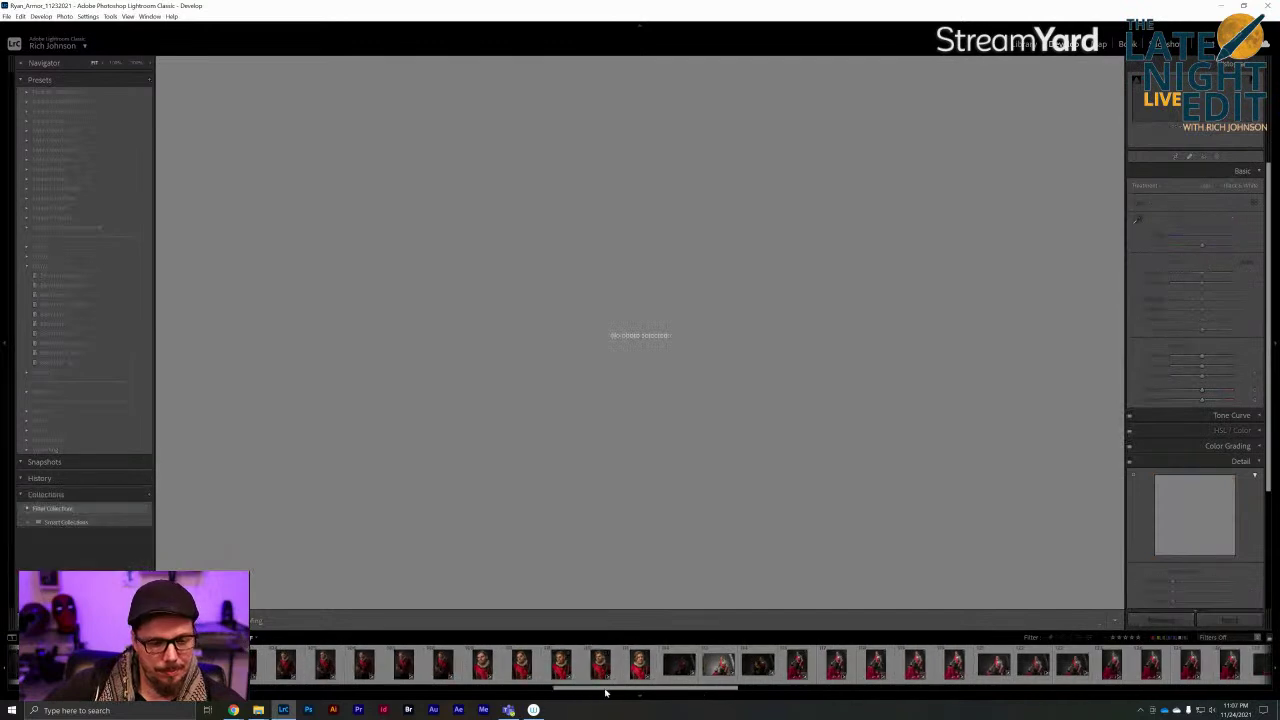
Set Exposure to +1.00 on an upright sword portrait in the striped doublet and inspect the eyes at 100%
{"action": "left_click", "coordinate": [505, 665]}
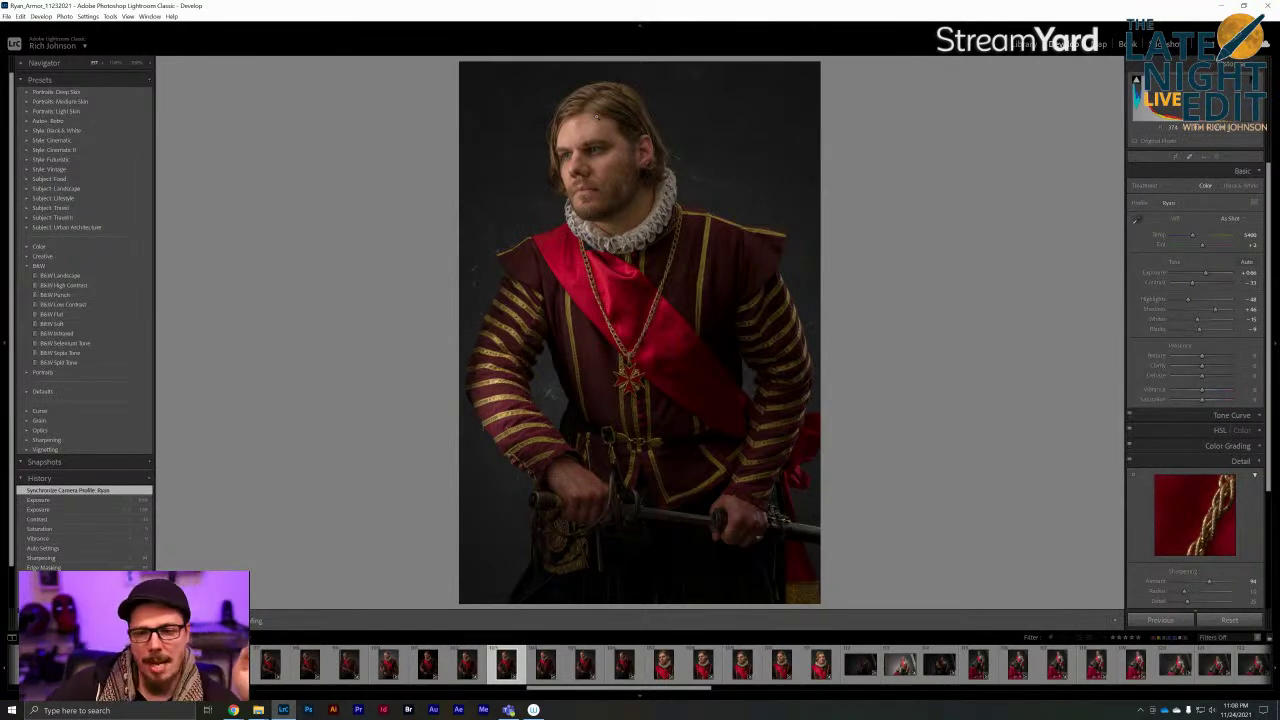
{"action": "left_click_drag", "start_coordinate": [1200, 274], "coordinate": [1208, 275]}
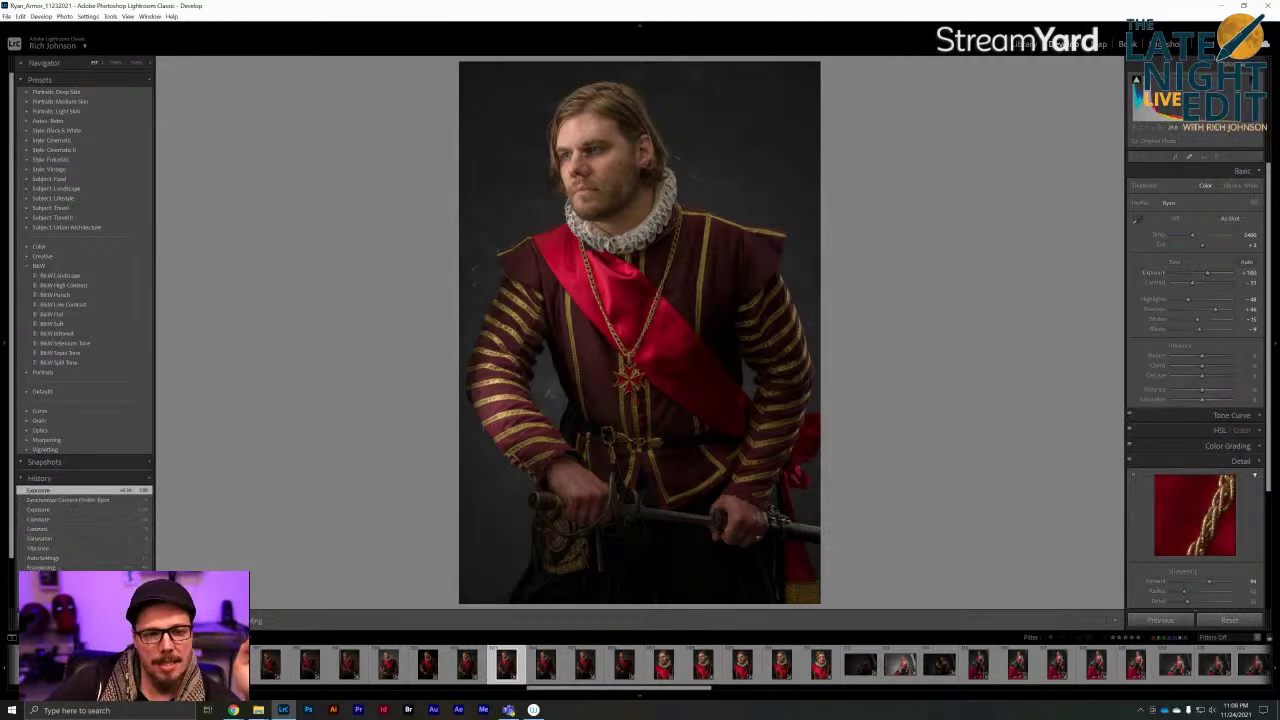
{"action": "left_click", "coordinate": [586, 143]}
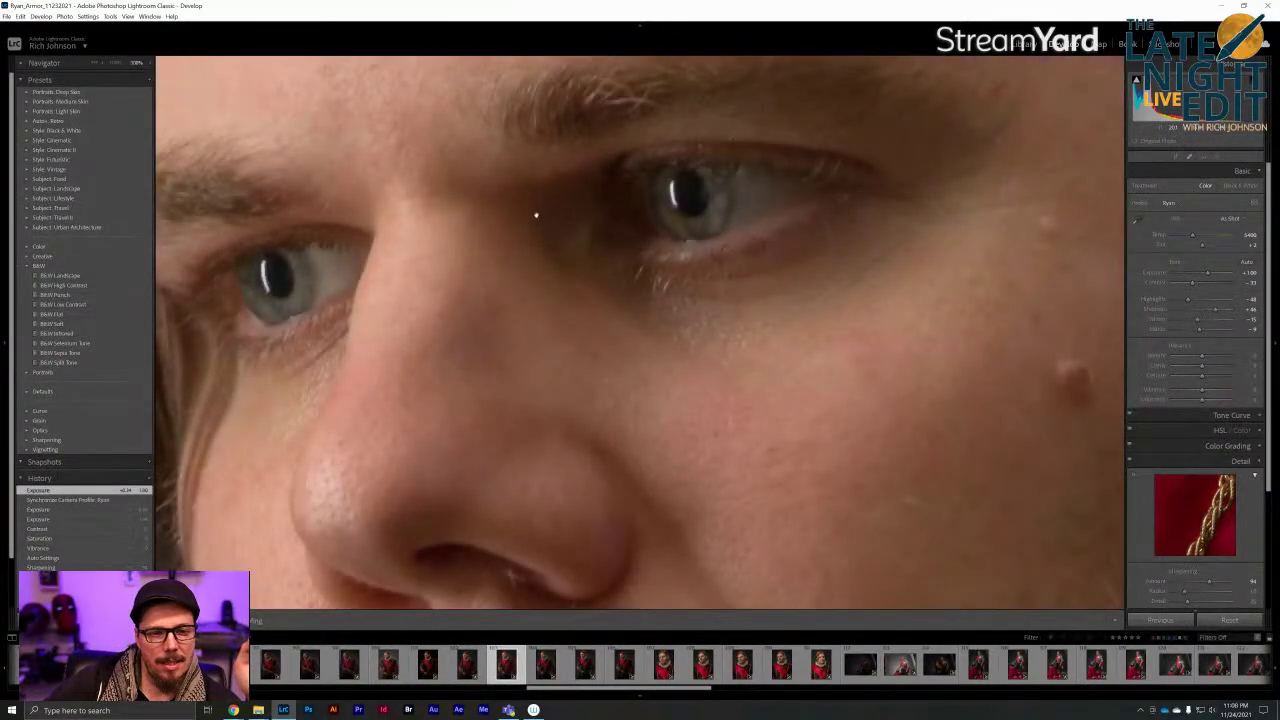
{"action": "left_click", "coordinate": [536, 214]}
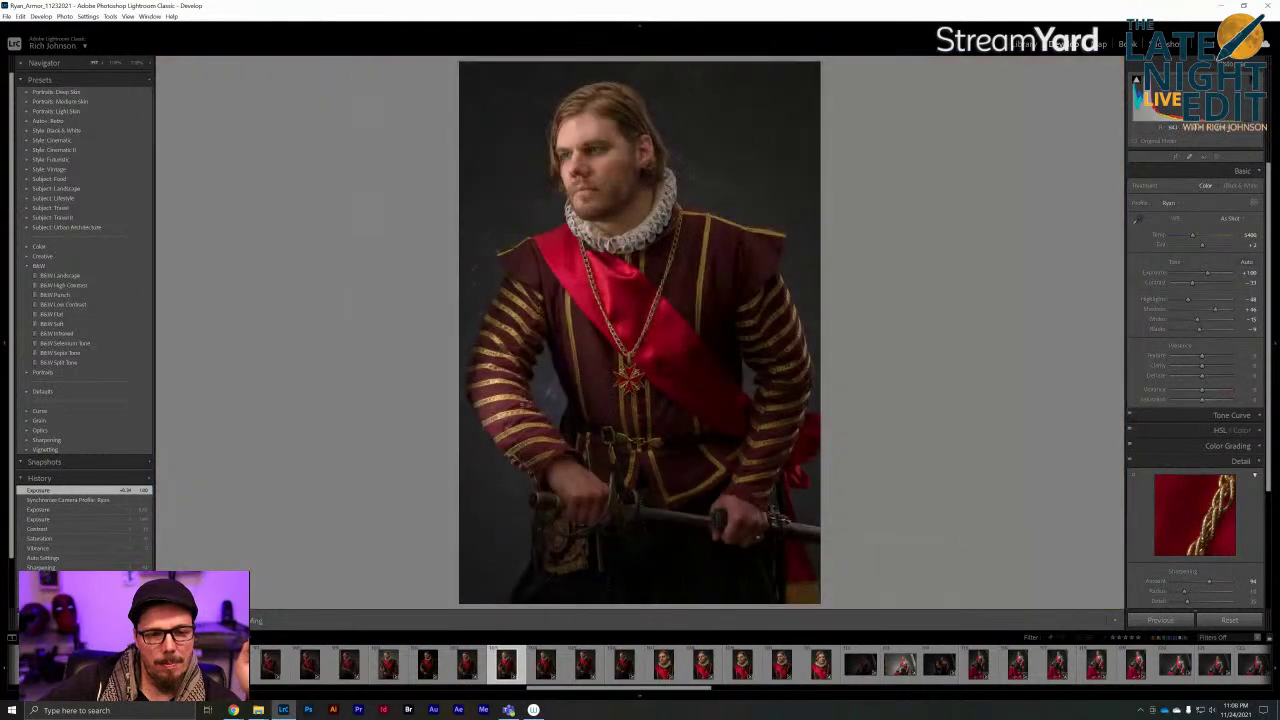
Choose the frowning sword portrait beside the shouting frame and raise its Exposure to about +1.3
{"action": "left_click", "coordinate": [622, 665]}
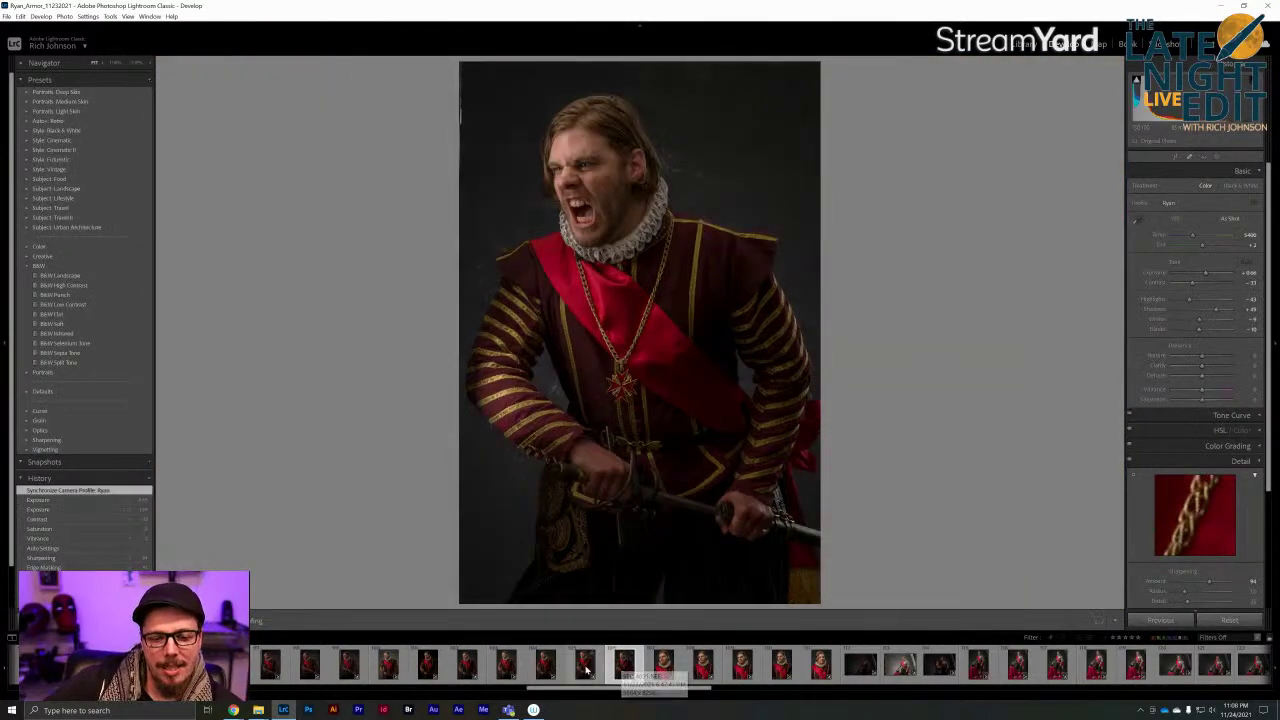
{"action": "left_click", "coordinate": [586, 666]}
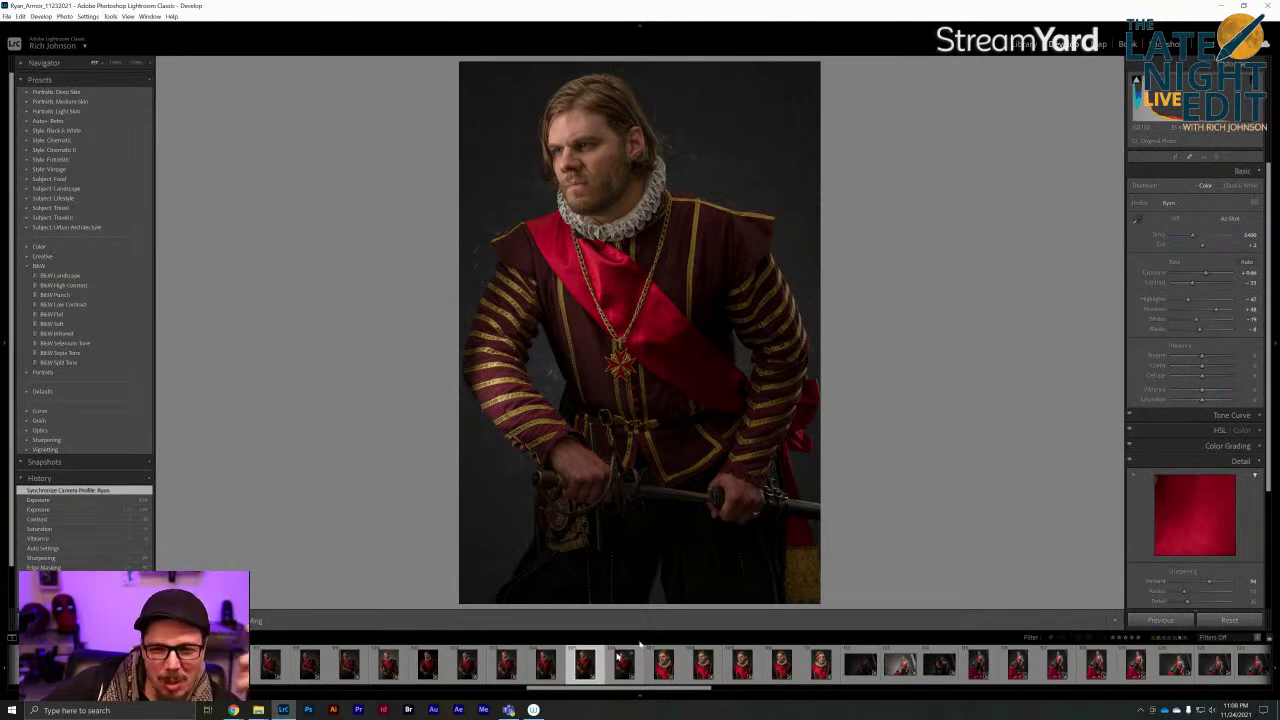
{"action": "left_click_drag", "start_coordinate": [1211, 279], "coordinate": [1207, 277]}
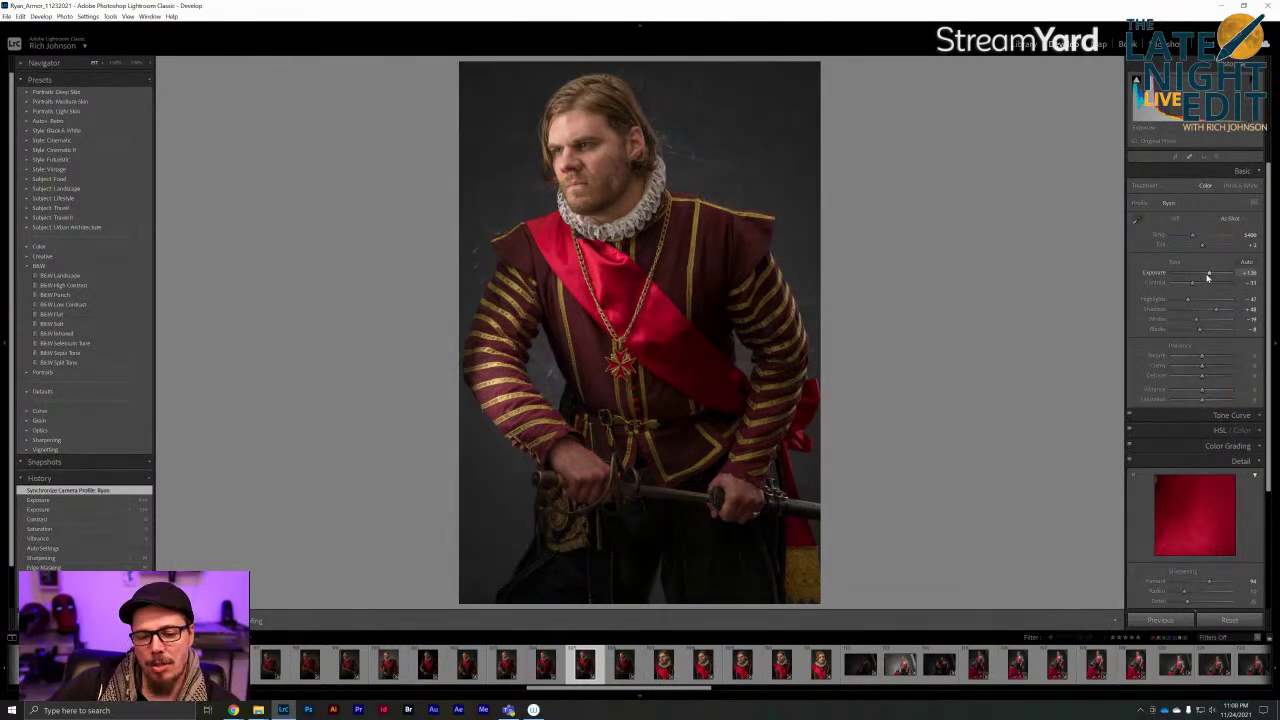
{"action": "left_click_drag", "start_coordinate": [1207, 277], "coordinate": [1208, 274]}
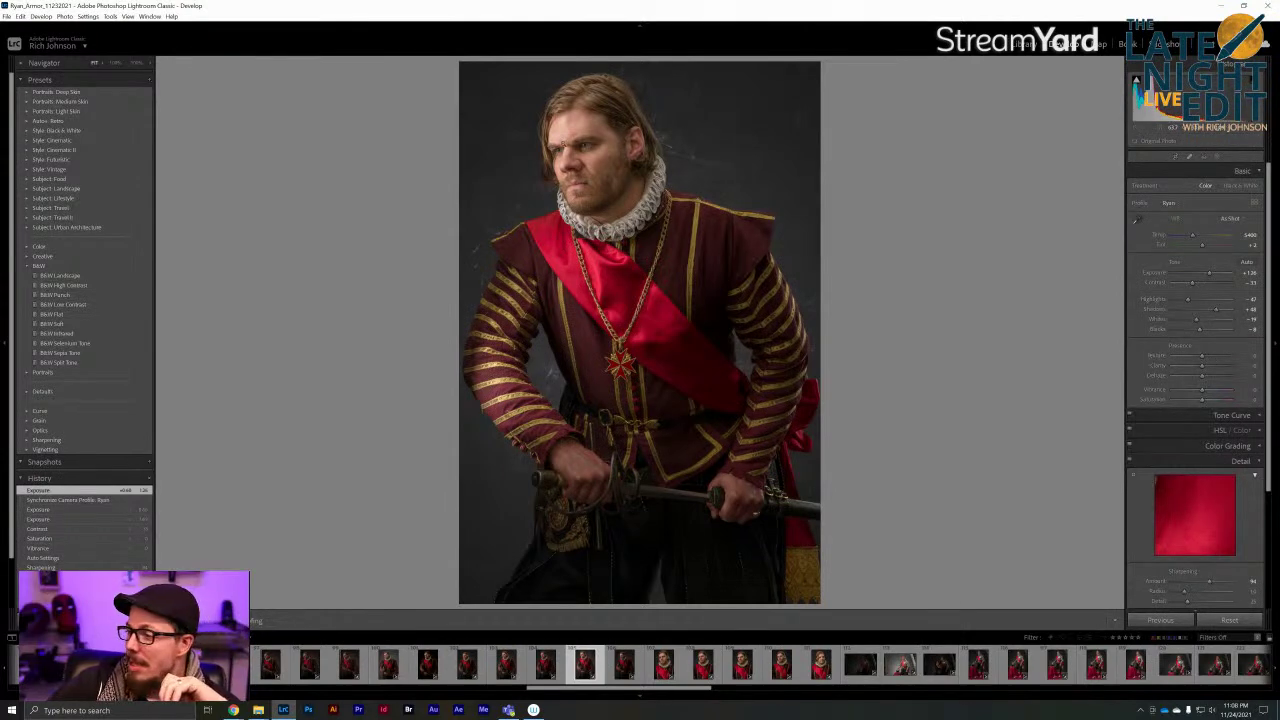
Inspect the frowning portrait's face at 100%, compare it with the preceding frame, and give the frowning portrait a 5-star rating
{"action": "left_click", "coordinate": [566, 146]}
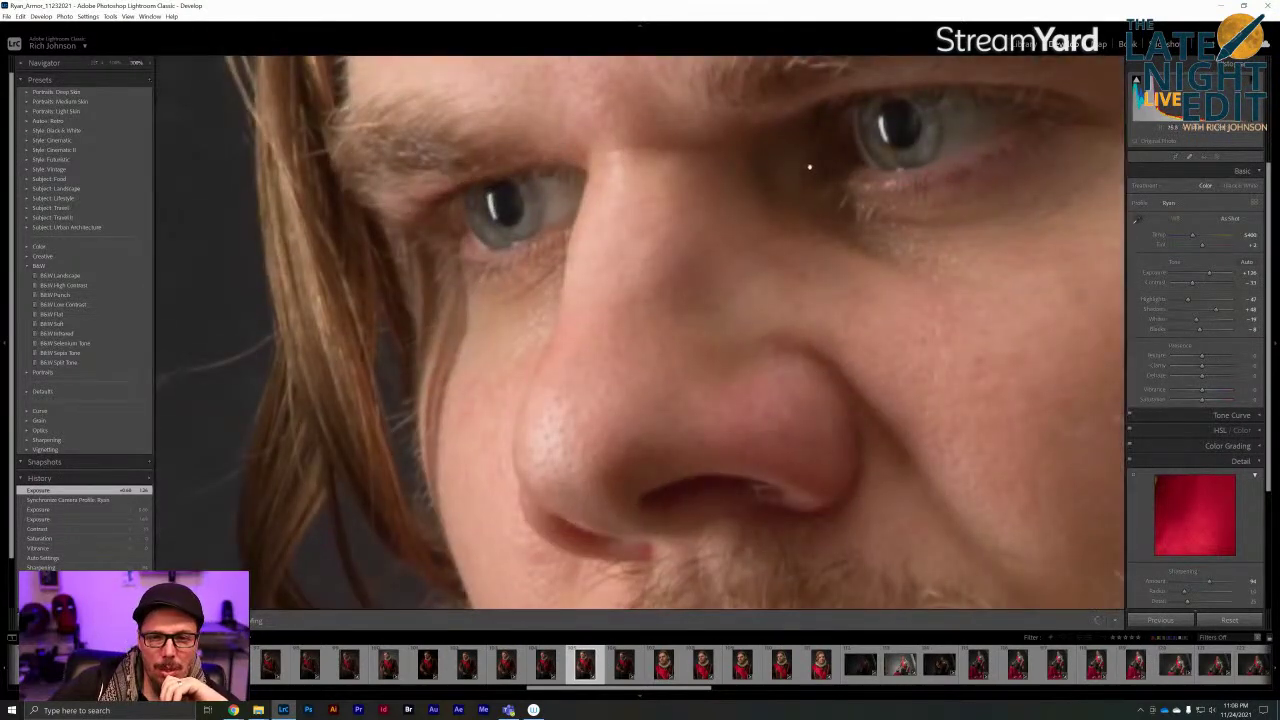
{"action": "left_click_drag", "start_coordinate": [811, 163], "coordinate": [573, 271]}
{"action": "left_click", "coordinate": [573, 271]}
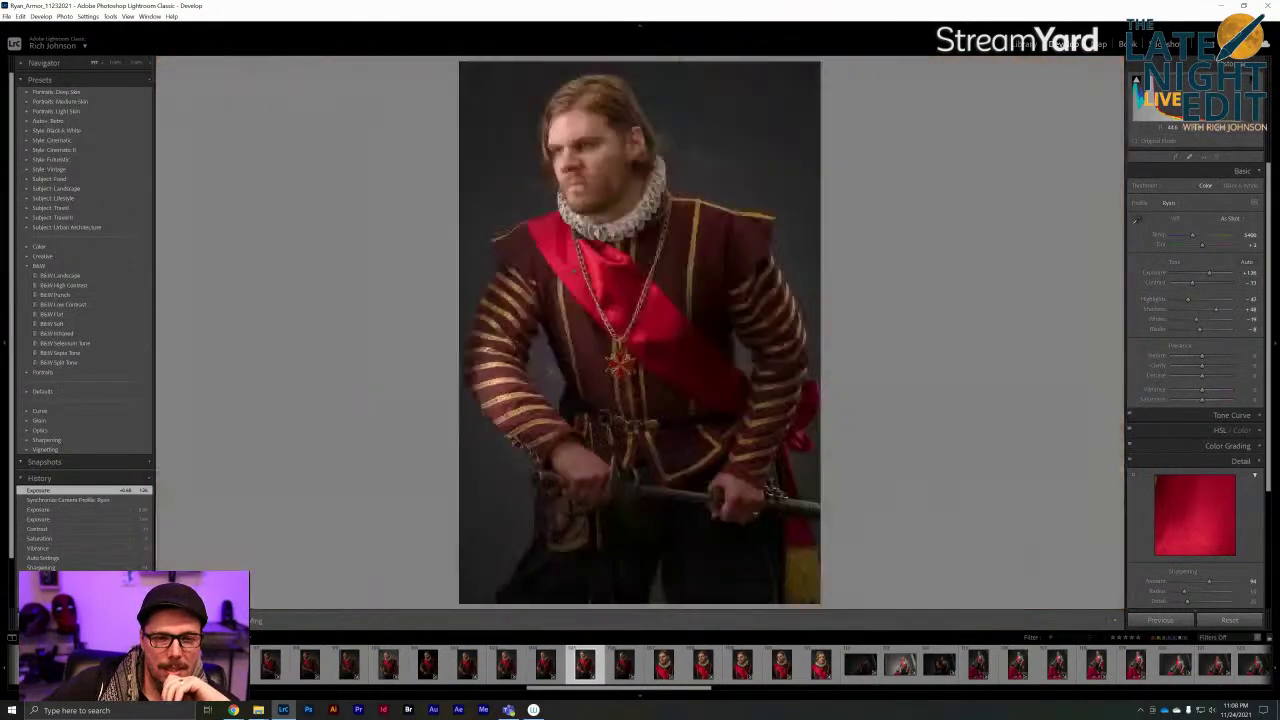
{"action": "left_click", "coordinate": [540, 670]}
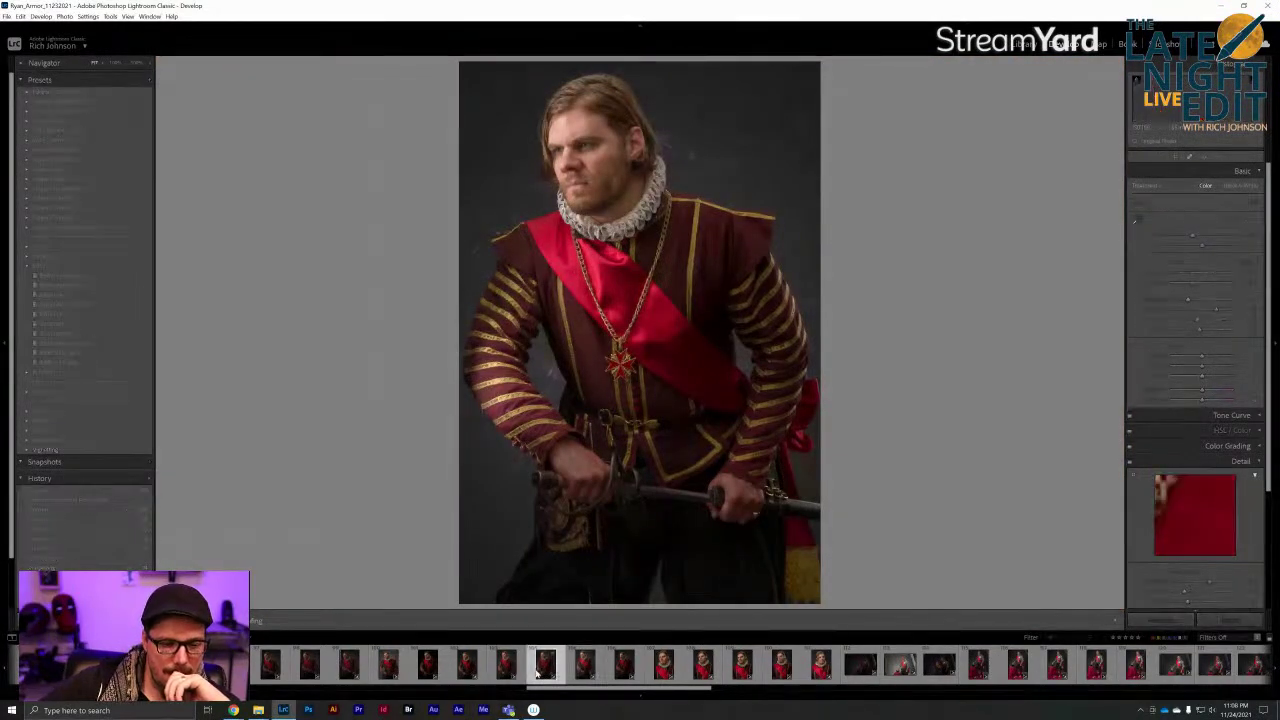
{"action": "left_click", "coordinate": [584, 668]}
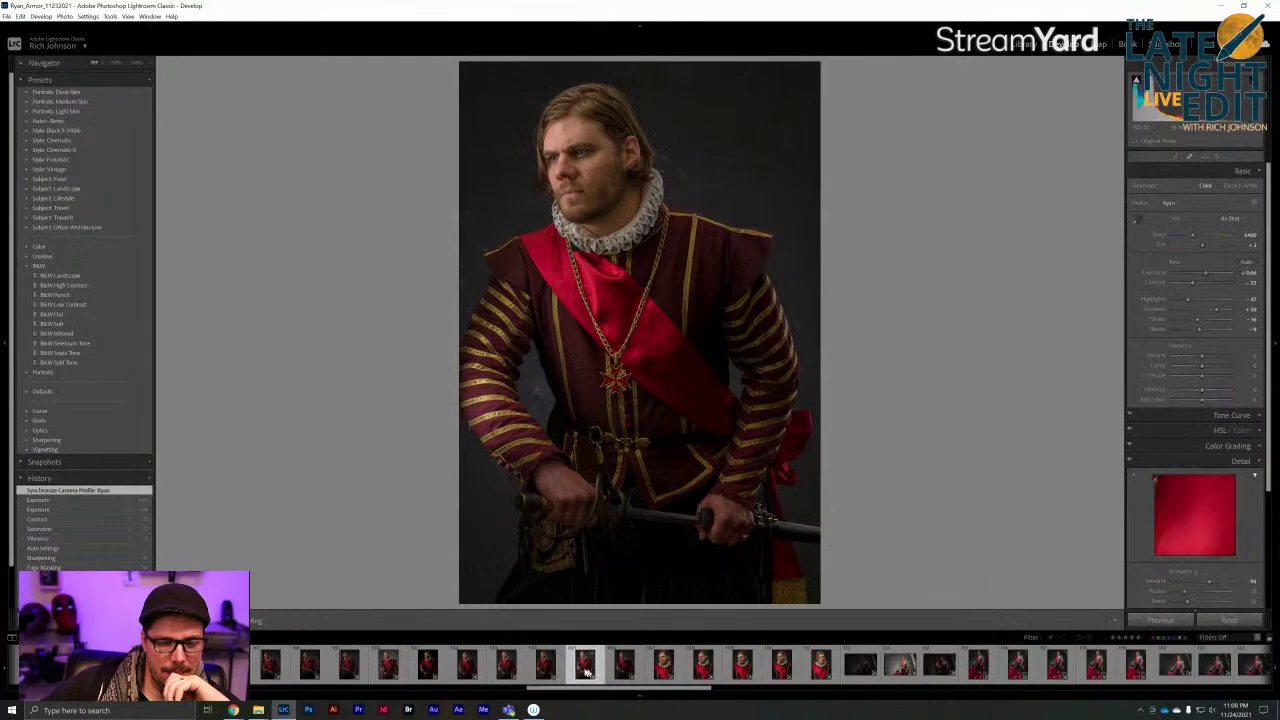
{"action": "key", "text": "5"}
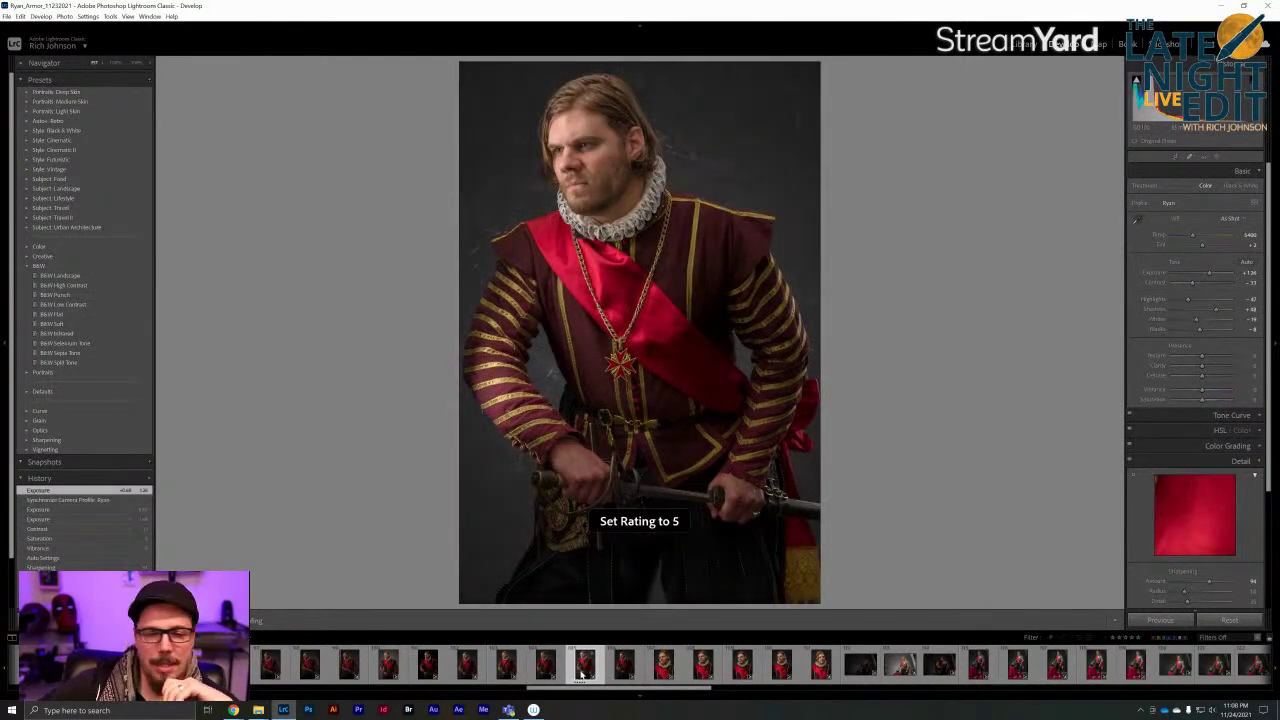
Browse the earlier sword portraits and compare the shouting frame with the teeth-baring one, ending on the teeth-baring frame
{"action": "scroll", "coordinate": [580, 668], "scroll_direction": "up", "scroll_amount": 3}
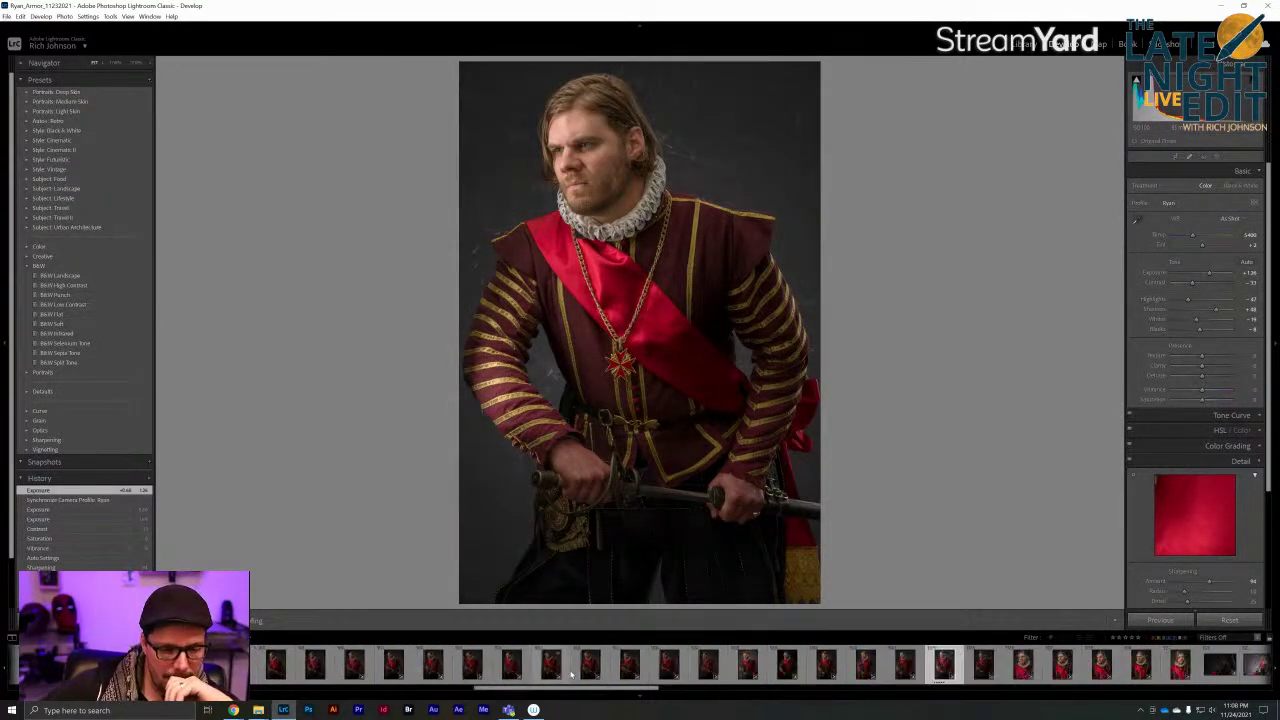
{"action": "left_click", "coordinate": [748, 667]}
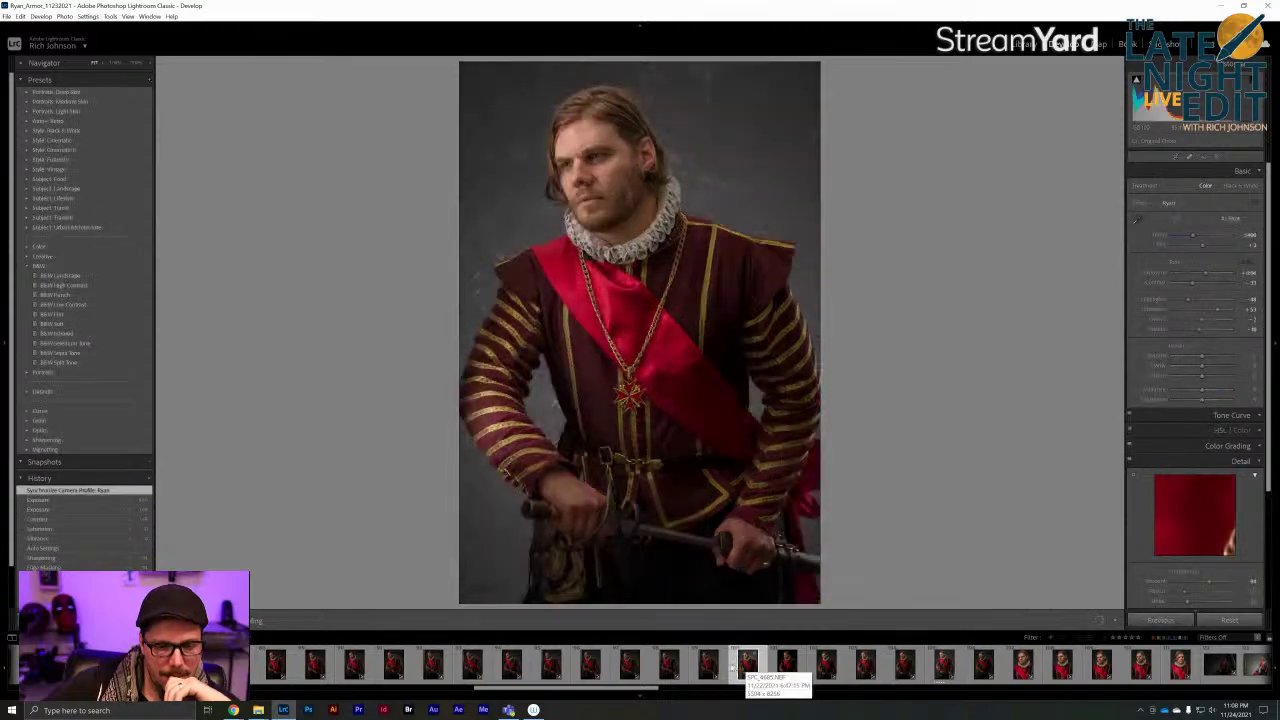
{"action": "left_click", "coordinate": [708, 665]}
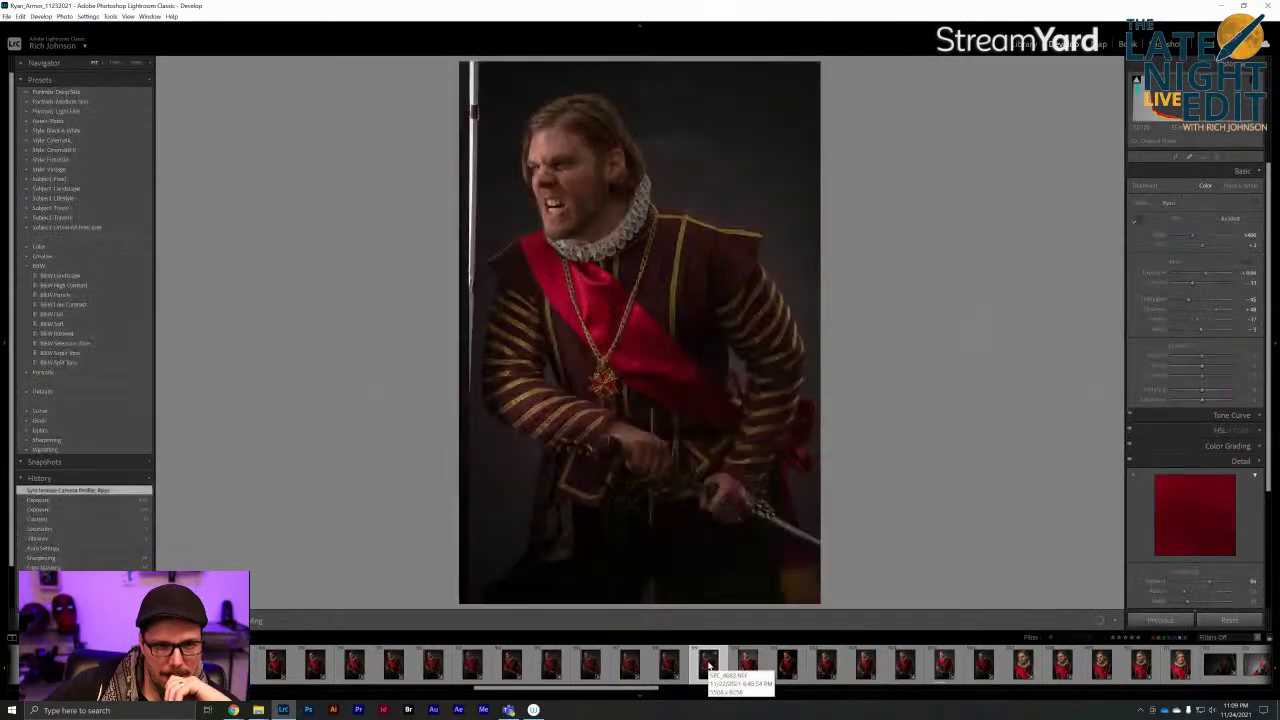
{"action": "left_click", "coordinate": [668, 665]}
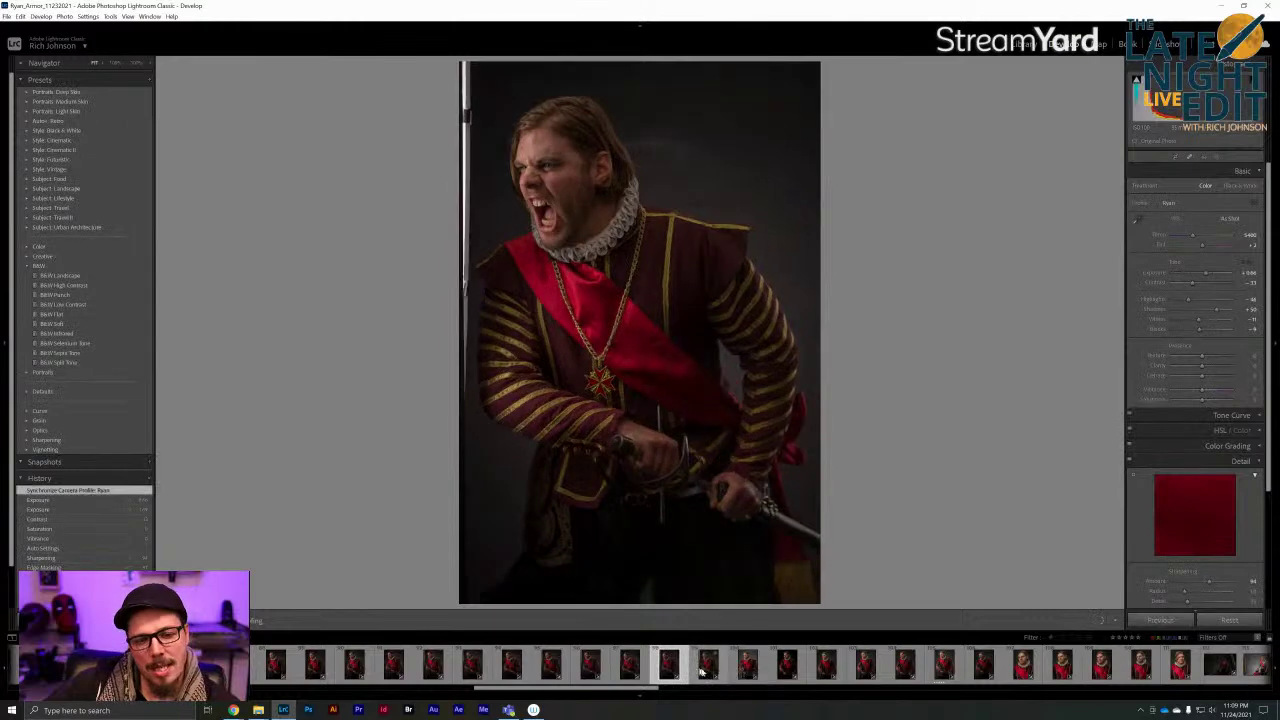
{"action": "left_click", "coordinate": [706, 667]}
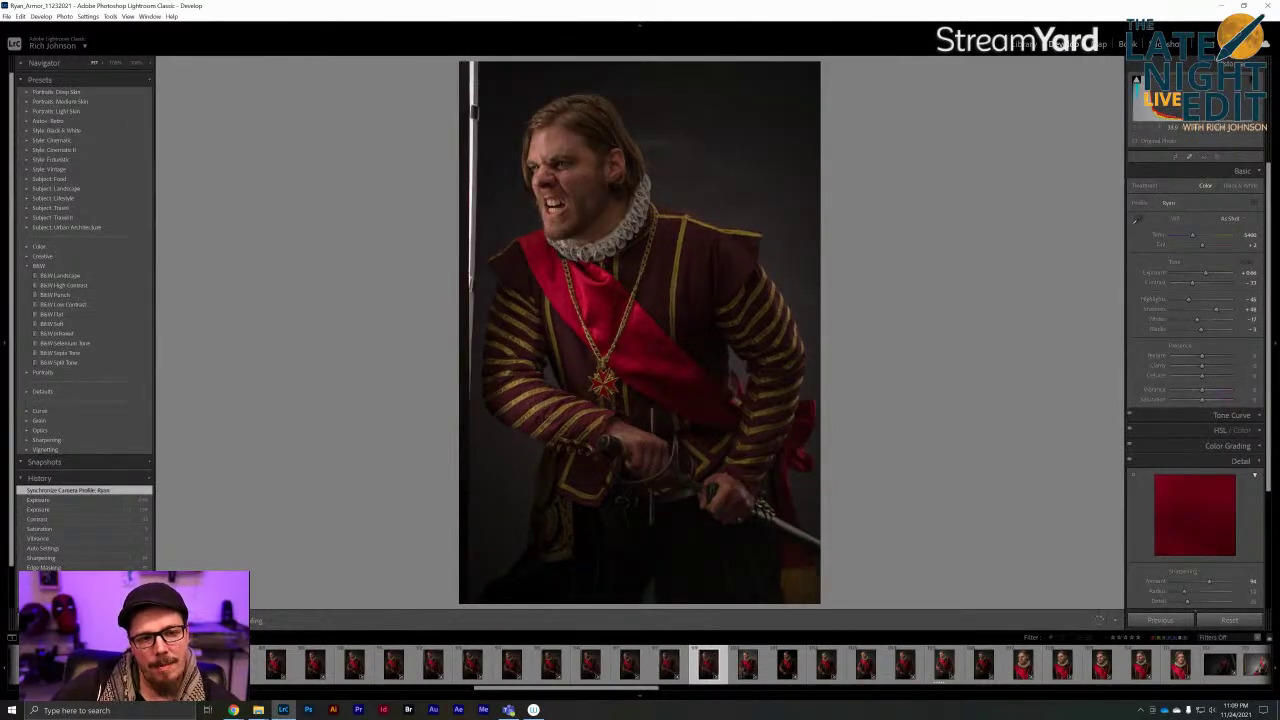
Inspect the light stand at the teeth-baring portrait's edge, raise the photo's Exposure, and examine the face at 100%
{"action": "left_click", "coordinate": [470, 110]}
{"action": "left_click_drag", "start_coordinate": [457, 286], "coordinate": [620, 188]}
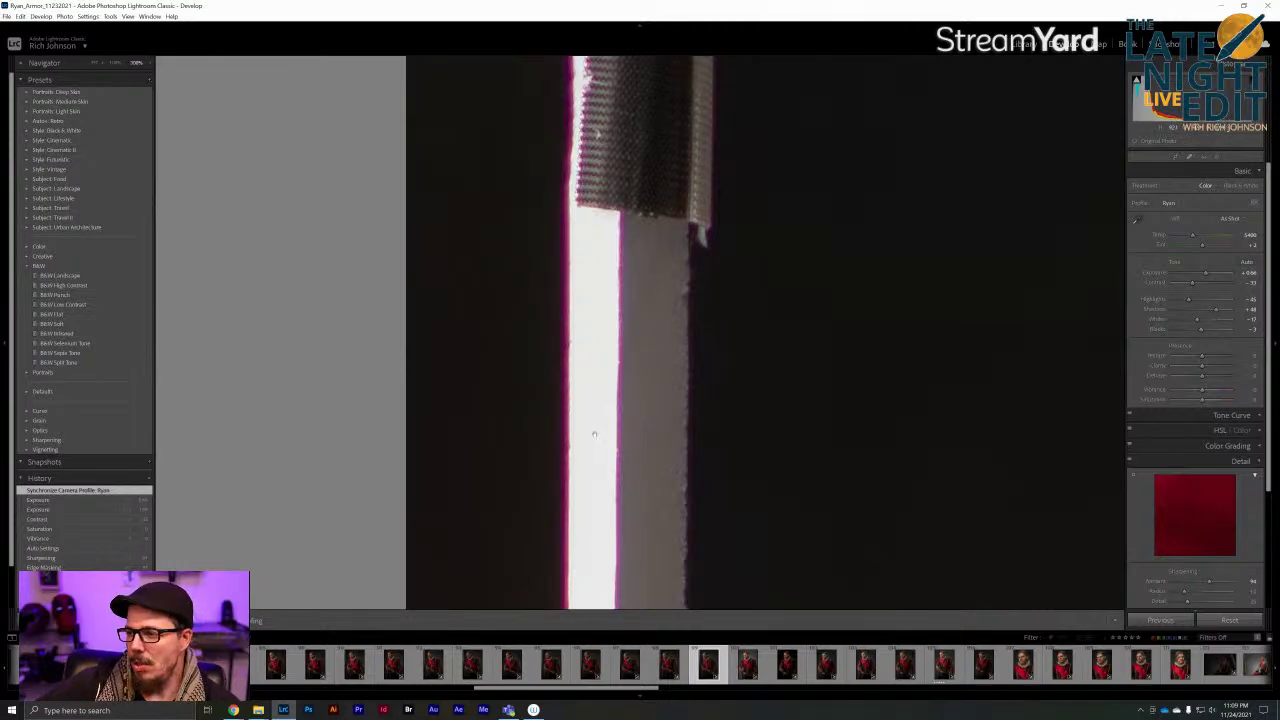
{"action": "left_click", "coordinate": [594, 434]}
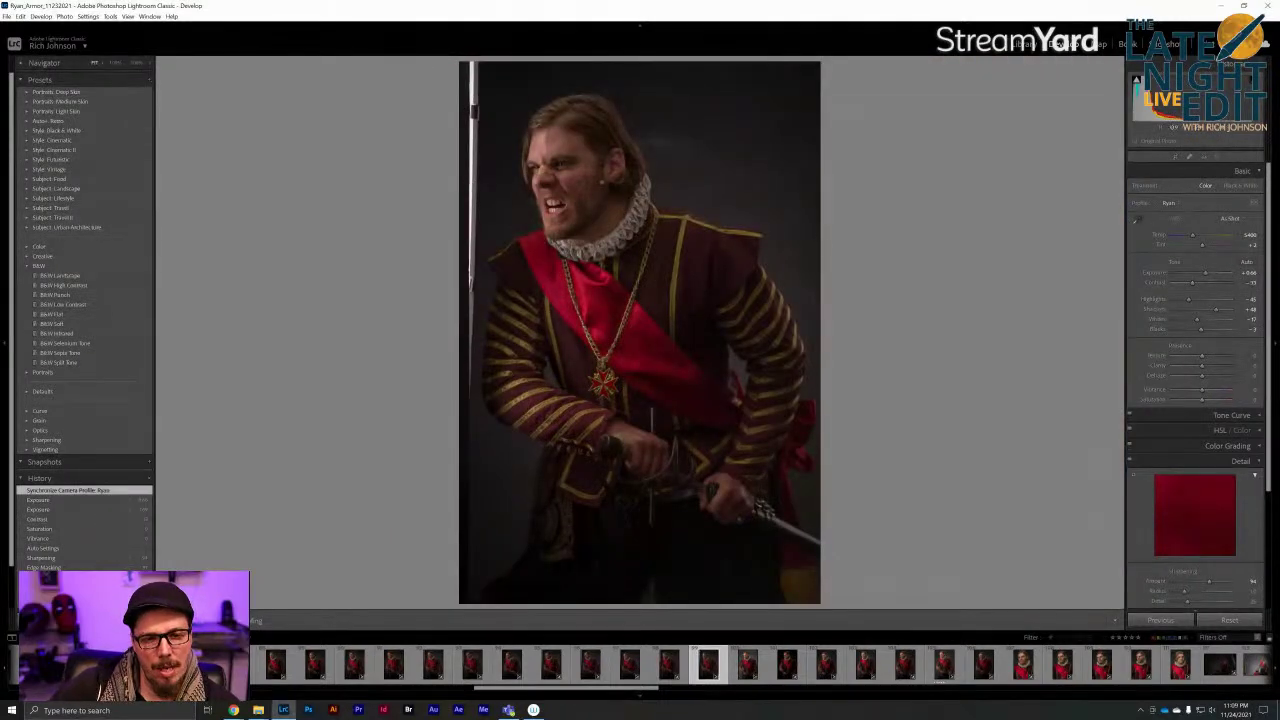
{"action": "left_click_drag", "start_coordinate": [1206, 272], "coordinate": [1208, 275]}
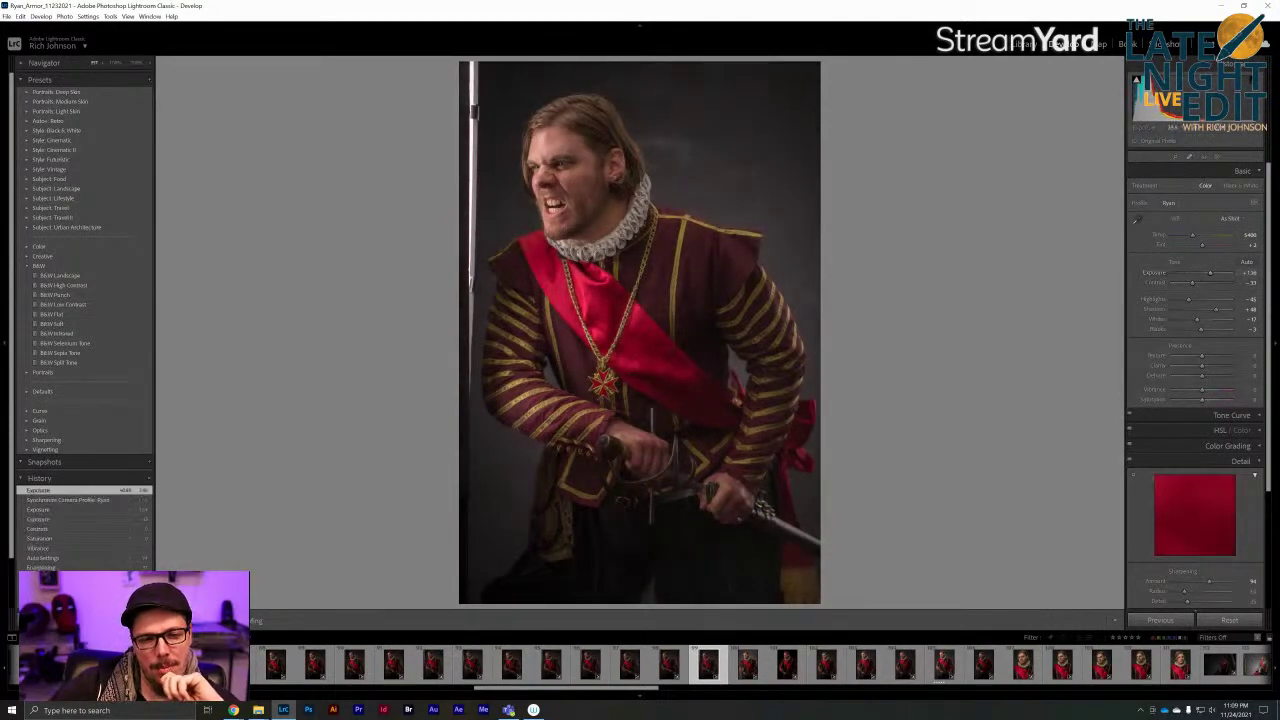
{"action": "left_click", "coordinate": [562, 155]}
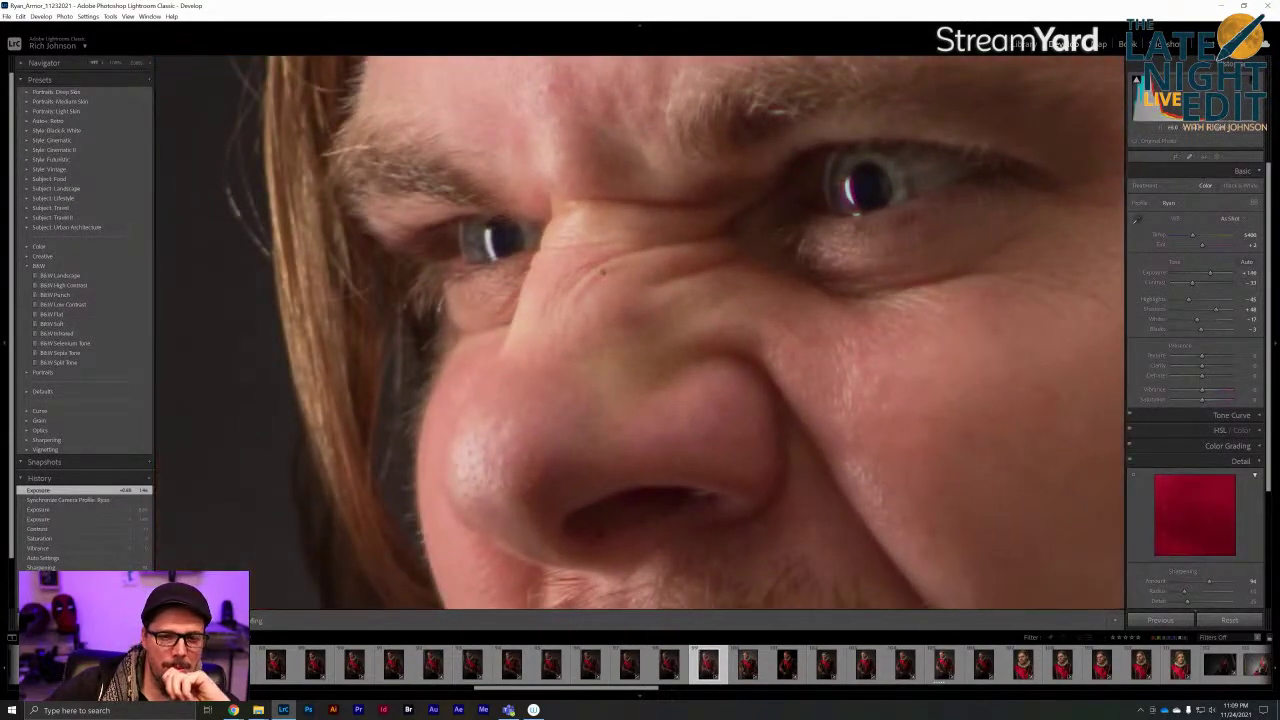
Browse the earlier sword portraits as far as the smiling frame and raise its Exposure to about +1.06
{"action": "left_click", "coordinate": [562, 140]}
{"action": "left_click", "coordinate": [432, 665]}
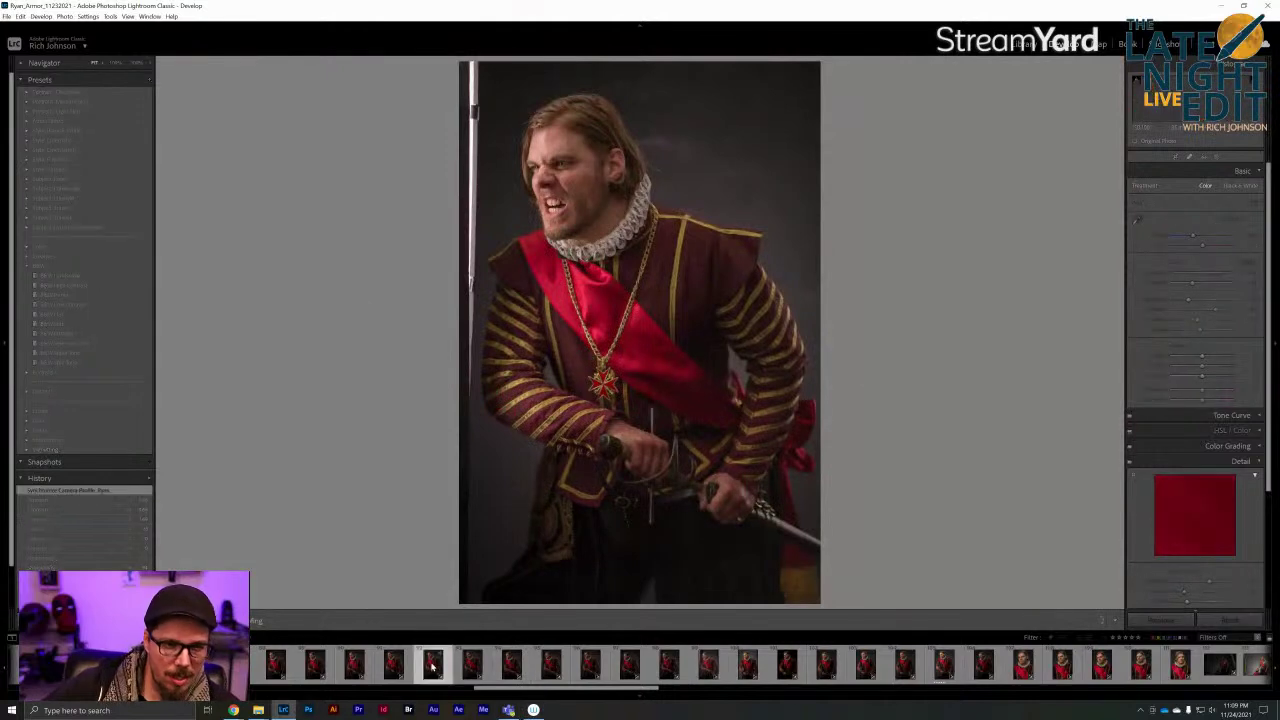
{"action": "left_click", "coordinate": [354, 665]}
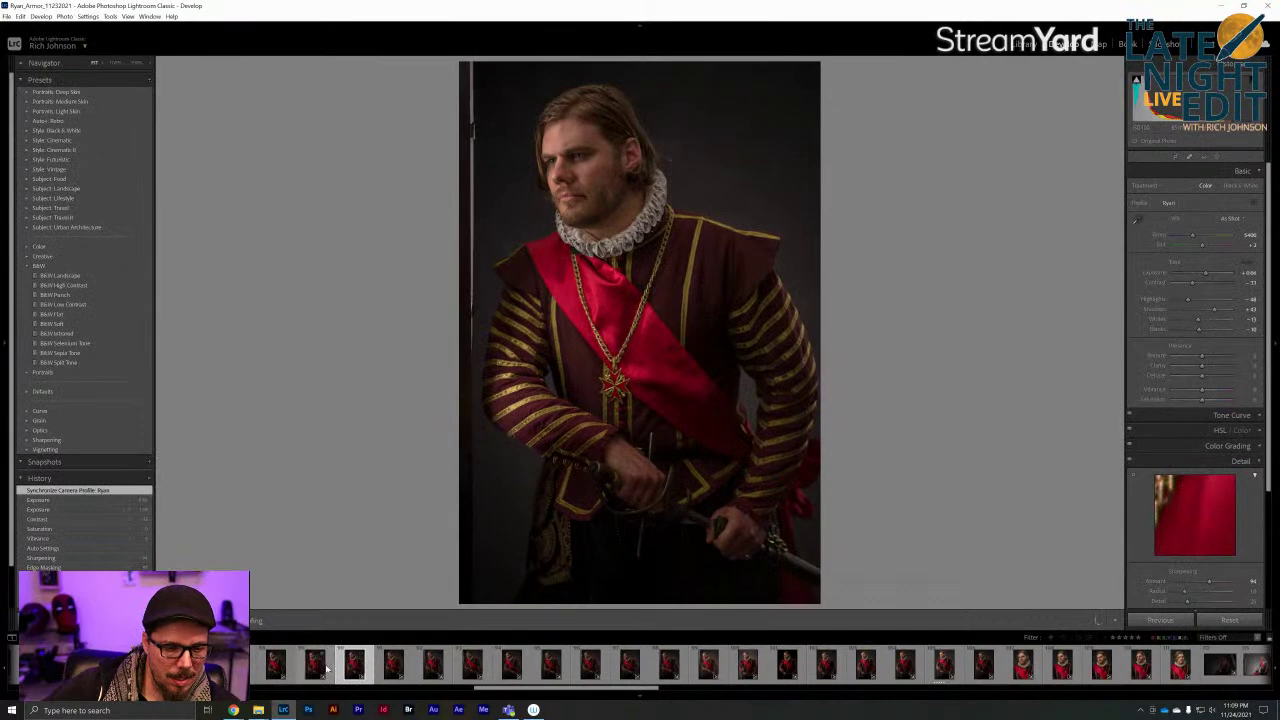
{"action": "left_click", "coordinate": [318, 665]}
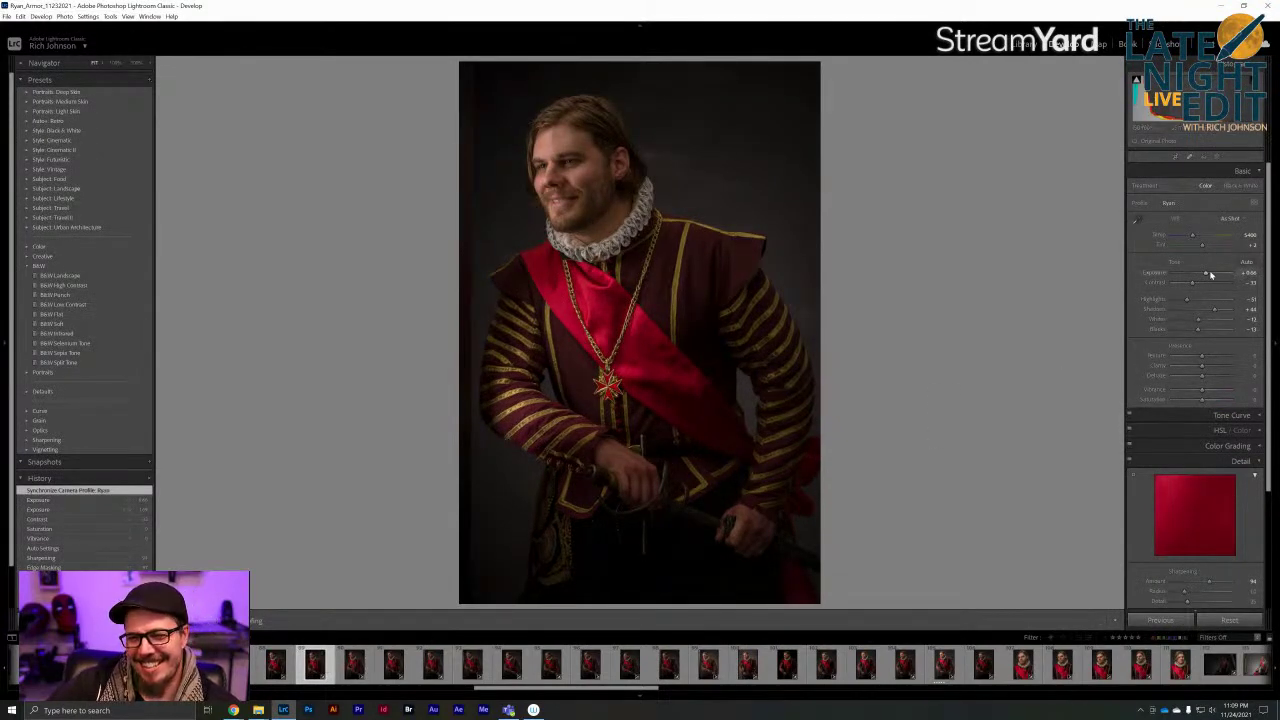
{"action": "left_click_drag", "start_coordinate": [1213, 274], "coordinate": [1212, 276]}
Apply the smiling photo's settings to the stern sword portrait before it, inspect the face at 100%, and give it a star rating
{"action": "left_click", "coordinate": [276, 664]}
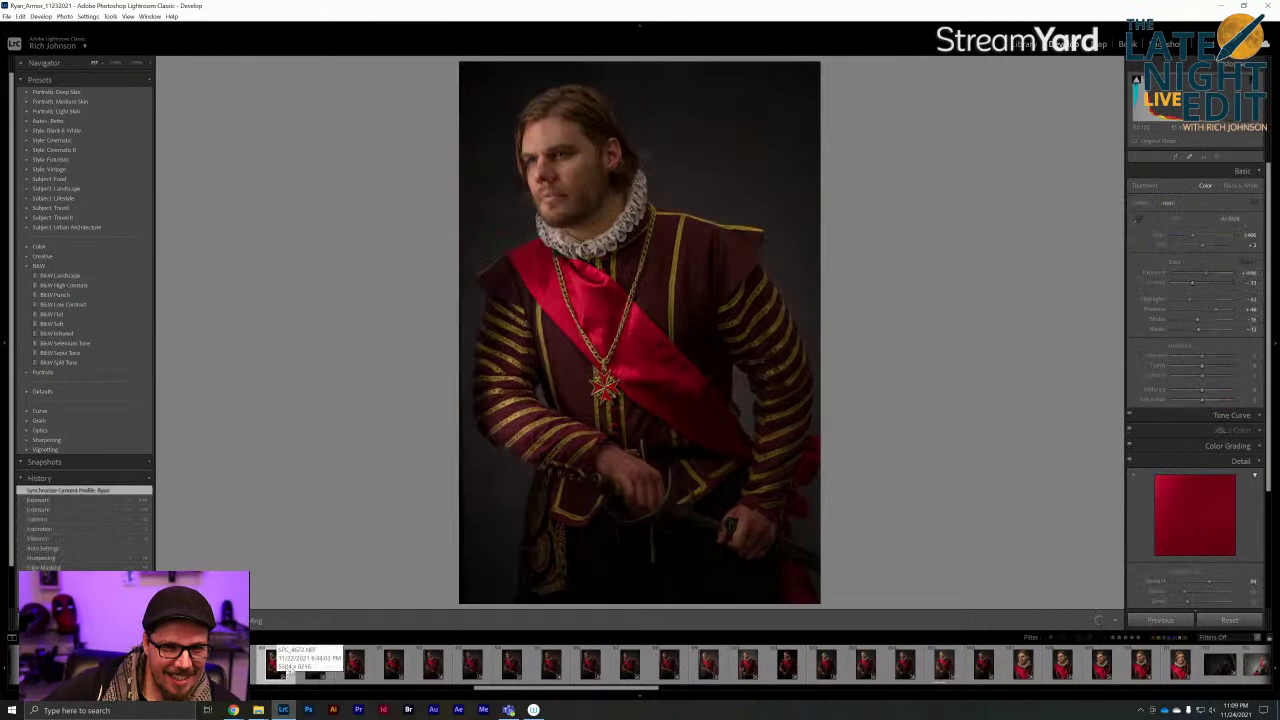
{"action": "left_click", "coordinate": [1157, 619]}
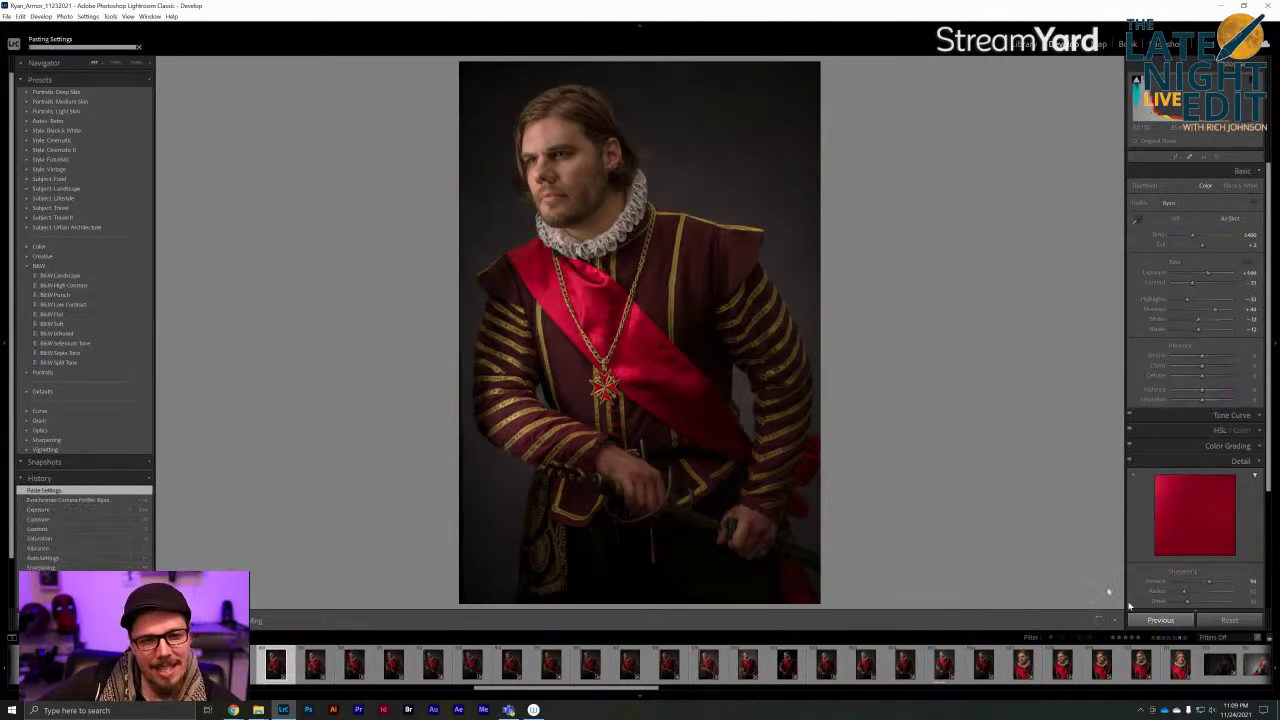
{"action": "left_click", "coordinate": [545, 150]}
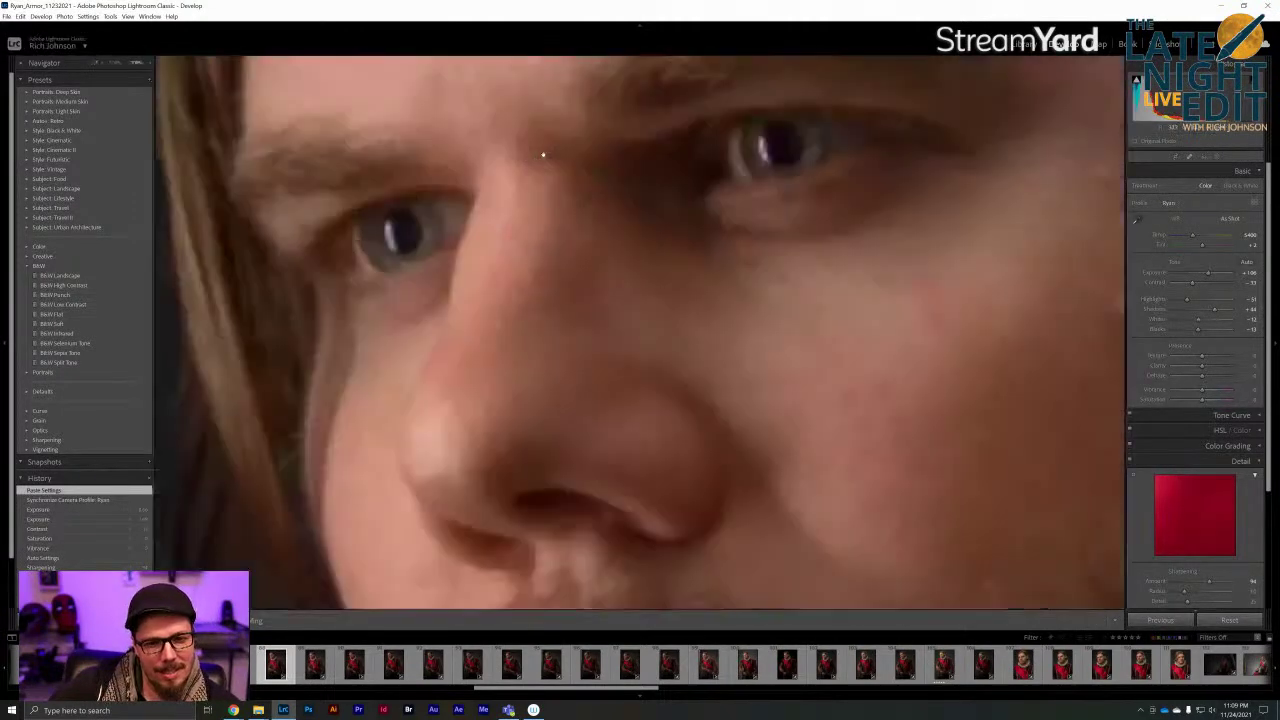
{"action": "left_click", "coordinate": [515, 171]}
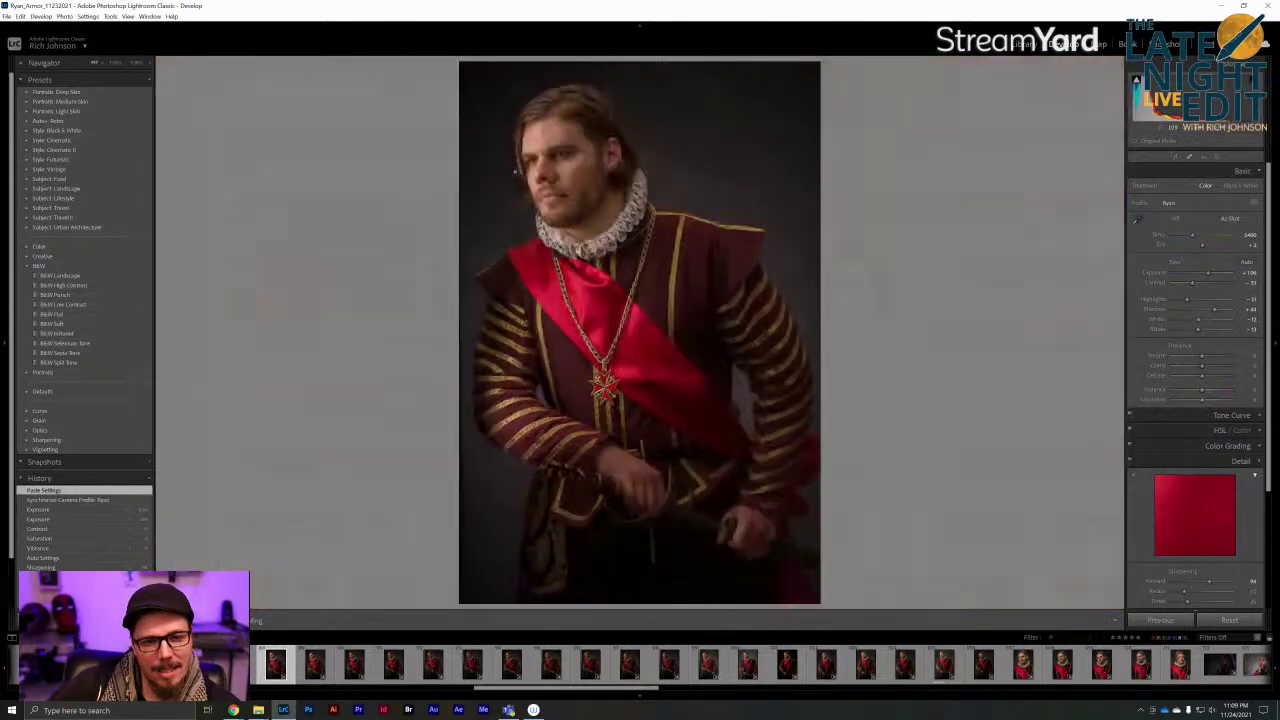
{"action": "key", "text": "0"}
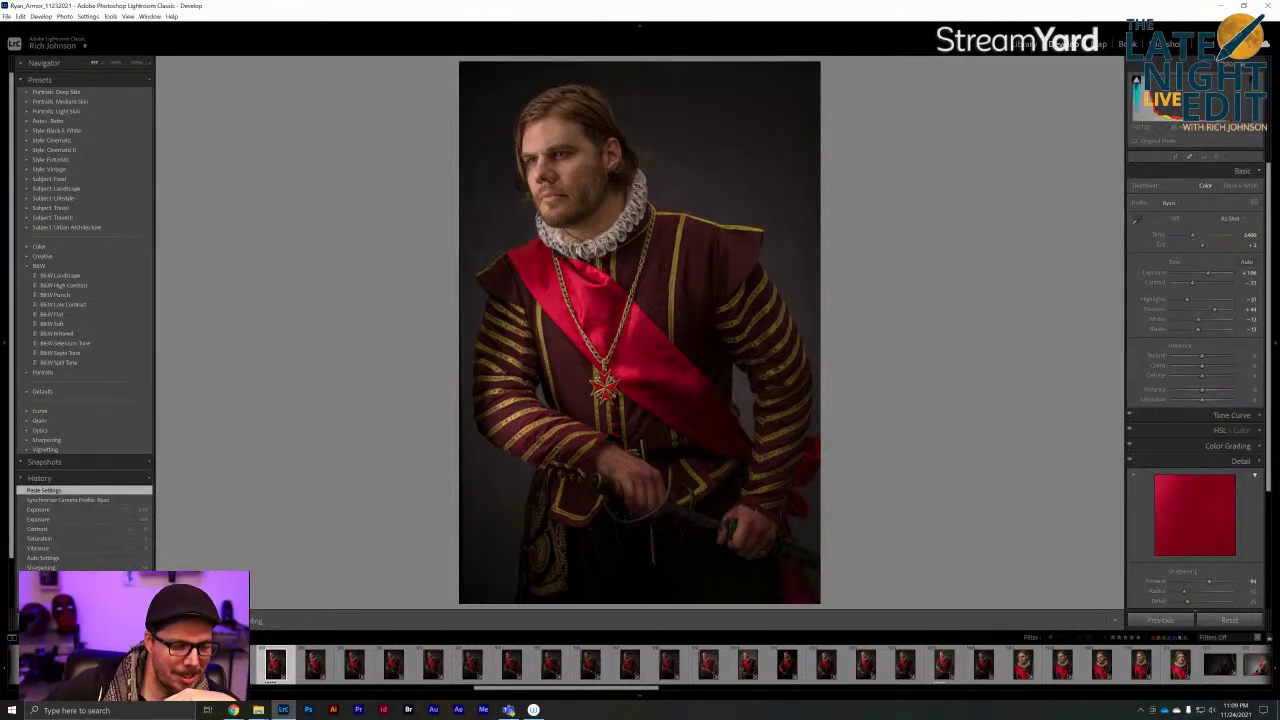
View the neighbouring standing portraits with the yellow gloves, and return to the stern sword portrait
{"action": "key", "text": "Right"}
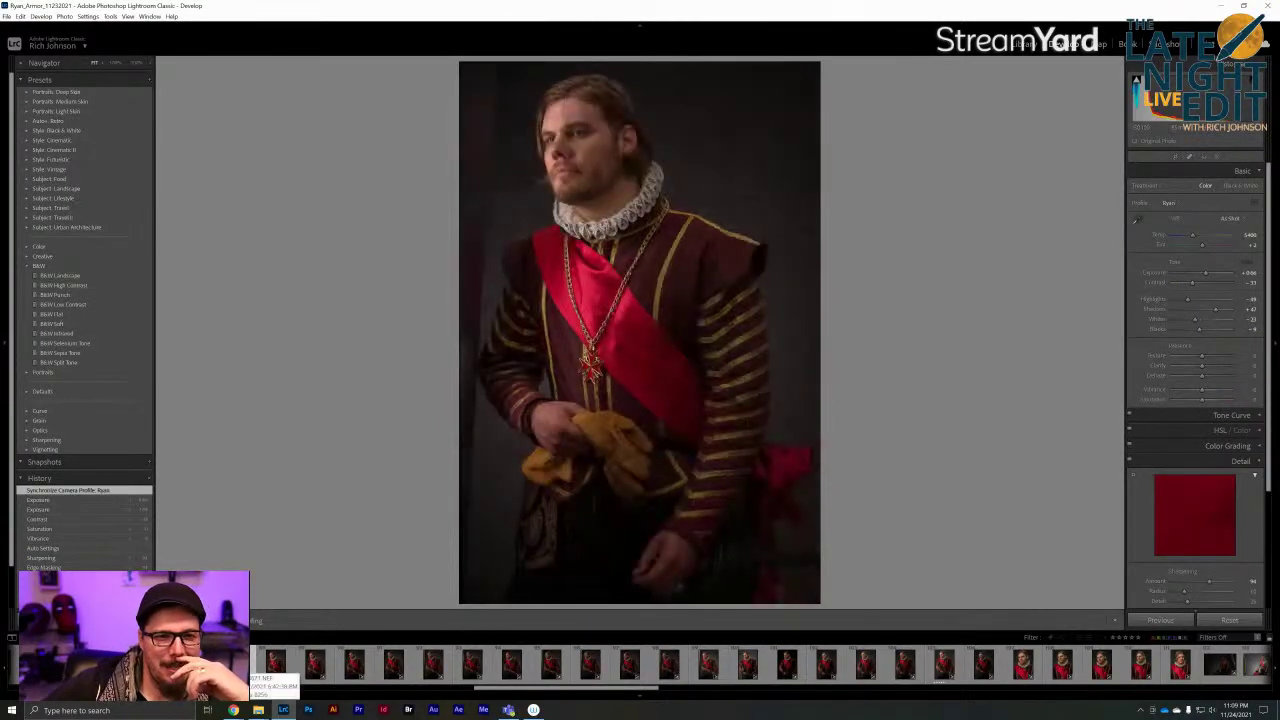
{"action": "key", "text": "Right"}
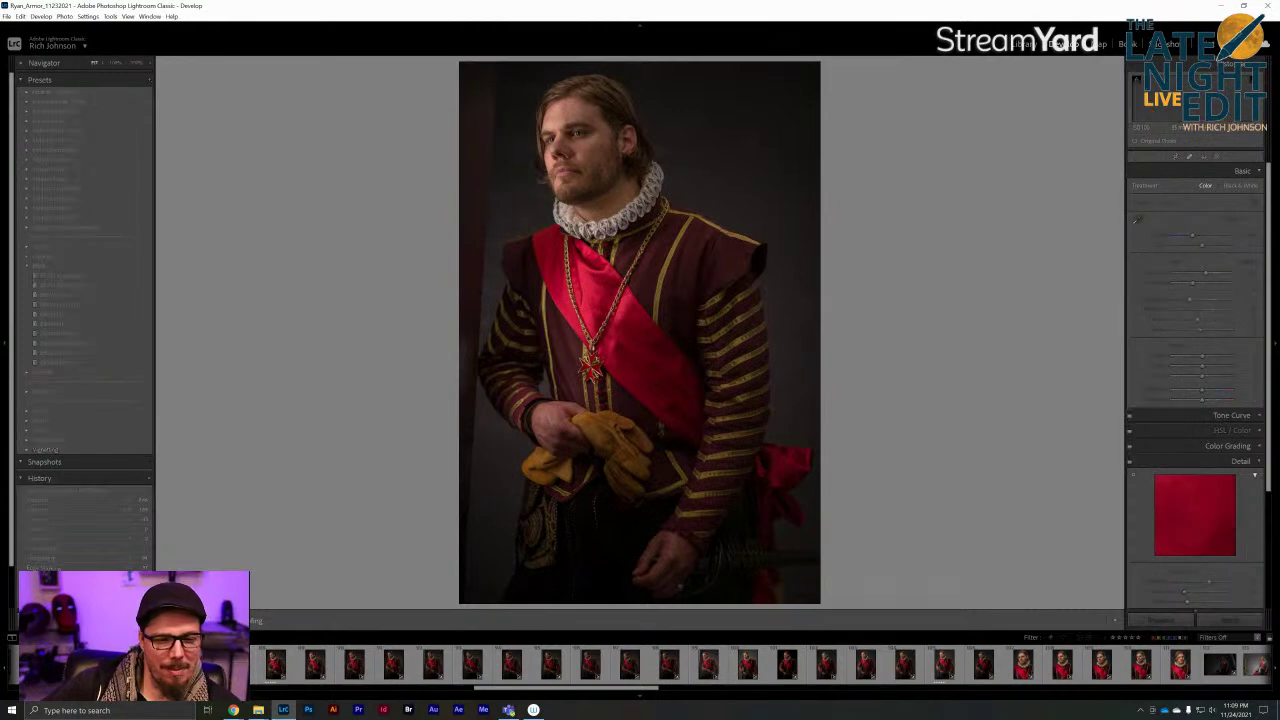
{"action": "key", "text": "ctrl+shift+v"}
{"action": "left_click", "coordinate": [276, 665]}
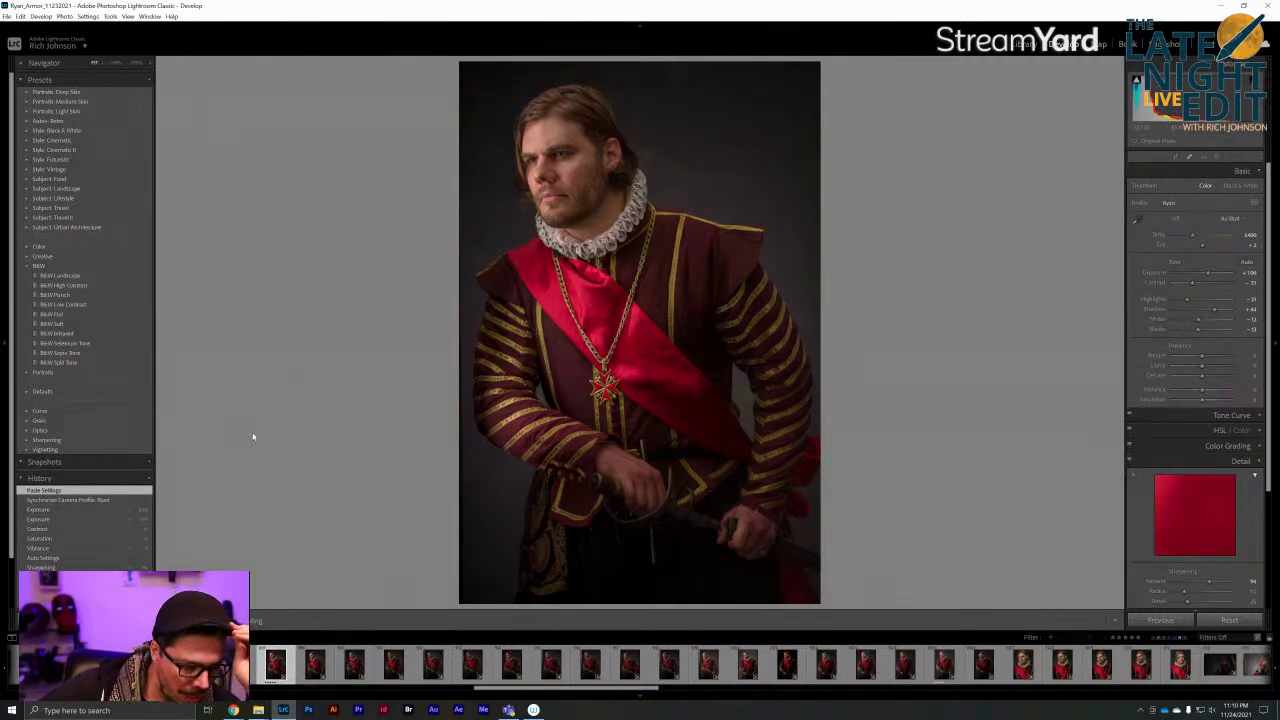
Raise the chest-up portrait's Exposure to about +1.37 and inspect both eyes at 100%
{"action": "key", "text": "Right"}
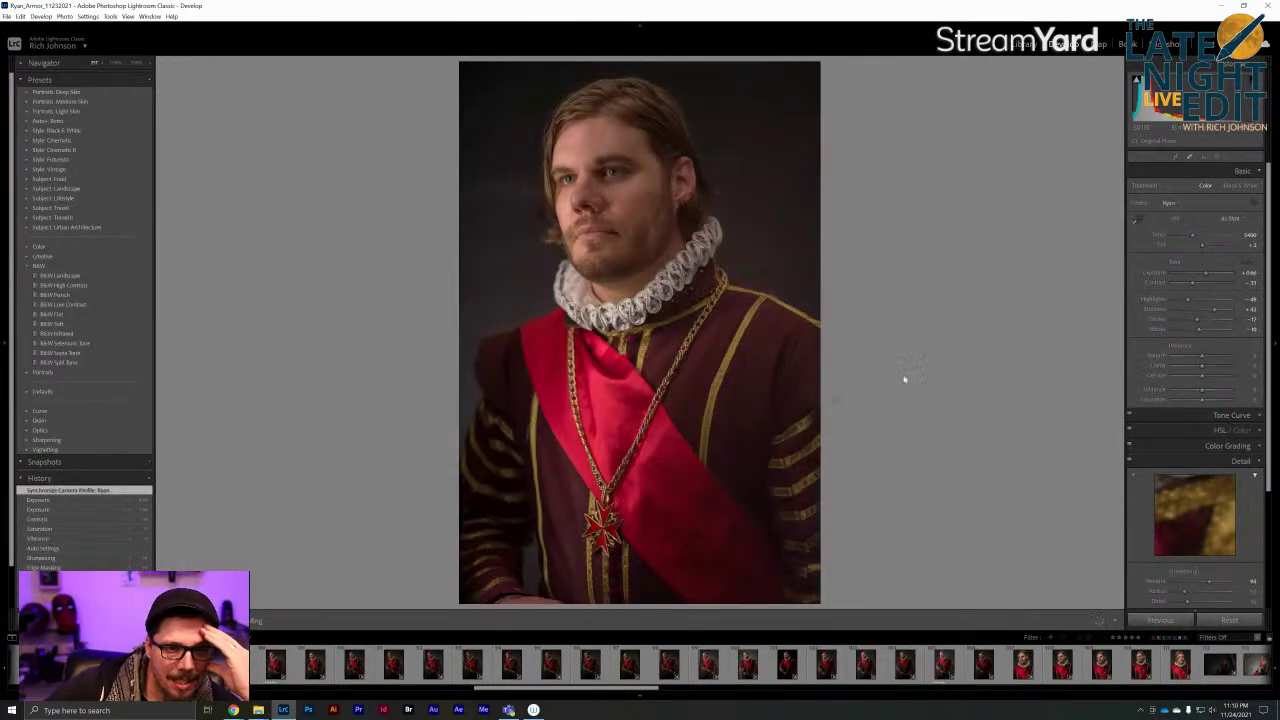
{"action": "left_click_drag", "start_coordinate": [1205, 276], "coordinate": [1212, 276]}
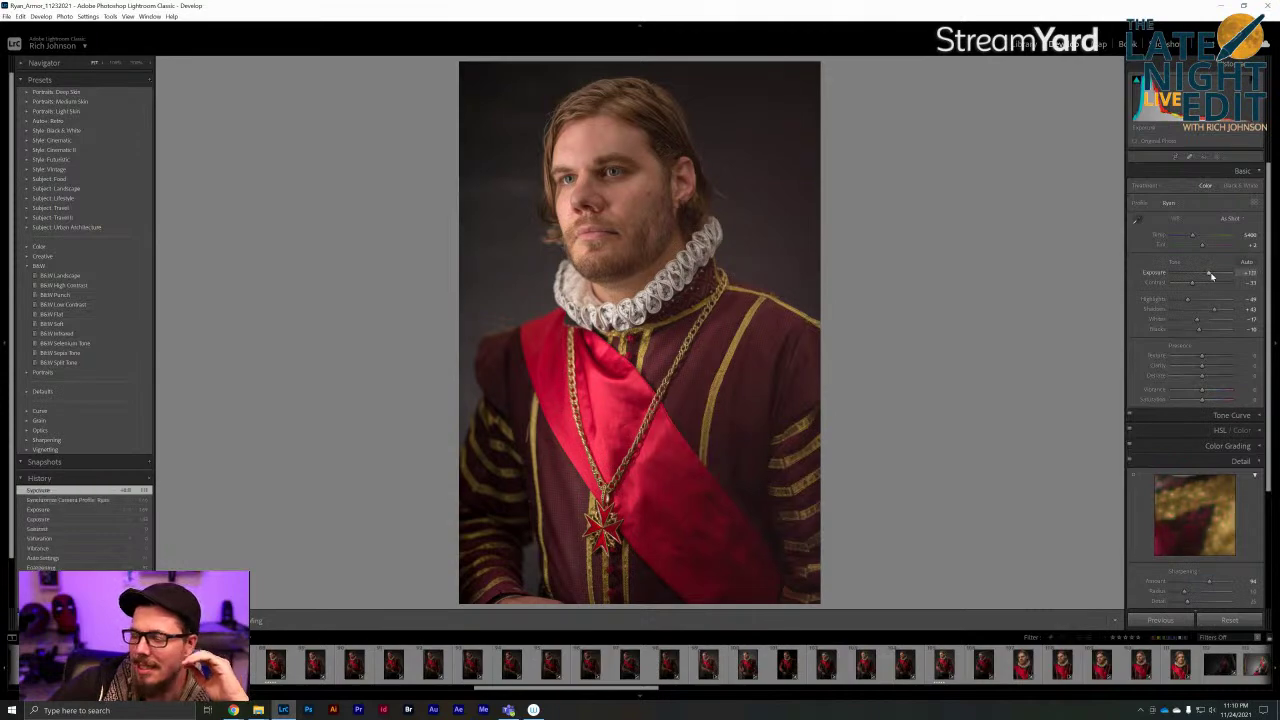
{"action": "left_click", "coordinate": [588, 185]}
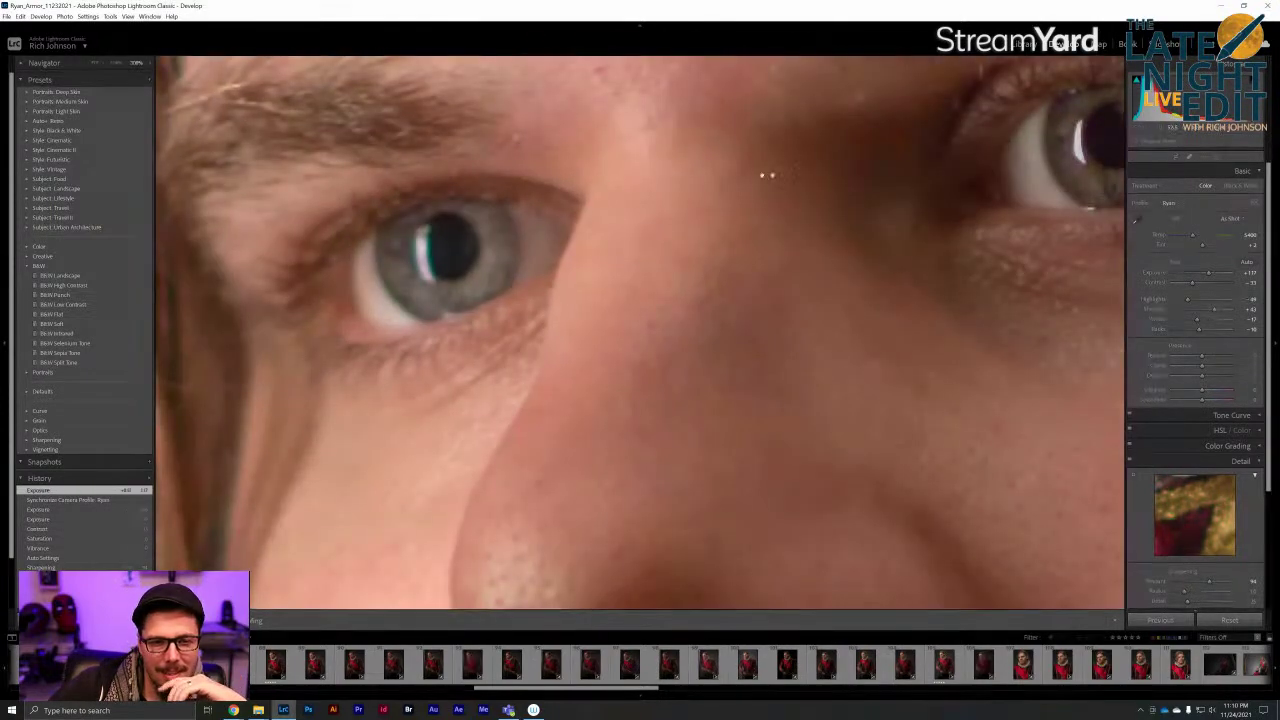
{"action": "left_click_drag", "start_coordinate": [837, 171], "coordinate": [523, 299]}
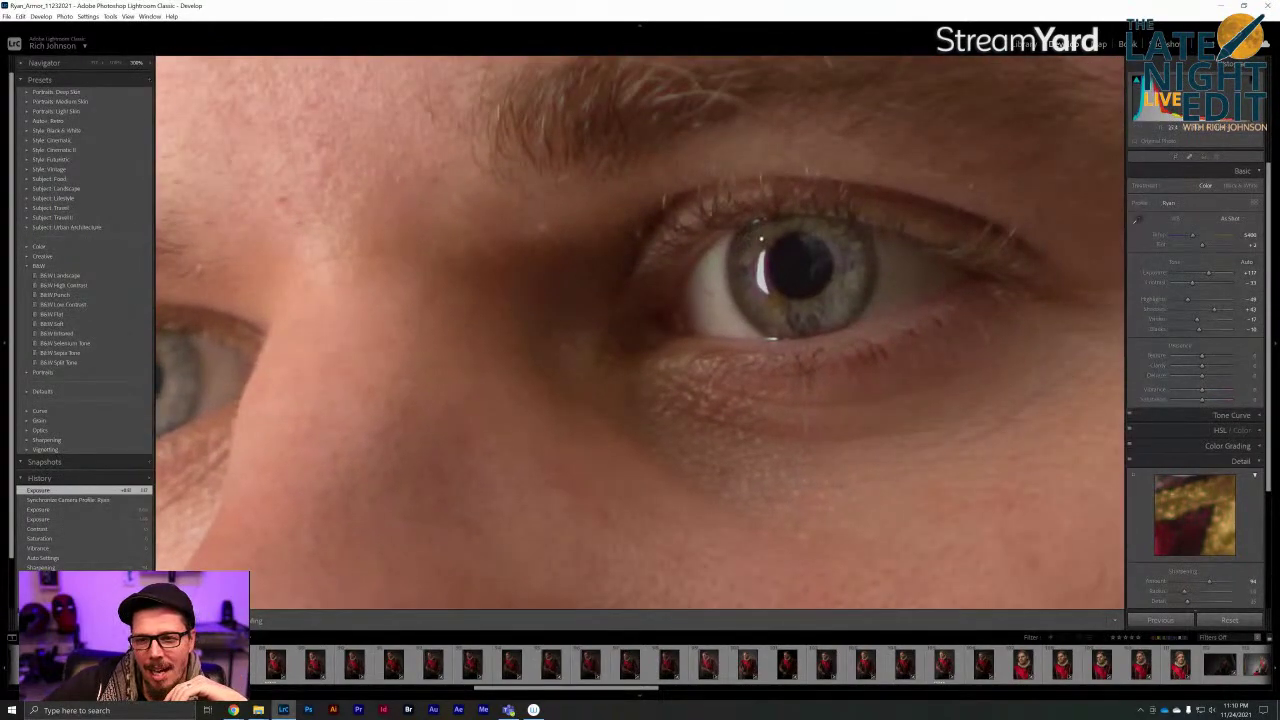
{"action": "left_click", "coordinate": [761, 238]}
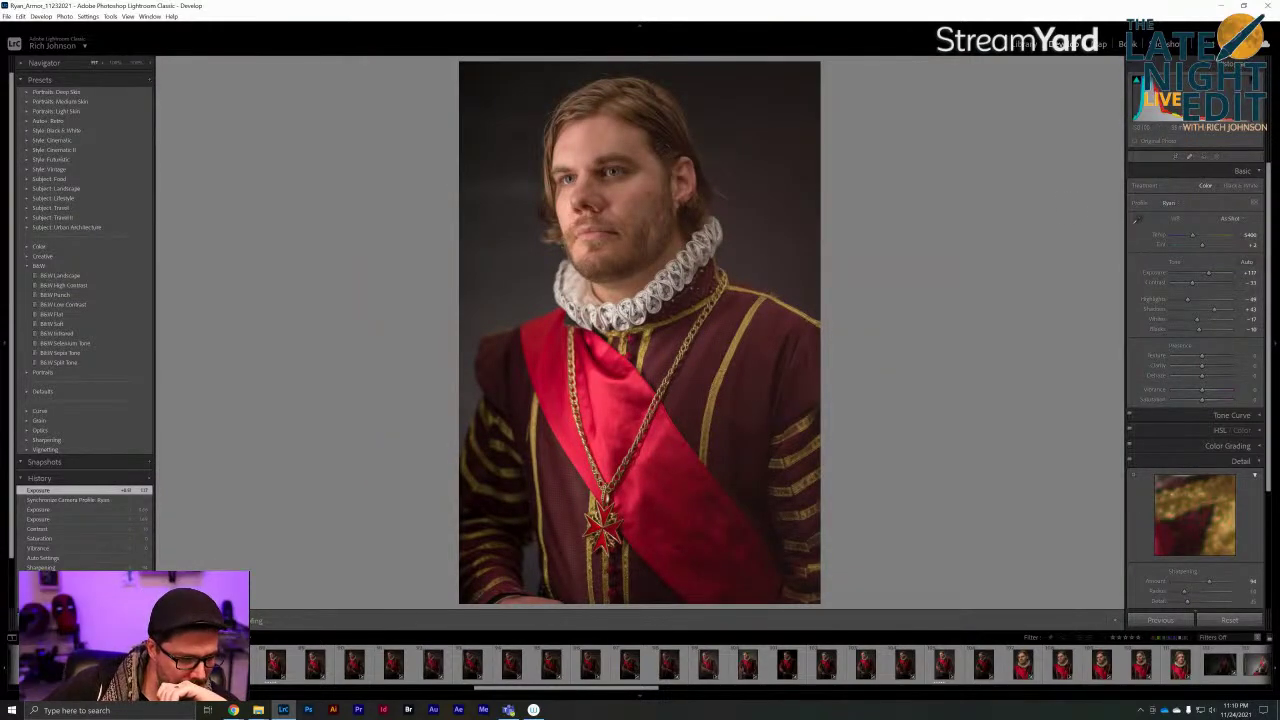
Choose the second head-and-shoulders close-up, raise its Exposure to about +0.96, and give it a 5-star rating
{"action": "key", "text": "Right"}
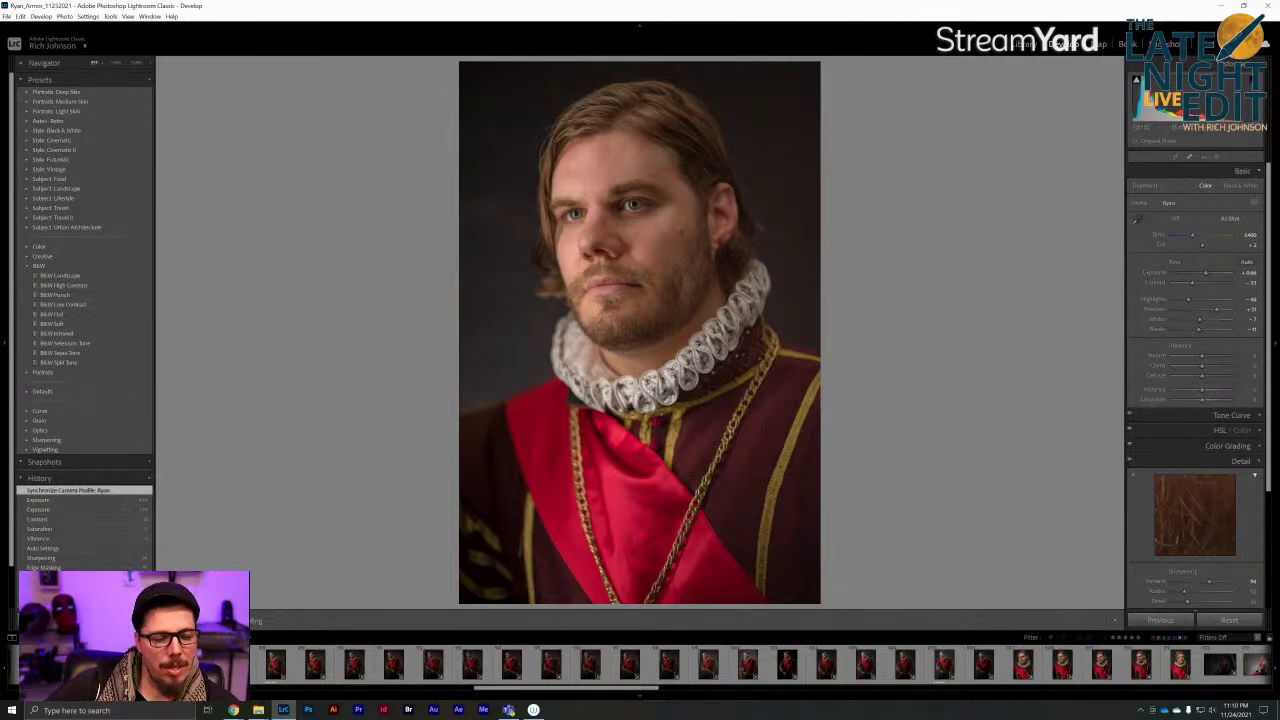
{"action": "key", "text": "Right"}
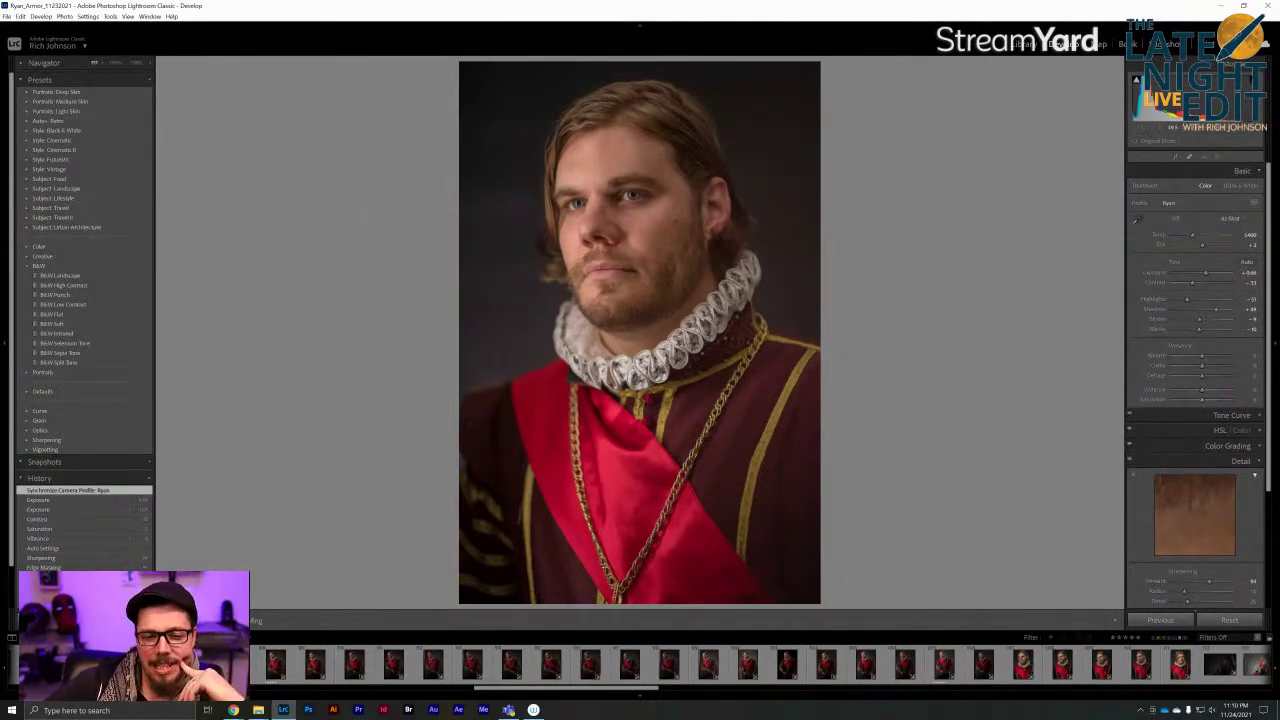
{"action": "left_click", "coordinate": [1209, 275]}
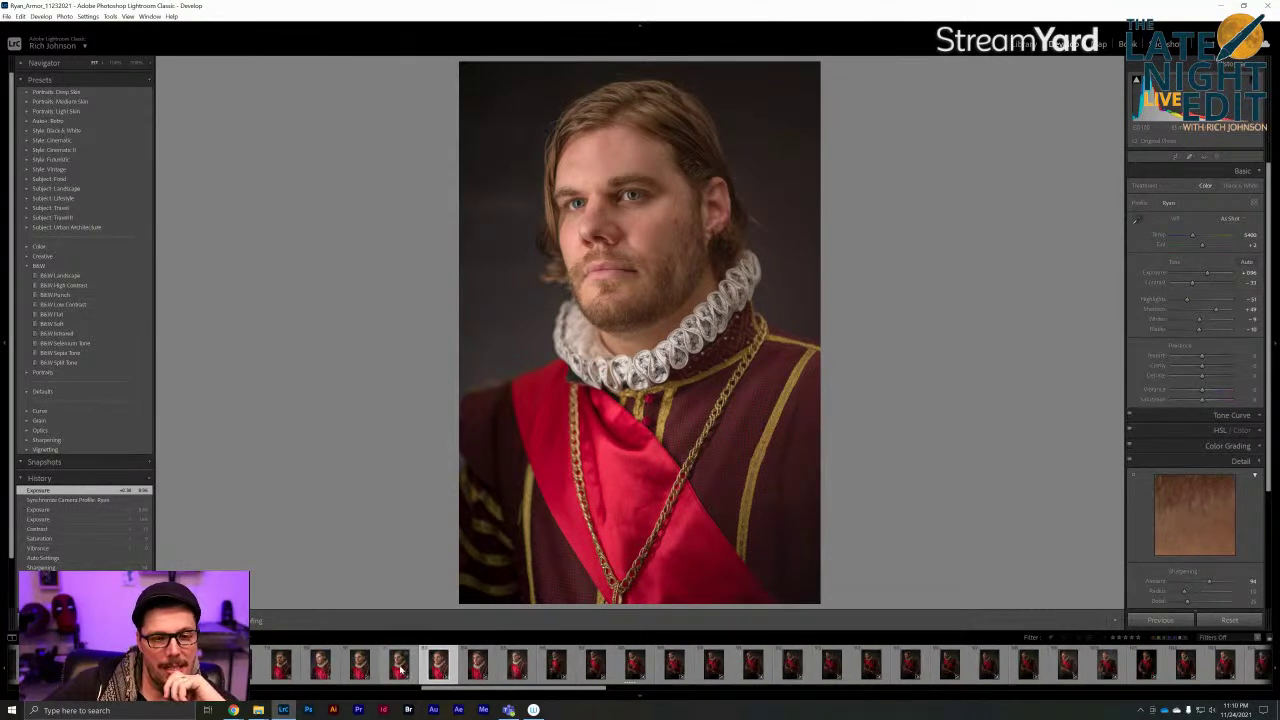
{"action": "key", "text": "5"}
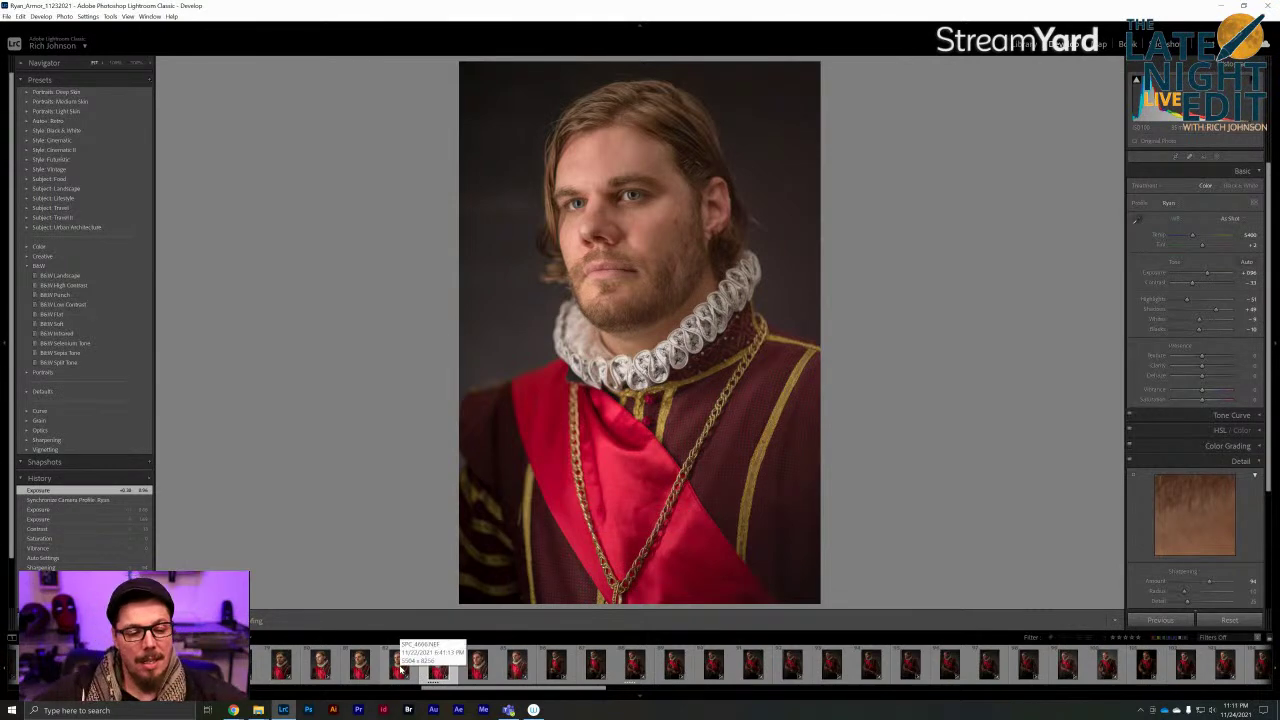
Compare the rated close-up with the frame just before it, and inspect that earlier frame's eye at 100%
{"action": "left_click", "coordinate": [399, 665]}
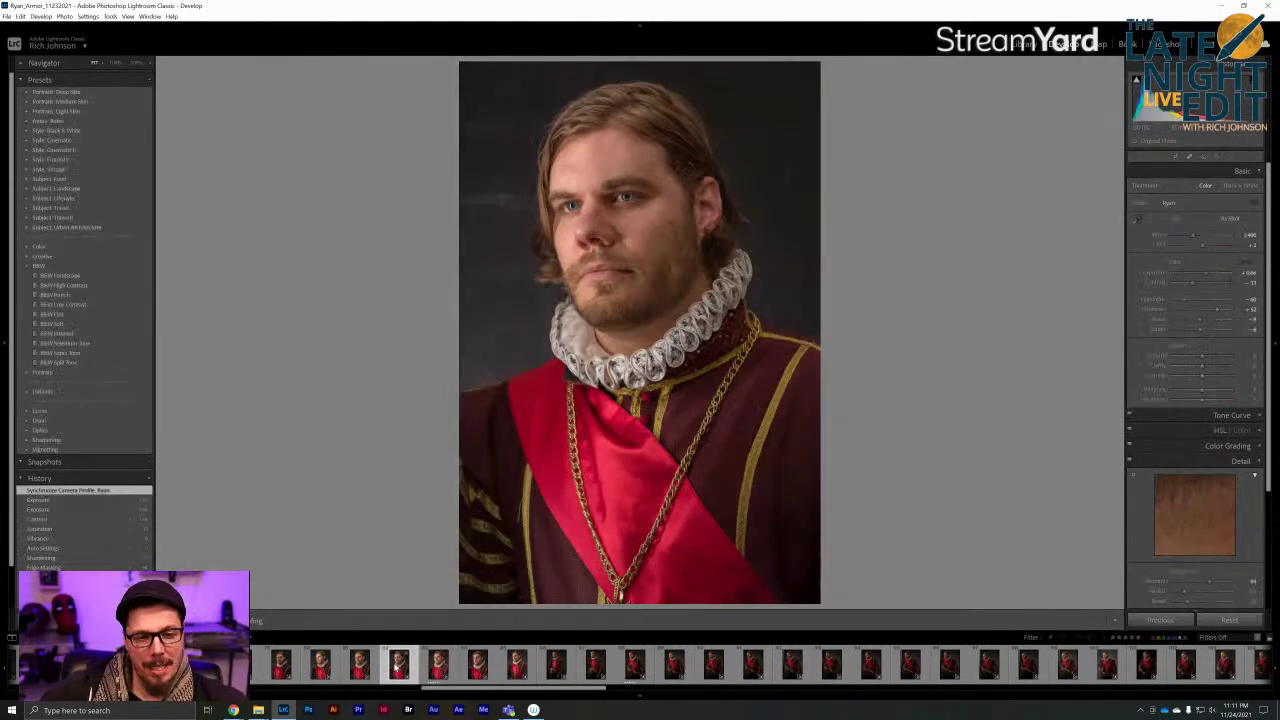
{"action": "left_click", "coordinate": [430, 667]}
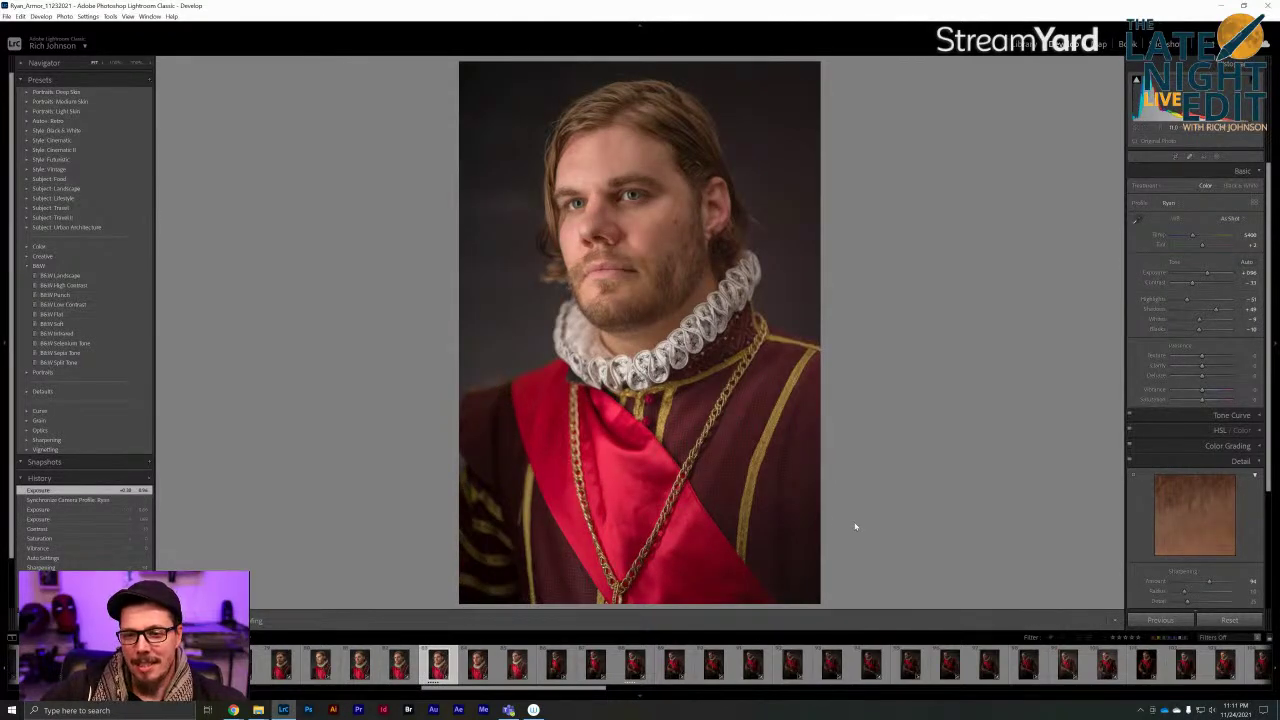
{"action": "left_click", "coordinate": [406, 662]}
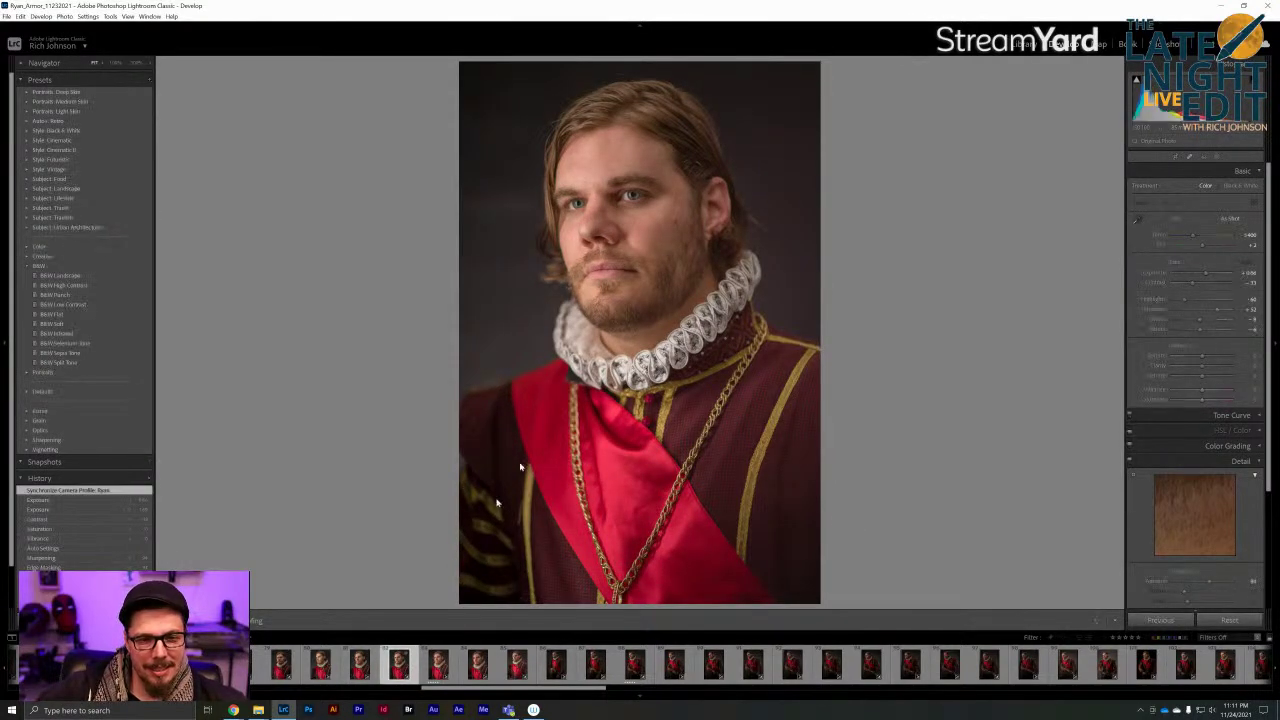
{"action": "left_click", "coordinate": [628, 197]}
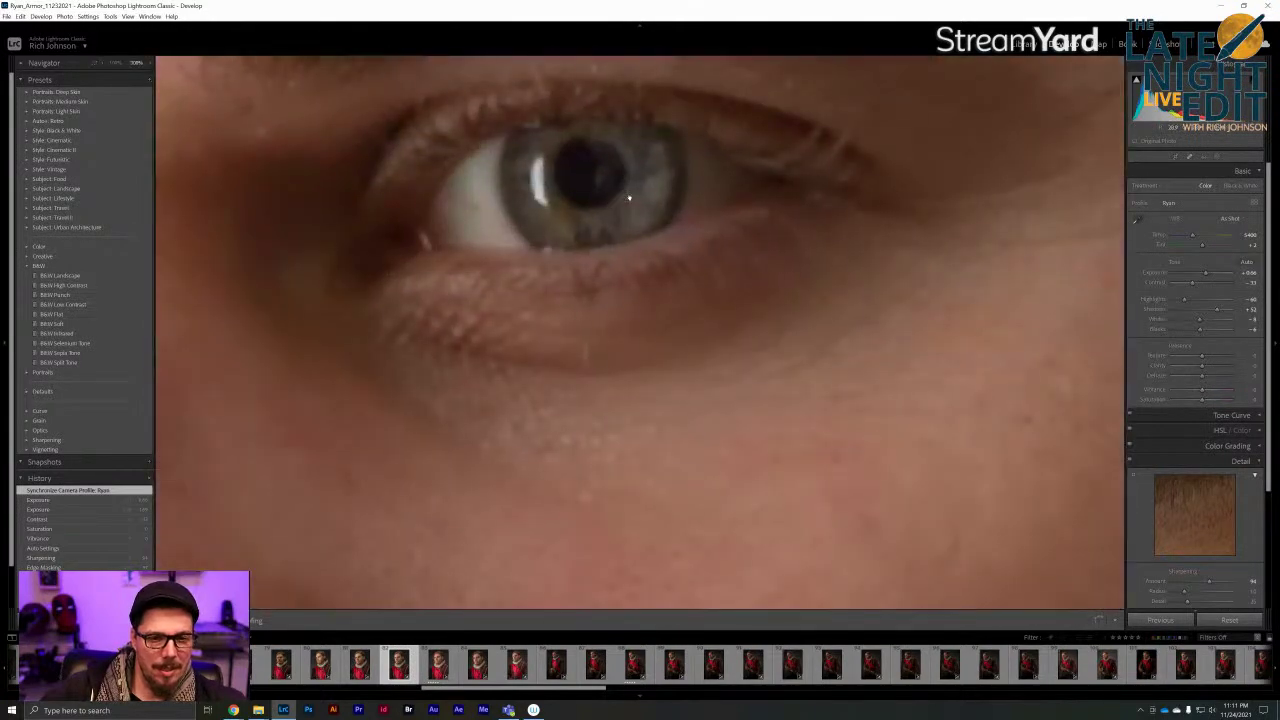
{"action": "left_click", "coordinate": [629, 213]}
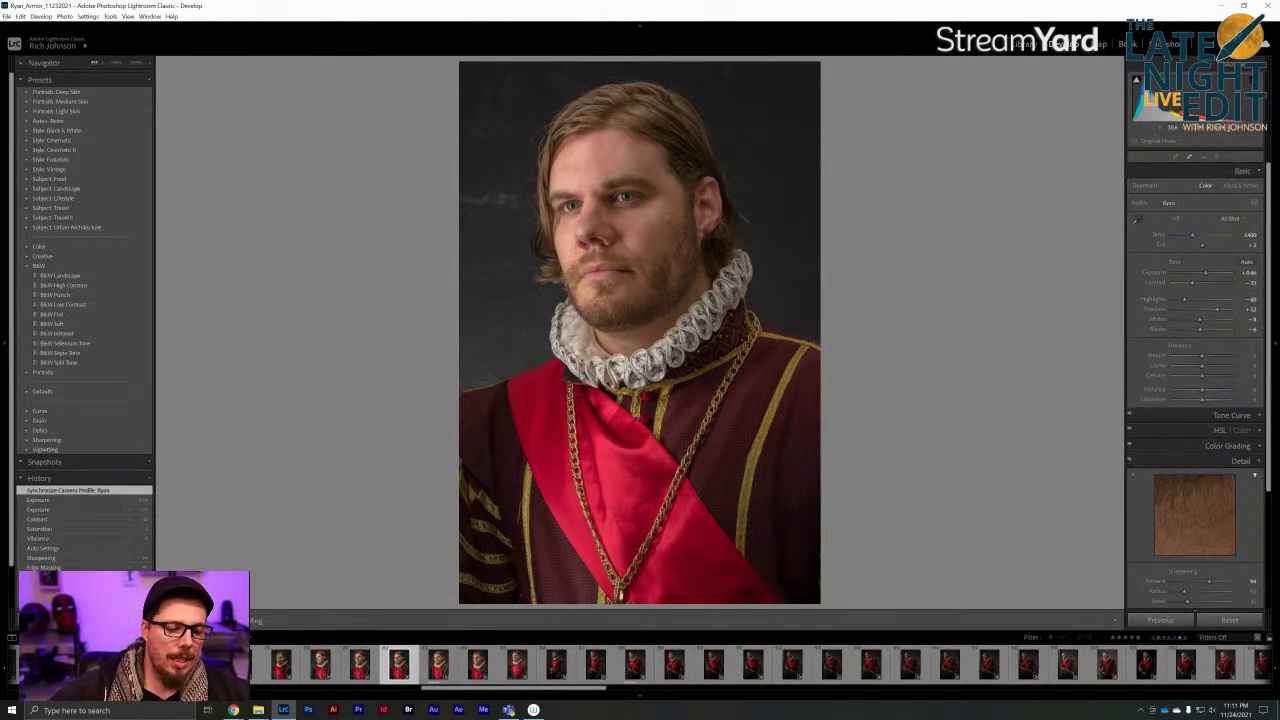
Compare the inspected close-up with the frame preceding it, and give the inspected close-up a 5-star rating
{"action": "left_click", "coordinate": [361, 668]}
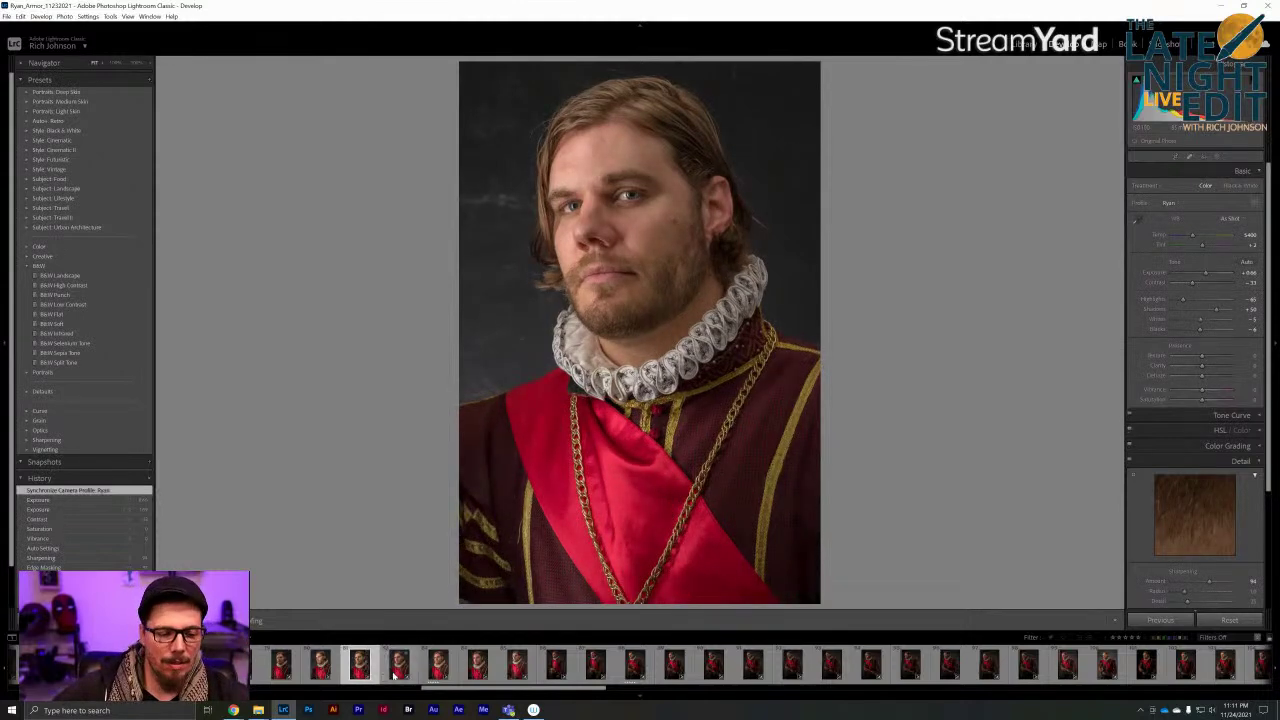
{"action": "left_click", "coordinate": [396, 670]}
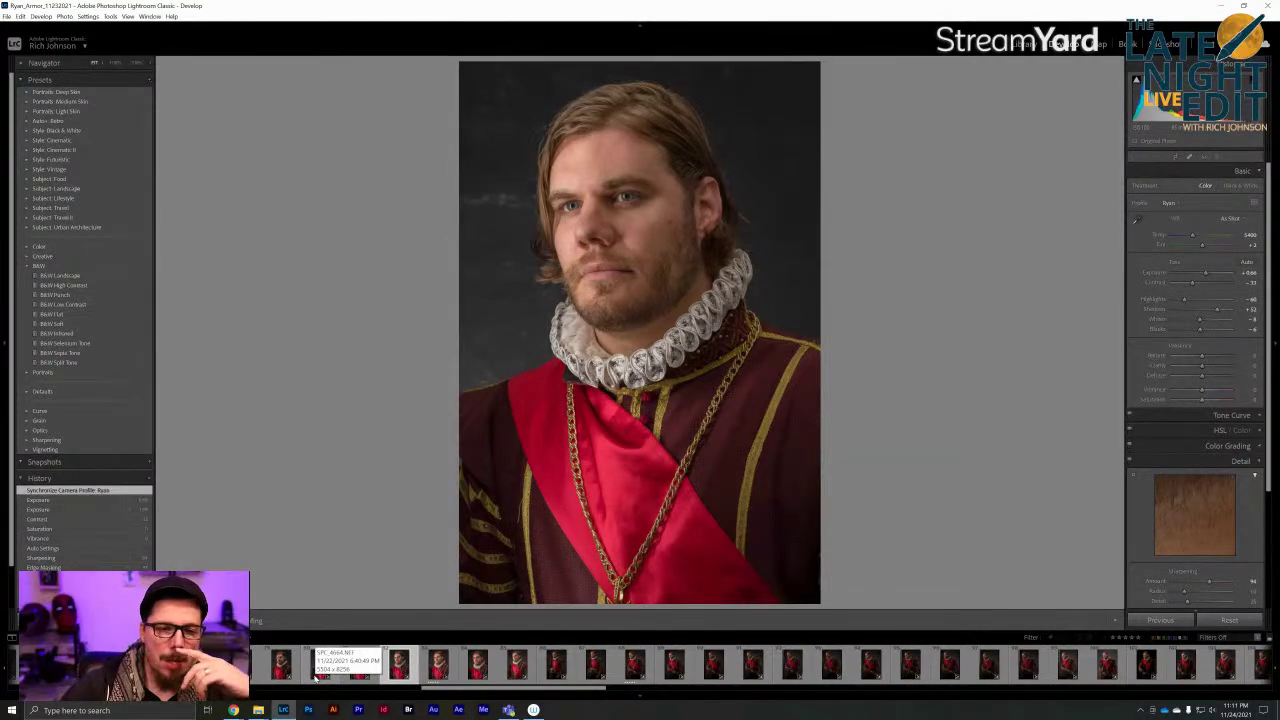
{"action": "key", "text": "5"}
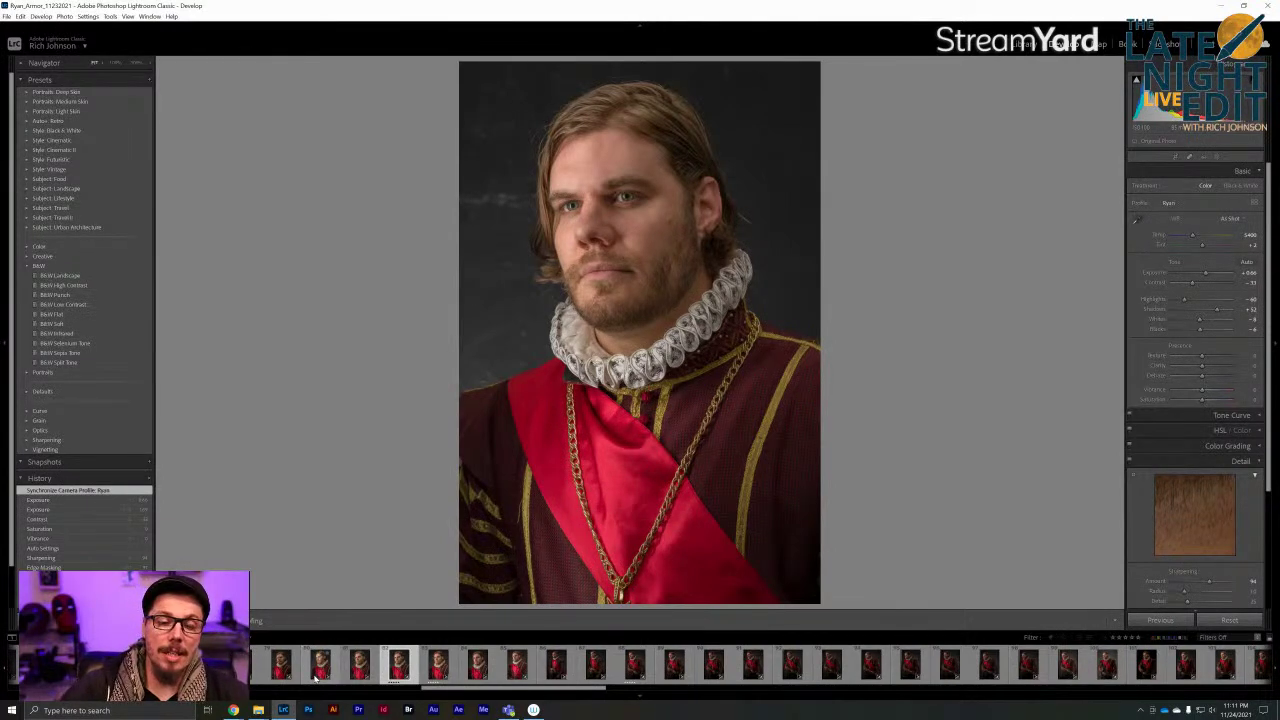
Browse back to the two gloves-in-hand portraits and raise Exposure to about +1.16 on the darker frame and +1.06 on the brighter one
{"action": "left_click", "coordinate": [288, 666]}
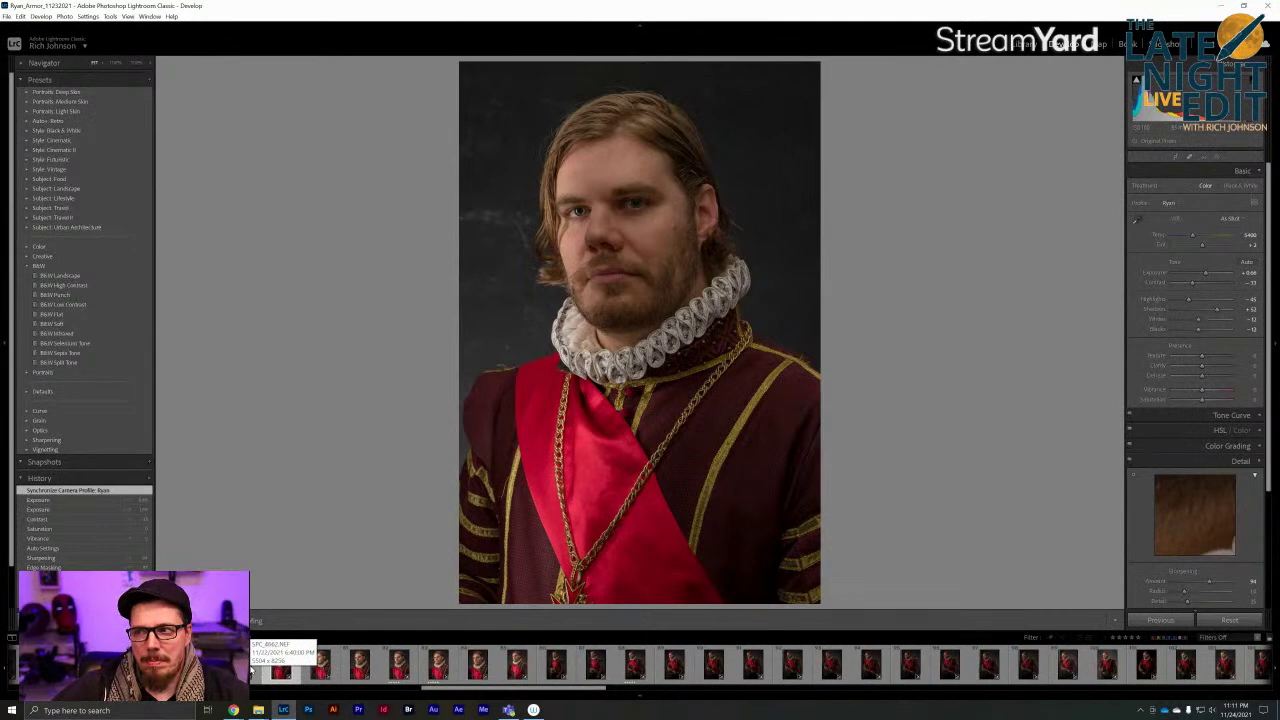
{"action": "left_click", "coordinate": [253, 670]}
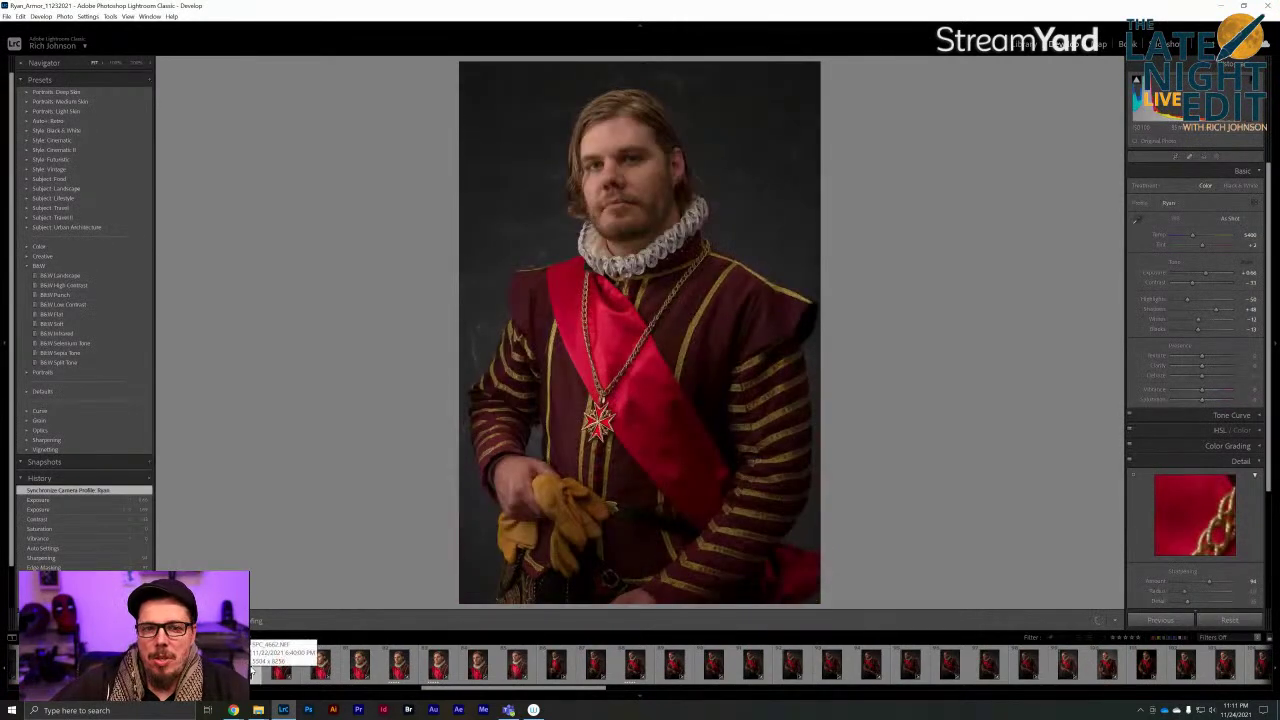
{"action": "key", "text": "Right"}
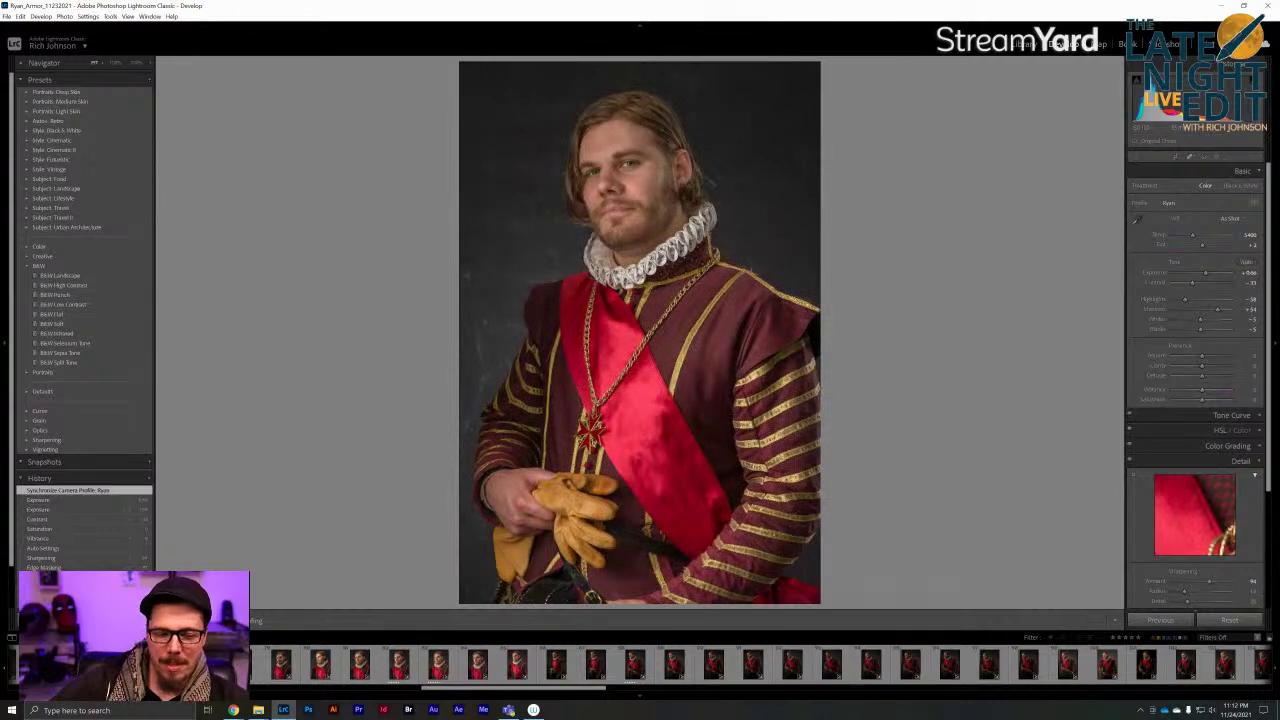
{"action": "key", "text": "Right"}
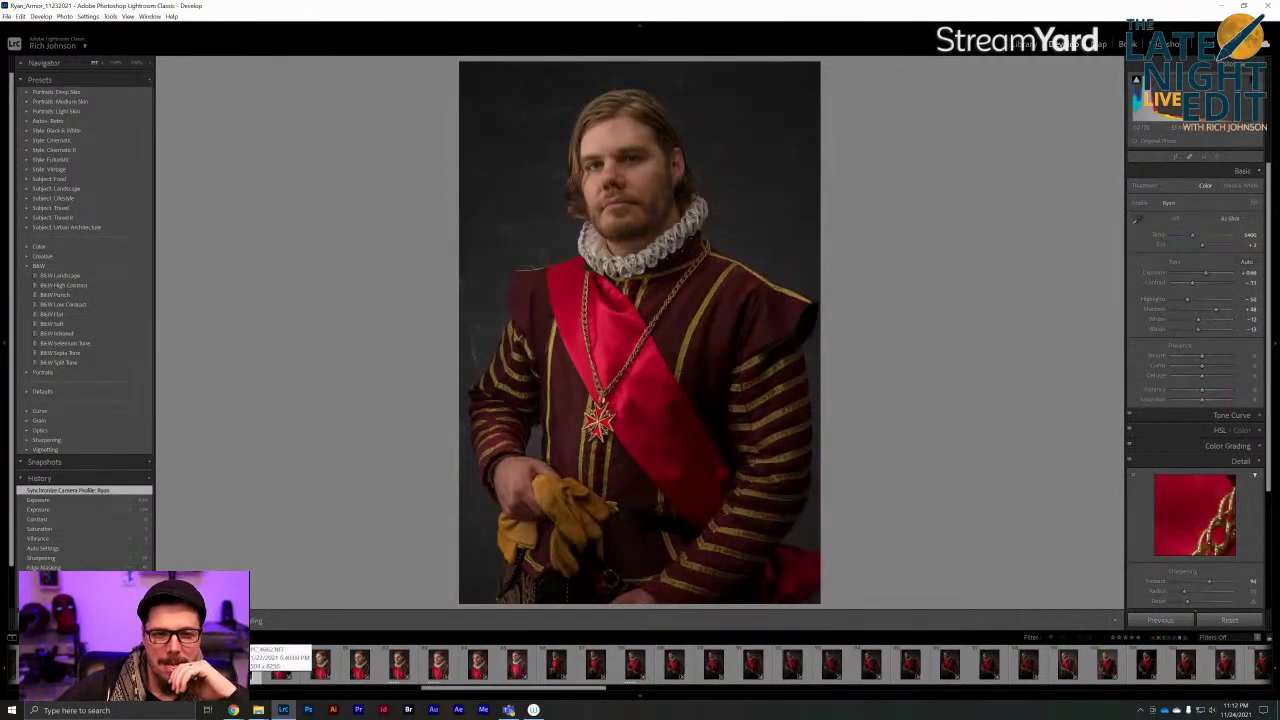
{"action": "left_click_drag", "start_coordinate": [1203, 276], "coordinate": [1206, 275]}
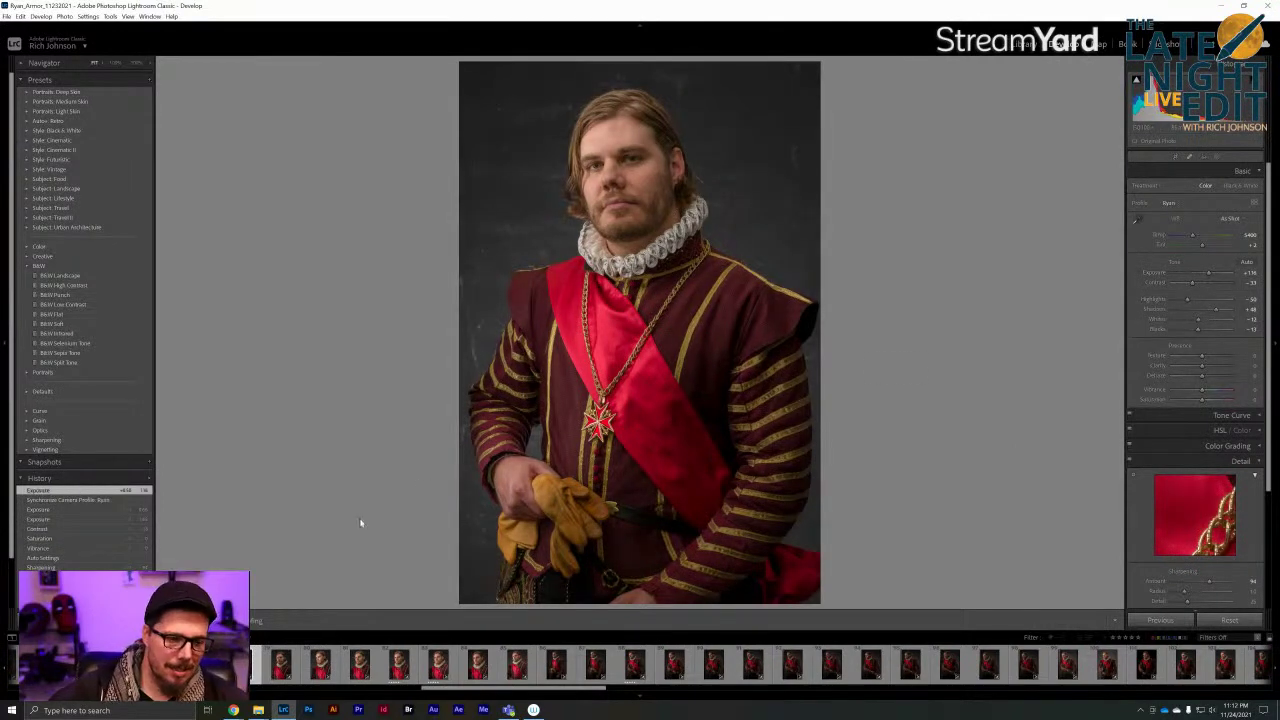
{"action": "key", "text": "Right"}
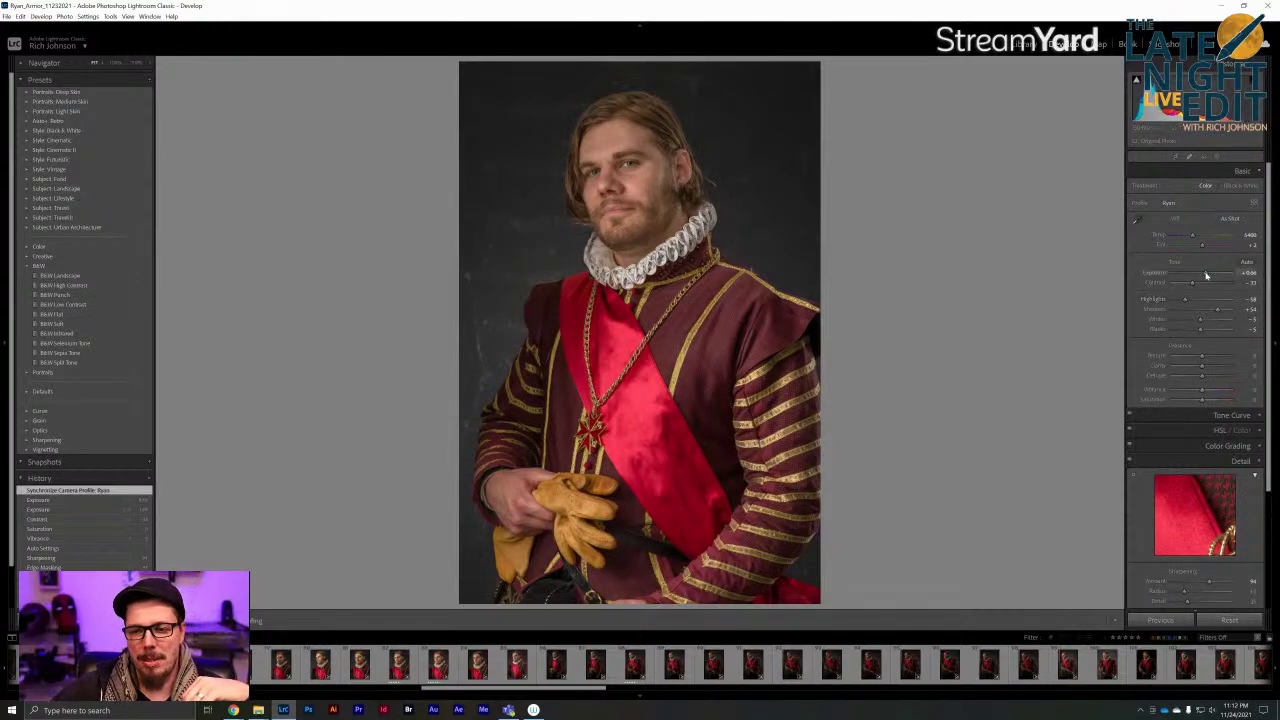
{"action": "left_click_drag", "start_coordinate": [1203, 272], "coordinate": [1207, 272]}
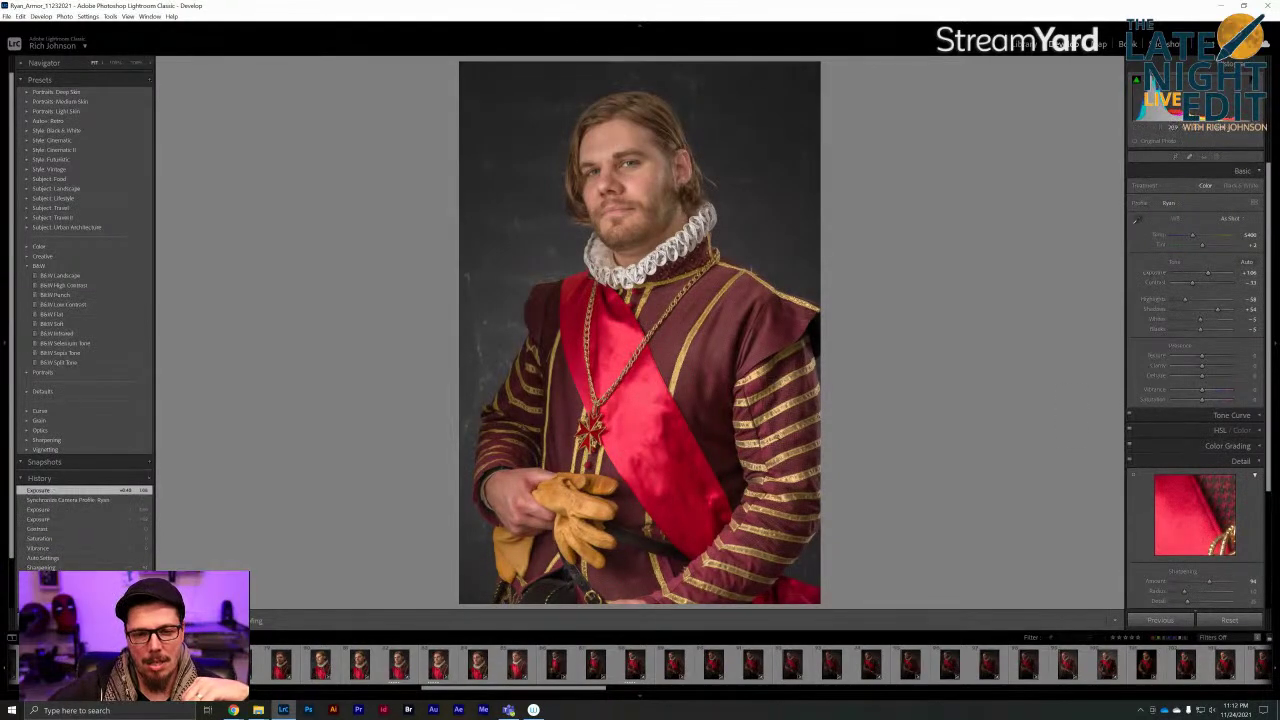
Inspect the face of the brightened gloves-in-hand portrait at 100% and give that frame a 5-star rating
{"action": "left_click", "coordinate": [632, 169]}
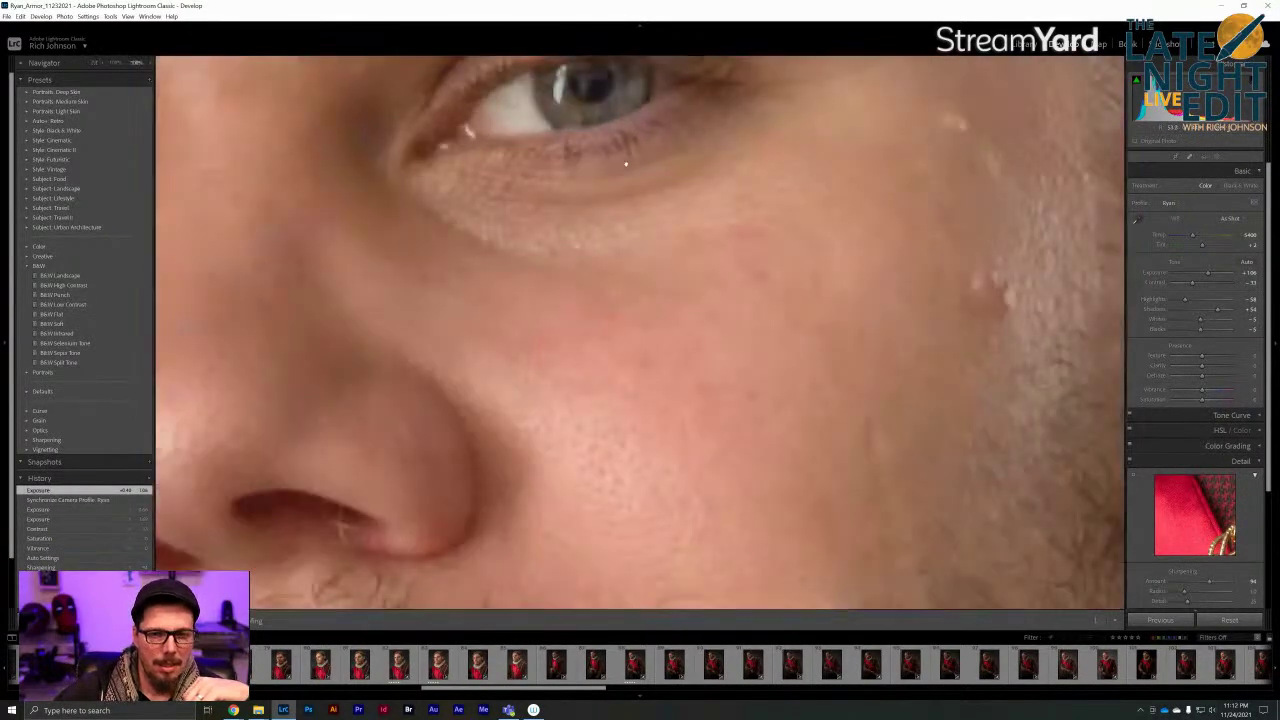
{"action": "left_click_drag", "start_coordinate": [626, 163], "coordinate": [675, 283]}
{"action": "left_click", "coordinate": [639, 232]}
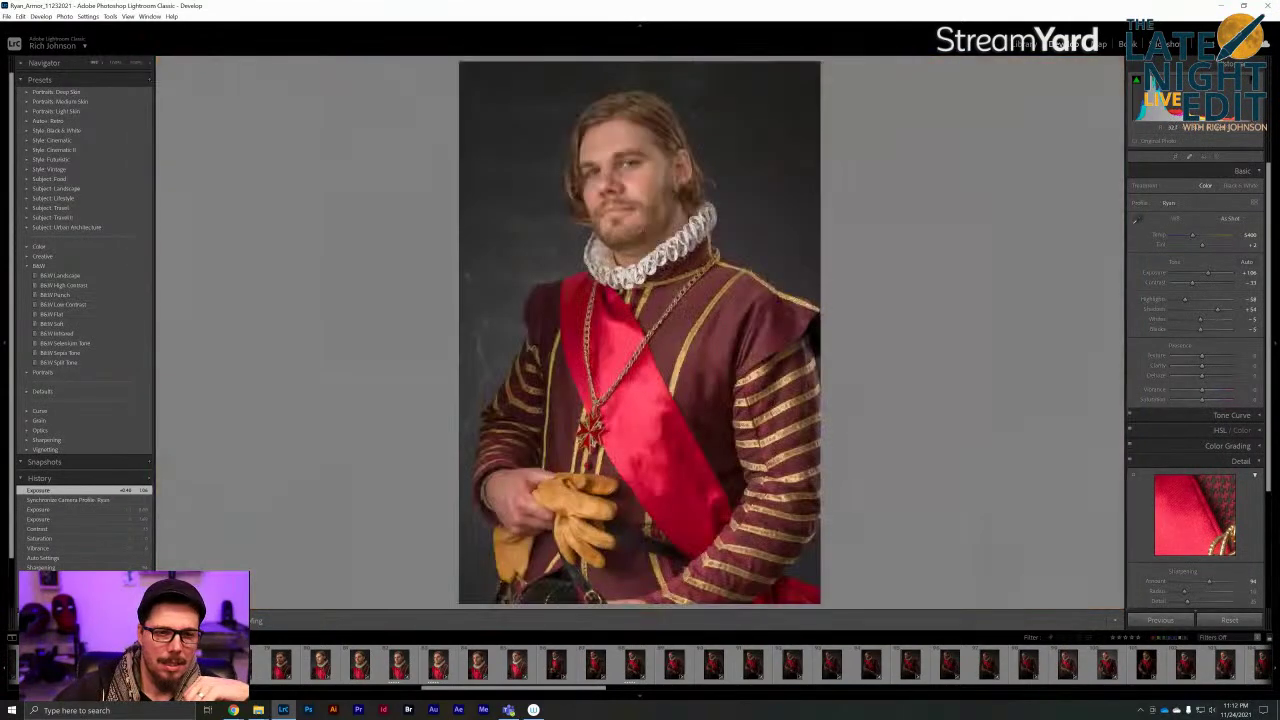
{"action": "key", "text": "5"}
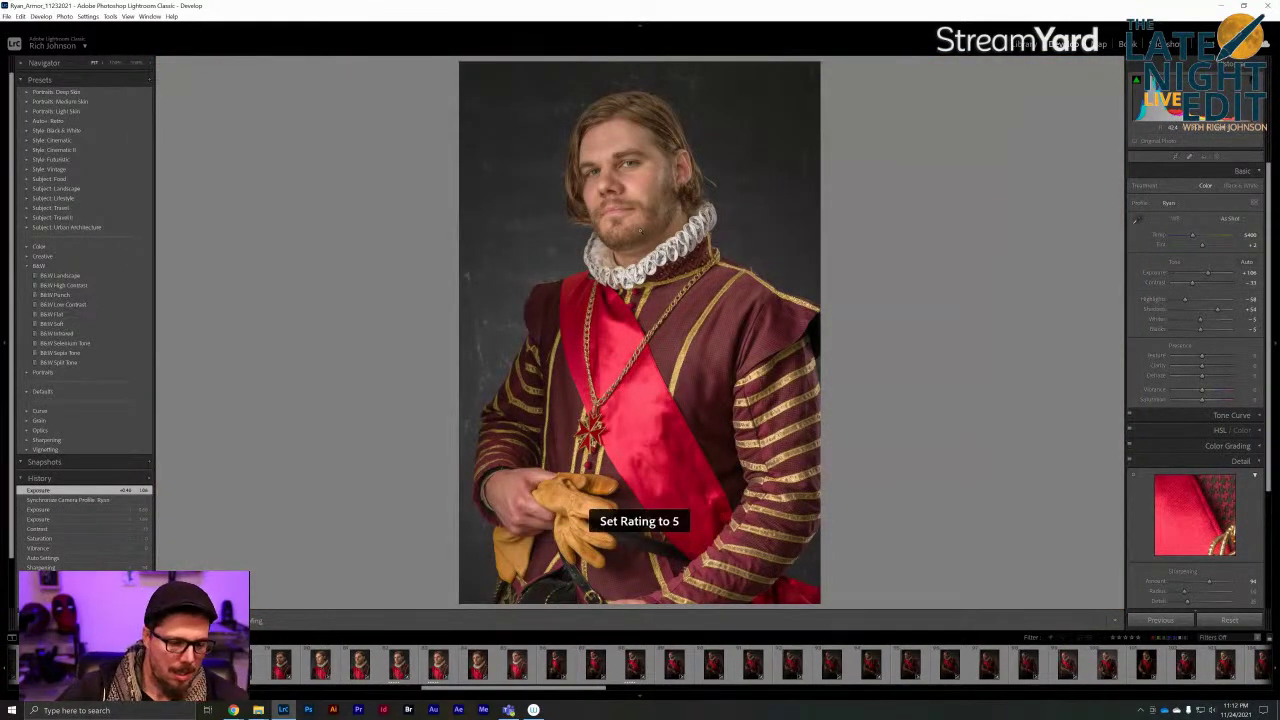
Browse to the three-quarter portrait with gloves held at the hip and a hand on the sword, and rate it 5 stars
{"action": "key", "text": "ctrl+z"}
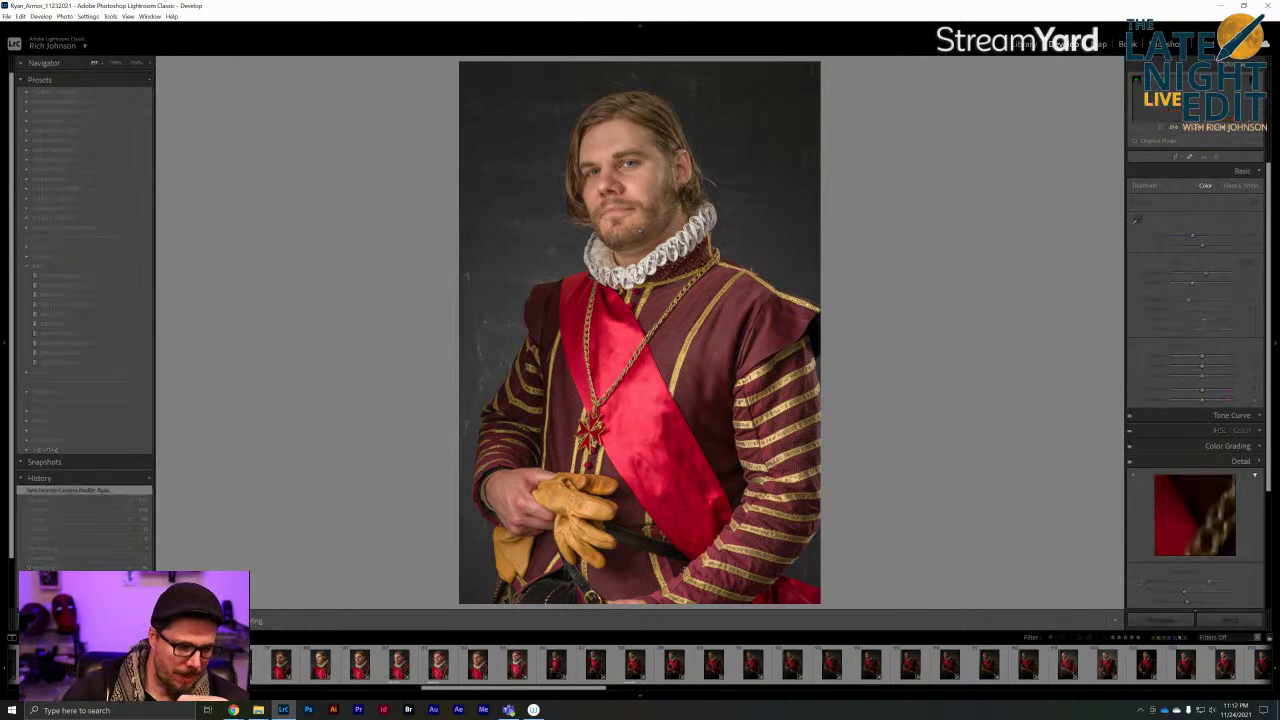
{"action": "key", "text": "Right"}
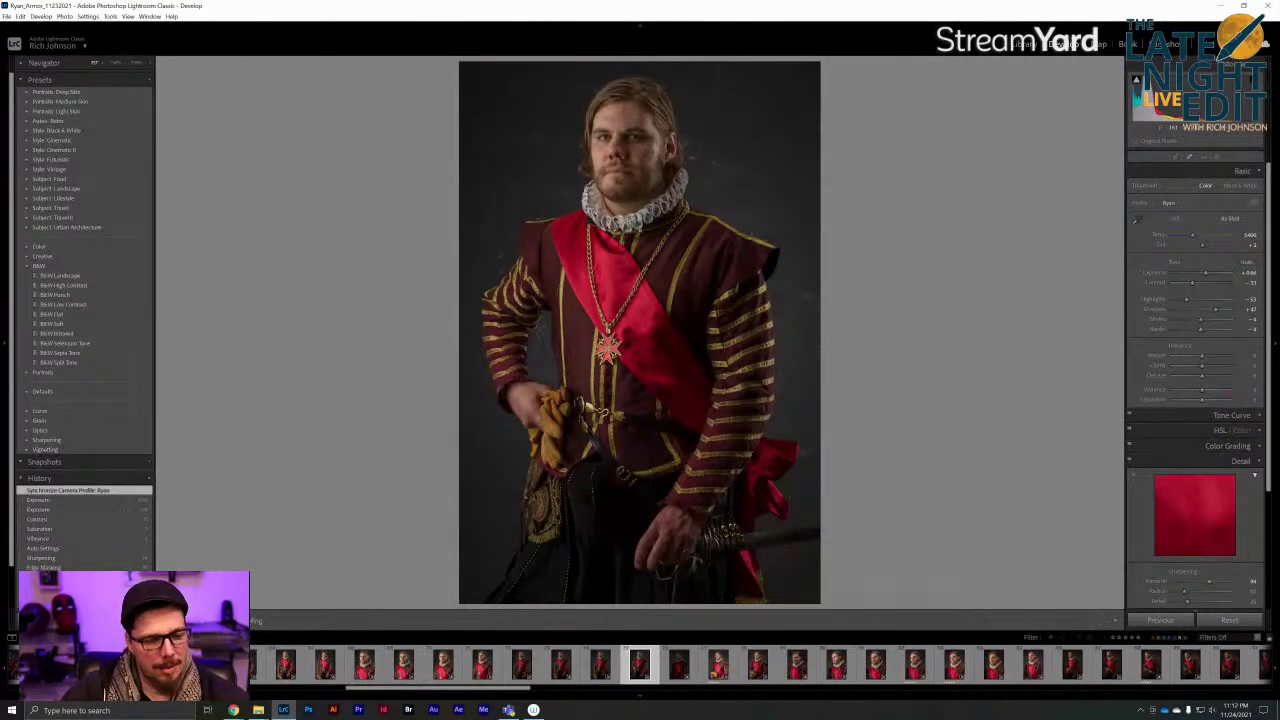
{"action": "key", "text": "5"}
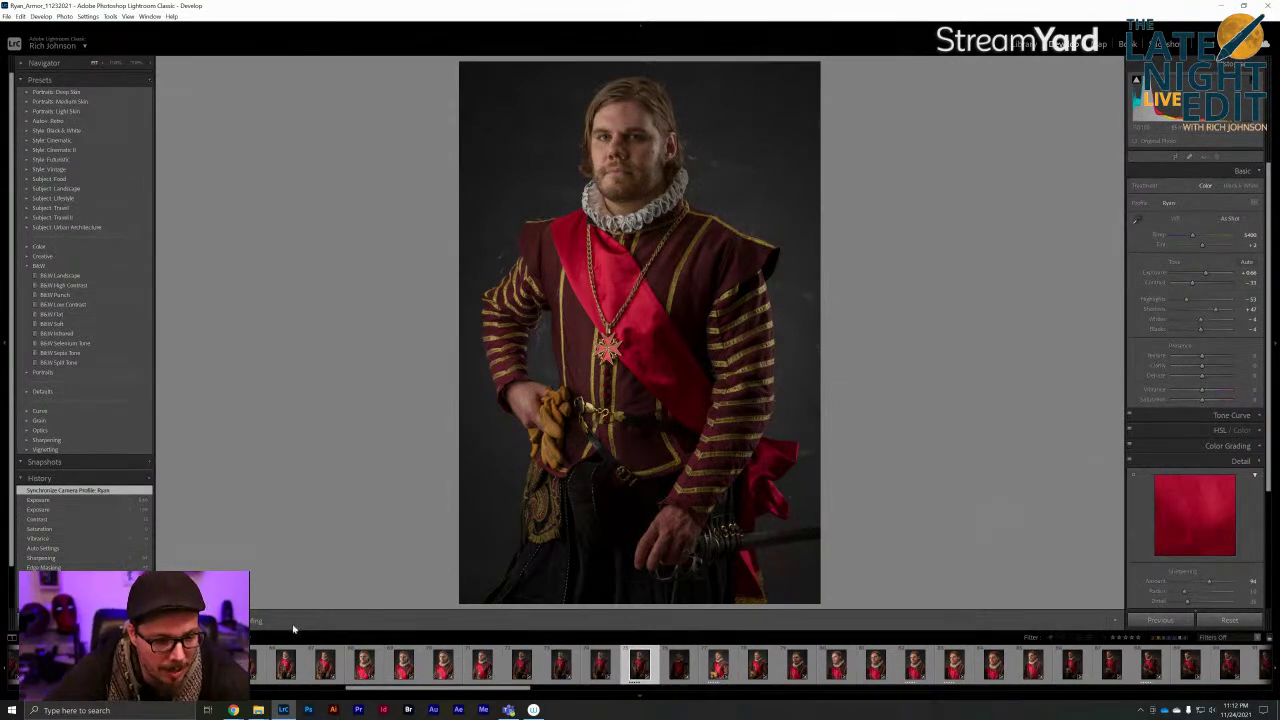
Review the earlier standing portraits in which the gloves are held down at the side
{"action": "left_click", "coordinate": [326, 668]}
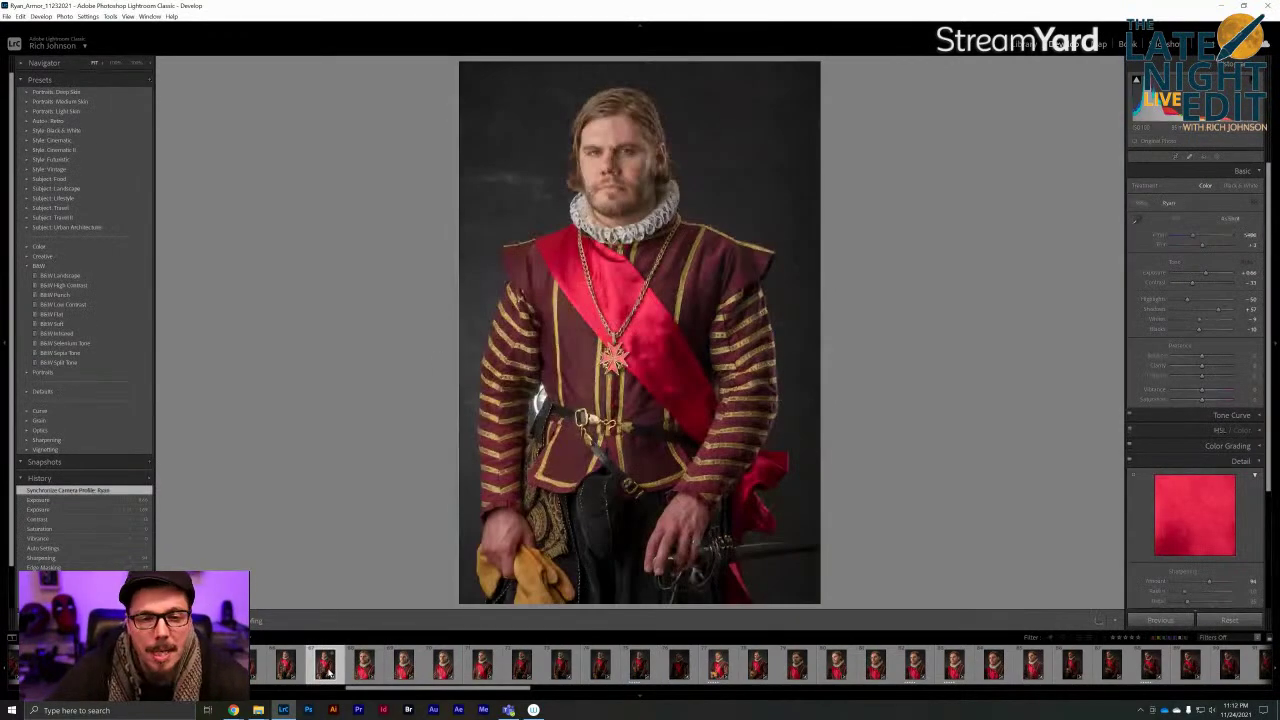
{"action": "left_click", "coordinate": [280, 667]}
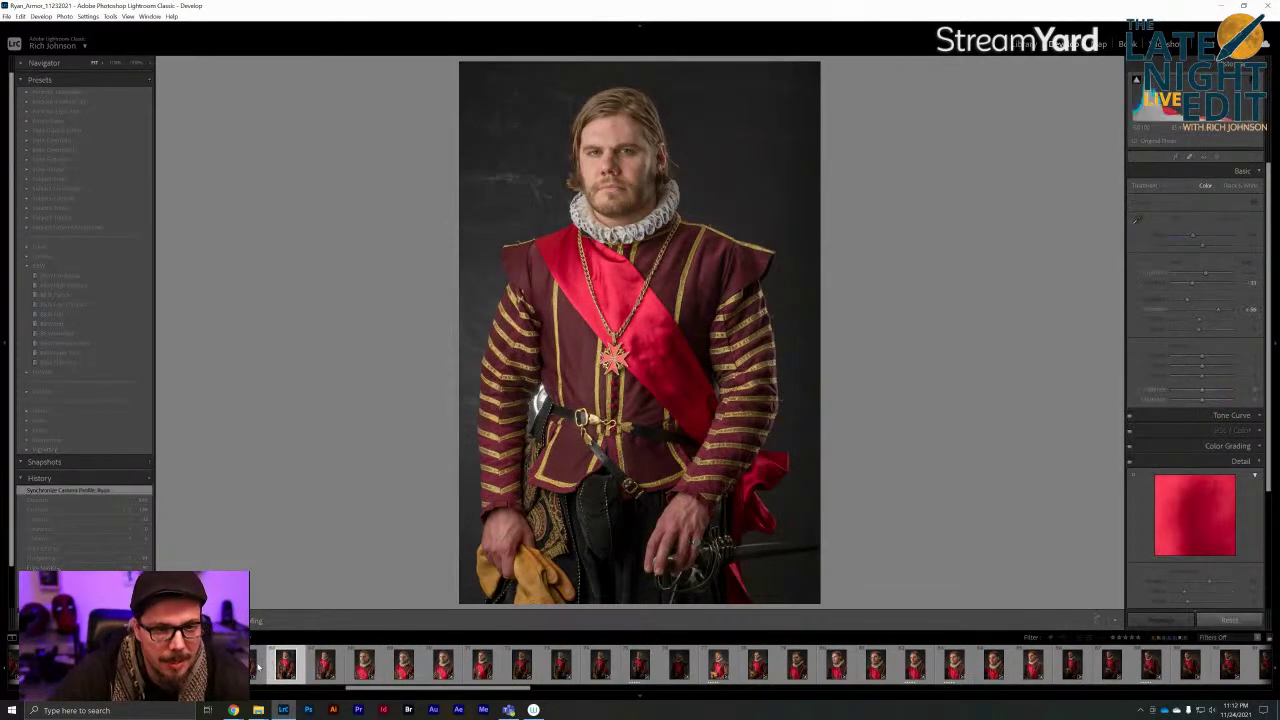
{"action": "left_click", "coordinate": [257, 667]}
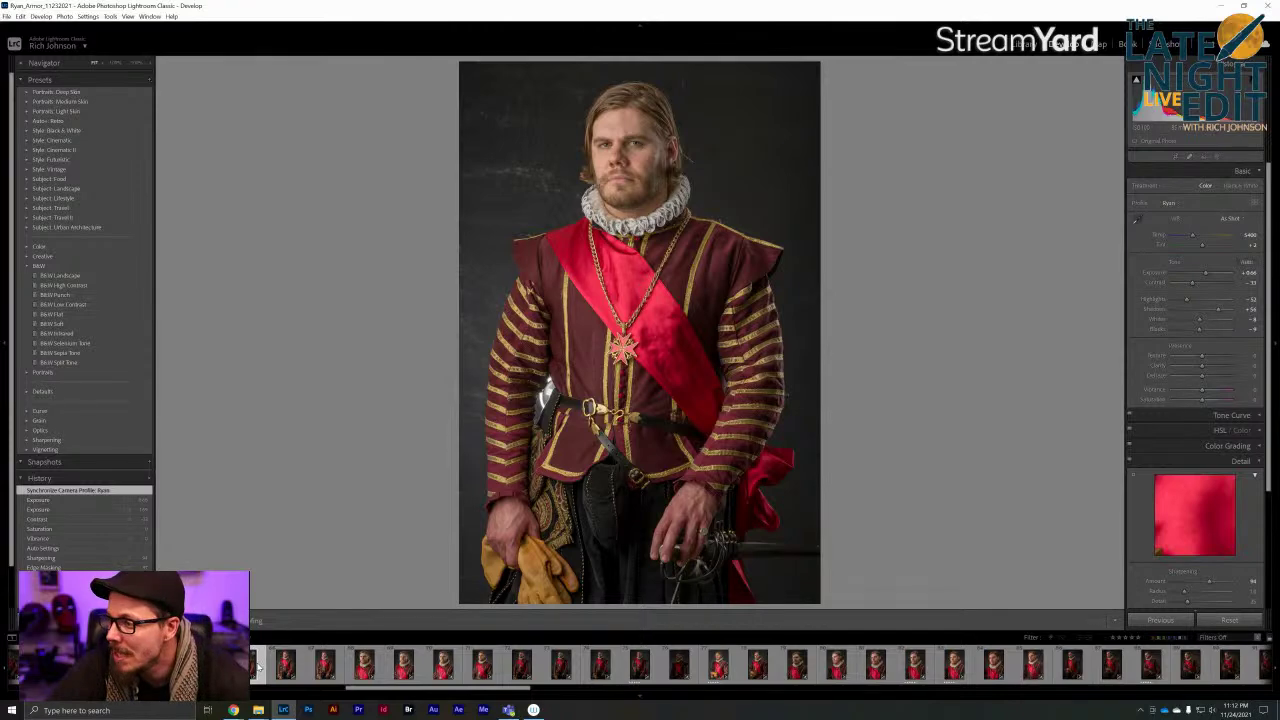
Find the smiling color-checker frame near the start of the shoot and inspect the face at 100%
{"action": "scroll", "coordinate": [257, 668], "scroll_direction": "up", "scroll_amount": 5}
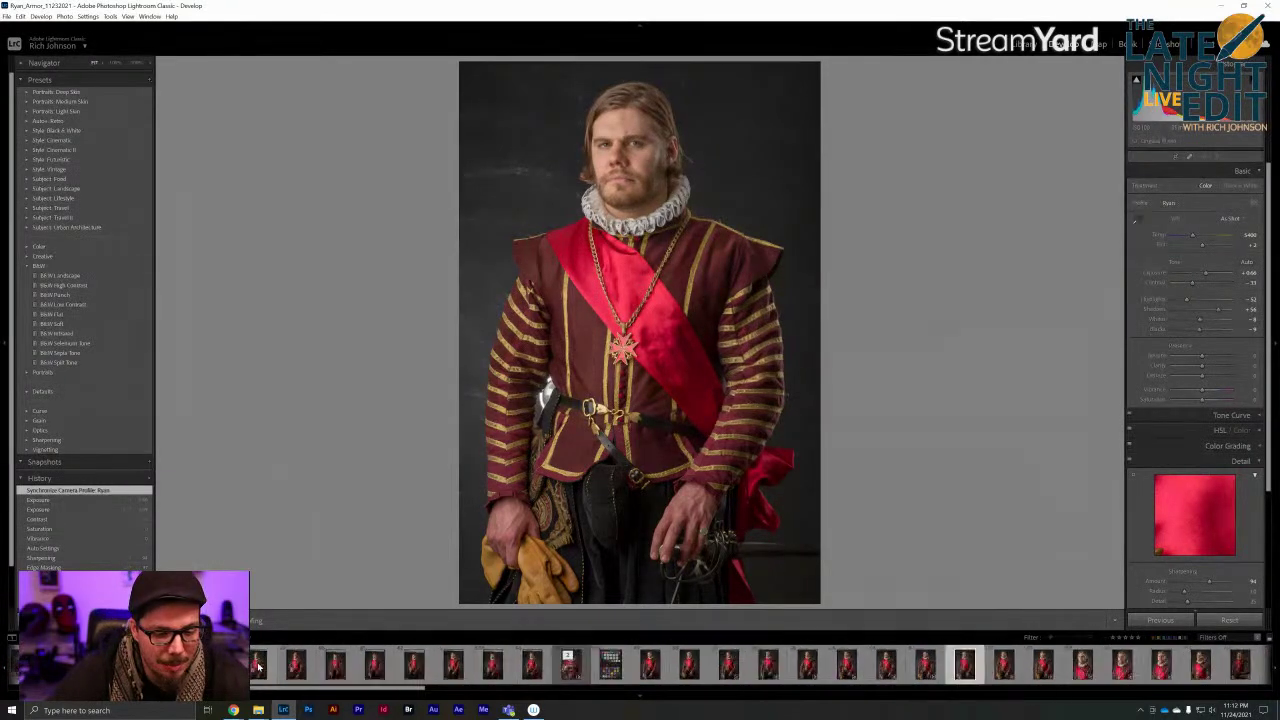
{"action": "left_click", "coordinate": [568, 665]}
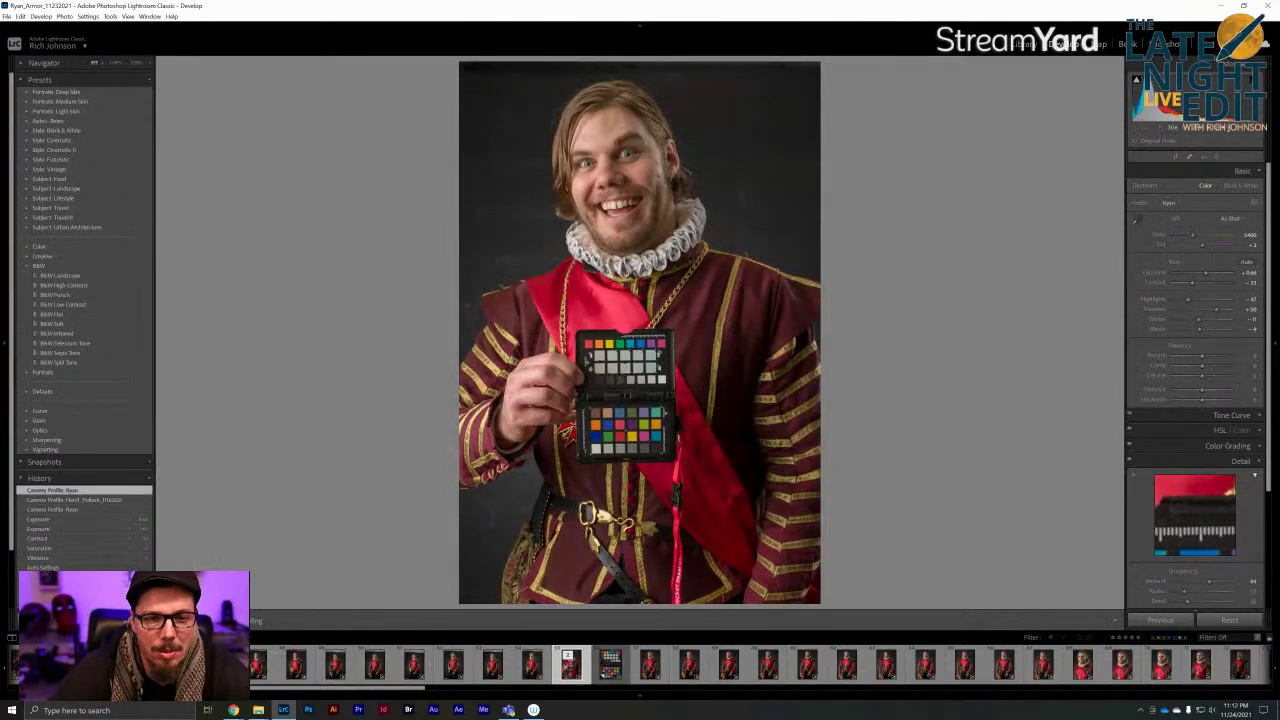
{"action": "left_click", "coordinate": [652, 191]}
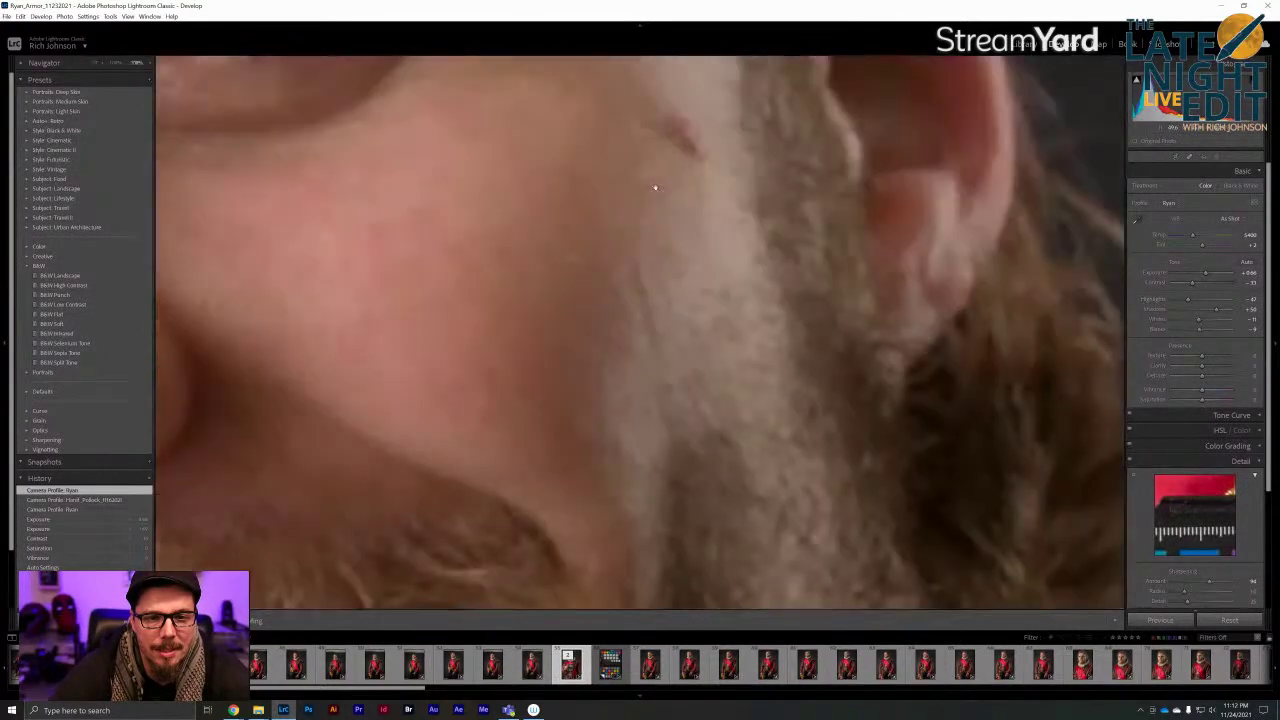
{"action": "left_click", "coordinate": [652, 191]}
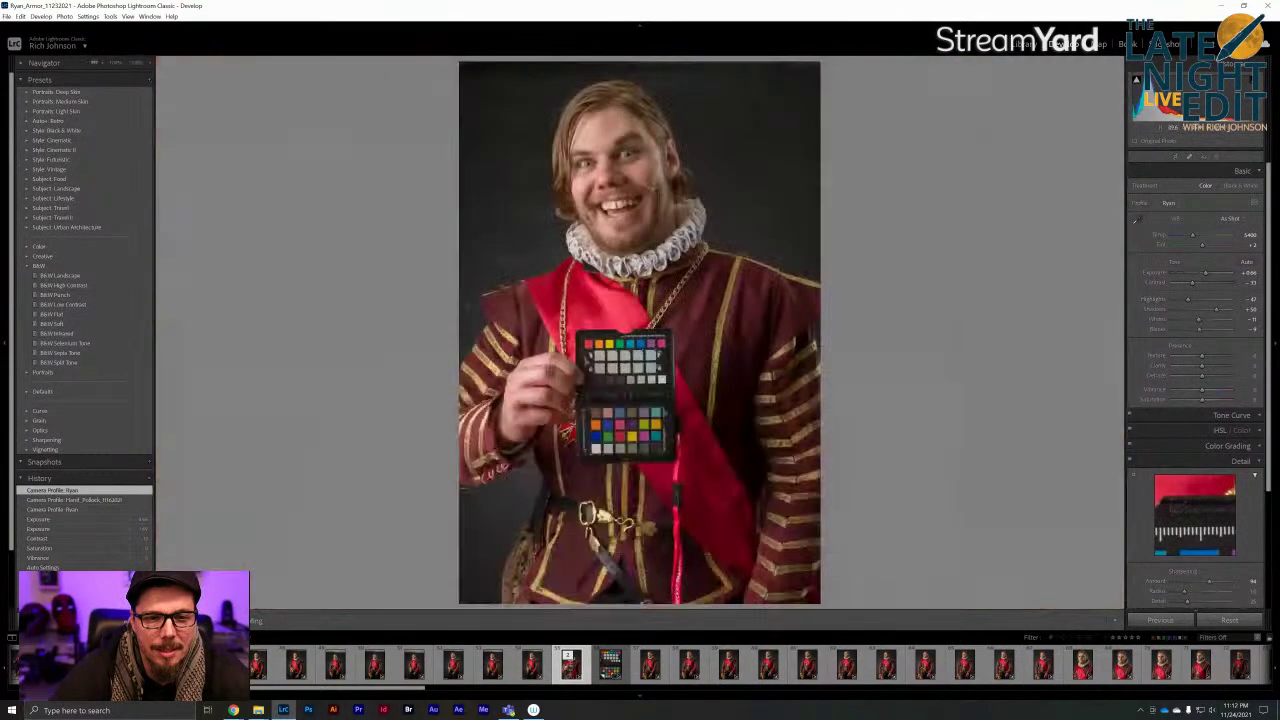